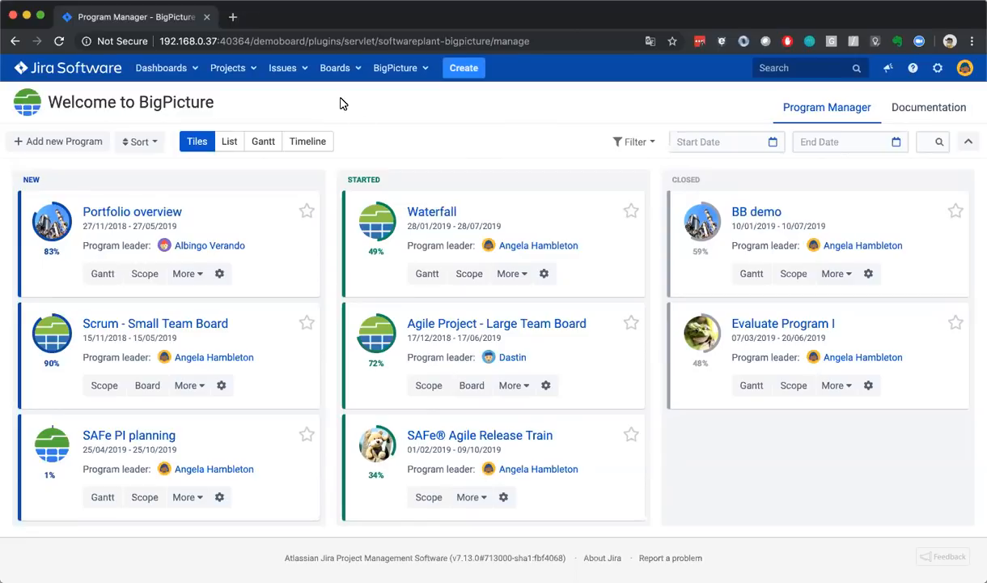
click(397, 79)
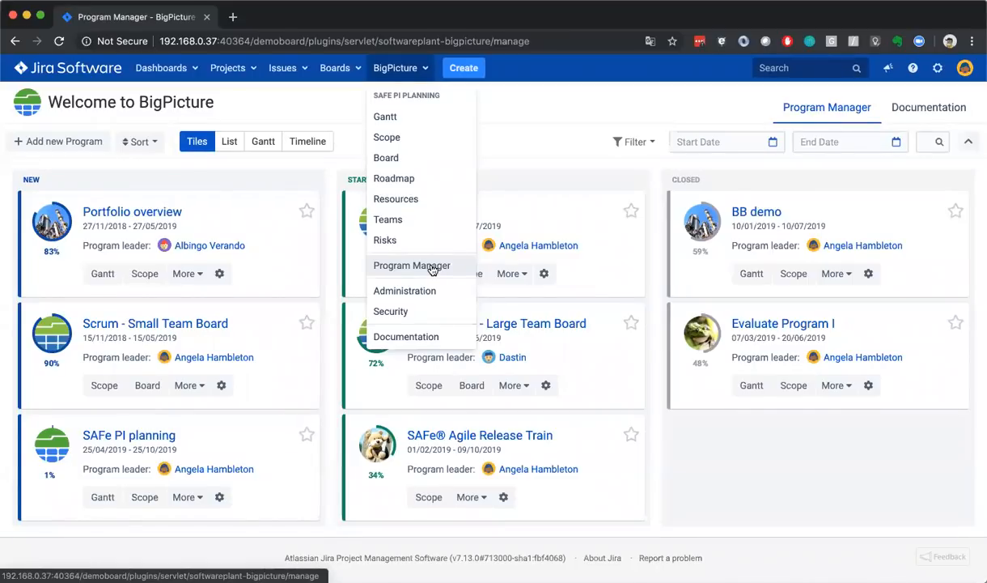
click(529, 118)
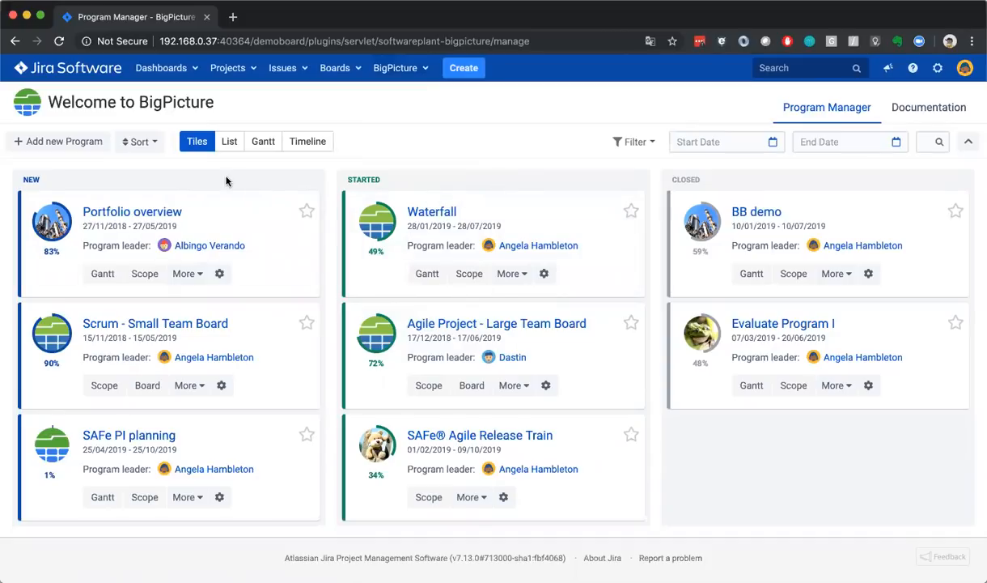
Show the programs as a list and mark Scrum - Small Team Board and Evaluate Program I as favorites
click(231, 142)
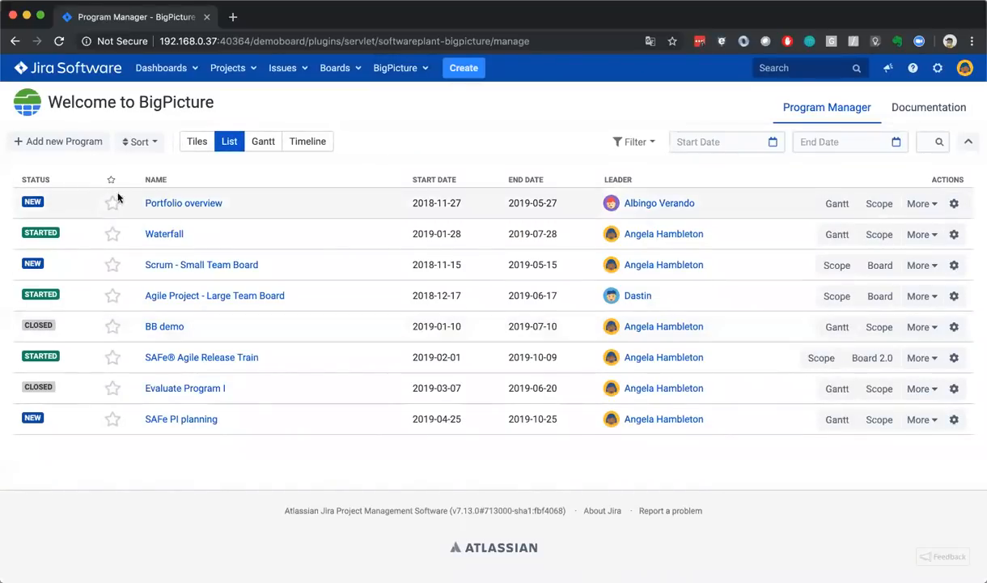
click(112, 265)
click(114, 390)
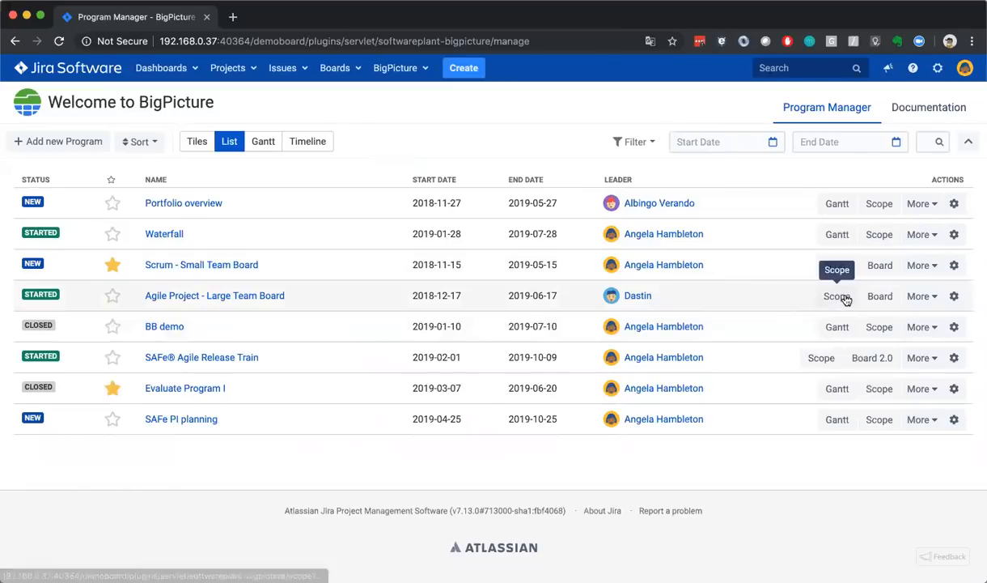
click(918, 296)
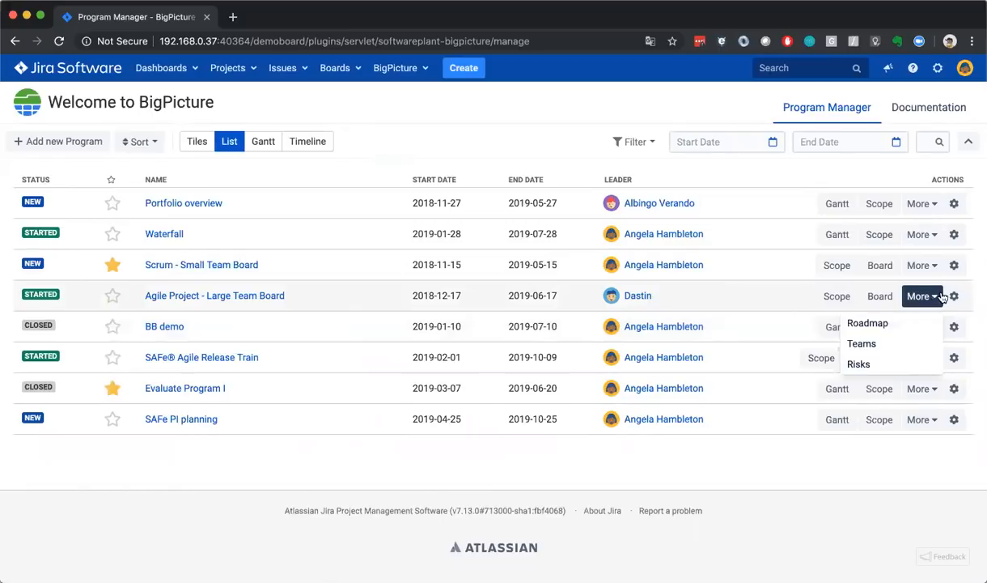
click(953, 296)
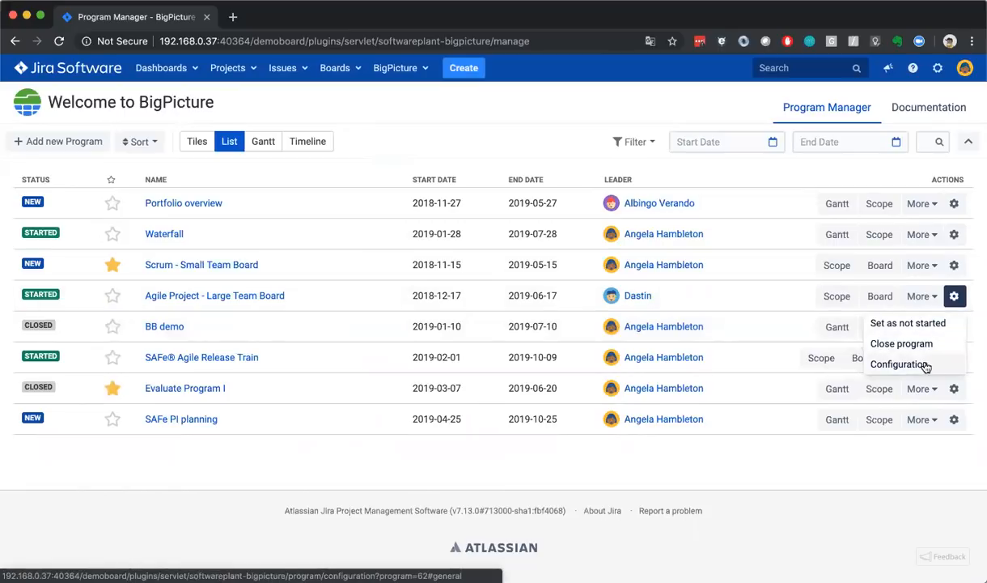
click(771, 313)
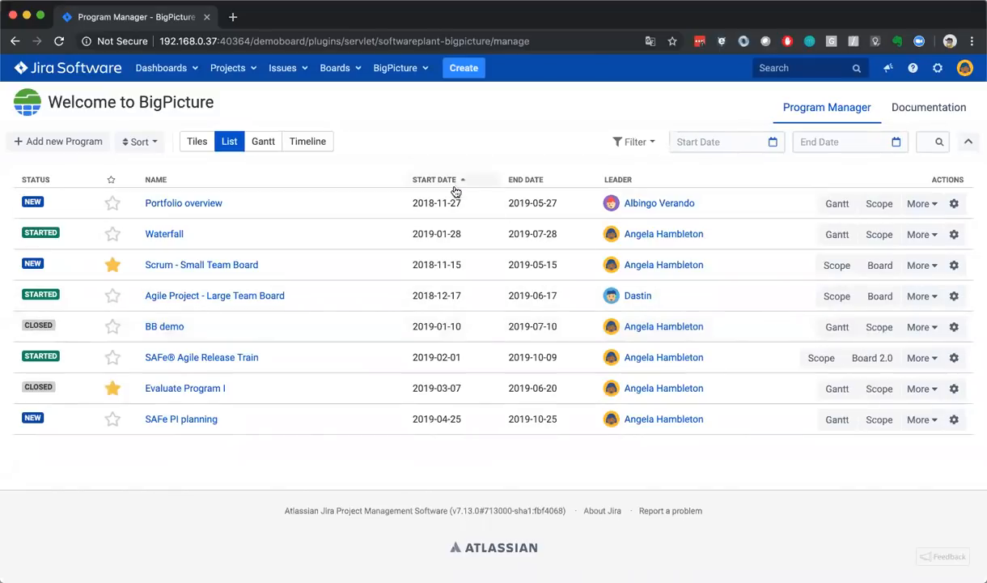
Filter the program list to private programs and exclude those with the Started status
click(627, 143)
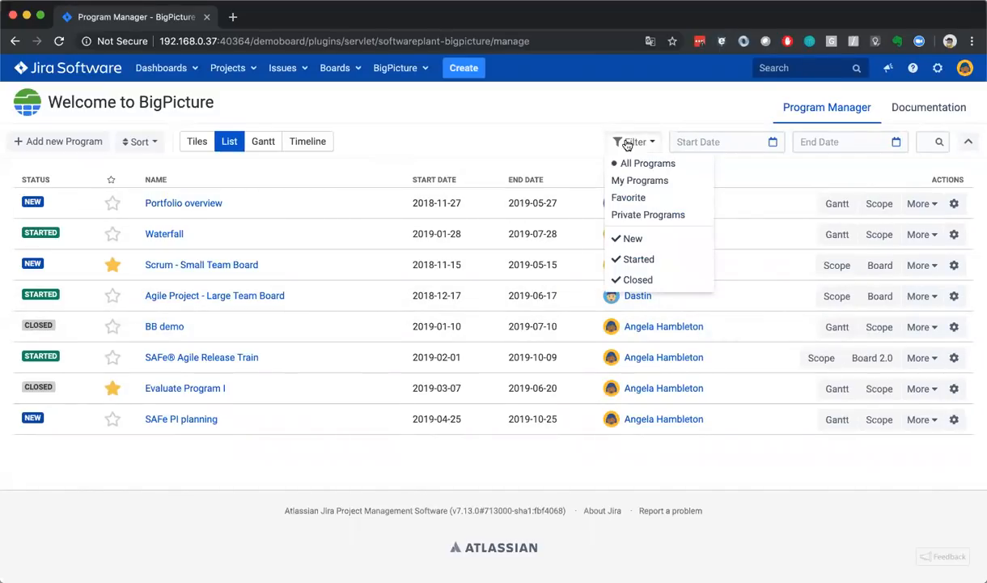
click(637, 260)
click(634, 142)
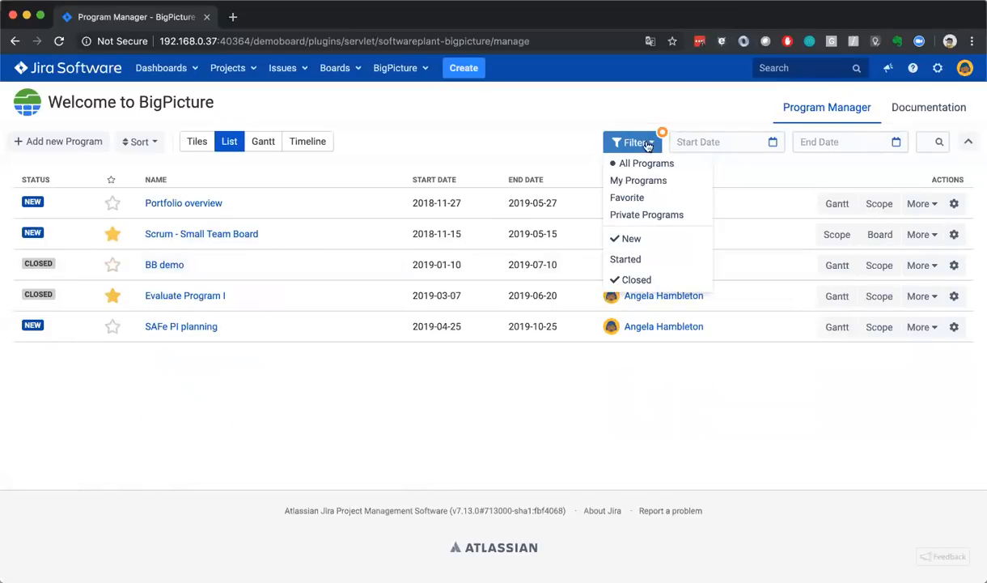
click(640, 216)
Include Started programs in the filter again and set it back to All Programs
click(637, 143)
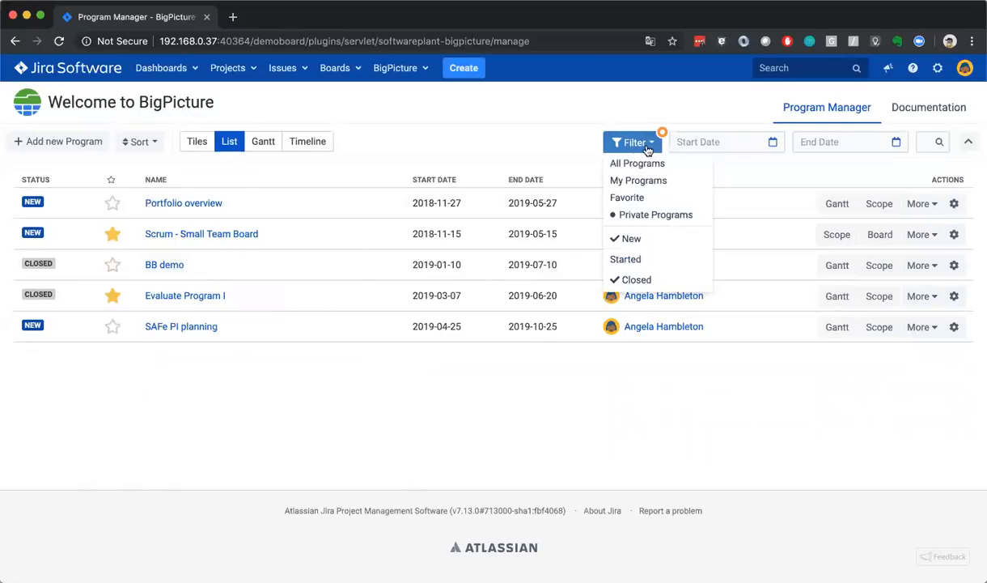
click(637, 259)
click(636, 143)
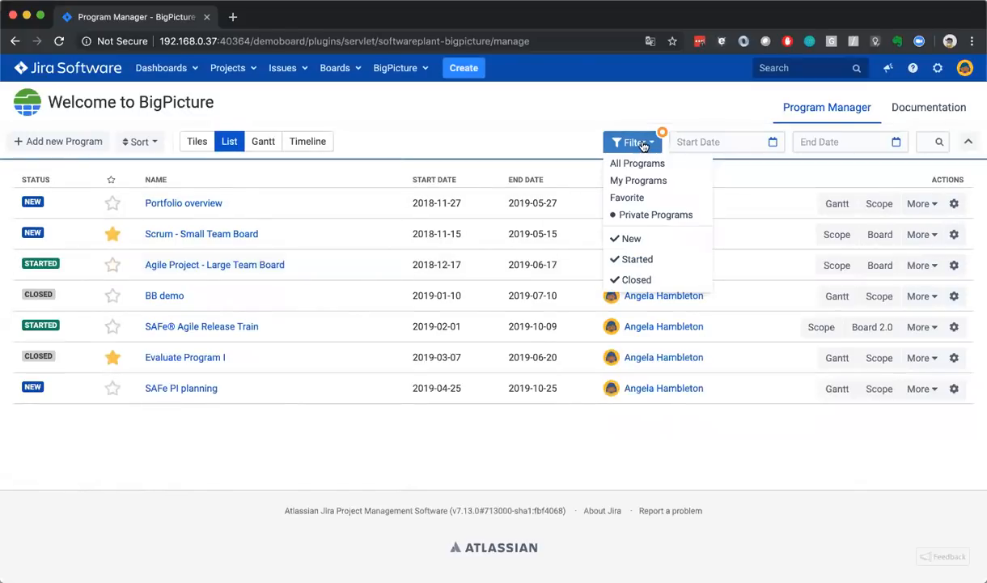
click(642, 166)
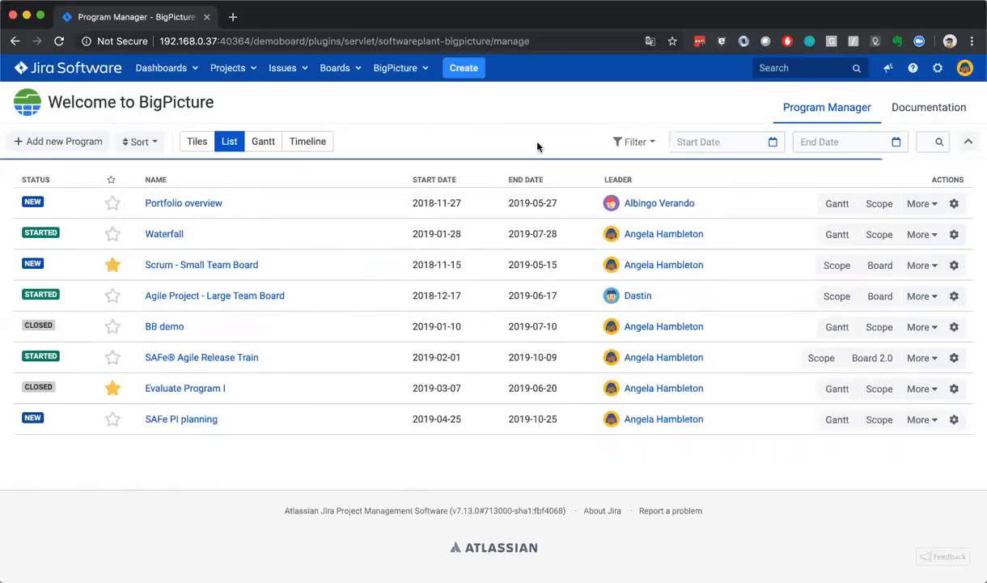
Search the programs for "scrum" and clear the search
click(939, 142)
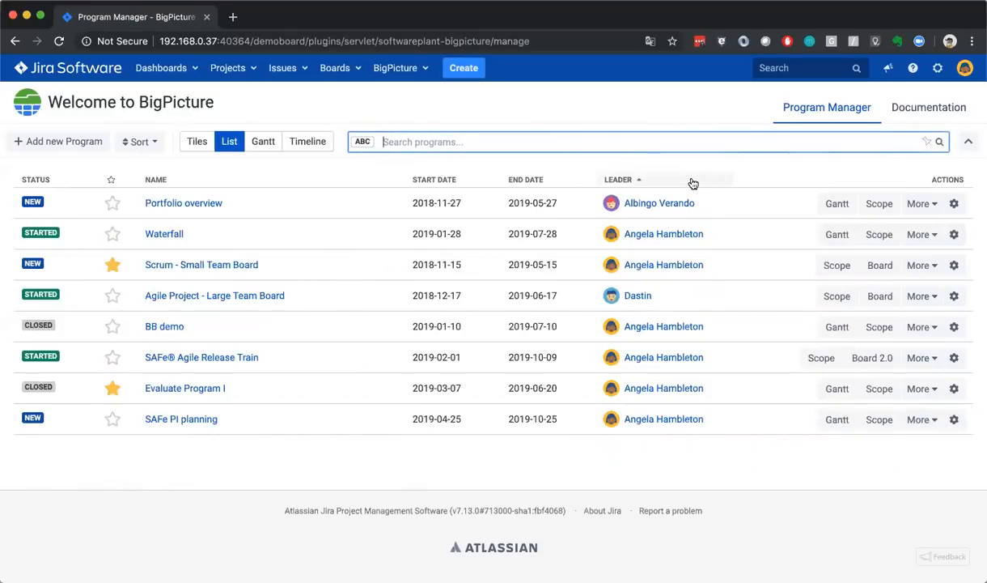
text(scrum)
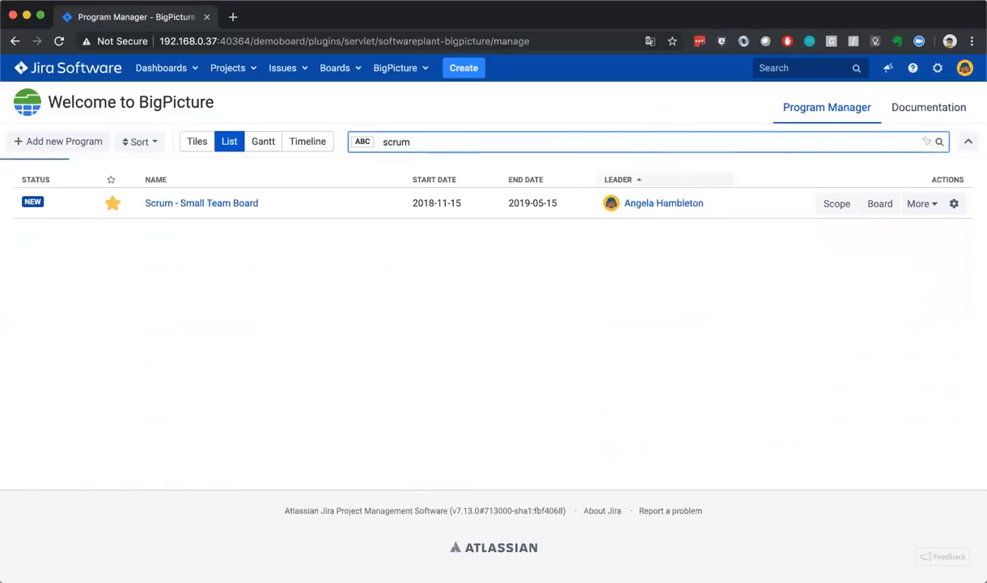
key(ctrl+a)
key(BackSpace)
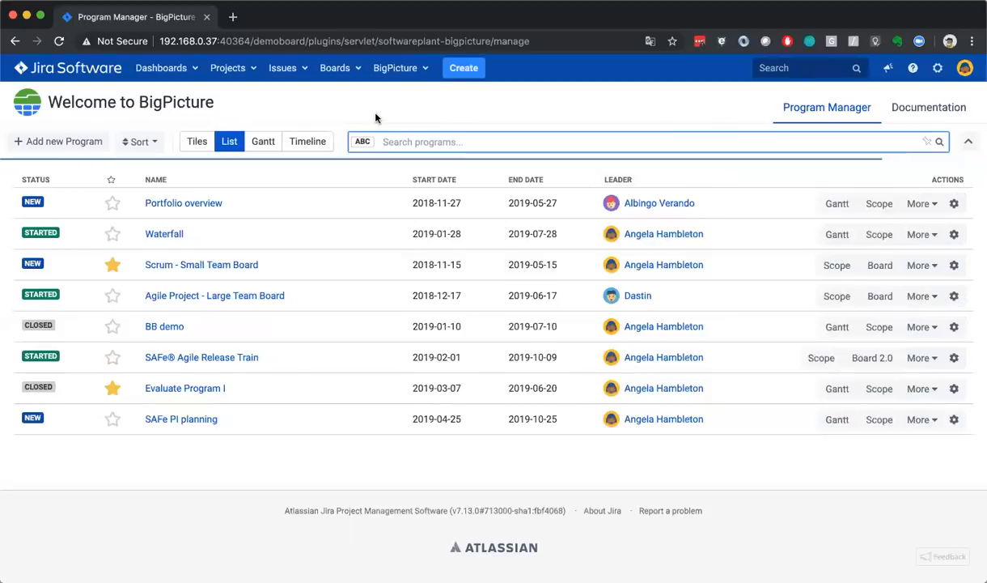
click(377, 118)
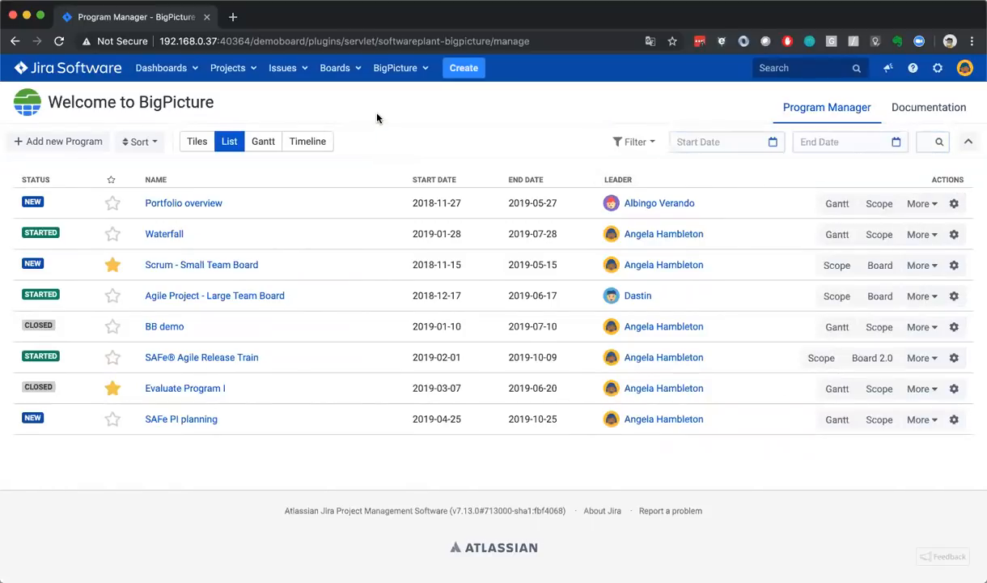
Add a new program with the option to create it from scratch
click(98, 142)
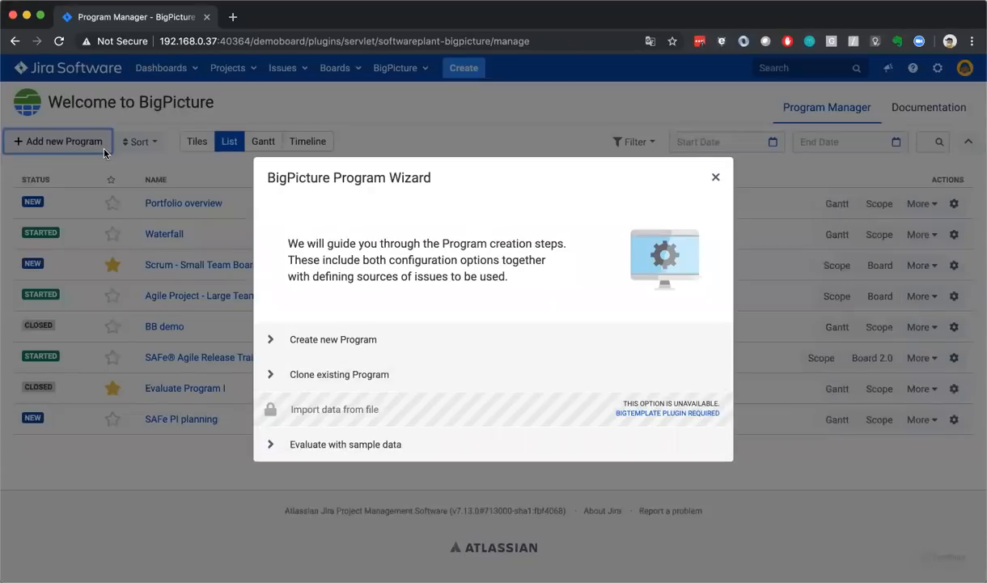
click(402, 336)
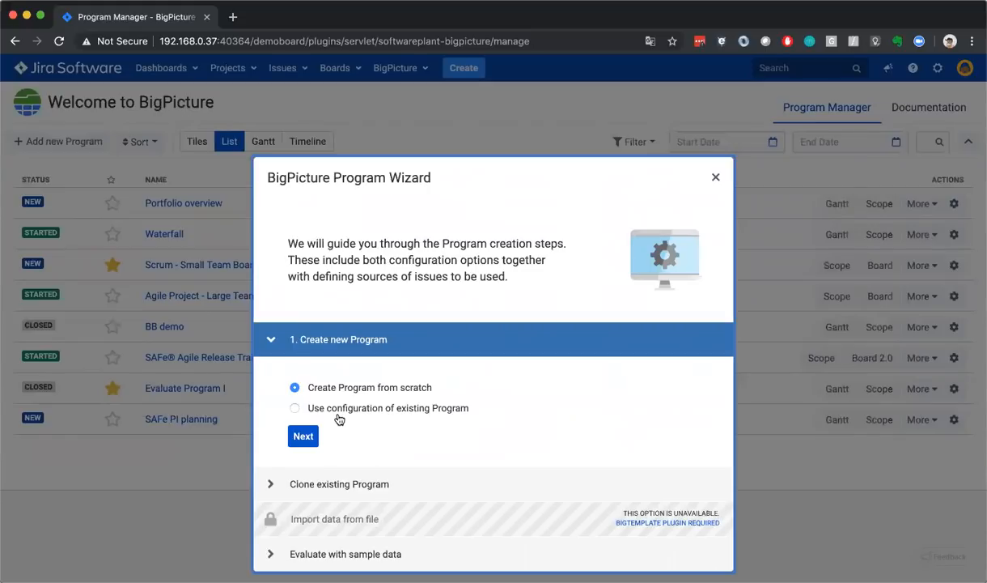
click(303, 437)
Name the program "Demo of BigPicture" and choose the banknotes picture as its image
triple_click(389, 289)
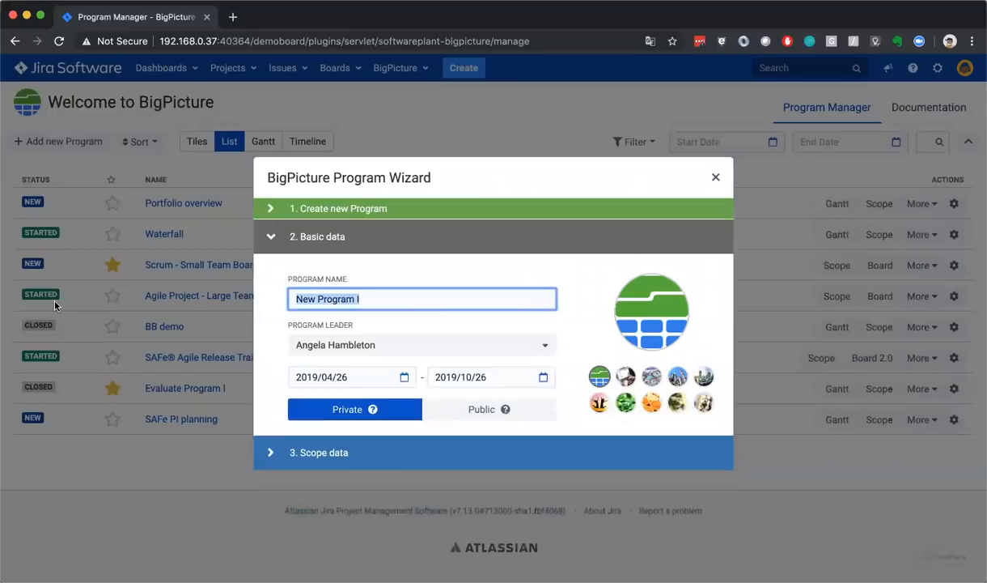
text(Demo)
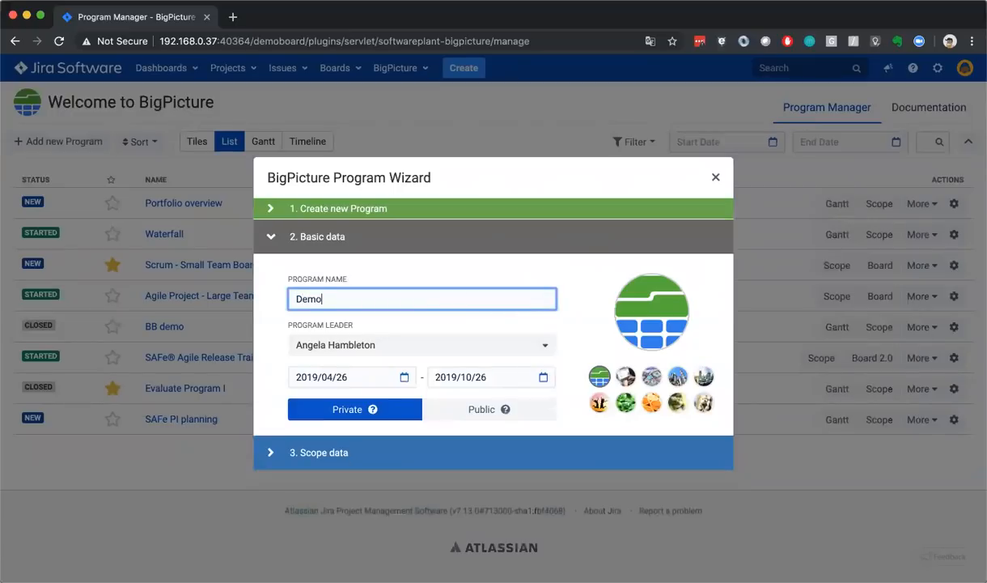
text( of BigPicture)
click(626, 376)
click(656, 382)
click(467, 346)
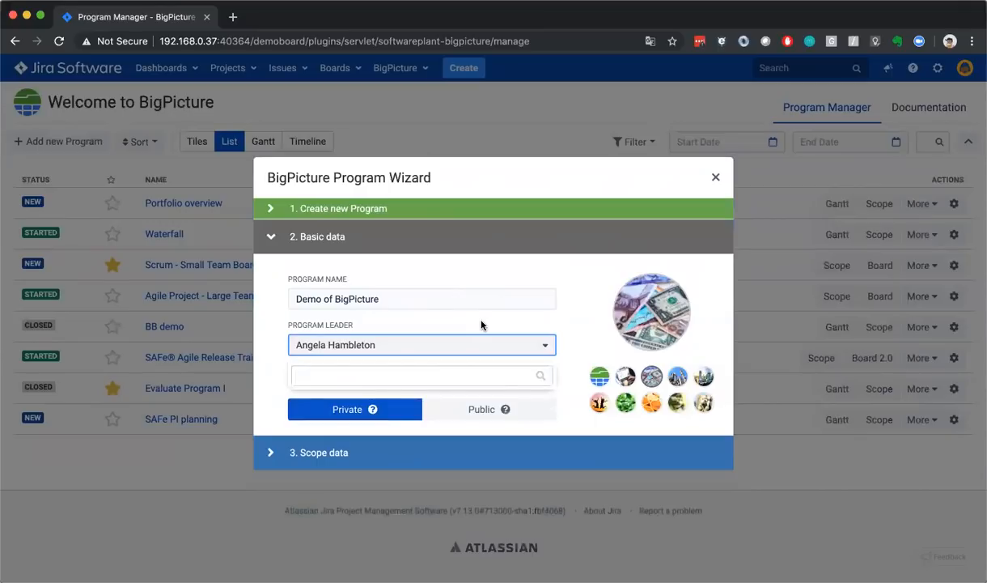
click(481, 325)
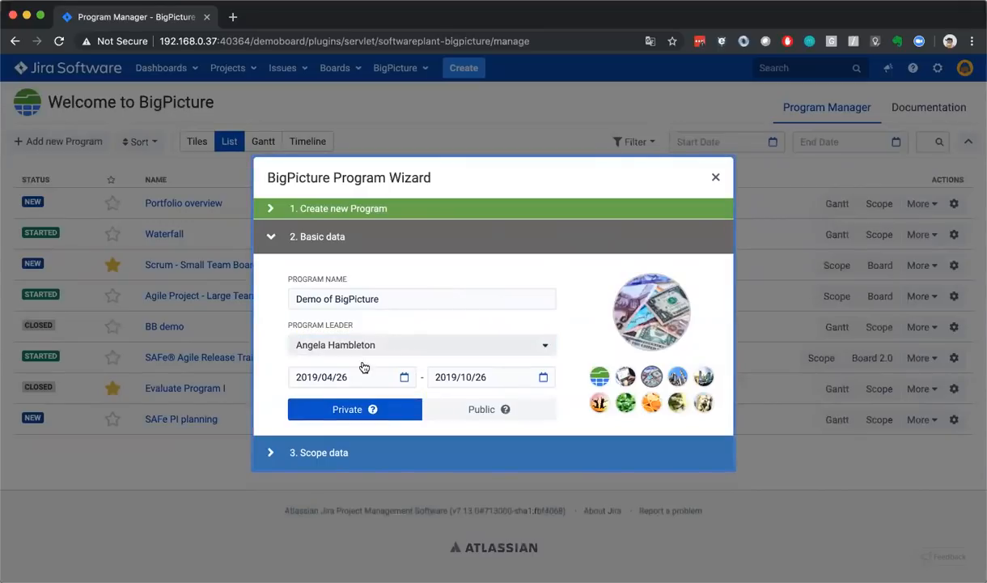
drag(355, 377, 285, 376)
click(486, 377)
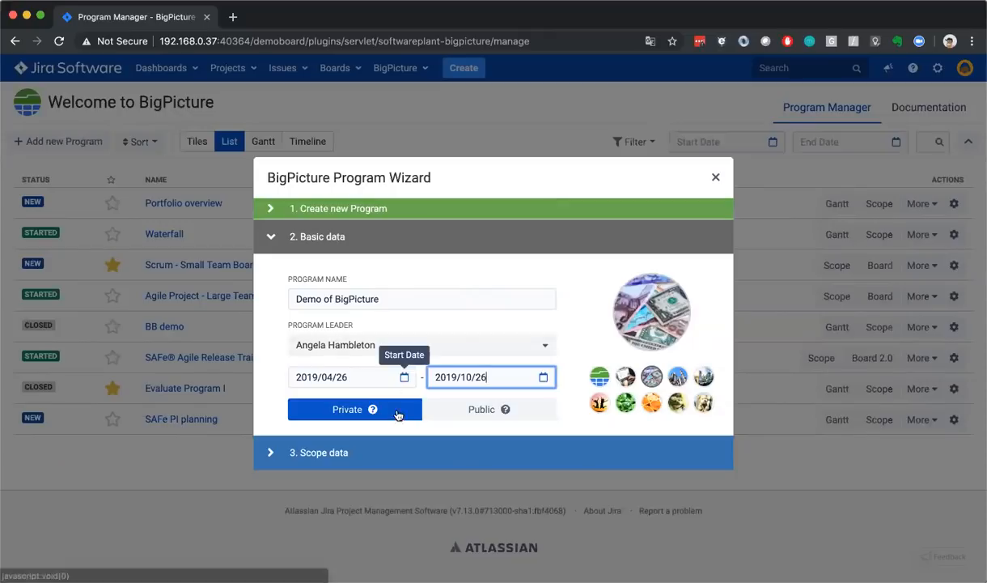
click(450, 410)
click(351, 413)
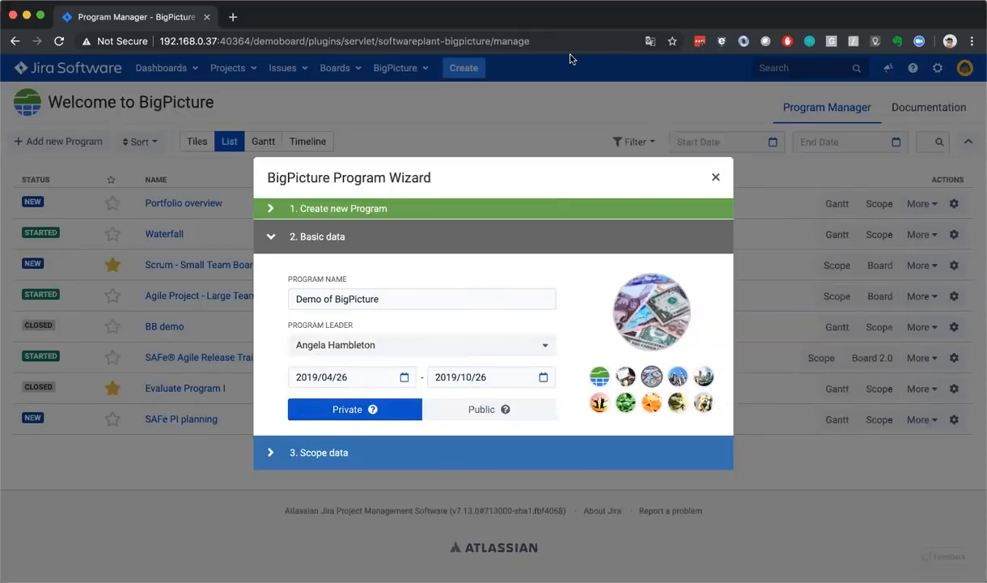
Proceed to the scope data and add BP Research Lab and Construction Site Project as source projects
click(353, 456)
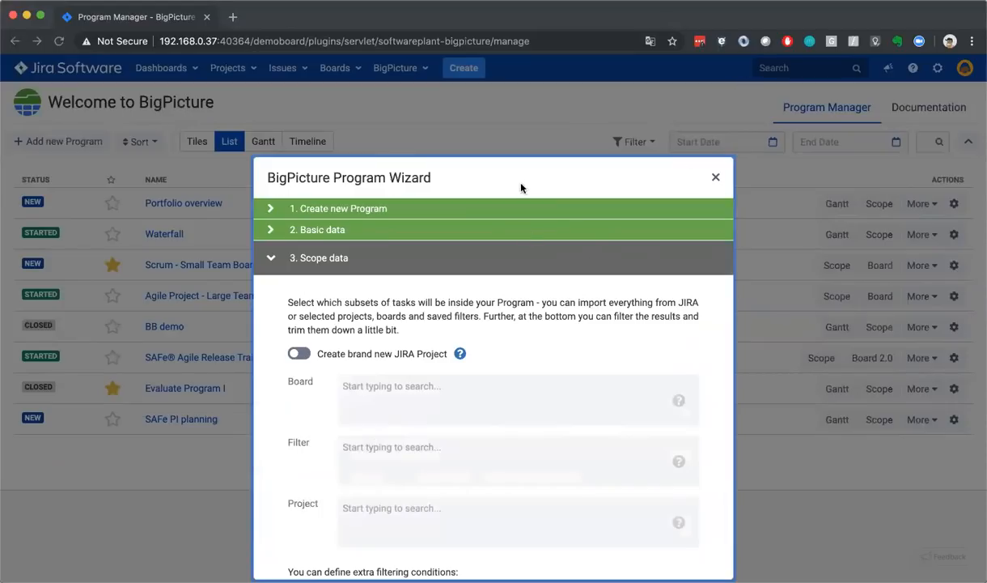
scroll(496, 259, down, 2)
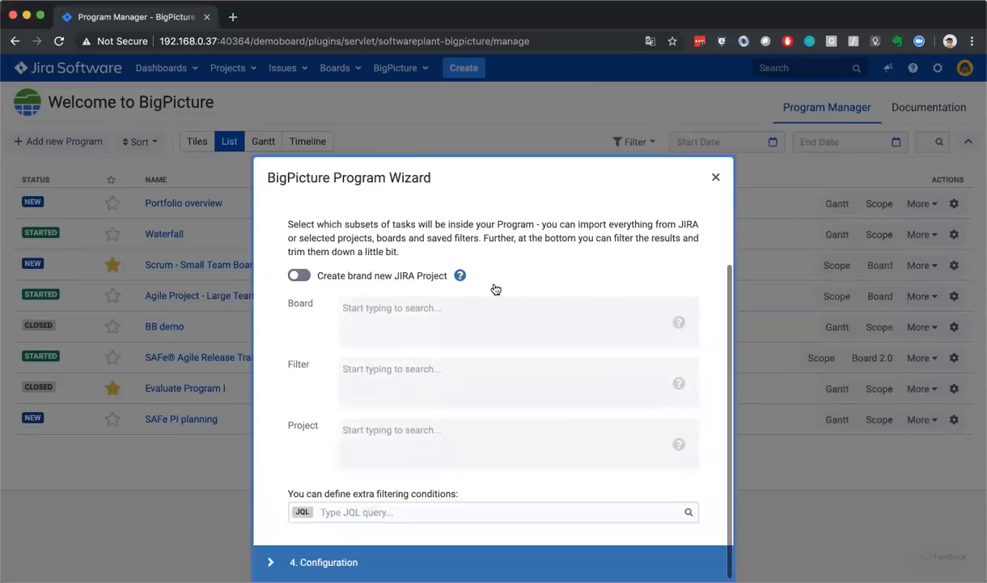
scroll(495, 289, up, 2)
scroll(494, 287, down, 2)
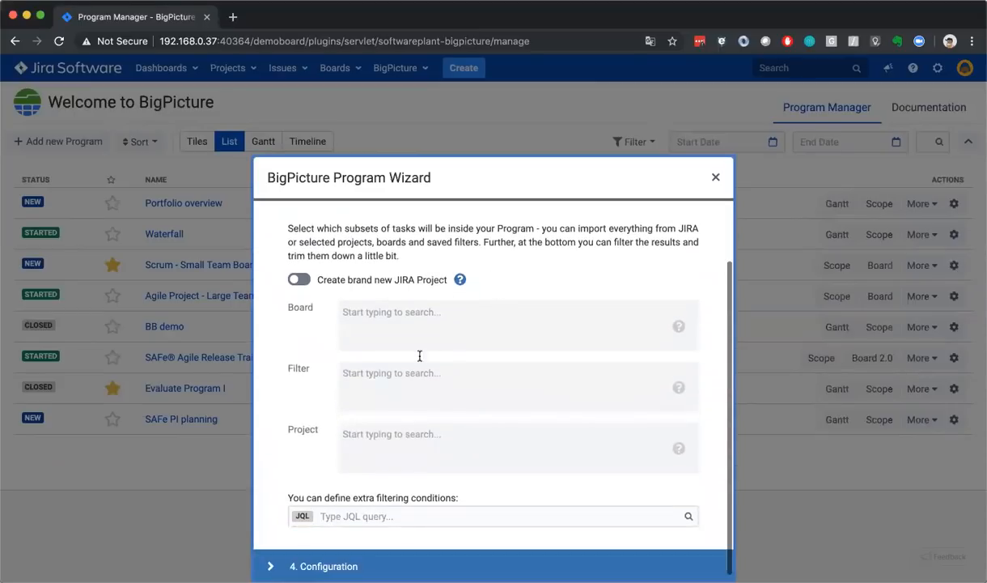
click(401, 375)
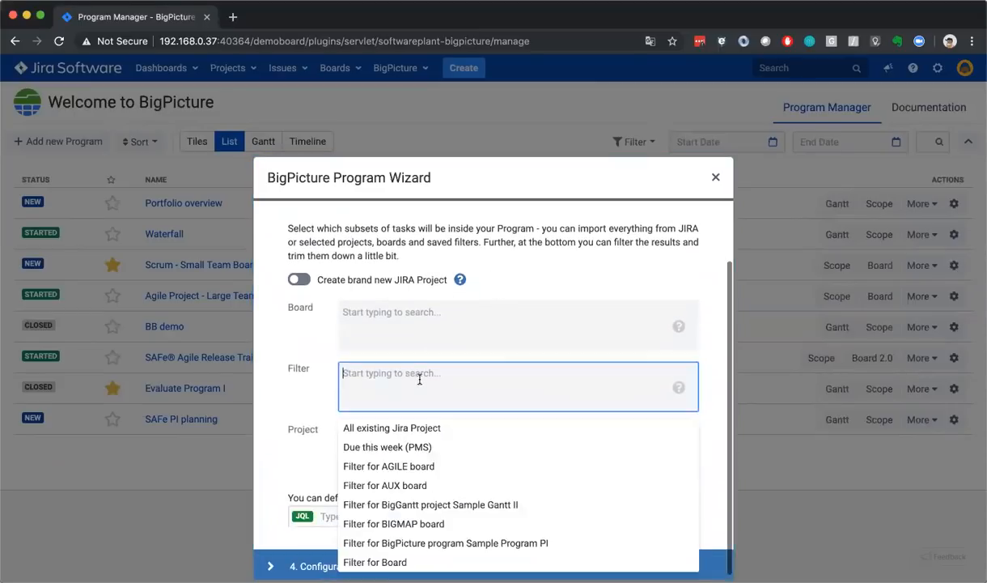
click(424, 336)
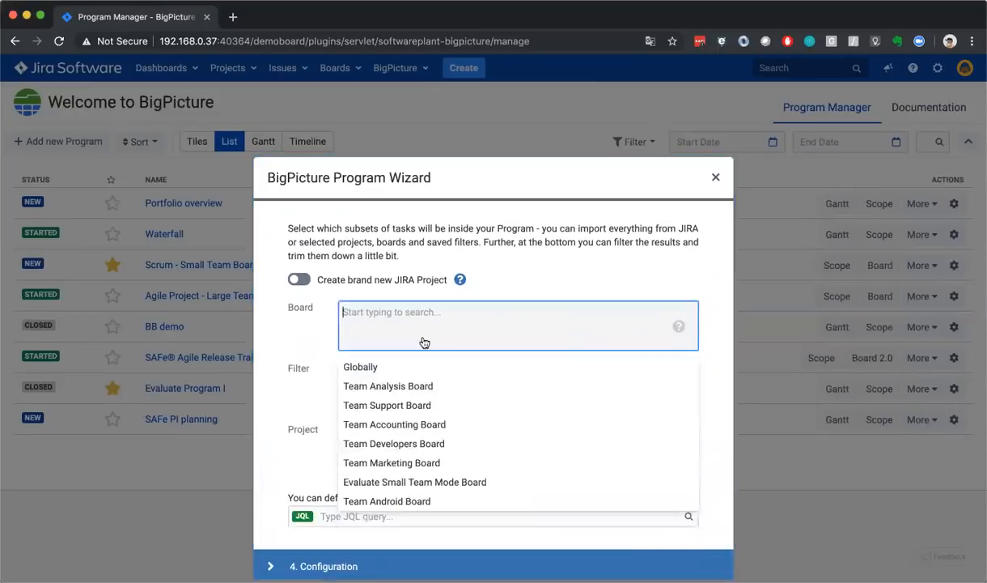
click(320, 413)
click(412, 441)
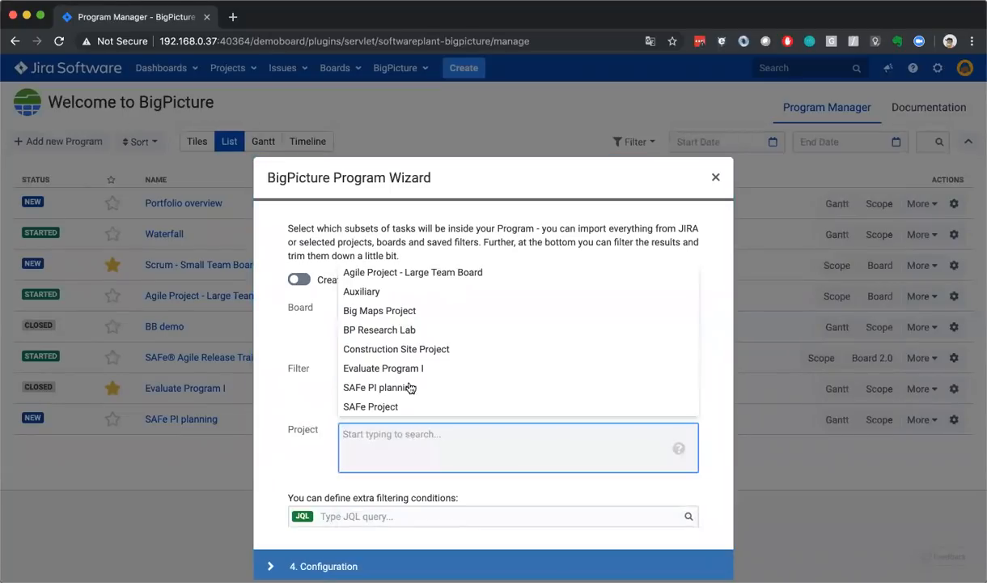
click(417, 330)
click(417, 330)
click(290, 398)
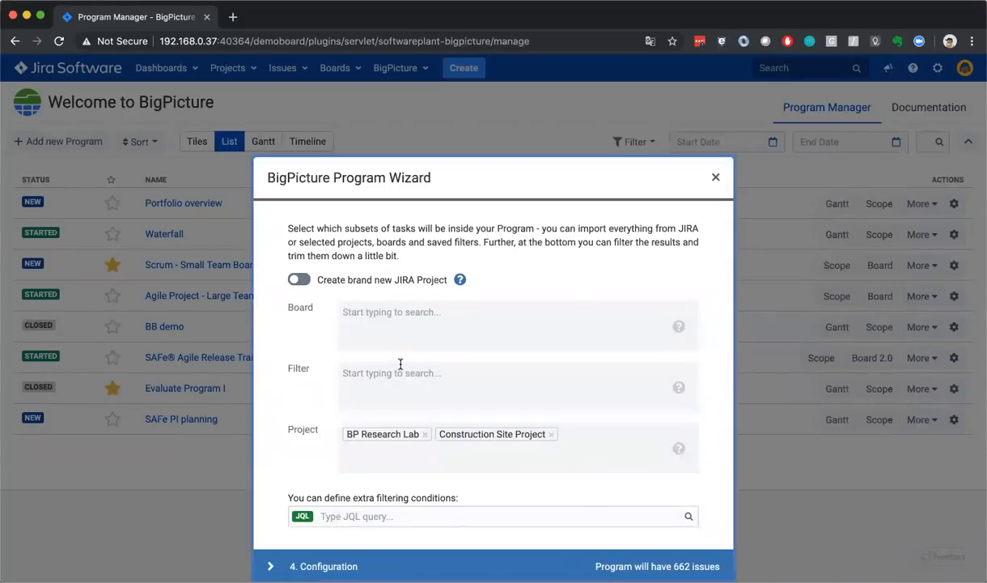
Add the filters All existing Jira Project, Due this week (PMS) and Filter for AGILE board to the program scope
click(412, 375)
click(426, 430)
click(428, 430)
click(428, 430)
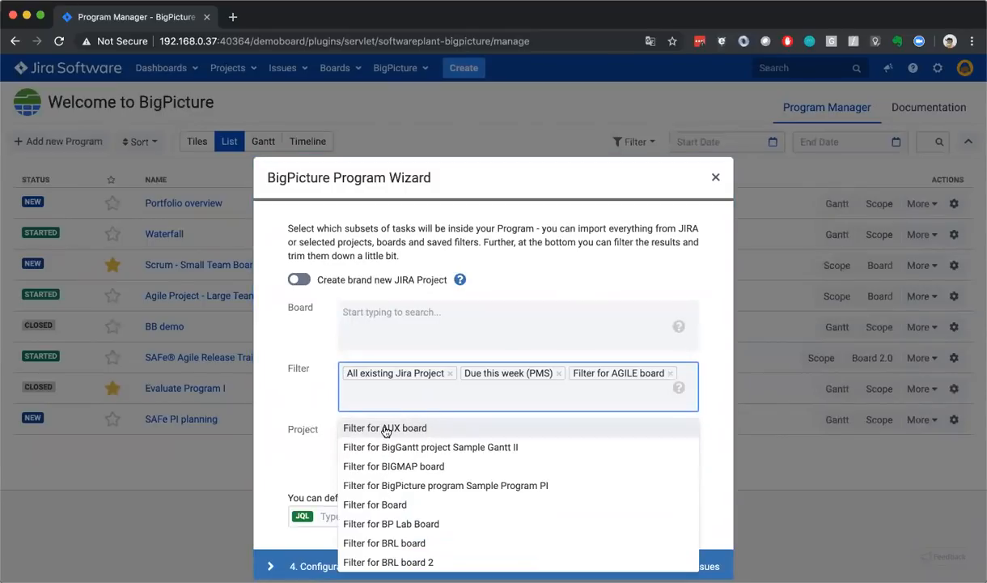
click(282, 403)
Add the Team Support, Accounting, Developers, Marketing, Android, Smartwatch, Web and iOS, Evaluate Small Team Mode, AGILE, BIGMAP and Scrum - Small Team boards to the scope
click(423, 328)
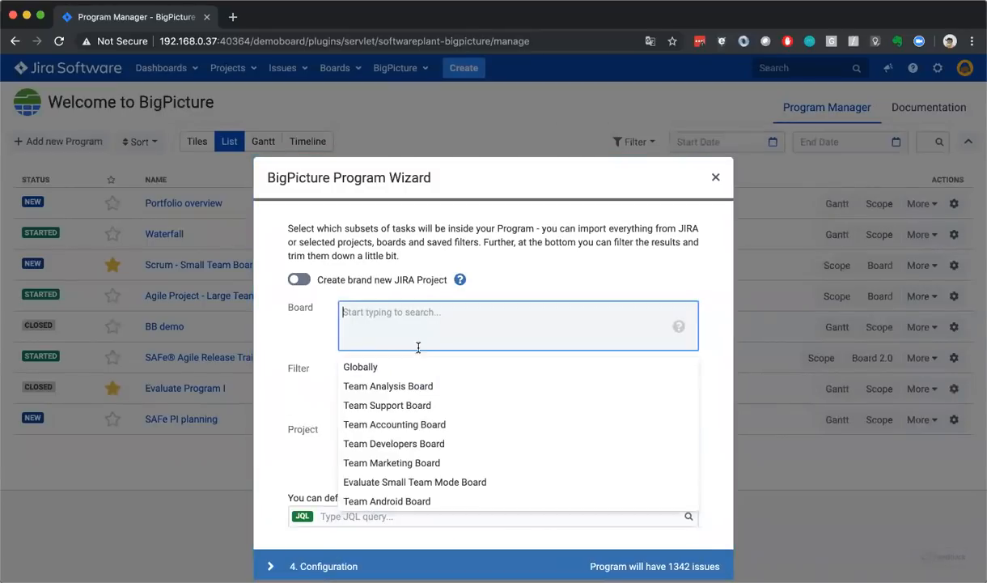
click(415, 405)
click(414, 404)
click(415, 405)
click(414, 405)
click(415, 405)
click(414, 405)
click(414, 406)
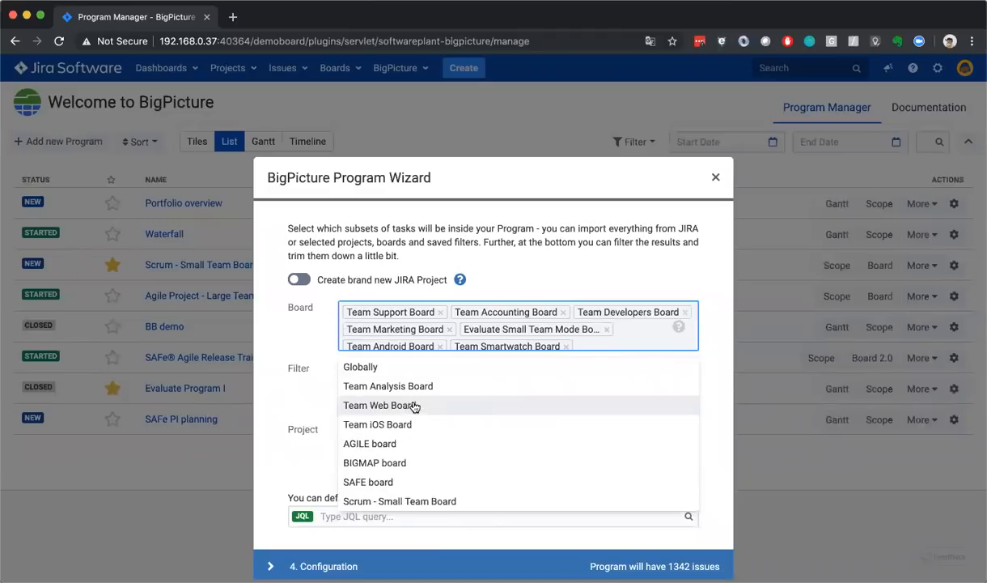
click(413, 406)
click(414, 405)
click(413, 406)
click(413, 406)
click(412, 430)
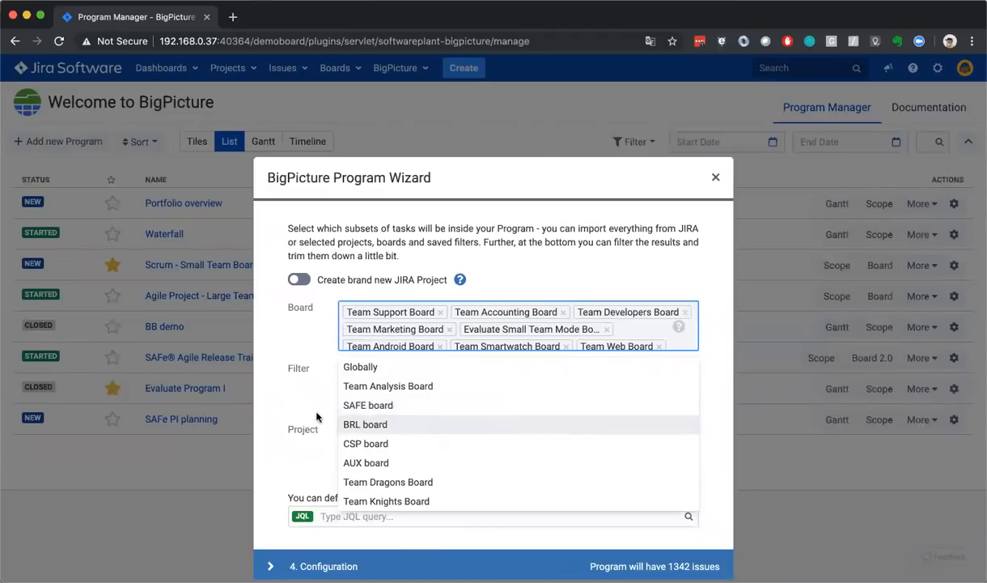
Remove all filters from the program scope
click(289, 404)
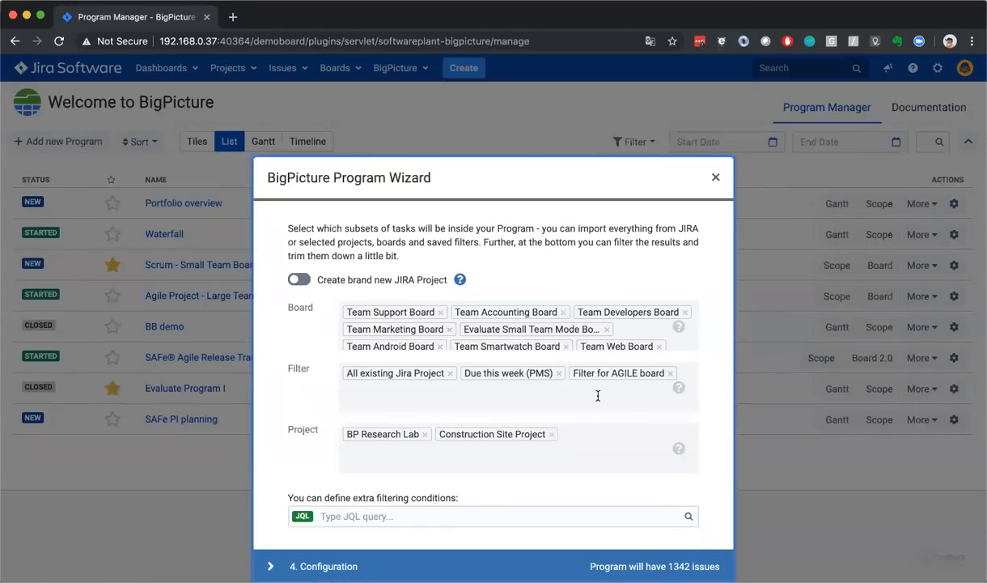
click(569, 379)
key(BackSpace)
key(BackSpace)
key(BackSpace)
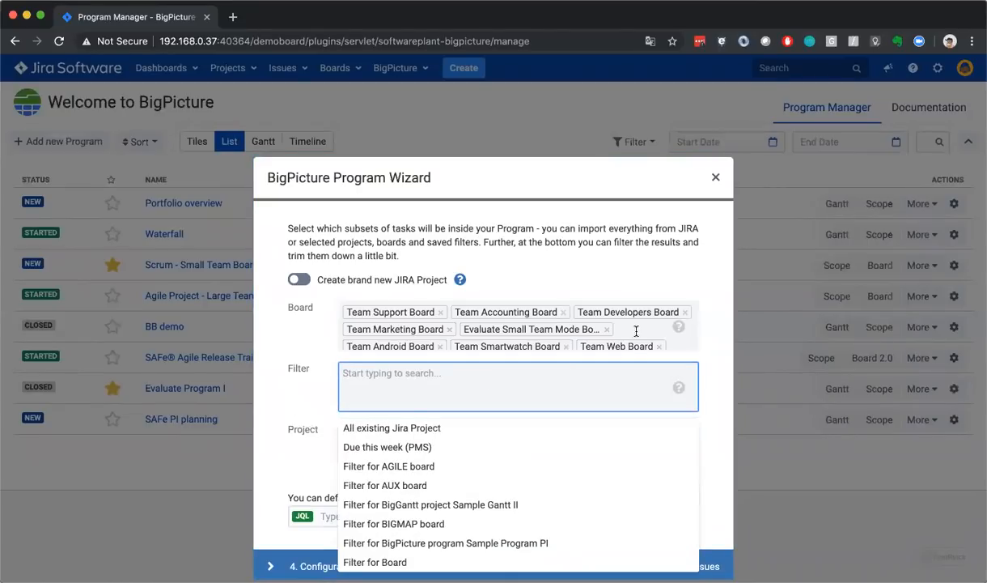
Remove all boards and the Construction Site Project from the program scope
click(603, 317)
key(BackSpace)
key(BackSpace)
key(BackSpace)
key(BackSpace)
key(BackSpace)
key(BackSpace)
key(BackSpace)
key(BackSpace)
key(BackSpace)
key(BackSpace)
key(BackSpace)
key(BackSpace)
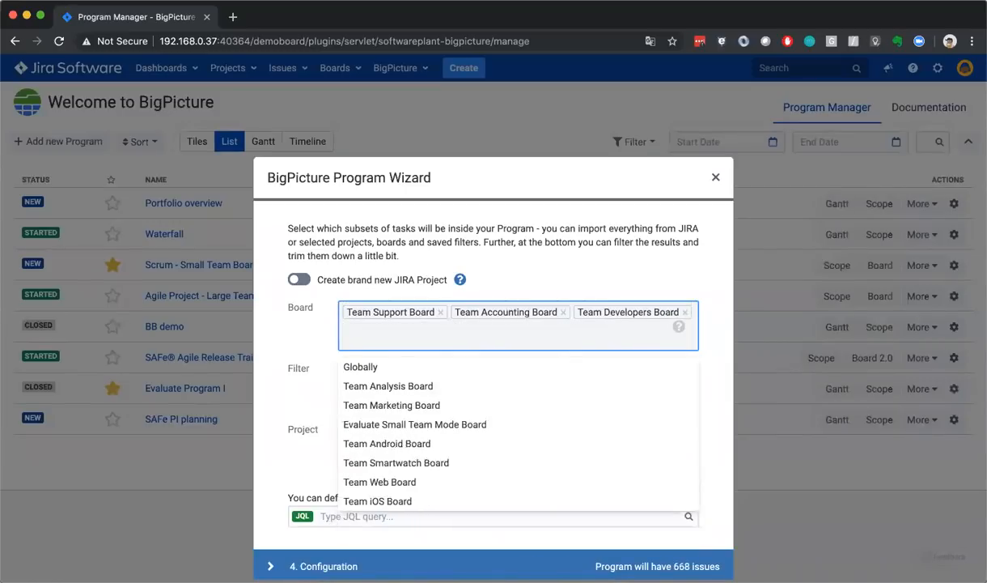
click(697, 275)
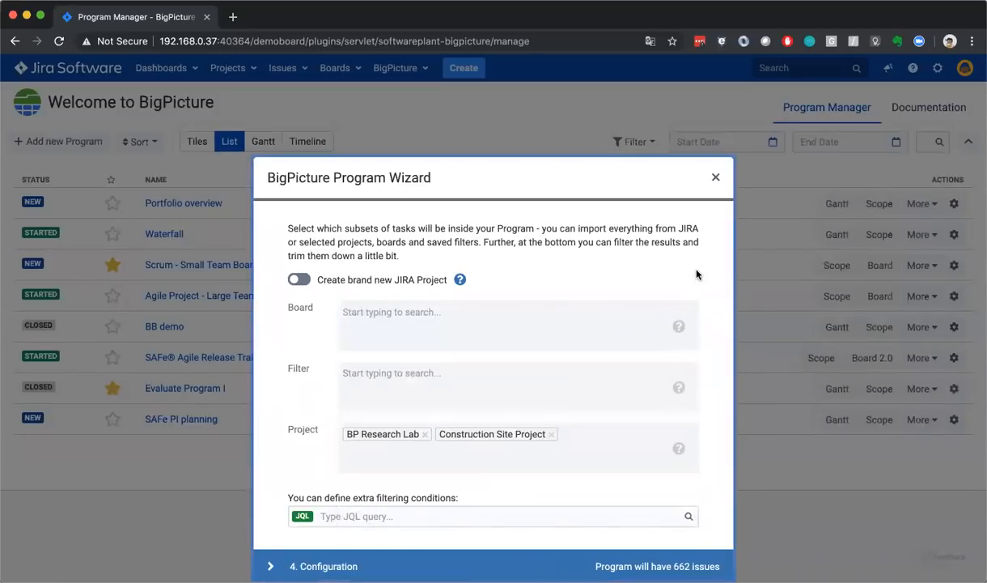
click(551, 435)
click(309, 450)
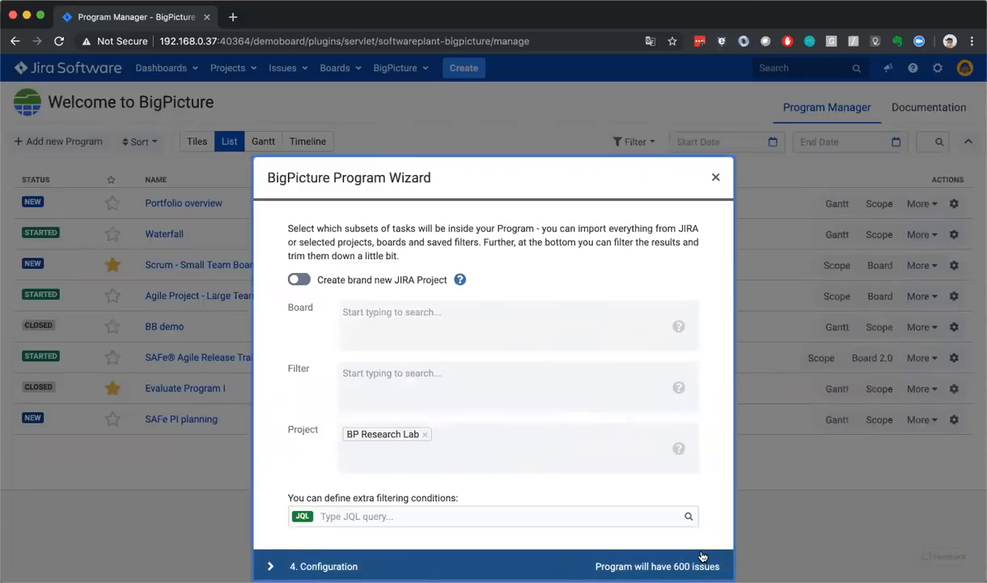
Restrict the program scope with the extra JQL condition "type = Epic" and apply it
scroll(287, 427, down, 1)
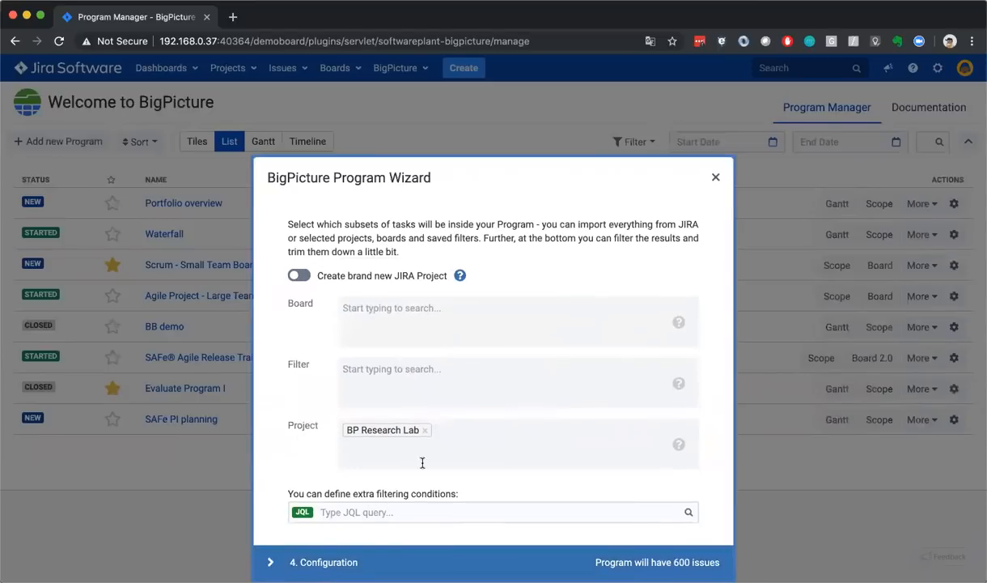
click(388, 508)
text(typ)
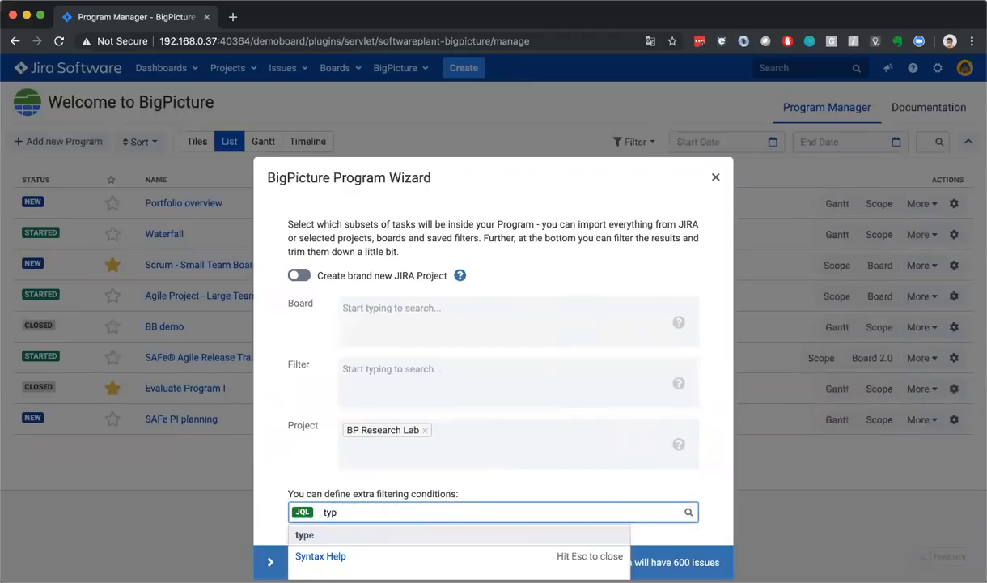
text(e = Epic)
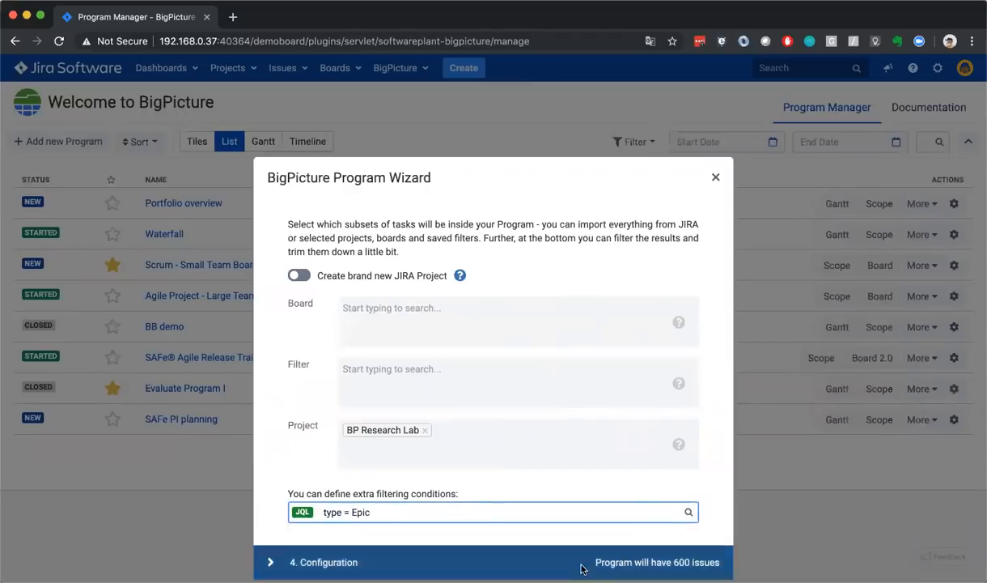
click(688, 513)
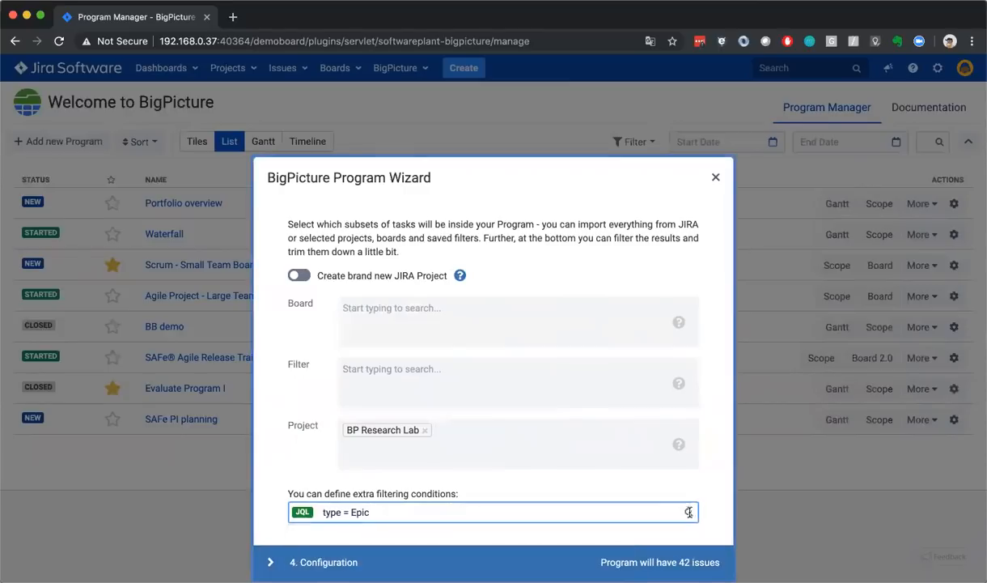
Clear the extra JQL filtering condition and proceed to the program's module configuration
click(439, 513)
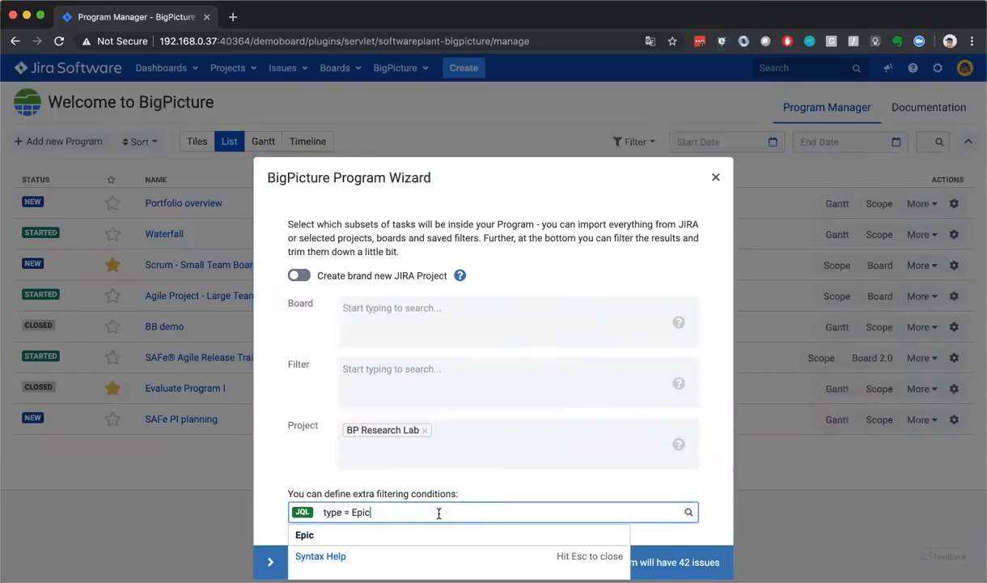
key(ctrl+a)
key(BackSpace)
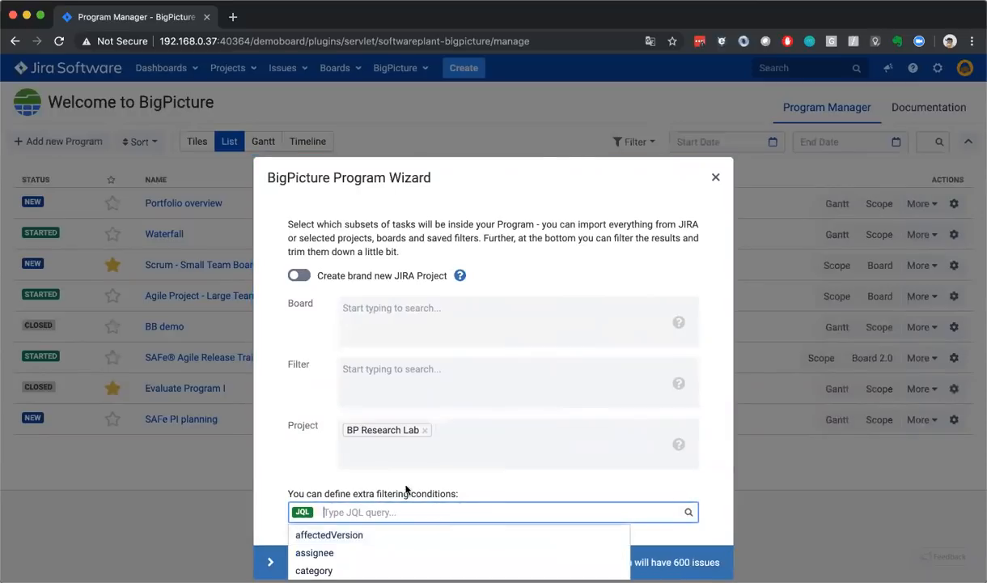
click(293, 458)
click(357, 563)
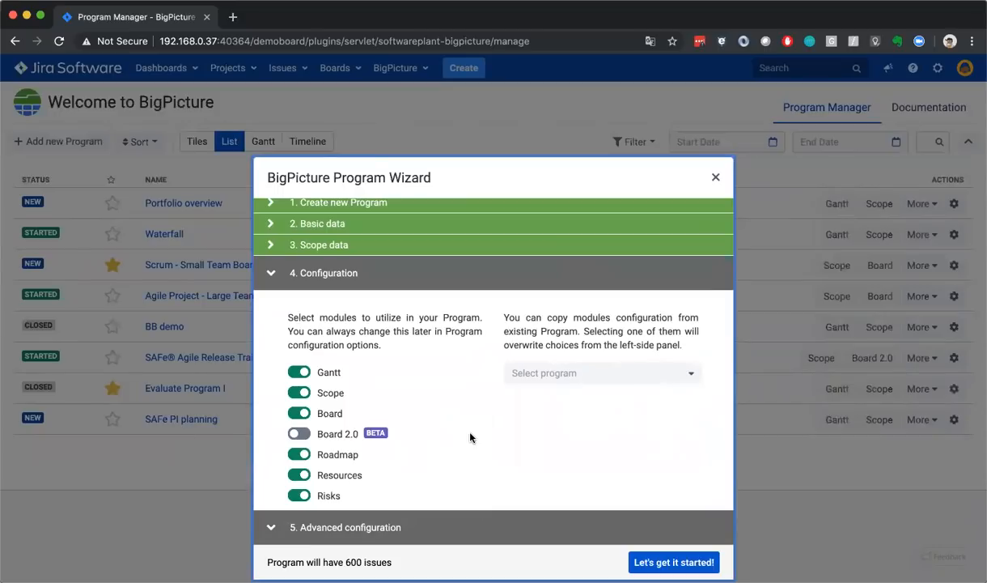
Turn off the Scope, Board and Roadmap modules for the new program
click(299, 394)
click(300, 394)
click(300, 415)
click(299, 415)
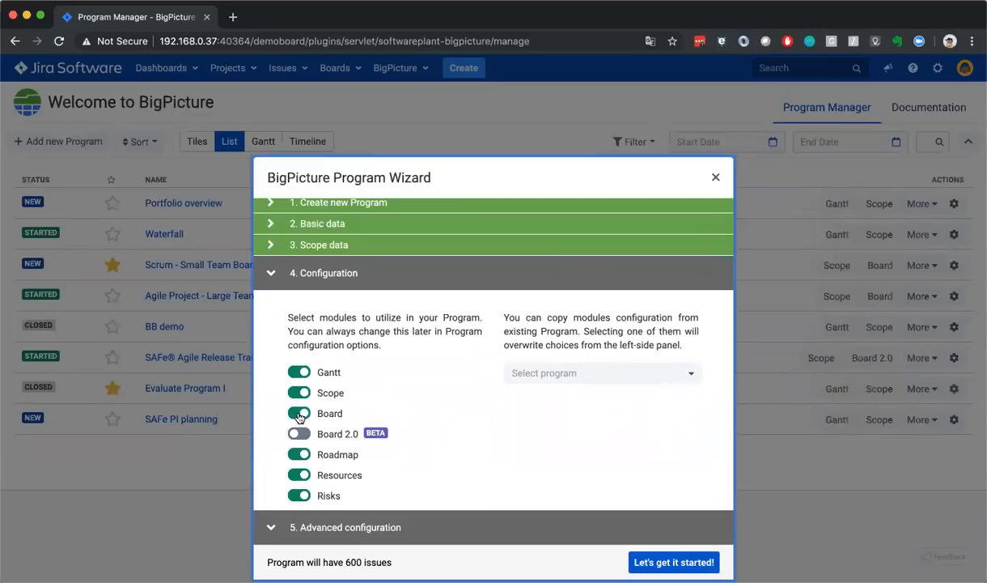
click(299, 456)
click(299, 414)
click(302, 394)
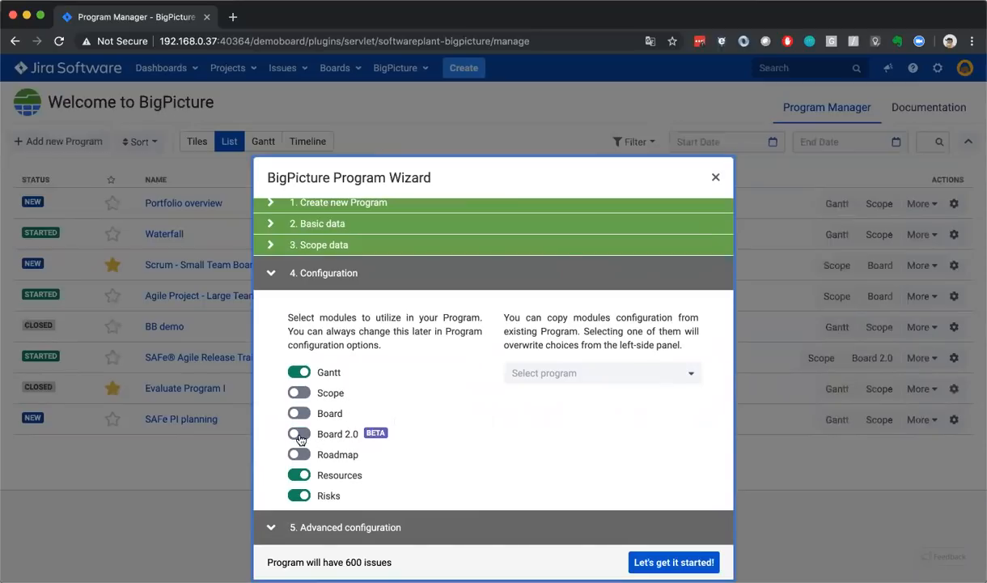
mouse_move(373, 437)
In the advanced configuration, switch the scope context user to another account and back to the original by searching for "admin"
click(399, 528)
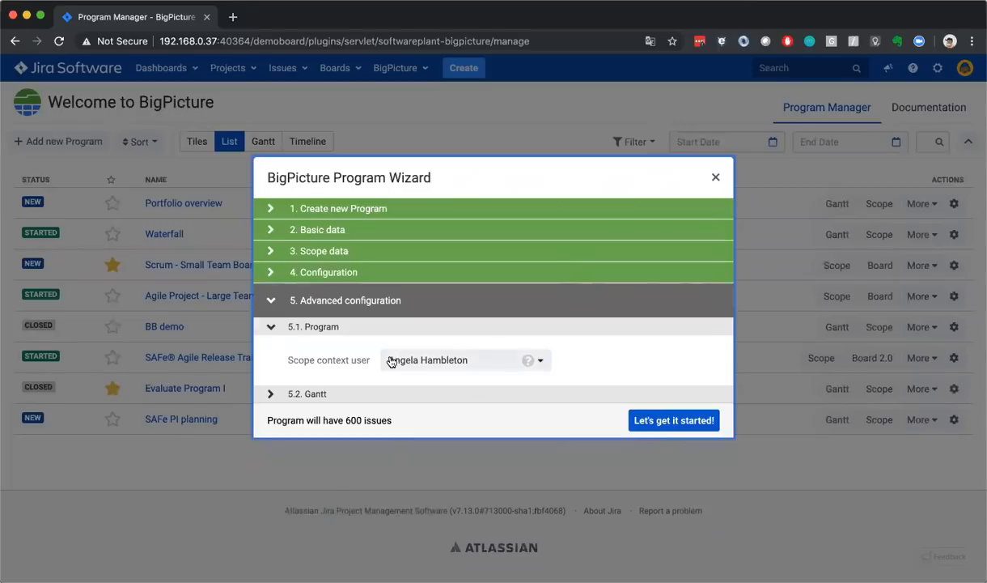
click(434, 368)
text(ala)
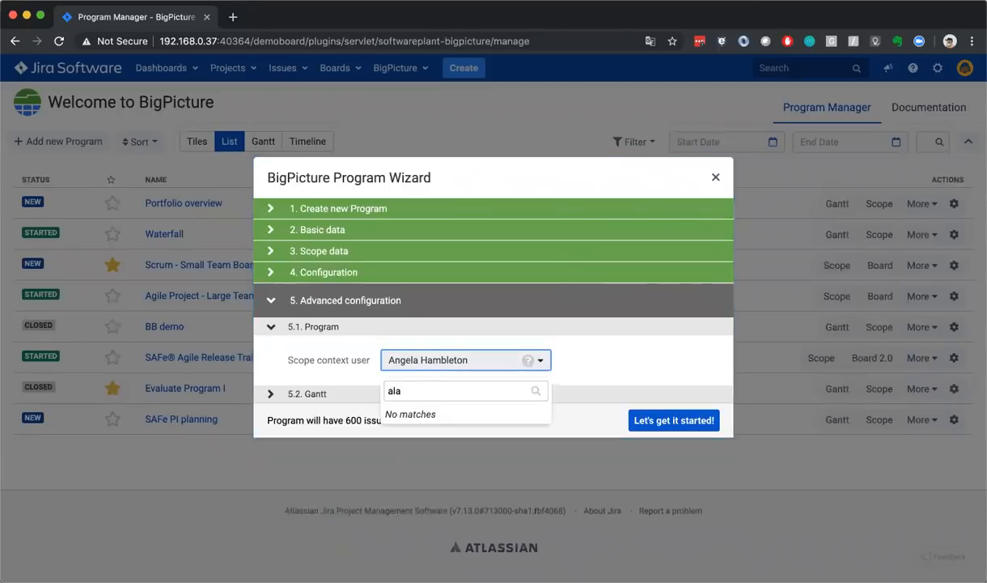
key(BackSpace)
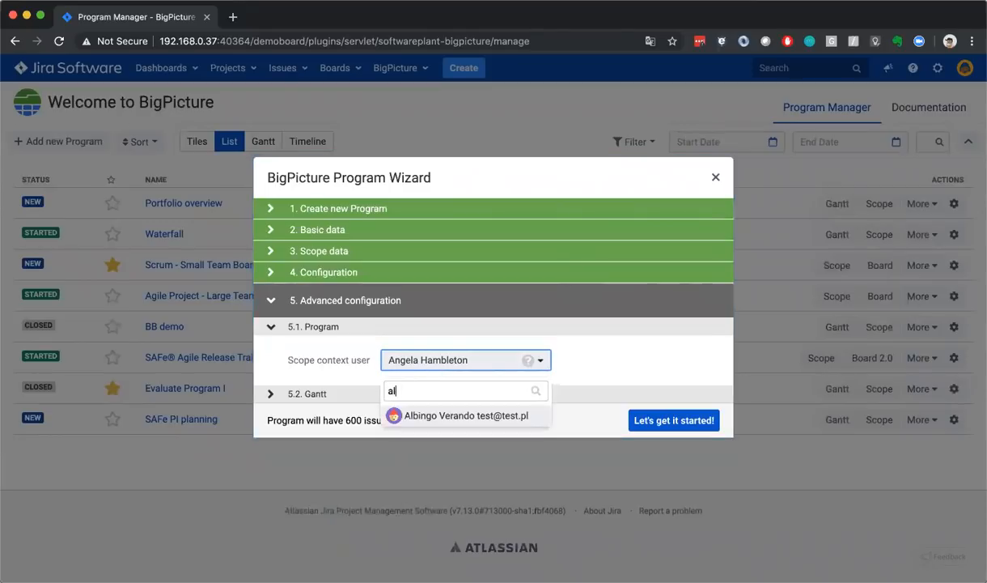
key(Return)
click(448, 359)
text(admin)
key(Return)
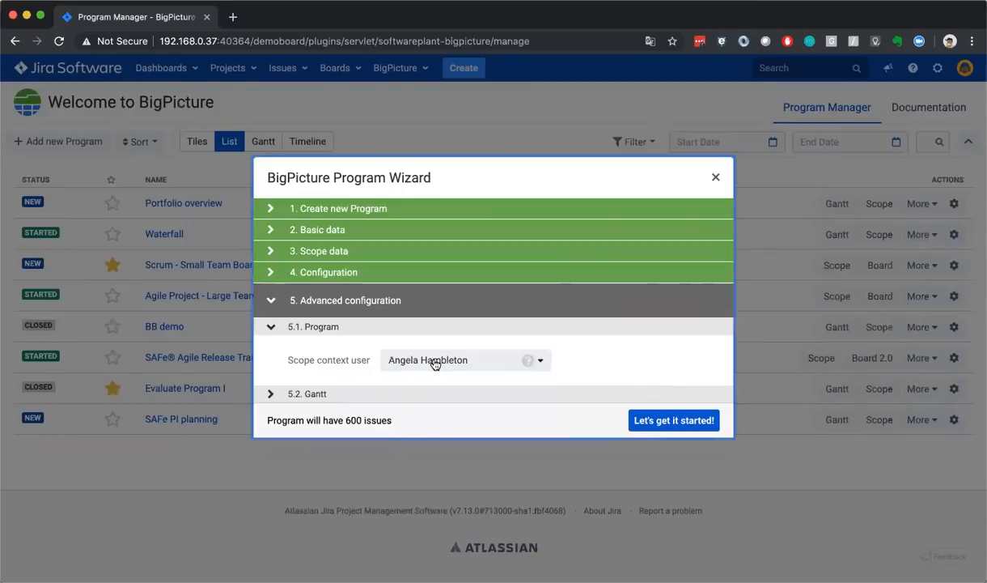
Review the data aggregation and task mode options in the Gantt settings and close the wizard without creating the program
click(309, 394)
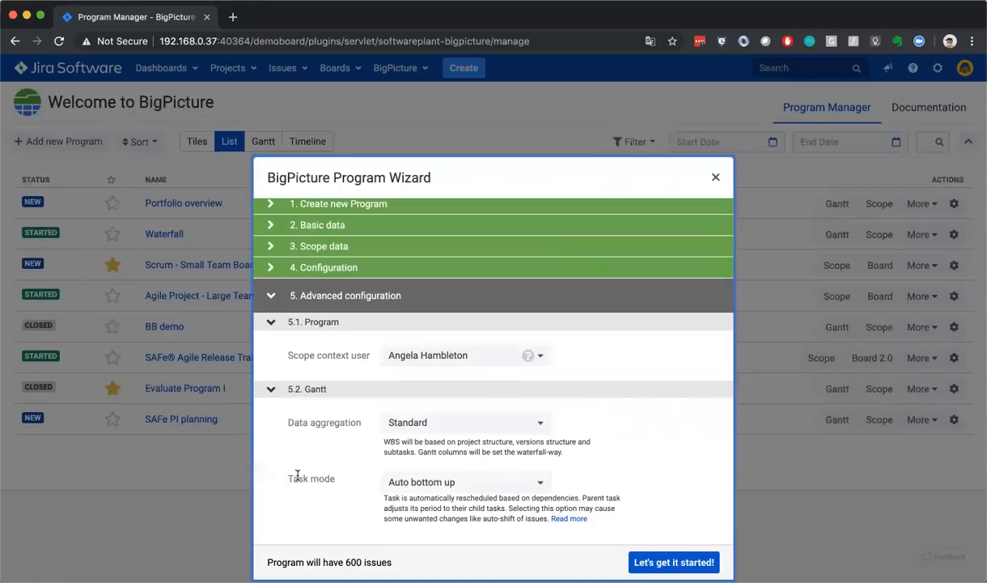
click(428, 424)
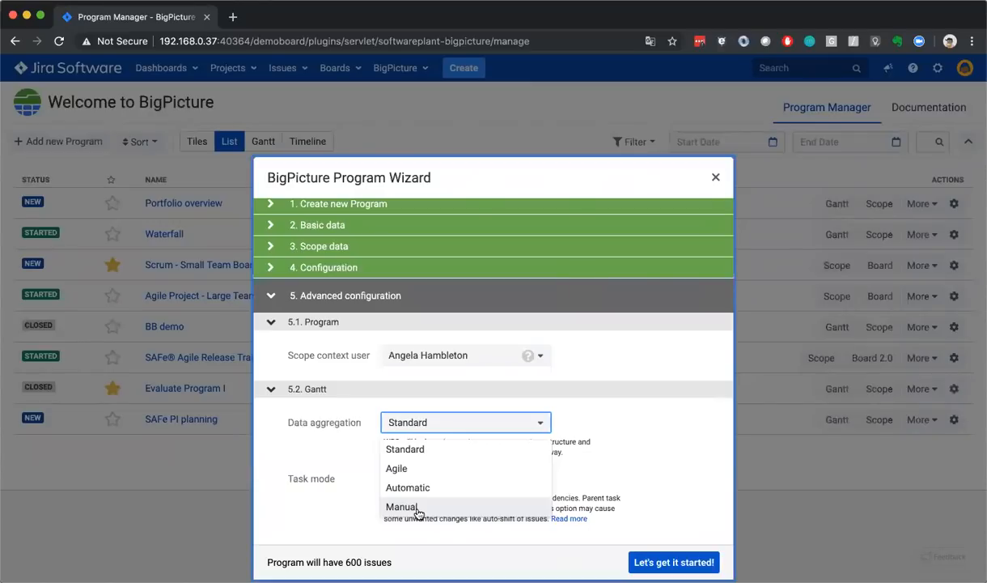
click(636, 446)
click(438, 483)
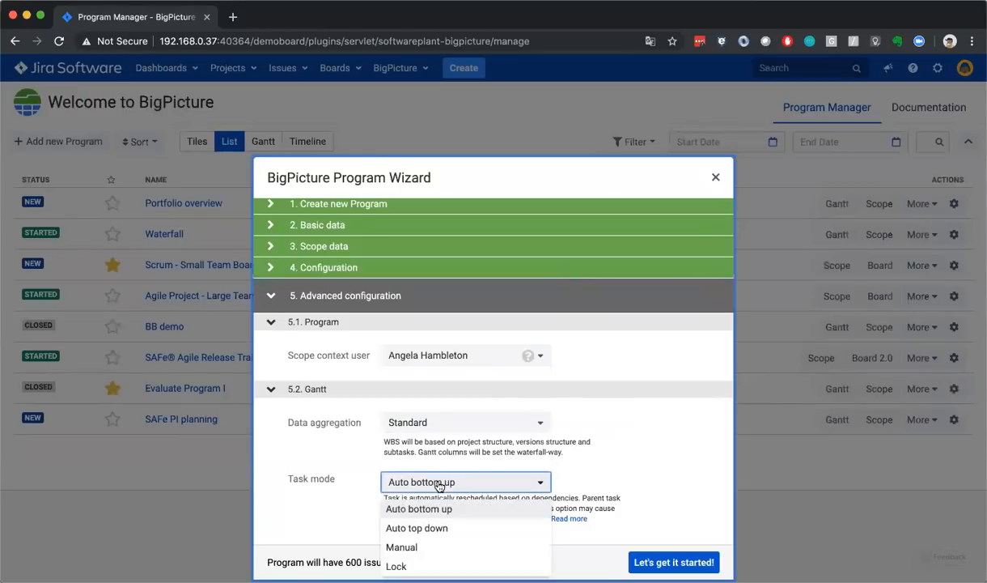
click(587, 470)
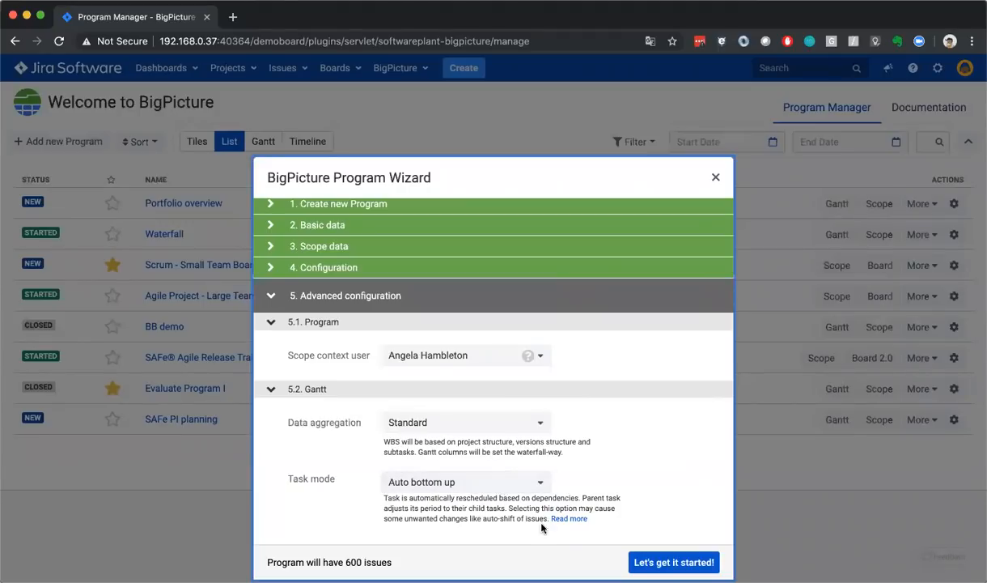
click(649, 564)
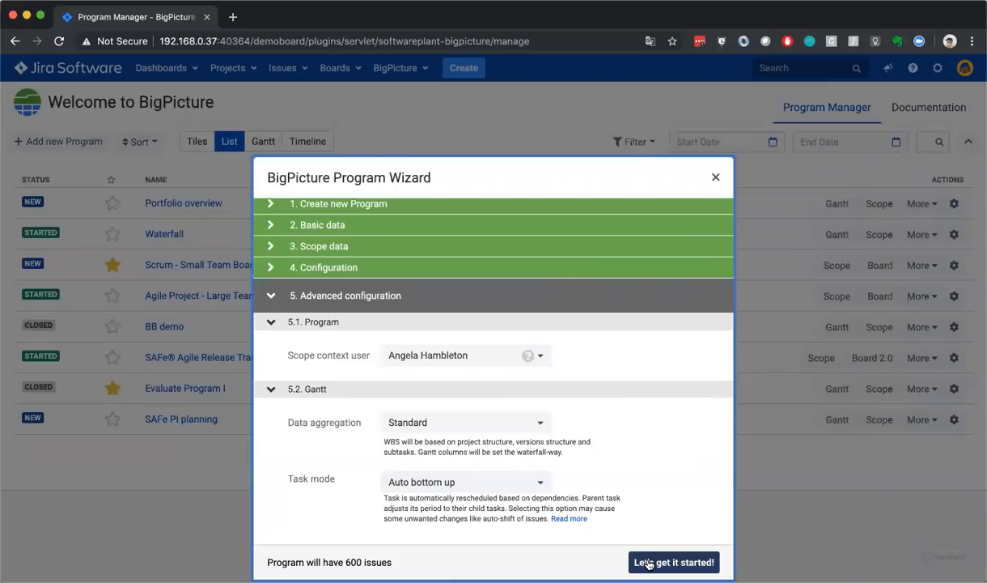
click(716, 178)
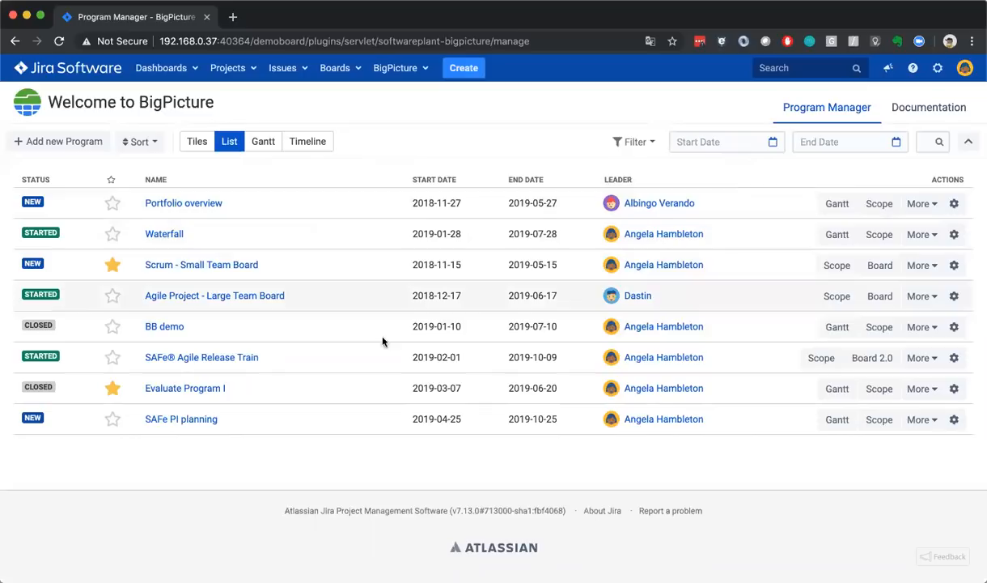
Add a new program with the sample data evaluation option, view its basic data and close the wizard
click(73, 143)
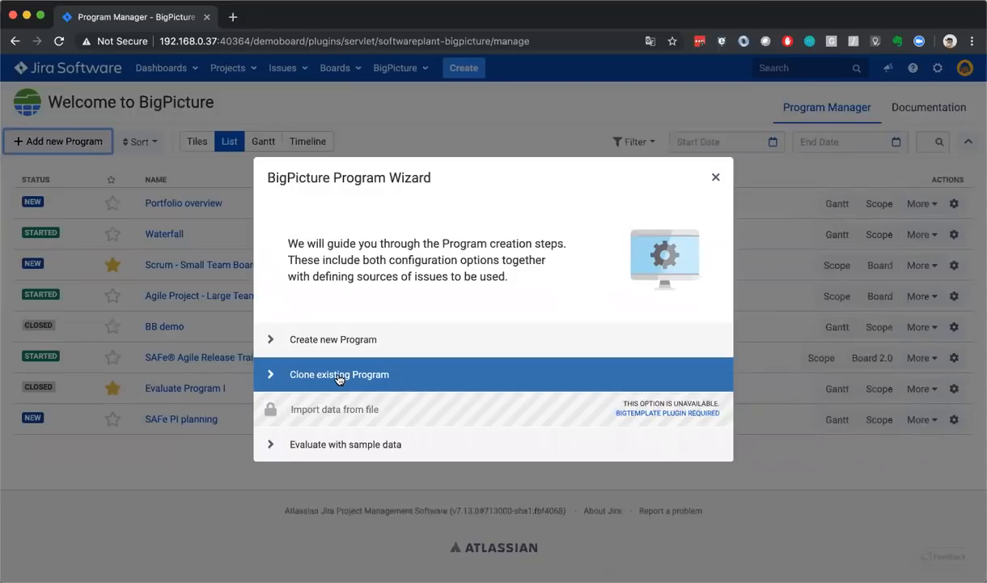
click(353, 445)
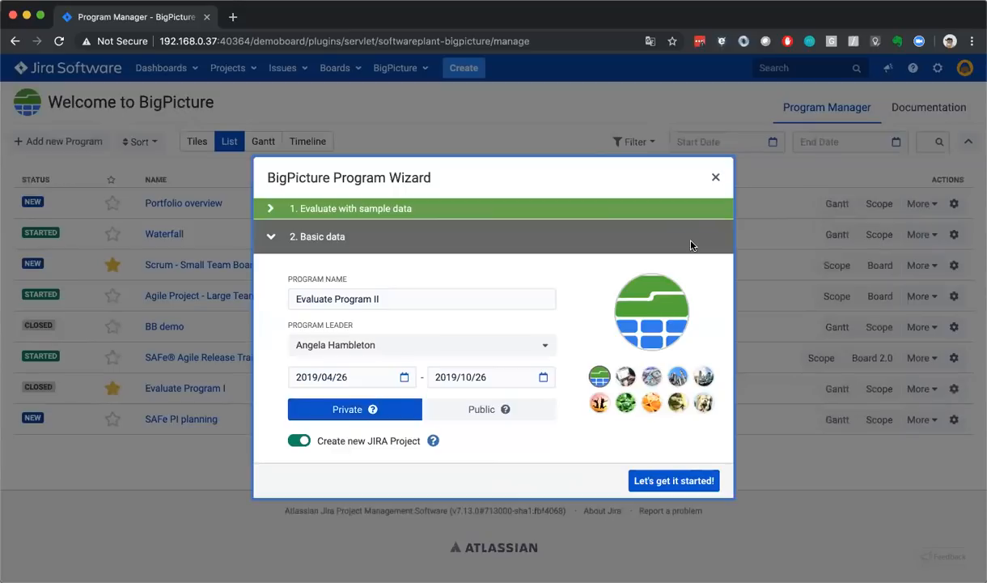
click(717, 178)
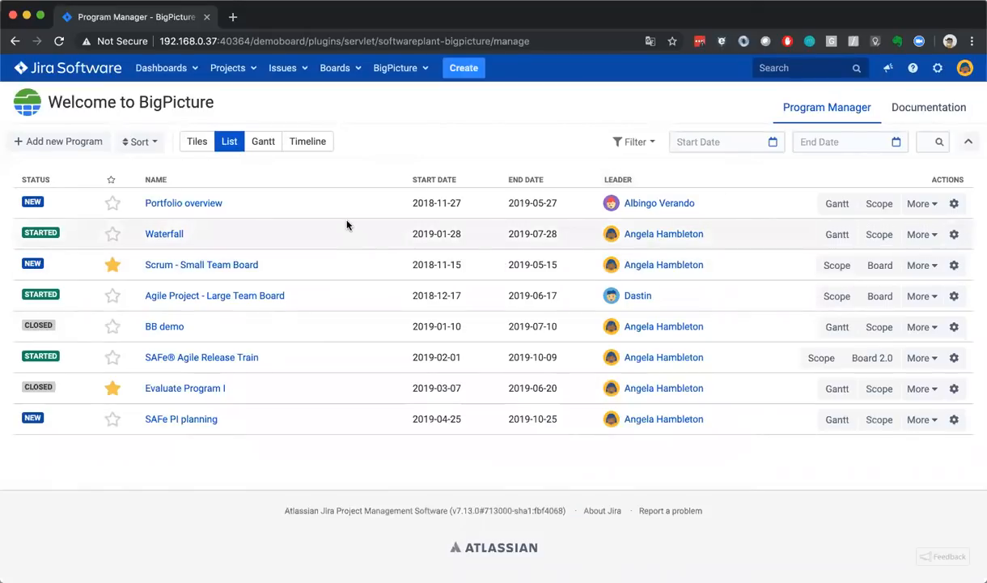
Open the Gantt of the Waterfall program, skip the tour, and widen the Summary column to fit the task names
click(837, 235)
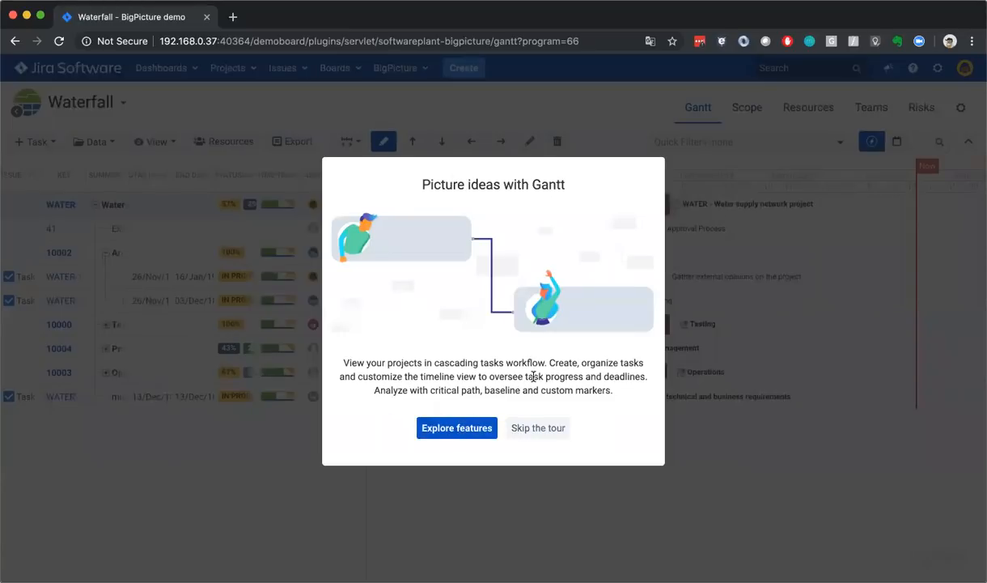
click(537, 429)
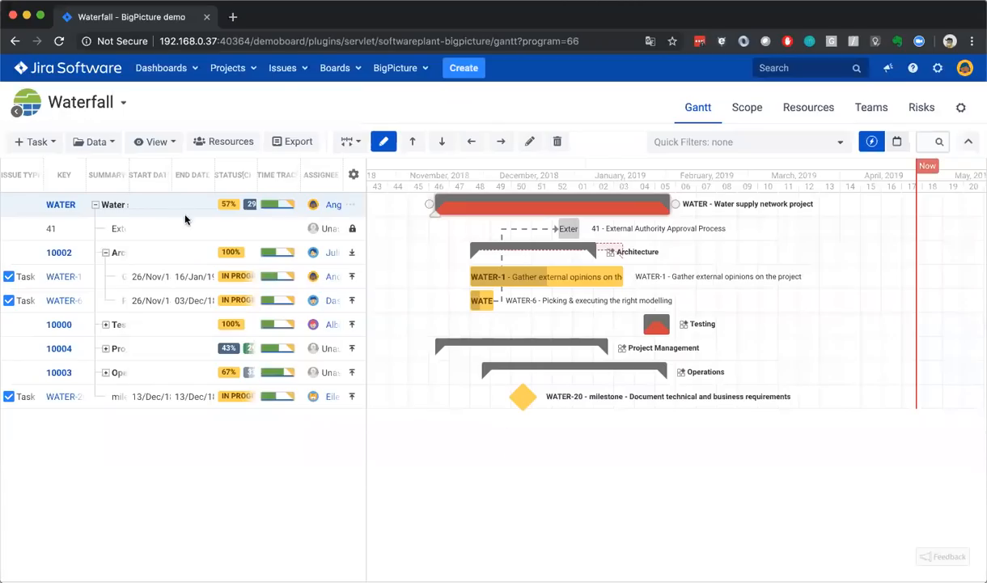
drag(126, 173, 195, 175)
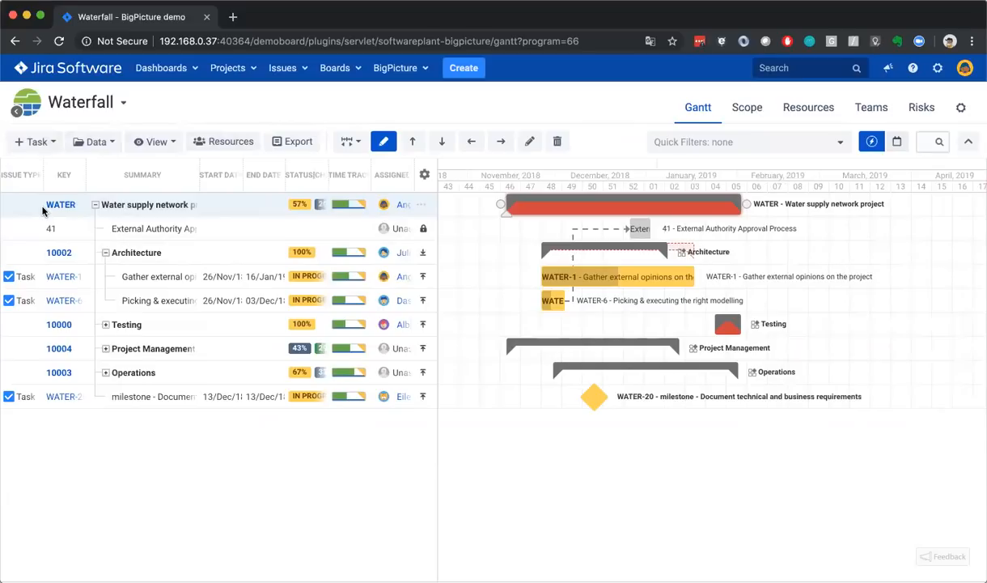
drag(196, 167, 260, 167)
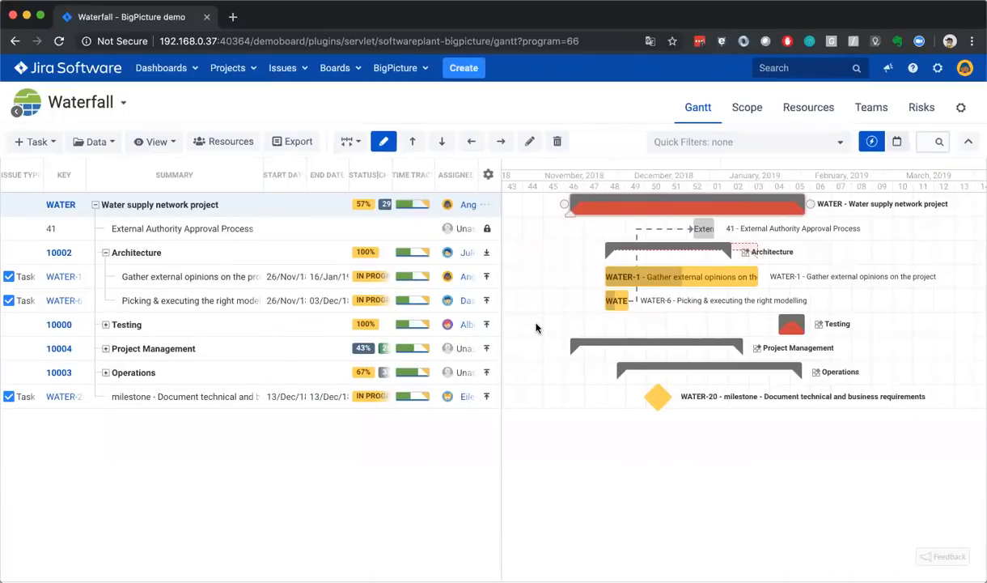
Expand the Testing group and locate the External Authority Approval Process and Gather external opinions tasks on the timeline
click(163, 331)
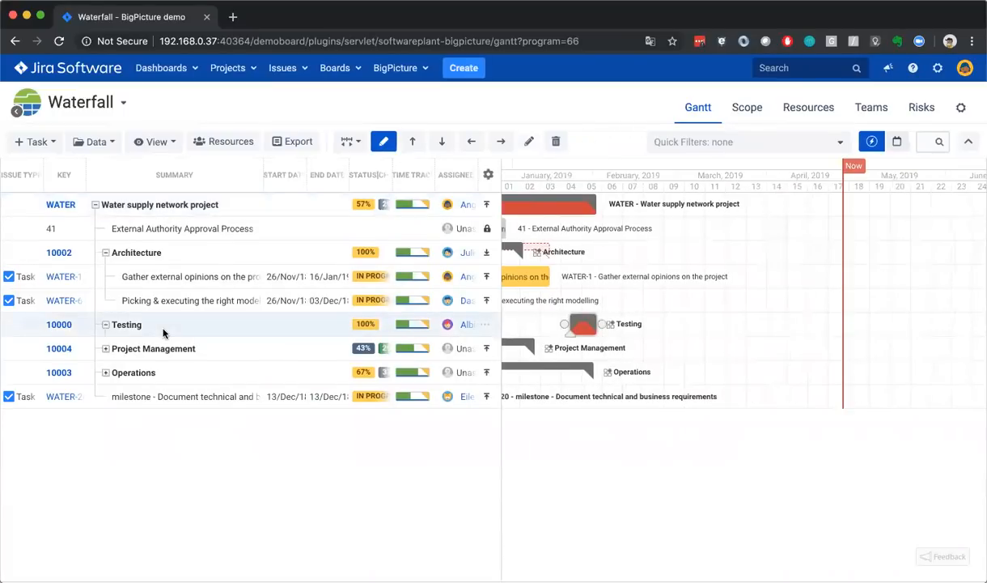
click(147, 229)
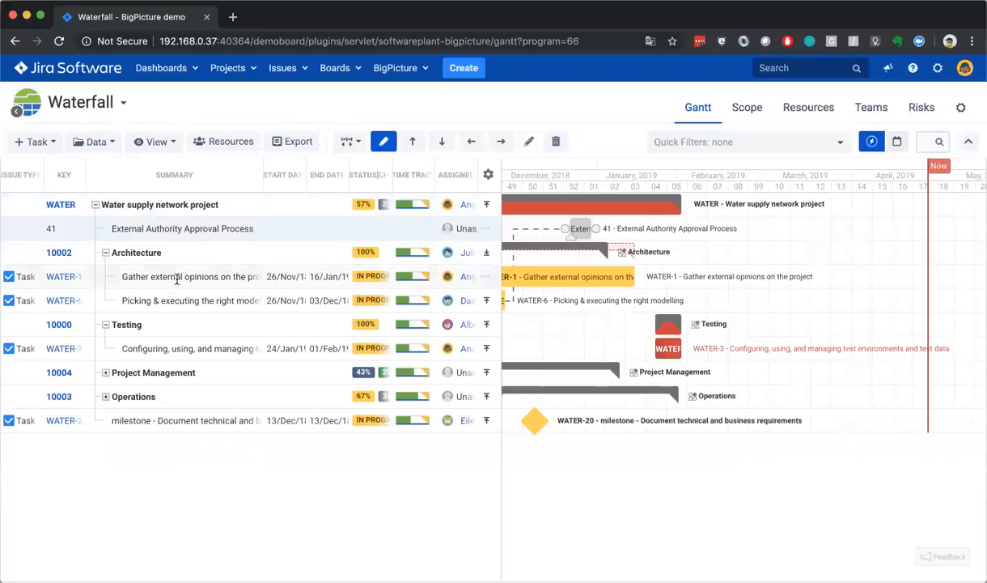
click(177, 278)
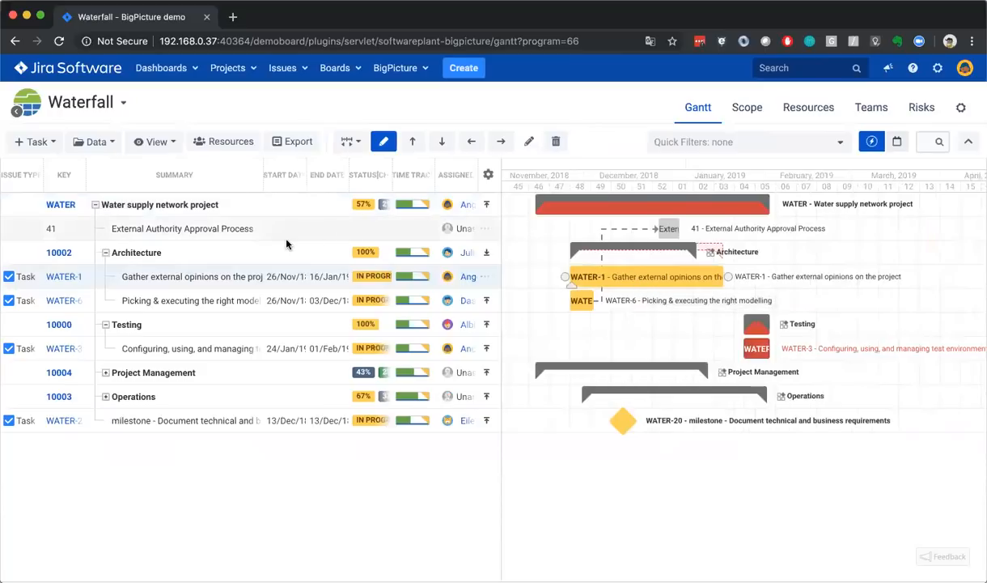
click(688, 227)
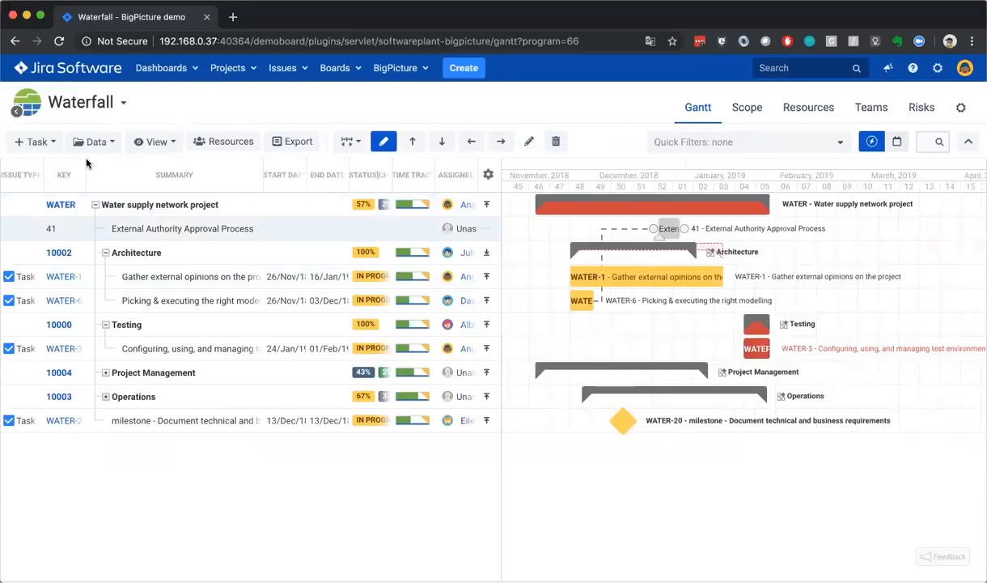
Review the create-task options for a JIRA task, artificial task or task template, without creating anything
click(32, 141)
mouse_move(34, 160)
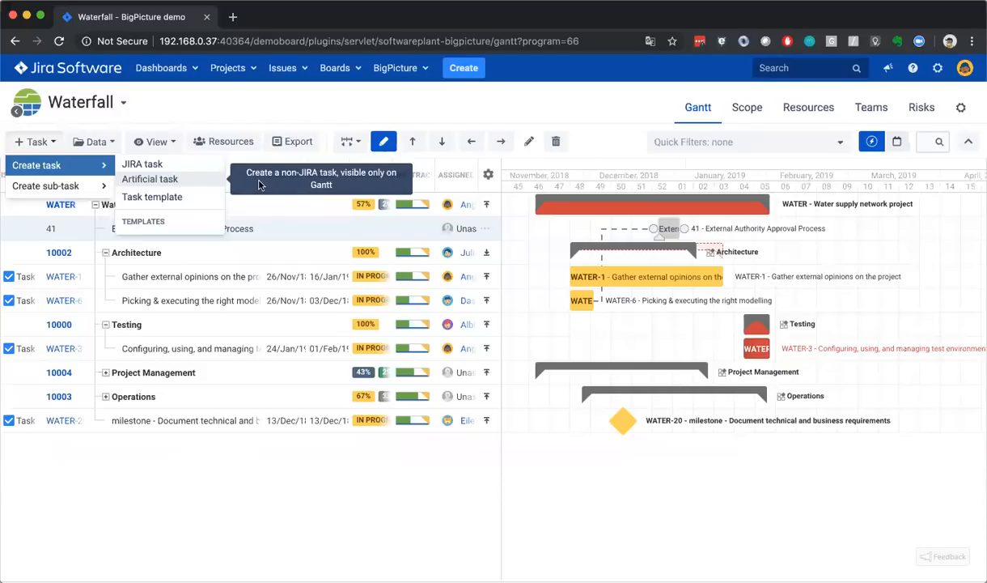
click(570, 112)
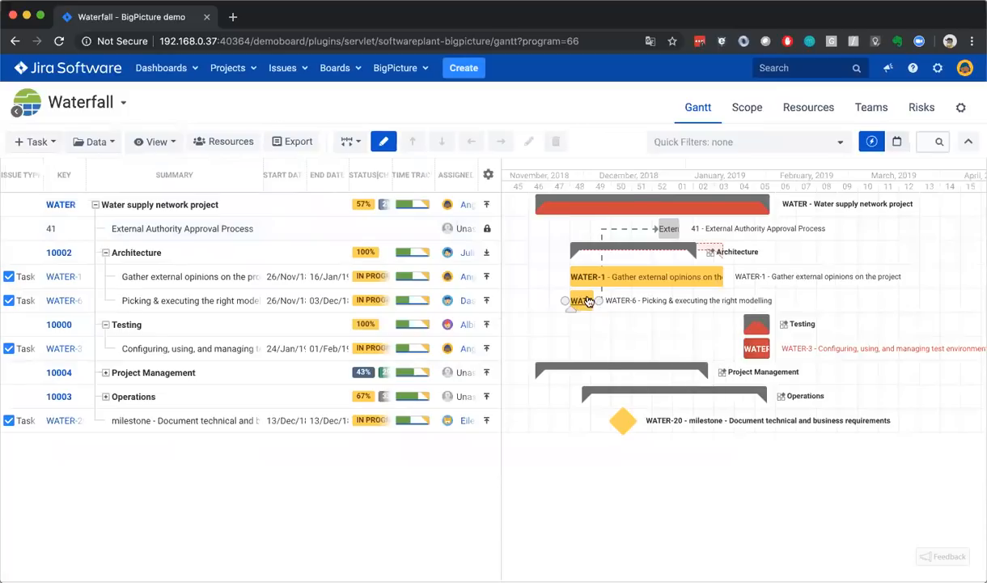
Switch the timeline to the Quarter scale and resize the WATER-6 task so it ends on 30 November 2018
drag(597, 294, 628, 295)
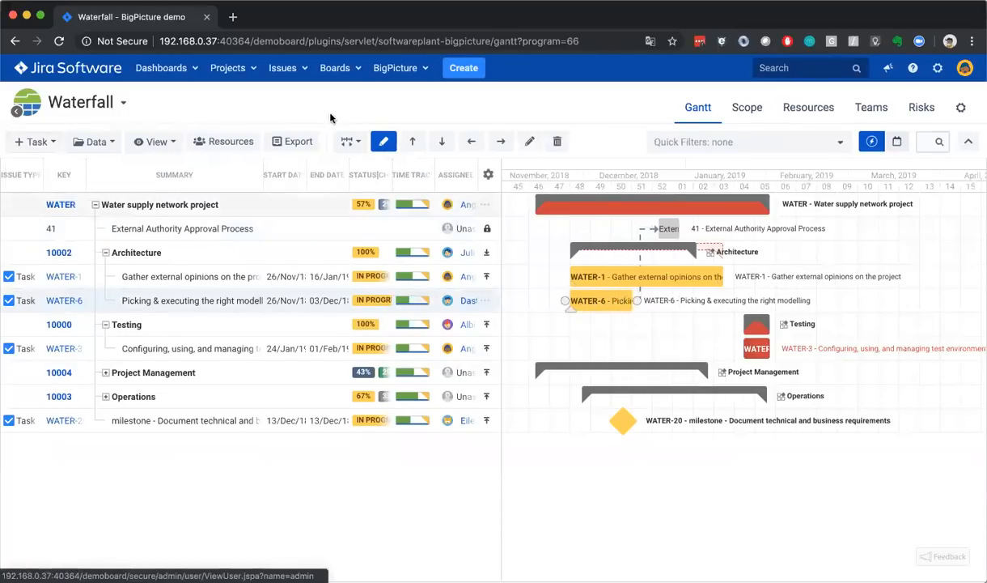
click(346, 143)
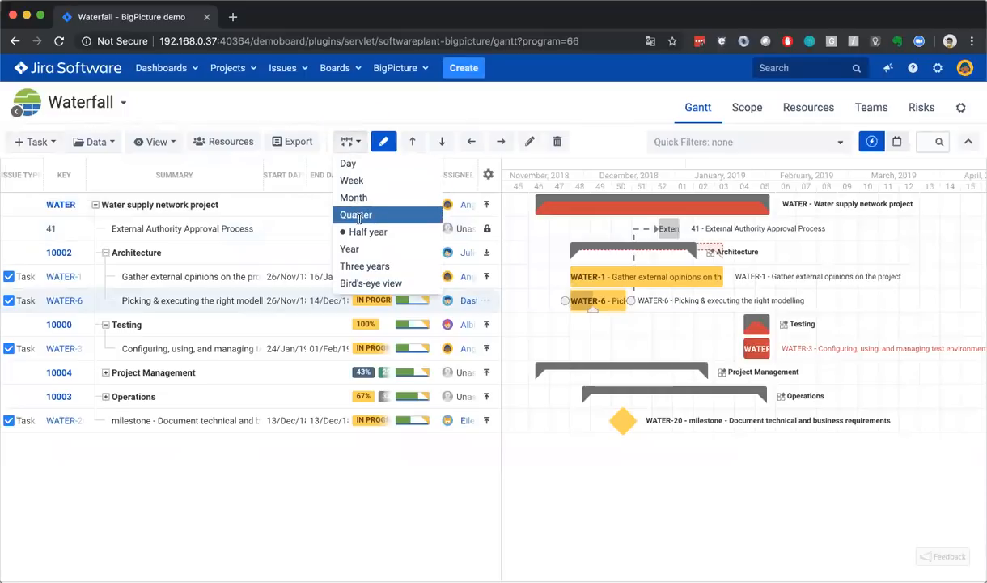
click(387, 219)
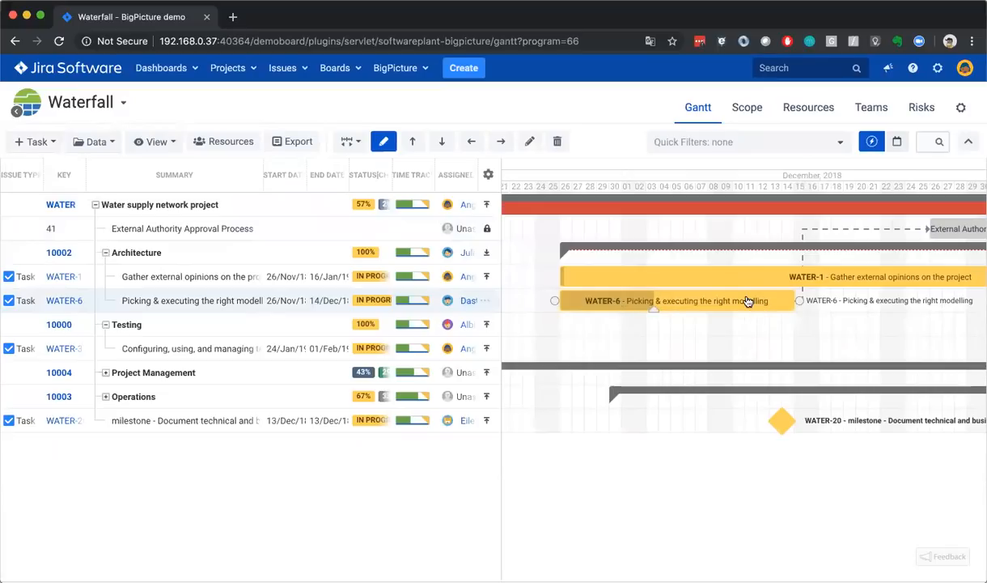
drag(802, 301, 625, 299)
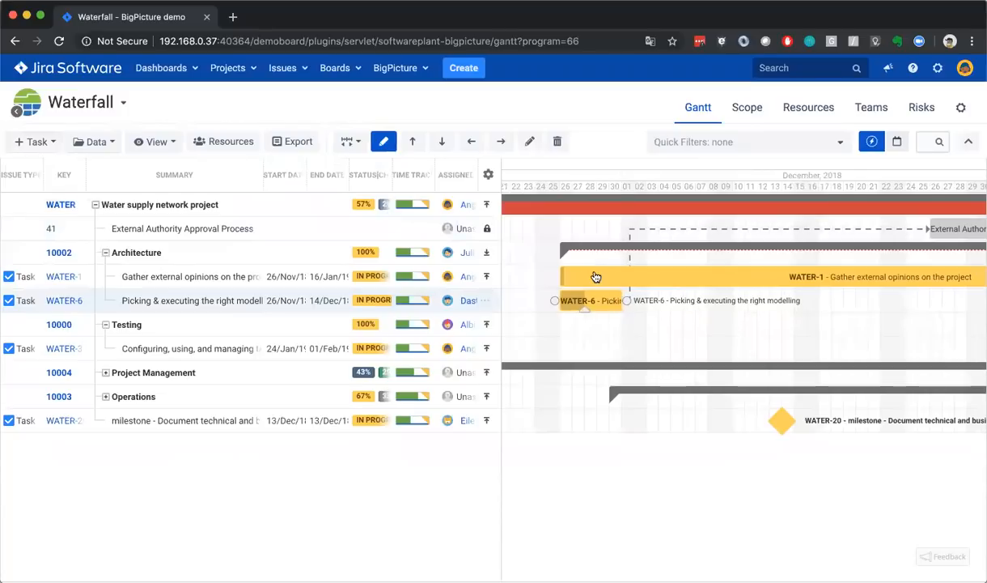
Turn on the Detail View to show the task details area and turn it off again
click(162, 144)
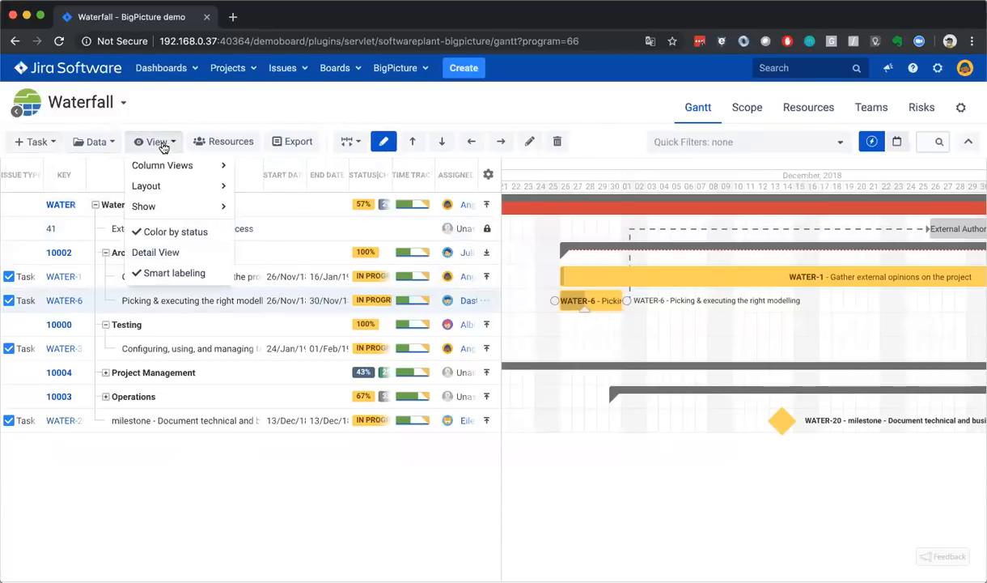
click(175, 251)
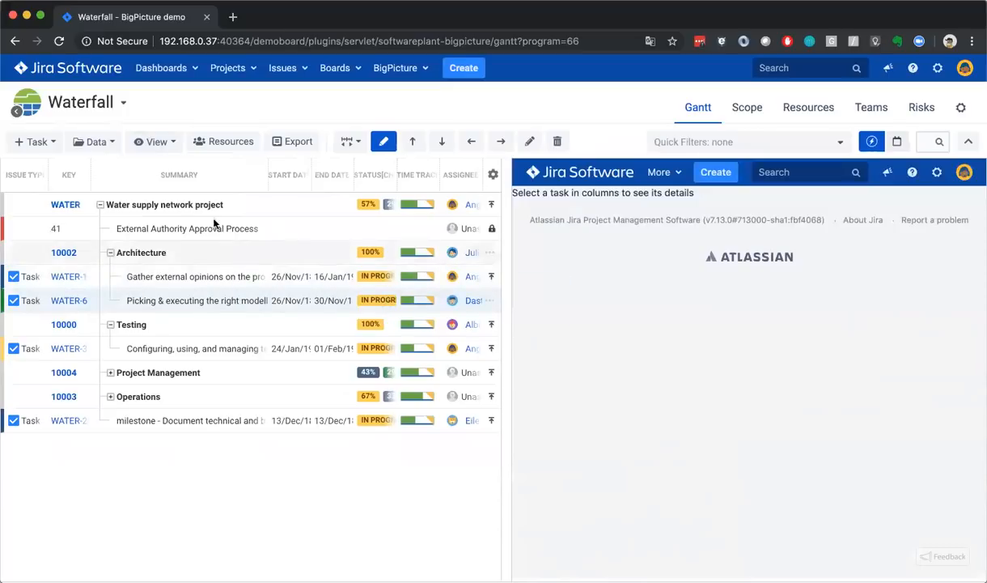
click(156, 142)
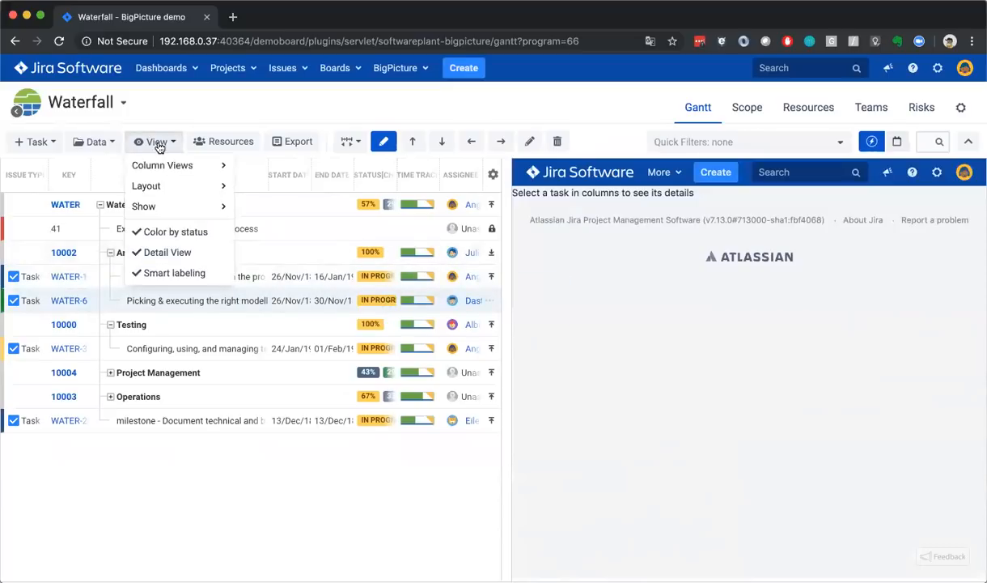
click(178, 253)
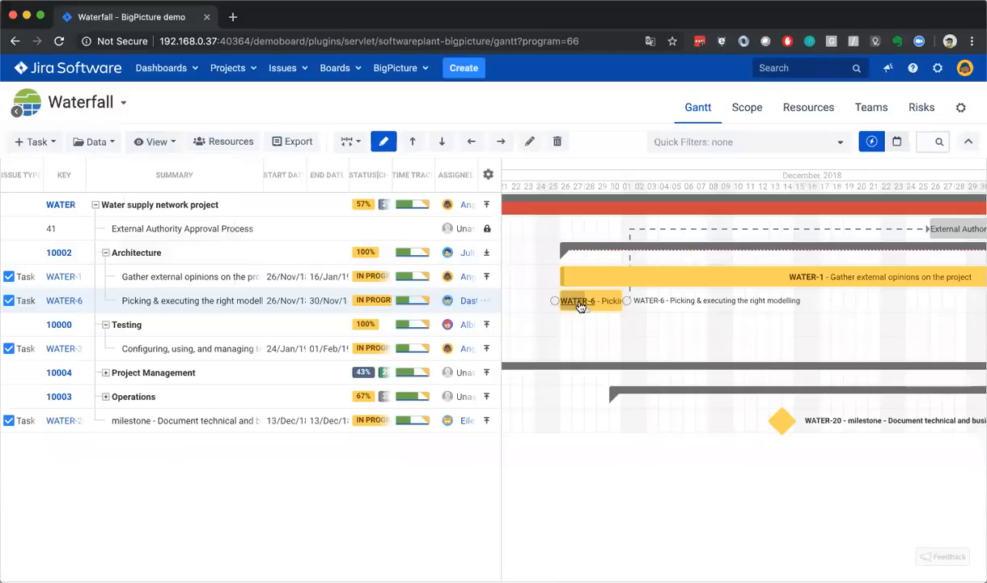
Open the WATER-6 issue in a new browser tab and examine its start and end dates and time tracking
super+click(577, 302)
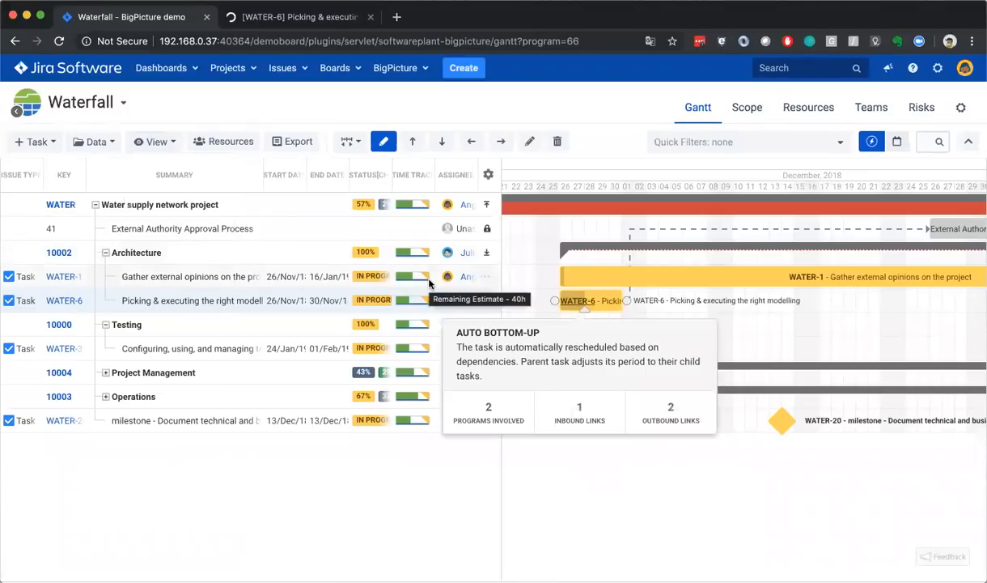
key(ctrl+Tab)
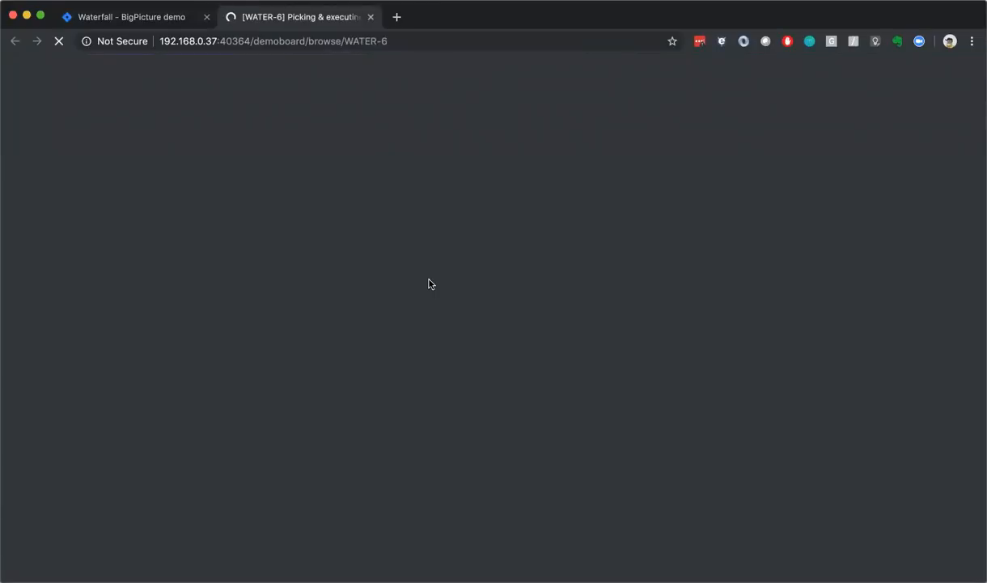
scroll(617, 375, down, 2)
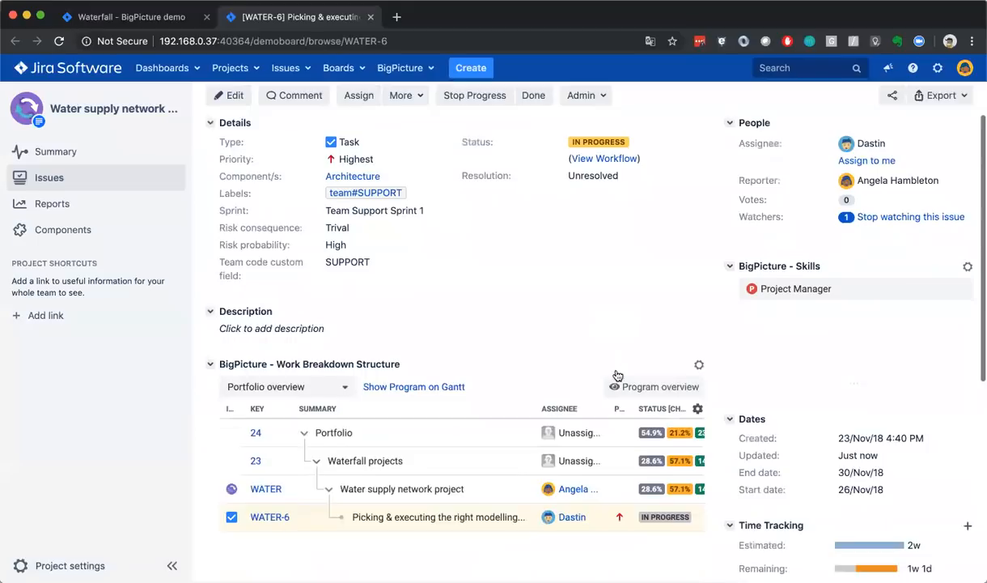
drag(705, 431, 912, 447)
click(770, 444)
drag(738, 431, 907, 421)
click(906, 421)
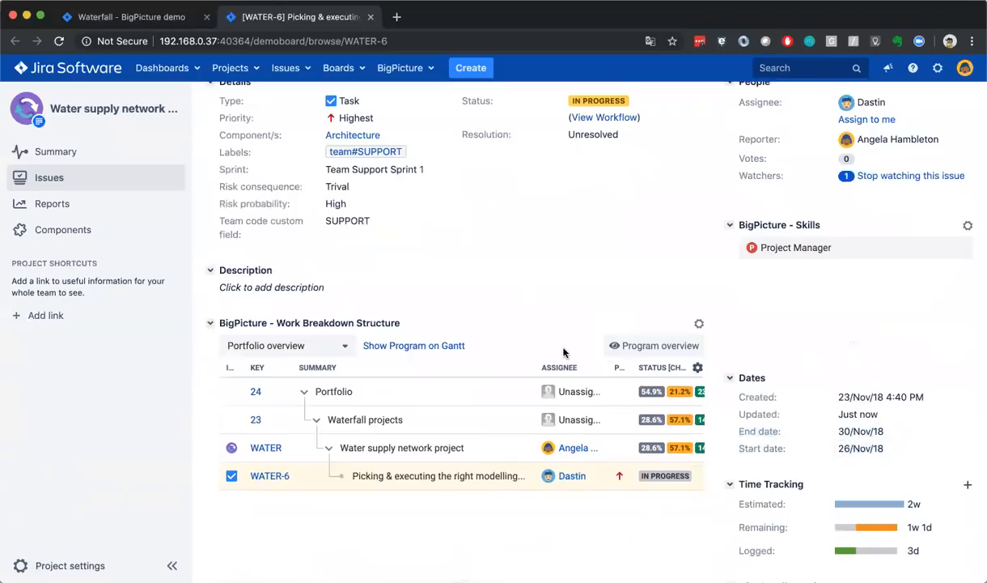
Return to the Waterfall Gantt and extend the WATER-6 task so it ends on 7 December 2018
key(ctrl+shift+Tab)
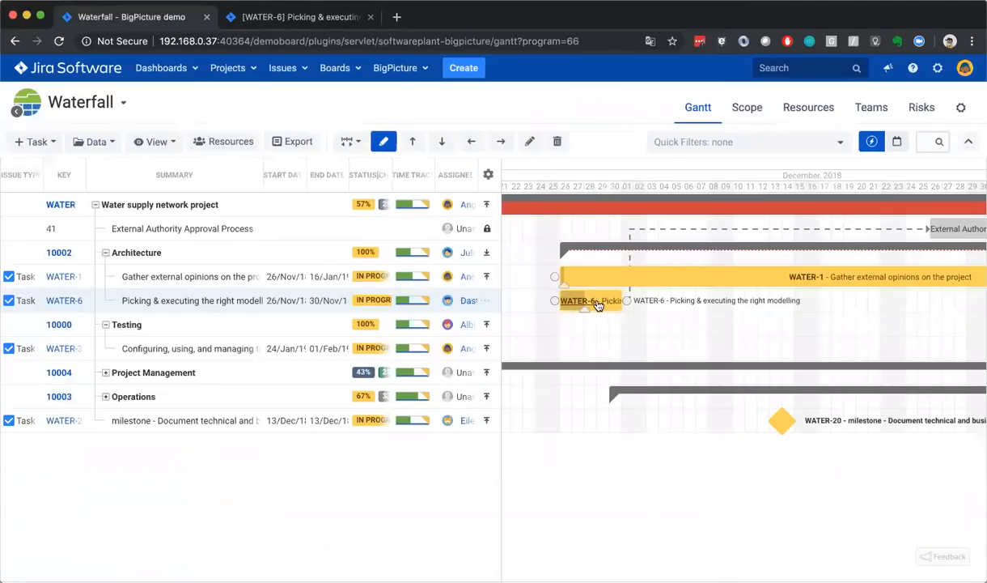
drag(609, 296, 695, 296)
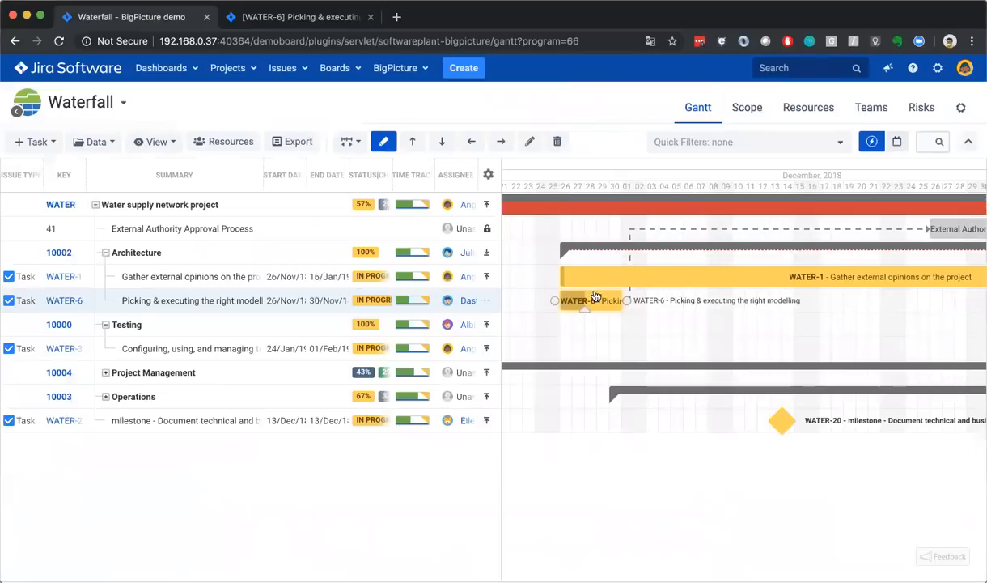
drag(622, 298, 664, 264)
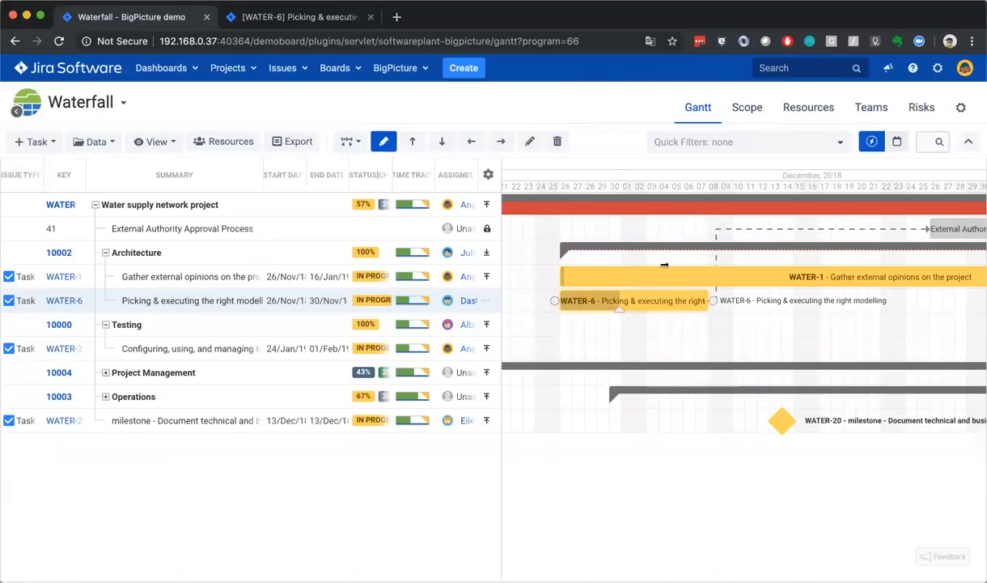
drag(646, 301, 737, 300)
drag(631, 294, 712, 293)
Apply the Auto bottom up task mode to the selected WATER-6 task
click(93, 142)
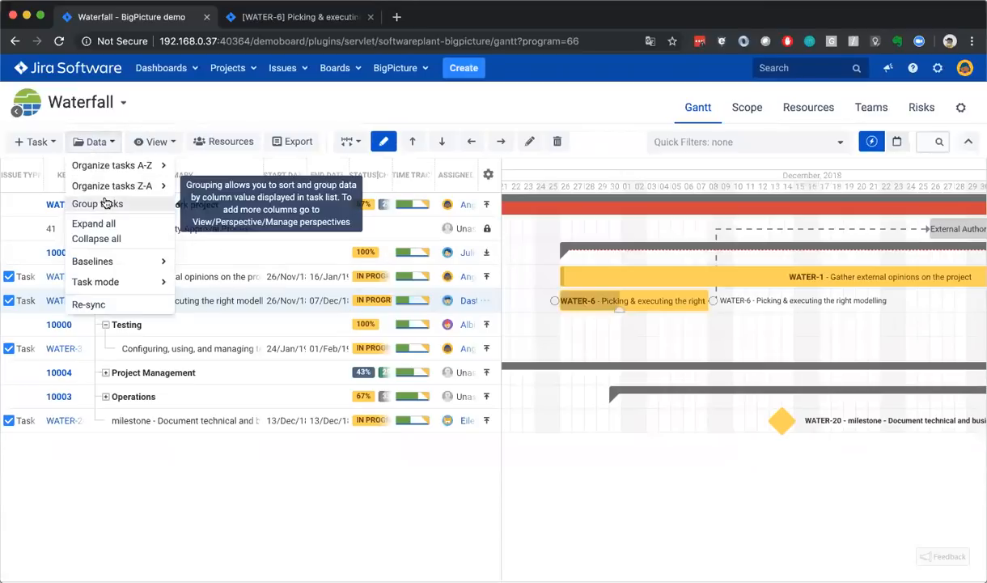
mouse_move(159, 281)
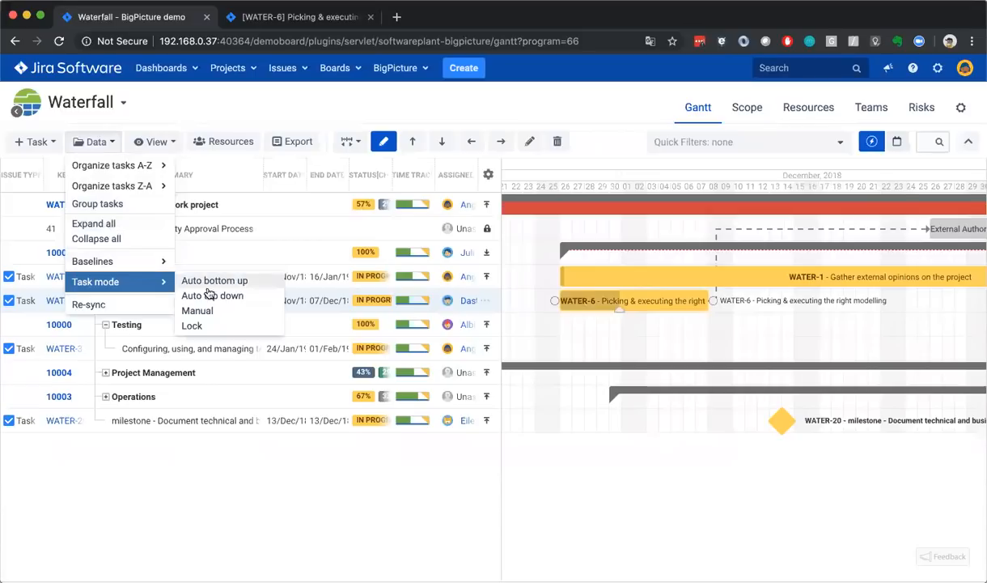
click(215, 286)
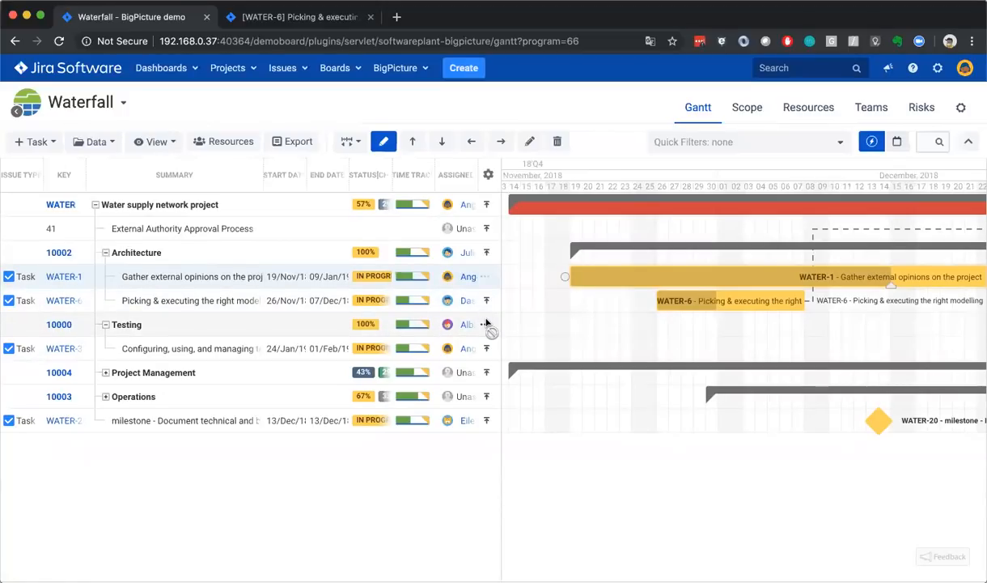
Review the available task modes for the WATER-1 task without changing its mode
click(113, 143)
mouse_move(98, 279)
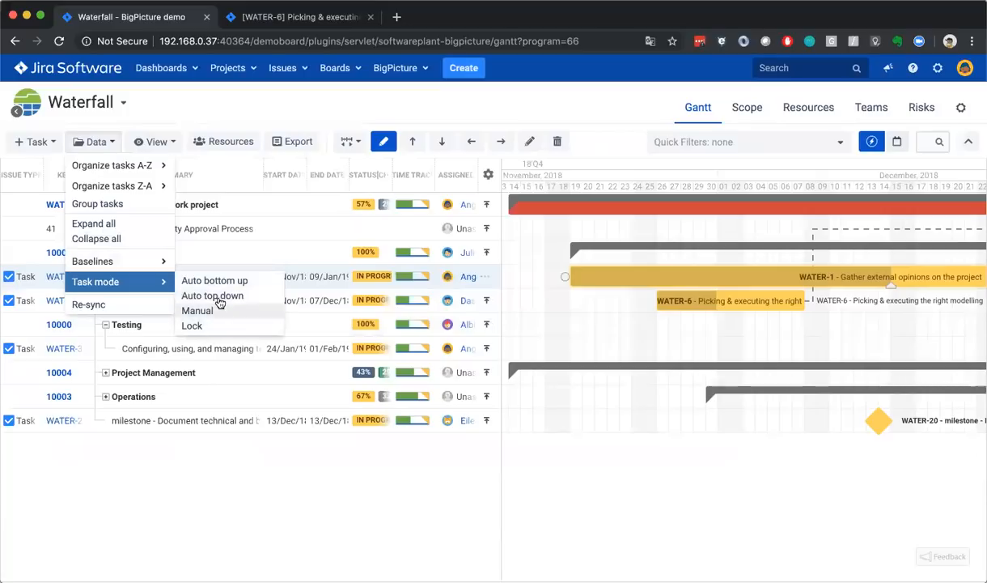
click(579, 314)
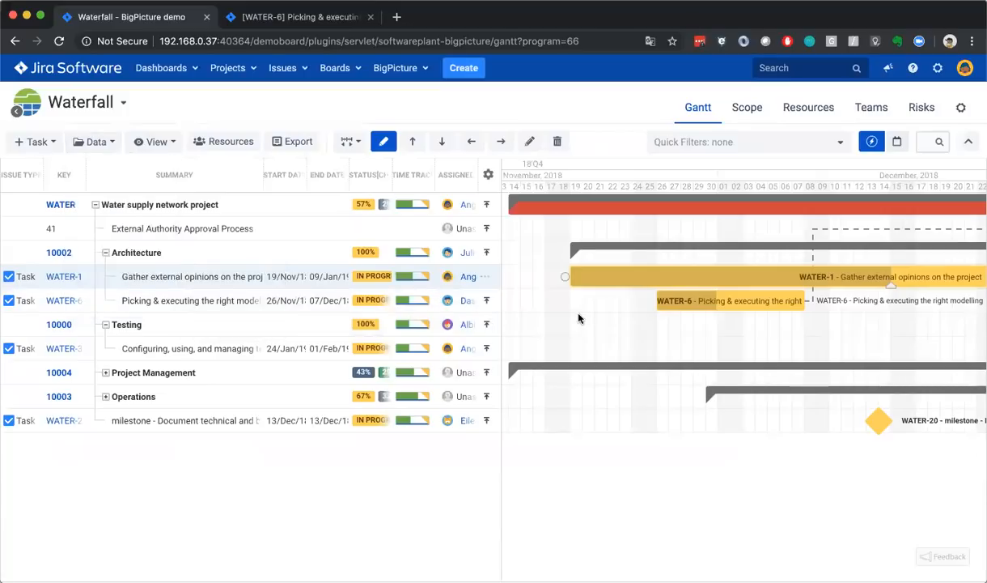
Try to move the WATER-6 task earlier on the timeline, ahead of the start of WATER-1
scroll(579, 314, right, 1)
drag(734, 300, 601, 300)
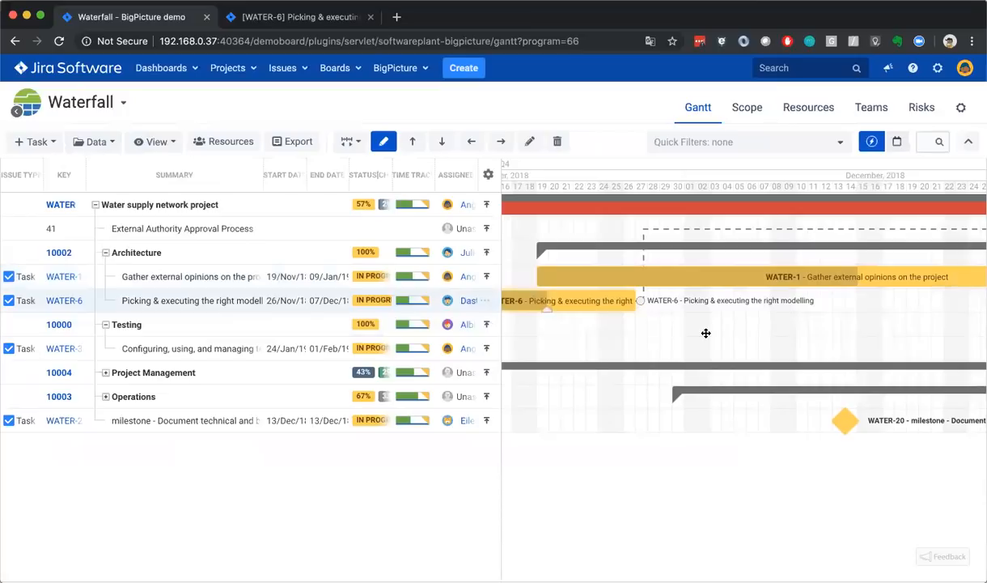
scroll(707, 336, left, 3)
scroll(781, 332, left, 4)
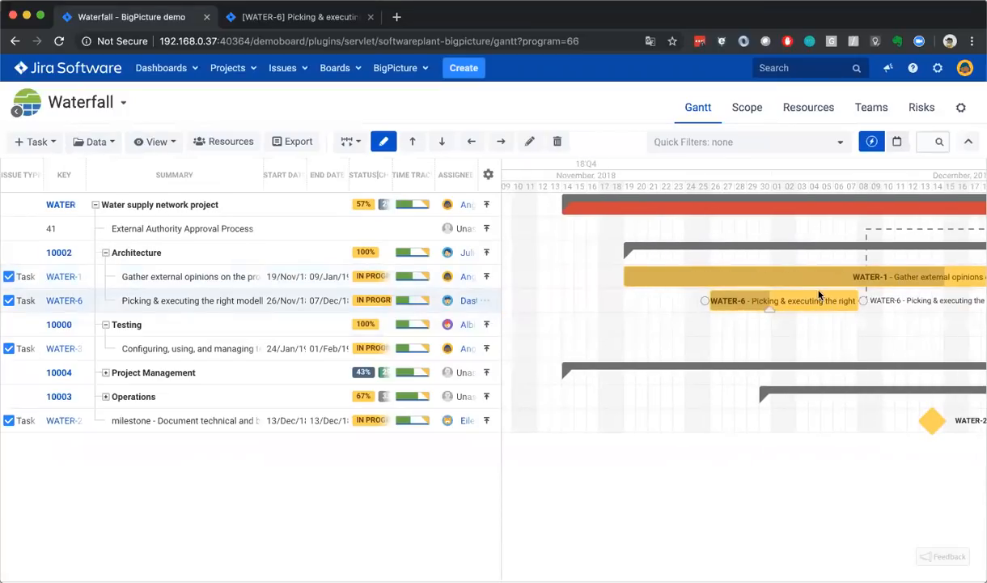
click(564, 106)
drag(765, 298, 692, 295)
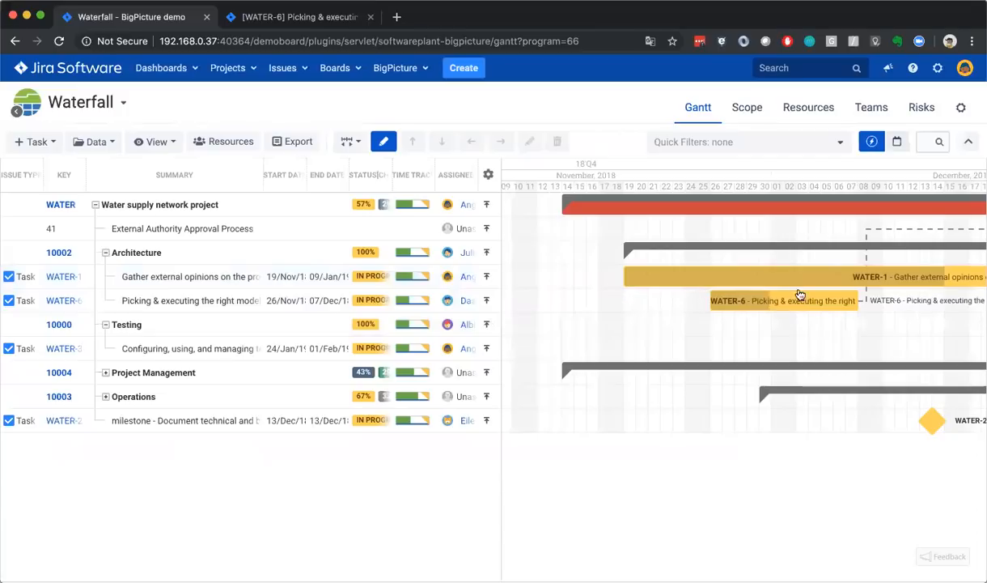
Try to move the WATER-6 task later on the timeline, to about 6–17 December, closer to External Authority Approval Process
scroll(728, 316, right, 5)
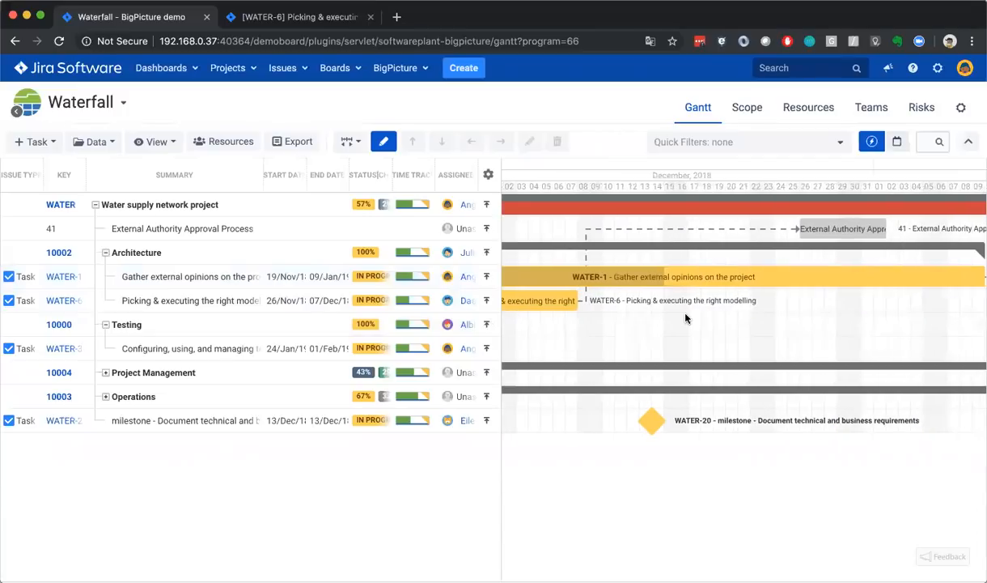
drag(625, 297, 757, 294)
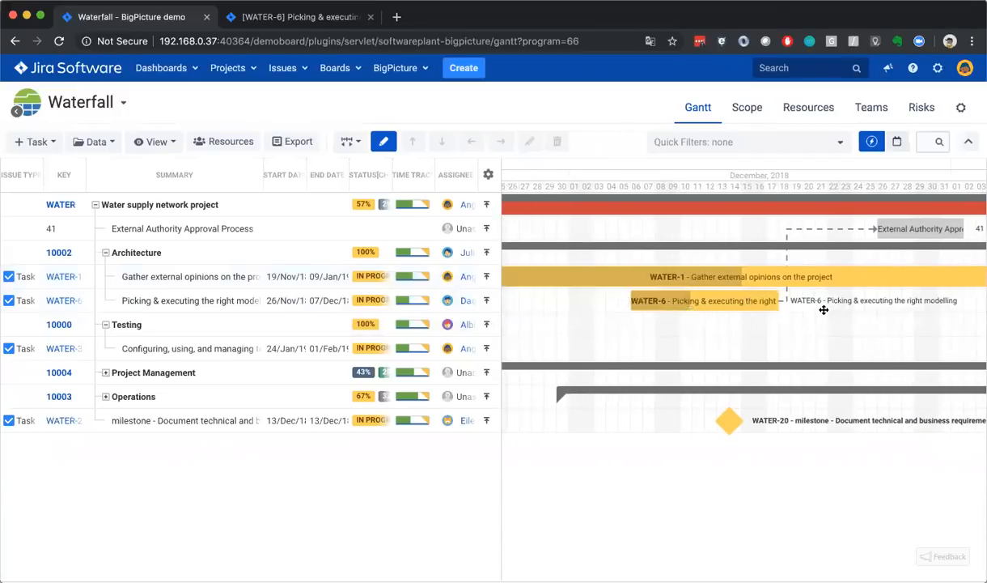
scroll(824, 314, right, 1)
scroll(728, 259, left, 3)
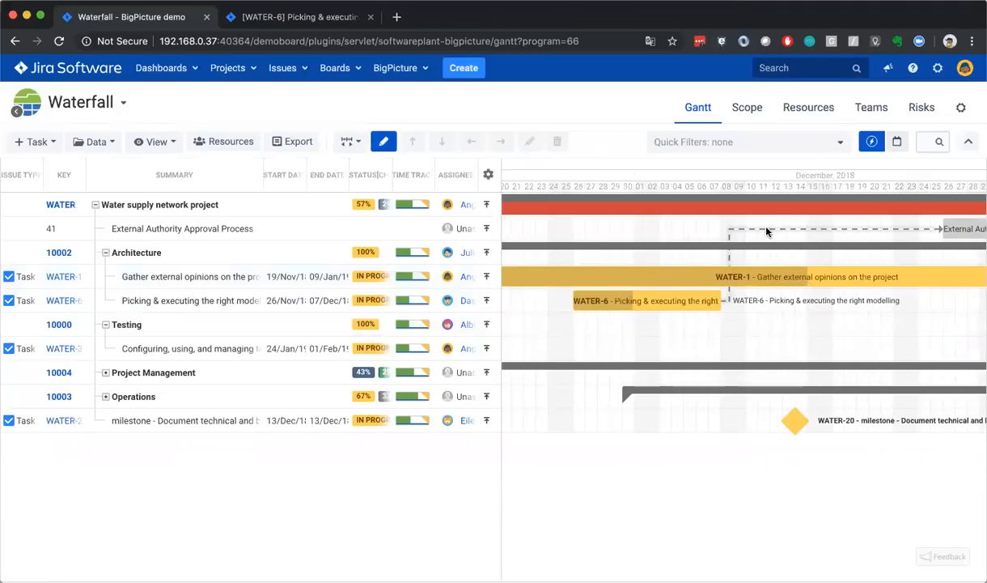
Review the link settings between WATER-6 and External Authority Approval Process, cancel without saving, and examine both tasks on the timeline
click(767, 230)
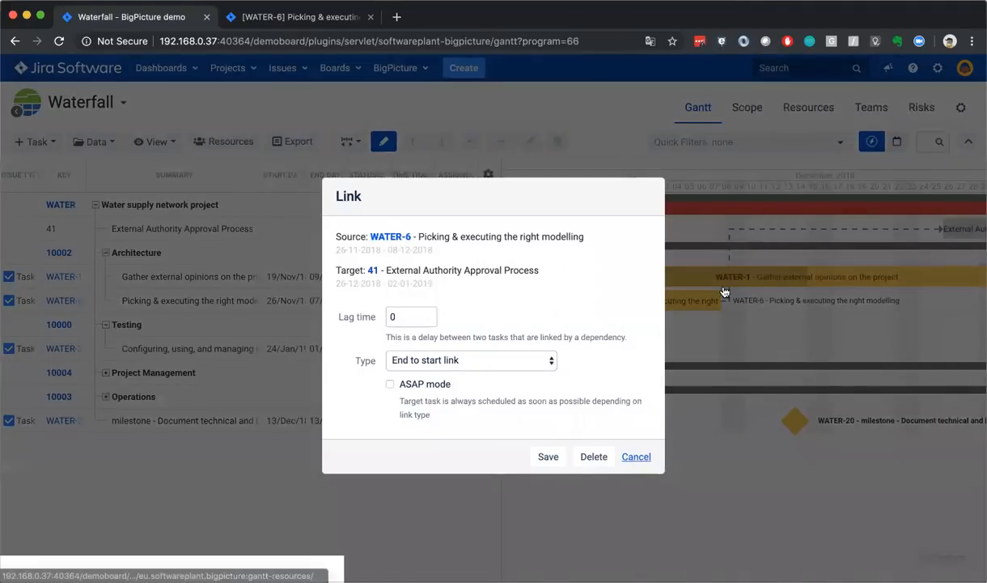
click(636, 456)
scroll(718, 286, left, 5)
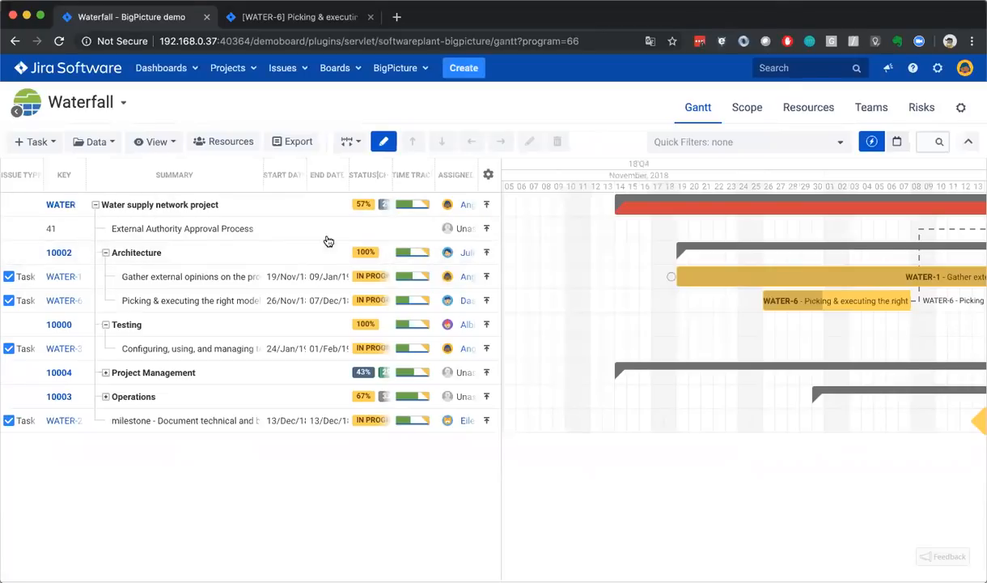
scroll(801, 325, right, 1)
scroll(802, 325, right, 11)
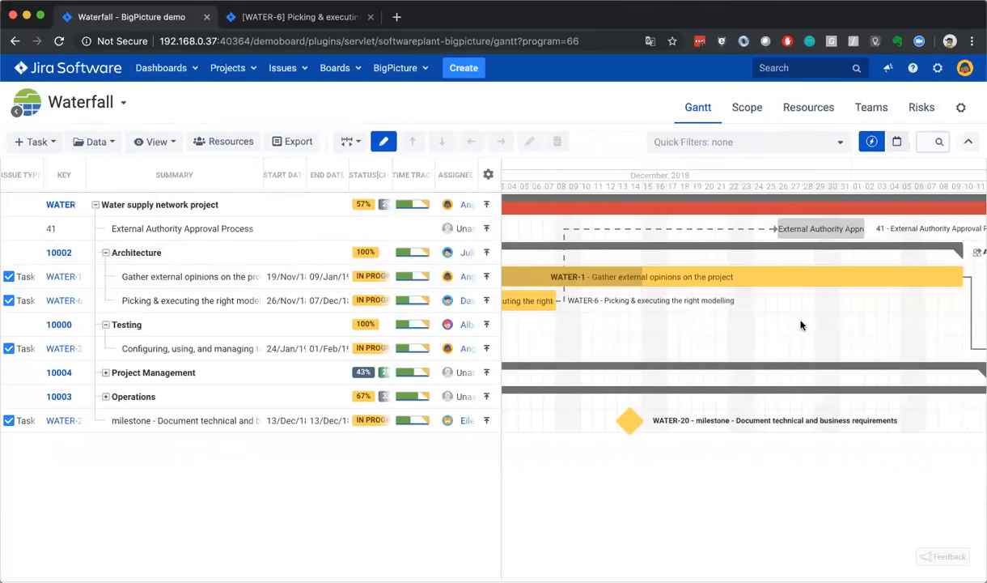
scroll(801, 325, left, 4)
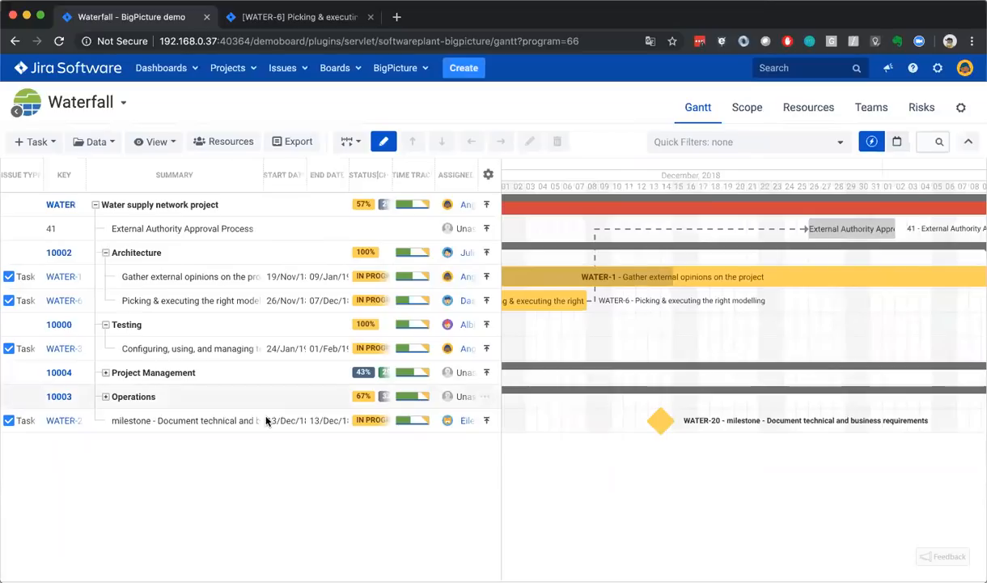
Expand Operations and Establish a project schedule, and link the end of WATER-18 to the WATER-20 milestone
click(212, 392)
key(Right)
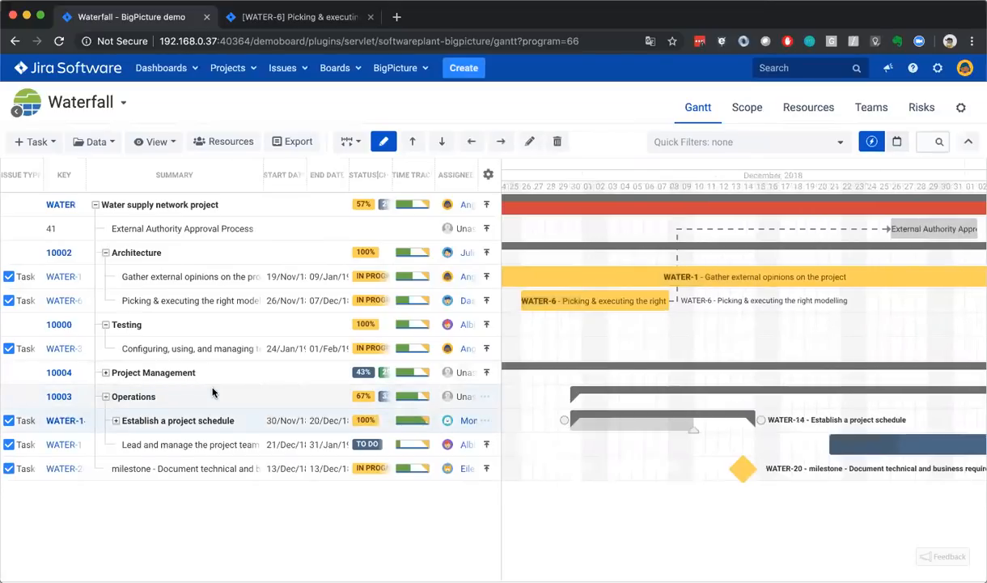
key(Right)
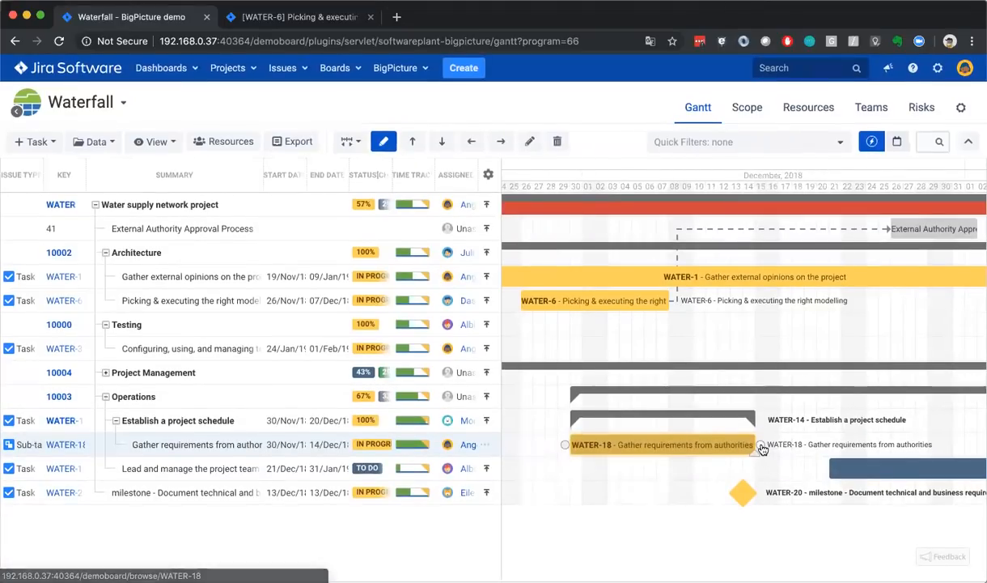
drag(762, 445, 727, 500)
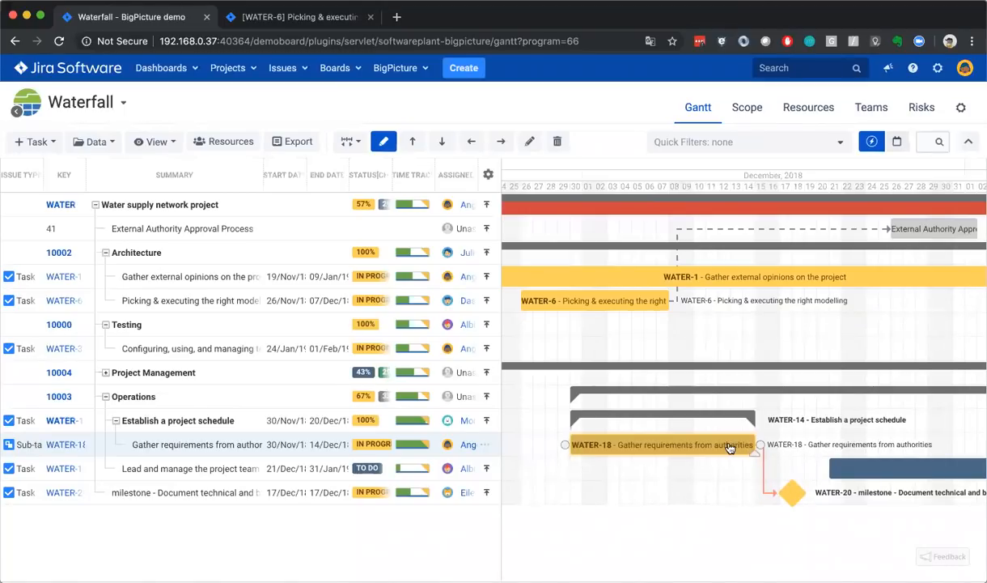
Shift WATER-18 on the timeline to 4–18 December, back to 30 November–14 December, and finally to 5–19 December
drag(717, 445, 766, 445)
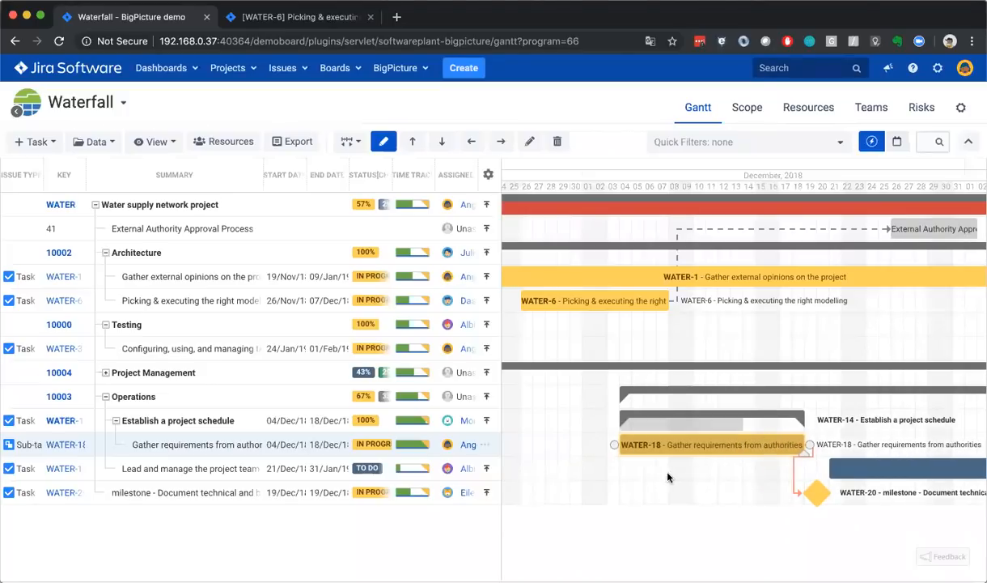
drag(792, 444, 693, 441)
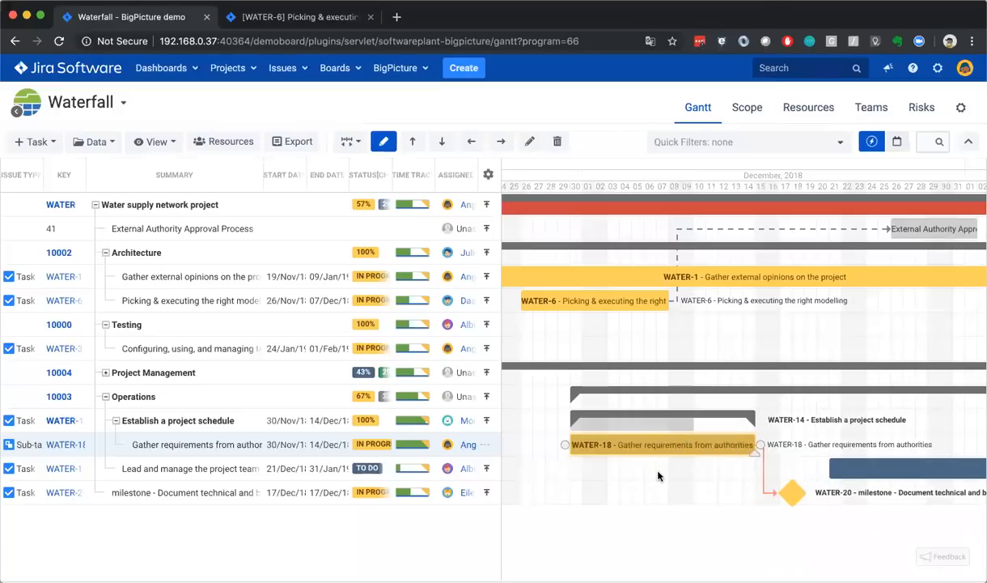
drag(712, 445, 773, 440)
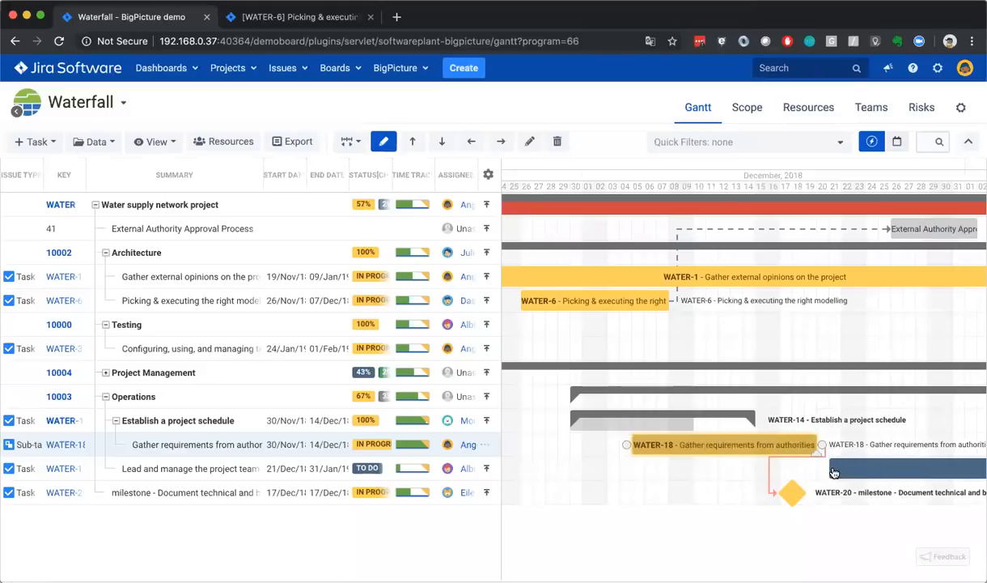
Review the ASAP mode and lag time settings of the link between WATER-18 and WATER-20, and cancel without saving
click(803, 476)
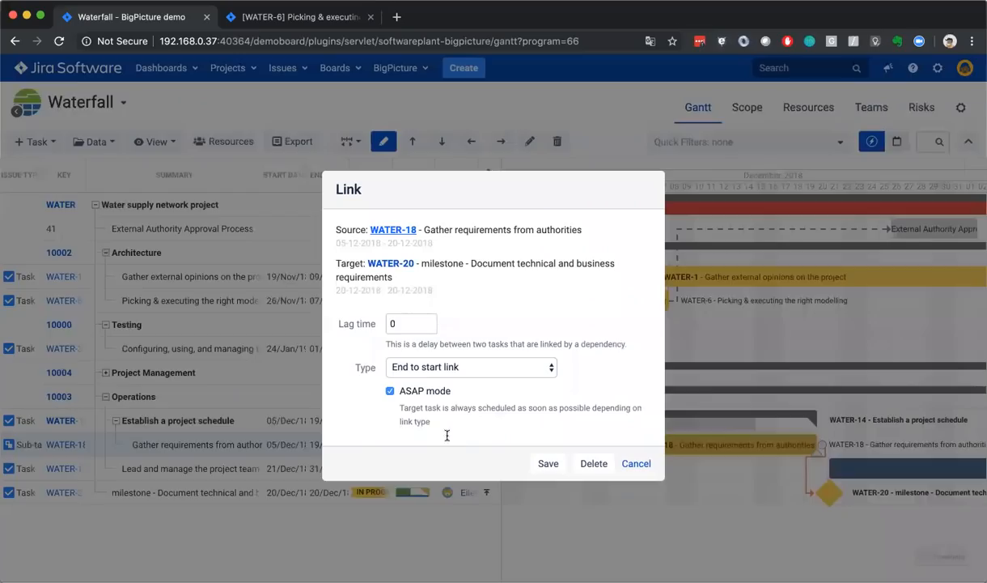
drag(470, 392, 405, 391)
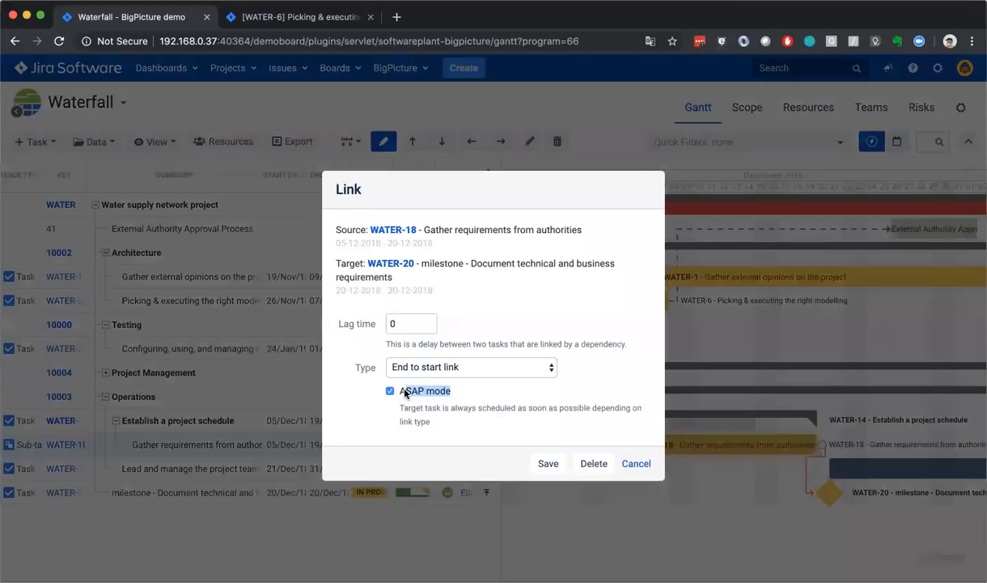
click(403, 325)
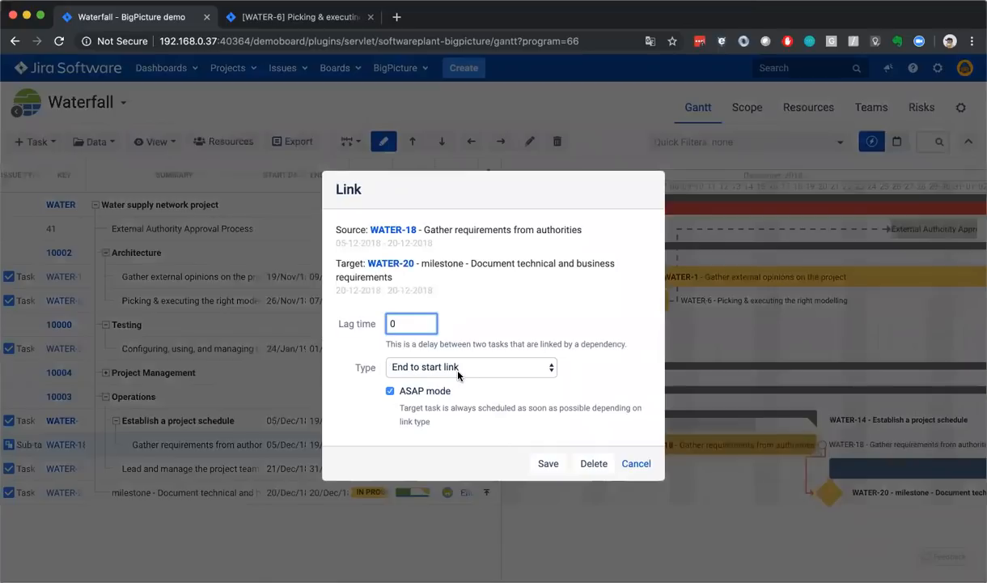
click(622, 464)
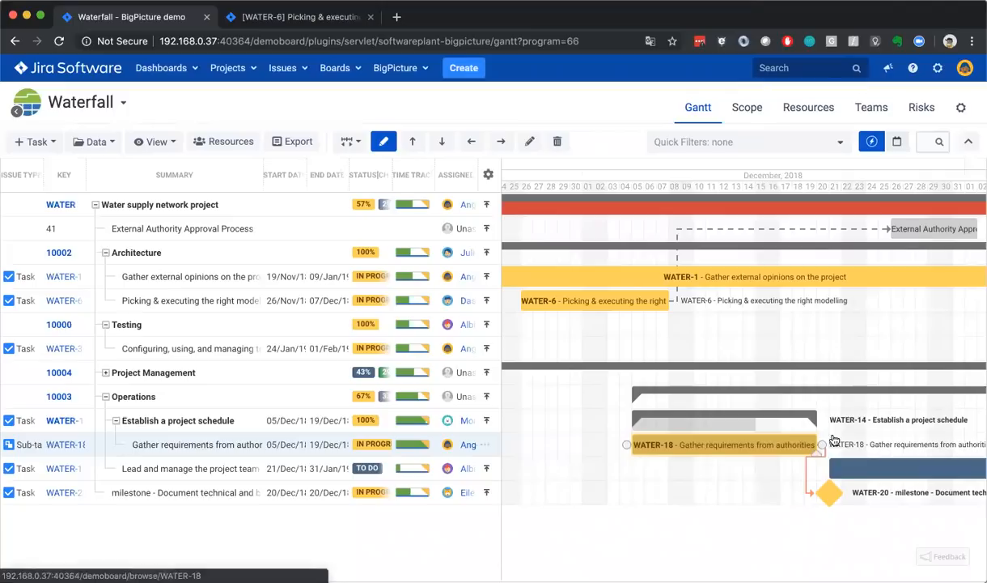
Open the WATER-18 issue in a new browser tab and close the WATER-6 issue tab
drag(822, 449, 783, 307)
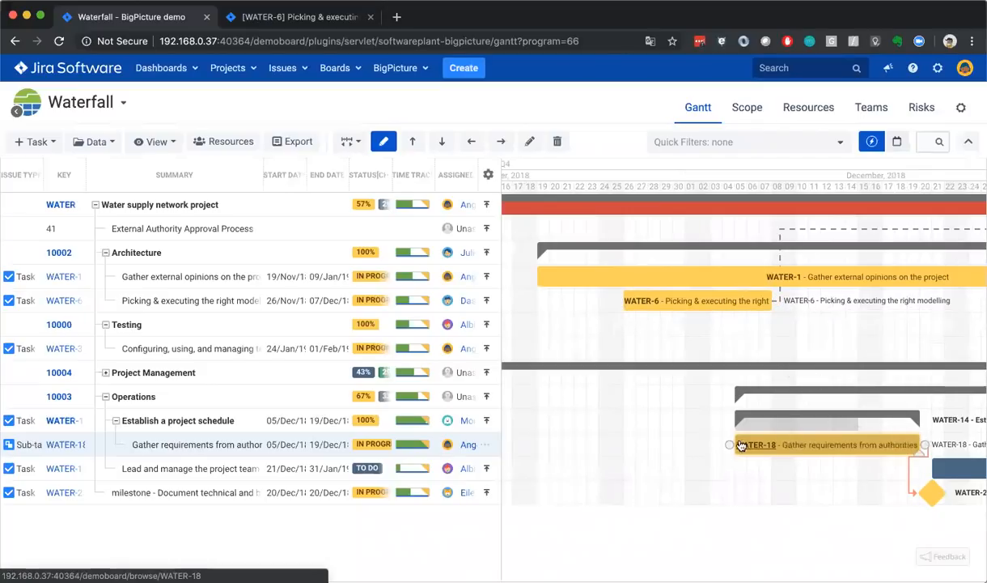
drag(727, 447, 768, 307)
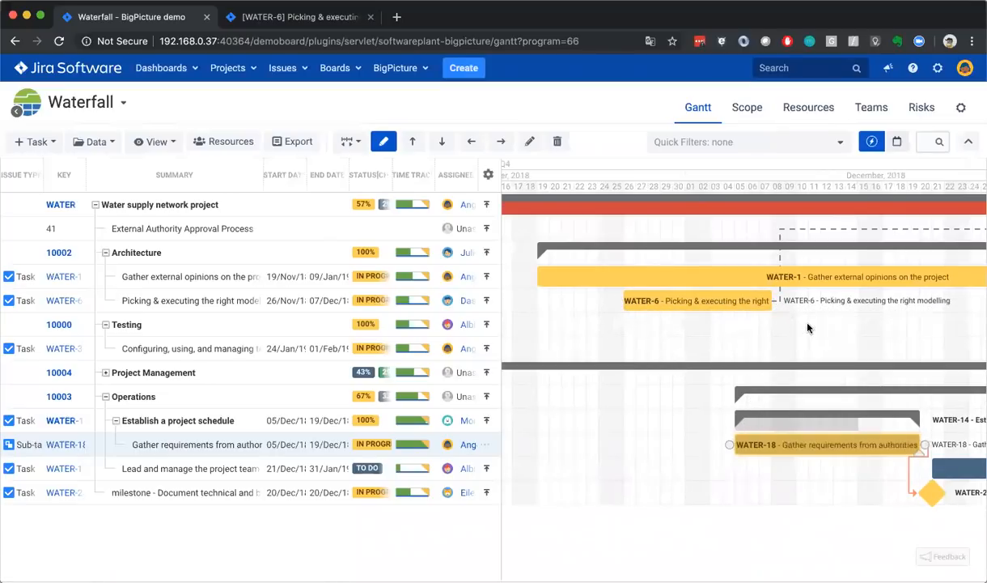
drag(703, 378, 544, 377)
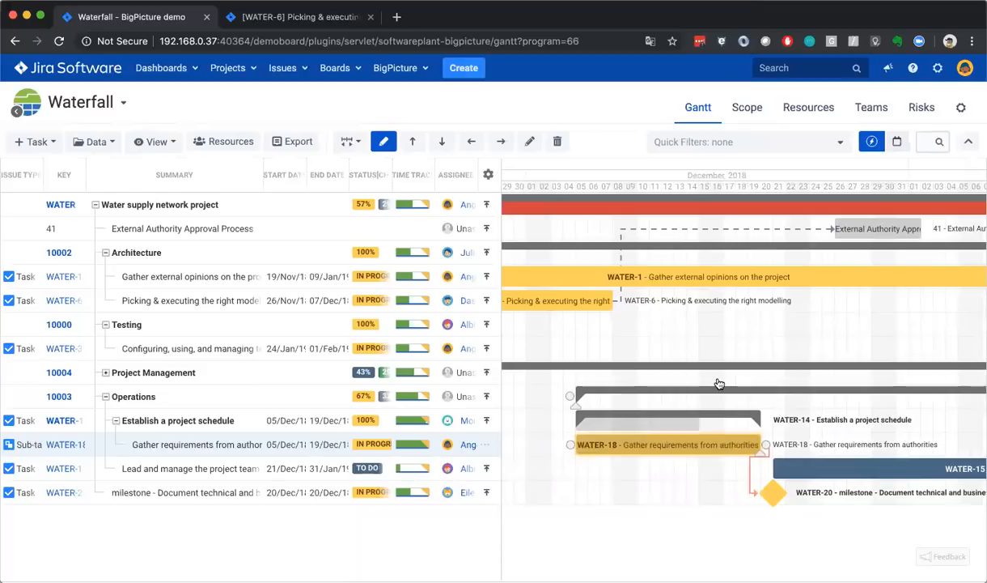
super+click(600, 447)
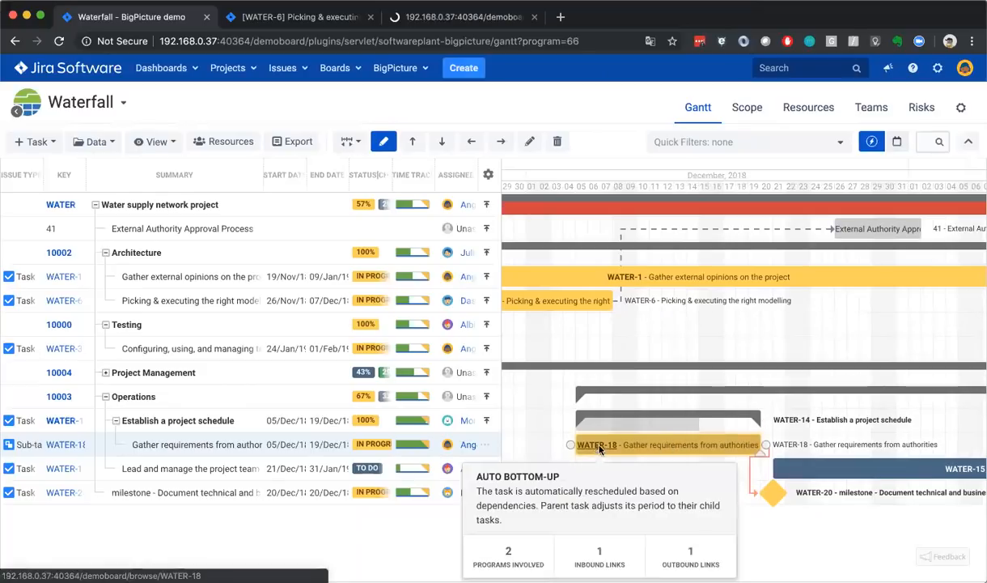
key(ctrl+Tab)
key(super+w)
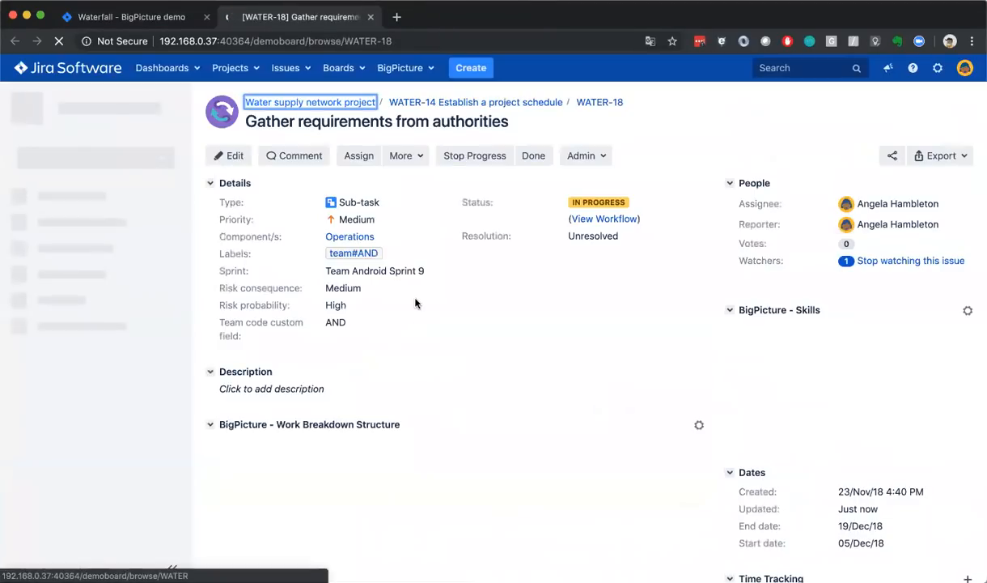
Examine the issue links and details of the WATER-18 issue, and return to the Waterfall Gantt
scroll(415, 304, down, 5)
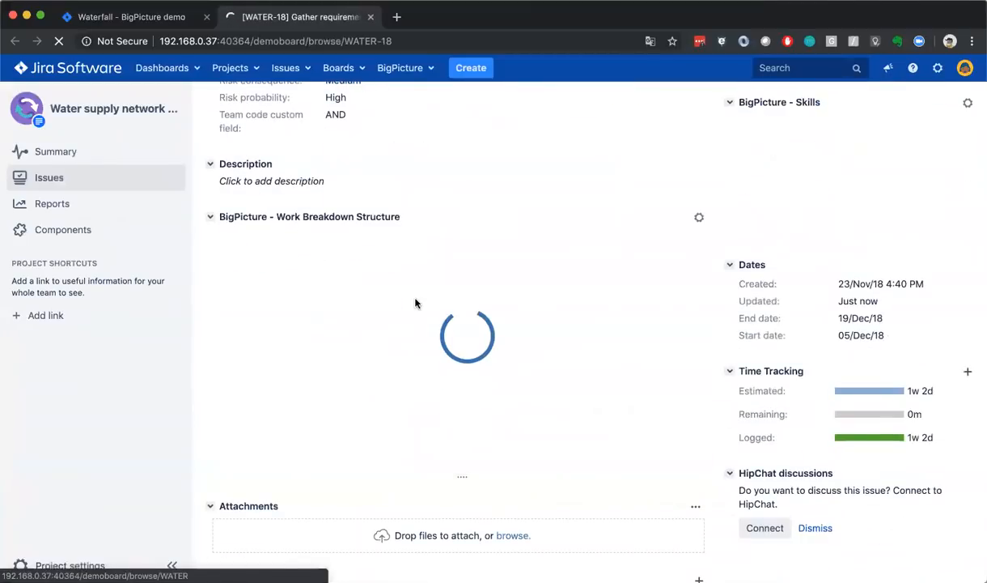
scroll(415, 304, down, 5)
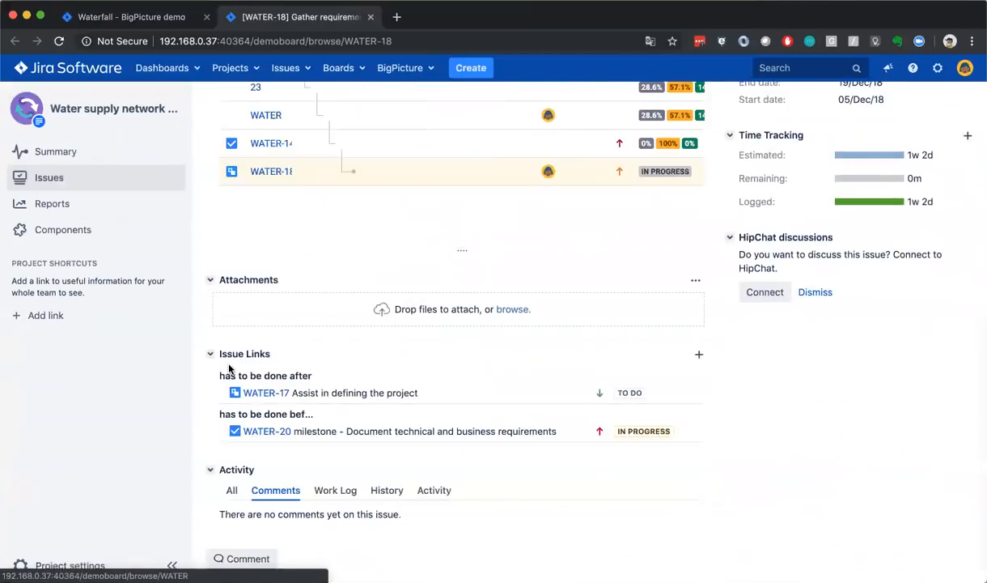
scroll(244, 347, up, 10)
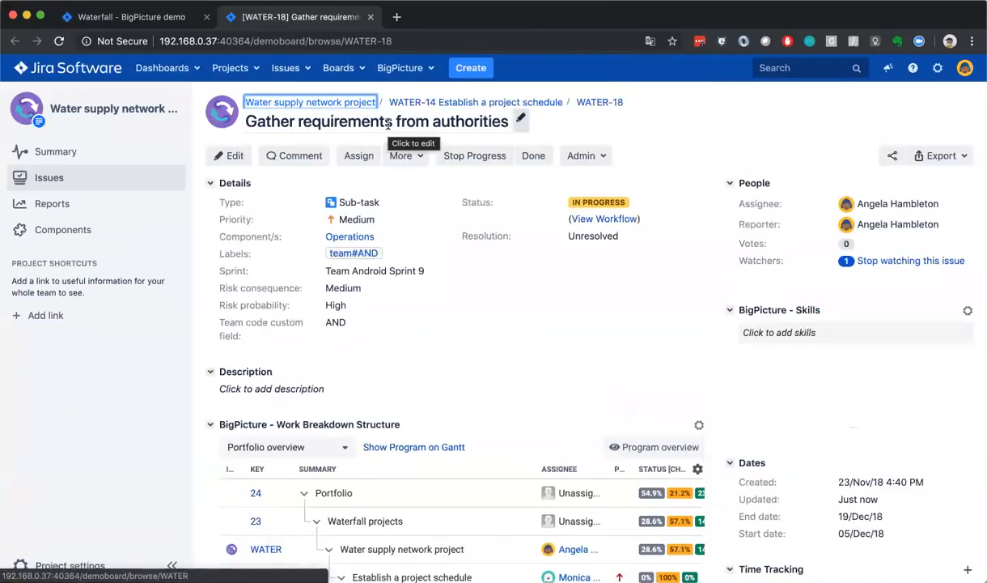
scroll(392, 134, down, 10)
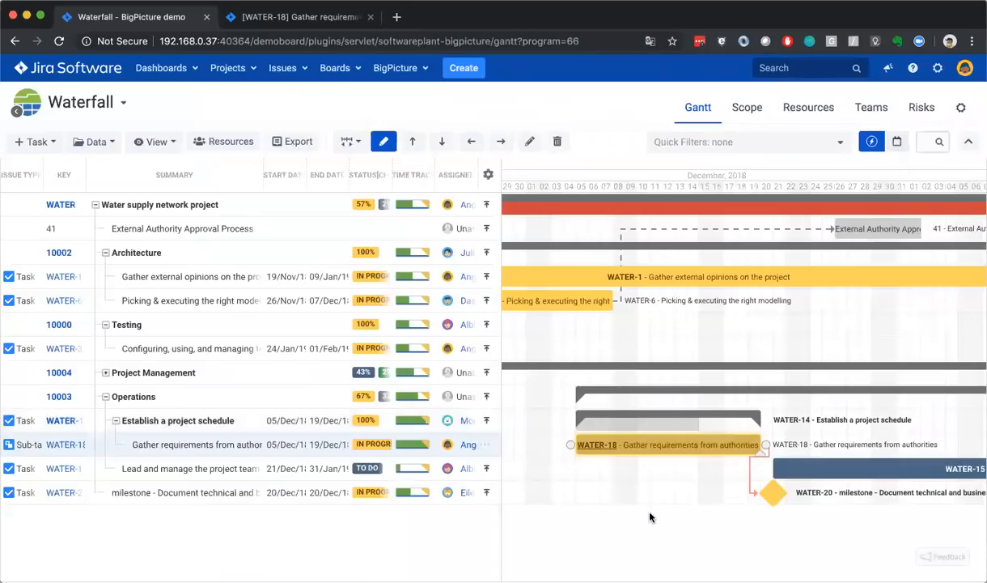
Expand Project Management and its Develop a project plan task to show their subtasks beside WATER-18 on the Gantt
scroll(651, 517, right, 2)
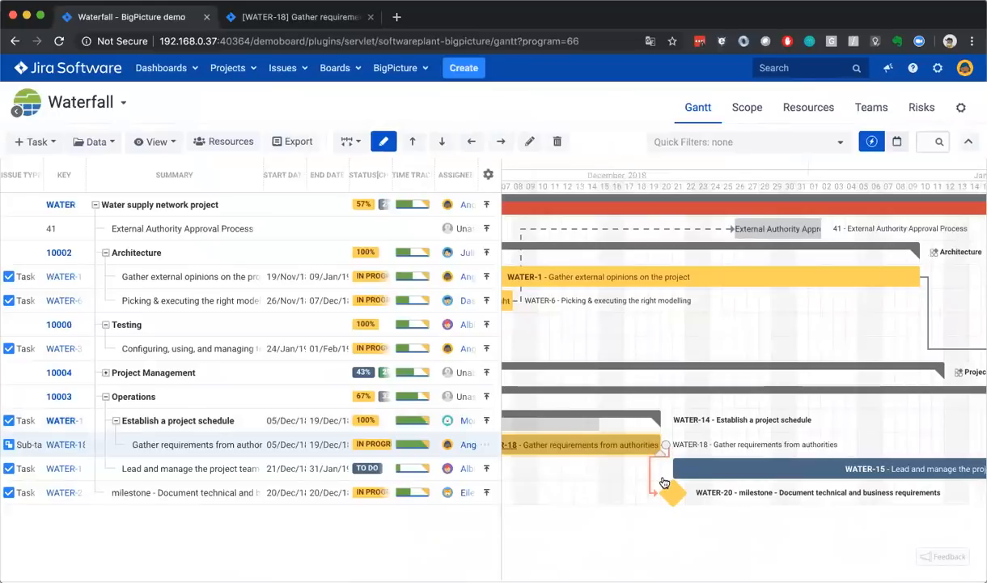
scroll(662, 484, left, 6)
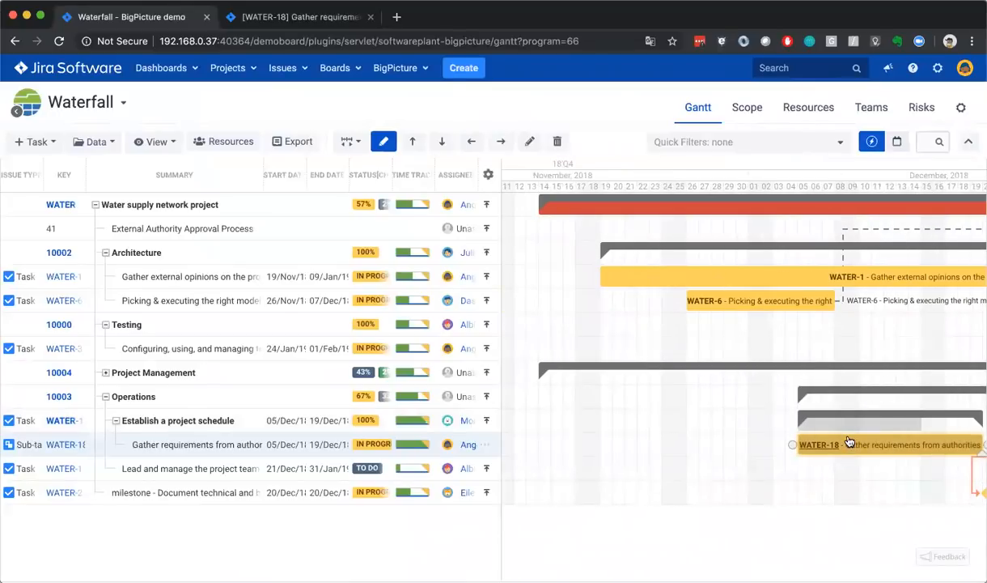
scroll(722, 436, right, 2)
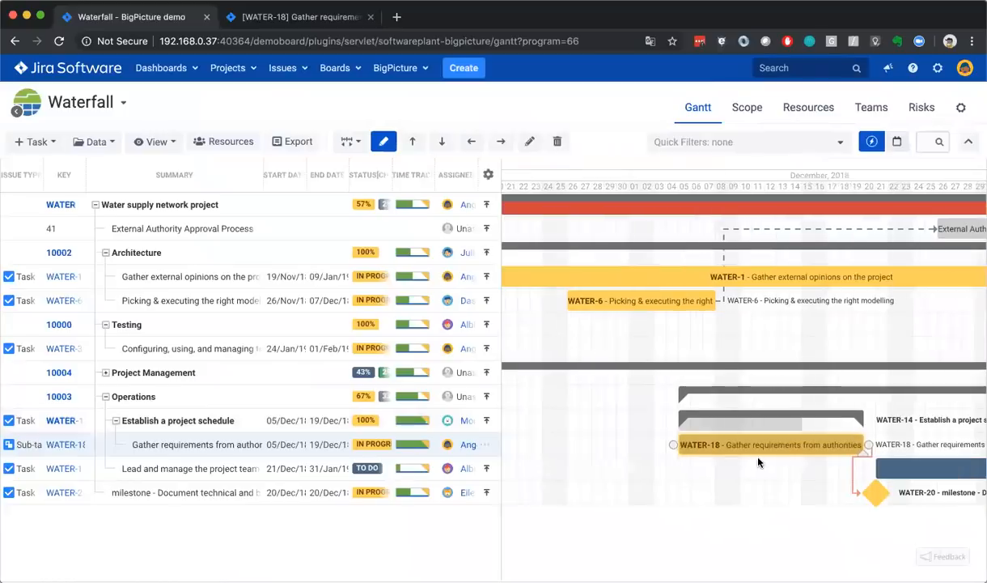
click(246, 380)
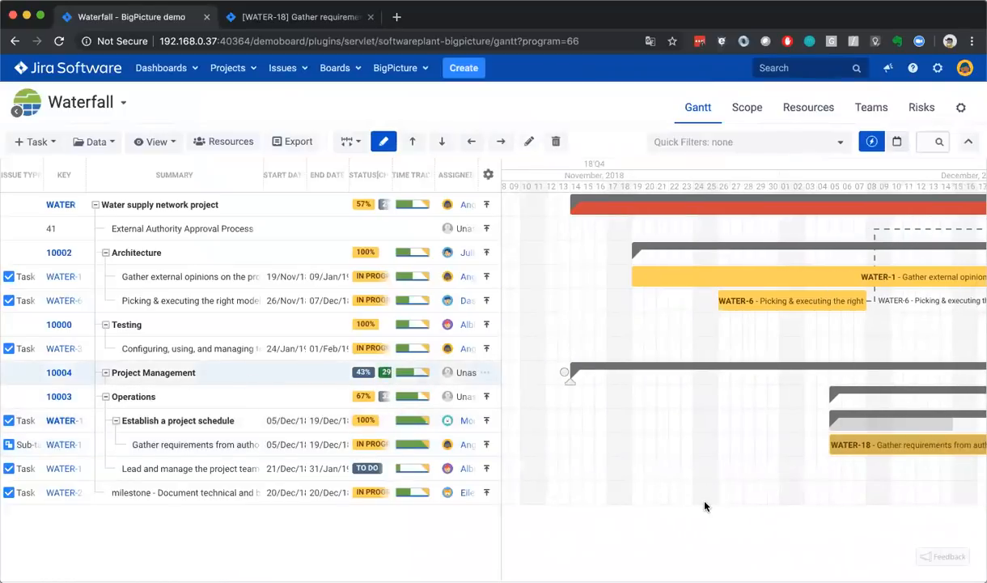
scroll(704, 506, right, 2)
scroll(704, 505, down, 1)
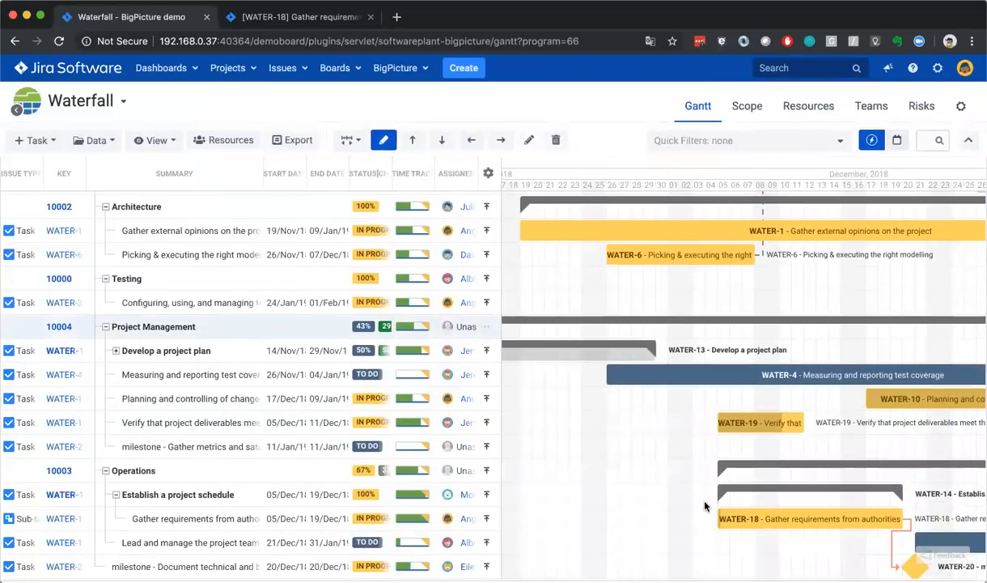
scroll(217, 260, up, 1)
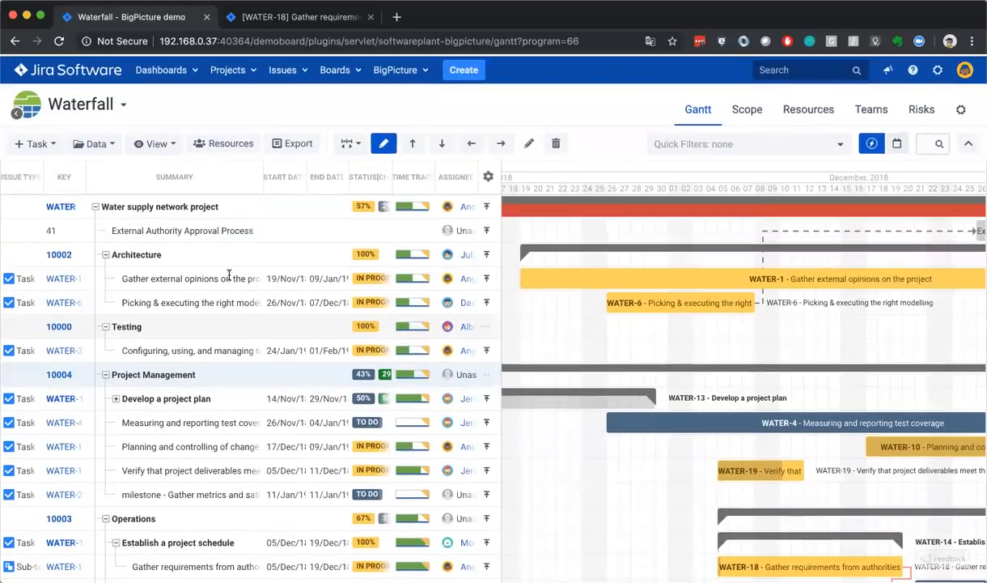
scroll(293, 391, down, 1)
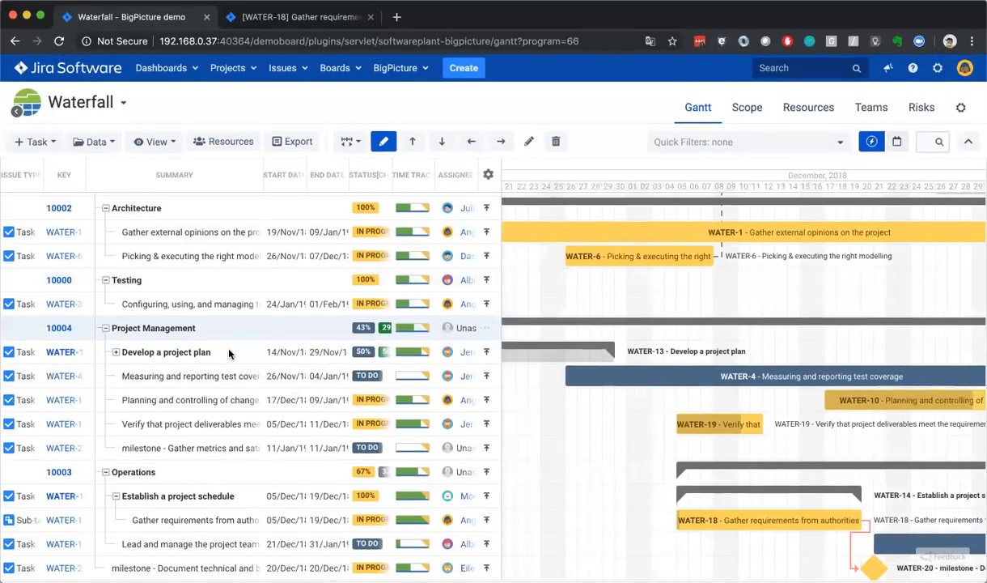
click(226, 352)
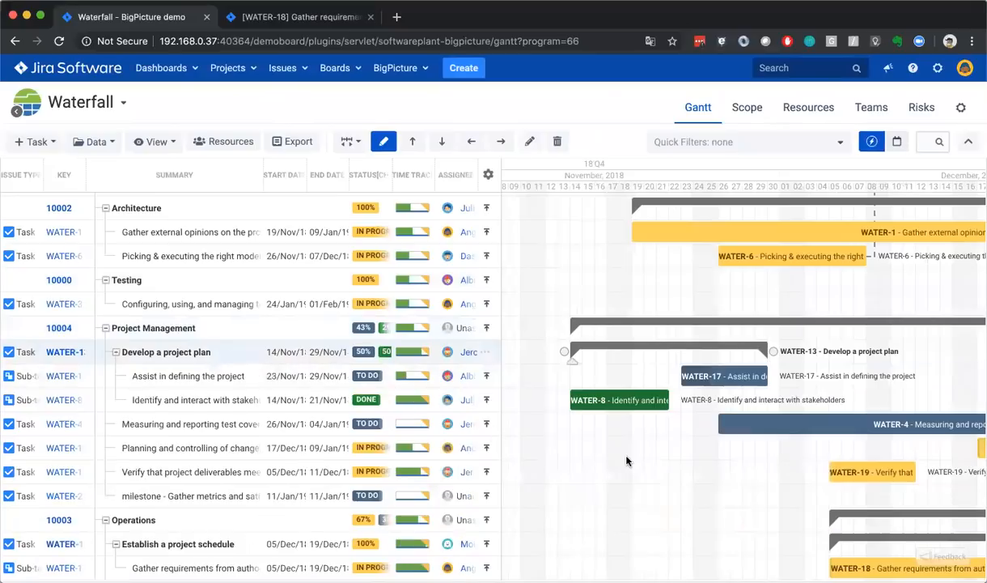
scroll(627, 461, right, 5)
scroll(653, 523, down, 1)
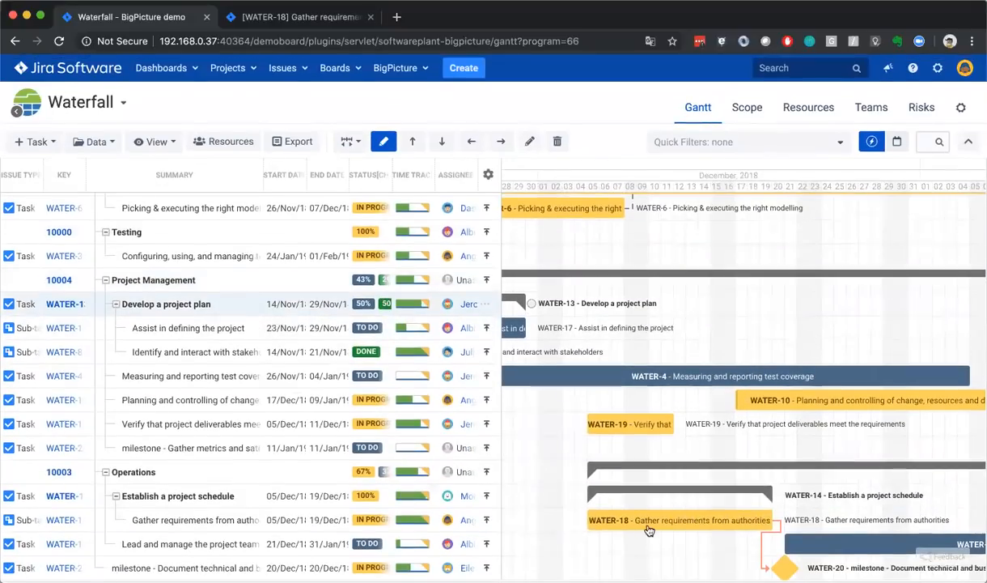
Review the programs involved and the inbound links in WATER-18's task info card, and close the card
click(653, 522)
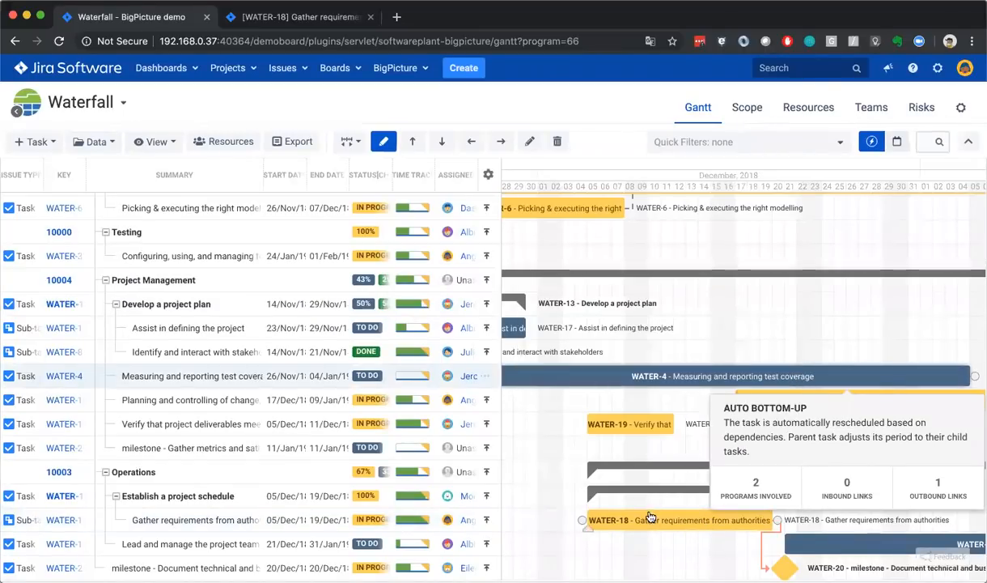
mouse_move(650, 516)
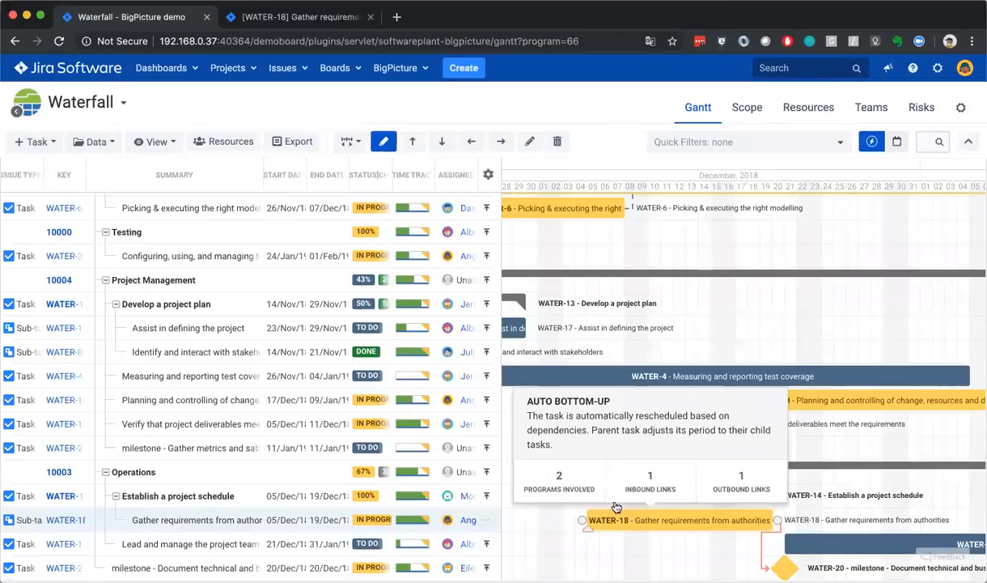
click(544, 477)
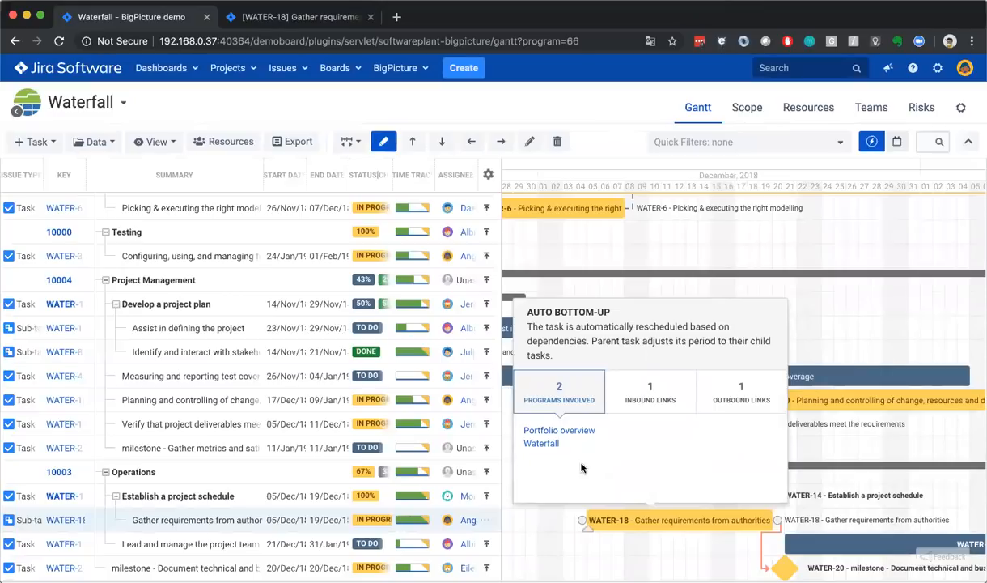
click(643, 412)
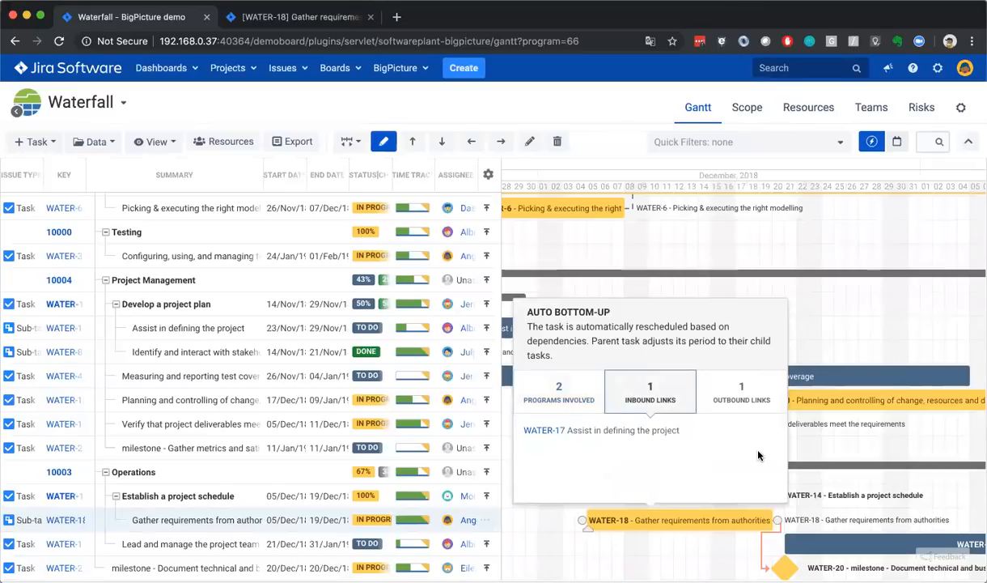
click(843, 443)
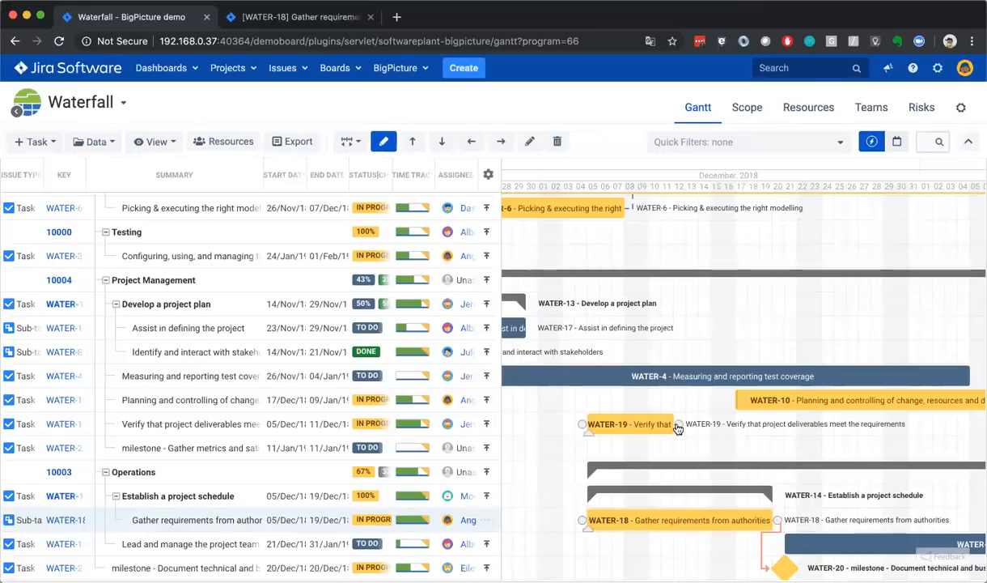
Link the end of WATER-19 to the start of WATER-18 on the timeline
drag(678, 426, 583, 520)
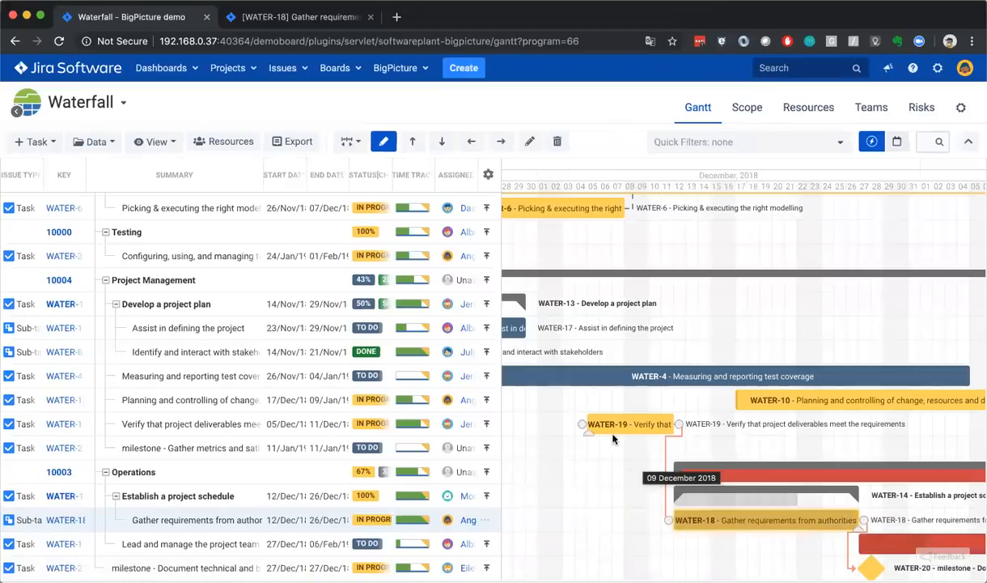
scroll(599, 433, right, 5)
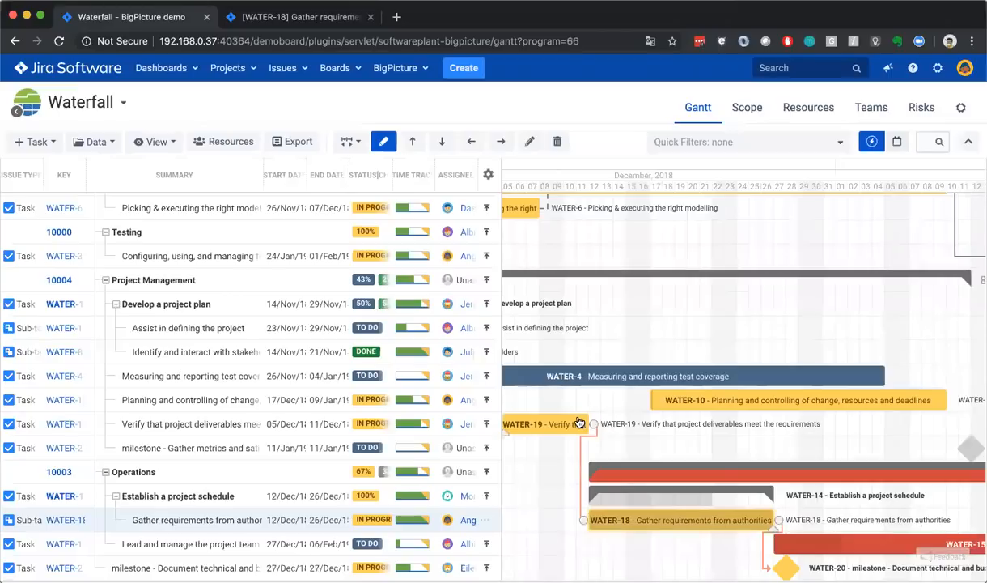
Review the outbound links in WATER-19's task info card, close it, and bring the card up again
click(580, 422)
click(670, 470)
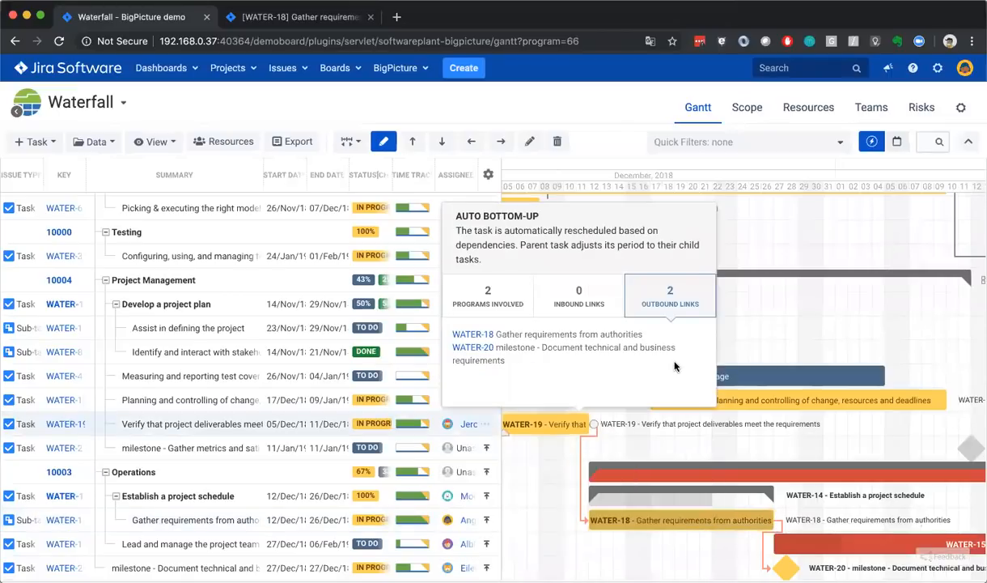
click(698, 441)
scroll(661, 440, left, 4)
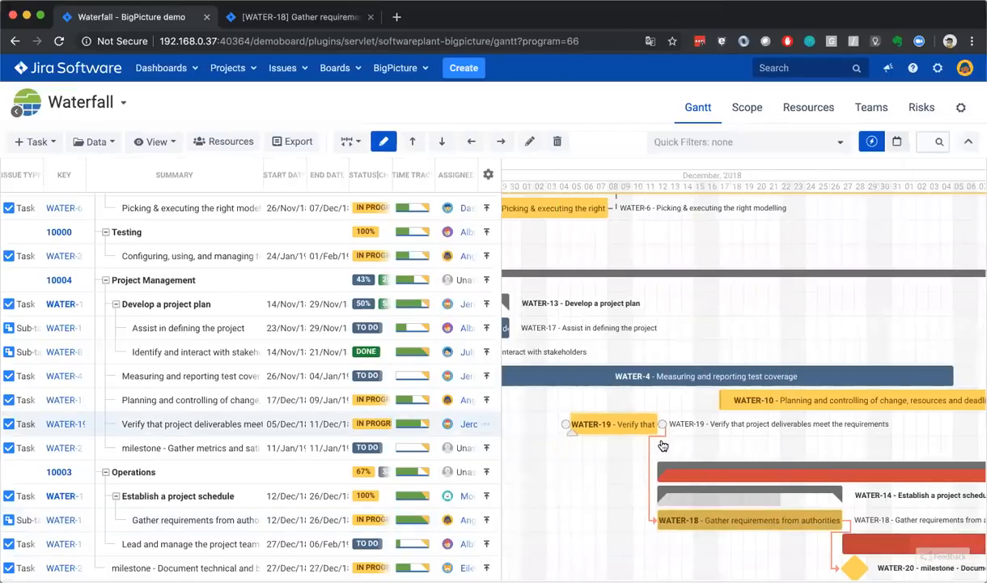
click(645, 422)
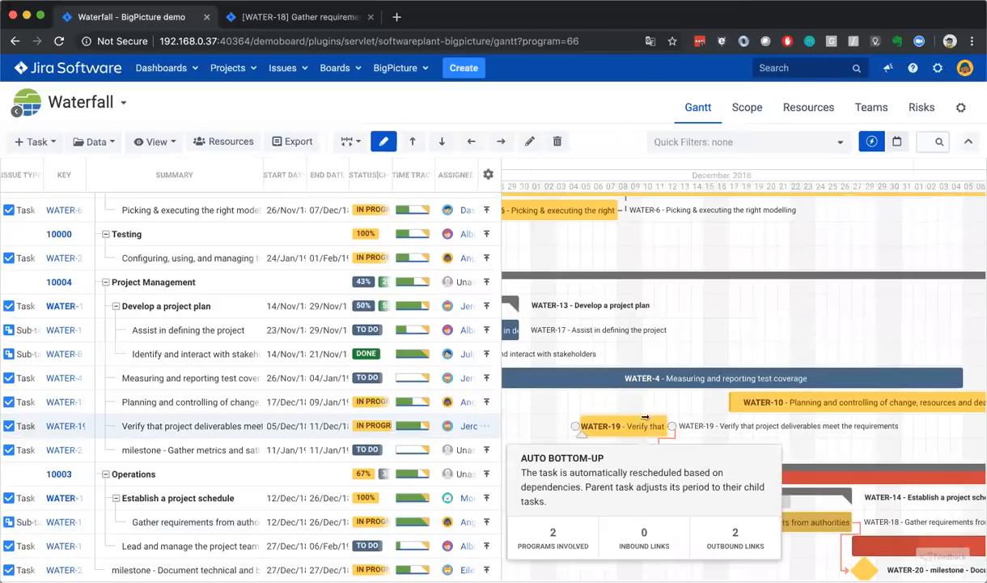
Close WATER-19's info card and reschedule WATER-19 on the timeline to run from 29 November to 5 December
click(813, 438)
drag(642, 424, 586, 448)
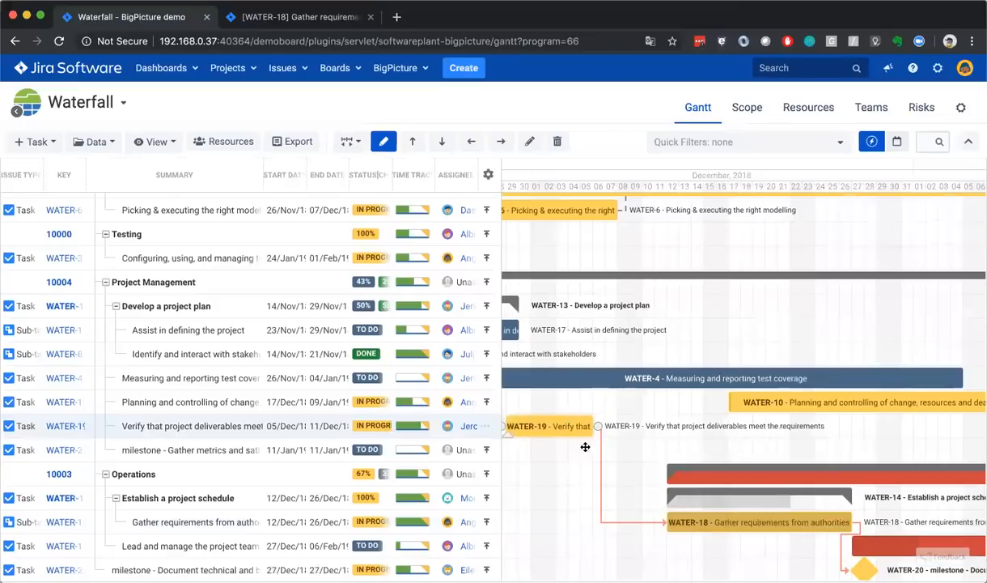
scroll(590, 469, left, 2)
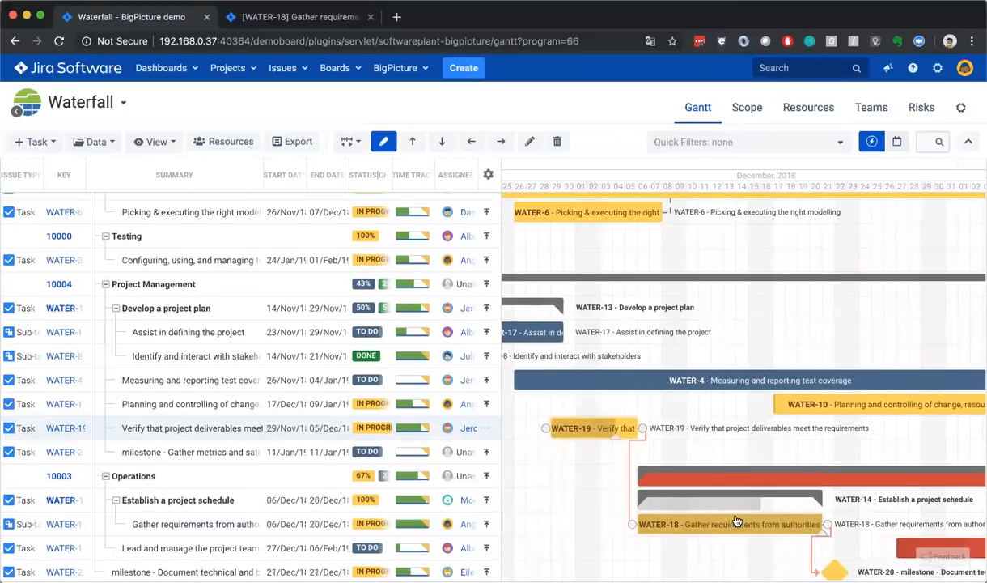
Review WATER-19's outbound links in its info card, close it, and reschedule WATER-19 to run from 26 to 30 November
click(738, 522)
click(714, 487)
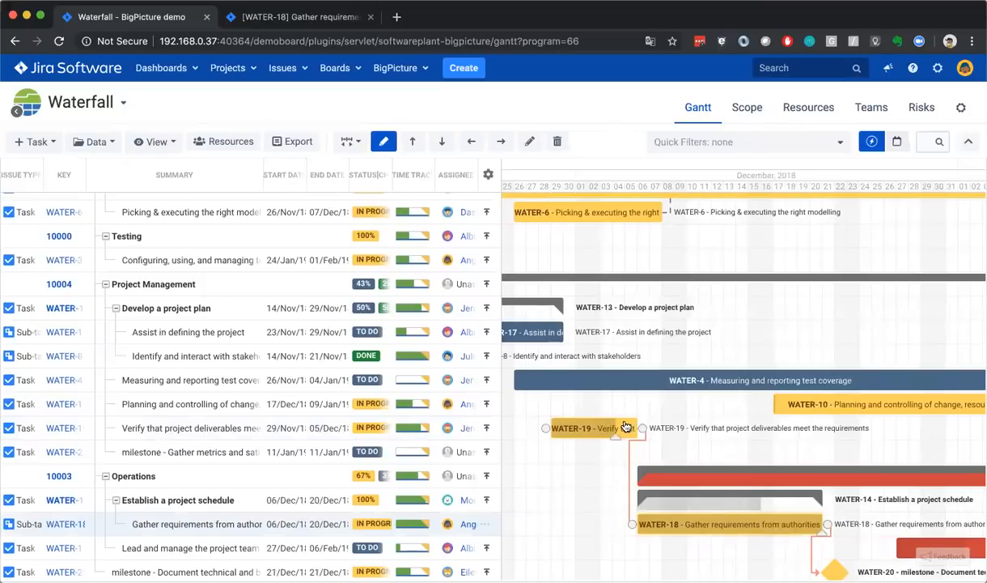
click(629, 427)
click(717, 526)
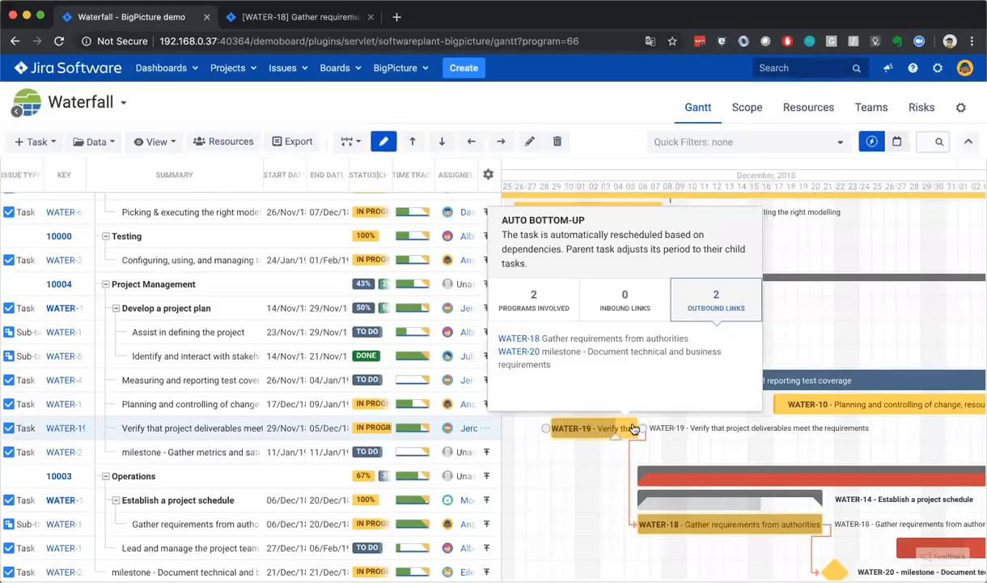
click(697, 447)
drag(624, 423, 589, 421)
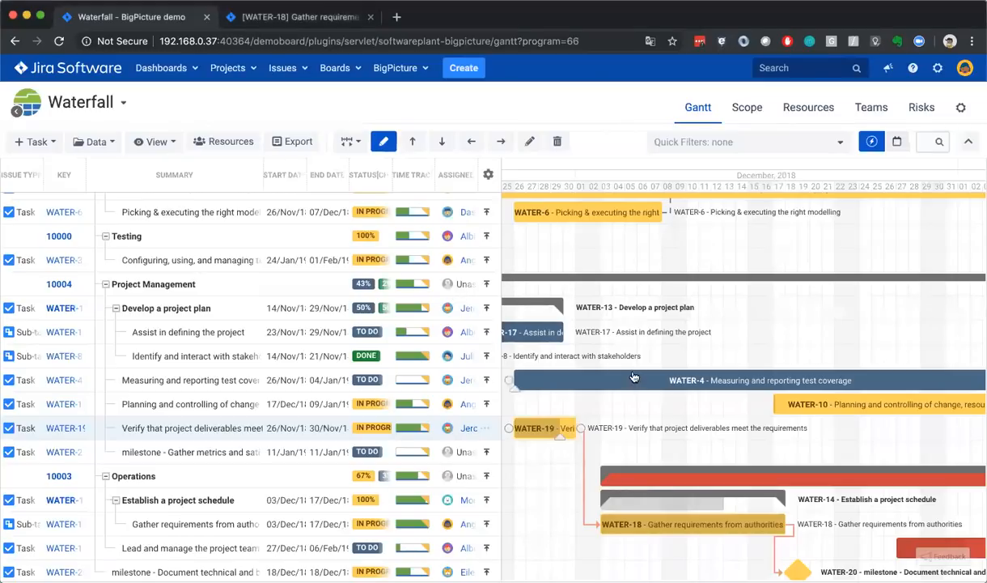
Reschedule WATER-4 on the timeline in two moves, first to start on 6 December and finally on 14 December, ending 24 January 2019
drag(892, 374, 986, 373)
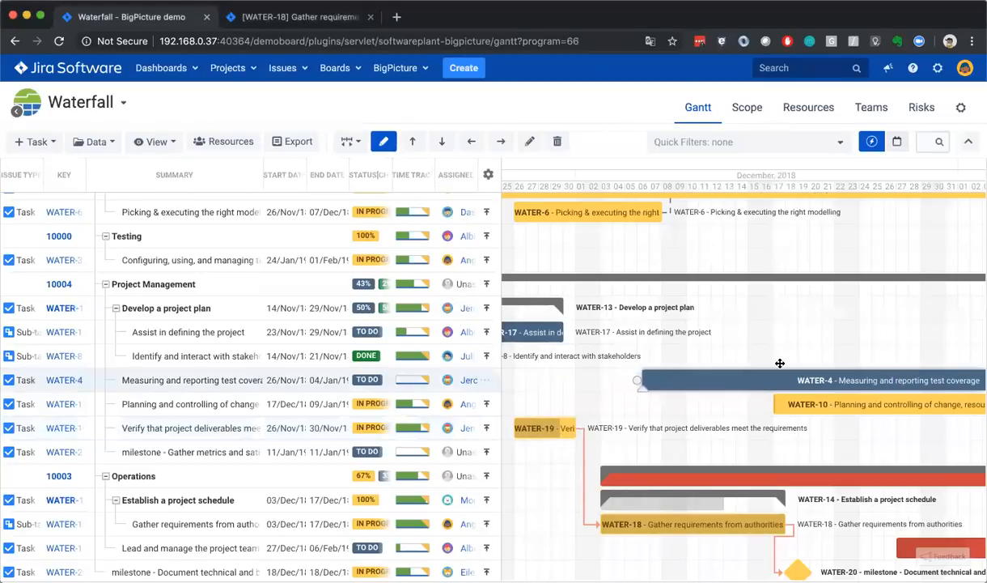
scroll(779, 368, right, 5)
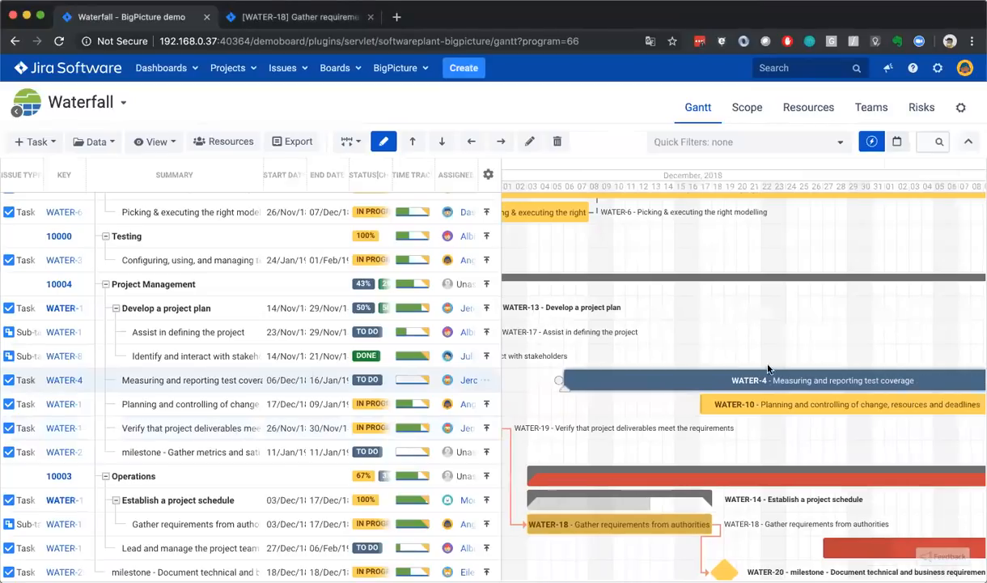
scroll(724, 403, left, 2)
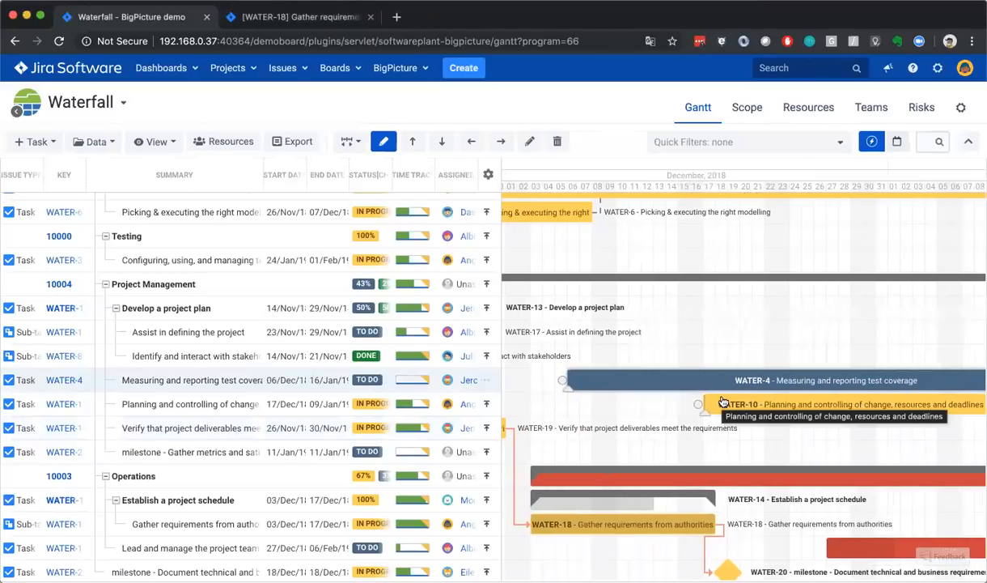
scroll(652, 440, right, 6)
drag(733, 379, 833, 397)
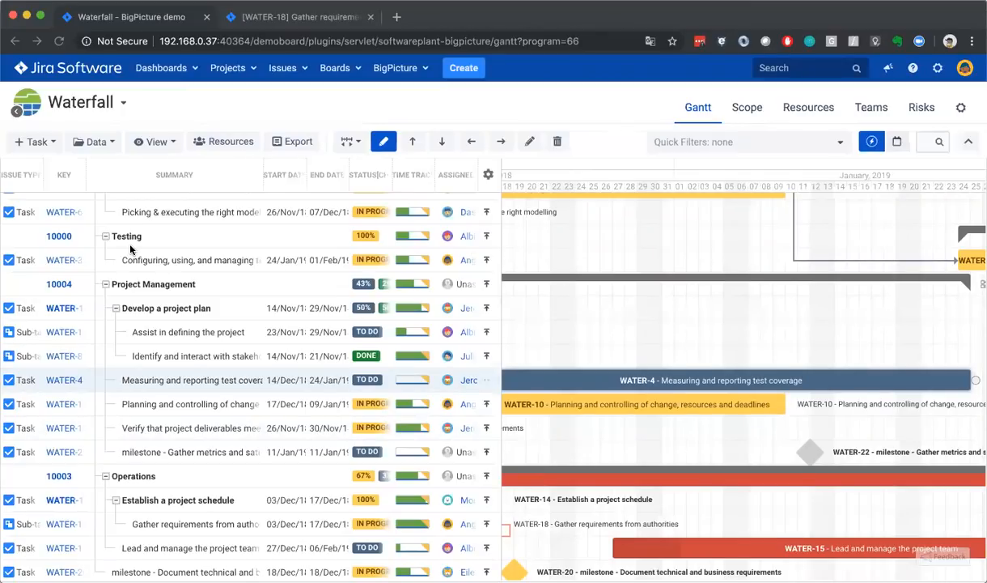
Set the Gantt's time scale to Bird's-eye view
scroll(577, 249, up, 3)
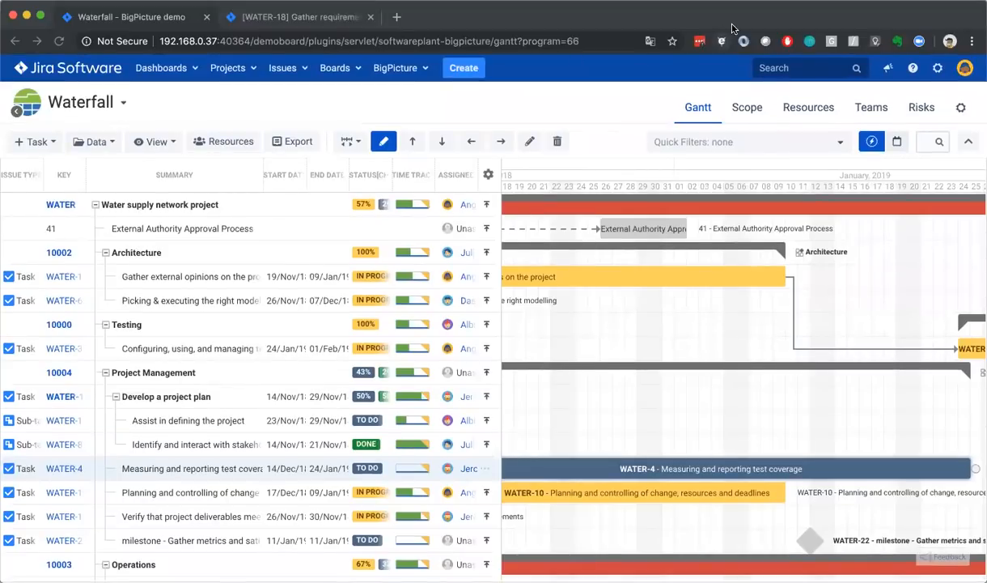
click(634, 122)
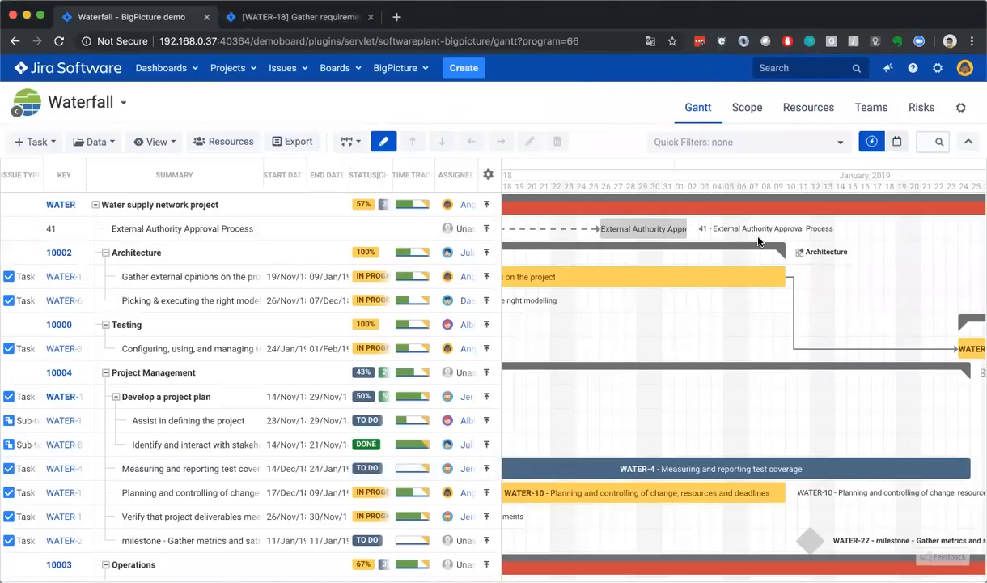
scroll(759, 241, left, 3)
scroll(759, 241, down, 2)
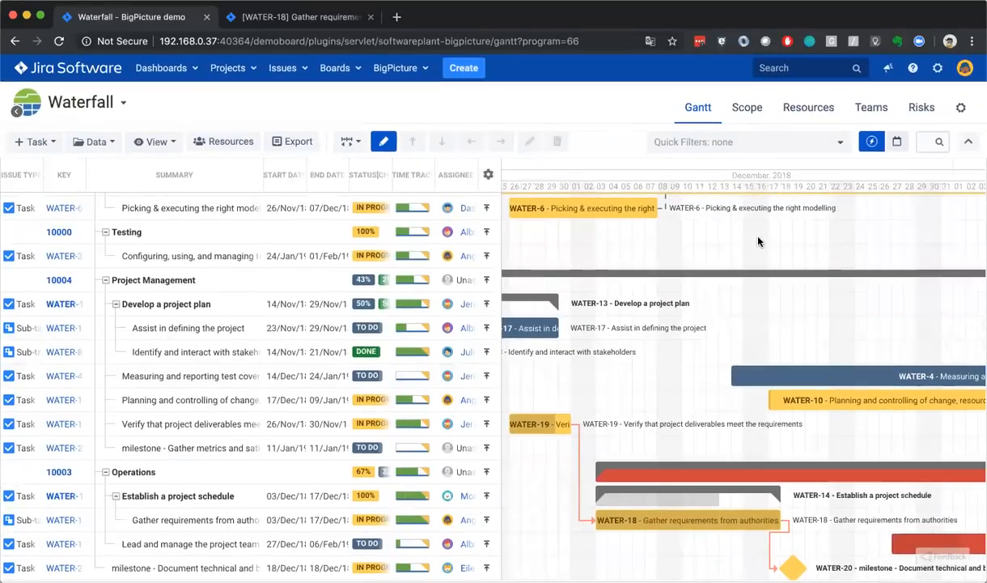
scroll(759, 241, right, 7)
scroll(760, 241, up, 2)
scroll(759, 241, left, 3)
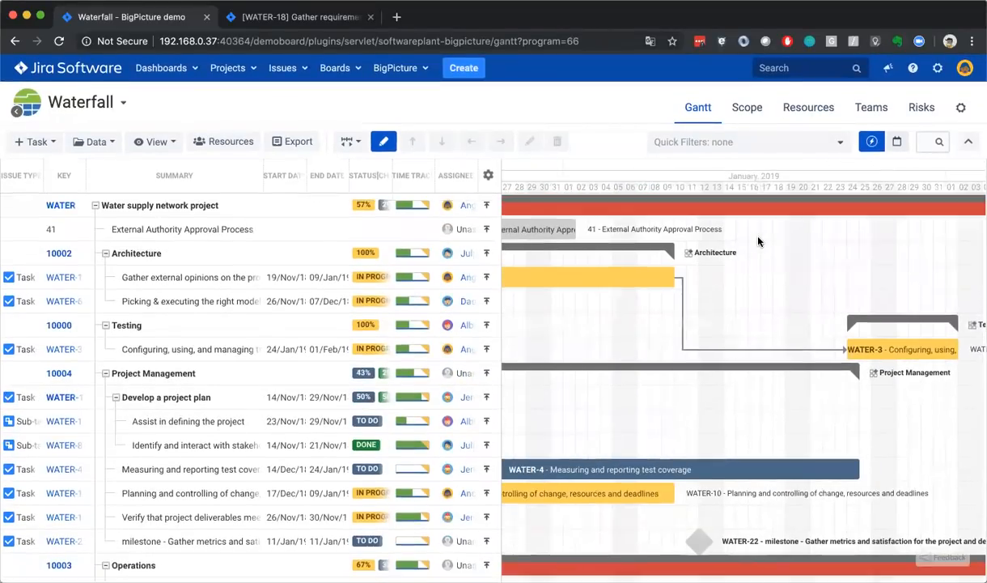
click(347, 143)
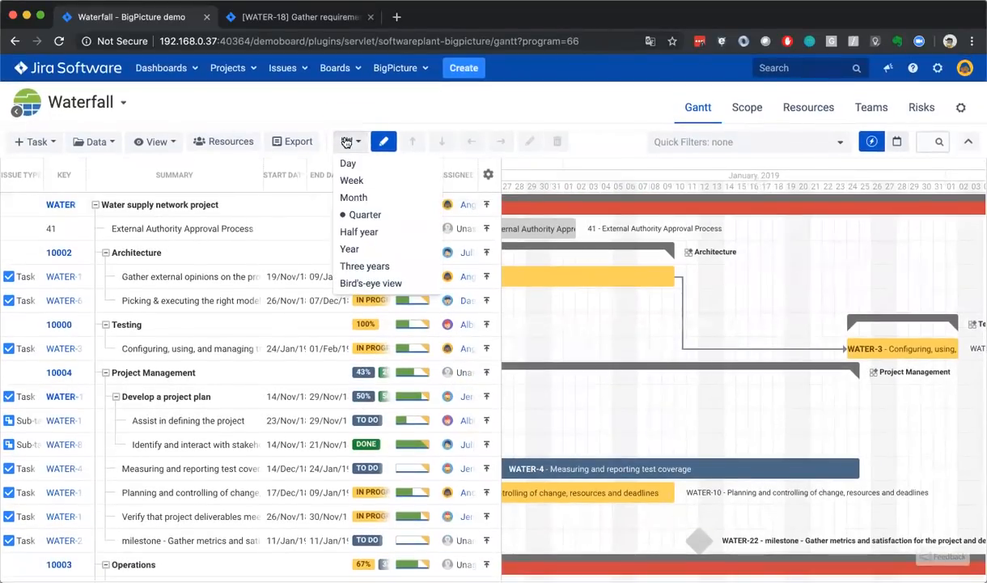
click(390, 284)
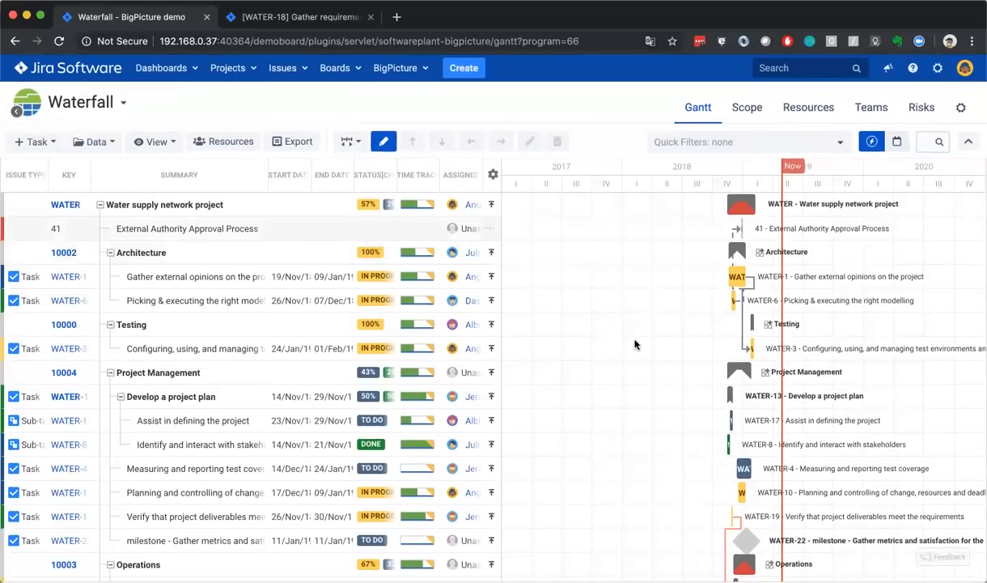
Switch the Gantt to the Compact layout
click(168, 142)
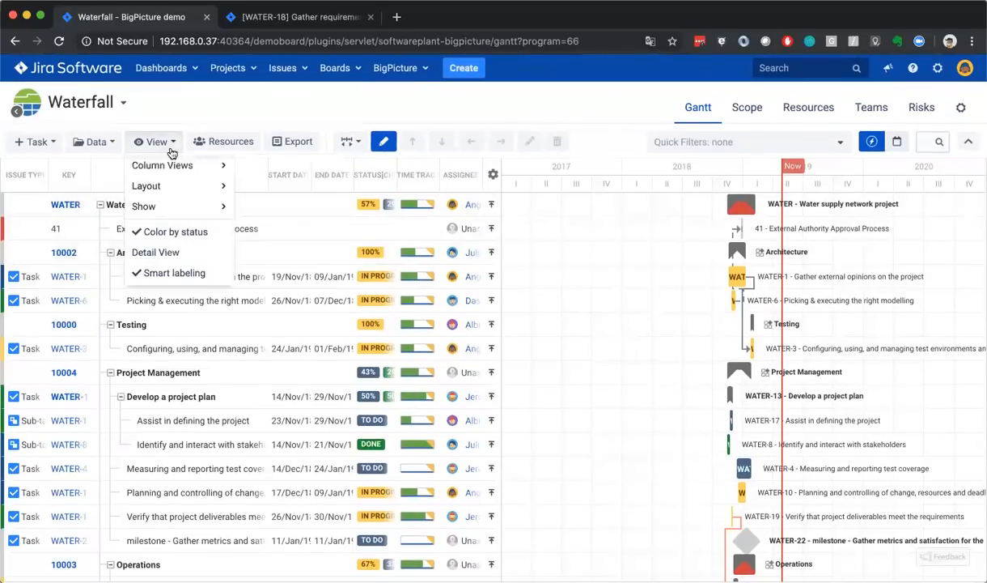
mouse_move(183, 186)
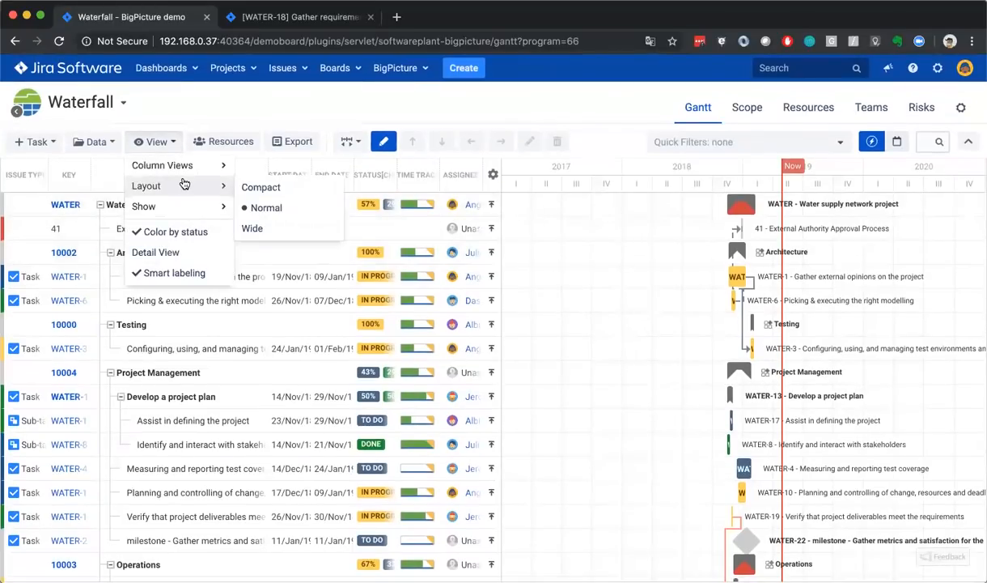
click(271, 186)
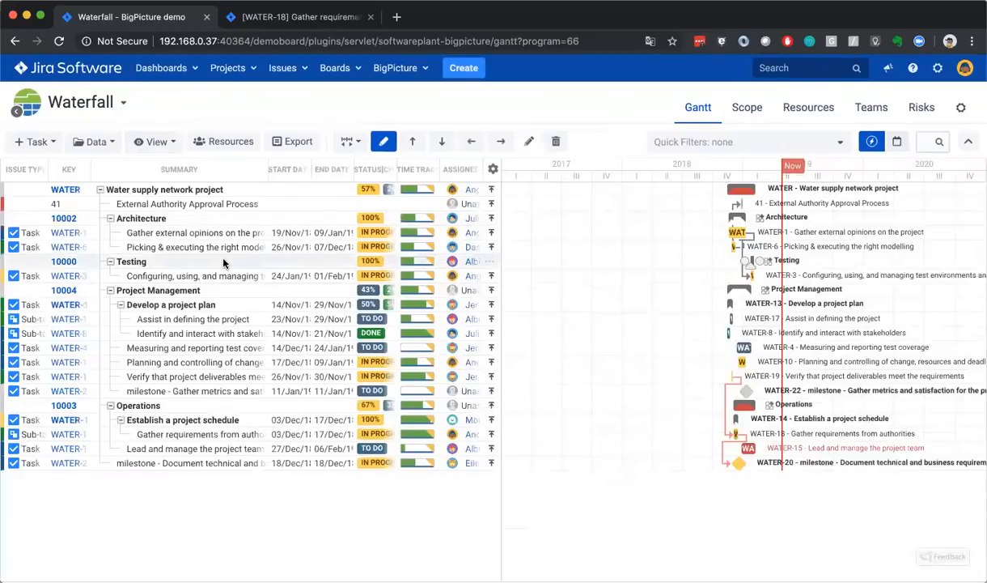
Collapse the Testing, Architecture and Project Management groups in the task list one by one
key(Left)
key(Up)
key(Up)
key(Up)
key(Left)
key(Down)
key(Down)
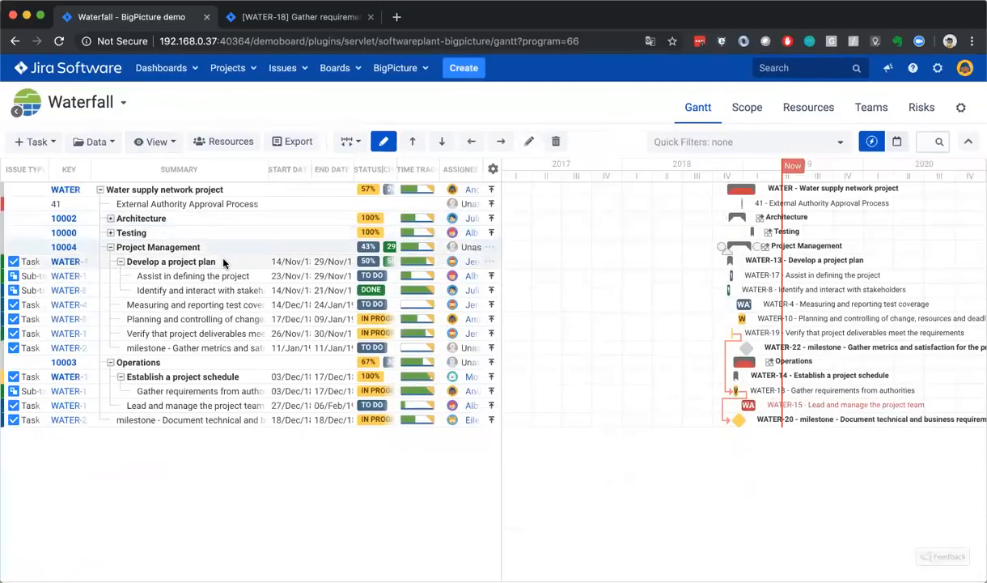
key(Left)
Collapse all tasks so only the Water supply network project row is listed
click(154, 142)
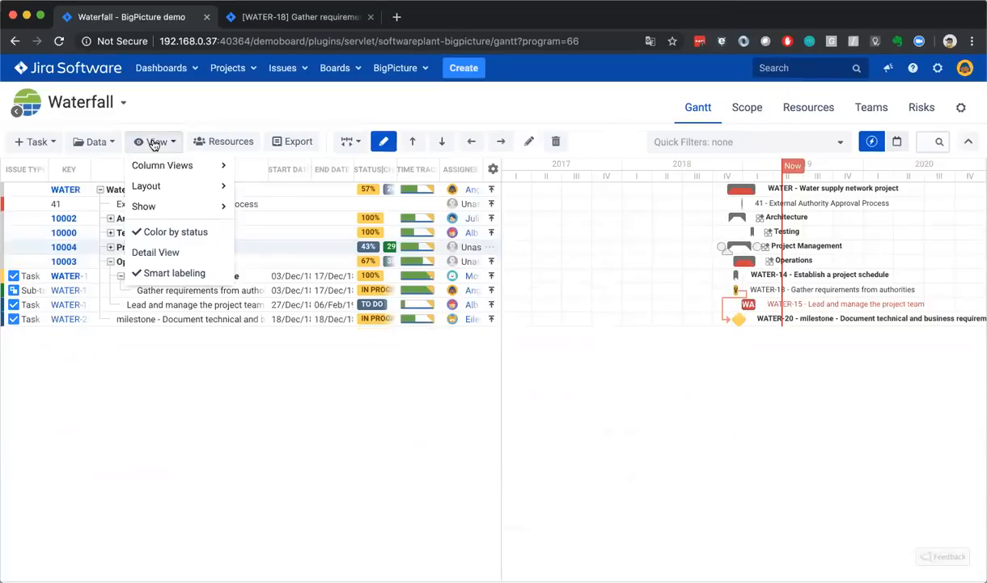
click(103, 146)
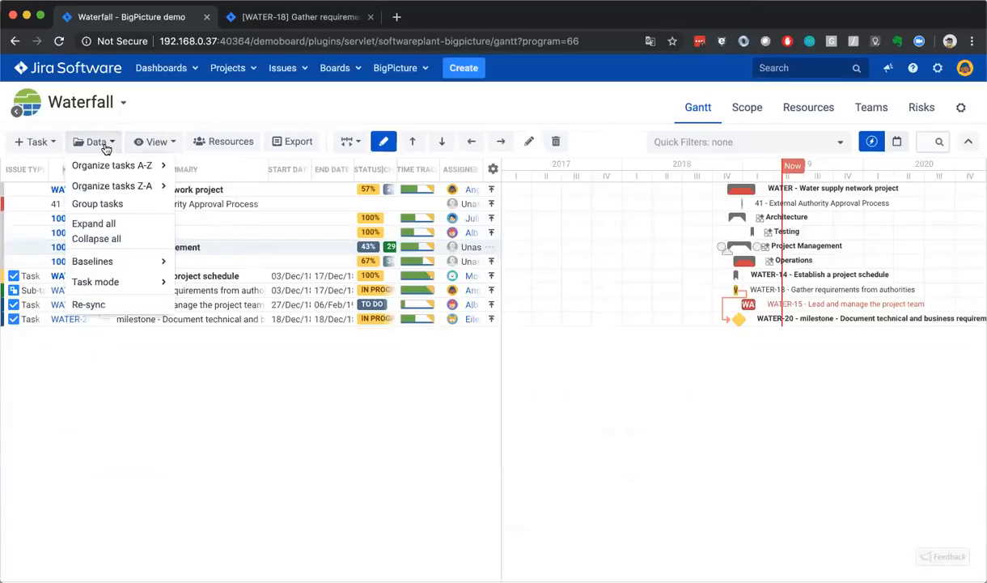
click(112, 239)
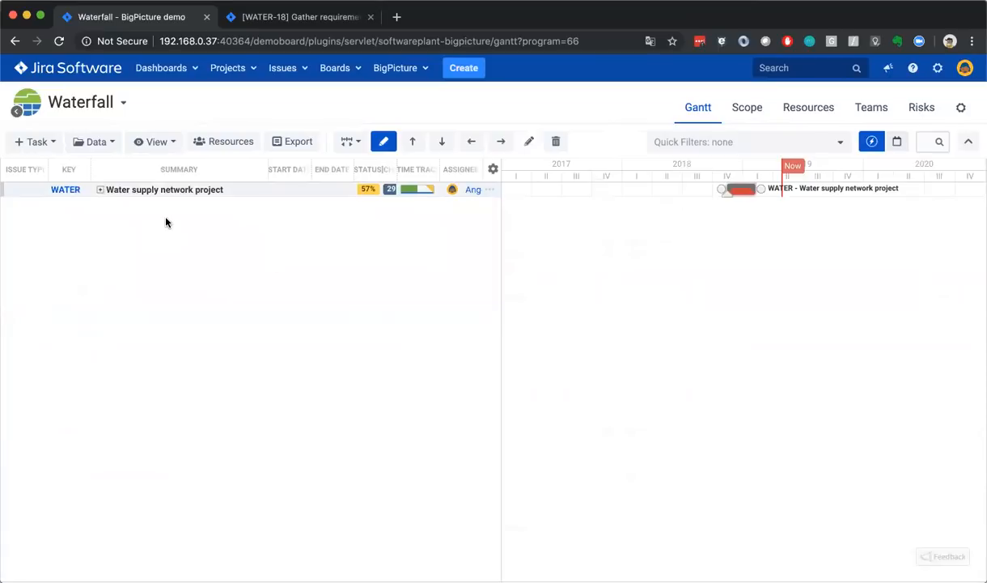
Widen the Status/Children by Status column to examine the project's status breakdown and time tracking, and expand all tasks
drag(392, 169, 446, 169)
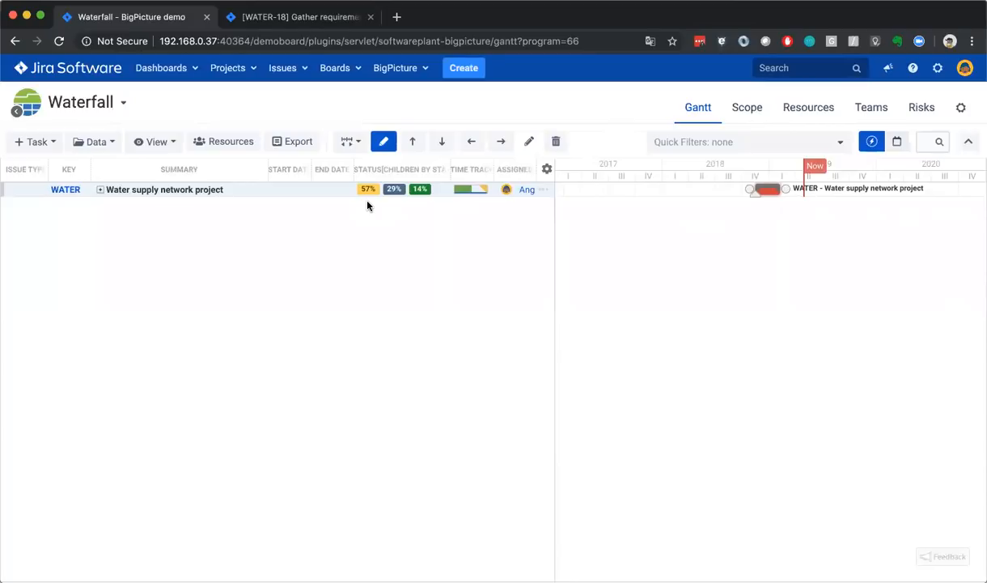
mouse_move(368, 193)
mouse_move(420, 195)
mouse_move(486, 191)
click(113, 143)
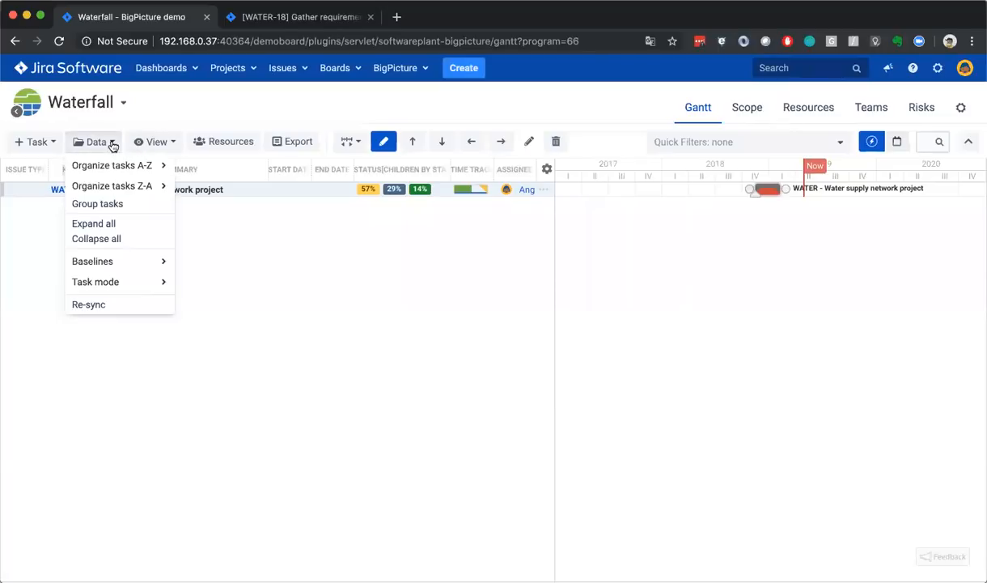
click(114, 225)
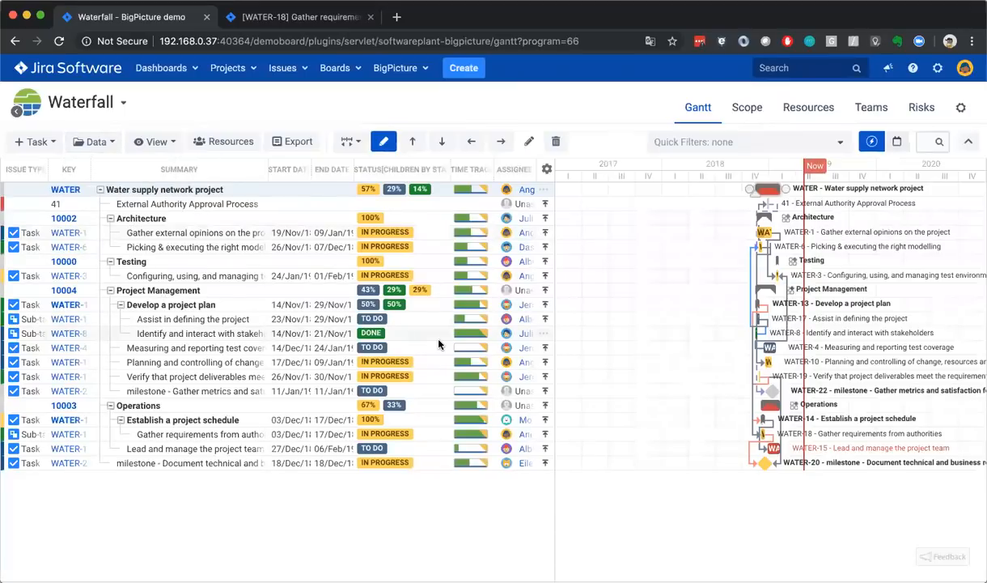
Try the Normal layout and switch the Gantt to the Wide layout
click(156, 149)
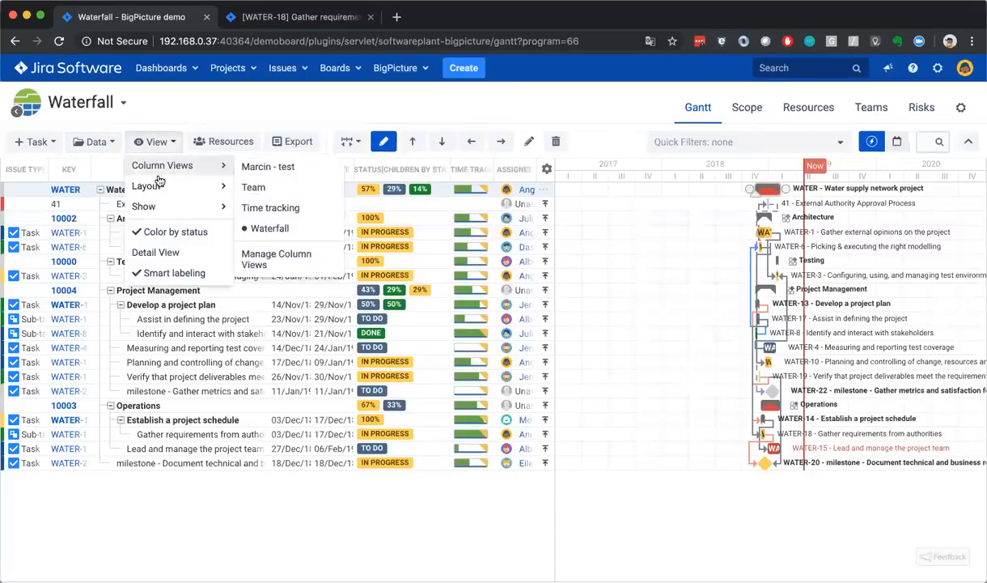
mouse_move(161, 188)
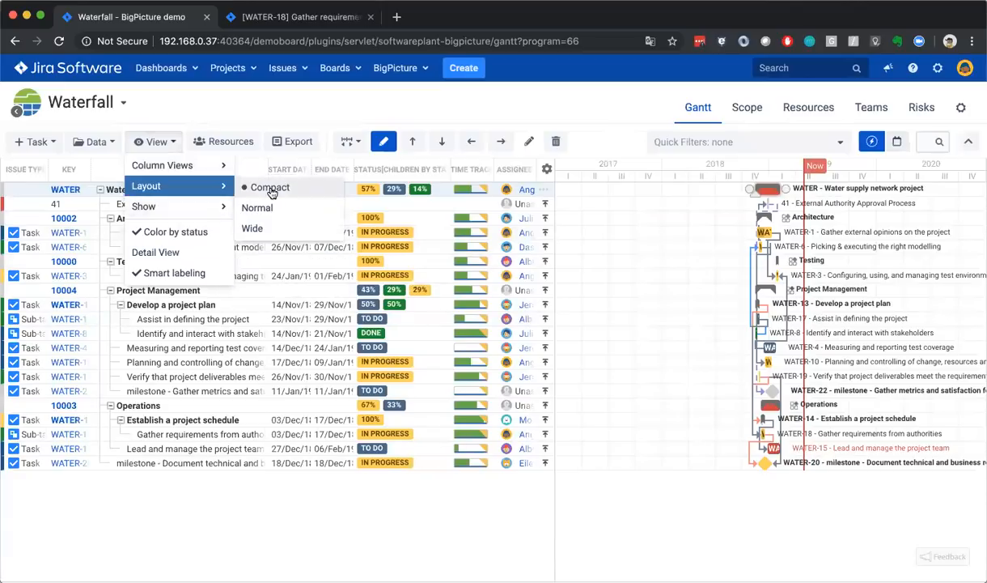
click(277, 210)
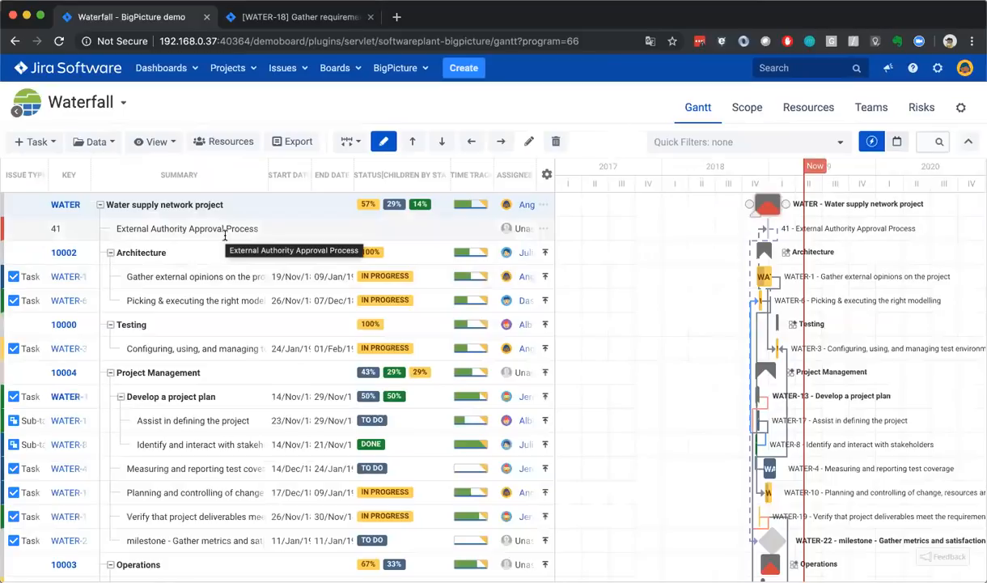
click(156, 143)
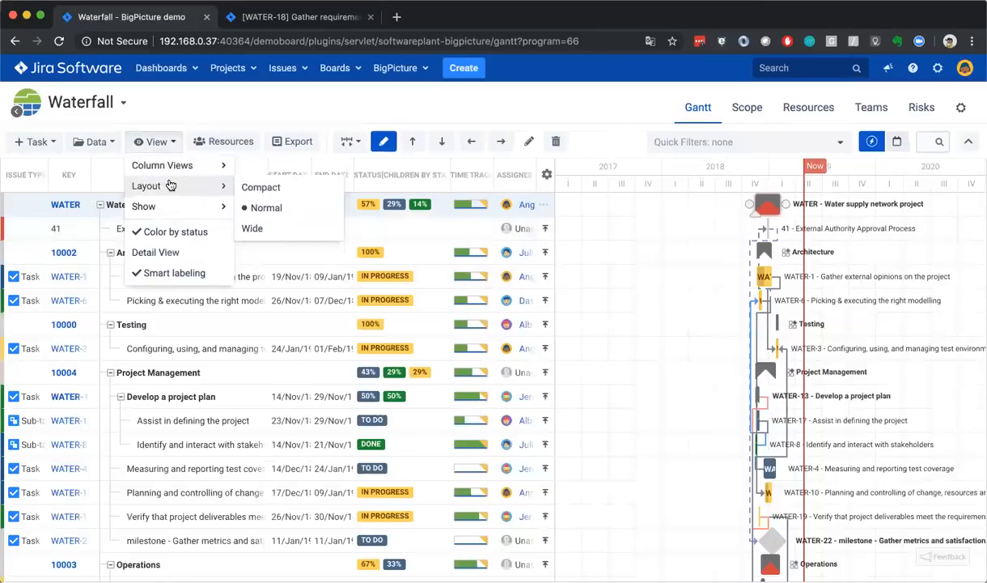
click(270, 229)
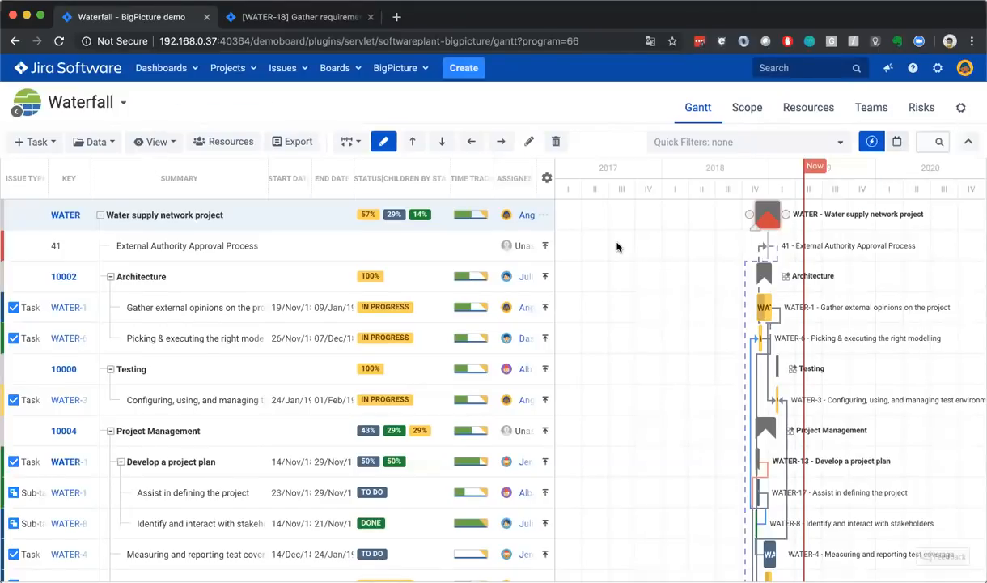
Bring up the Gantt keyboard shortcuts list, examine the Changing Gantt and Gantt View shortcuts, and close the list
key(shift+slash)
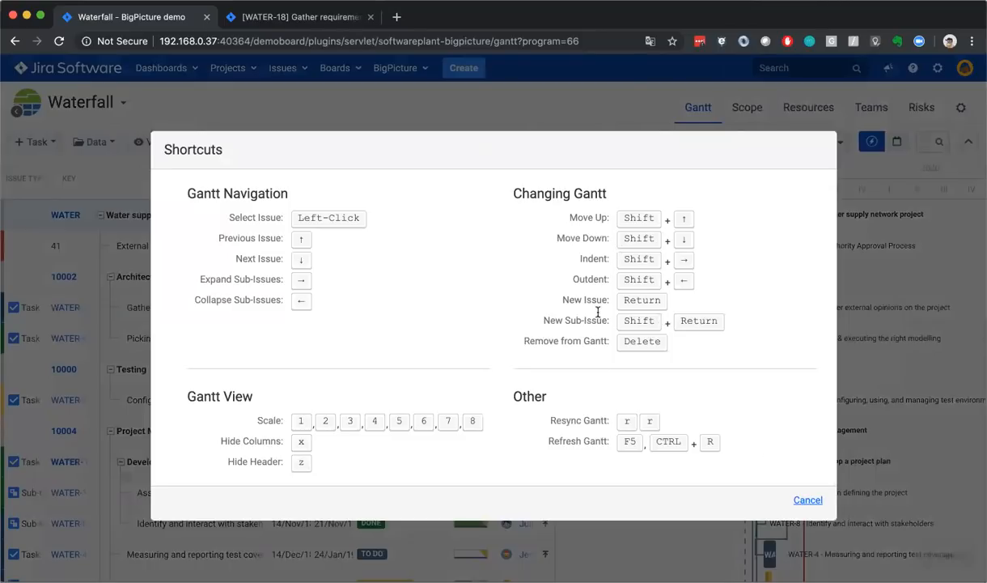
drag(629, 217, 690, 349)
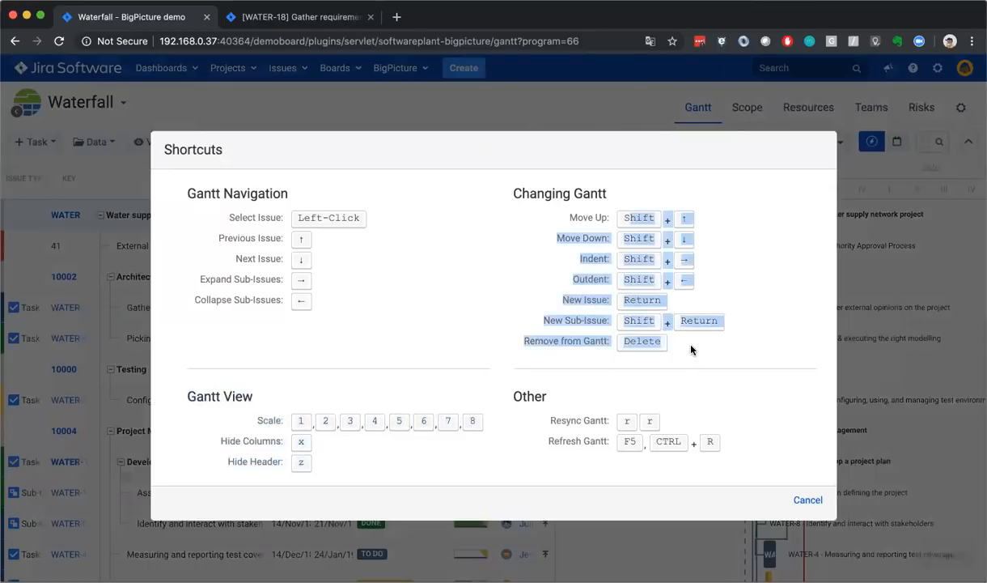
click(690, 349)
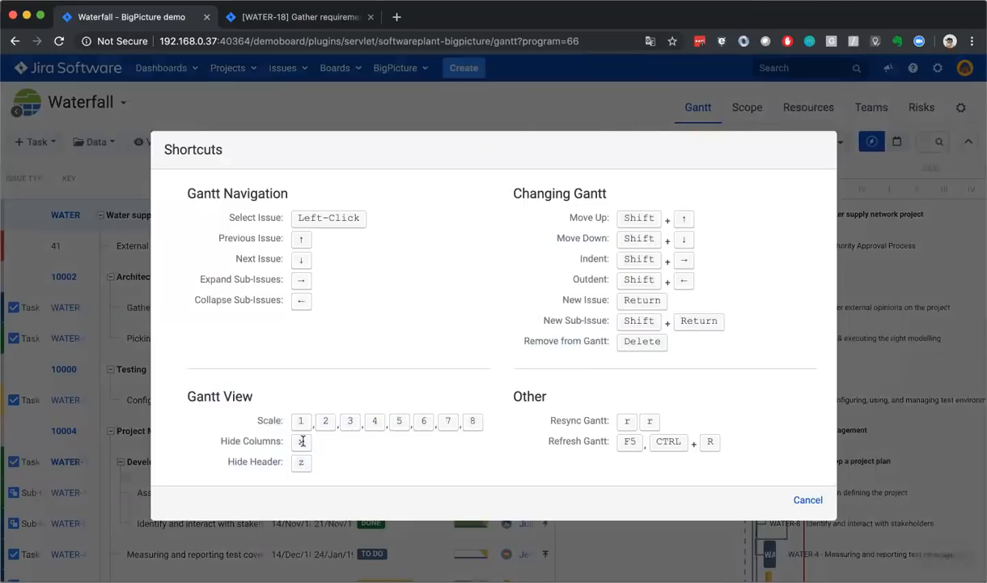
click(806, 502)
Hide the task columns to leave only the timeline on the Gantt
key(h)
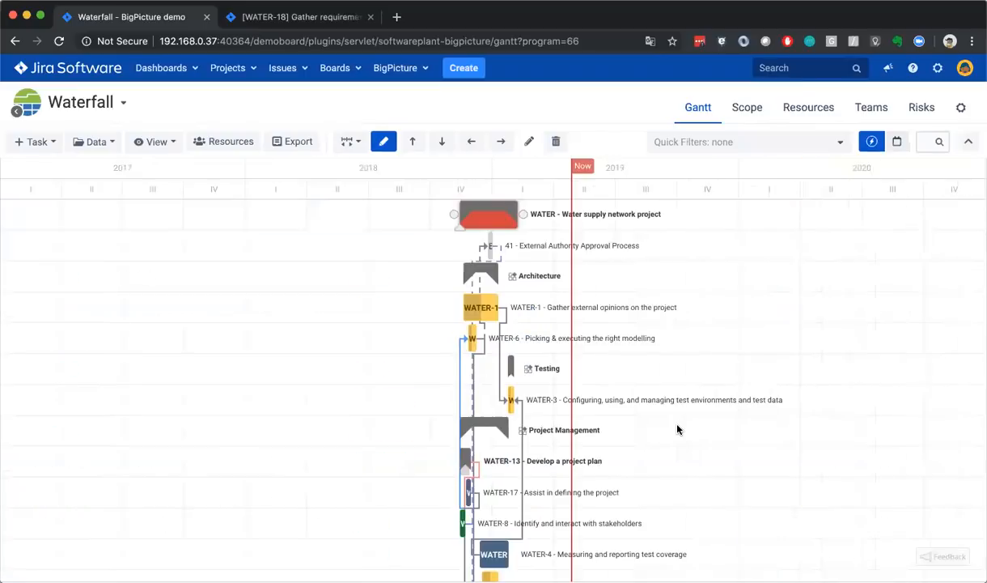
scroll(679, 430, down, 5)
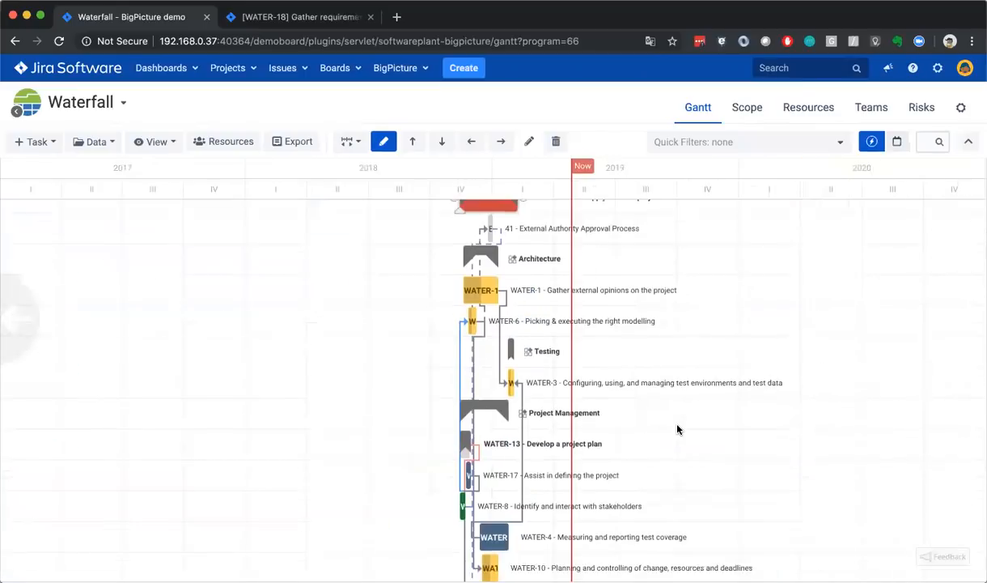
Hide the page header to give the Gantt more room and look through the timeline rows
scroll(679, 430, up, 5)
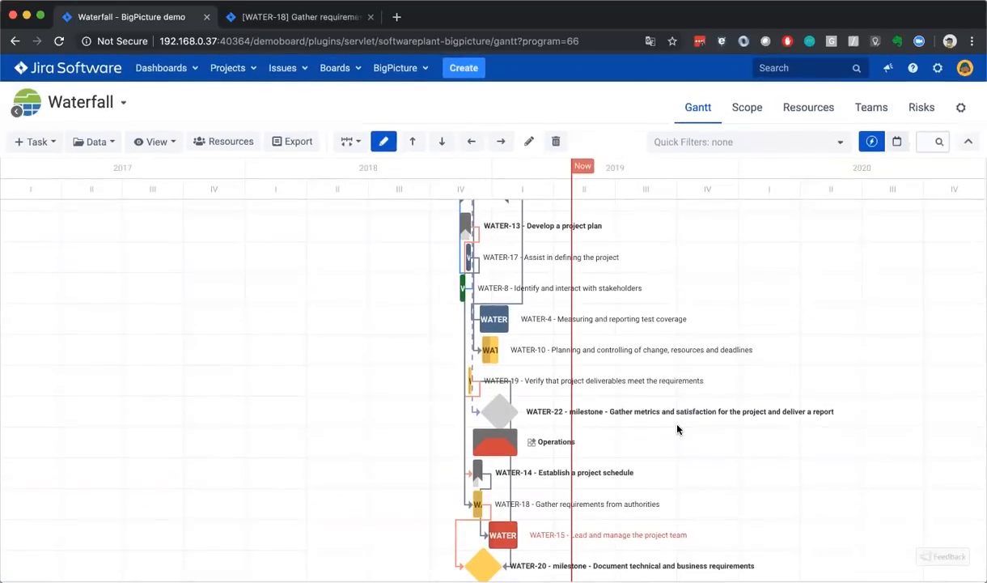
key(z)
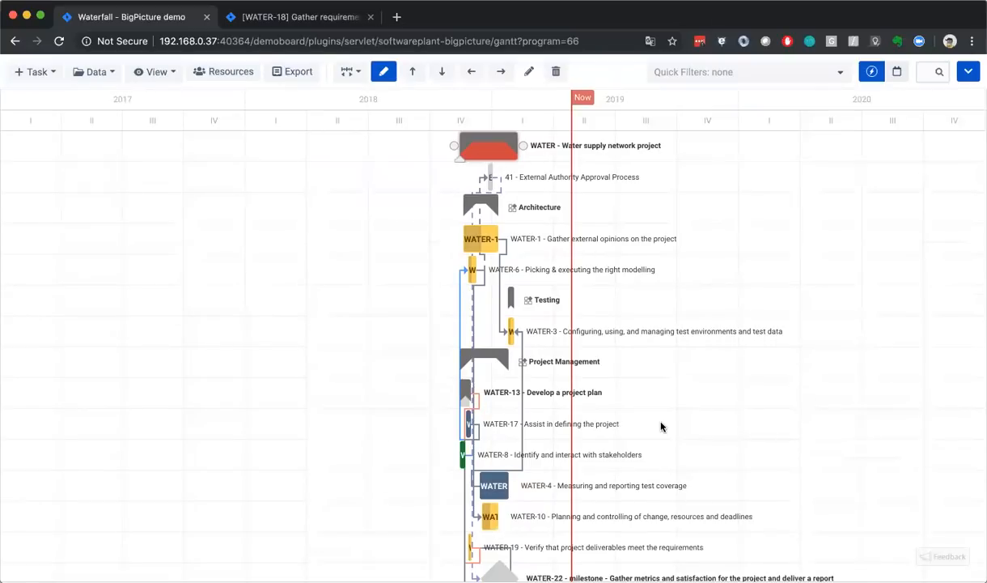
scroll(373, 227, down, 3)
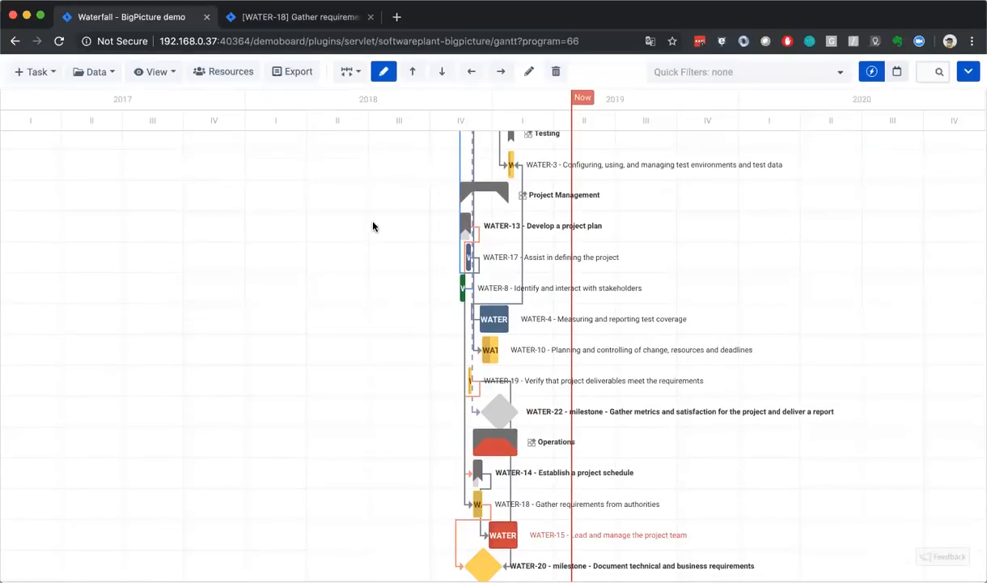
scroll(373, 227, up, 3)
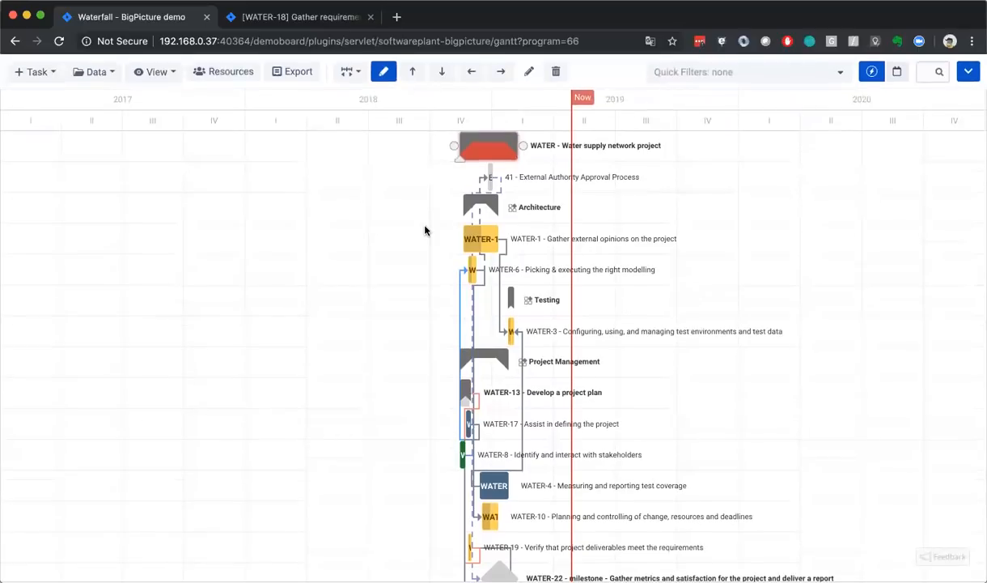
Collapse the Architecture and Testing groups on the Gantt timeline
key(Up)
key(Down)
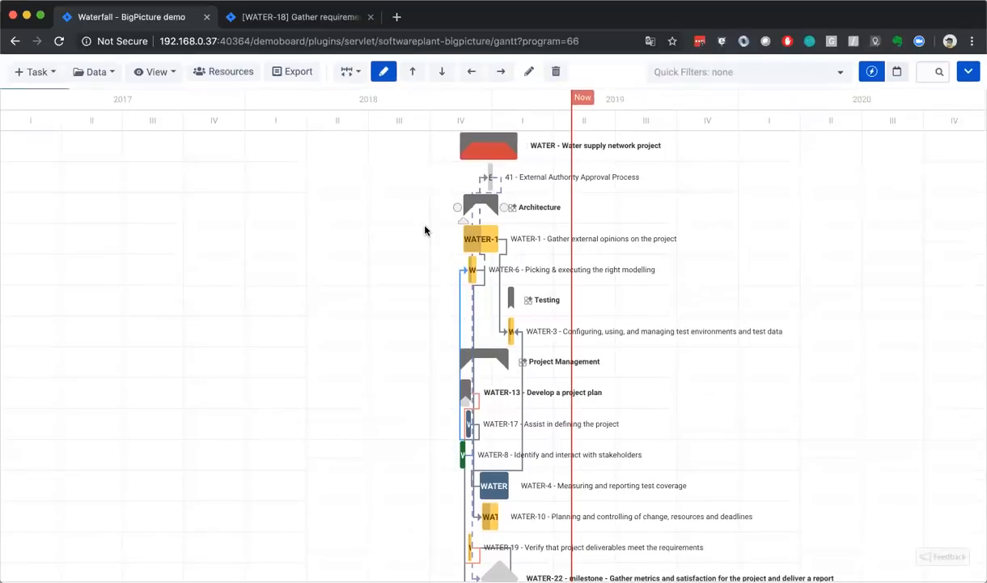
key(Left)
key(Down)
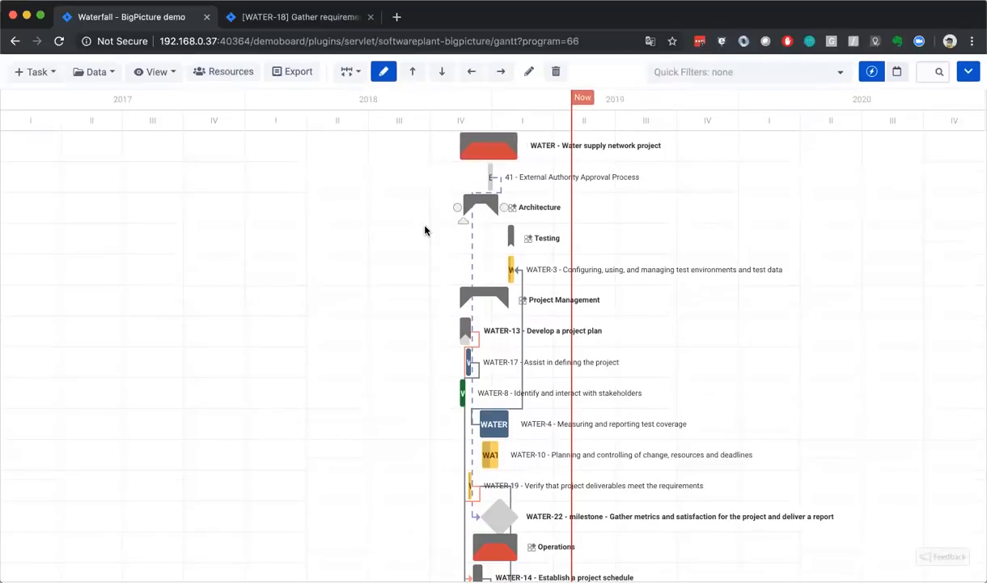
key(Left)
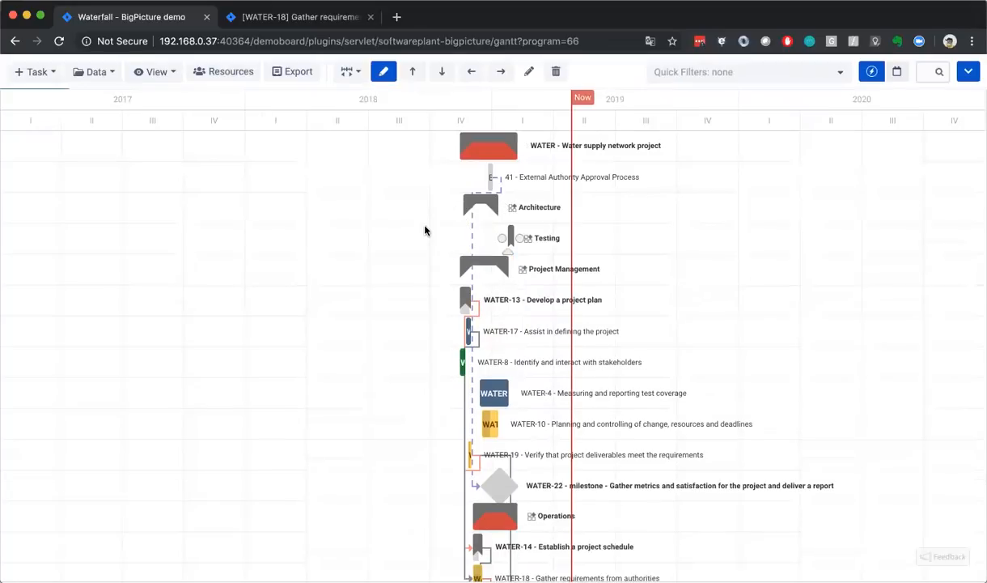
Collapse the Project Management group on the Gantt timeline
key(Up)
key(Down)
key(Down)
key(Down)
key(Left)
key(Up)
key(Left)
key(Up)
key(Up)
key(Up)
key(Up)
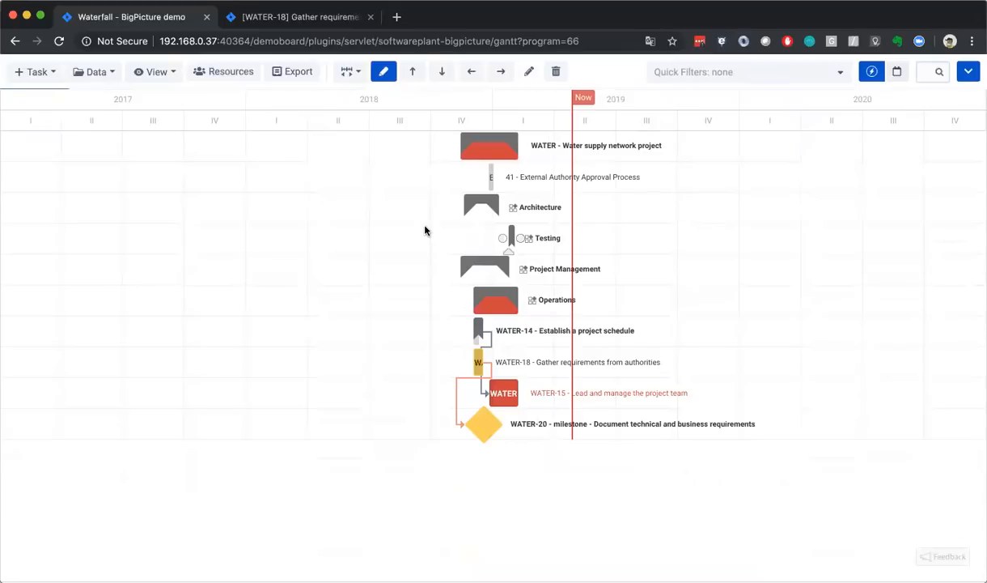
Expand the Architecture and Testing groups again and move the selection to Project Management
key(Left)
key(Right)
key(Down)
key(Down)
key(Right)
key(Down)
key(Down)
key(Down)
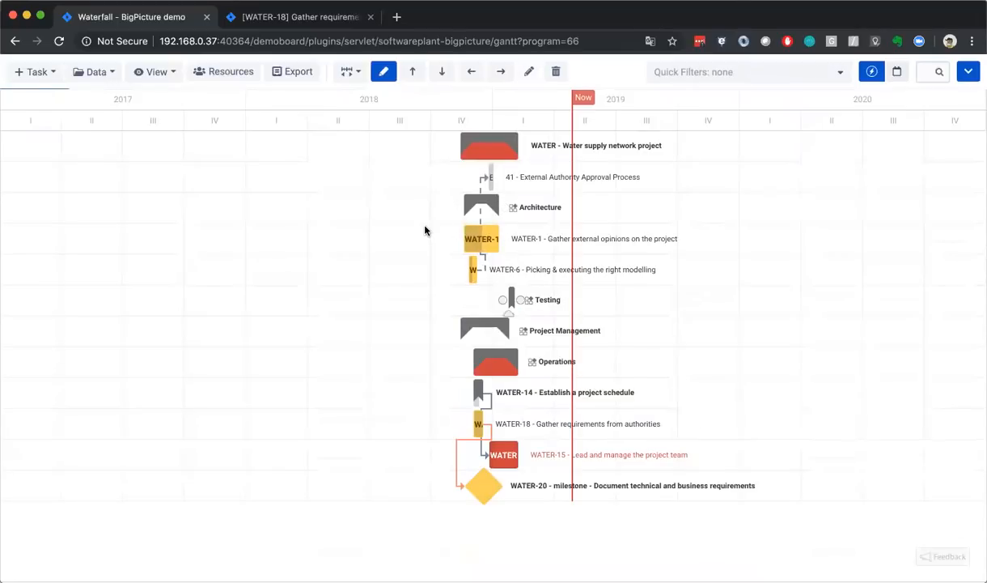
key(Right)
key(Down)
key(Down)
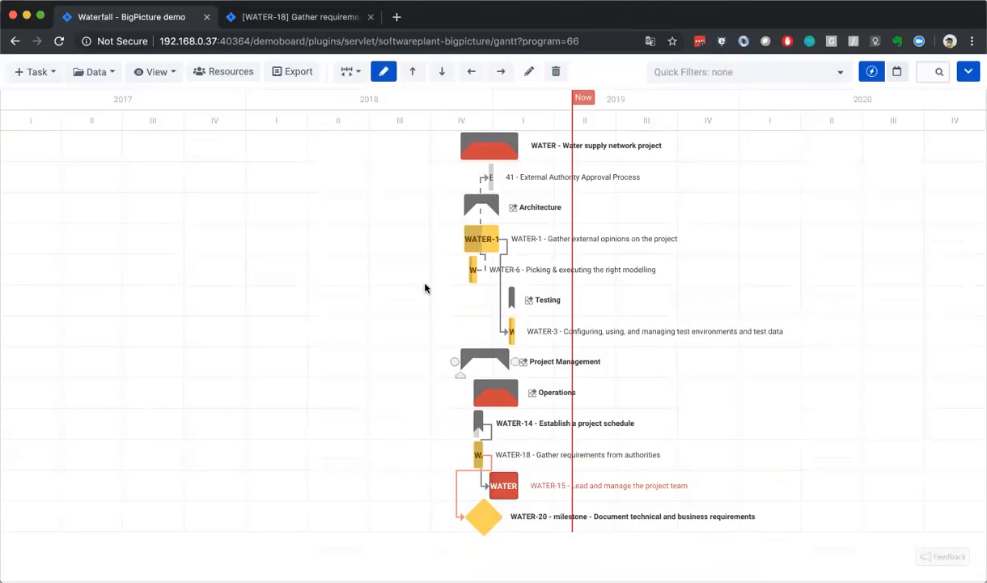
Bring back the page header and task columns and set the timeline scale to Quarter
key(z)
key([)
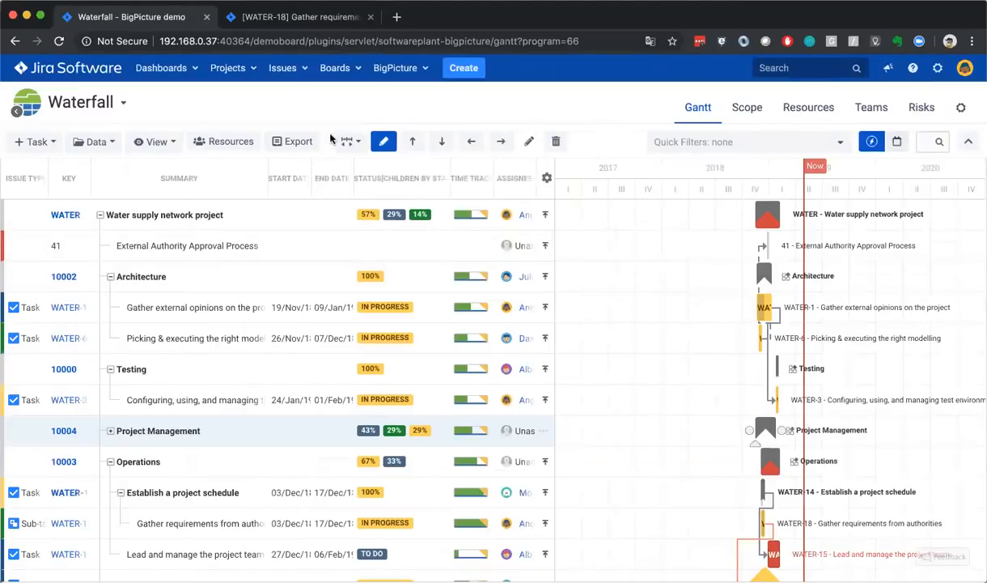
click(348, 142)
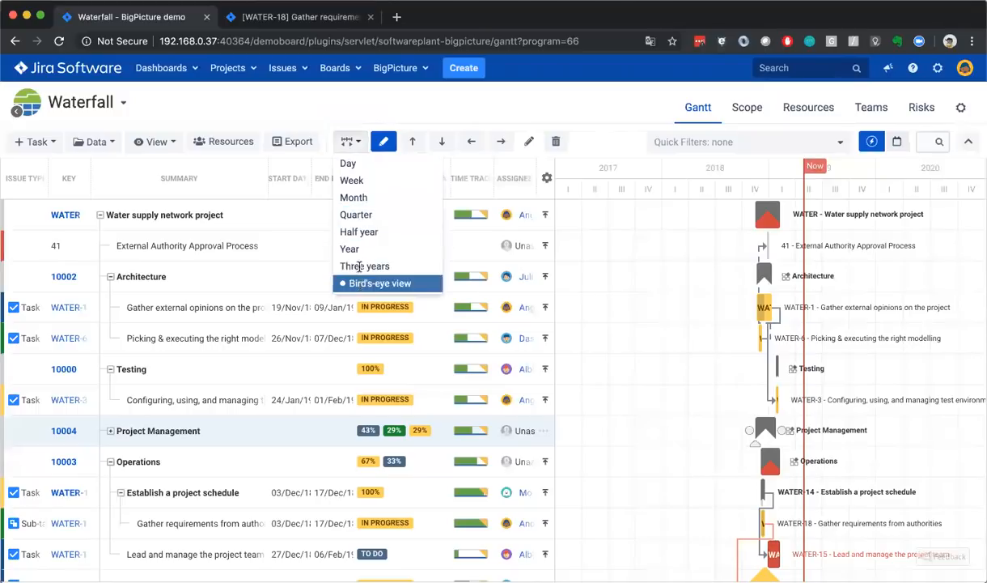
click(354, 215)
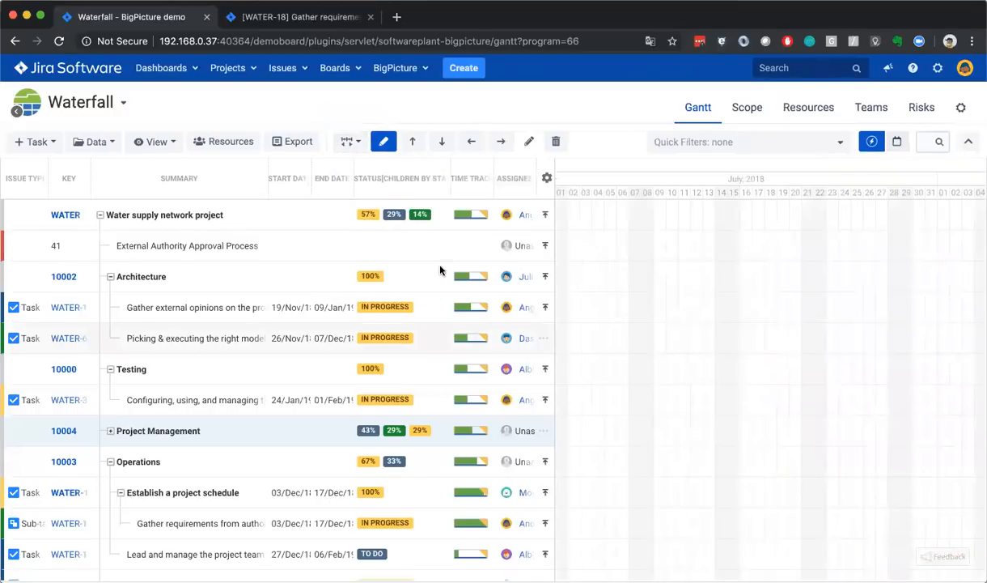
Select the External Authority Approval Process task to bring its bar into view on the timeline
click(217, 245)
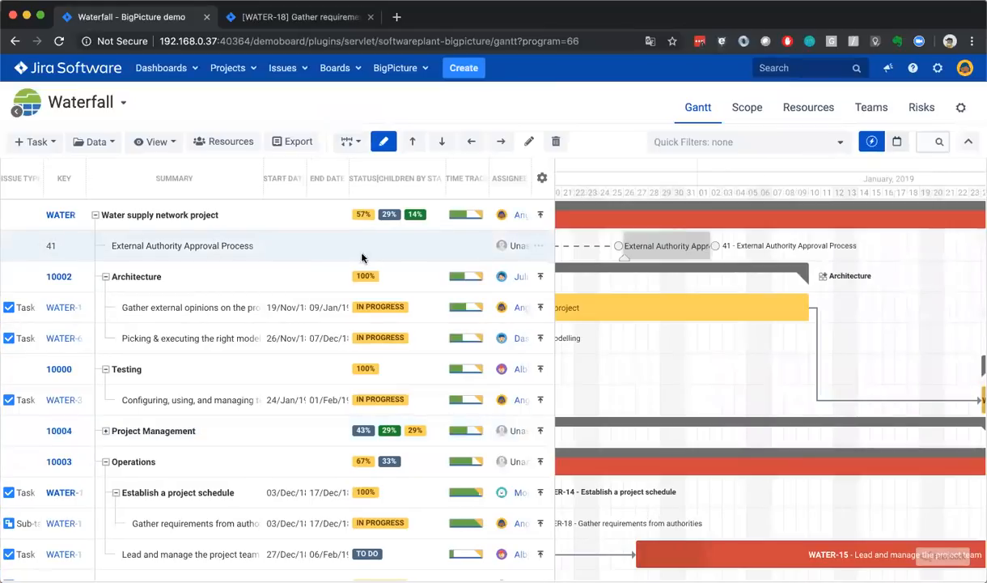
scroll(711, 401, left, 1)
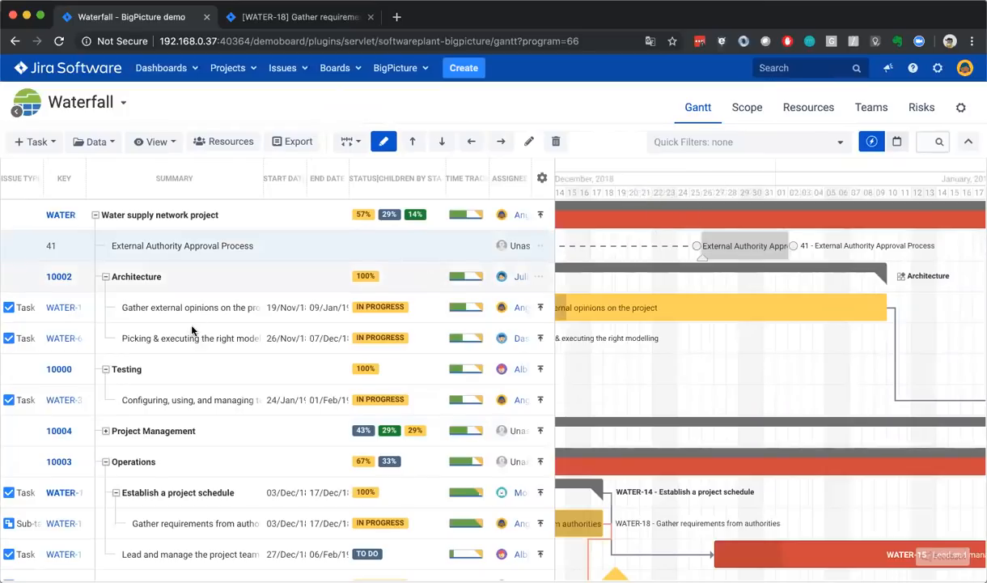
scroll(192, 330, down, 1)
scroll(192, 329, up, 1)
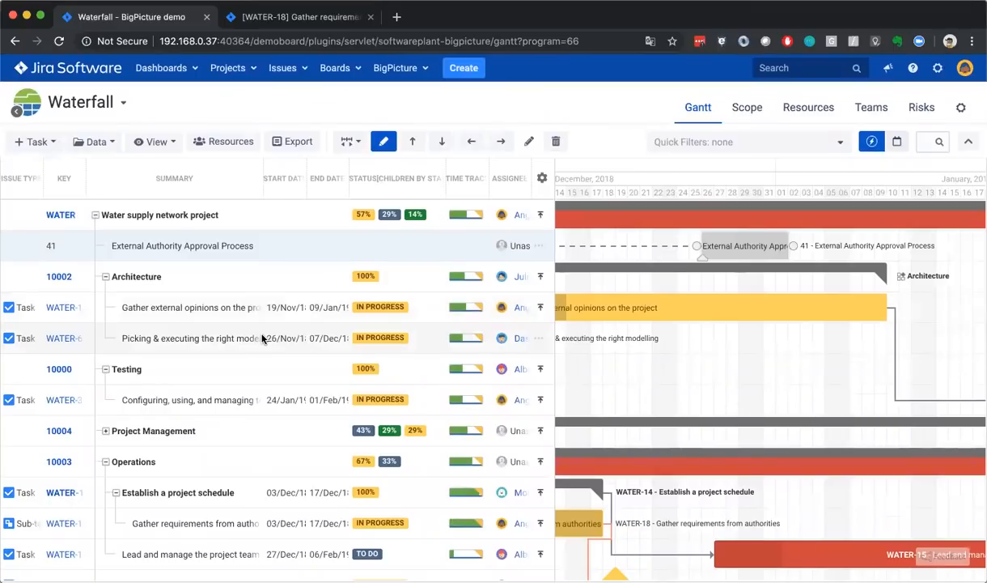
Switch the Gantt to the Team column view
click(169, 146)
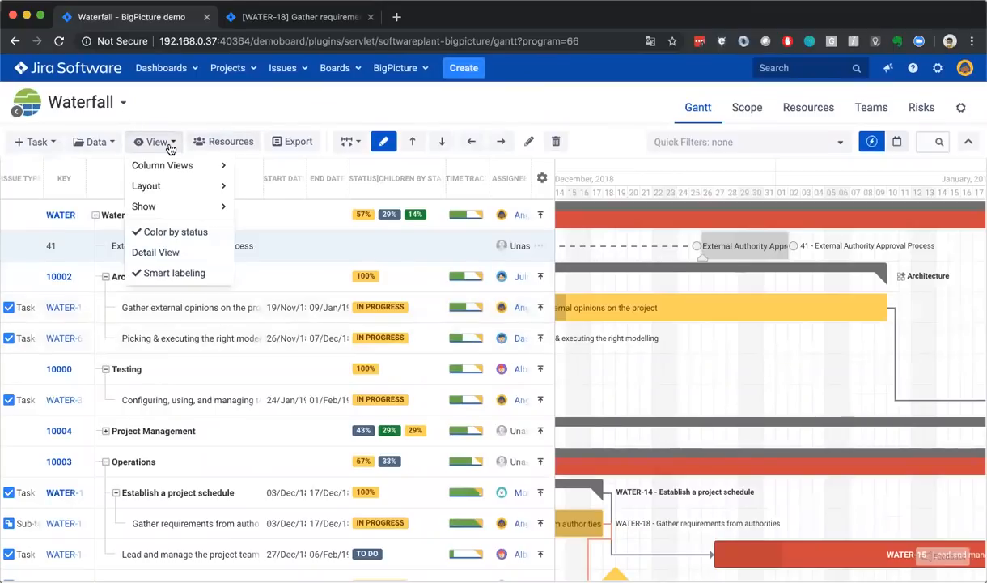
mouse_move(178, 162)
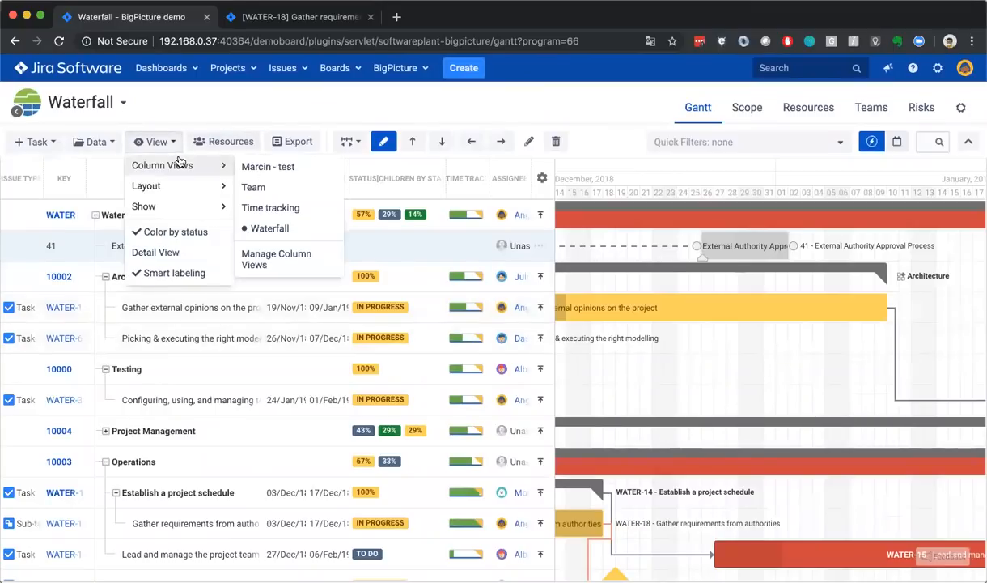
click(292, 188)
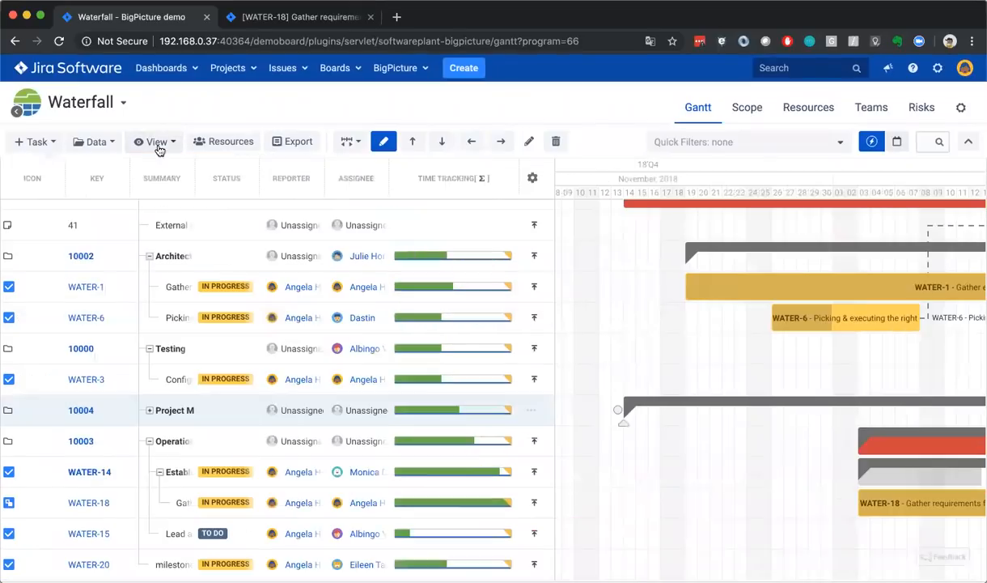
Switch the Gantt to the Time tracking column view
click(160, 149)
mouse_move(214, 161)
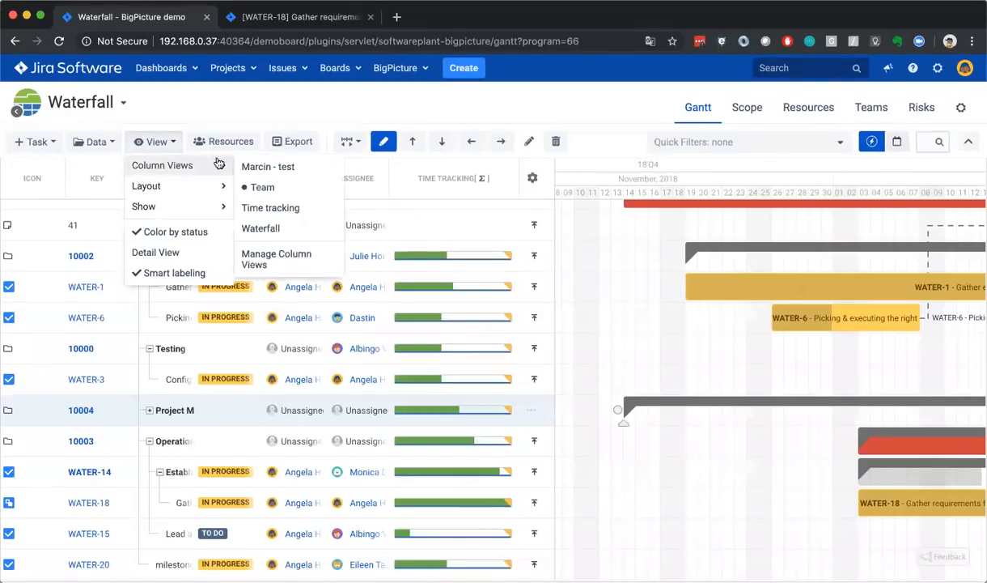
click(272, 208)
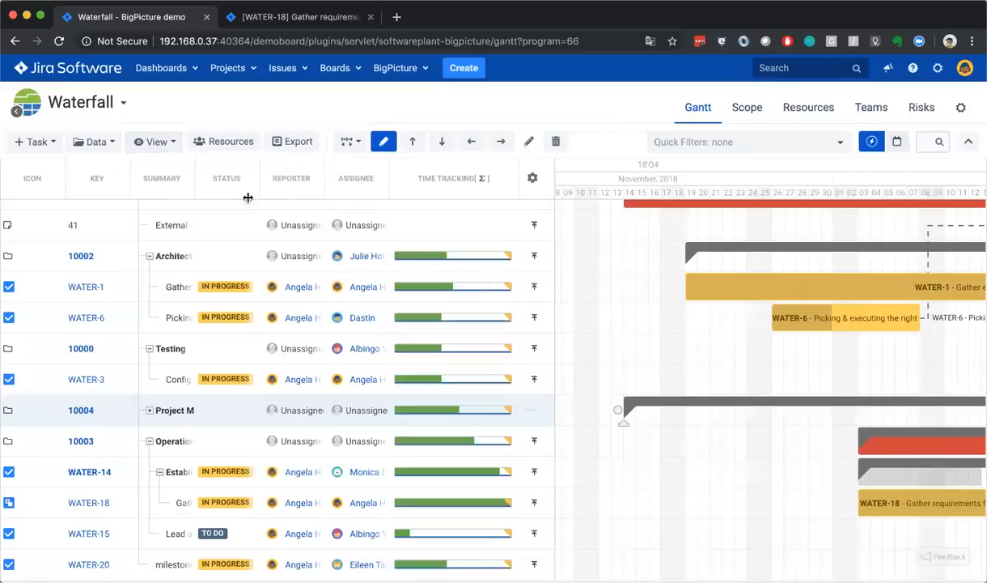
click(162, 147)
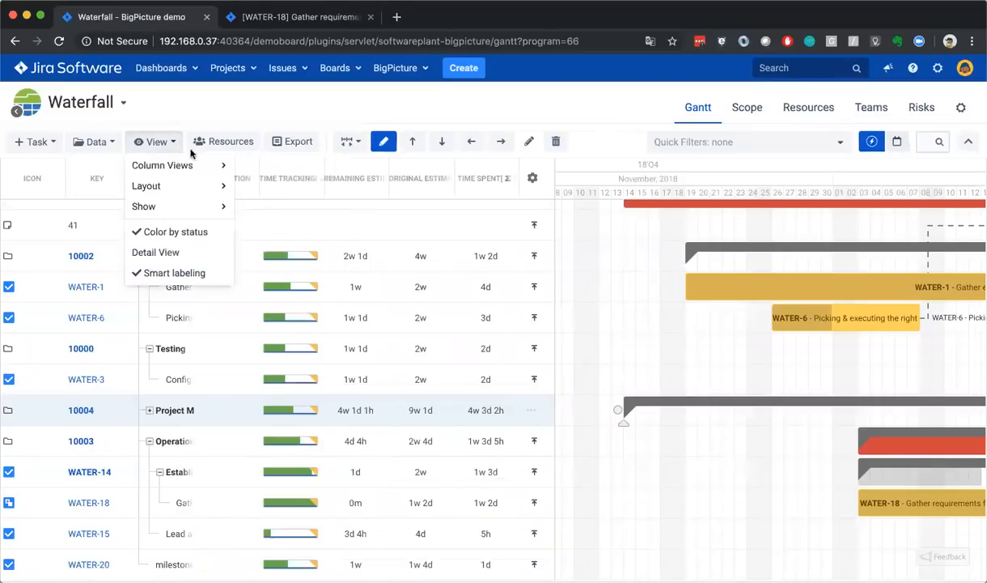
click(434, 289)
scroll(434, 289, up, 2)
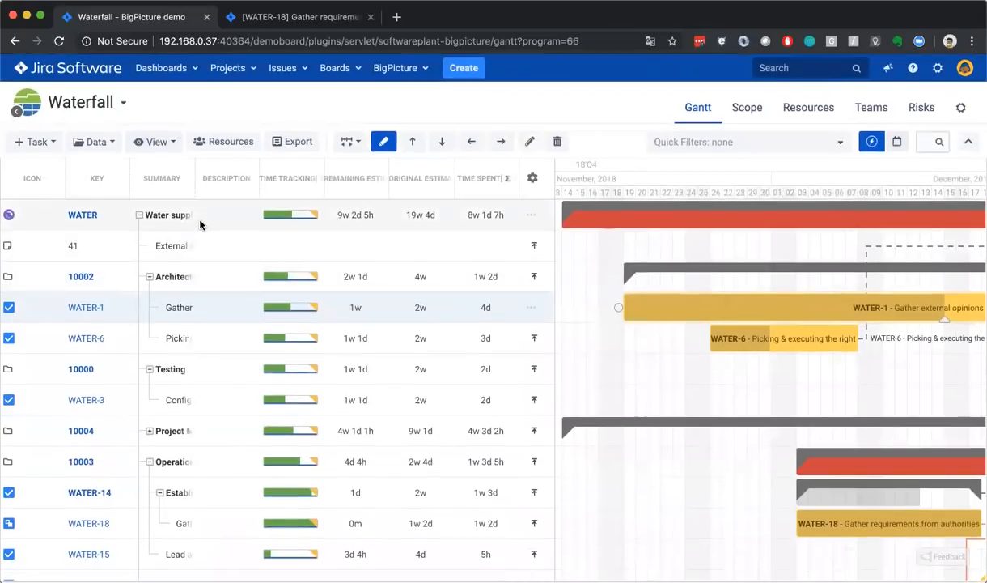
Collapse the Water supply network project and examine its summed time tracking, remaining estimate, original estimate and time spent
click(200, 220)
key(Left)
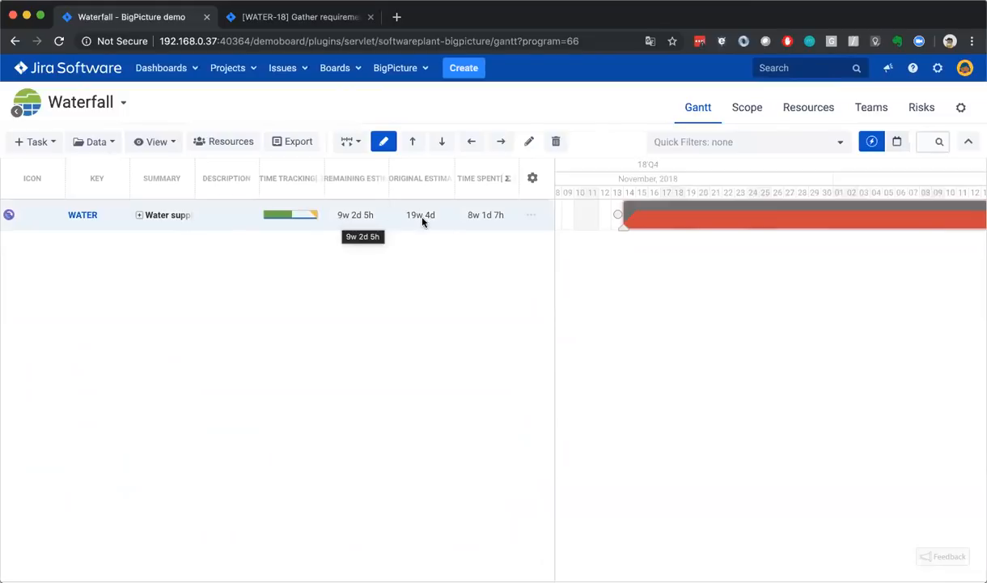
mouse_move(316, 220)
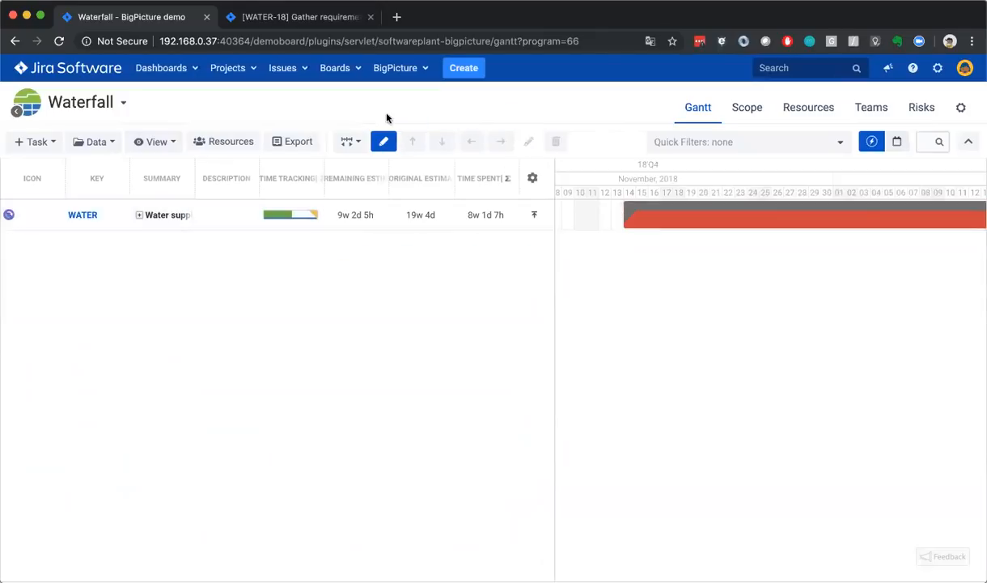
Open the Gantt column views management and bring up the Time tracking view for editing
click(158, 141)
mouse_move(213, 169)
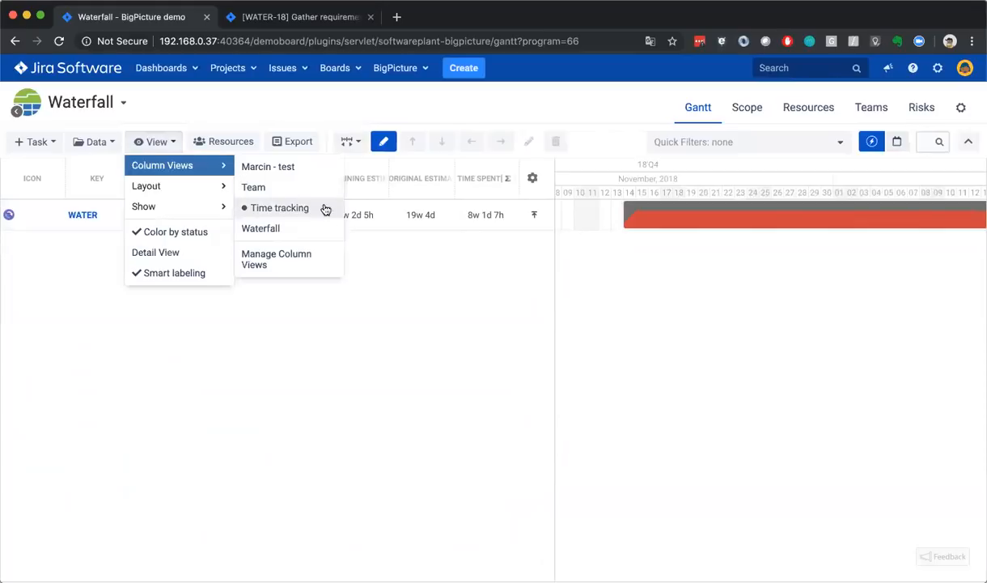
click(316, 260)
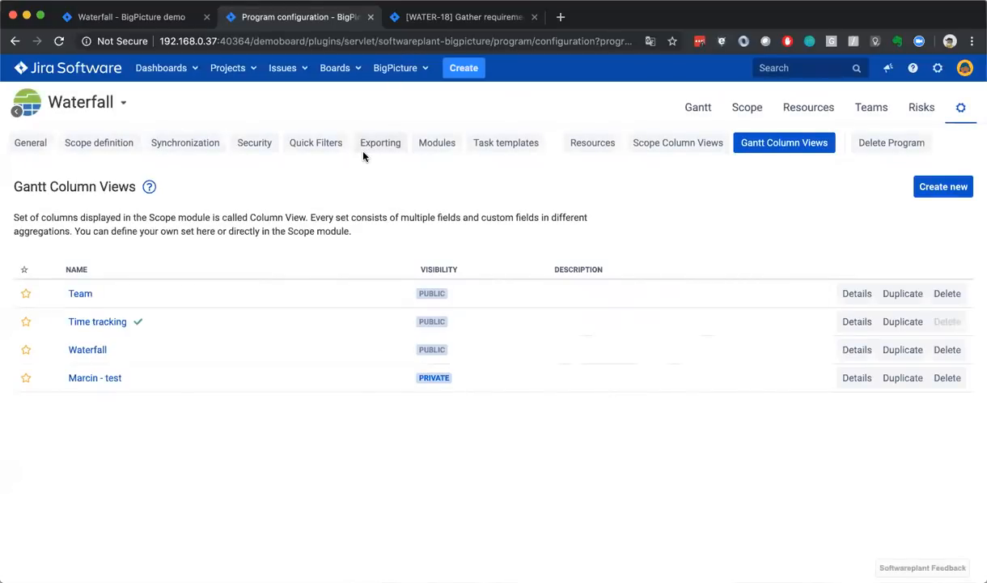
click(858, 324)
scroll(433, 344, down, 1)
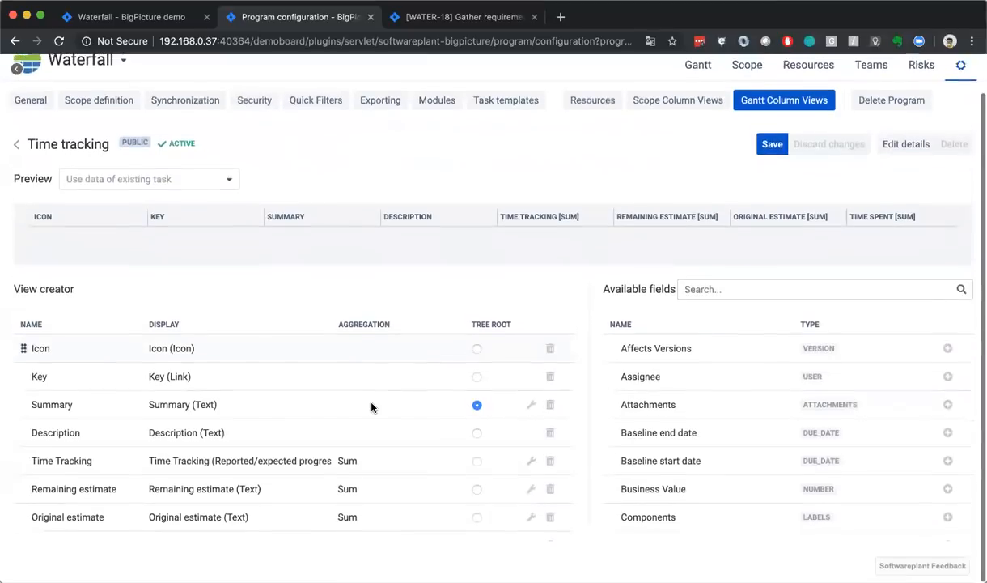
Remove the Remaining estimate, Time spent, Original estimate and Time Tracking fields from the Time tracking column view
click(551, 493)
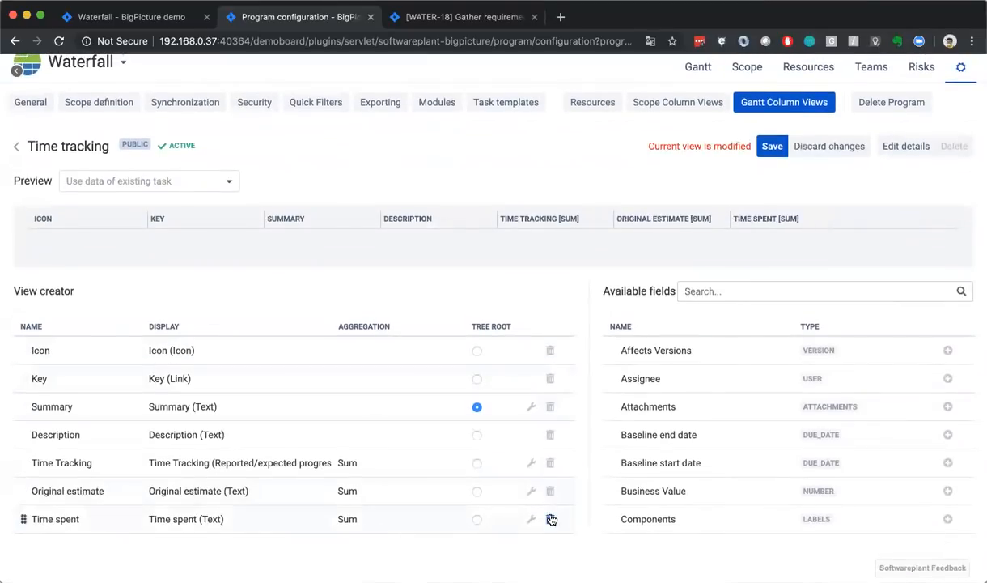
click(551, 518)
click(550, 490)
click(550, 465)
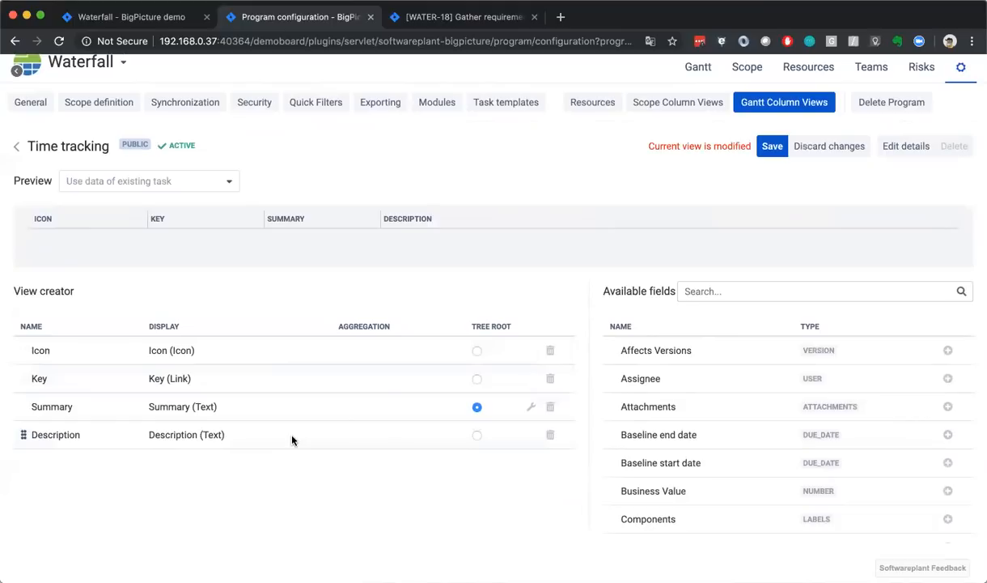
Find the Status field among the available fields, add it to the column view and save the view
text(status)
click(948, 350)
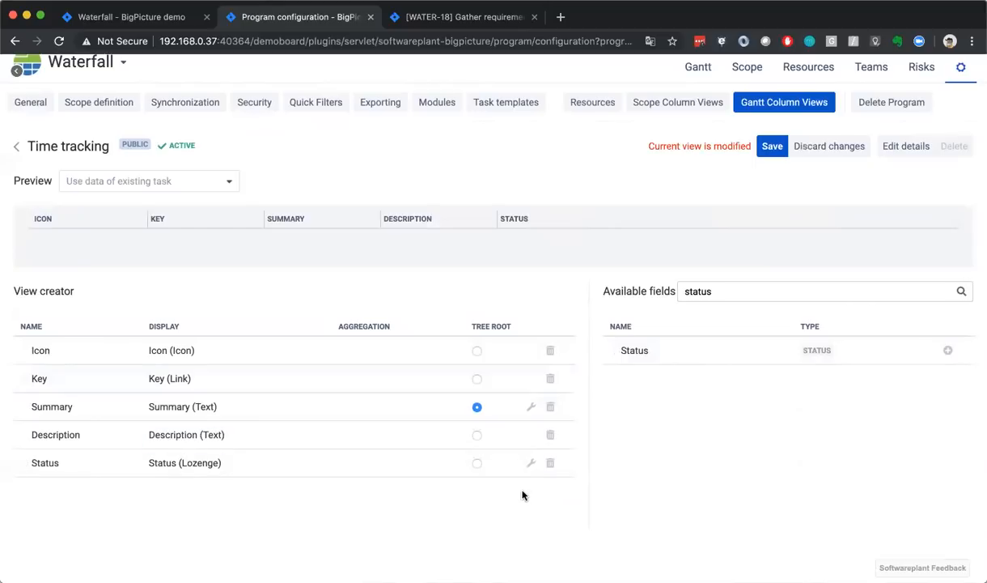
click(773, 146)
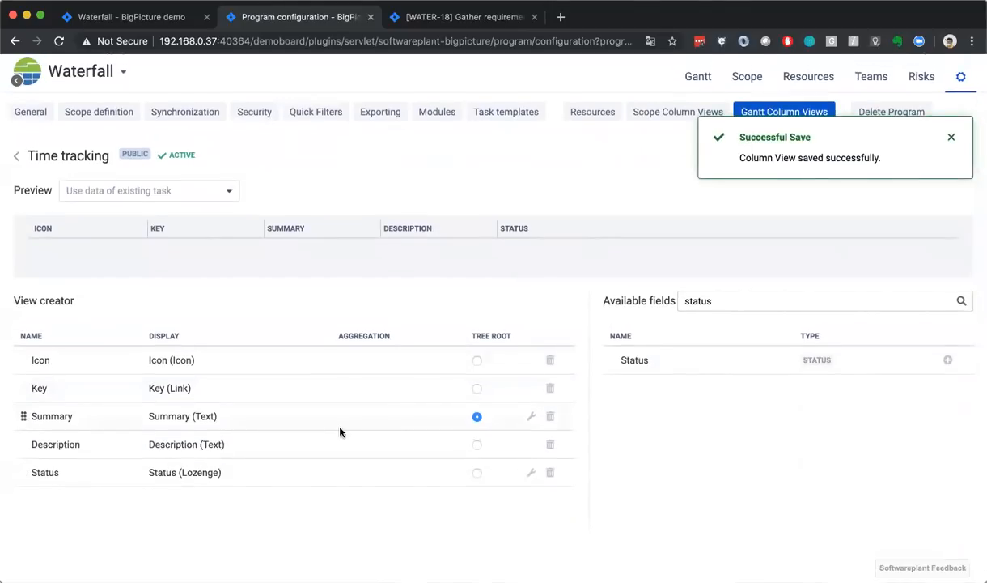
Return to the Waterfall Gantt, reload it to apply the edited column view, and widen the Summary column
scroll(357, 396, up, 2)
key(ctrl+shift+Tab)
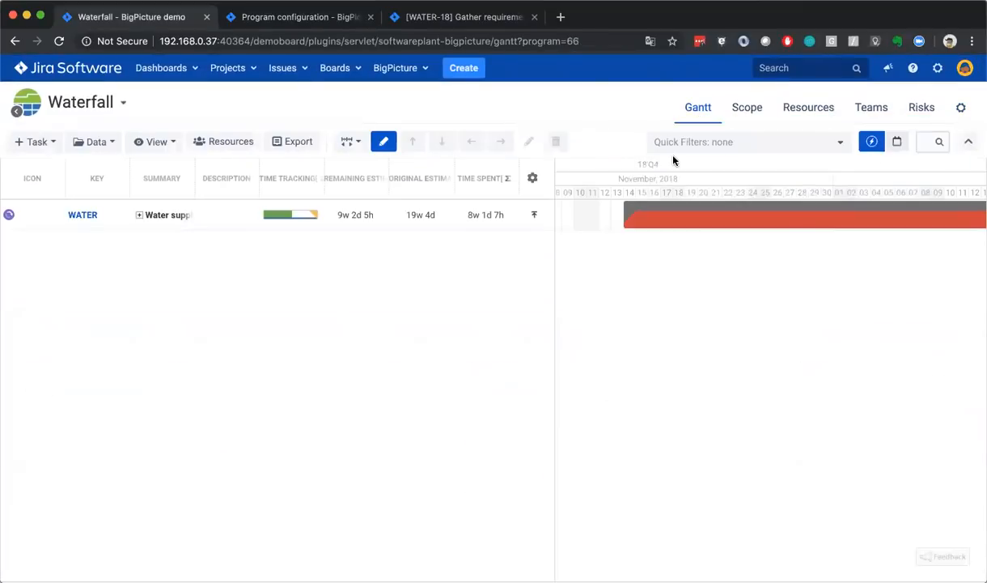
key(super+r)
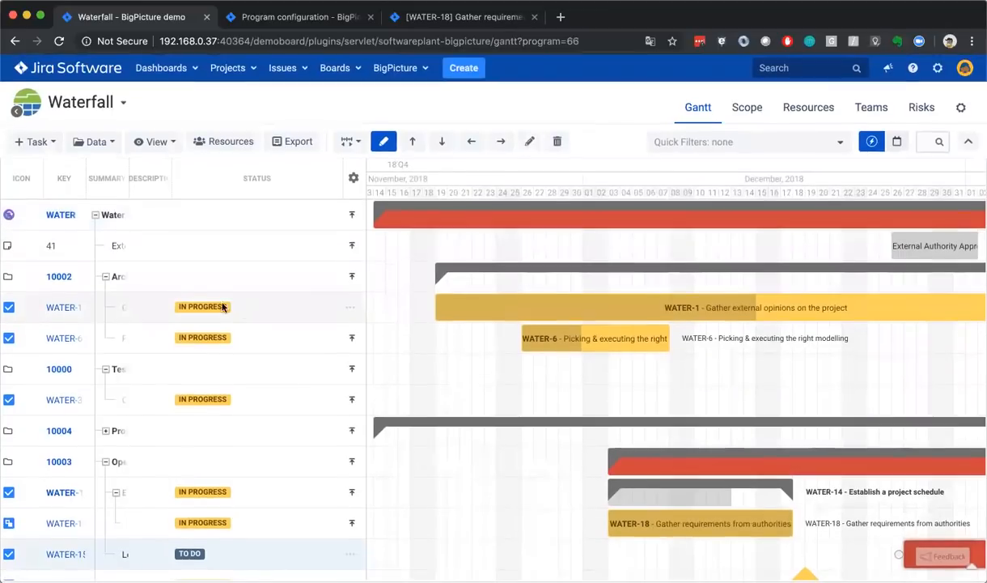
drag(140, 166, 250, 177)
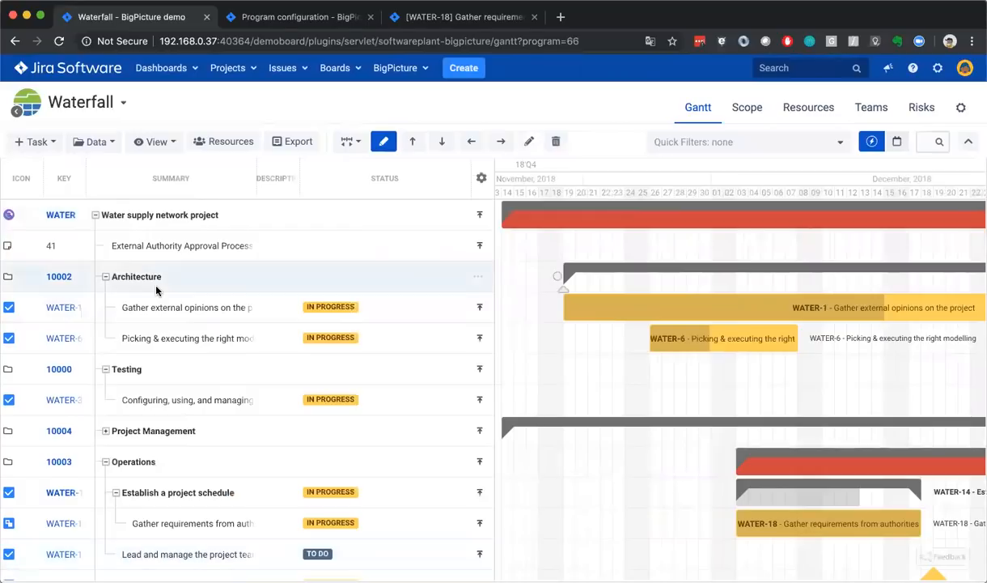
Collapse the Architecture and Testing folders in the Waterfall task tree
click(105, 277)
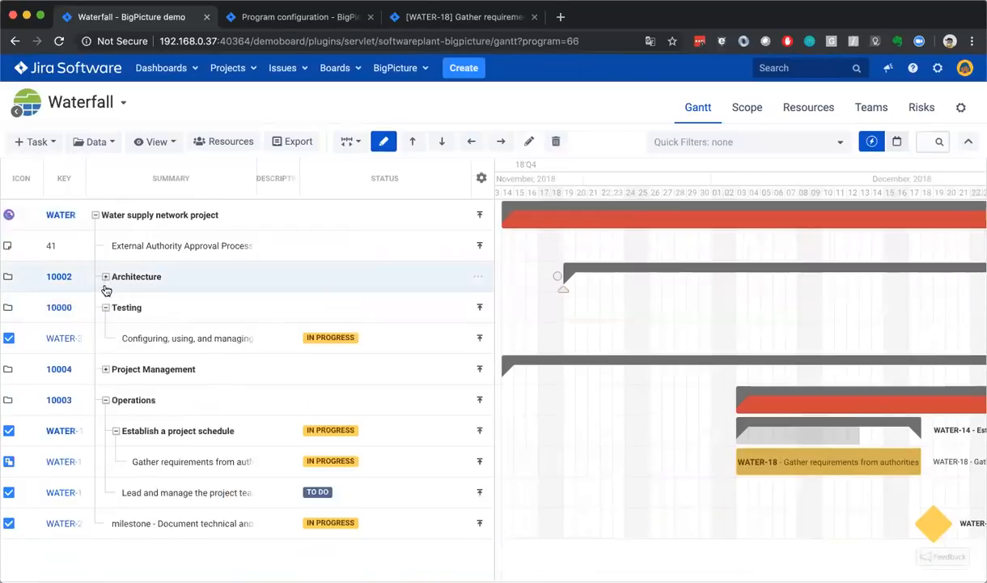
click(105, 308)
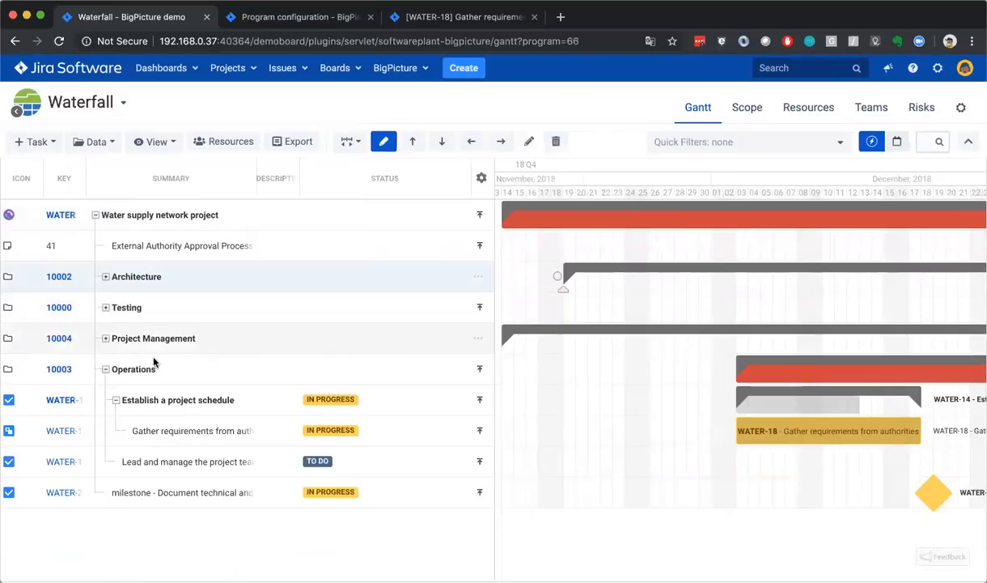
Set the Status field's aggregation in the Time tracking column view to Children status categories and save the view
key(ctrl+Tab)
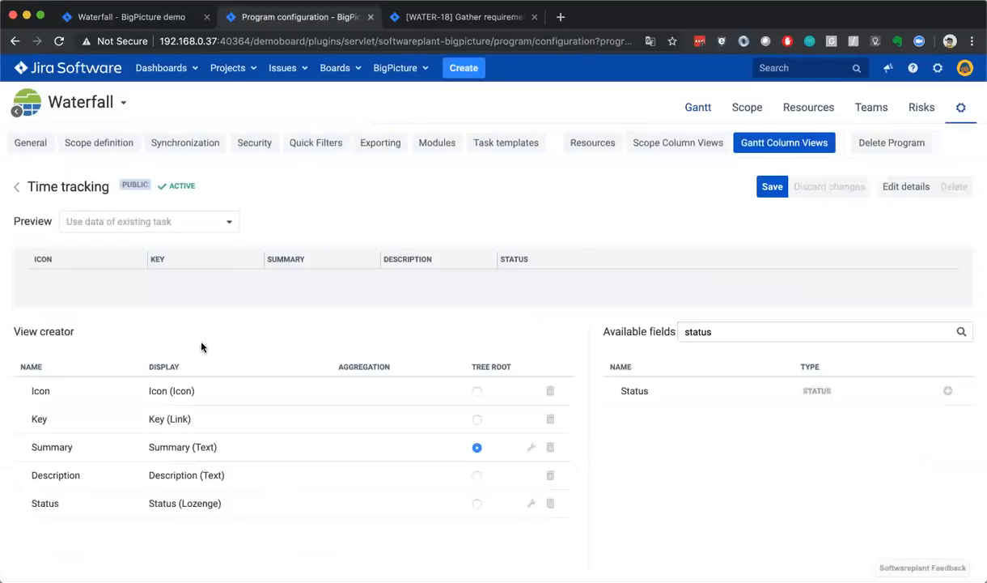
scroll(243, 348, down, 2)
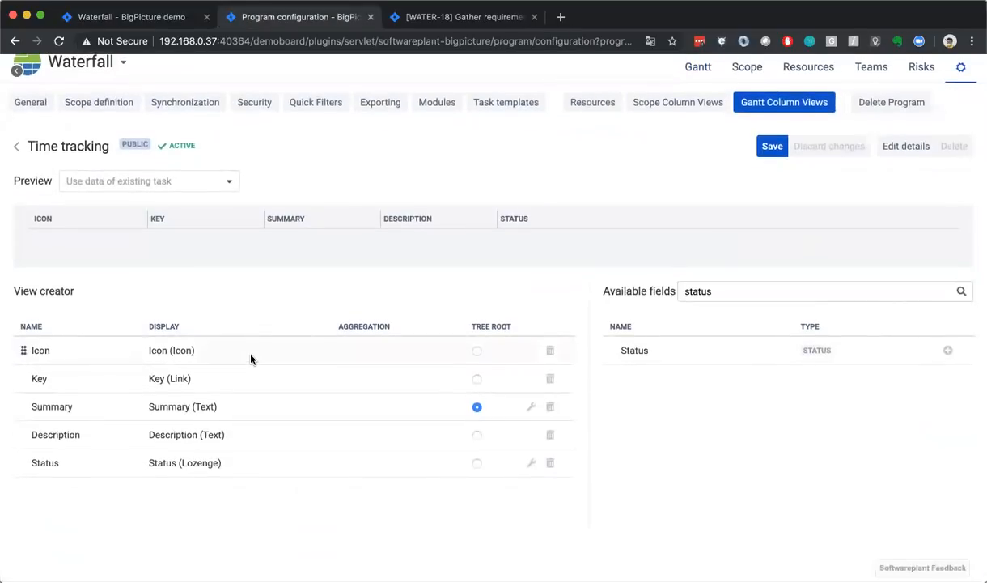
click(532, 464)
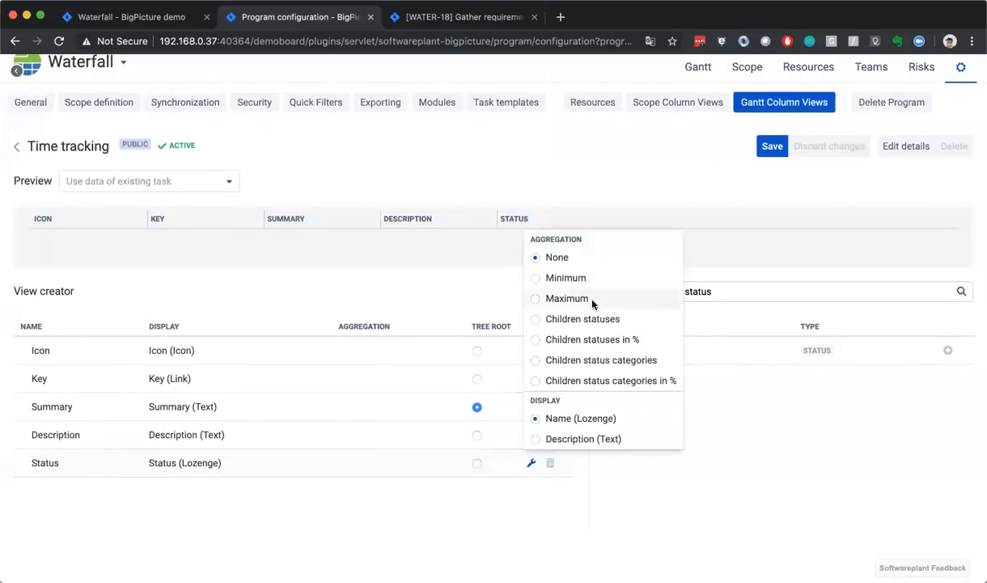
click(591, 361)
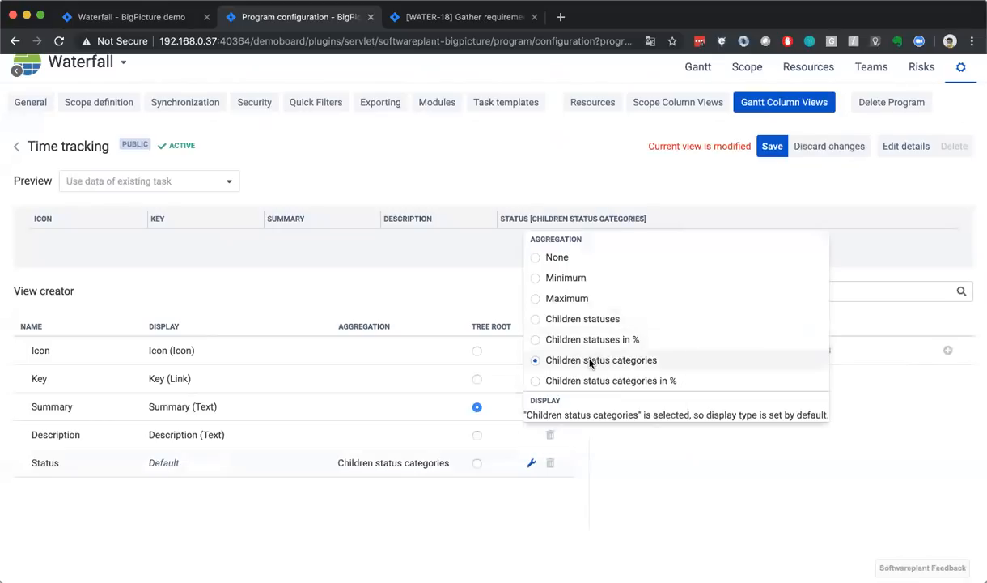
click(658, 179)
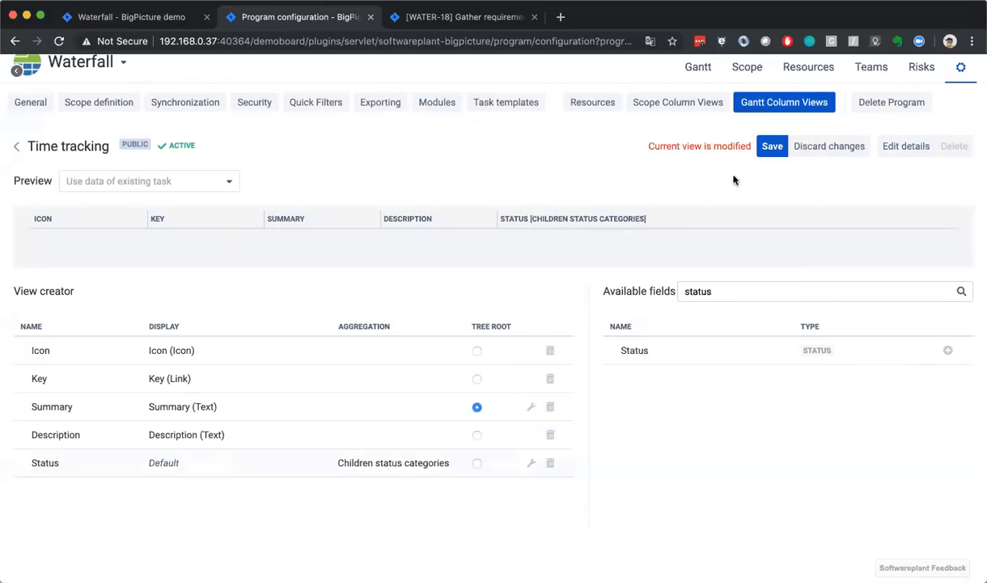
click(768, 149)
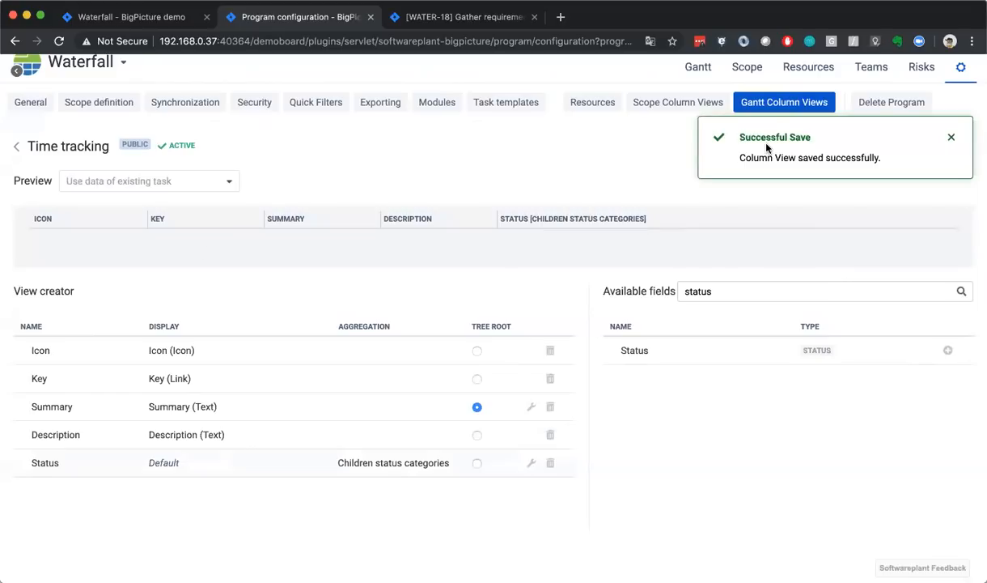
Return to the Waterfall Gantt, select the External Authority Approval Process task and review the options for creating tasks and sub-tasks
click(156, 18)
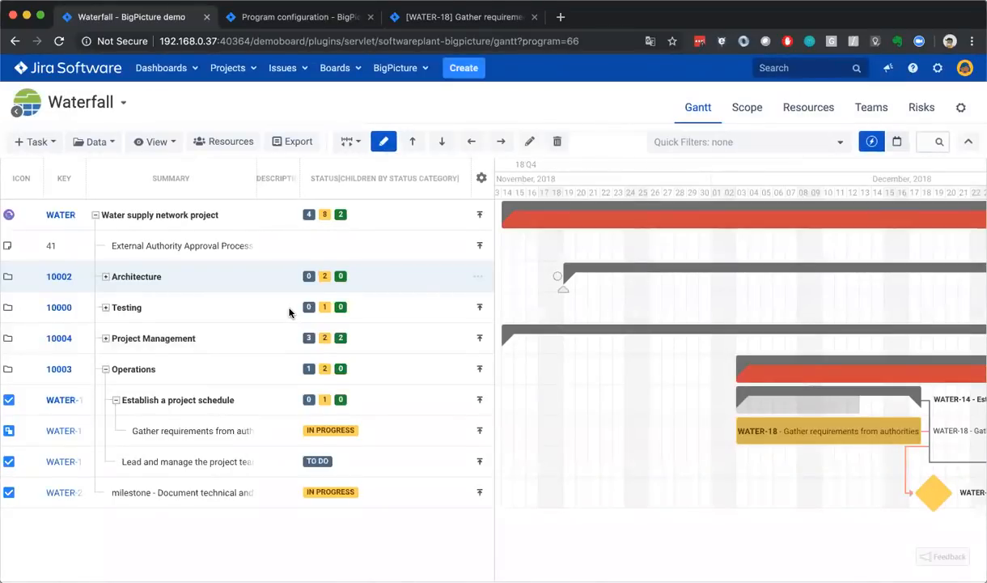
click(362, 249)
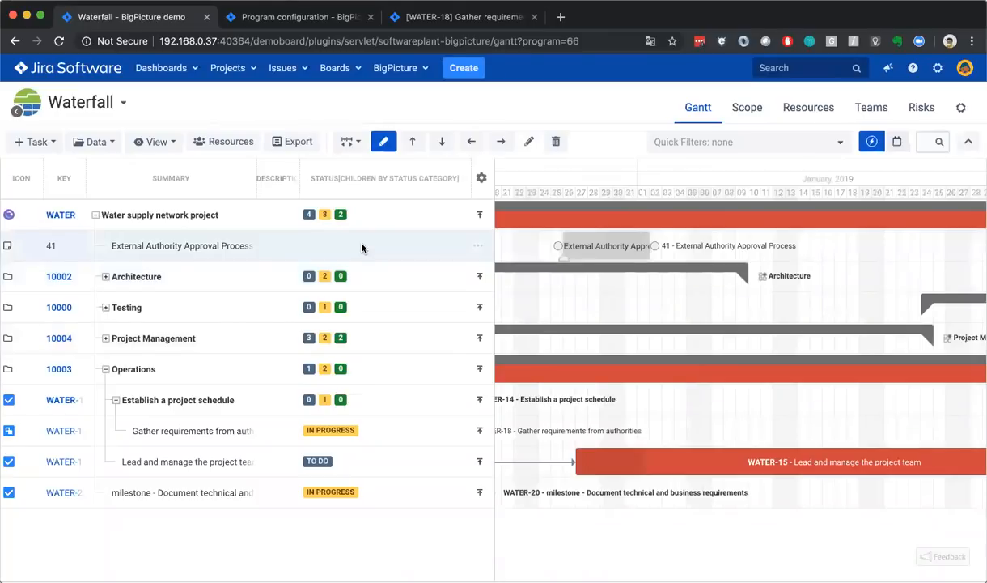
mouse_move(340, 217)
click(39, 143)
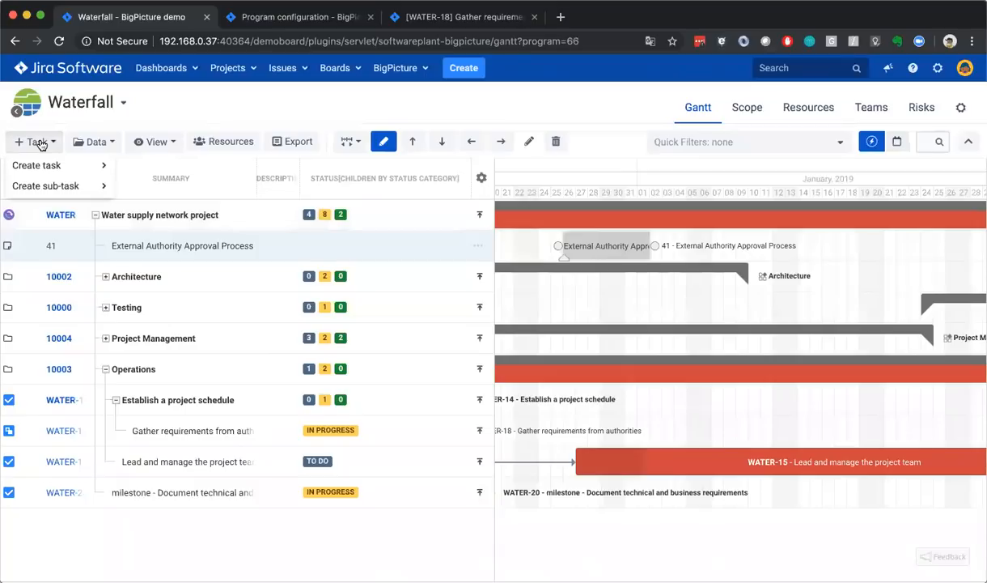
mouse_move(81, 167)
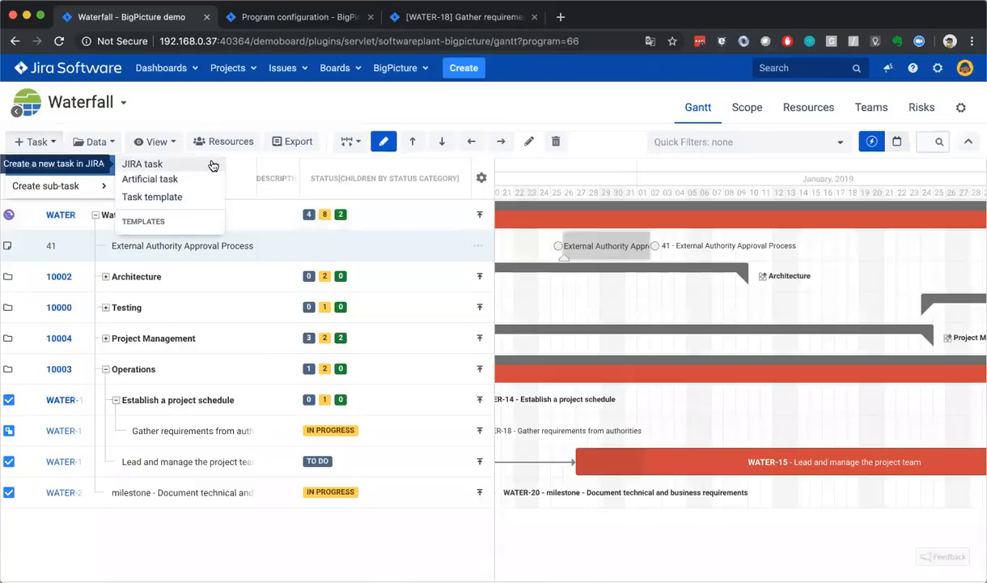
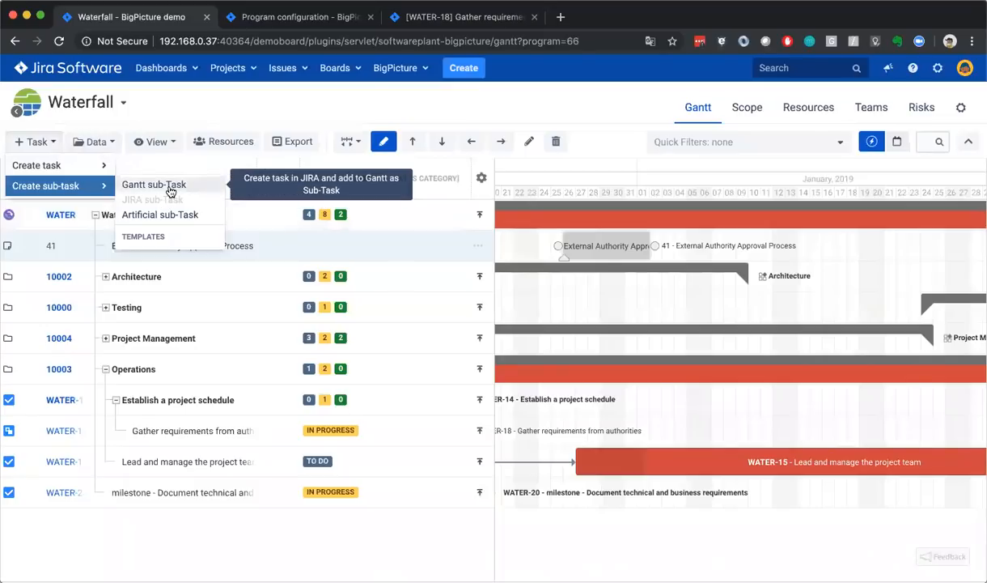
Try to organize the tasks A-Z by Summary, and expand the Architecture and Testing folders
click(107, 141)
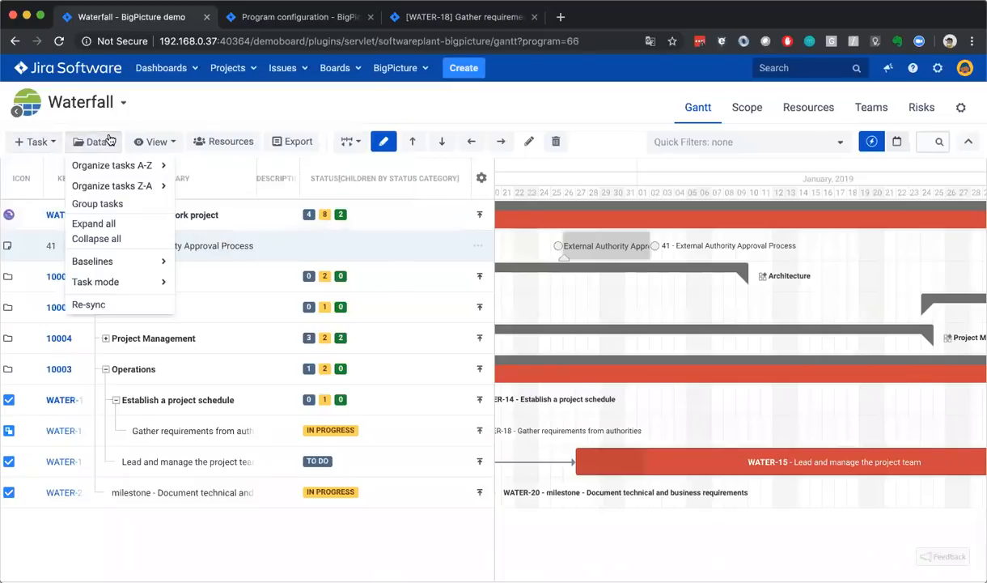
mouse_move(150, 165)
click(199, 196)
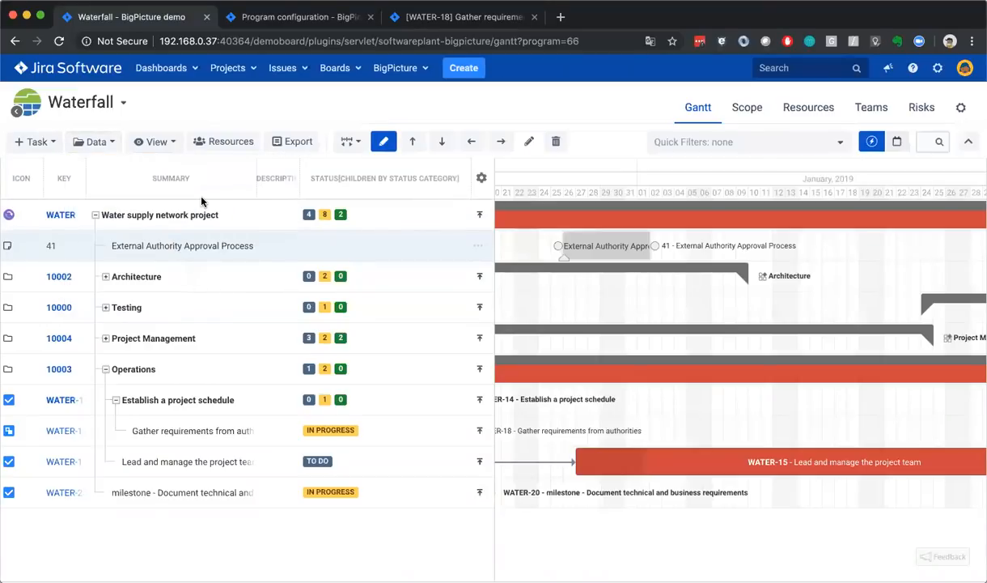
click(105, 276)
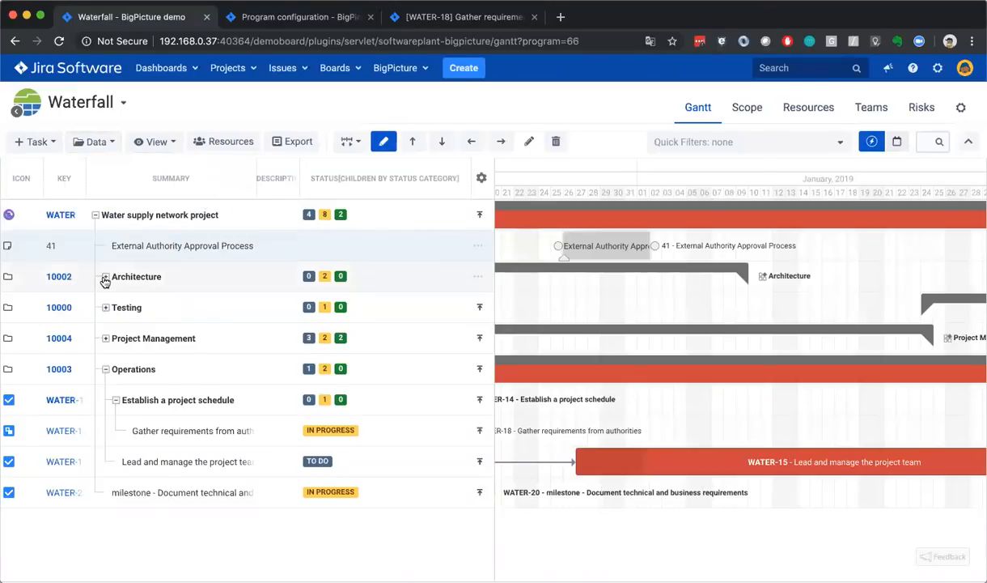
click(106, 369)
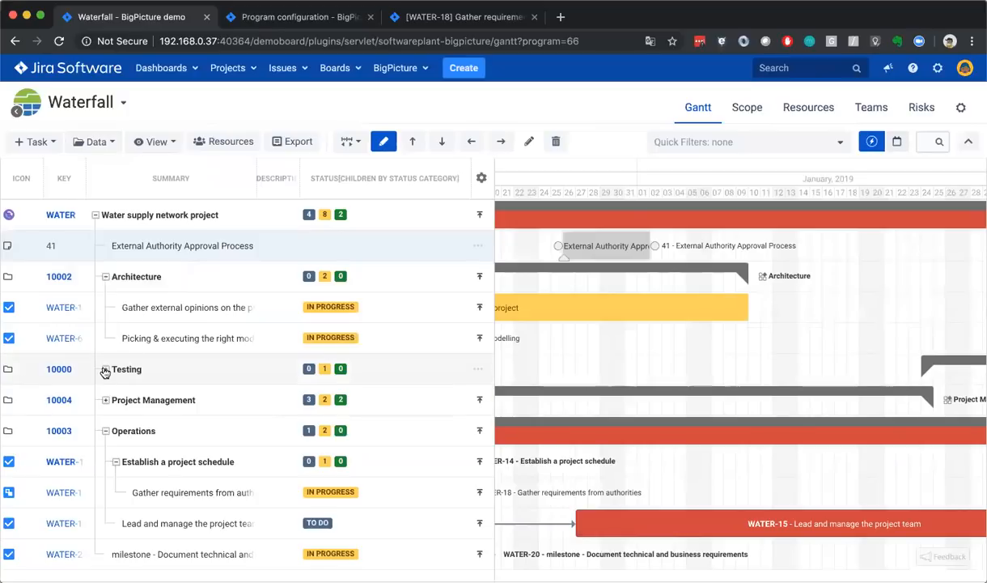
Group the Gantt tasks by Status[Children by status category]
click(107, 146)
mouse_move(119, 171)
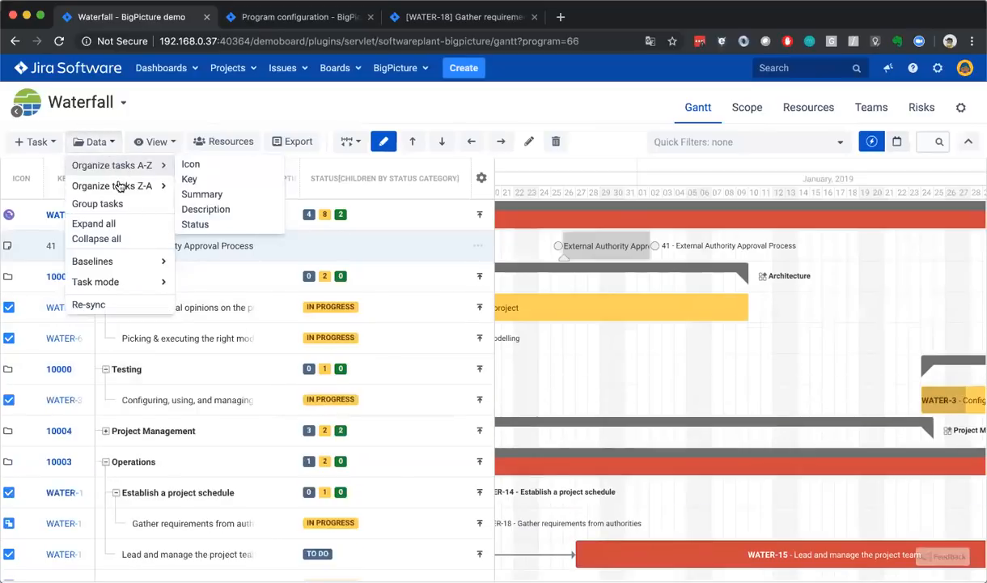
click(122, 204)
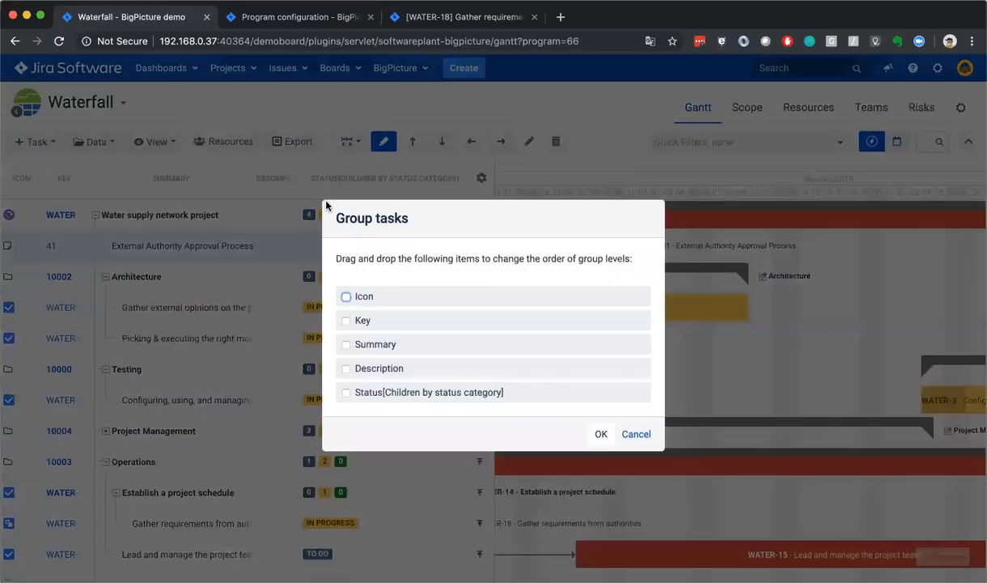
click(347, 392)
click(601, 434)
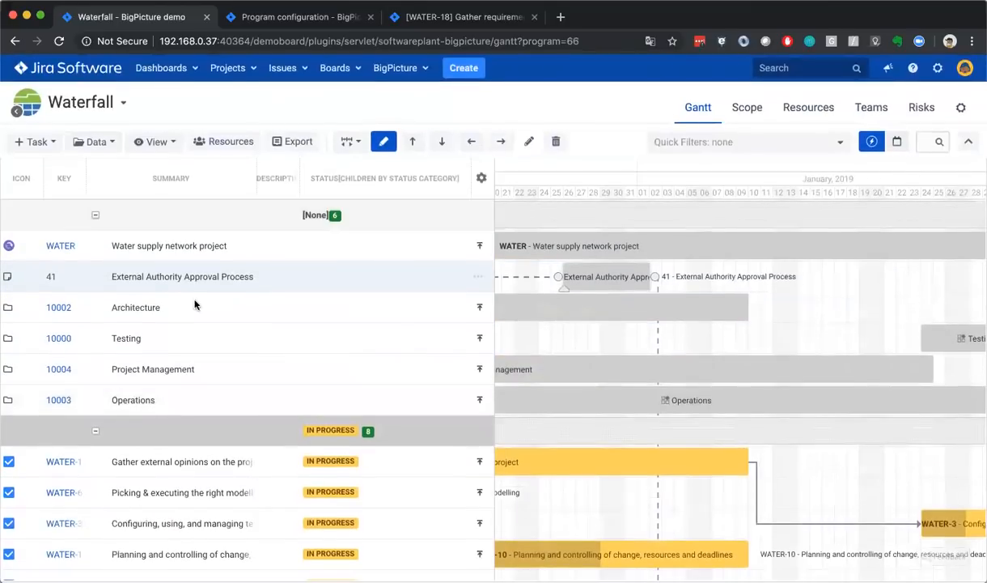
Collapse the None, In Progress, Done and To Do status groups
click(95, 216)
click(95, 246)
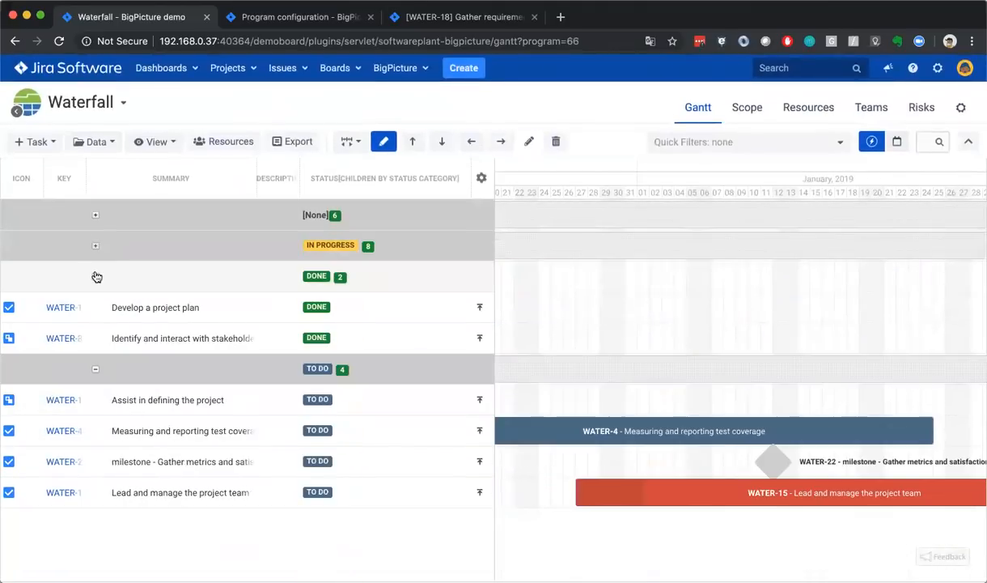
click(96, 276)
click(96, 307)
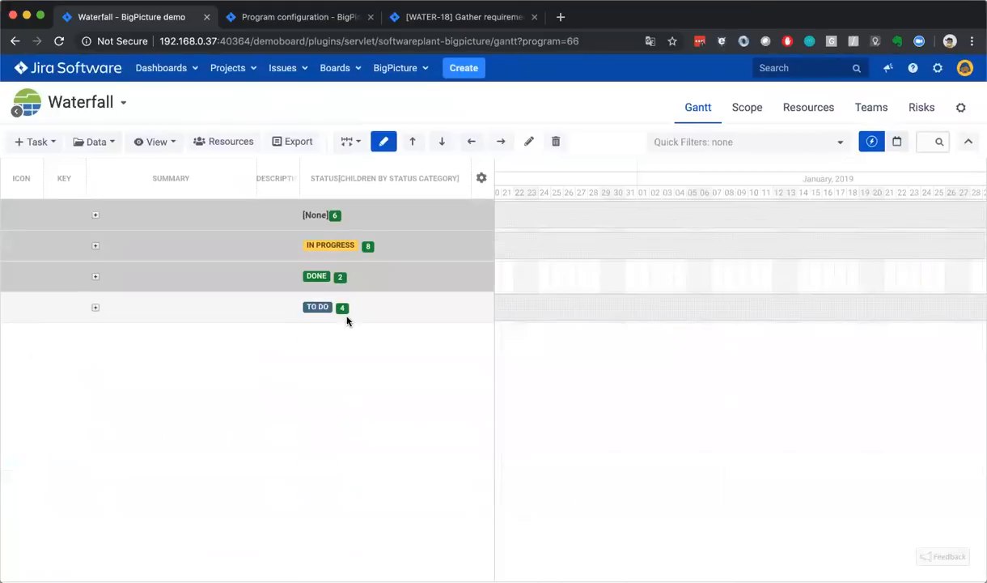
Expand and collapse the In Progress, Done and To Do groups in turn, showing the Develop a project plan task on the timeline
click(95, 246)
click(95, 247)
click(96, 277)
click(96, 278)
click(95, 308)
click(96, 308)
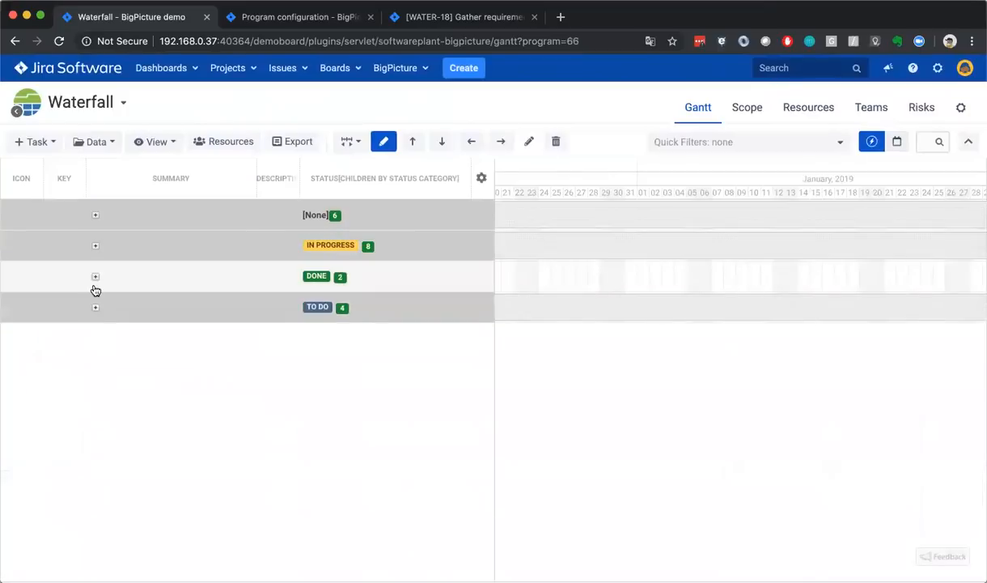
click(96, 277)
click(241, 304)
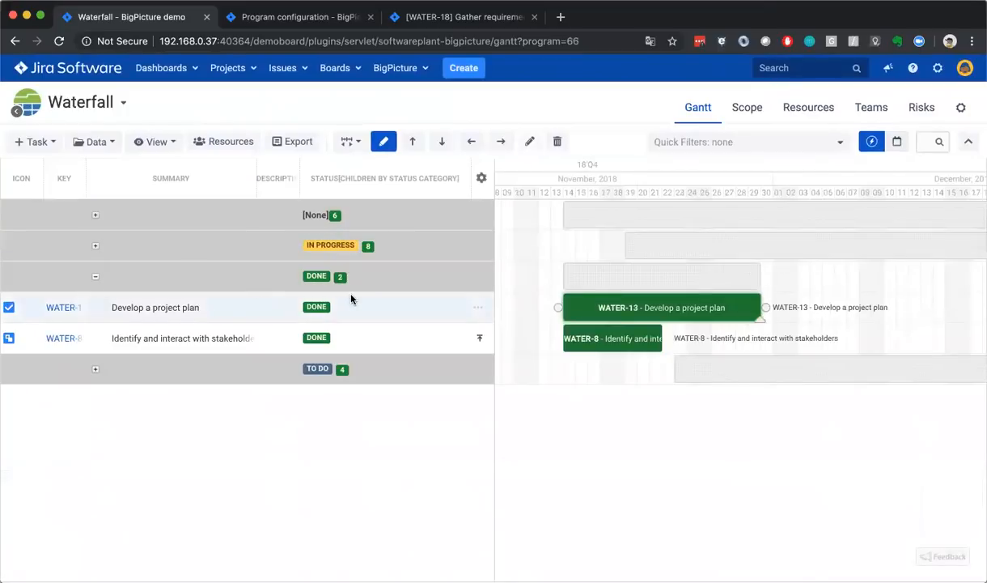
click(96, 277)
Expand the In Progress group, select Gather external opinions on the project and examine the group's tasks along the timeline
click(95, 245)
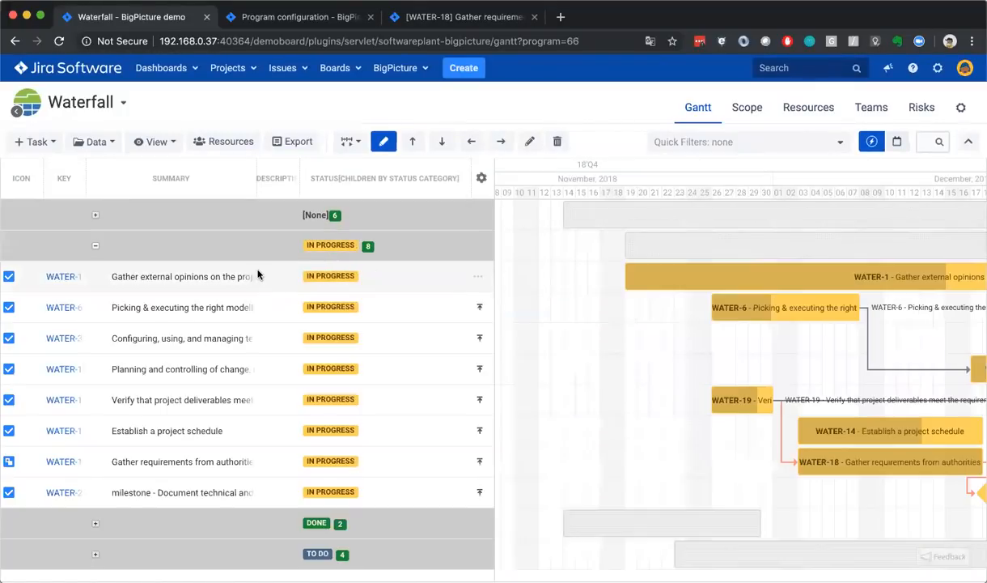
click(258, 274)
scroll(649, 389, right, 10)
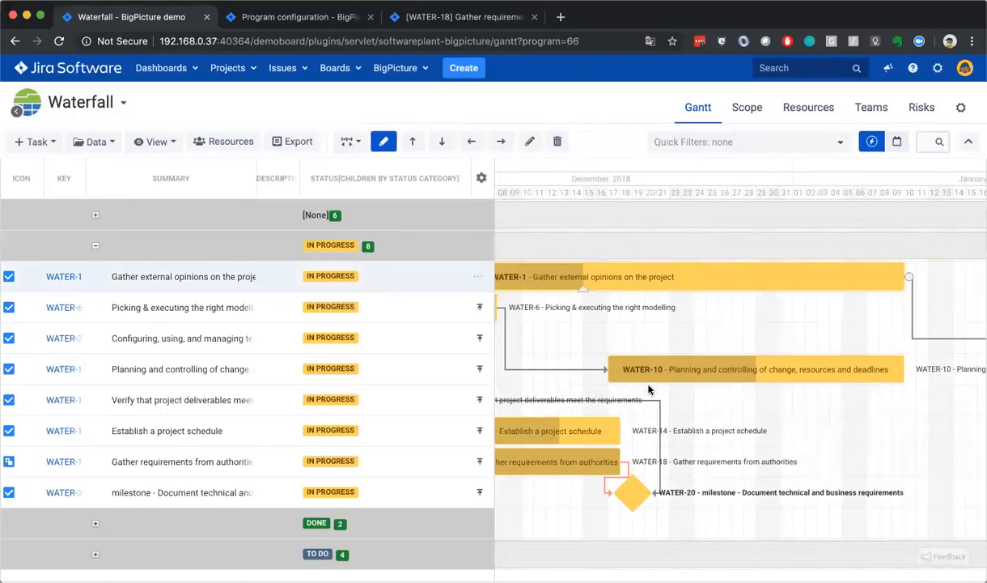
scroll(648, 389, left, 10)
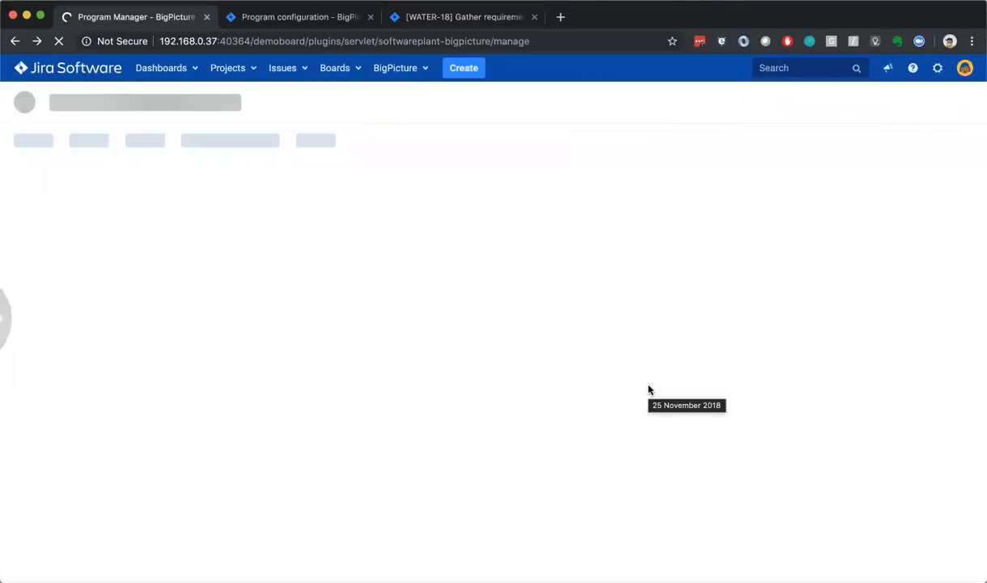
scroll(648, 389, right, 5)
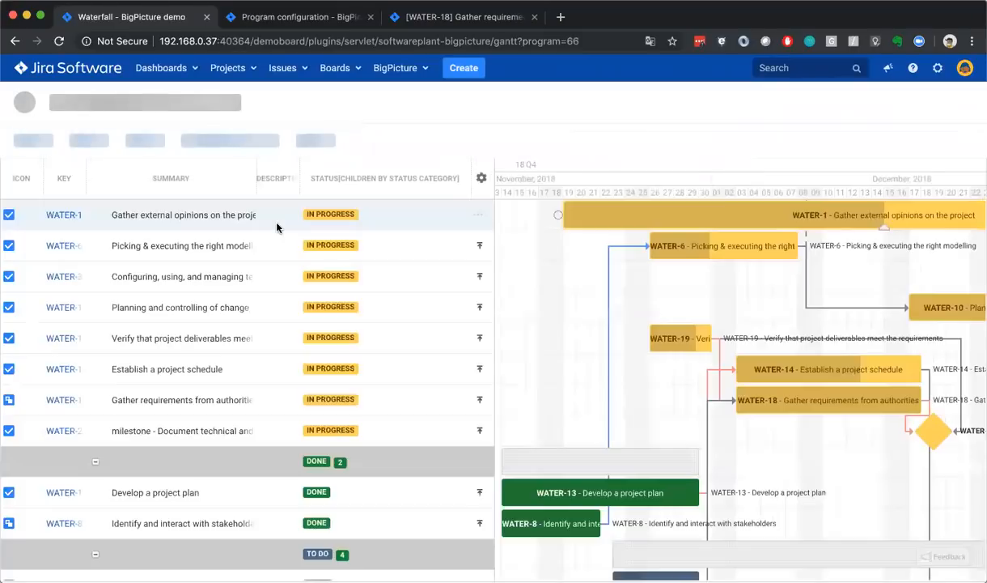
Collapse all status groups and remove the Status grouping from the Gantt tasks
click(95, 143)
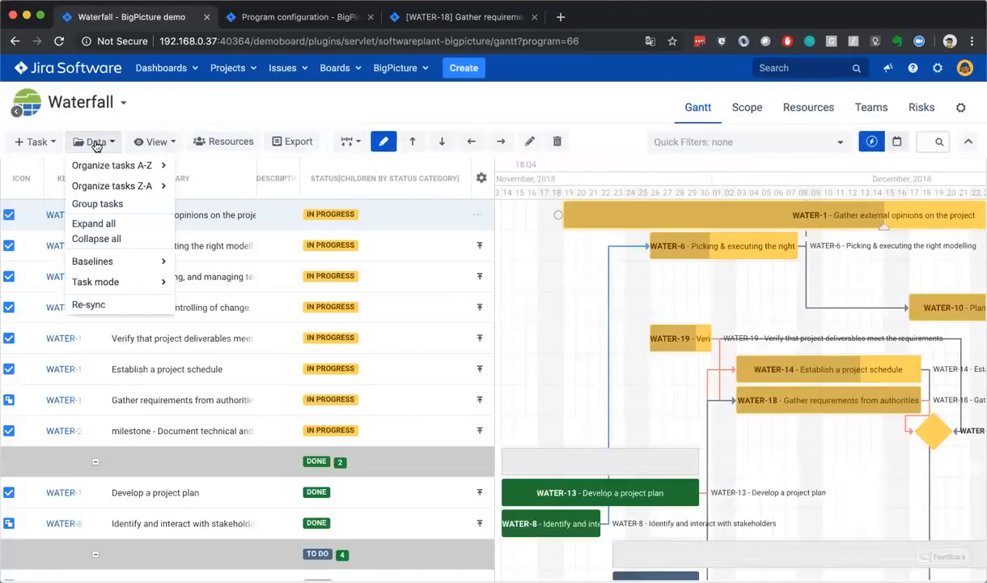
click(96, 239)
click(107, 143)
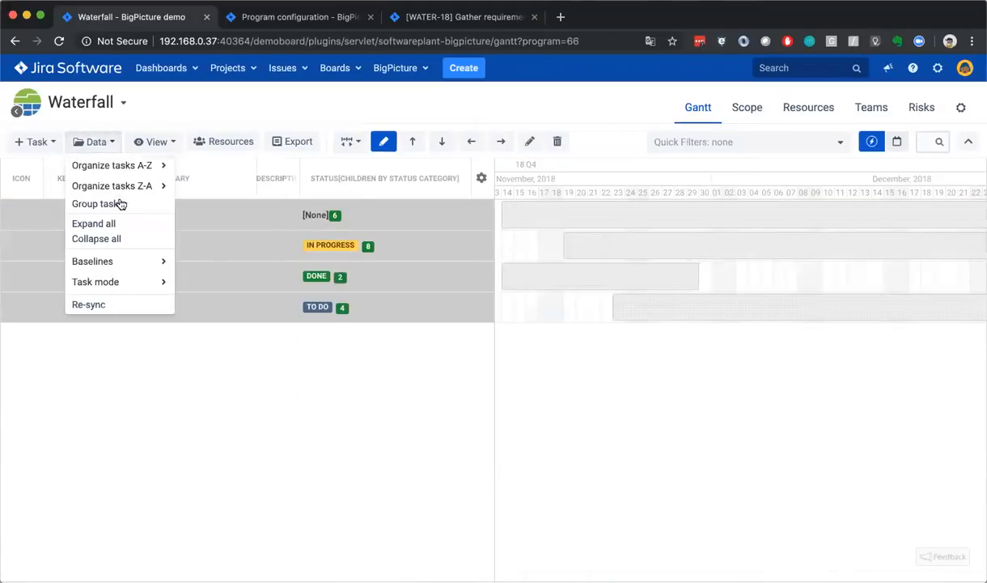
click(97, 204)
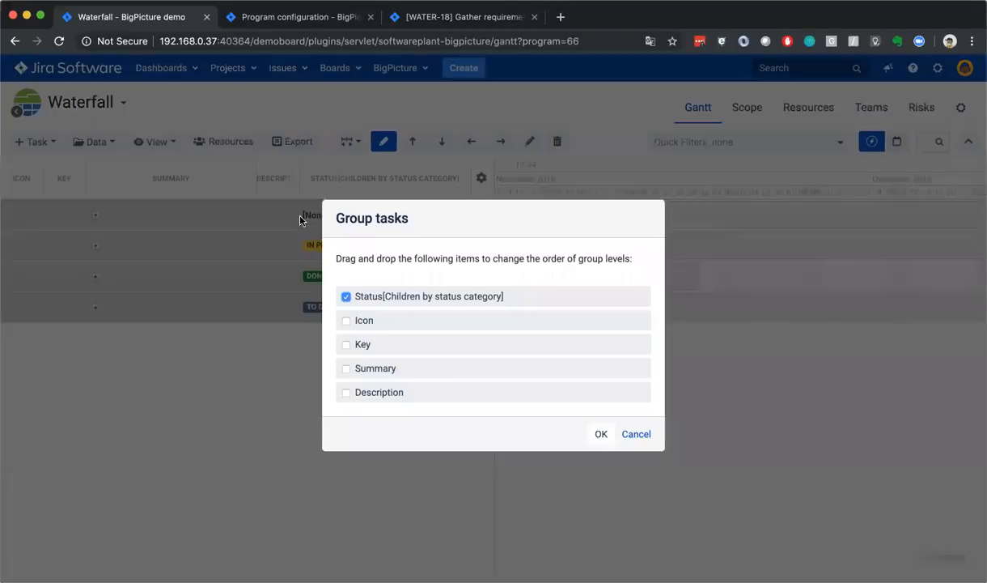
click(346, 296)
click(601, 434)
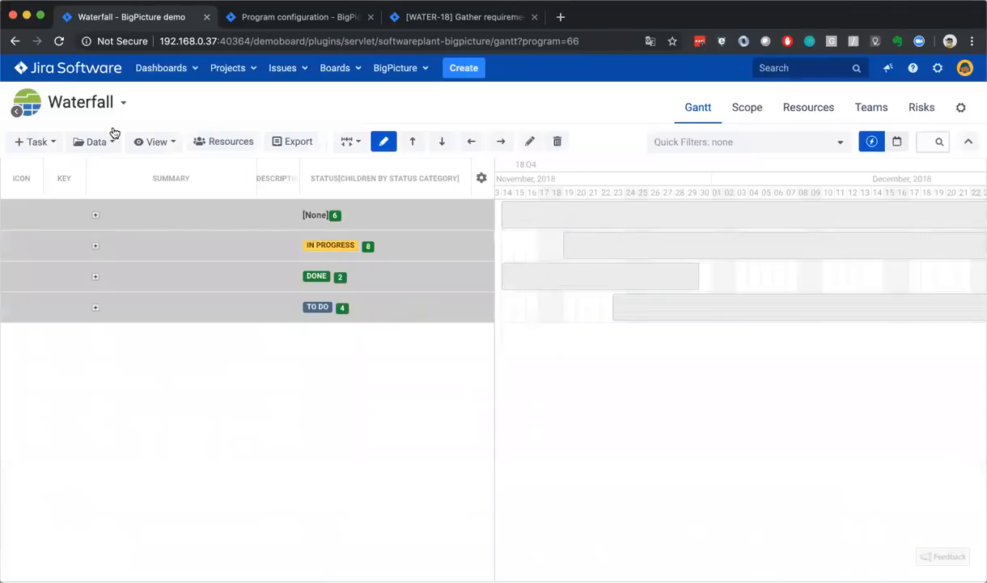
Switch the Gantt to the column view with Status, Reporter, Assignee and Time Tracking columns
click(113, 142)
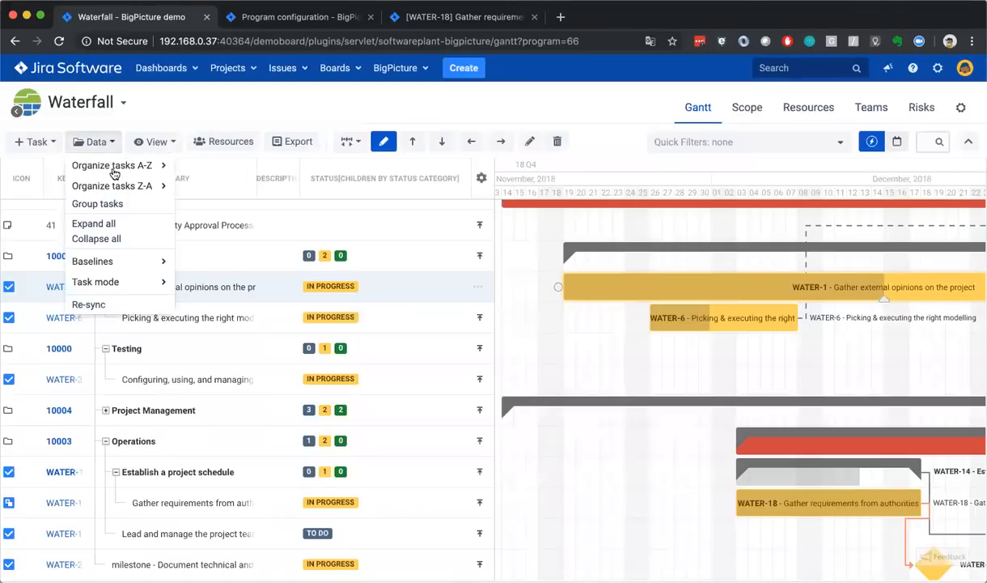
click(158, 142)
mouse_move(180, 165)
click(289, 189)
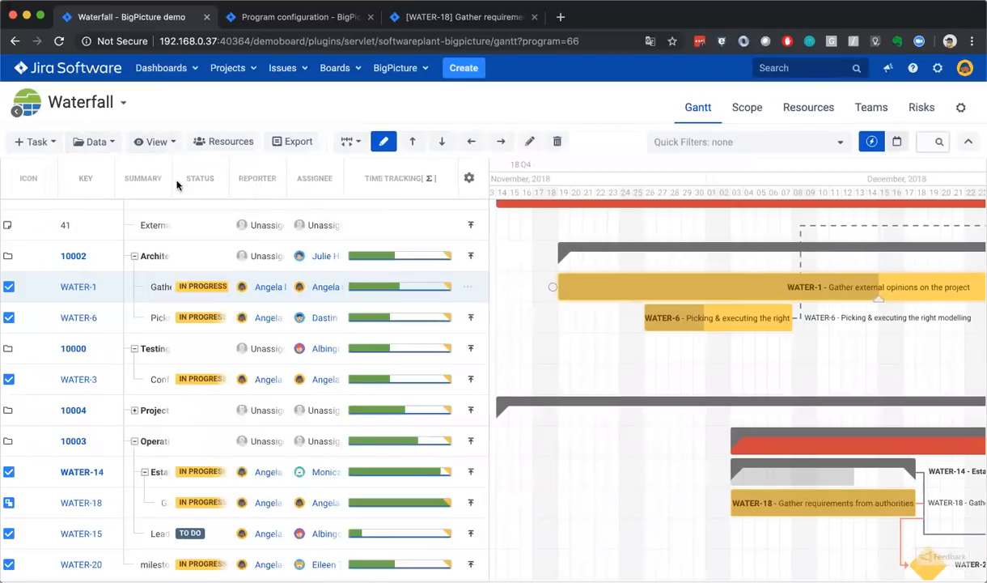
Group the Gantt tasks by Status as the first level and Assignee as the second level
click(94, 141)
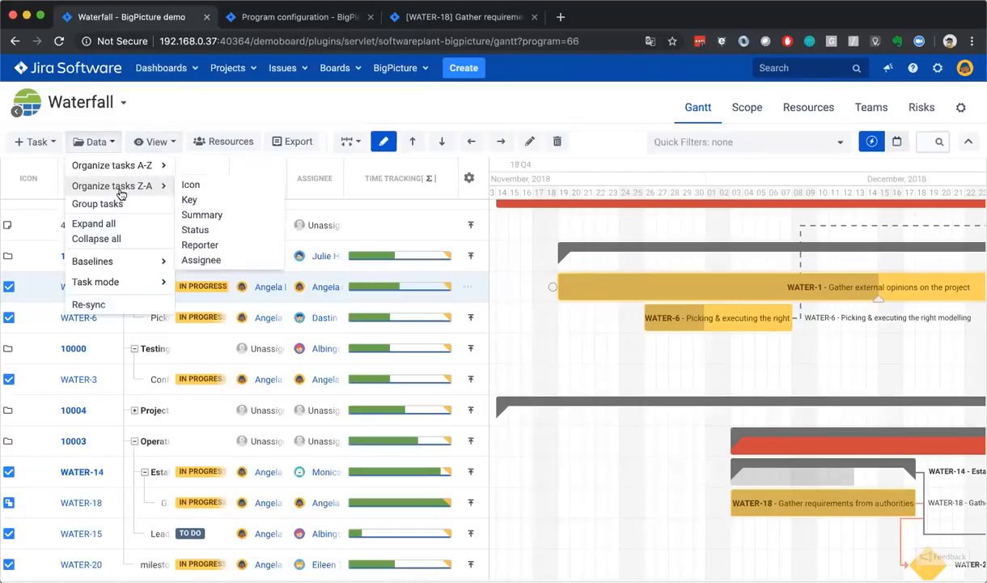
click(135, 210)
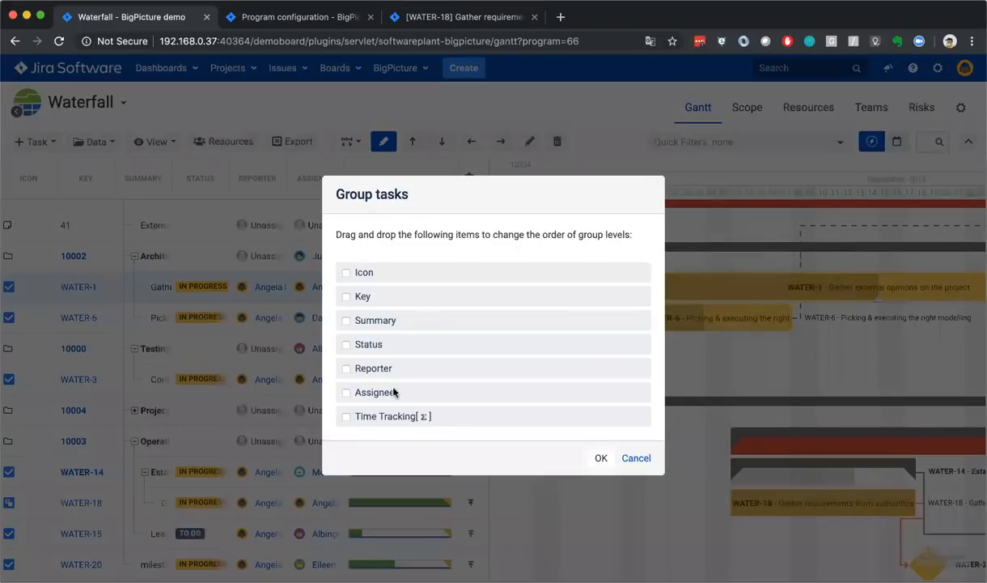
click(344, 346)
drag(379, 349, 377, 272)
drag(377, 399, 371, 296)
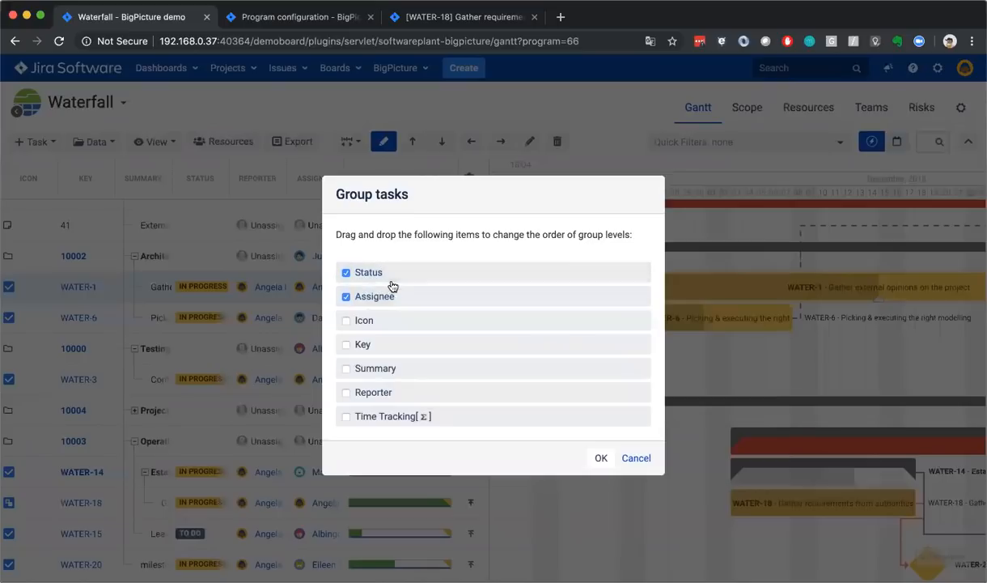
click(600, 458)
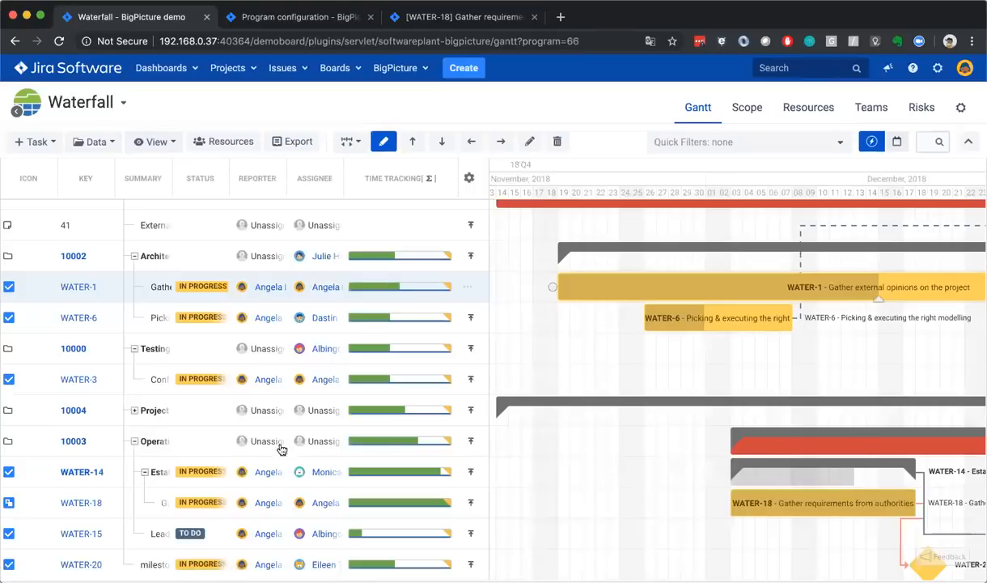
Collapse all groups, then expand In Progress and several of its assignee subgroups to examine the tasks of each assignee
click(113, 143)
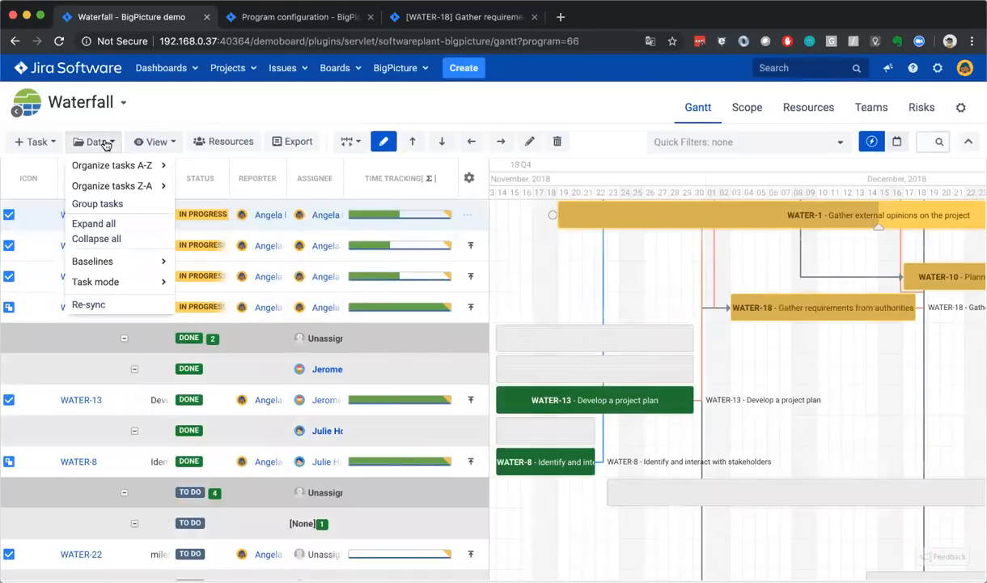
click(113, 236)
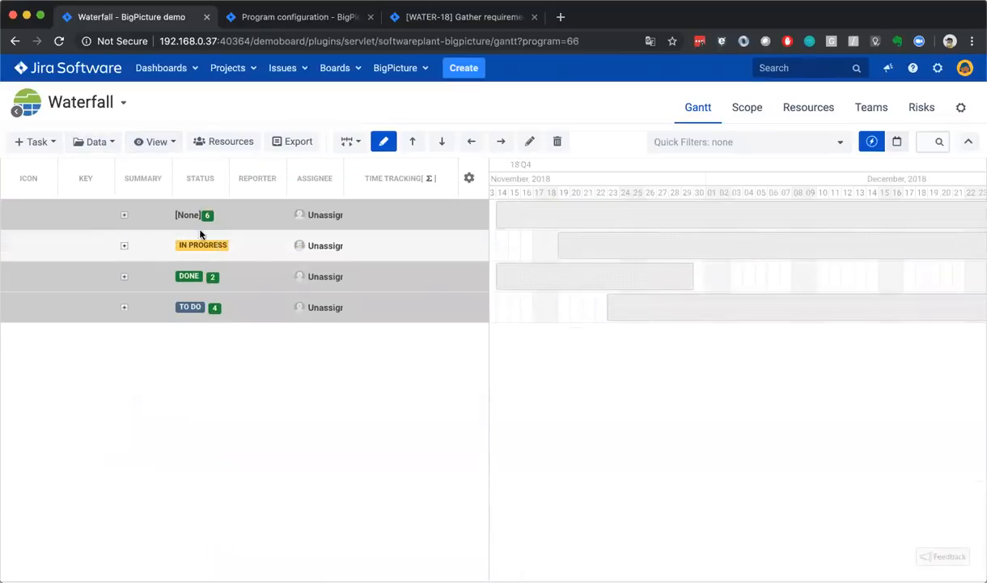
click(124, 246)
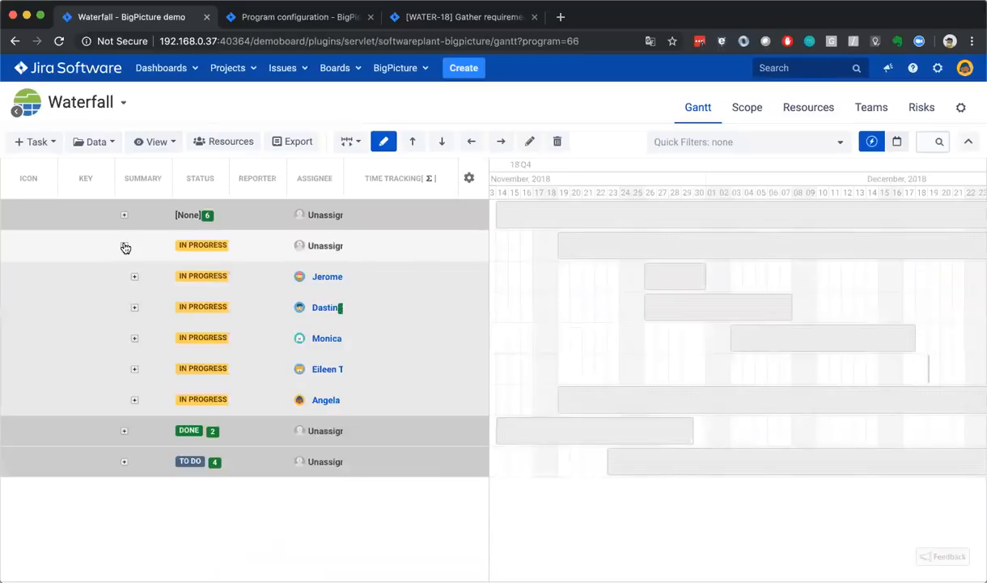
click(135, 308)
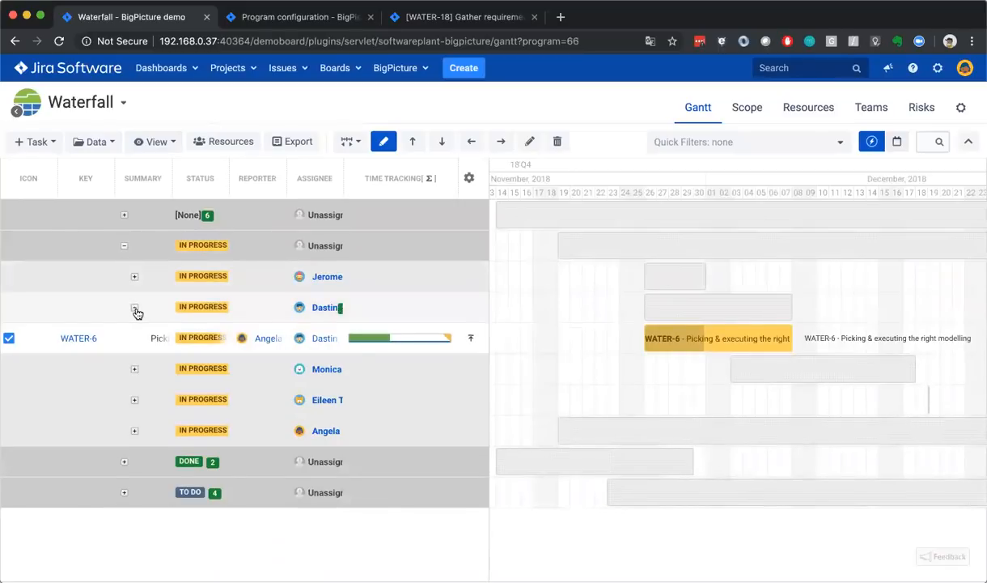
click(134, 399)
click(134, 460)
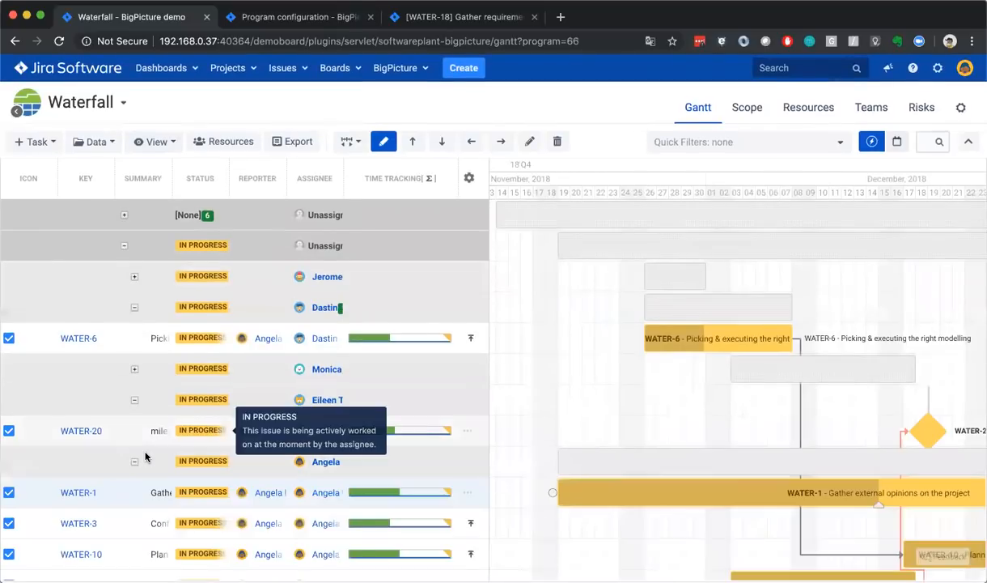
scroll(148, 457, down, 1)
scroll(236, 404, up, 1)
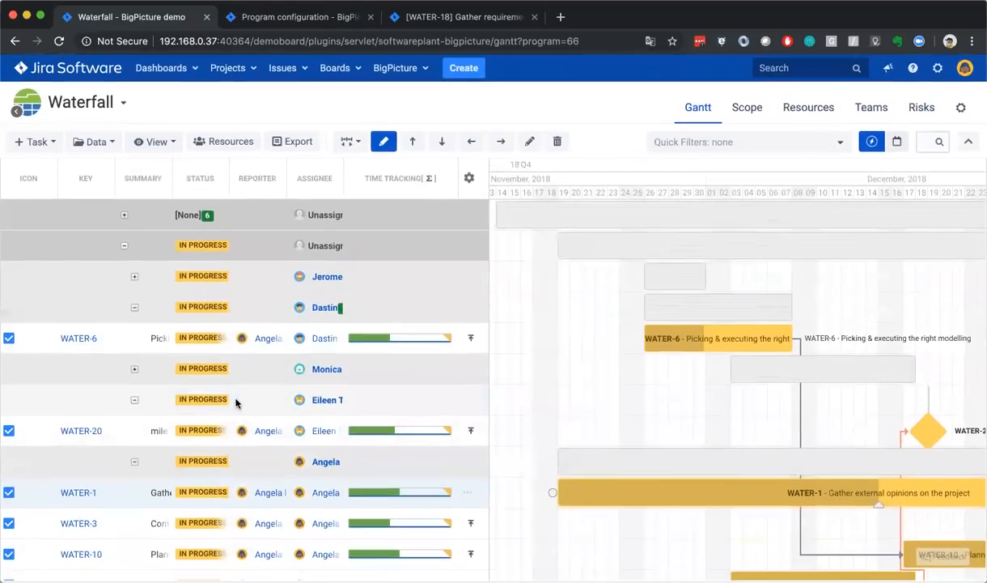
scroll(238, 408, down, 1)
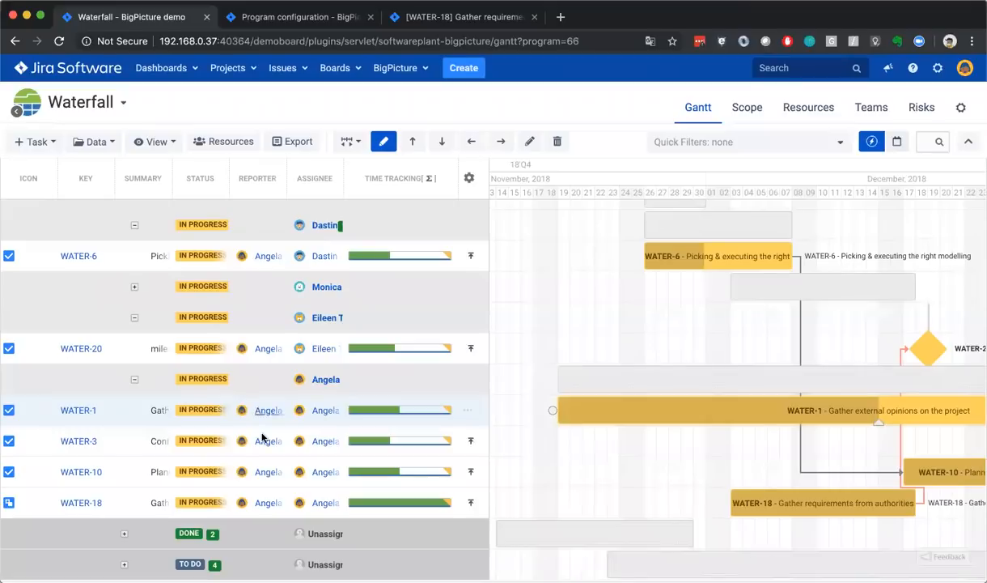
scroll(249, 410, up, 1)
Collapse the In Progress group and expand To Do and its subgroup without an assignee
click(123, 246)
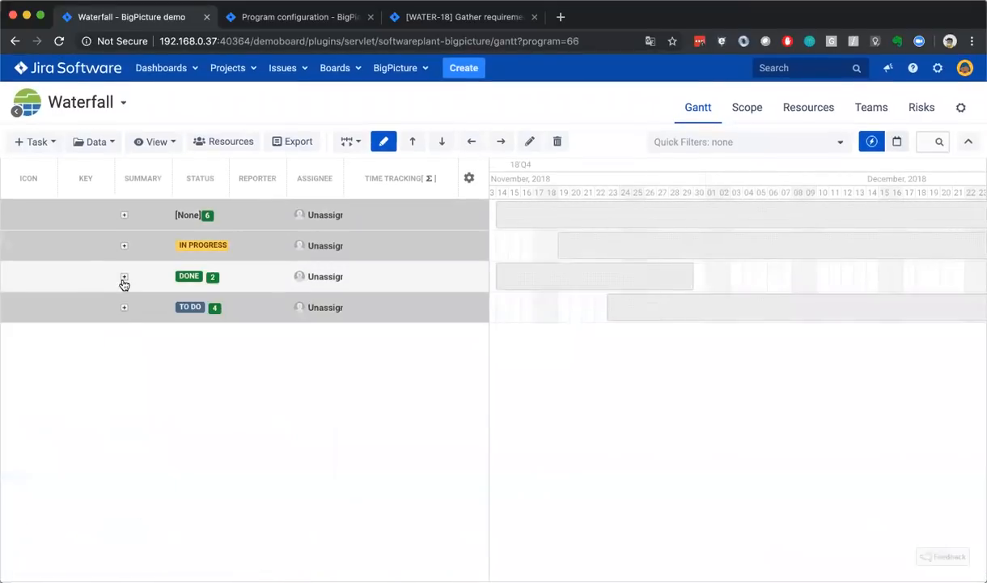
click(124, 308)
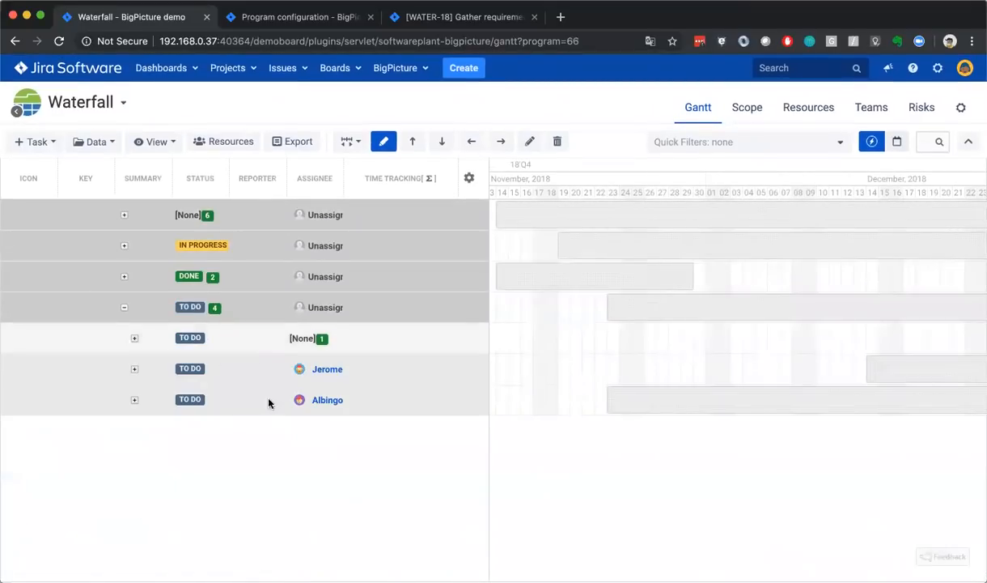
click(134, 338)
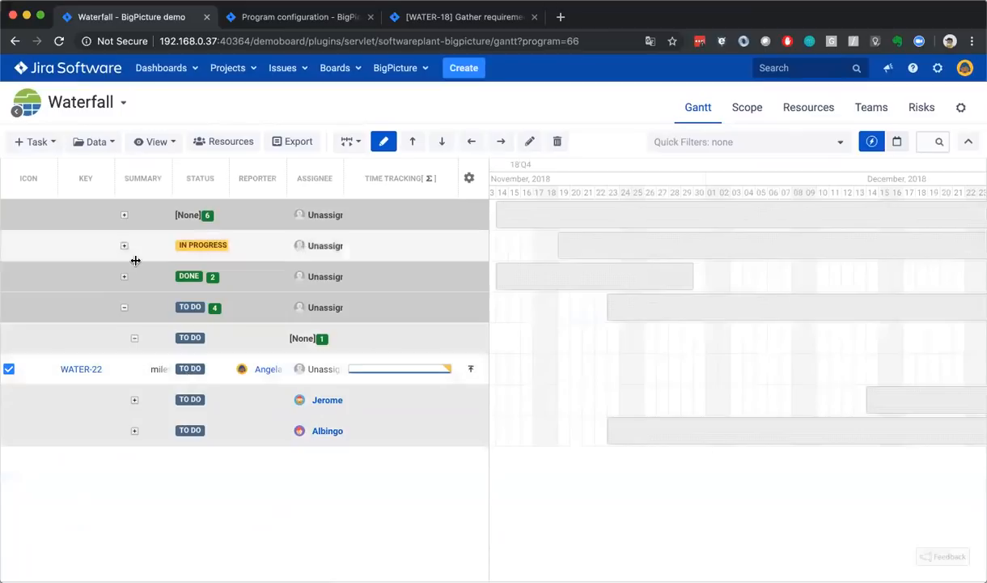
Remove the Status and Assignee grouping from the Gantt tasks
click(95, 142)
click(99, 206)
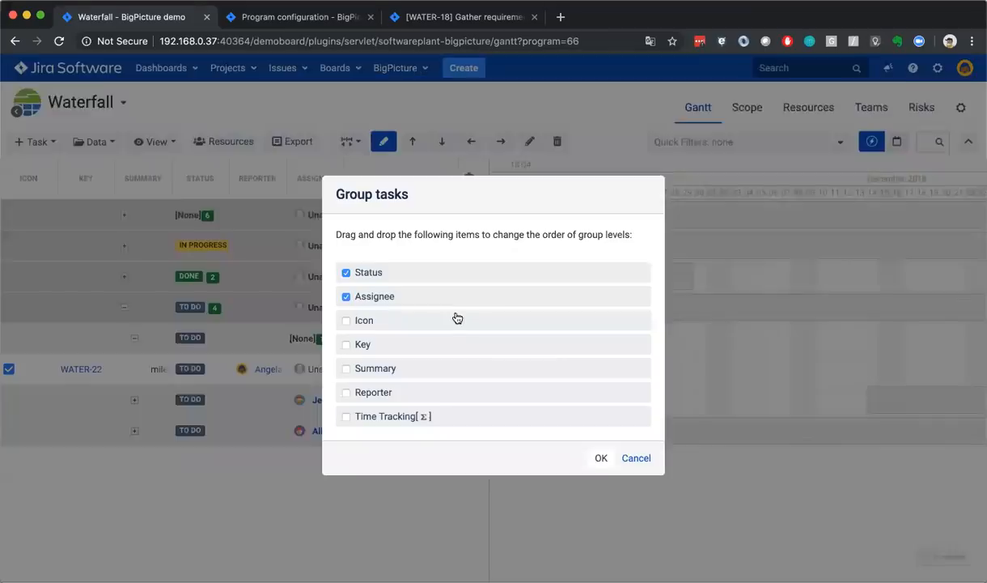
click(346, 297)
click(346, 272)
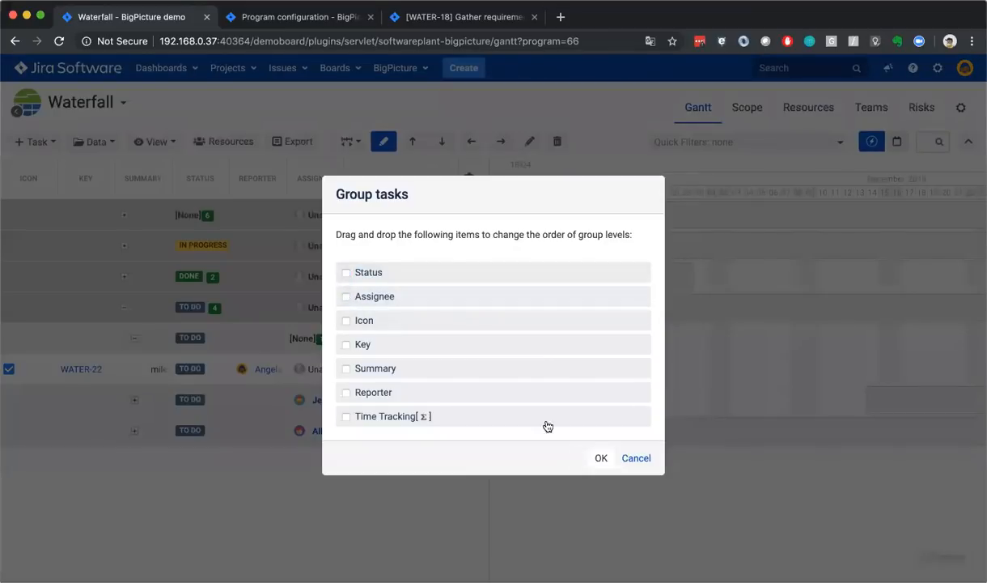
click(601, 459)
Create a baseline of the Waterfall program's current schedule
click(98, 143)
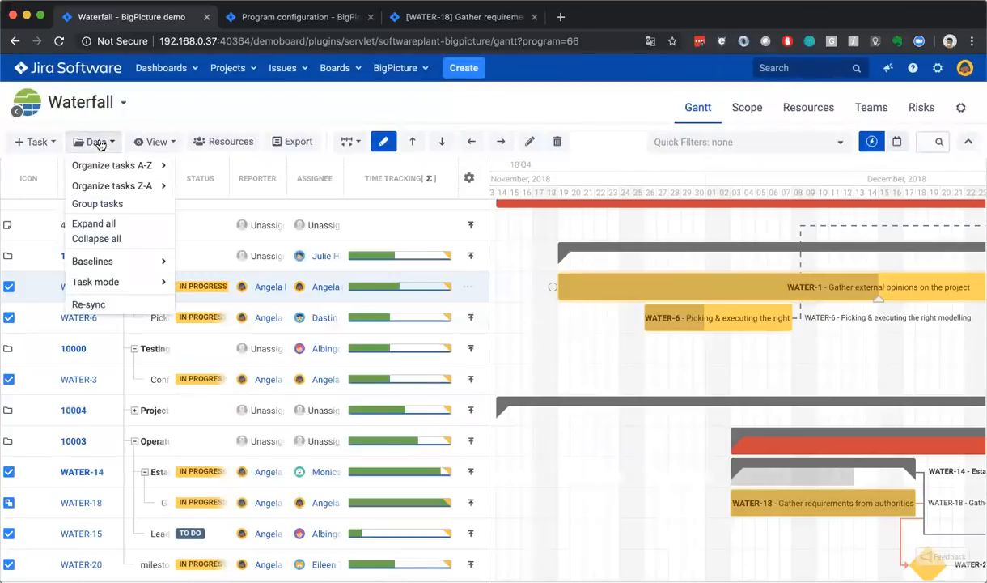
mouse_move(141, 259)
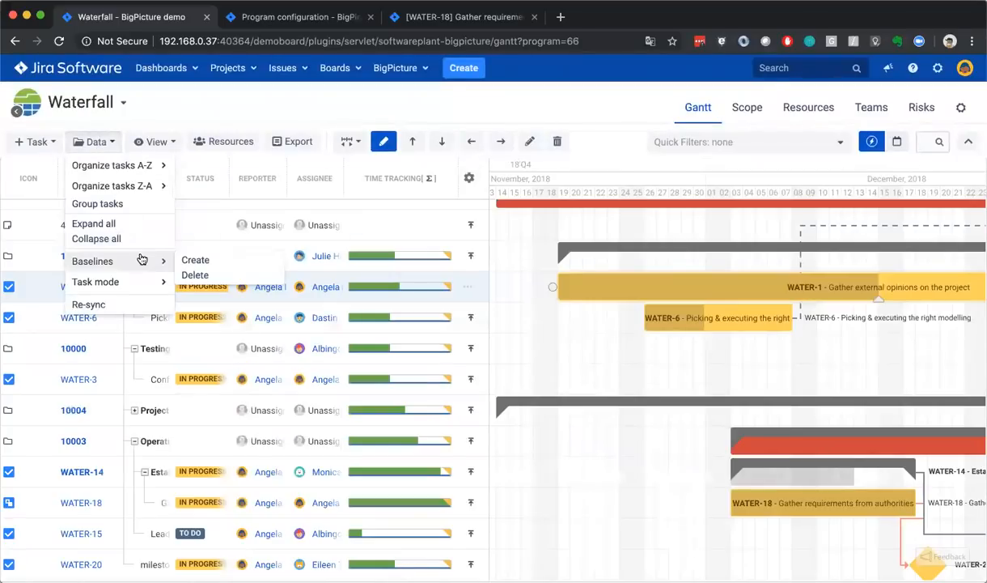
click(195, 261)
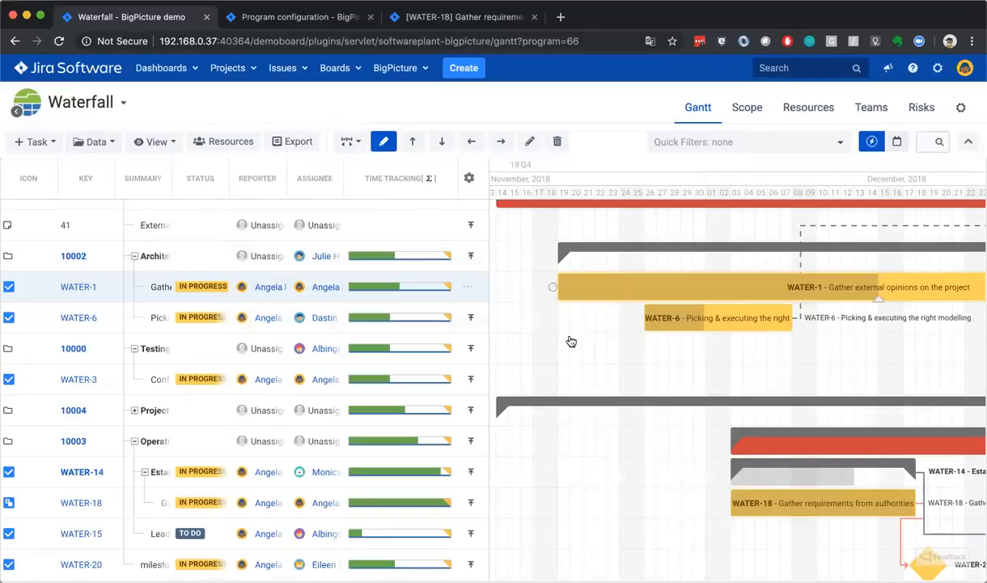
drag(624, 158, 797, 158)
Show the baselines on the Gantt timeline
click(172, 142)
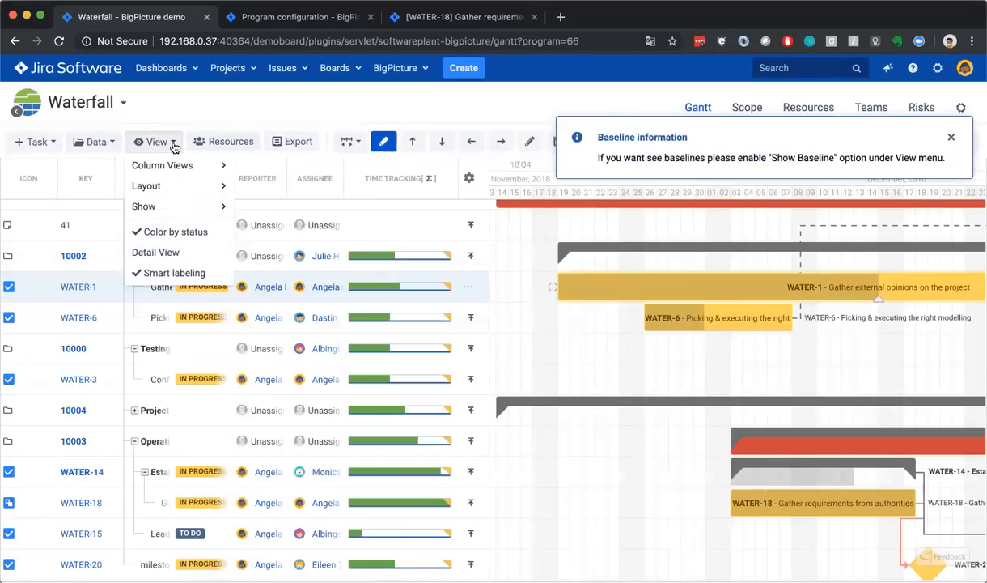
mouse_move(147, 208)
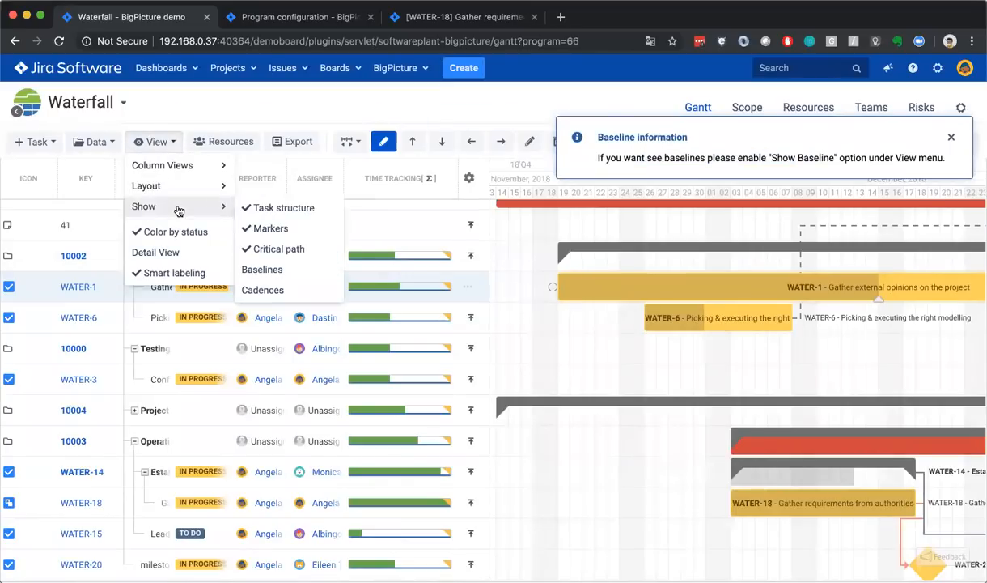
click(293, 270)
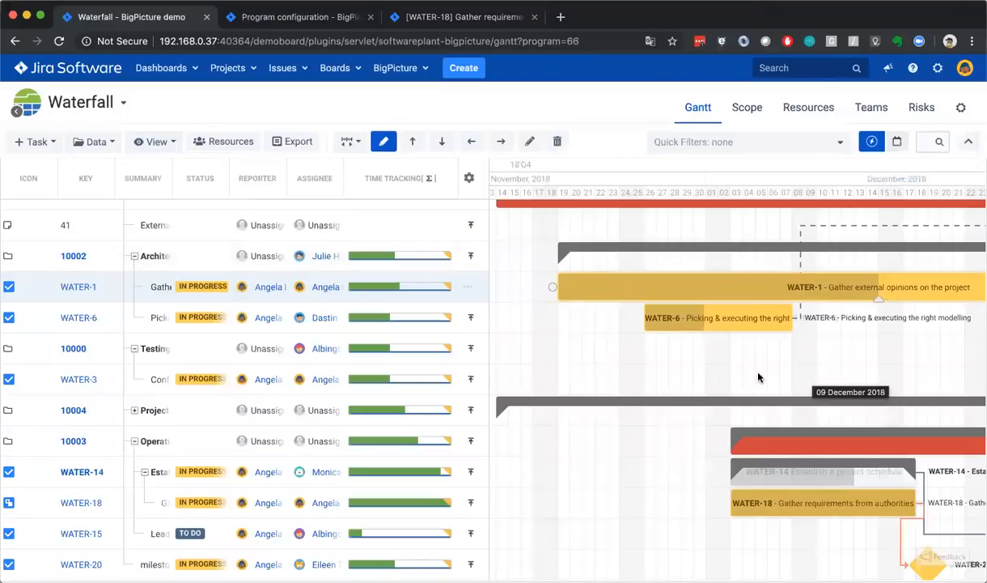
scroll(759, 378, right, 5)
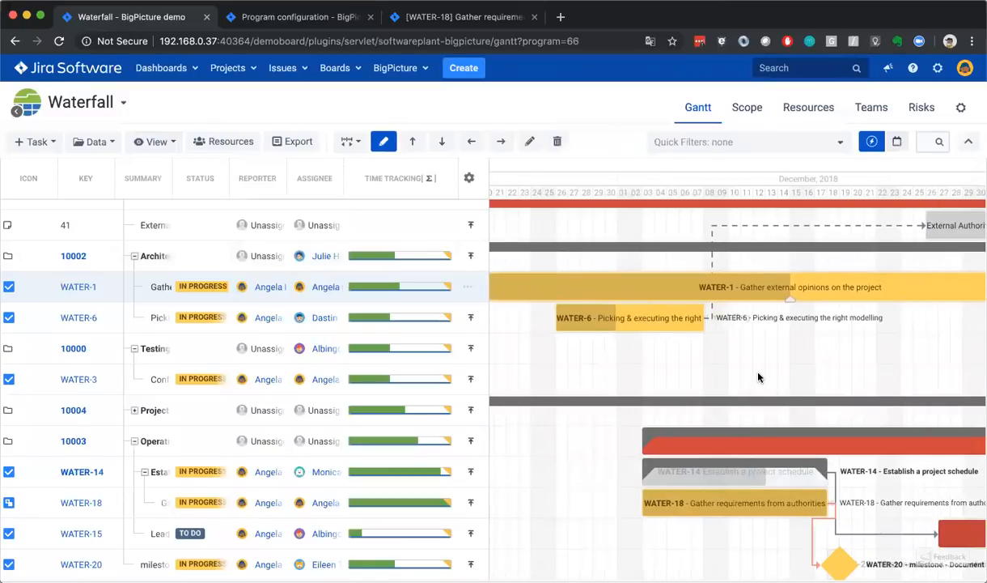
scroll(759, 377, left, 5)
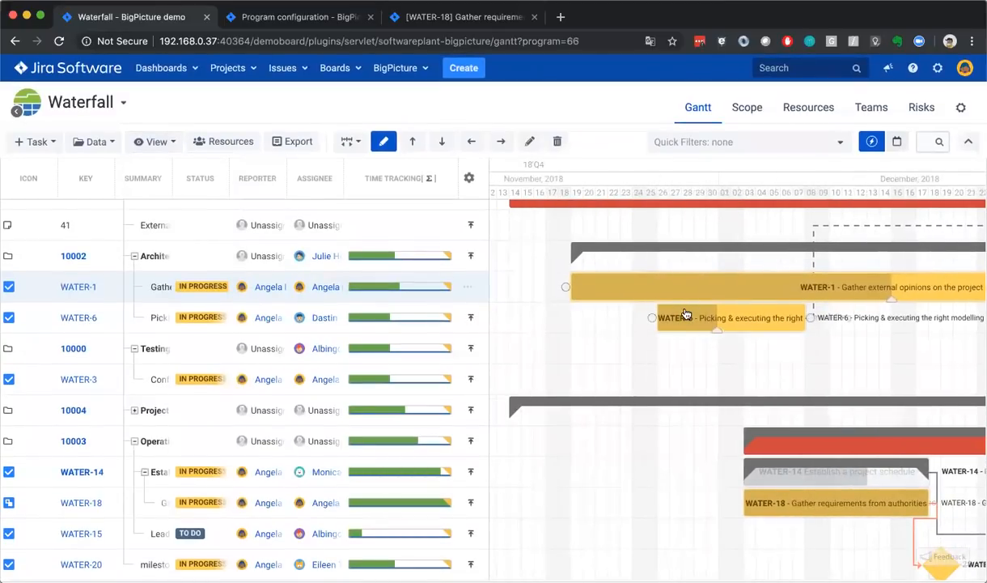
Try rescheduling WATER-6 to start about 11 December 2018 and shifting WATER-14 against their baselines, keeping their original dates
drag(686, 313, 873, 349)
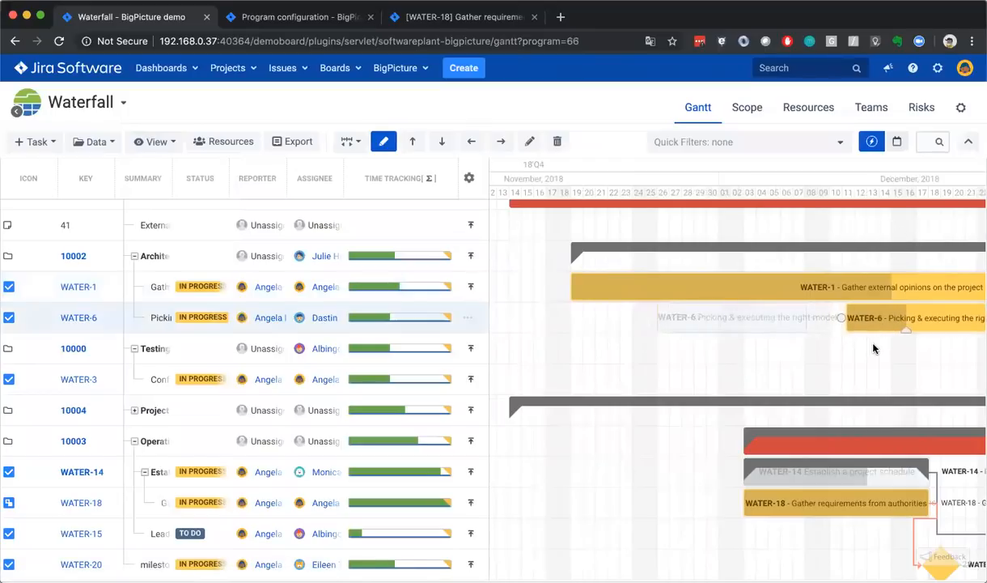
drag(874, 349, 848, 316)
scroll(784, 338, right, 5)
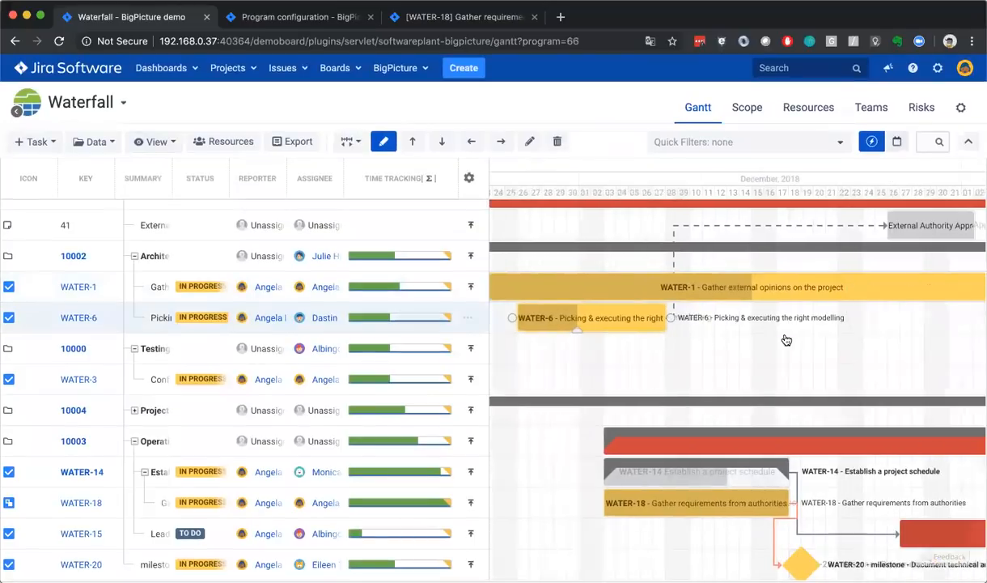
drag(639, 466, 766, 465)
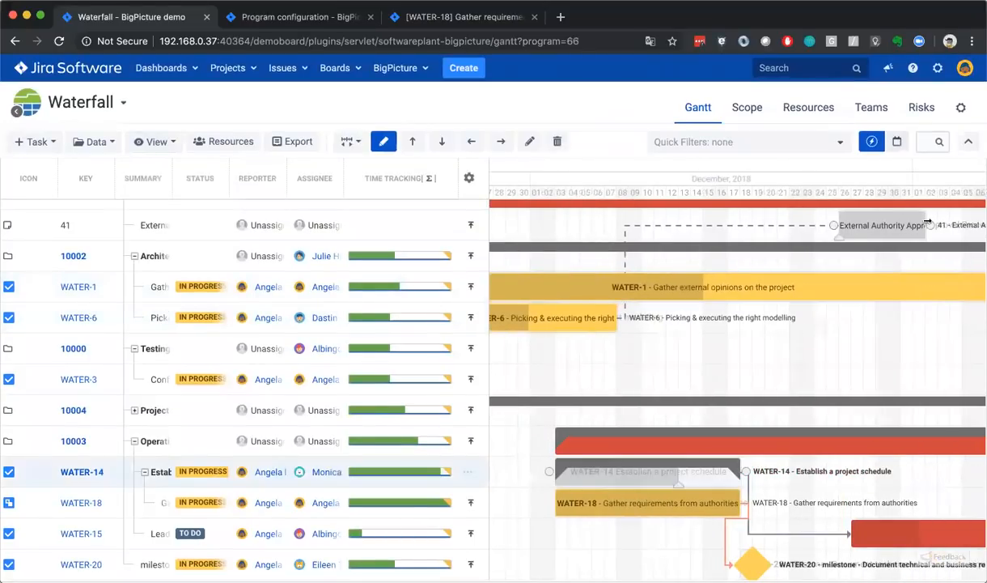
Examine the tasks, baselines and critical path along the timeline from November 2018 to February 2019
scroll(846, 227, right, 10)
scroll(849, 232, right, 3)
scroll(767, 266, up, 1)
scroll(767, 267, left, 20)
scroll(766, 266, right, 20)
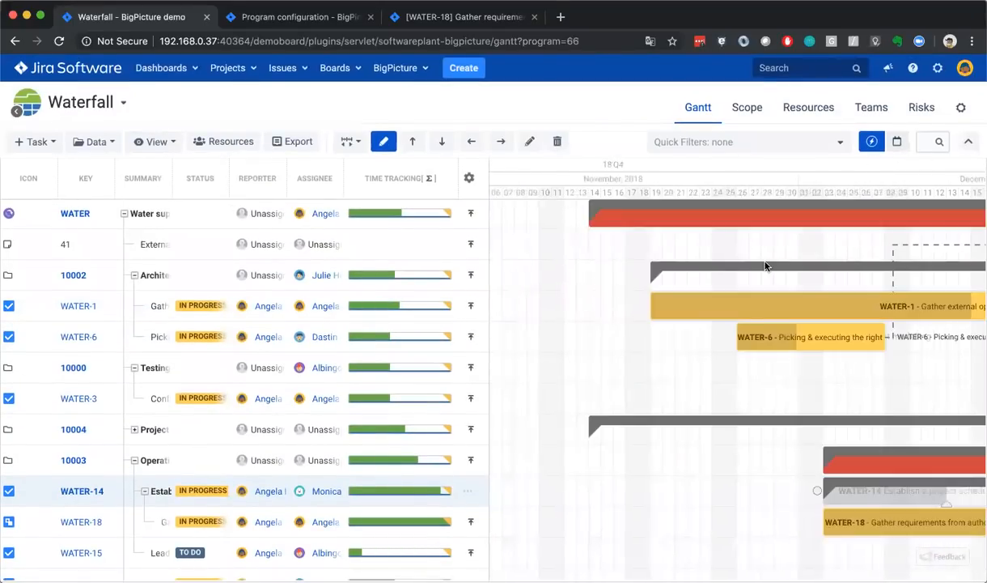
scroll(767, 267, down, 1)
scroll(767, 267, right, 18)
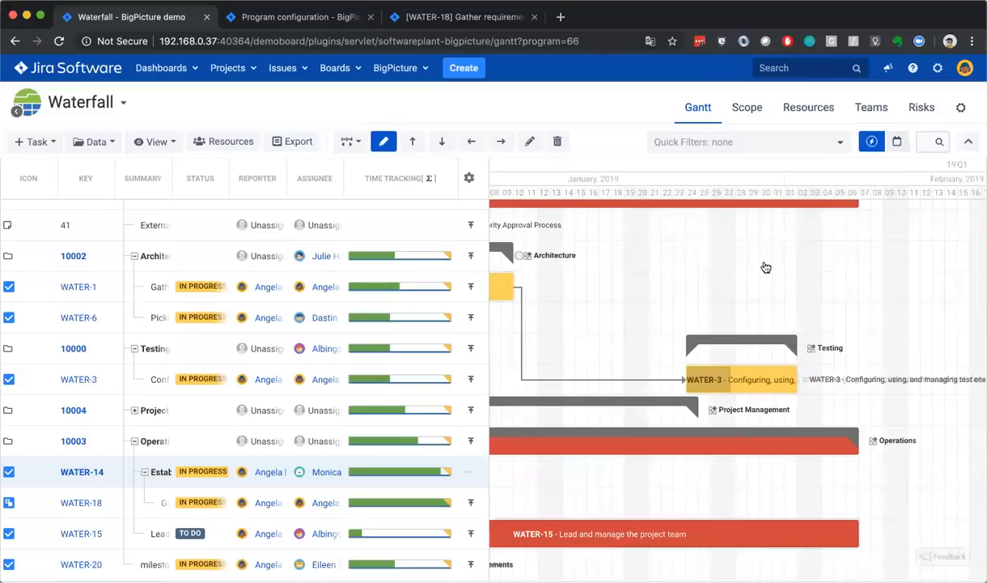
Hide the critical path on the Gantt timeline and show it again
click(152, 142)
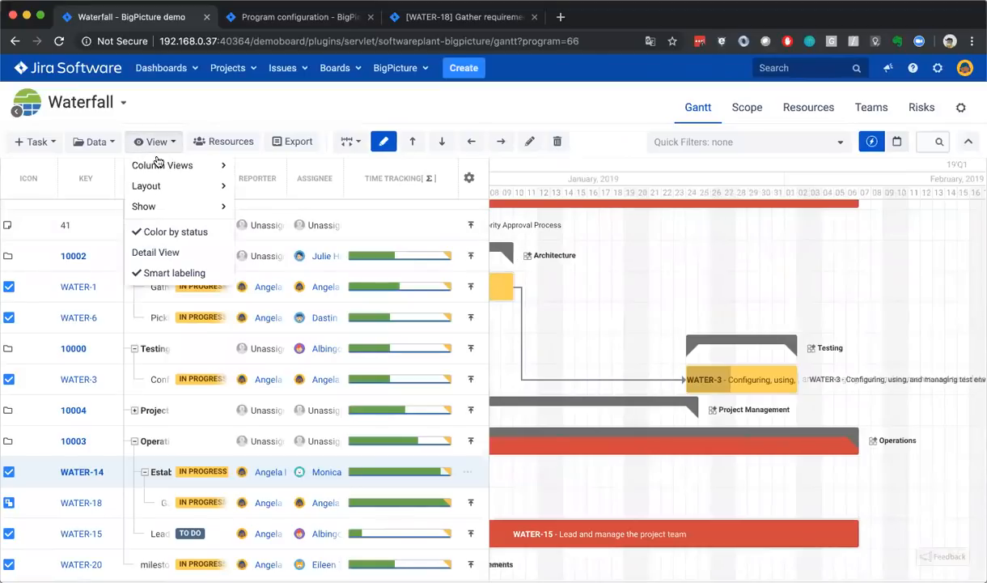
mouse_move(179, 207)
click(307, 249)
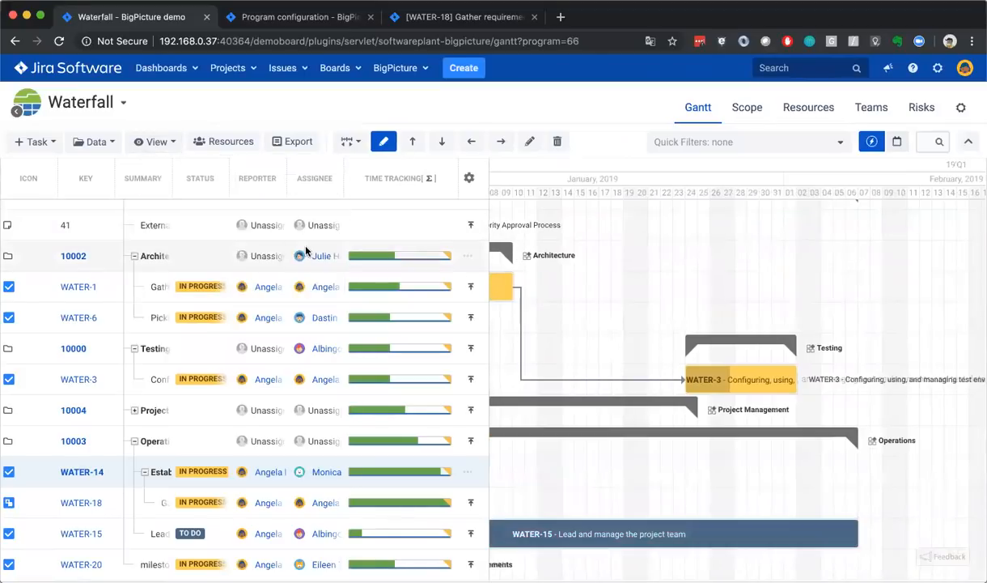
click(163, 144)
mouse_move(202, 206)
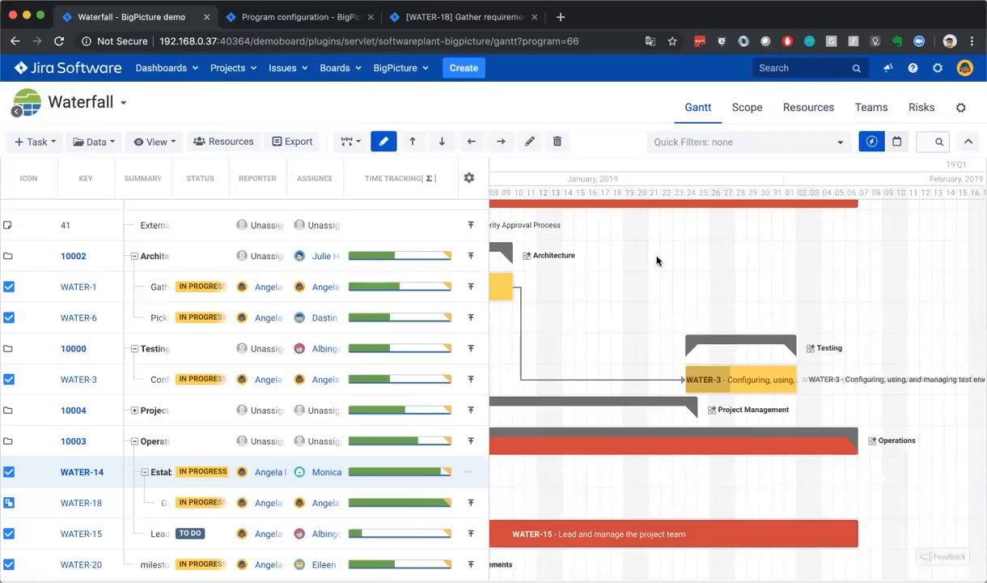
Examine the critical path through the Operations tasks, from the WATER-20 milestone to the end of WATER-15 Lead and manage the project team
scroll(657, 261, left, 4)
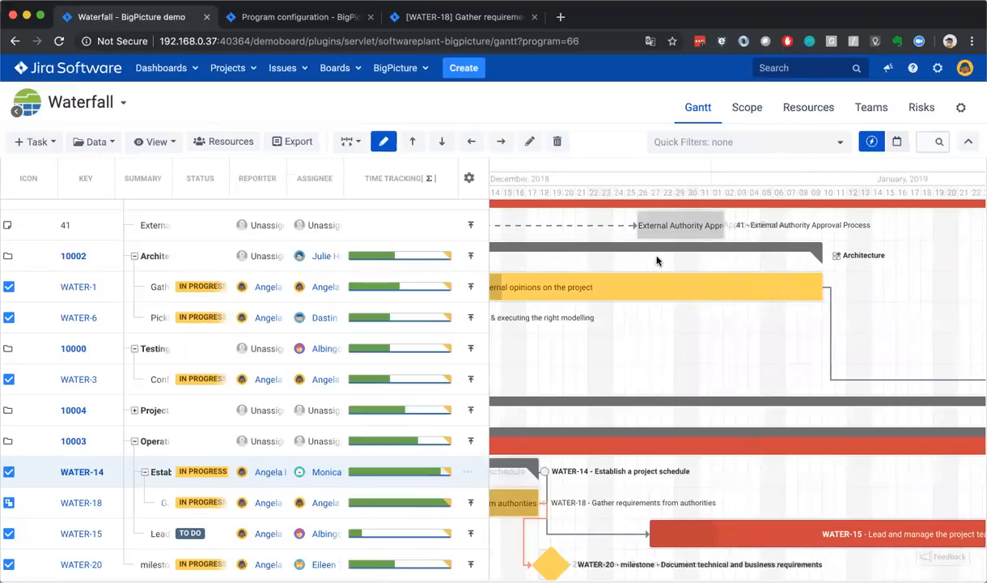
scroll(657, 261, left, 2)
scroll(658, 261, right, 7)
scroll(659, 261, left, 5)
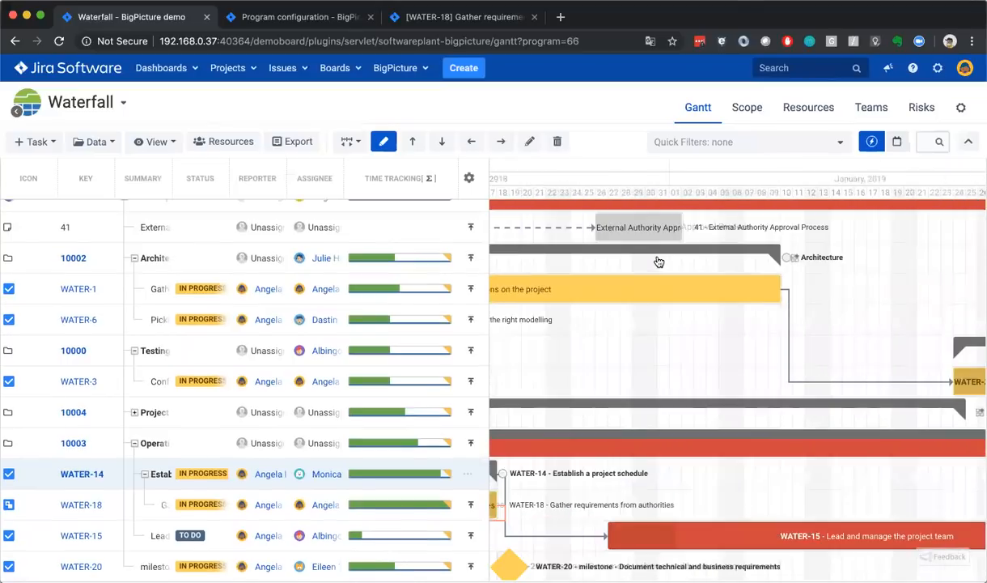
scroll(659, 261, left, 2)
scroll(659, 262, right, 3)
scroll(659, 261, left, 2)
scroll(680, 340, right, 4)
scroll(676, 344, left, 1)
scroll(676, 348, right, 2)
scroll(676, 499, left, 4)
scroll(640, 540, right, 3)
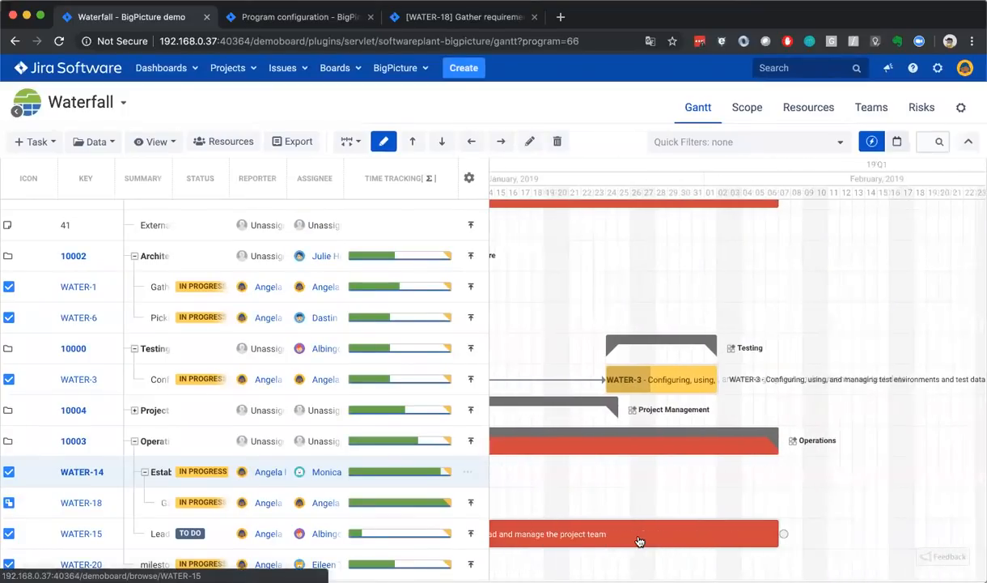
Reschedule WATER-3 to start about 12 February 2019
scroll(640, 541, right, 3)
scroll(639, 540, up, 1)
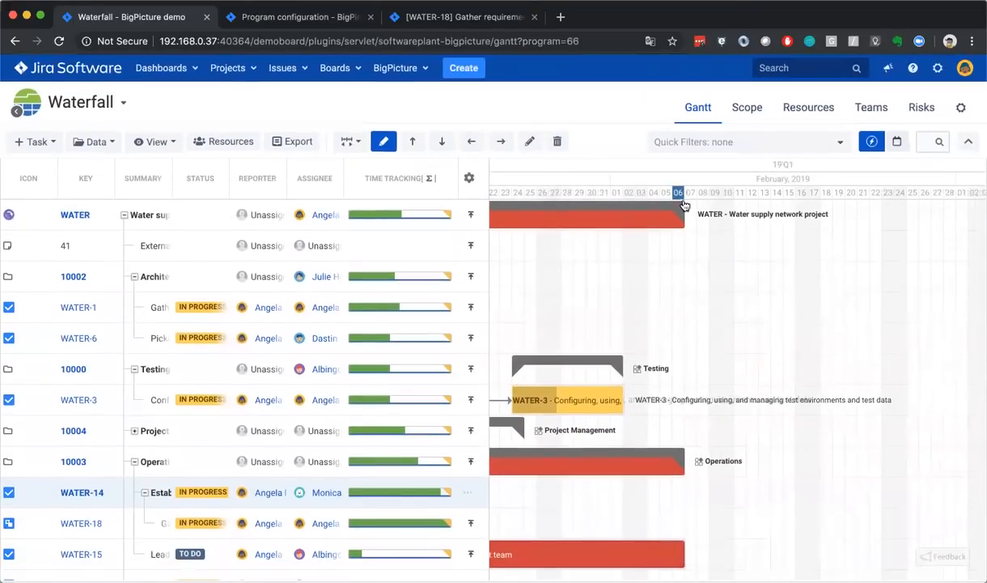
scroll(643, 385, down, 1)
scroll(678, 407, up, 1)
drag(602, 394, 799, 397)
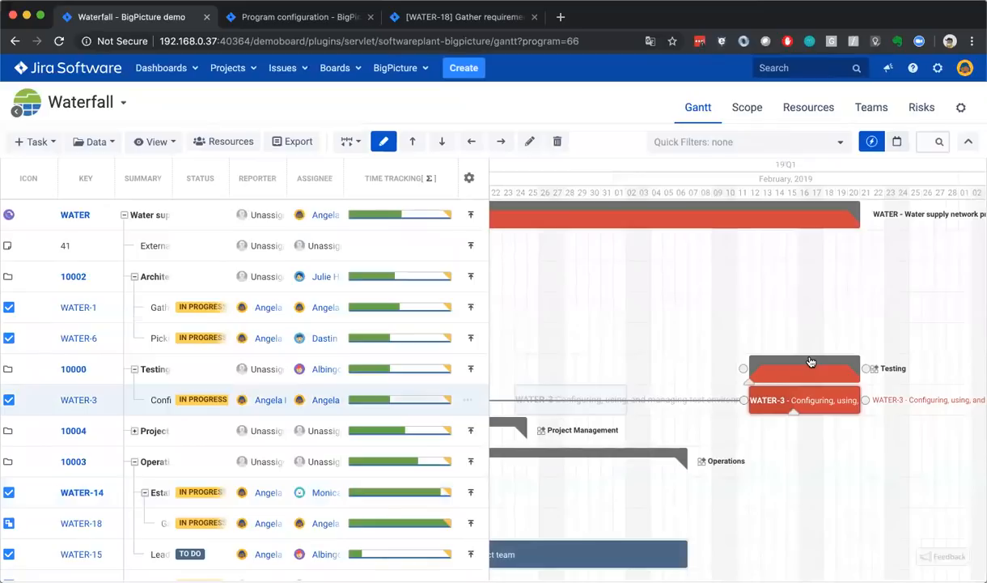
Extend WATER-1 Gather external opinions on the project so that it ends about 12 February 2019
scroll(813, 400, left, 5)
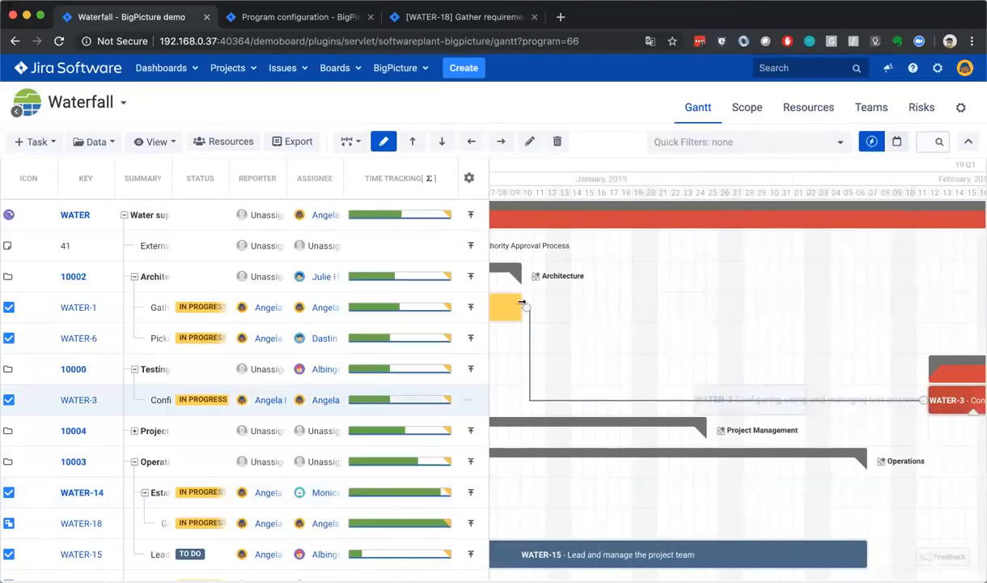
drag(822, 315, 907, 334)
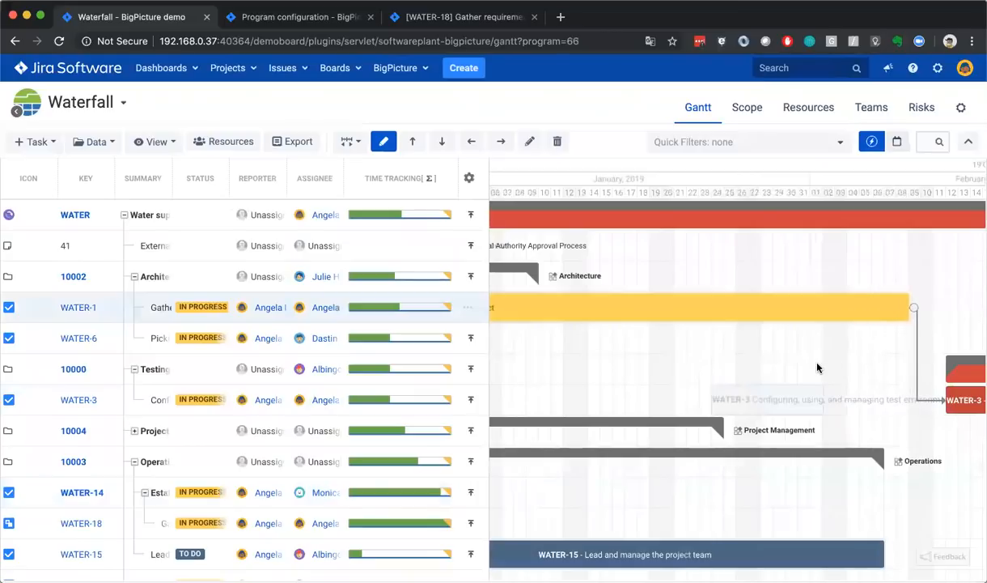
scroll(818, 368, right, 5)
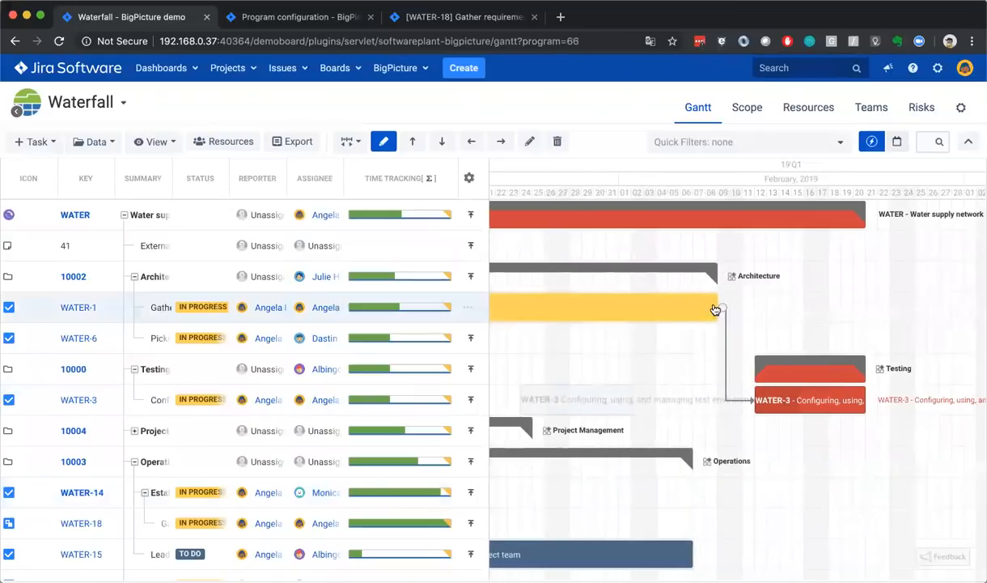
drag(720, 304, 768, 307)
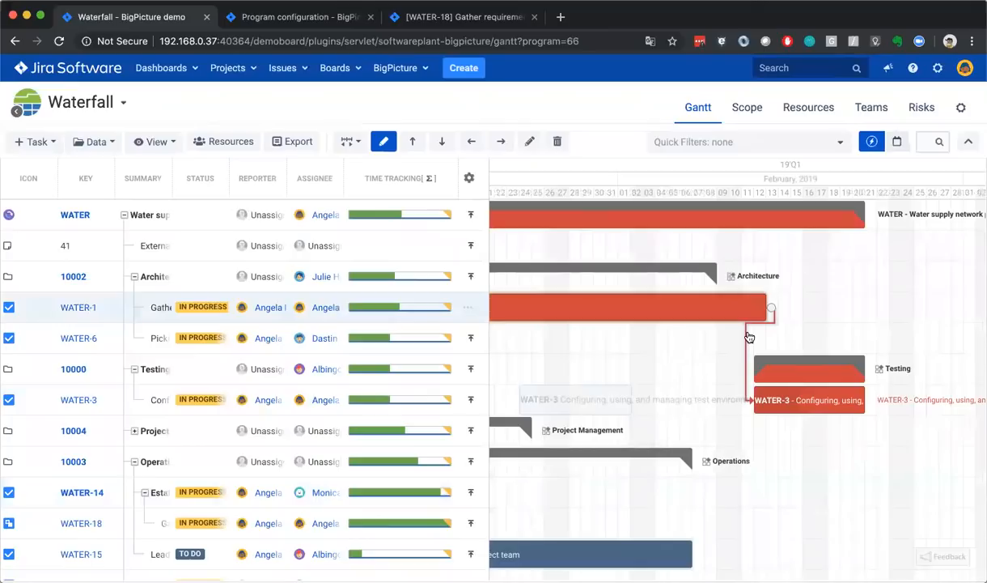
Hide the critical path on the Gantt timeline
scroll(781, 328, left, 13)
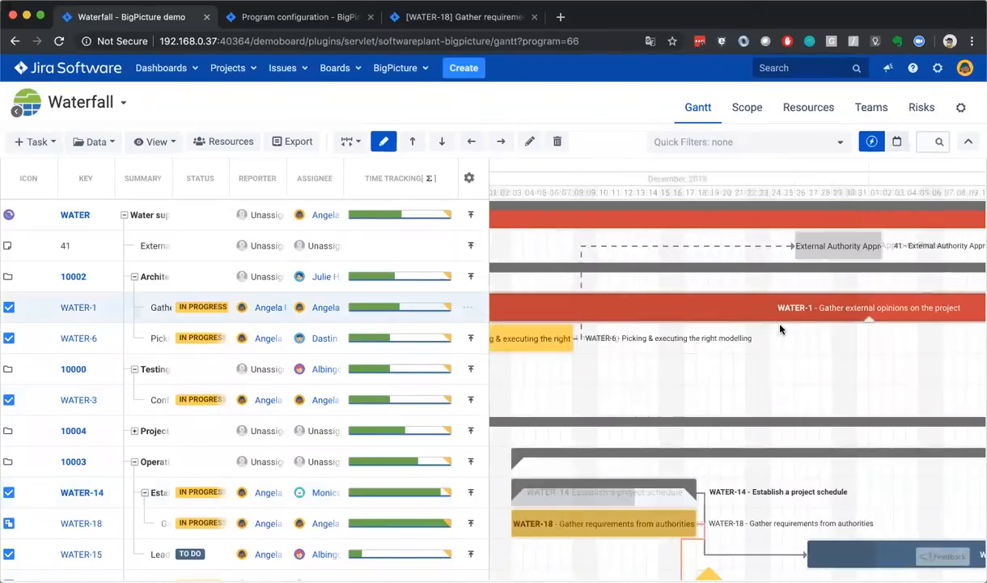
scroll(655, 288, right, 15)
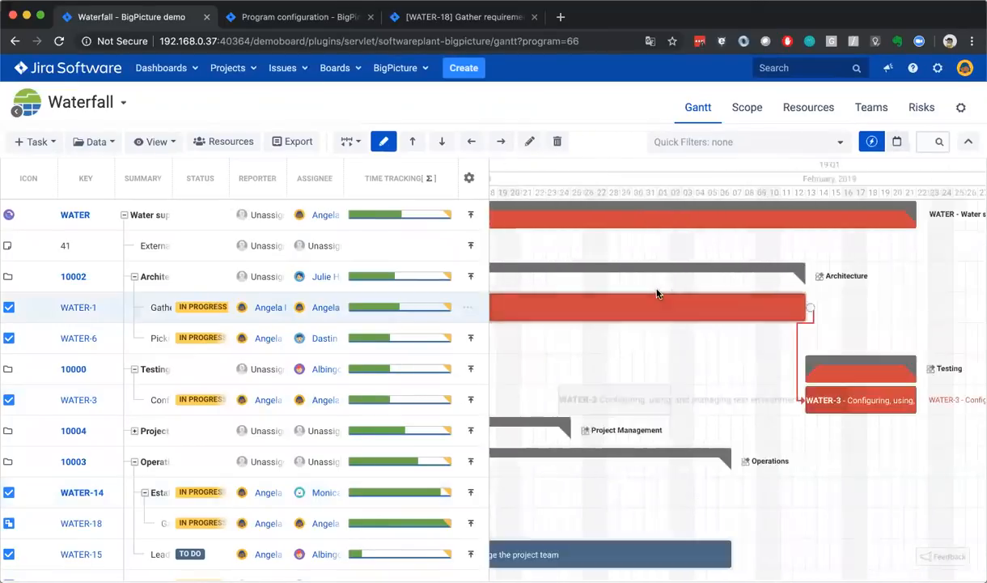
scroll(657, 293, left, 5)
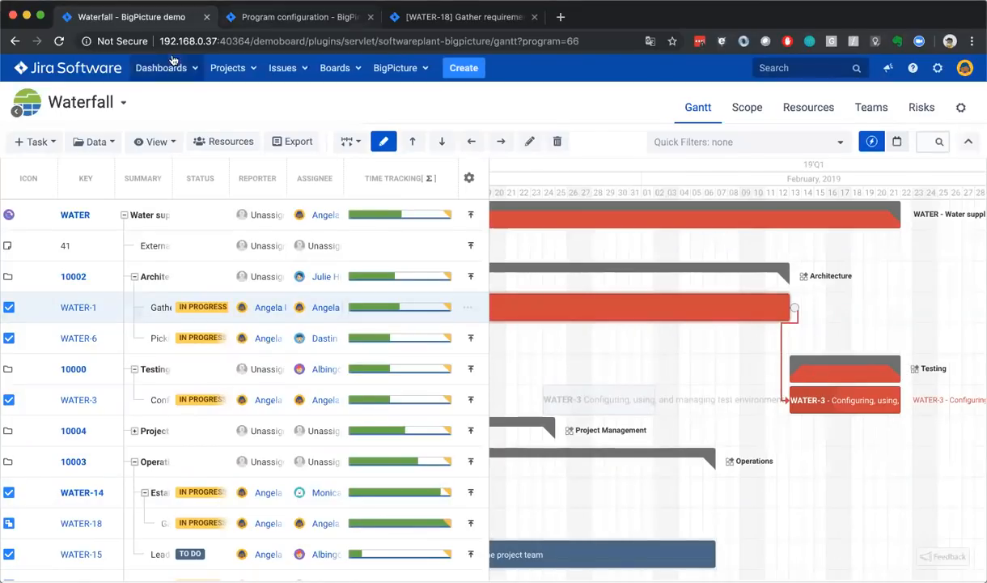
click(158, 143)
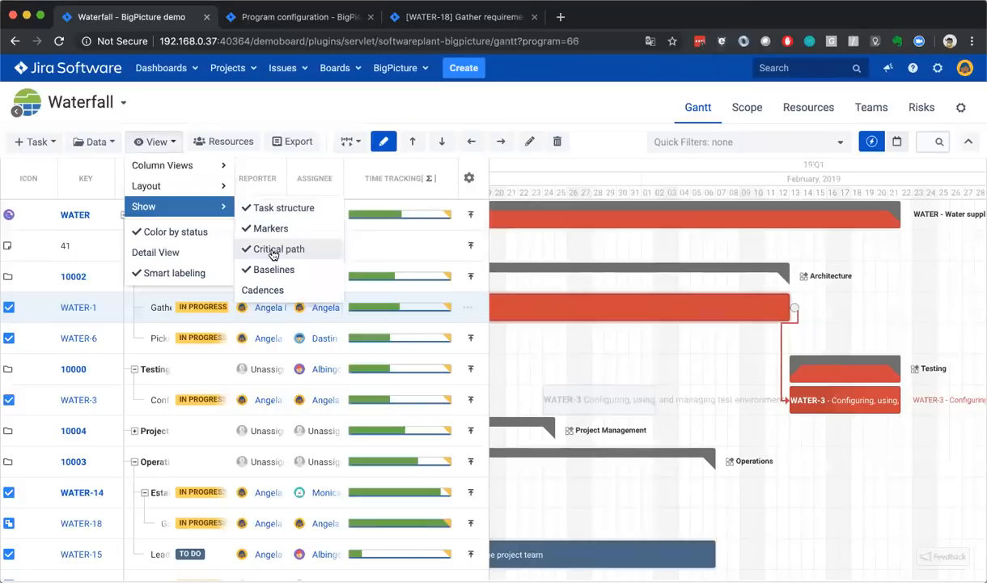
click(274, 251)
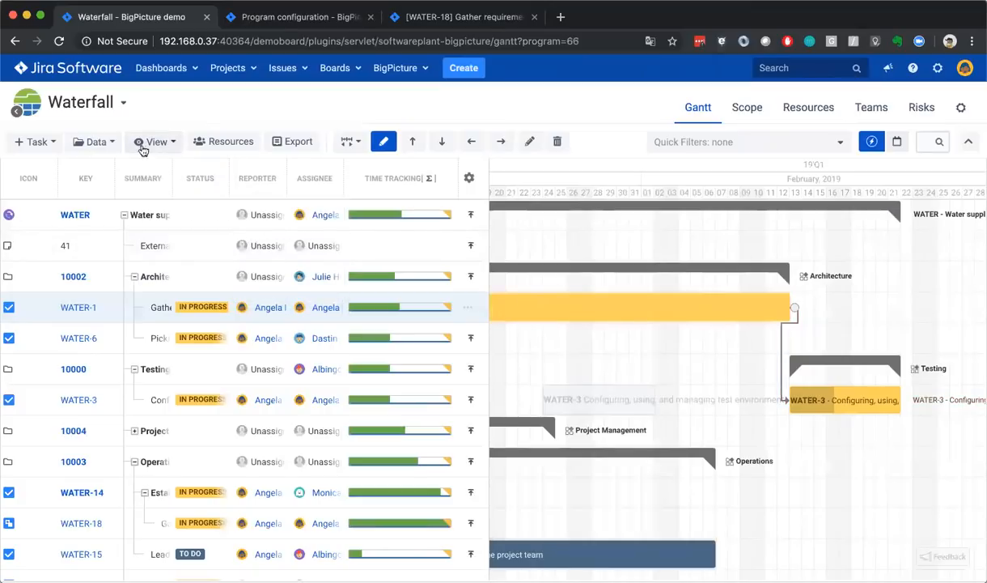
click(111, 146)
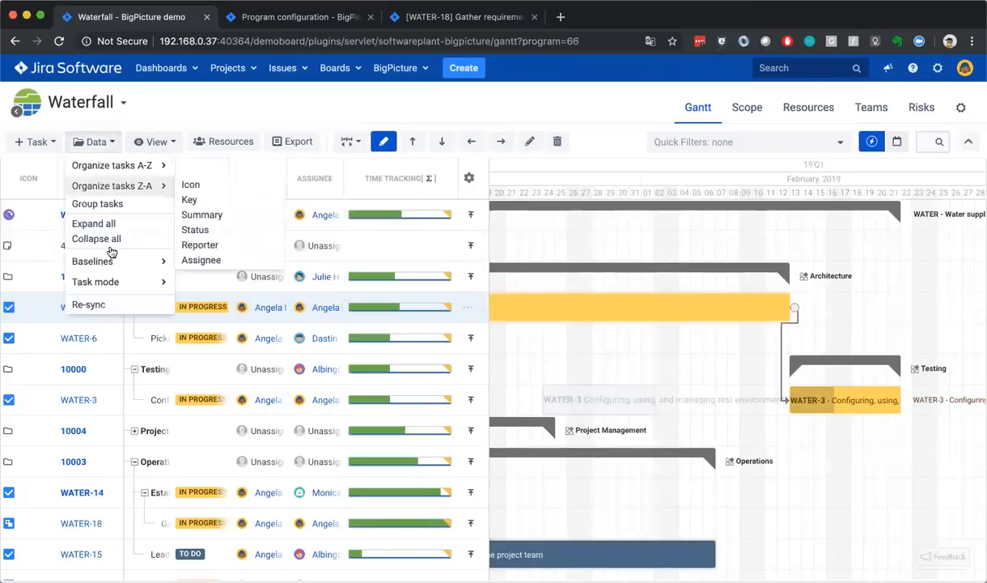
mouse_move(110, 285)
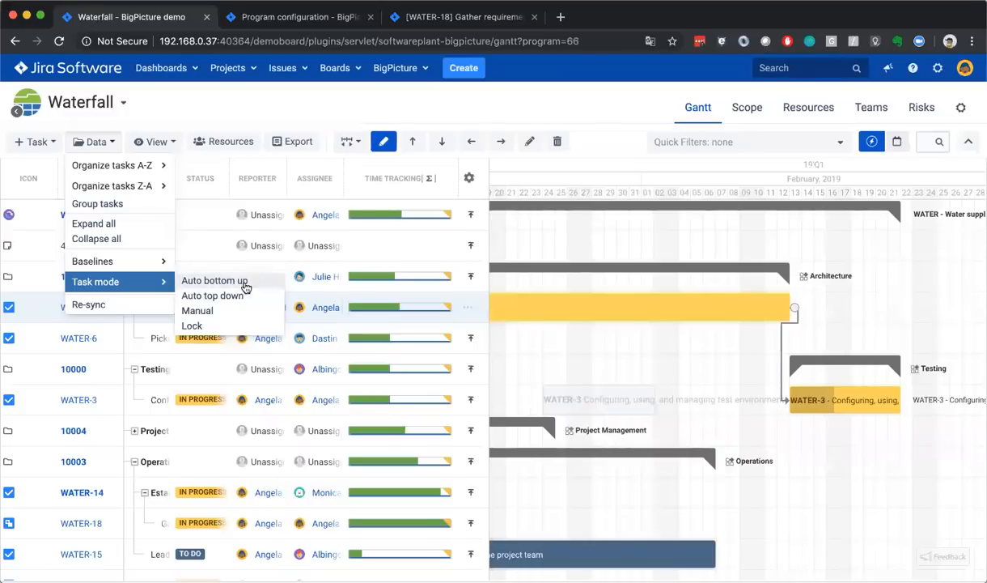
mouse_move(121, 165)
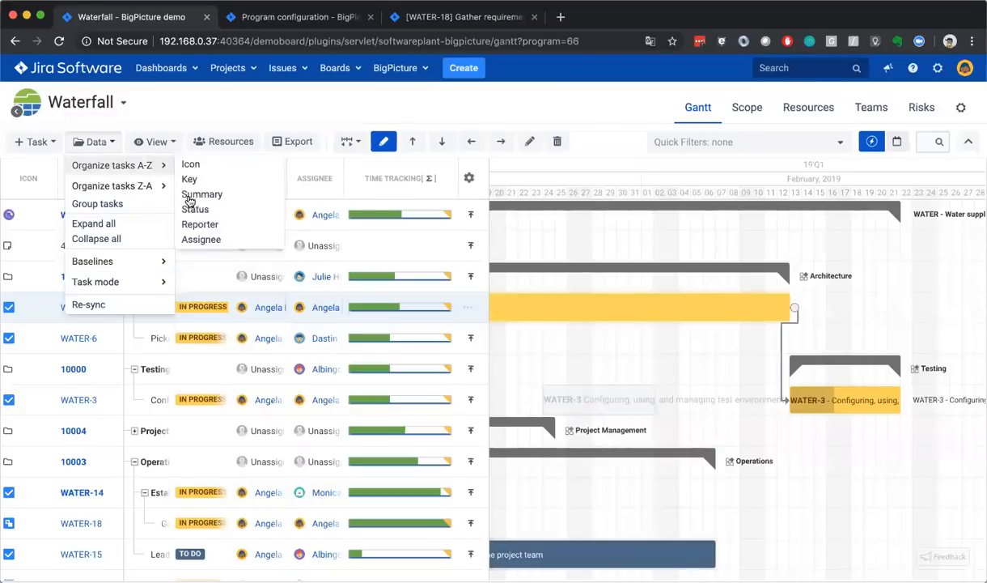
Switch the Gantt layout to Normal
click(172, 146)
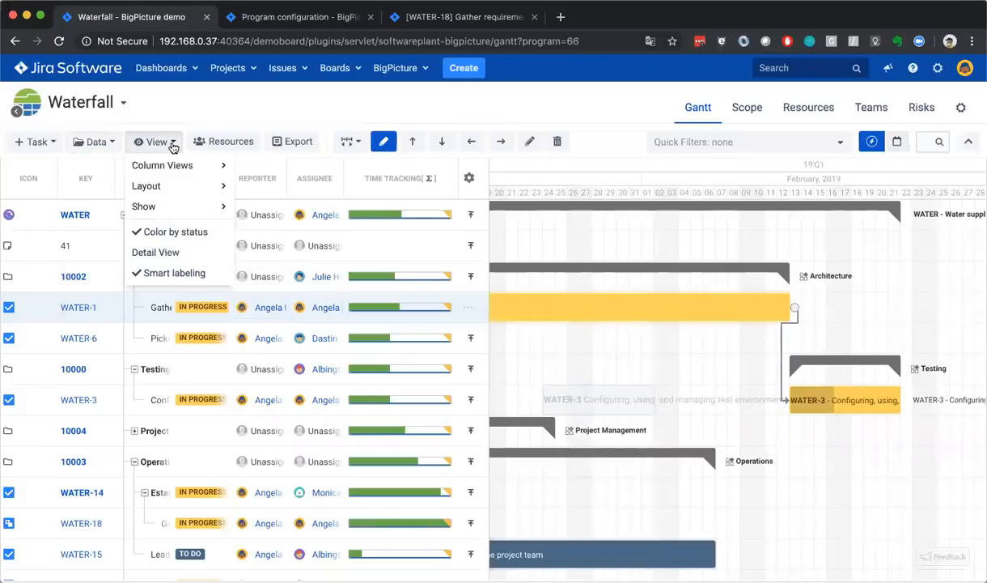
mouse_move(175, 164)
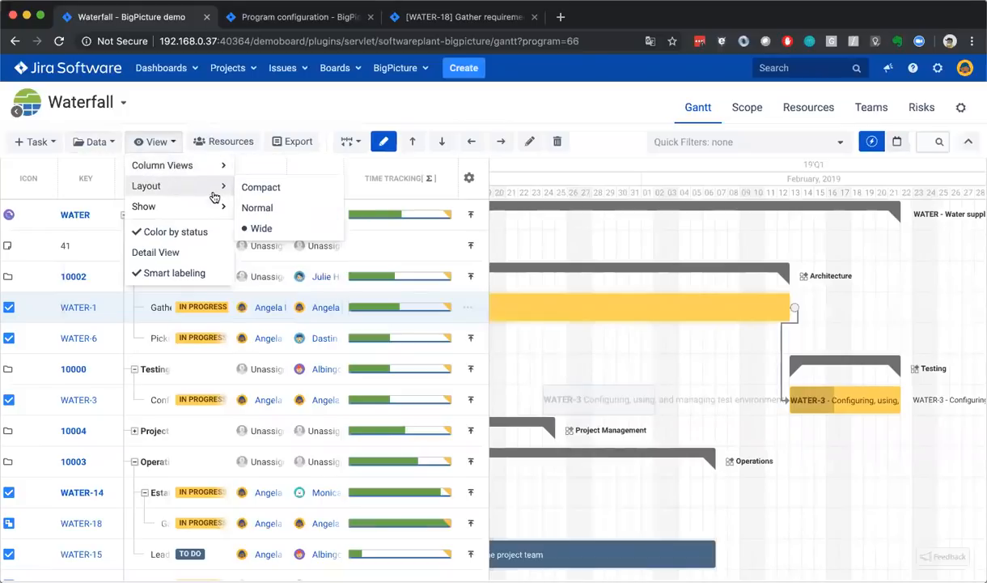
mouse_move(207, 186)
click(256, 206)
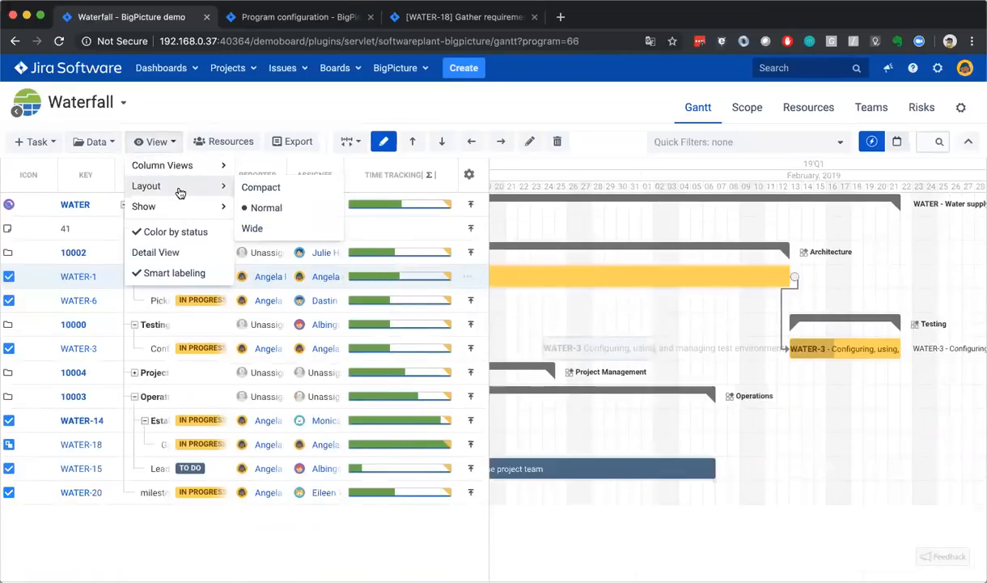
Hide the task structure beside the Gantt timeline and show it again
mouse_move(179, 207)
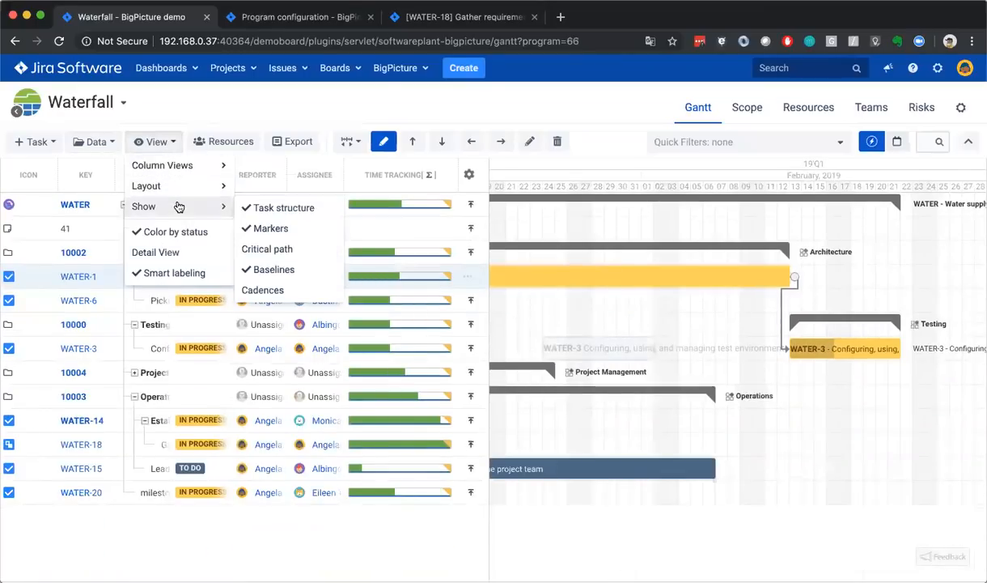
click(267, 209)
click(156, 141)
mouse_move(162, 207)
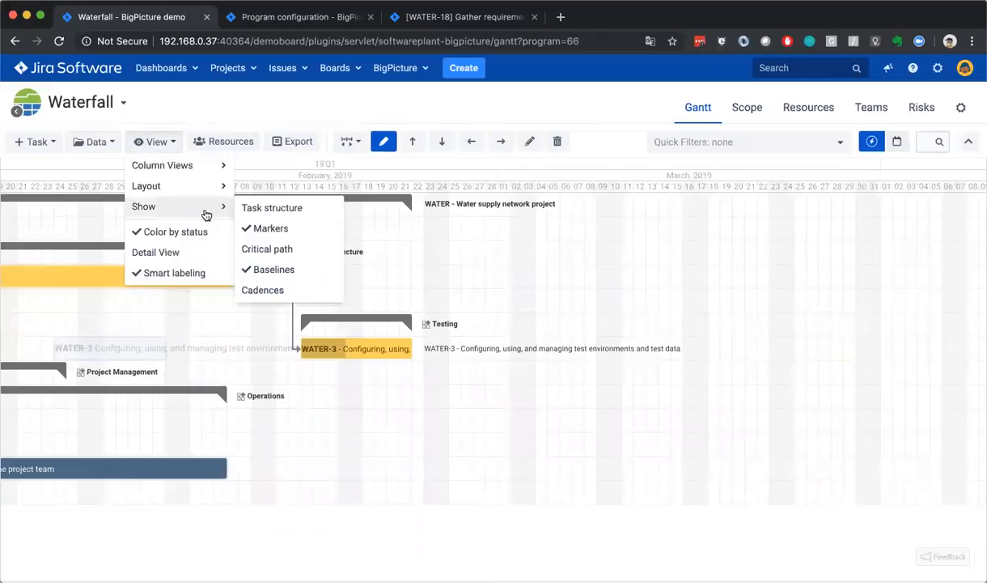
click(252, 209)
click(157, 142)
click(567, 231)
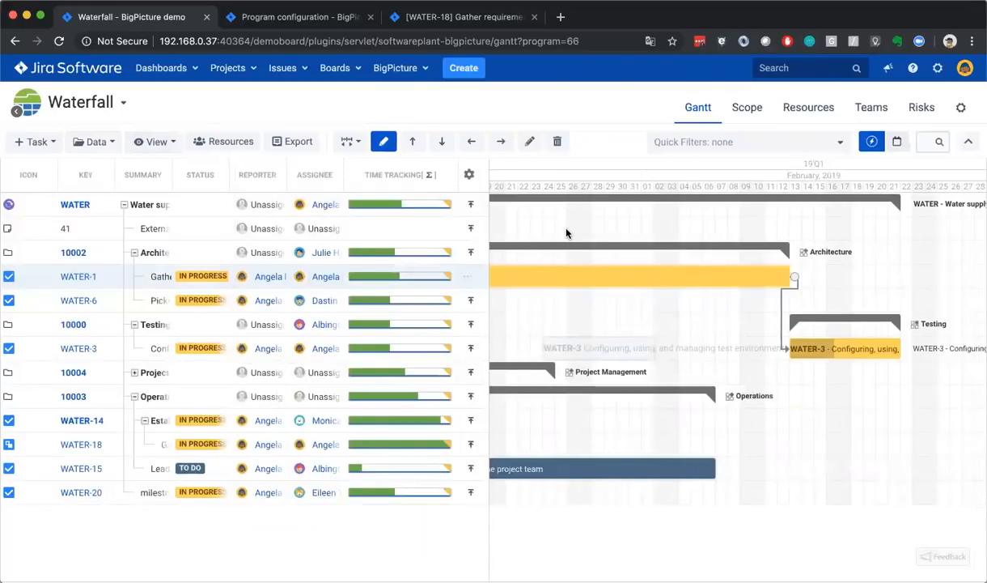
Add a timeline marker named "Active this timeline is" on 2019-02-06
scroll(567, 233, right, 1)
click(628, 187)
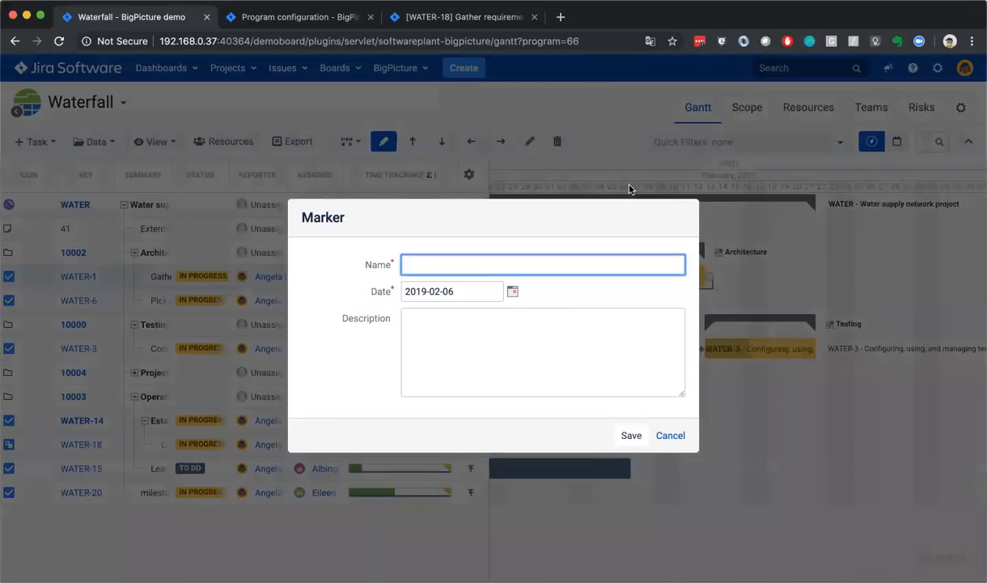
text(Active this timeline is)
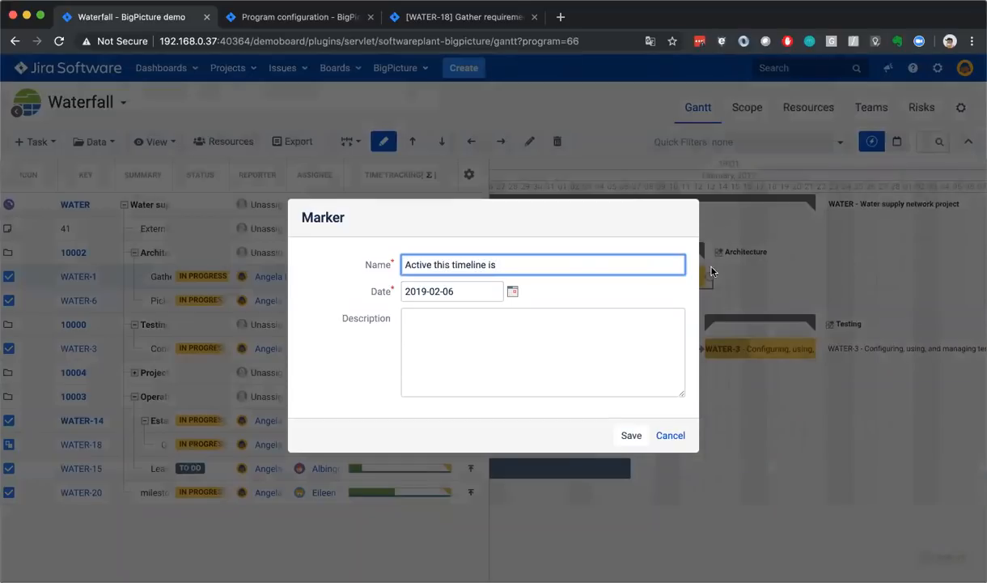
click(636, 437)
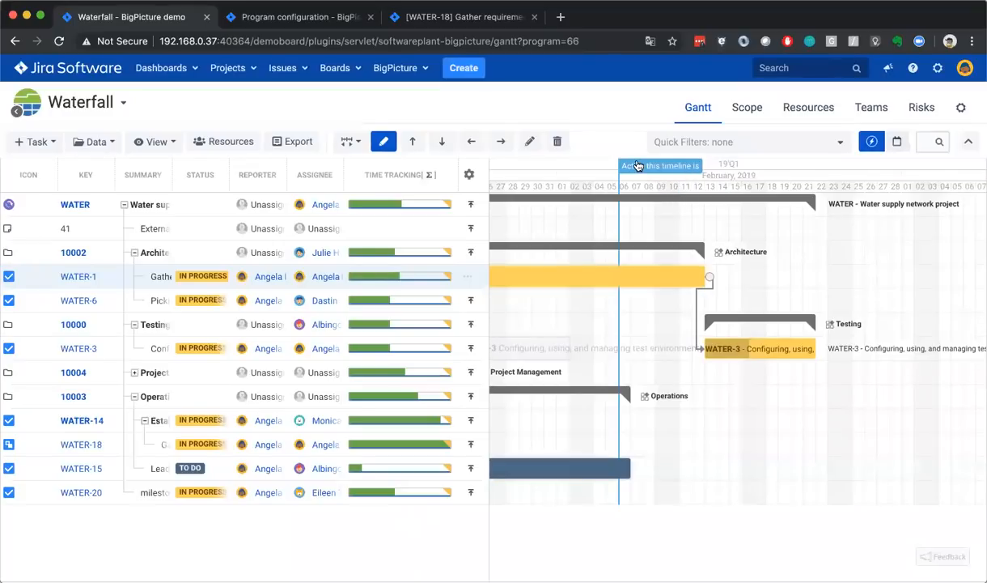
Examine the custom marker and the Now marker along the timeline from November 2018 to May 2019
mouse_move(630, 172)
mouse_down()
mouse_move(825, 174)
mouse_move(641, 175)
mouse_up()
scroll(653, 178, left, 4)
scroll(653, 178, right, 5)
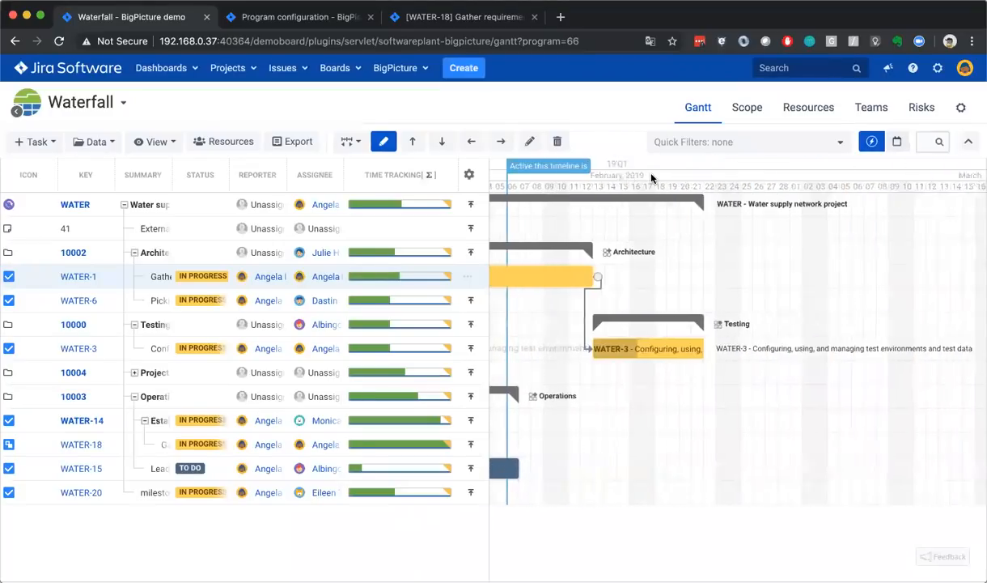
scroll(652, 178, left, 10)
scroll(653, 178, left, 2)
scroll(652, 178, right, 12)
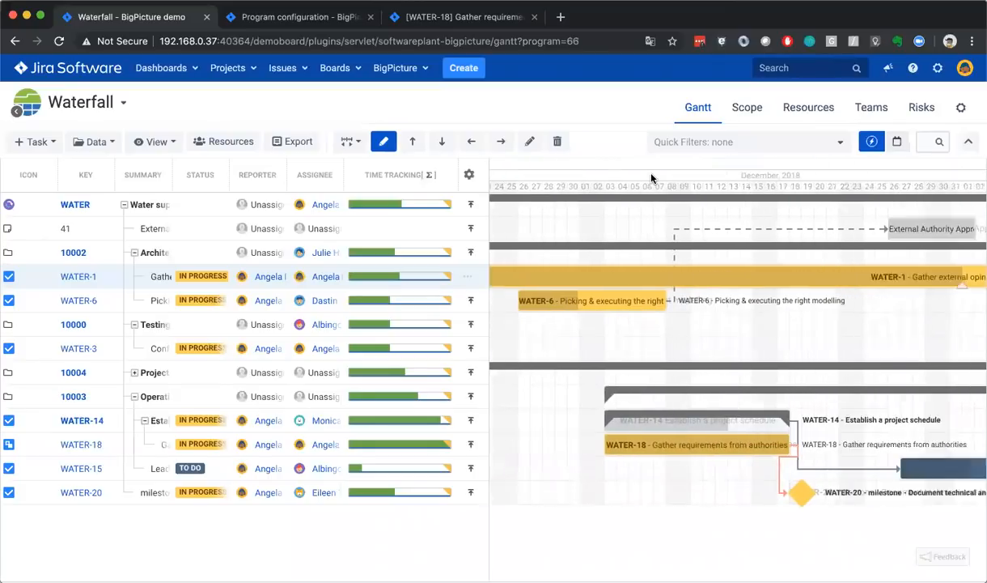
scroll(652, 178, right, 10)
scroll(653, 178, left, 3)
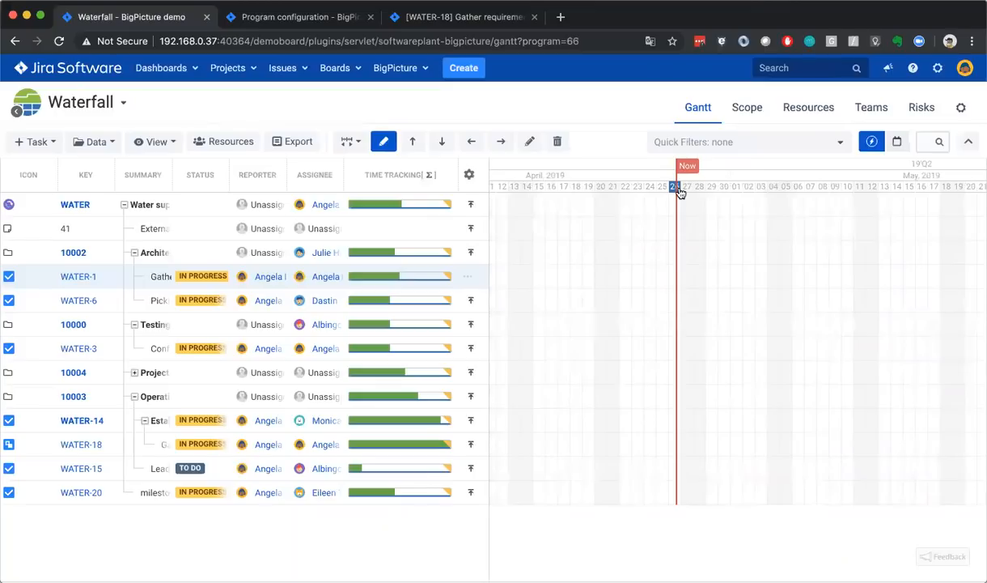
scroll(681, 192, left, 12)
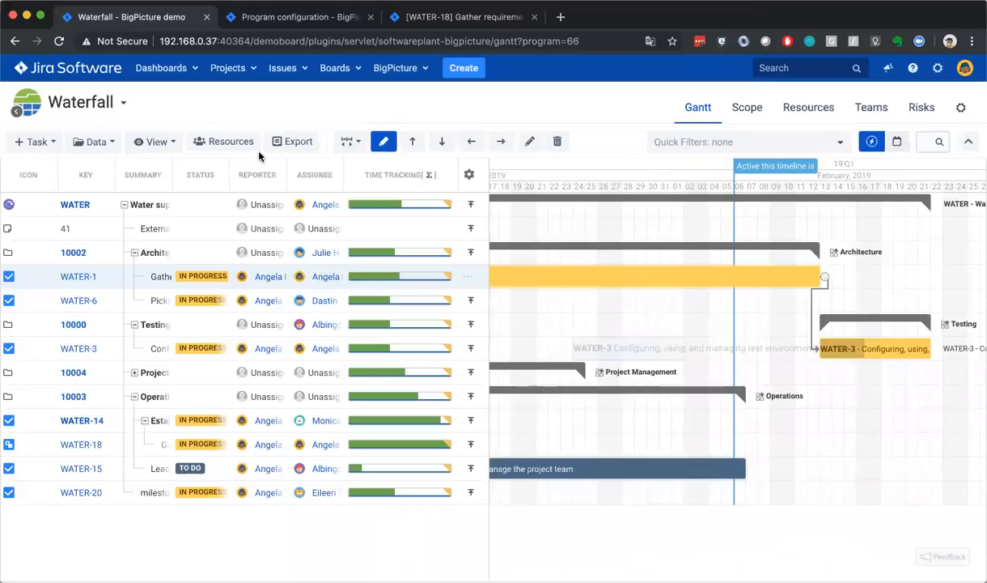
Show the cadences on the Gantt timeline and hide them again, twice
click(156, 142)
mouse_move(186, 207)
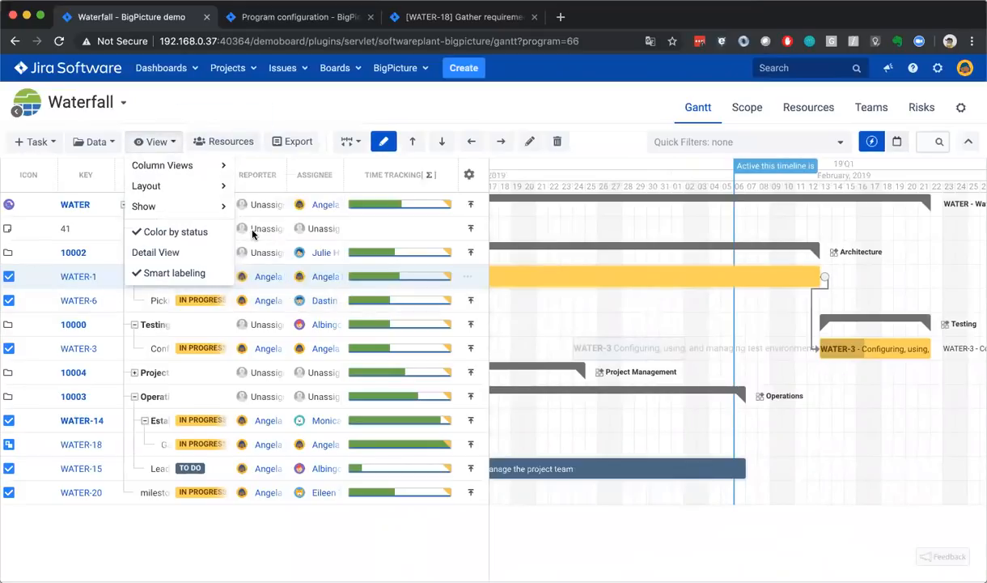
click(292, 294)
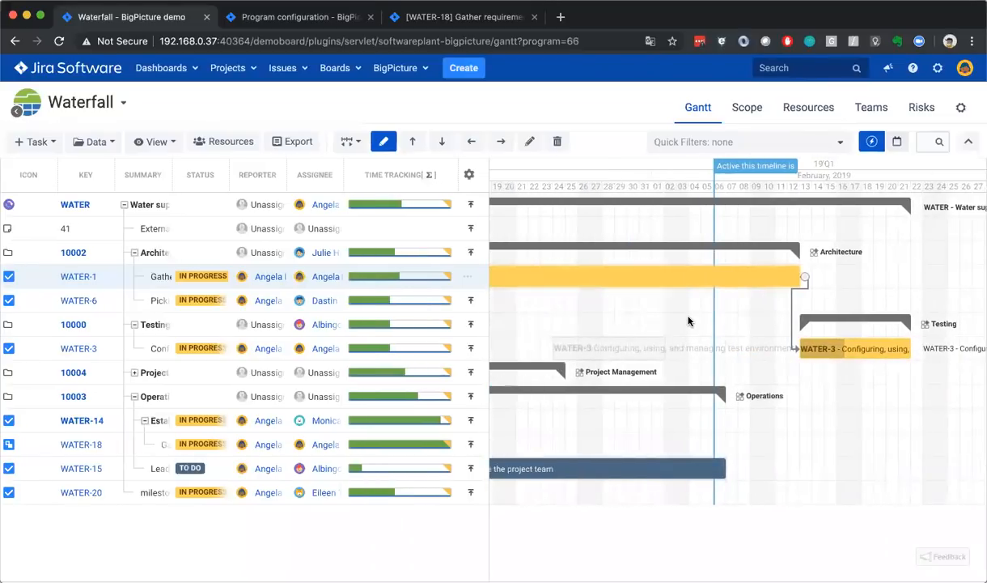
click(160, 144)
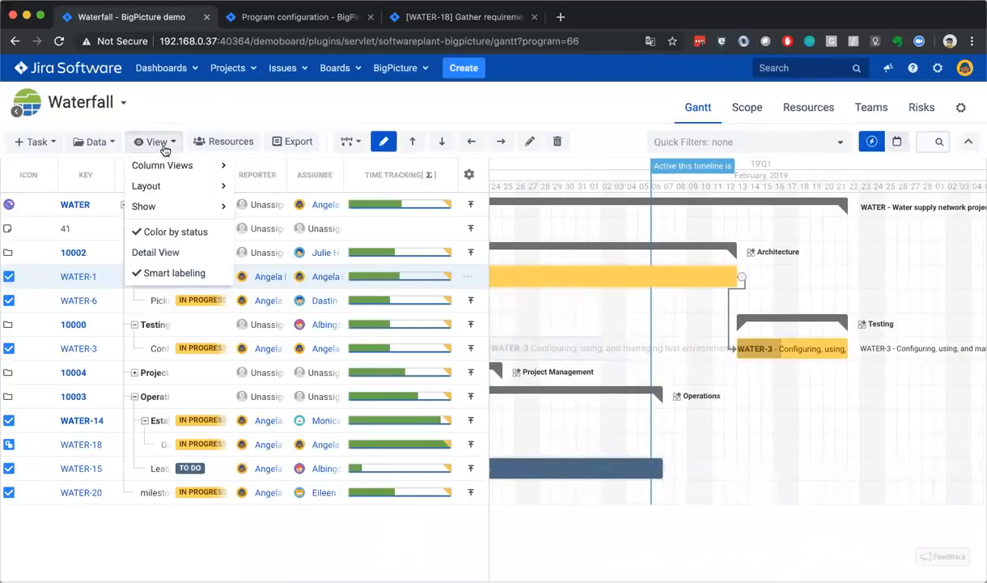
mouse_move(212, 204)
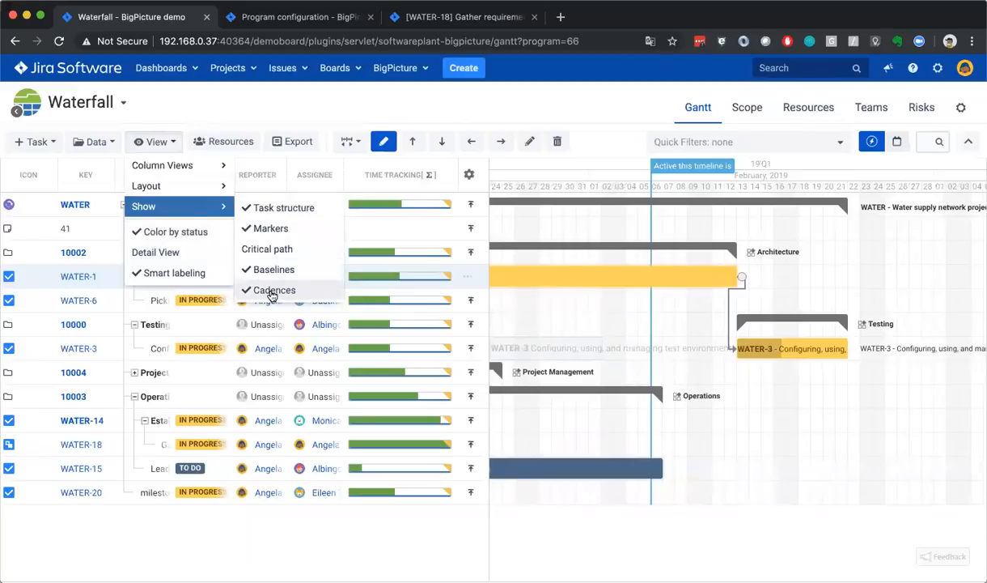
click(156, 143)
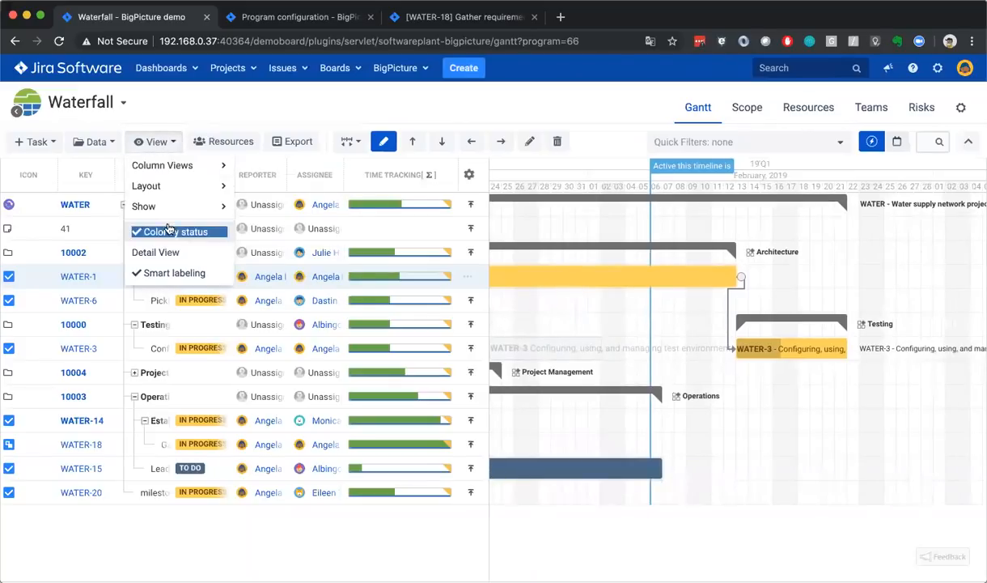
mouse_move(187, 208)
click(263, 289)
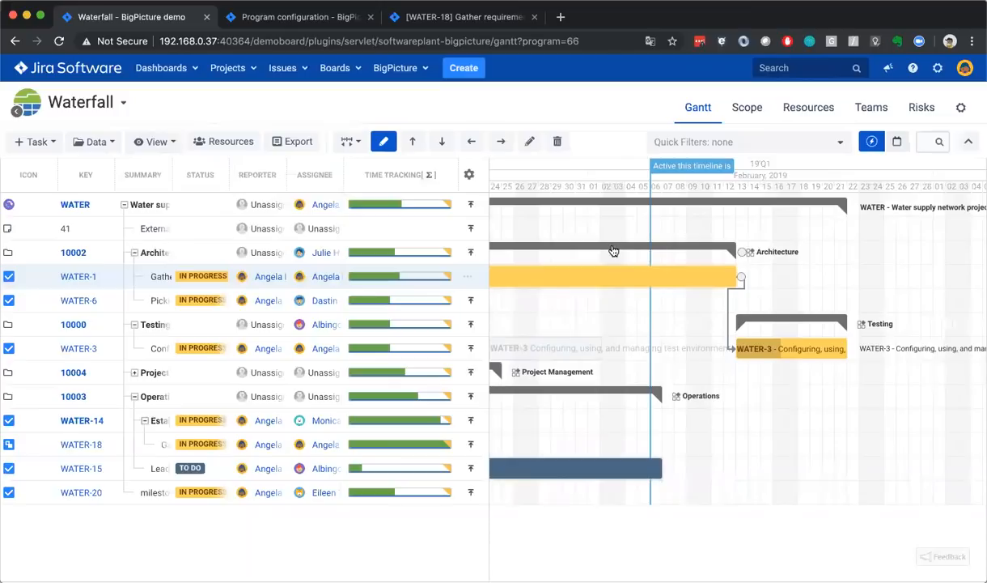
click(156, 142)
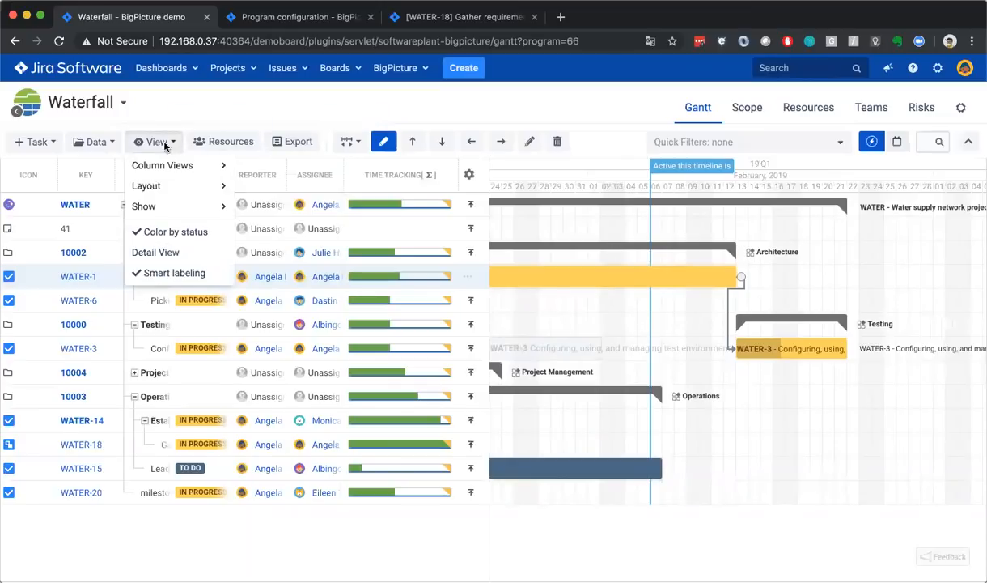
mouse_move(219, 213)
click(280, 289)
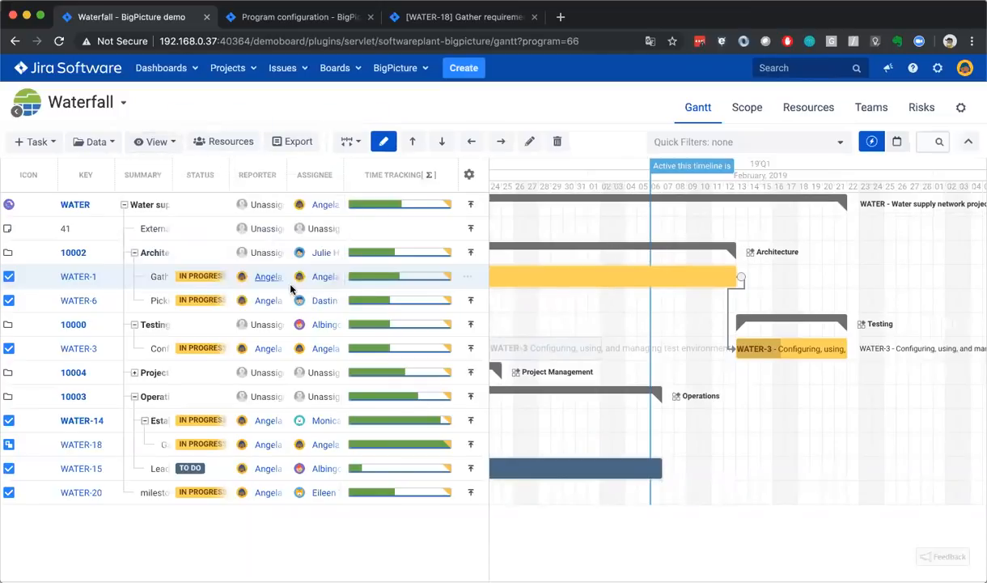
click(150, 143)
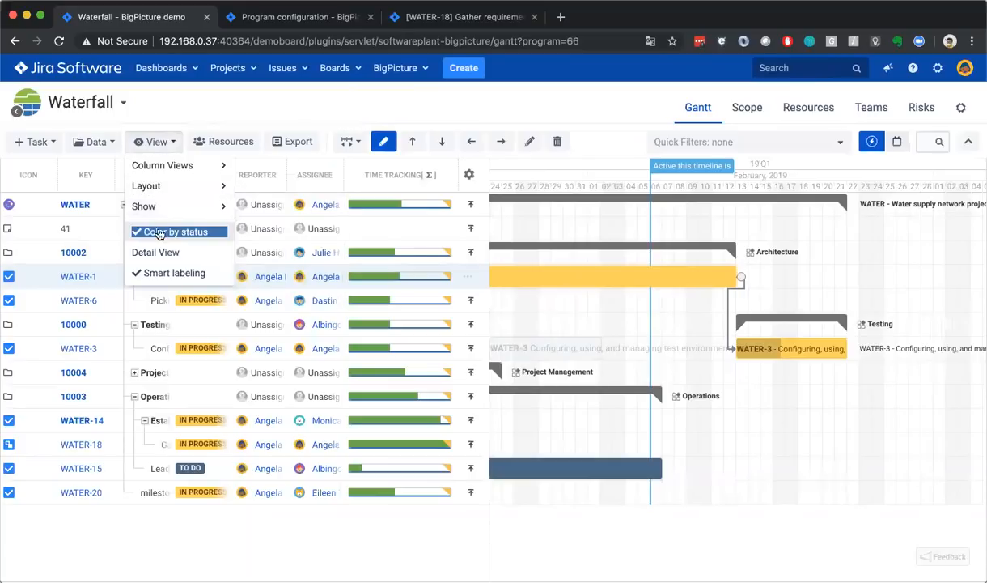
click(590, 325)
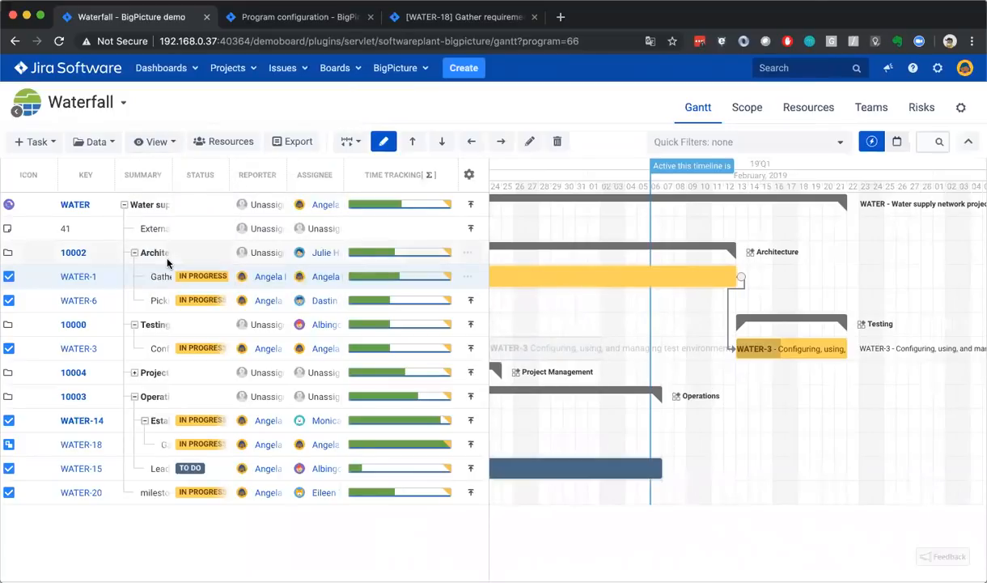
Start the Done workflow transition for the WATER-6 task "Picking & executing the right modelling"
click(172, 303)
key(period)
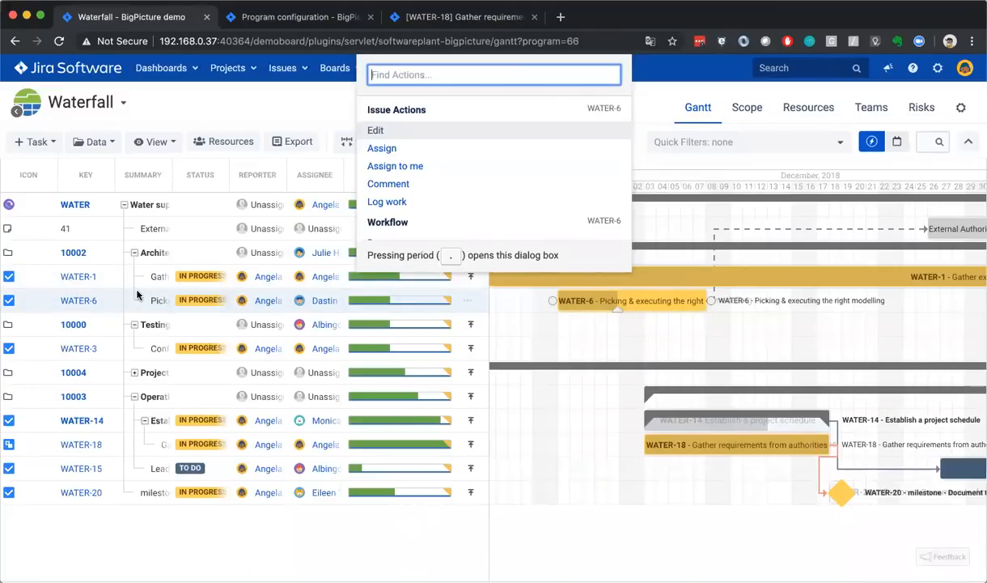
key(Down)
key(Down)
key(Down)
key(Down)
key(Down)
key(Down)
key(Down)
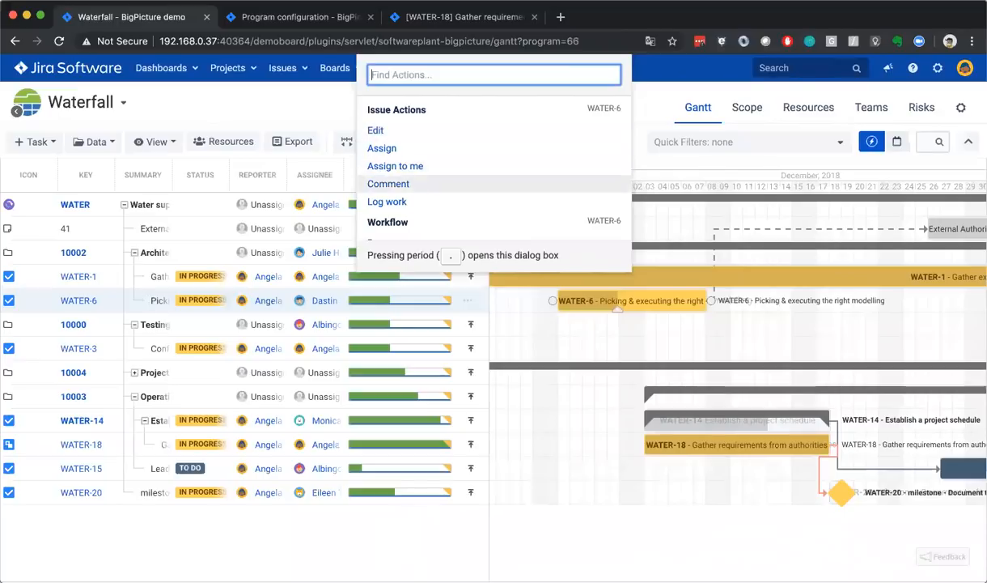
key(Up)
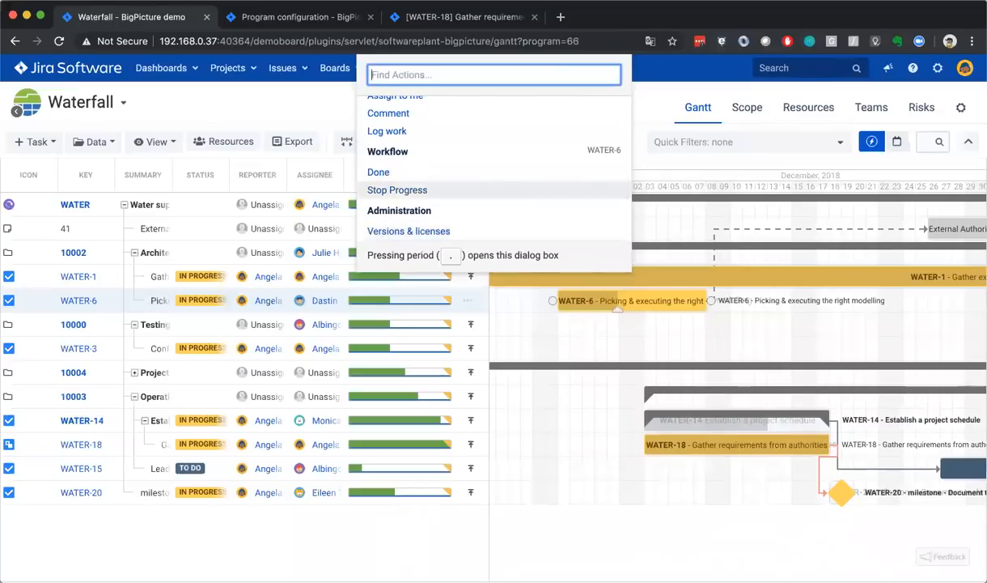
key(Up)
key(Return)
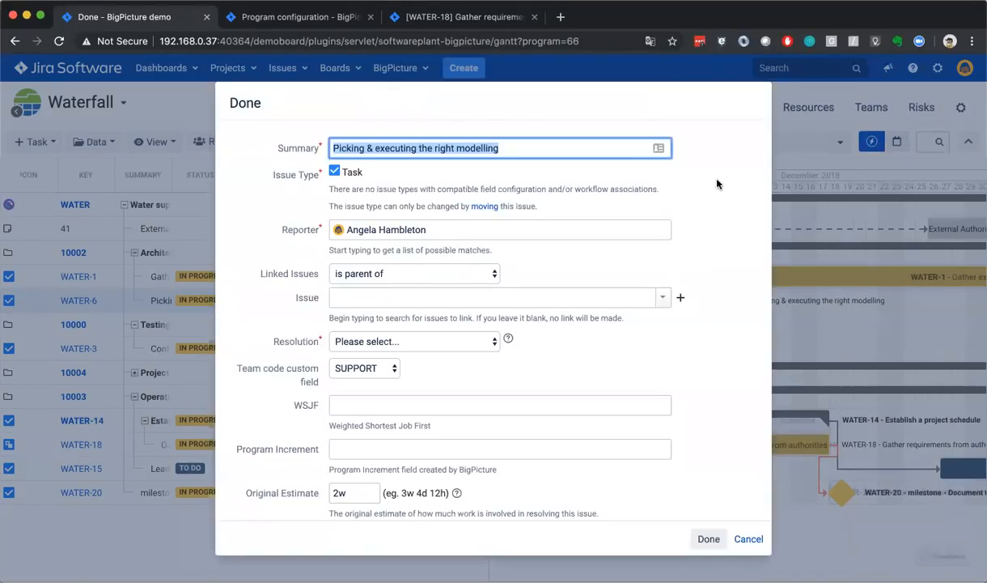
Choose a resolution for WATER-6 and complete its transition to Done
scroll(718, 185, down, 3)
click(439, 272)
click(450, 283)
click(704, 538)
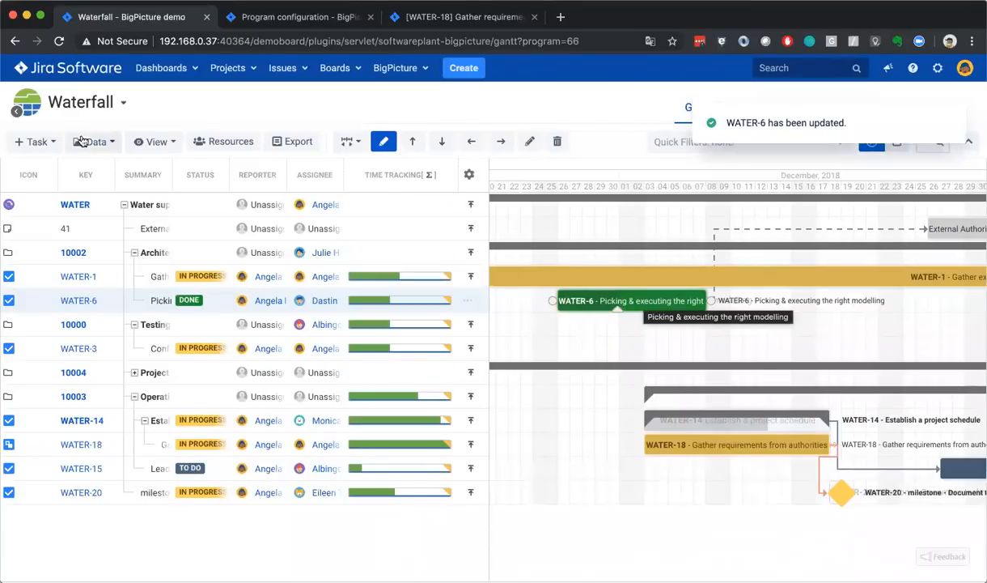
Turn off coloring by status on the Gantt and color the WATER-6 task bar red
click(155, 142)
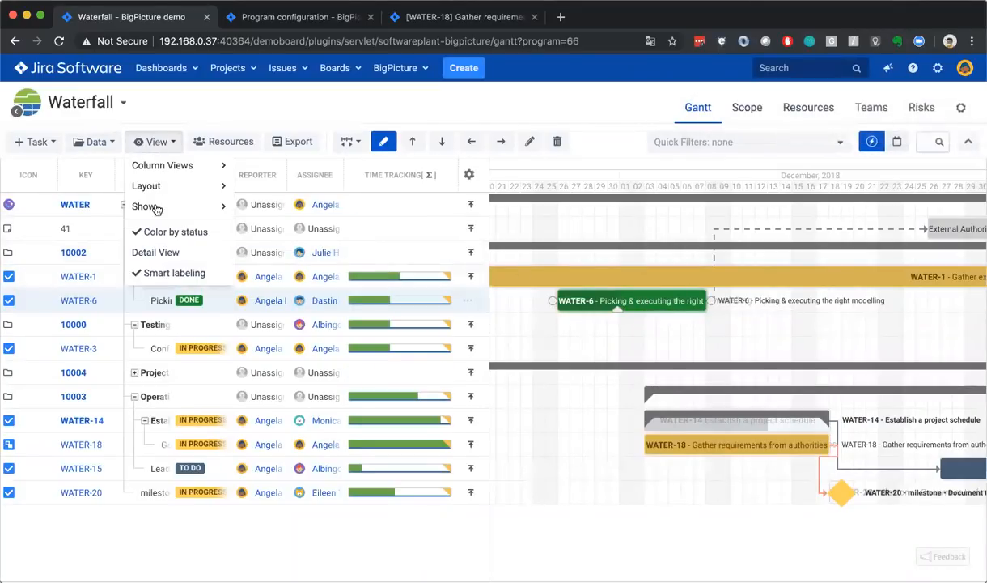
click(176, 233)
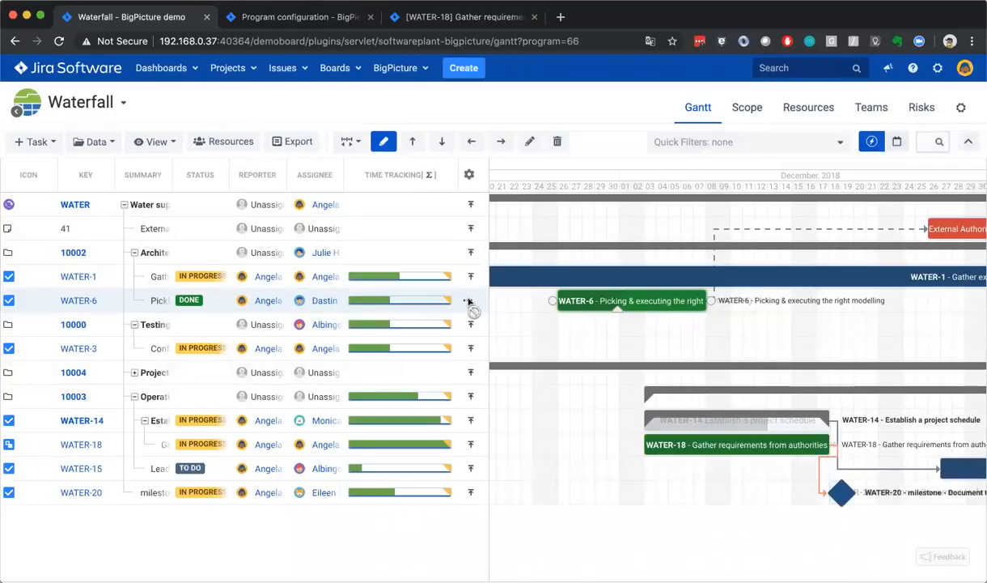
click(155, 142)
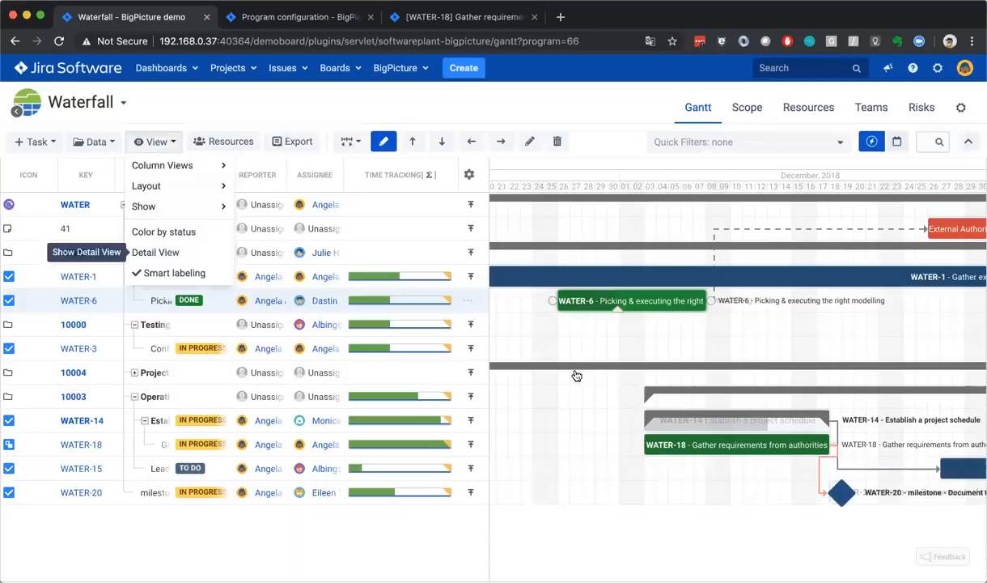
click(468, 301)
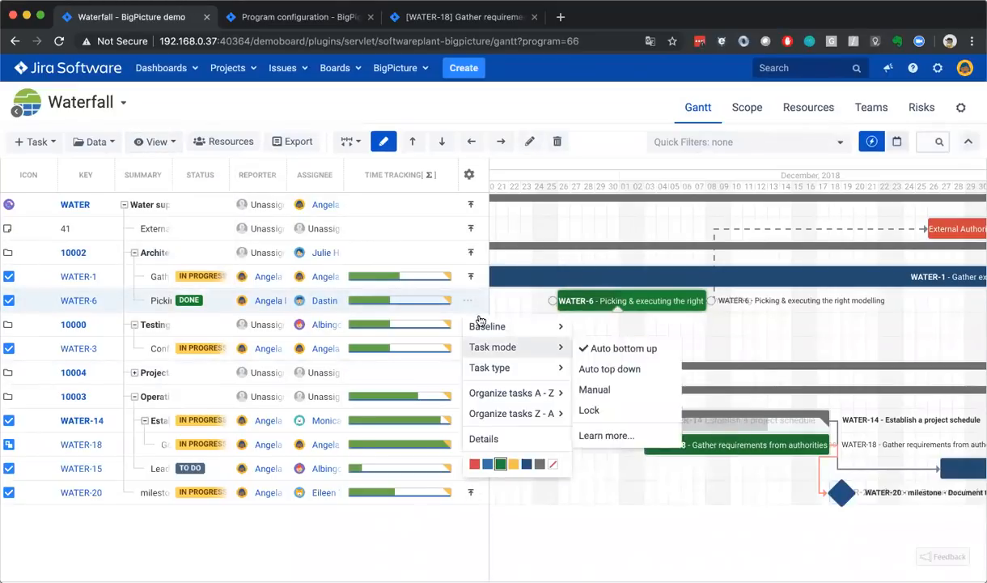
click(474, 464)
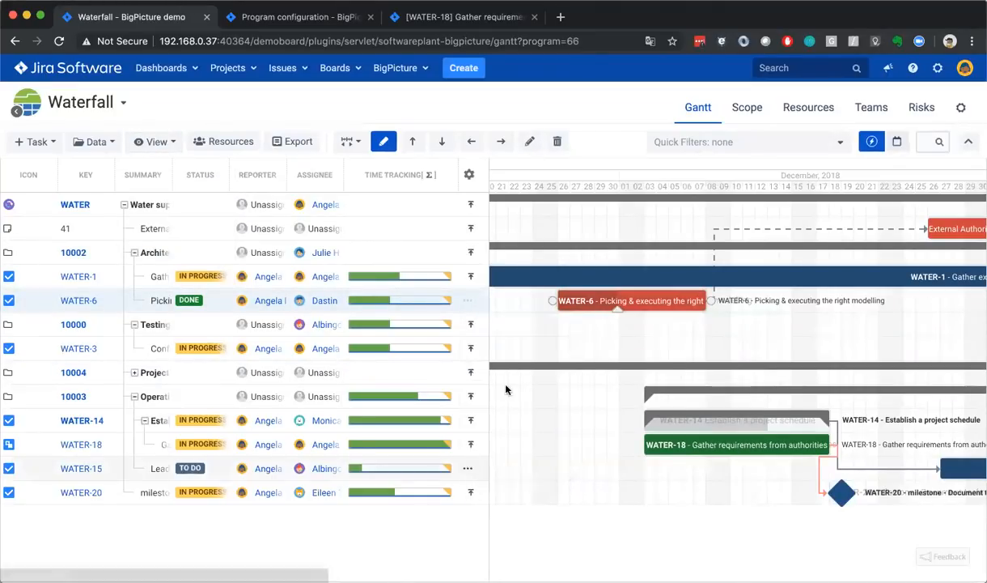
Turn Color by status back on and switch off Smart labeling for the Gantt bars
click(175, 142)
click(183, 233)
click(140, 142)
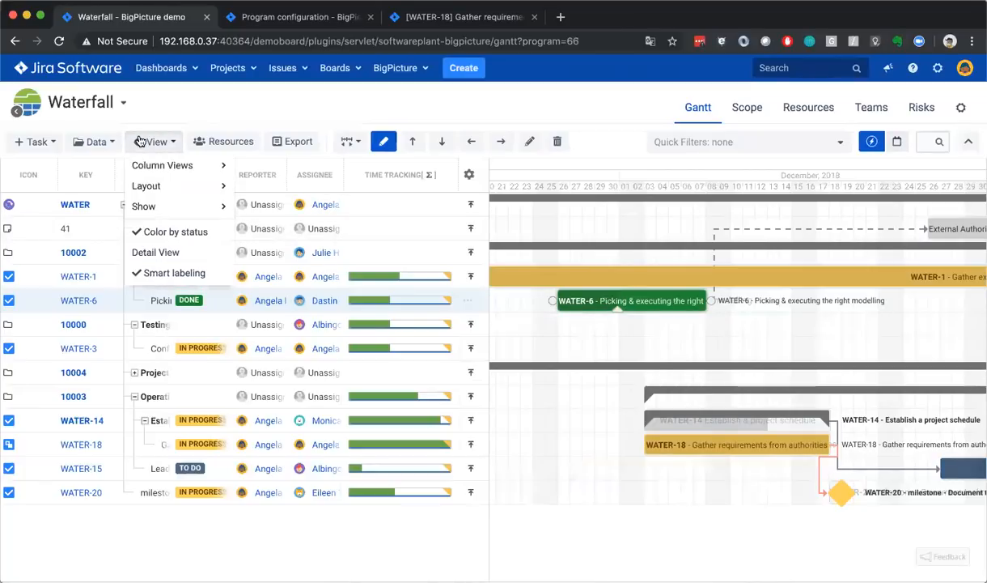
click(174, 274)
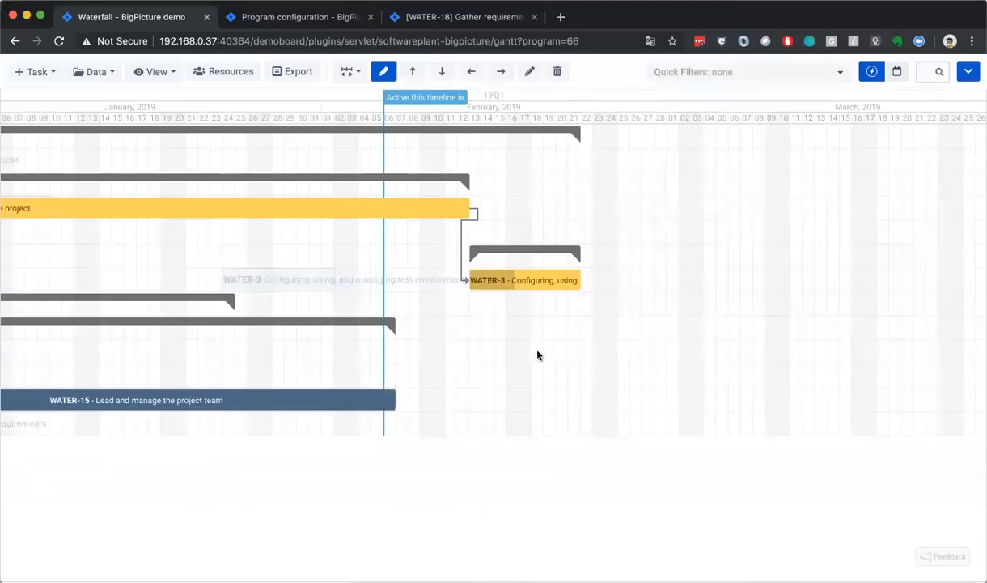
Hide the baselines on the Gantt and examine the task bars along the timeline
click(165, 78)
mouse_move(211, 136)
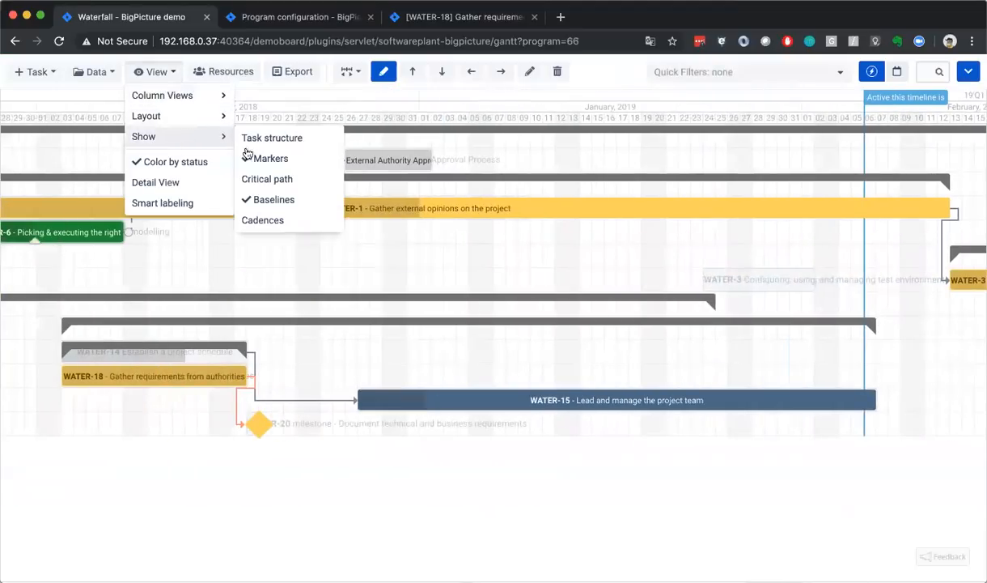
click(275, 208)
scroll(393, 265, left, 5)
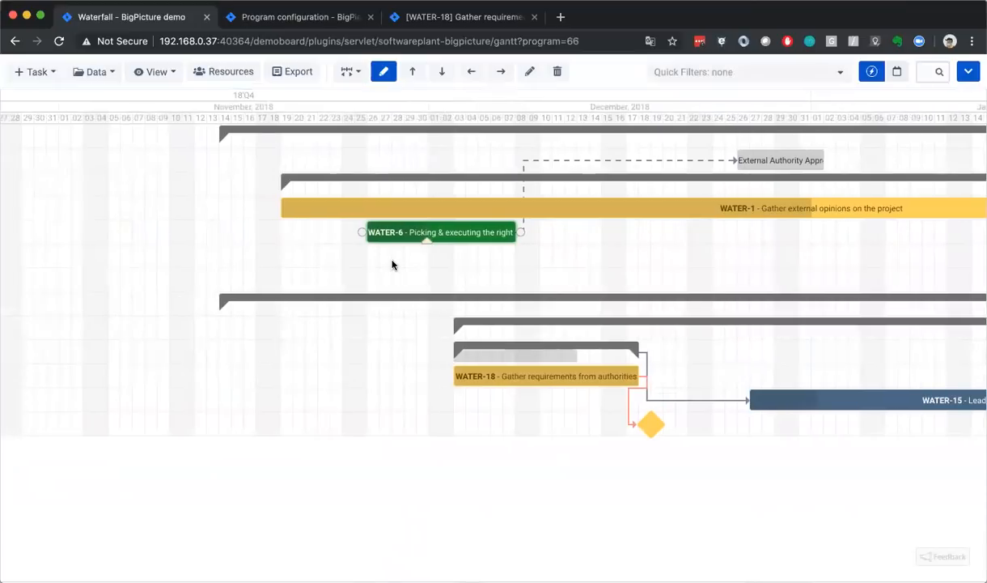
scroll(392, 265, right, 4)
scroll(393, 264, right, 5)
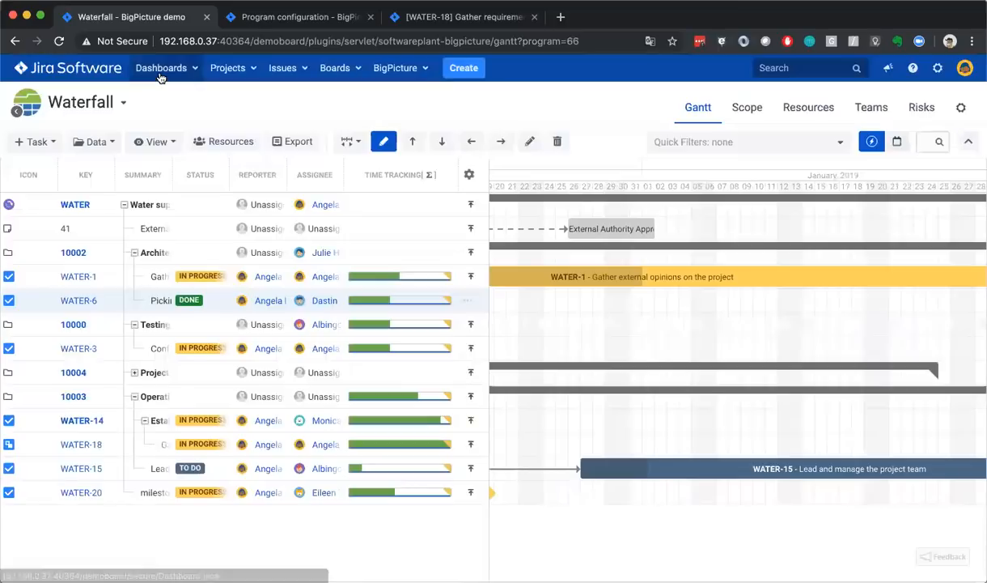
Open the Gantt's view options
click(150, 144)
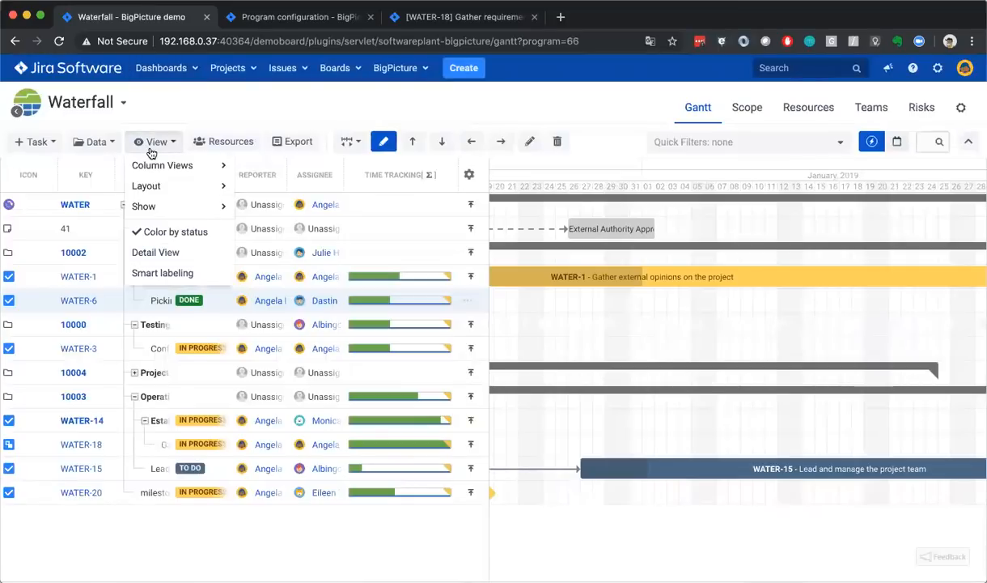
Show the resource workload below the Gantt chart, review allocations from late November 2018 into January 2019, and hide it again
click(207, 147)
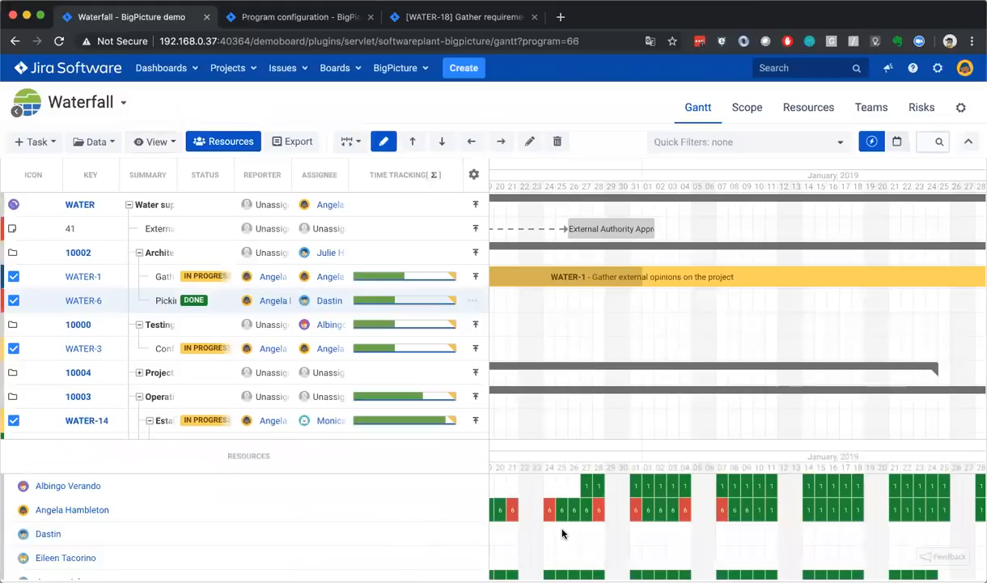
scroll(564, 534, down, 3)
scroll(563, 533, right, 3)
scroll(564, 533, up, 3)
scroll(564, 533, left, 1)
scroll(563, 533, left, 10)
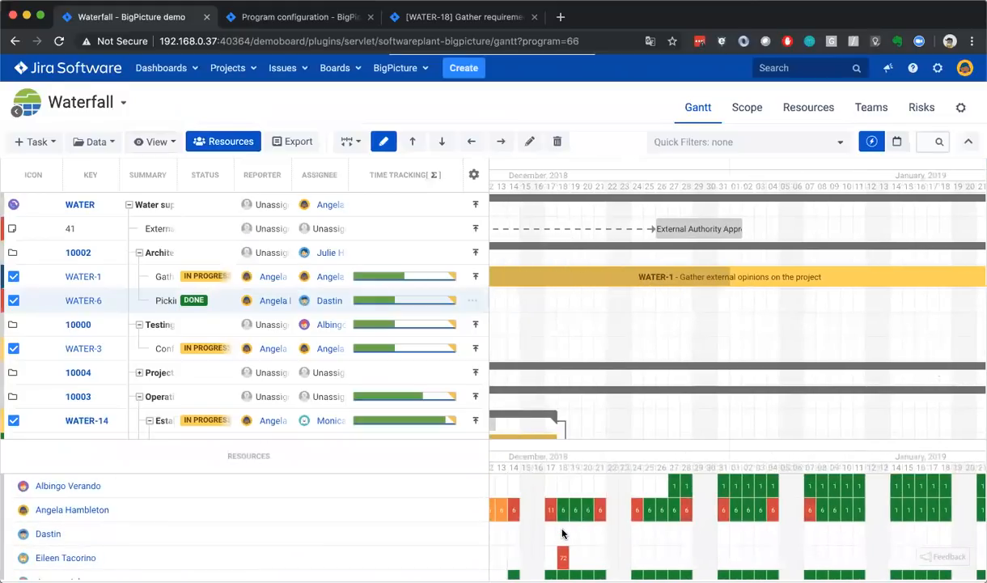
scroll(558, 517, left, 4)
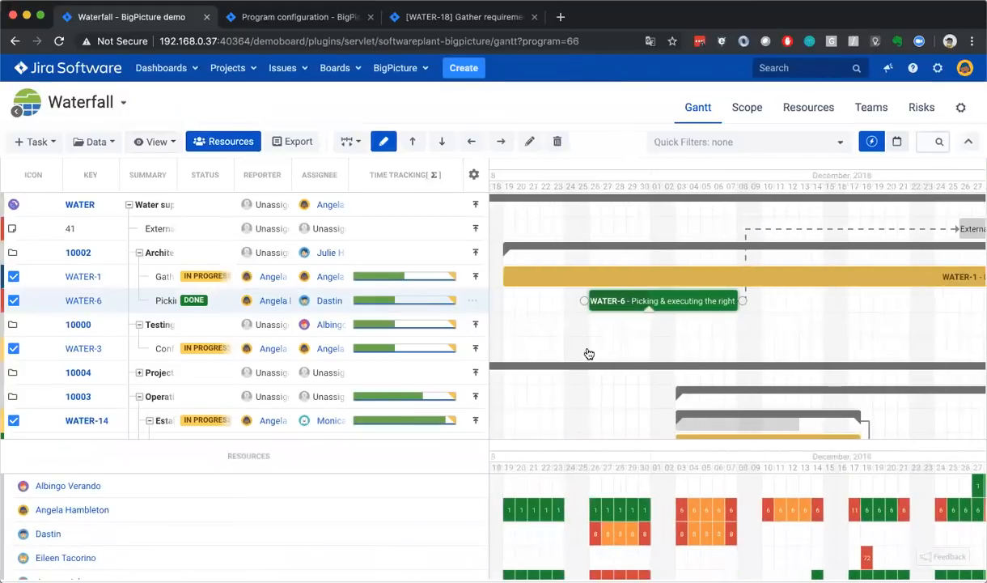
scroll(557, 494, down, 3)
scroll(558, 495, up, 3)
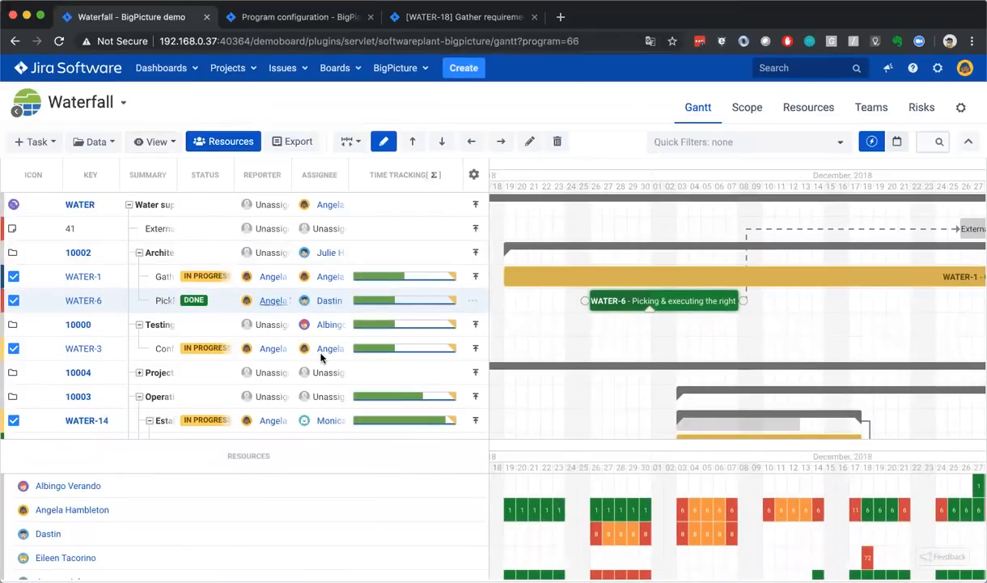
click(221, 141)
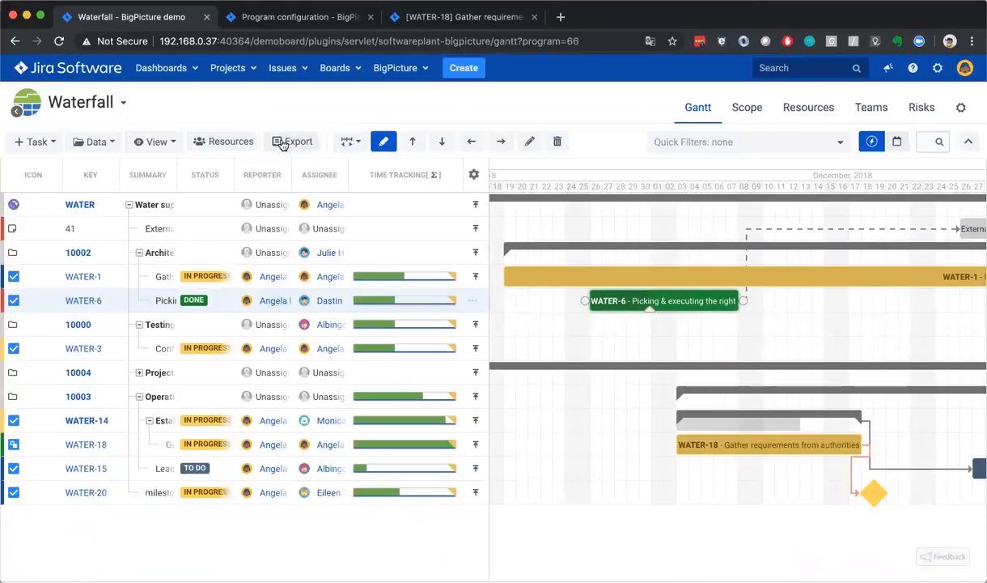
Open the export manager, read its BigTemplate requirement, and close it
click(281, 142)
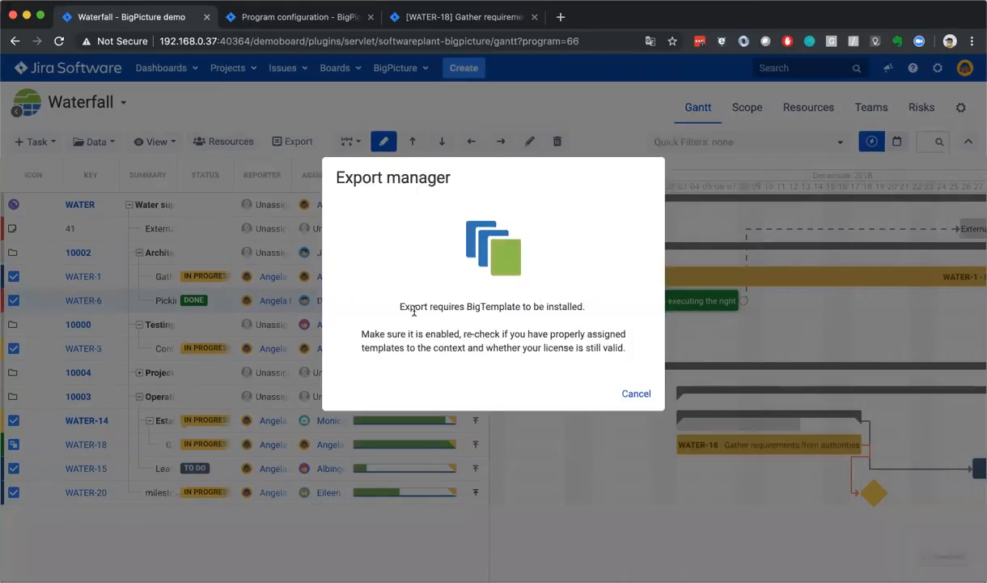
double_click(486, 304)
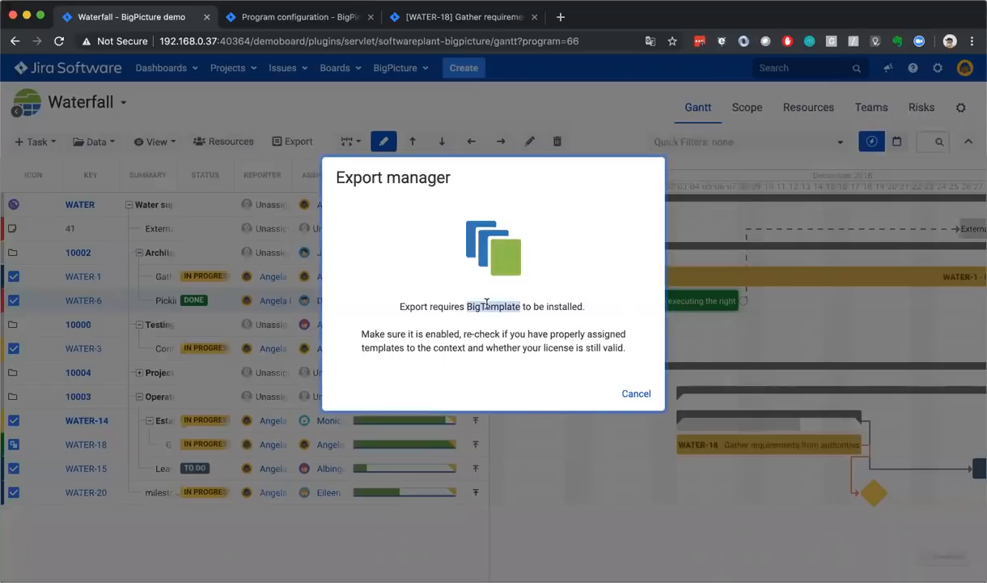
click(634, 394)
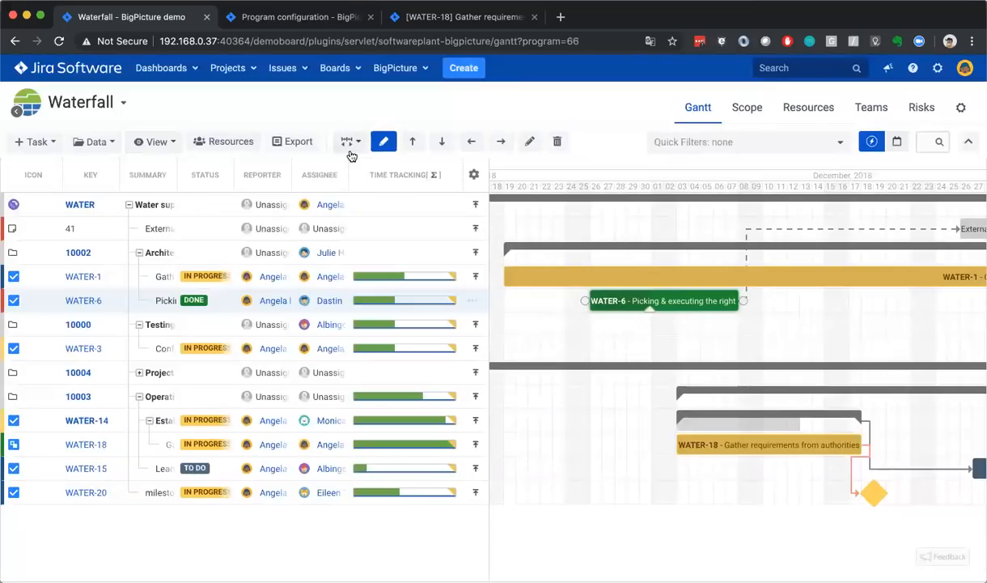
click(348, 144)
click(399, 113)
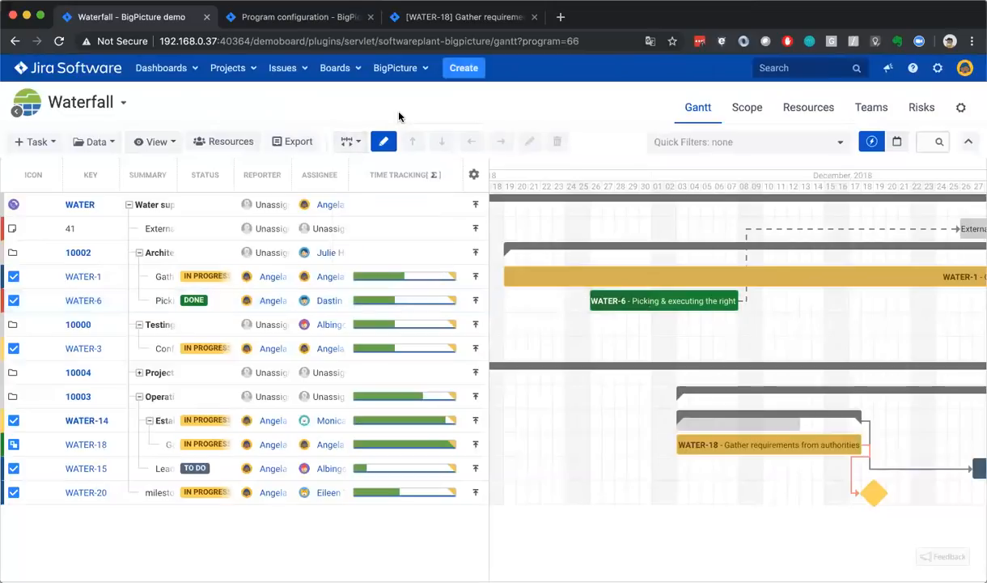
Move the row selection through the task list from Architecture down to WATER-18 and back up to WATER-3
click(205, 245)
key(Up)
key(Up)
key(Down)
key(Down)
key(Down)
key(Down)
key(Down)
key(Down)
key(Down)
key(Down)
key(Down)
key(Down)
key(Down)
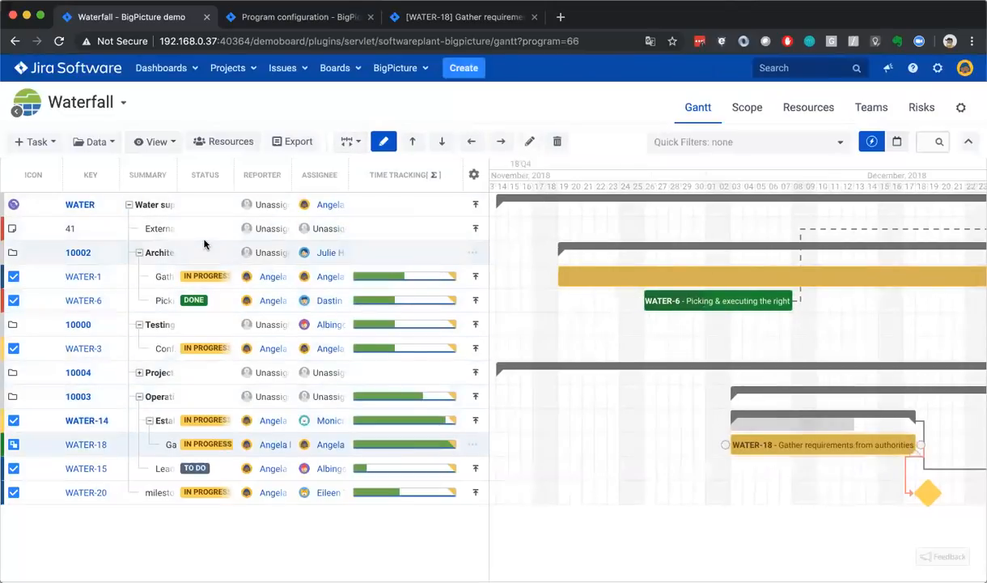
key(Up)
key(Up)
key(Up)
key(Up)
key(Up)
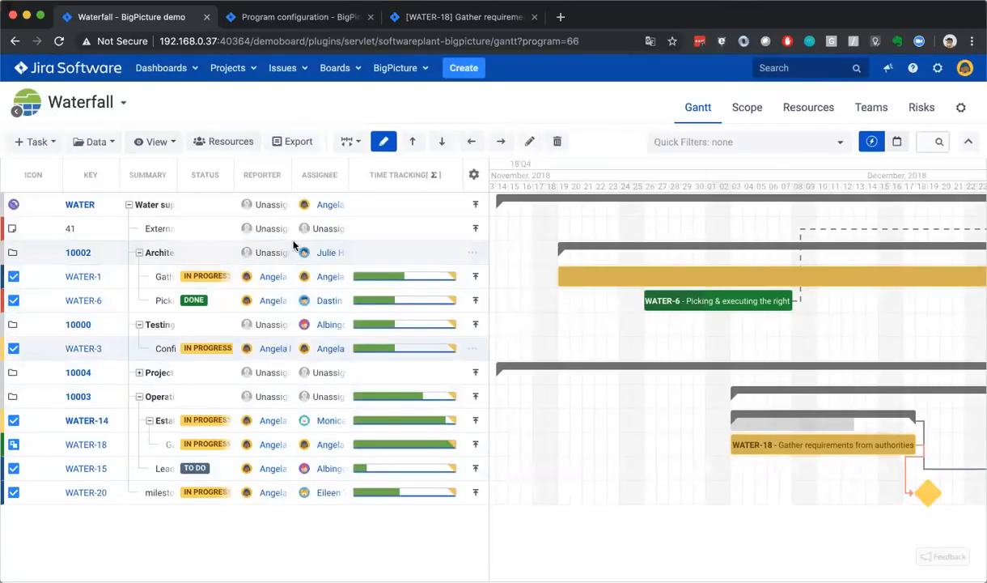
Try to outdent tasks WATER-3 and WATER-1, and dismiss the notifications
click(469, 144)
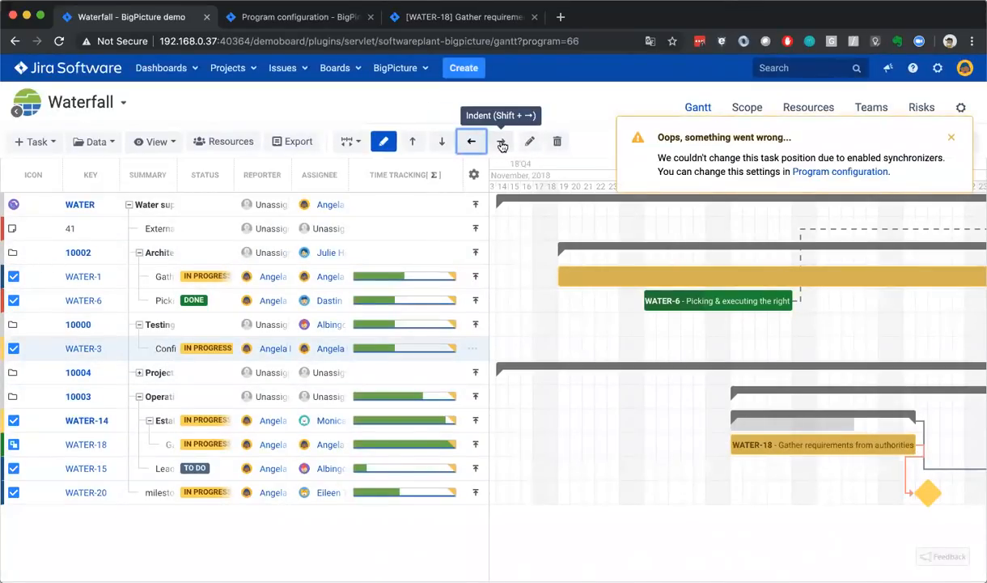
click(203, 228)
click(235, 277)
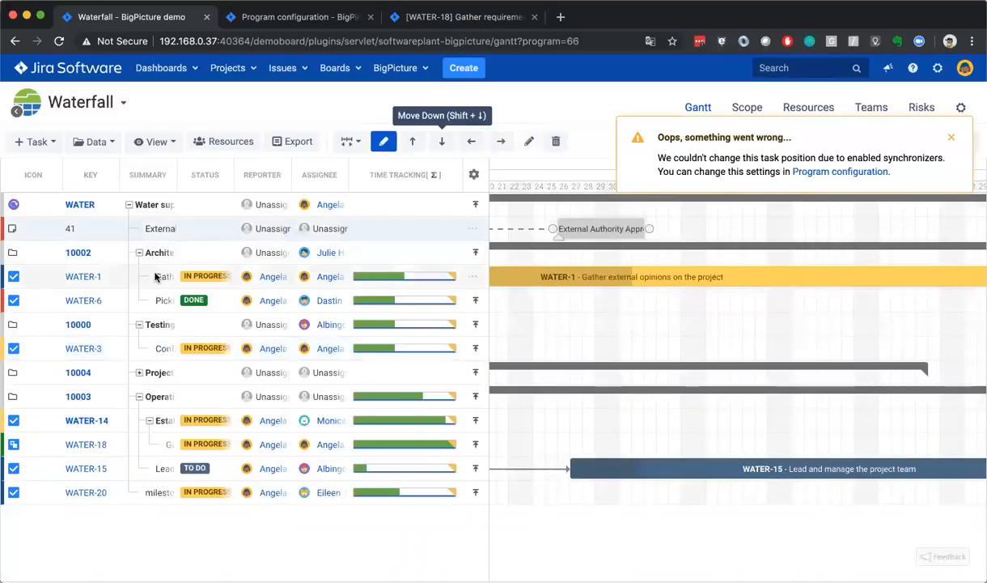
click(470, 143)
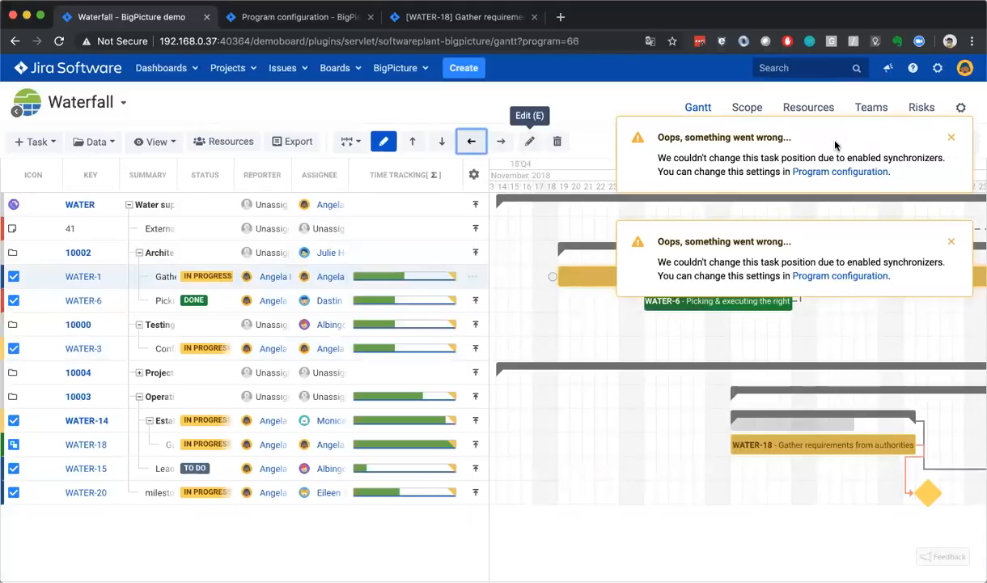
click(952, 243)
click(952, 137)
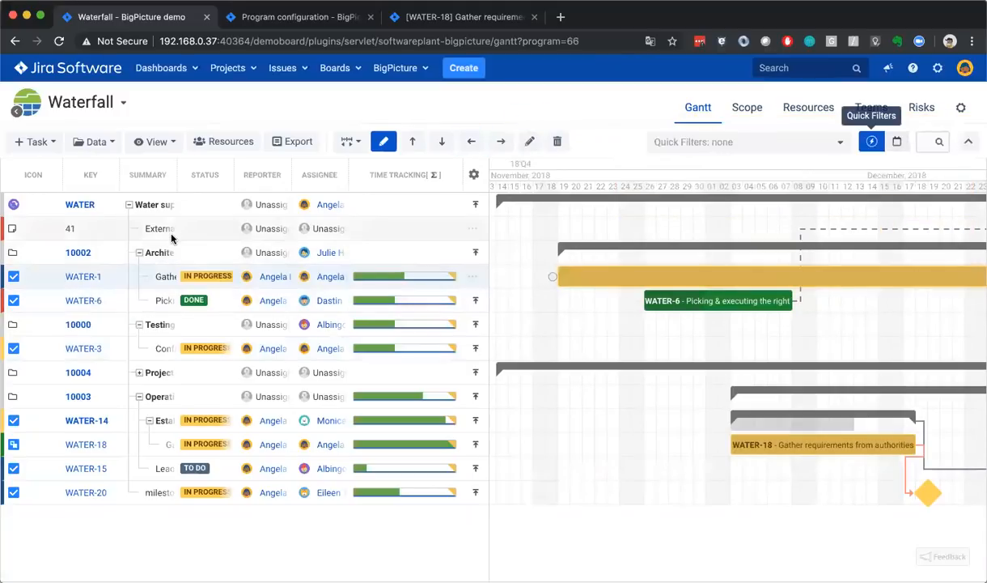
Load the program configuration in a new tab, close the old configuration tab without saving its changes, and return to the Gantt chart
click(142, 233)
click(170, 276)
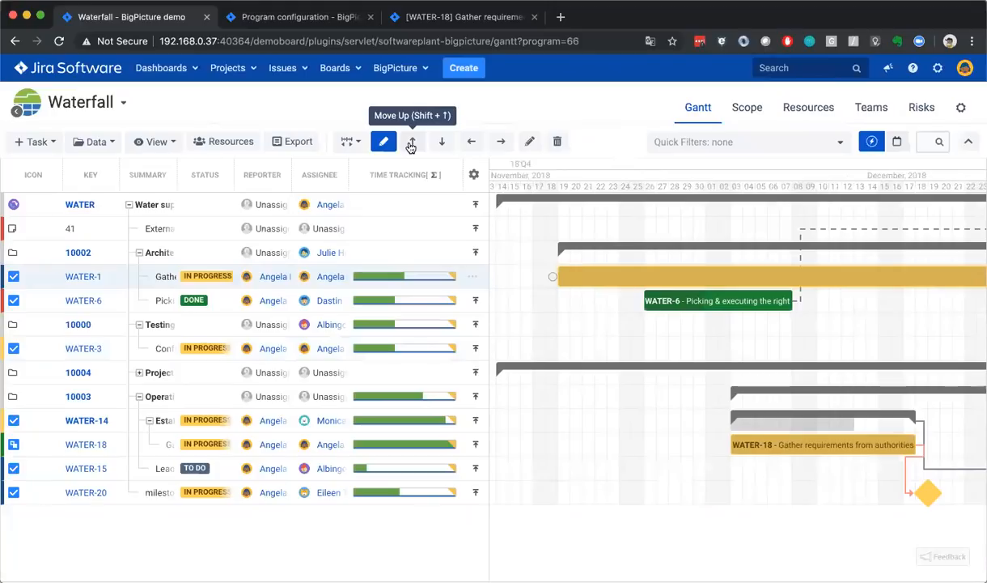
middle_click(961, 107)
key(ctrl+Tab)
key(super+w)
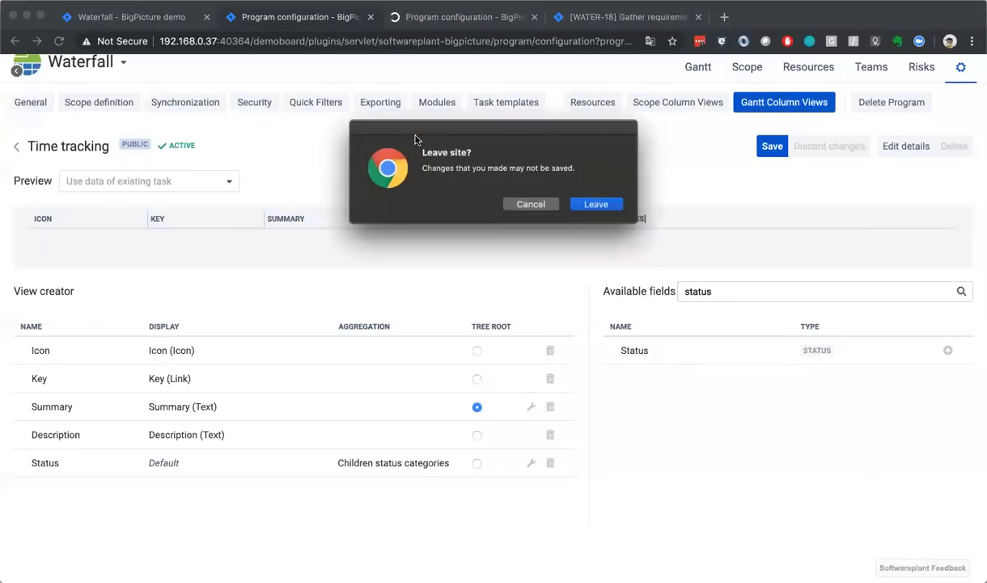
key(Return)
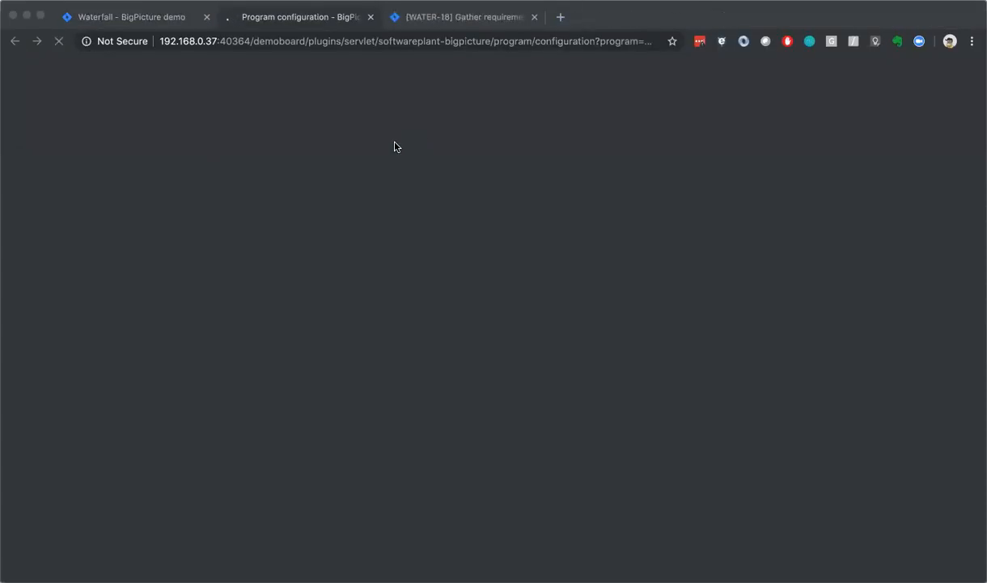
key(ctrl+shift+Tab)
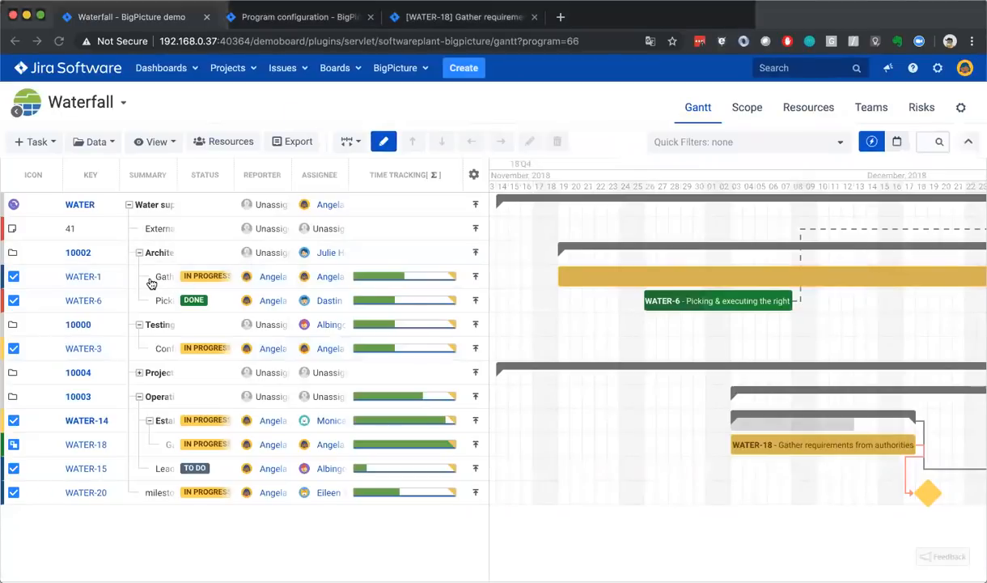
Try to outdent WATER-1, and examine the structure synchronizers in the program's synchronization configuration
click(149, 280)
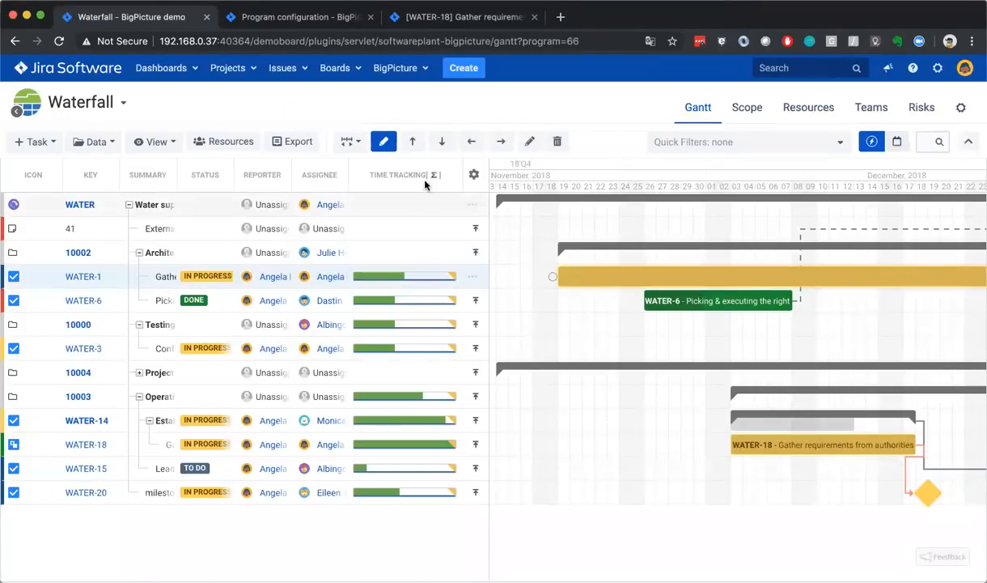
click(471, 142)
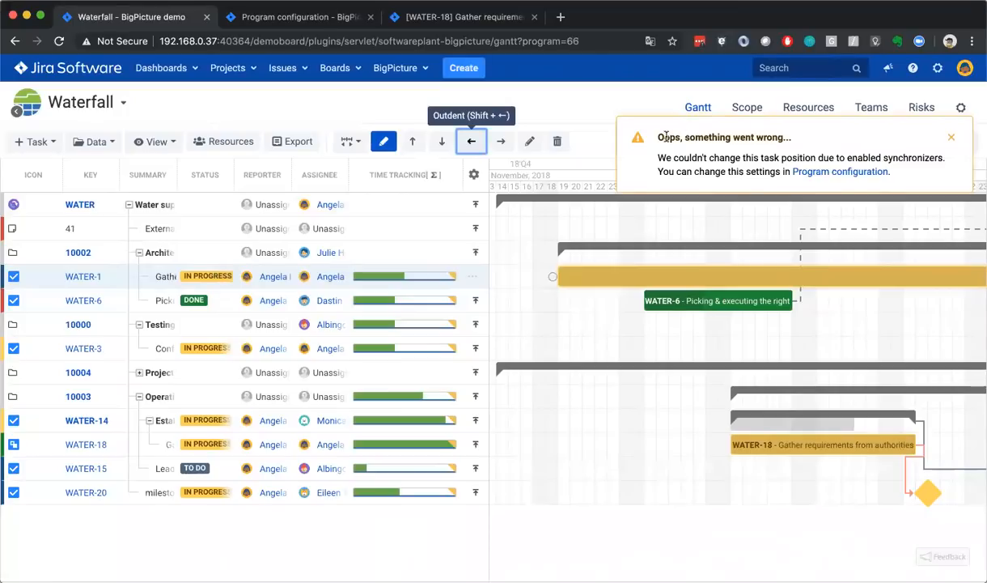
click(796, 171)
key(ctrl+Tab)
click(186, 149)
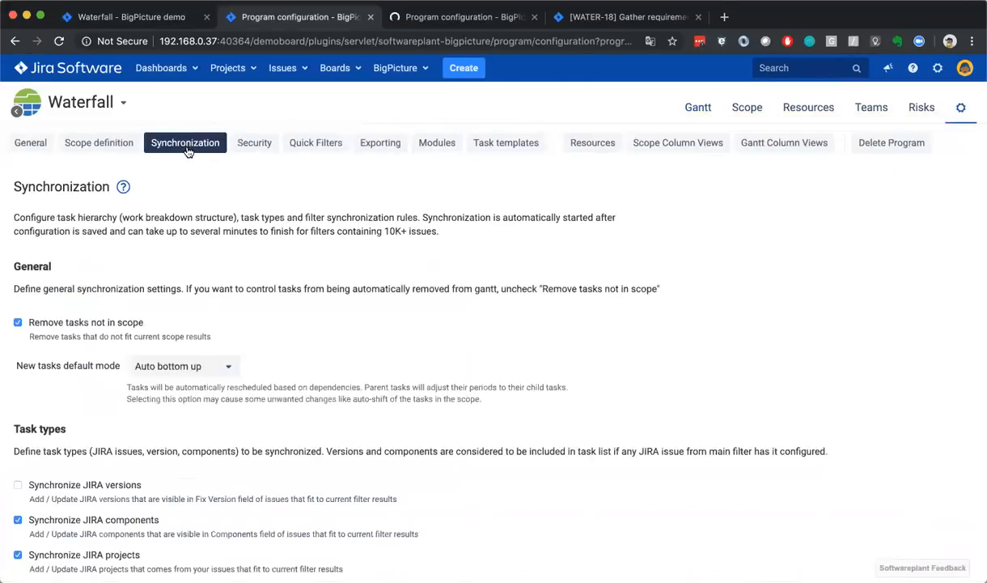
scroll(223, 238, down, 1)
scroll(223, 239, down, 15)
scroll(223, 239, up, 5)
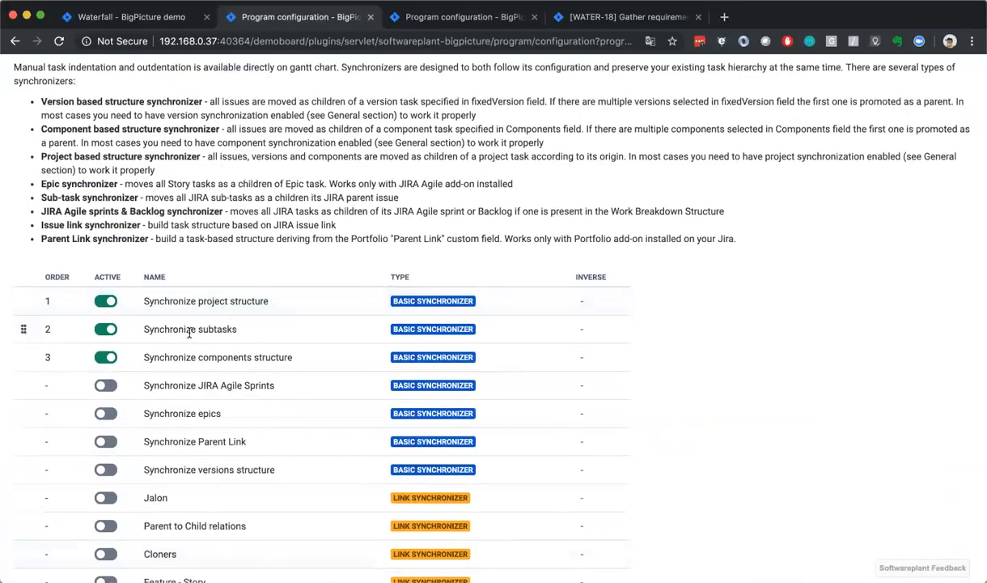
Return to the Gantt chart and widen the Summary column to show the task names
click(160, 17)
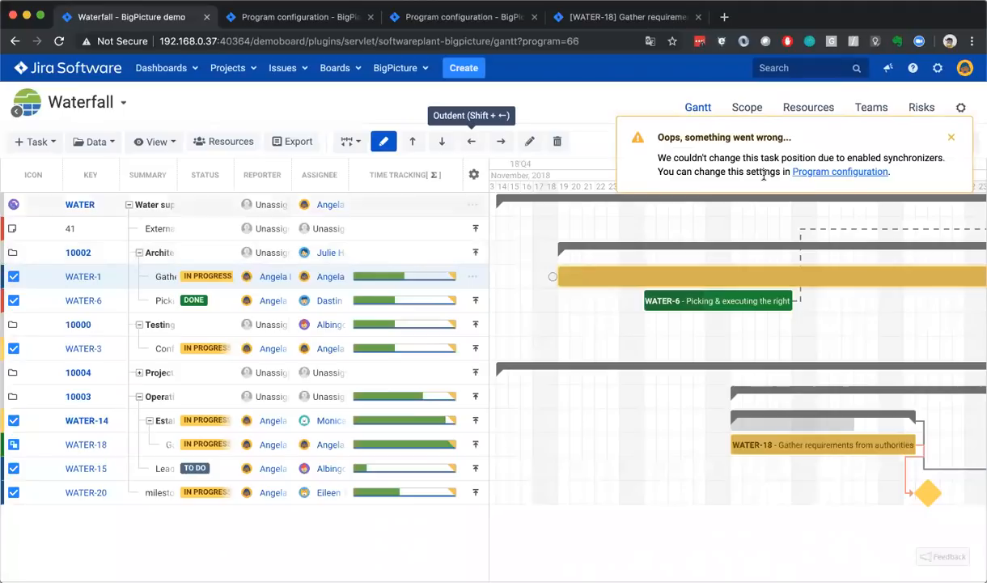
drag(177, 177, 297, 177)
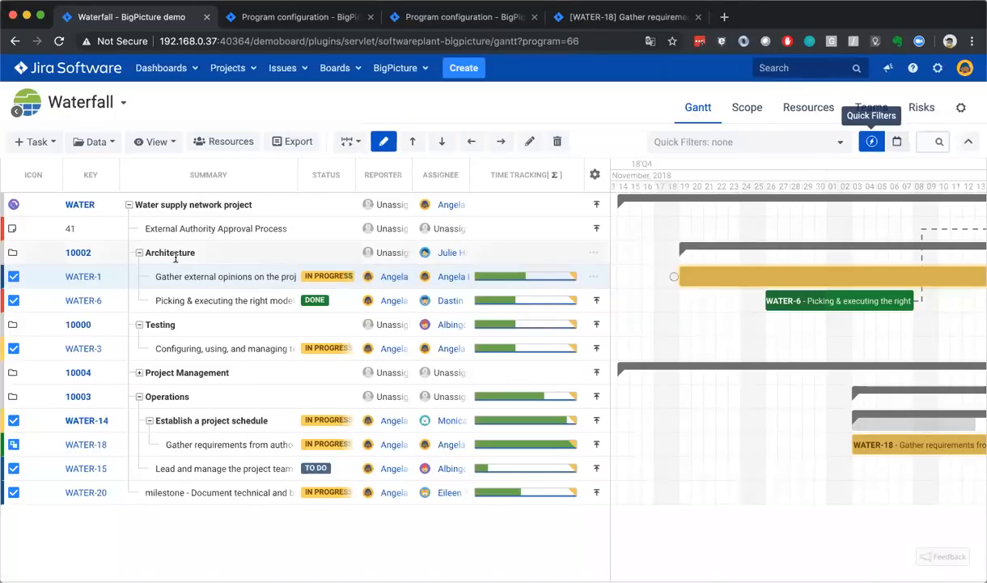
Open issue WATER-1 in a new tab, close the WATER-18 tab, check WATER-1's component, and return to the Gantt chart
super+click(86, 277)
click(812, 16)
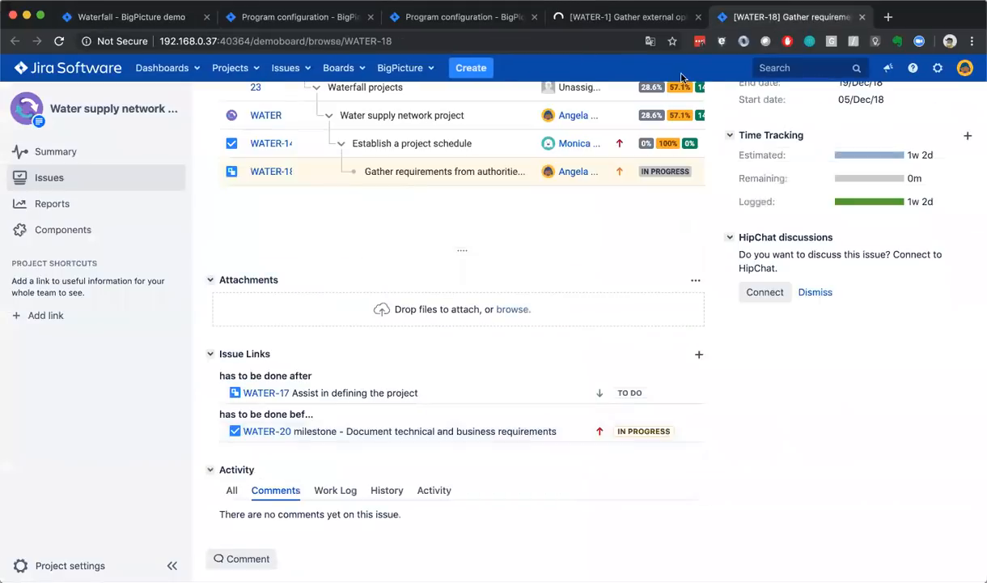
key(super+w)
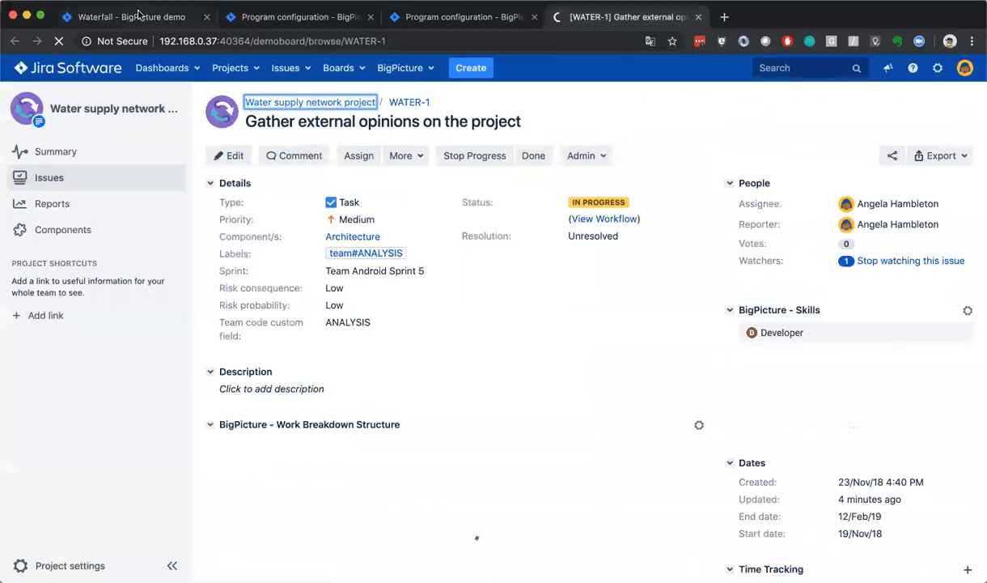
click(135, 14)
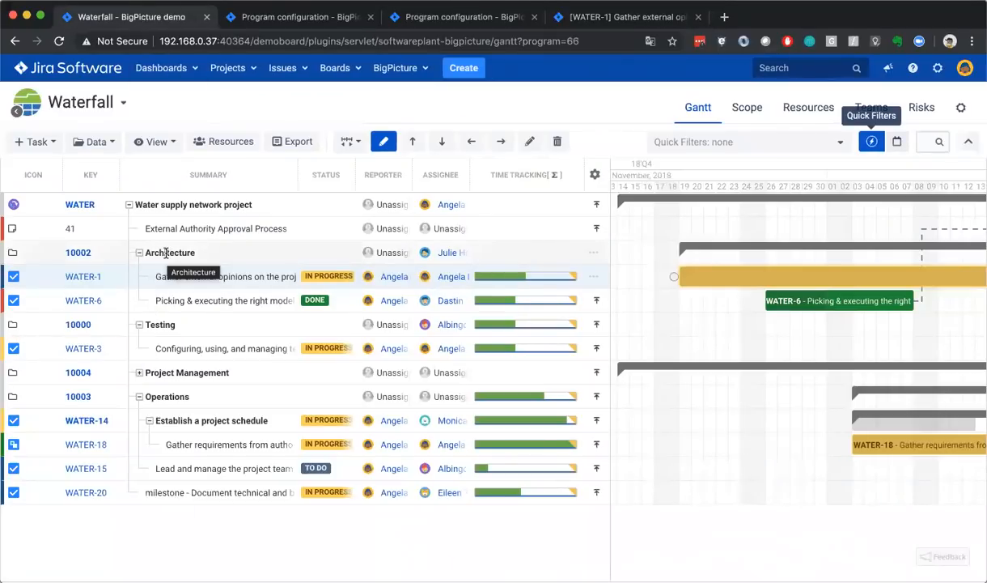
Try to move WATER-1 out of its place under Architecture, and dismiss the notification
drag(183, 278, 256, 289)
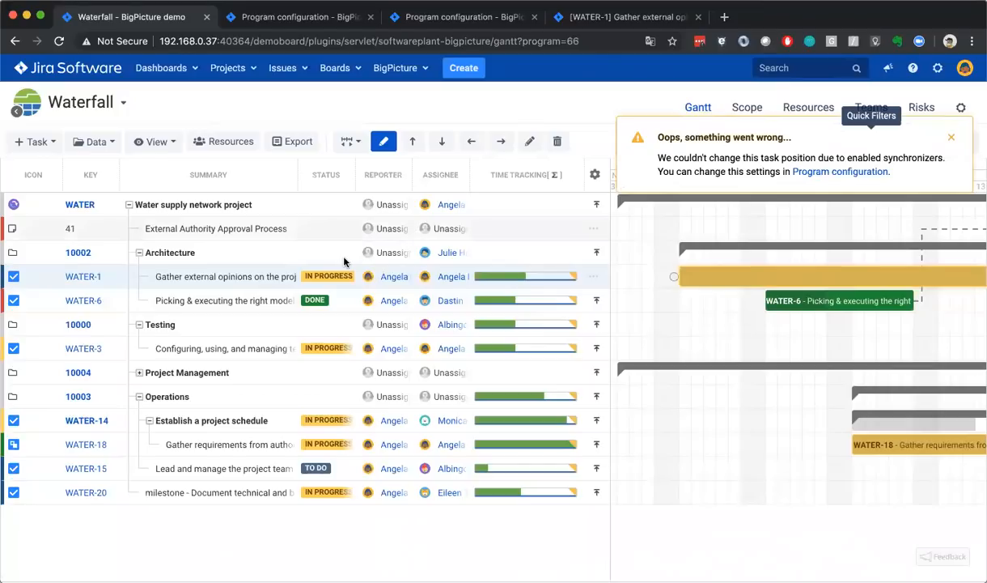
click(951, 138)
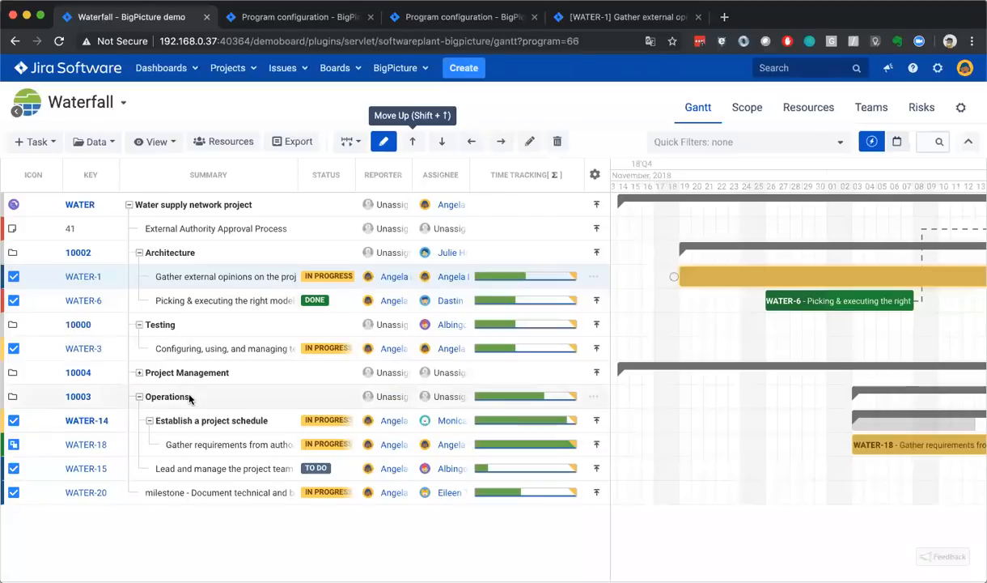
Expand the Project Management group and look over the tasks in the hierarchy
click(139, 374)
scroll(220, 510, down, 1)
click(224, 531)
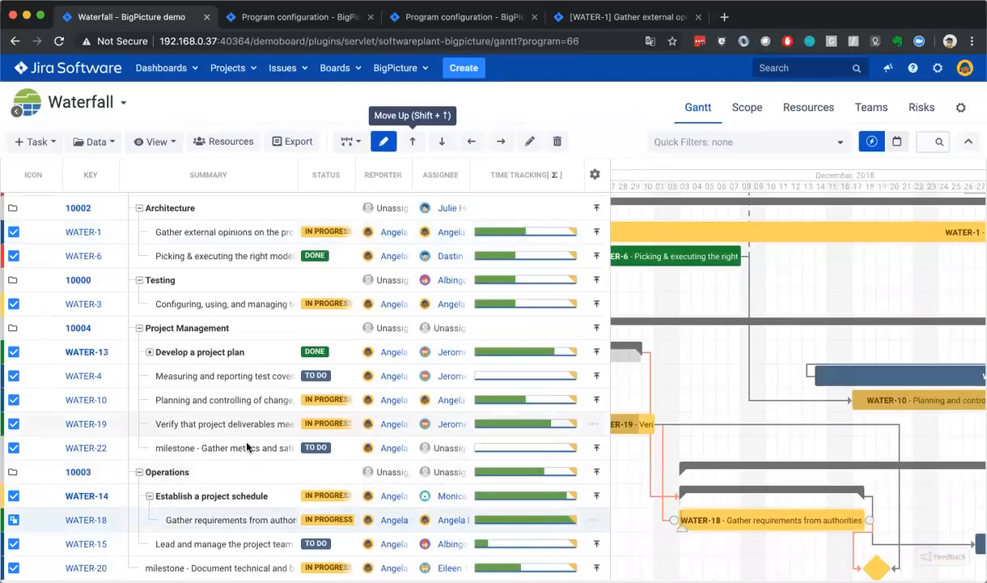
scroll(235, 324, up, 2)
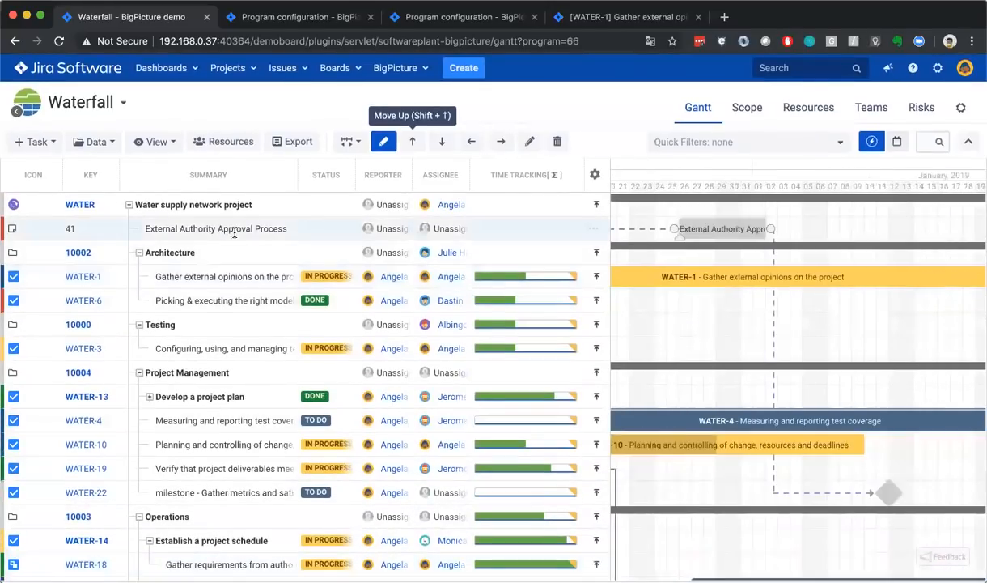
Move the External Authority Approval Process task down past the Architecture group and indent it under Architecture
key(Down)
key(shift+Down)
click(500, 144)
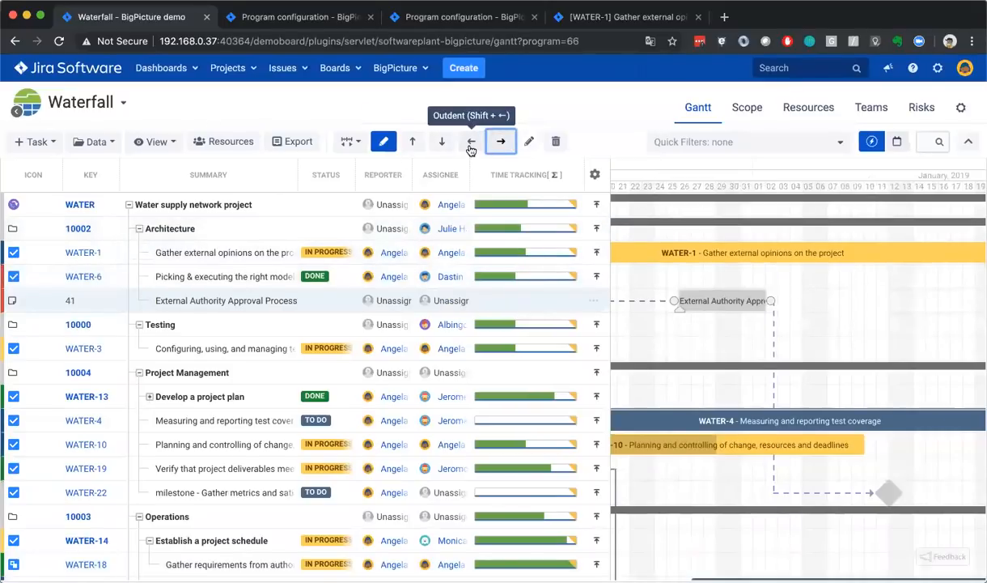
Outdent the External Authority Approval Process task out of Architecture, repeating the indent and outdent once
click(472, 146)
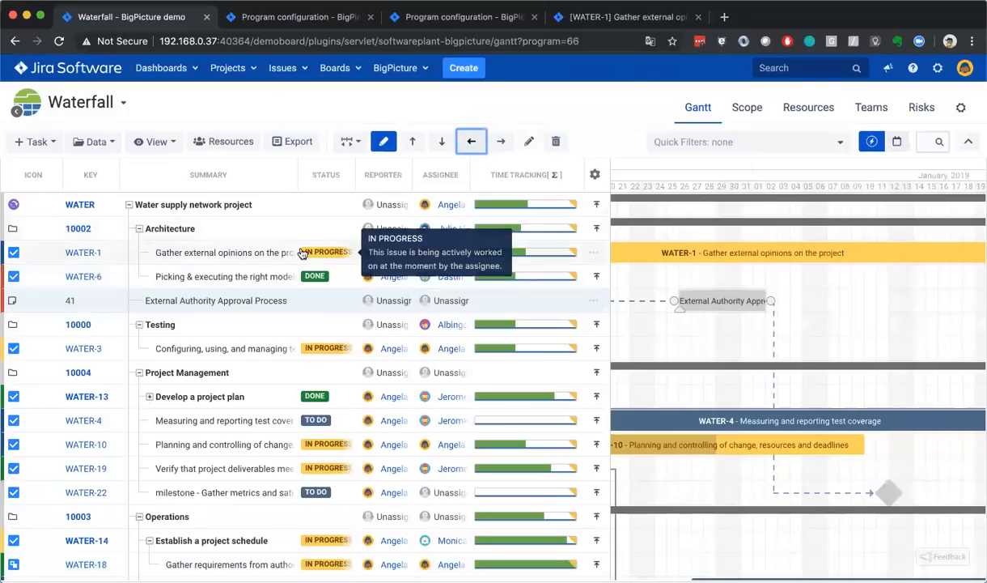
key(alt+Right)
key(alt+Left)
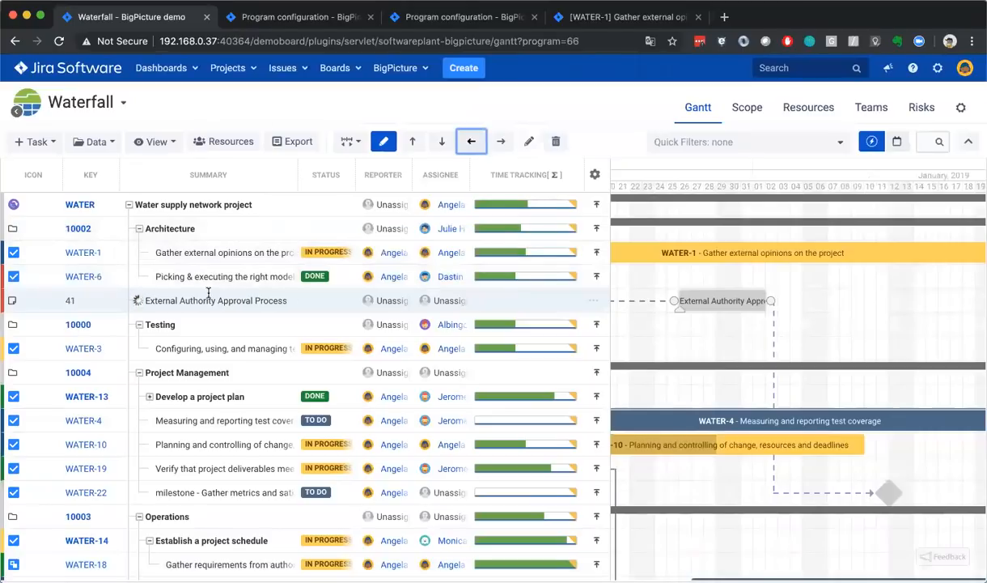
Move the External Authority Approval Process task up above the Architecture group, and turn off edit mode
key(alt+Up)
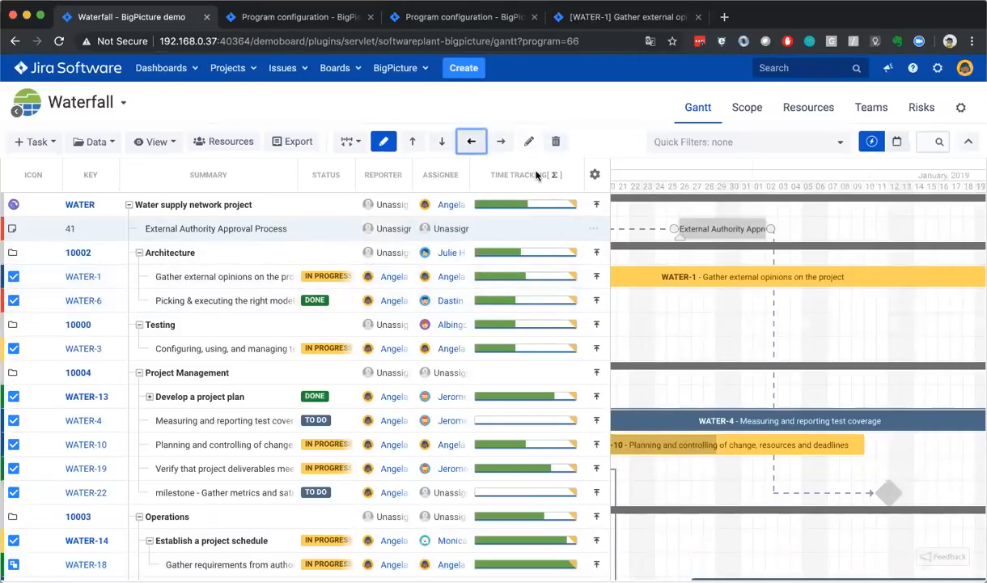
click(384, 142)
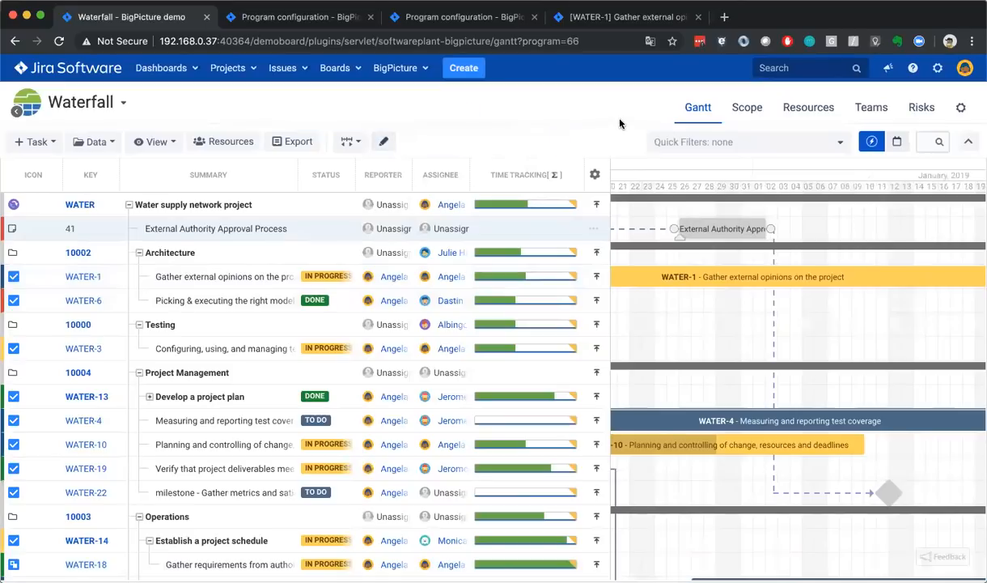
Mark the Milestones quick filter as a favorite, apply it to the Gantt, and remove it again
click(734, 144)
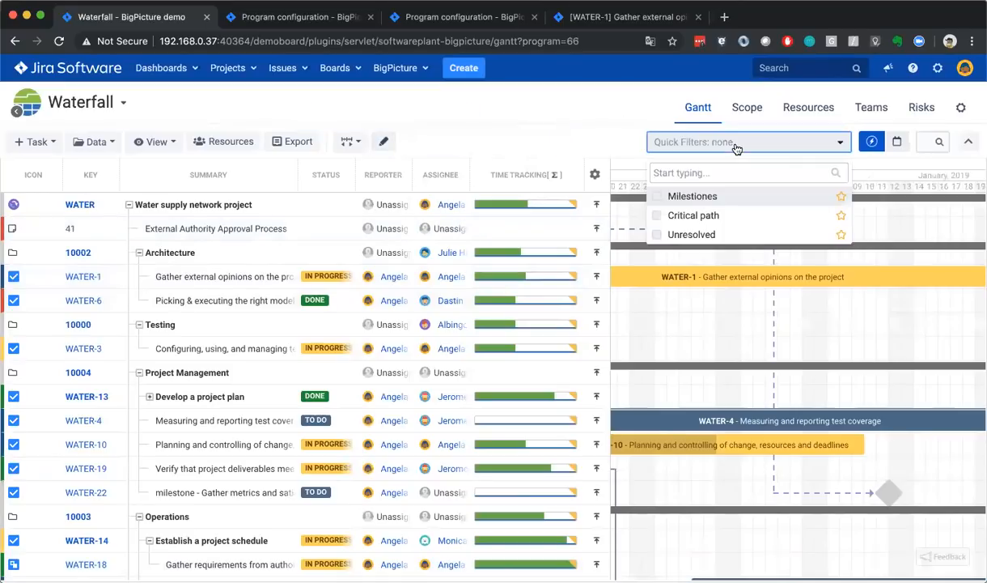
click(842, 199)
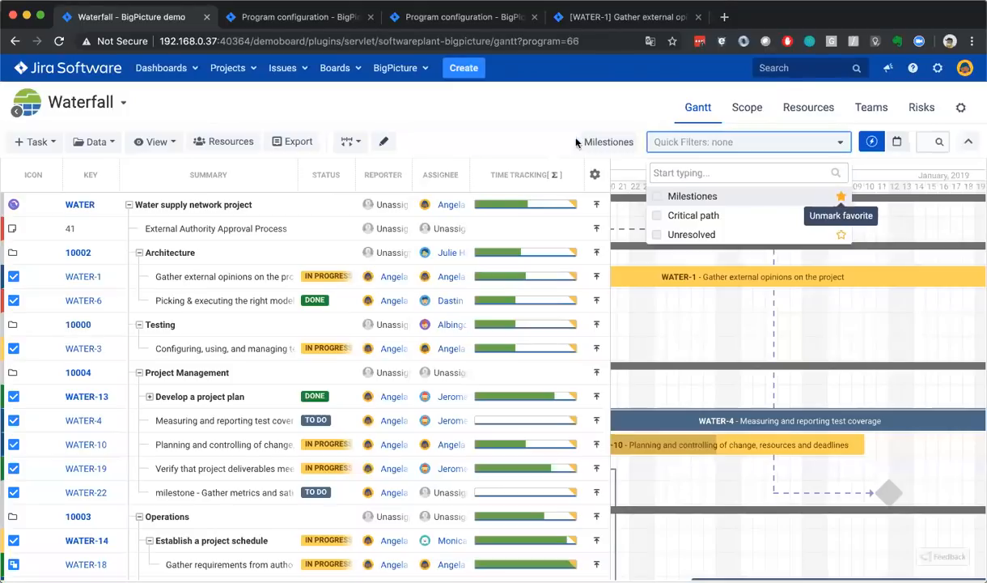
click(608, 141)
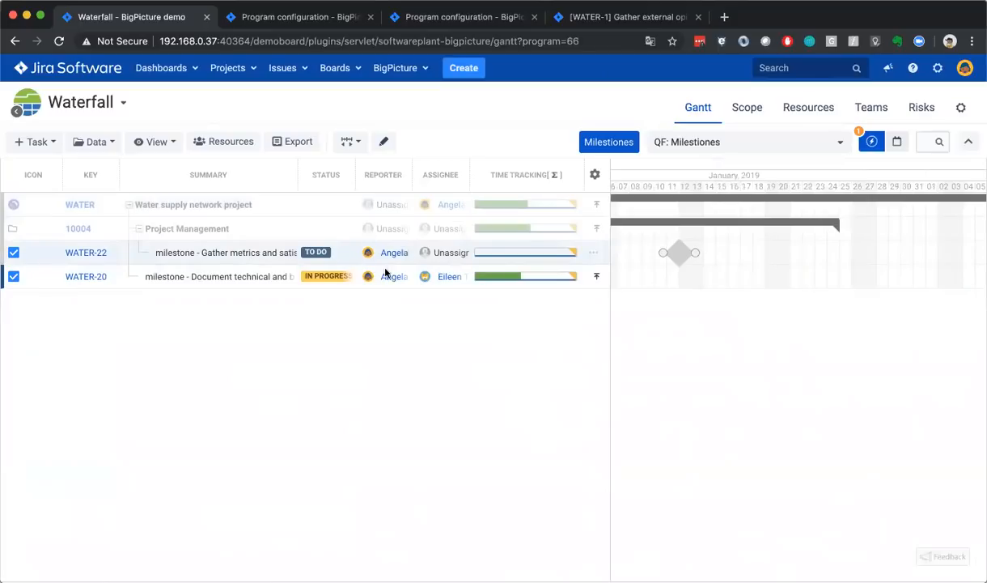
click(603, 146)
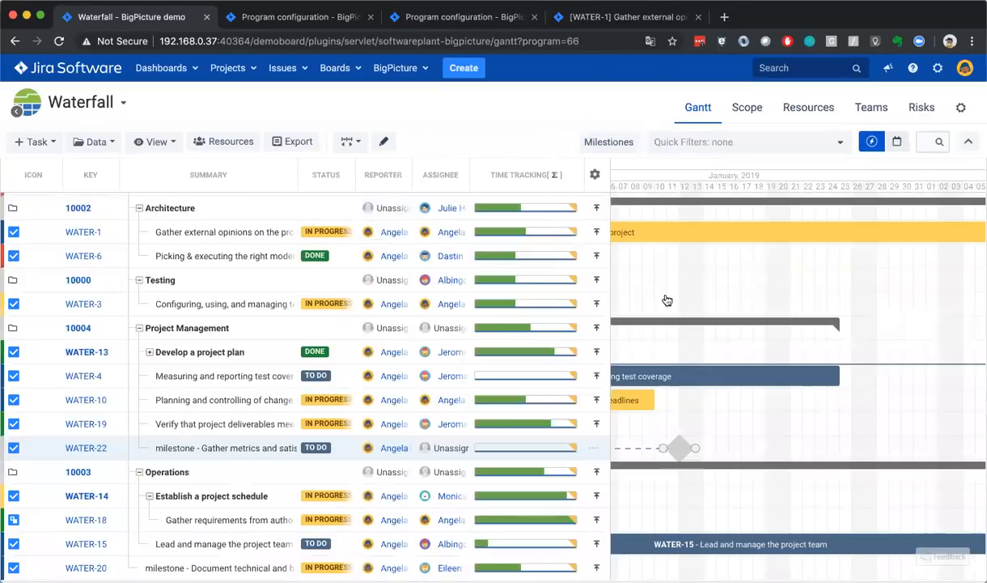
Apply Milestones from the list of quick filters, and switch it off through its favorite shortcut
click(743, 137)
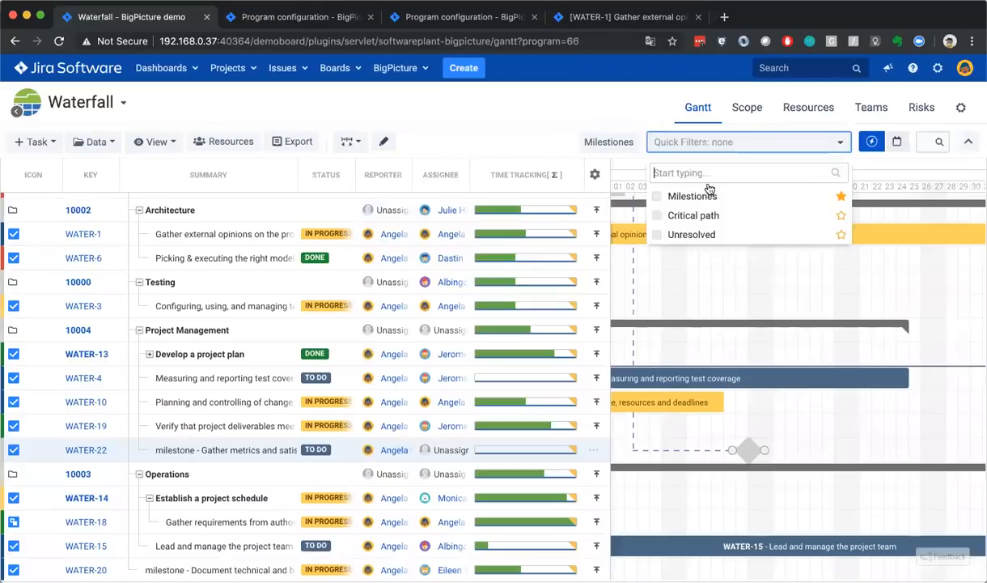
click(702, 196)
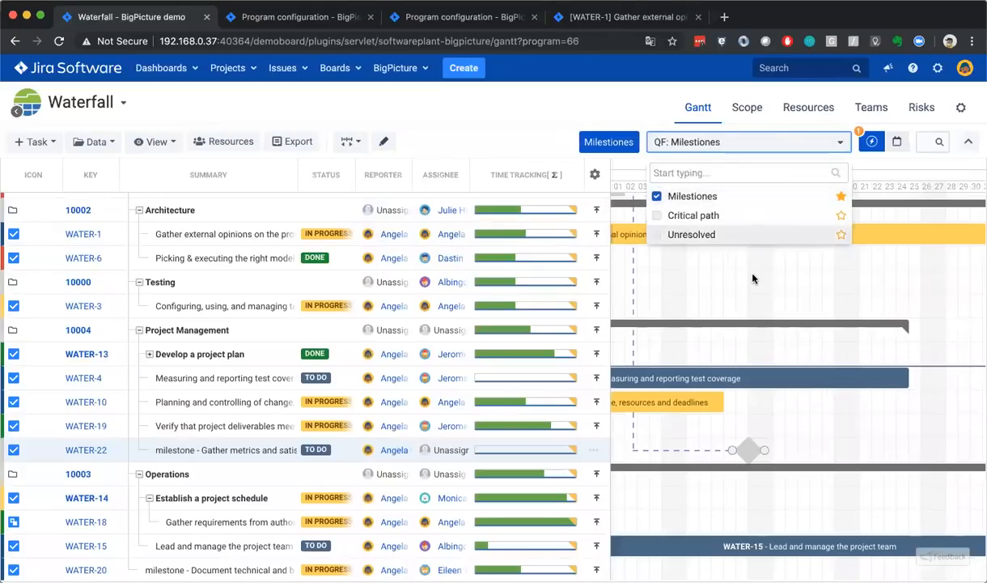
click(725, 146)
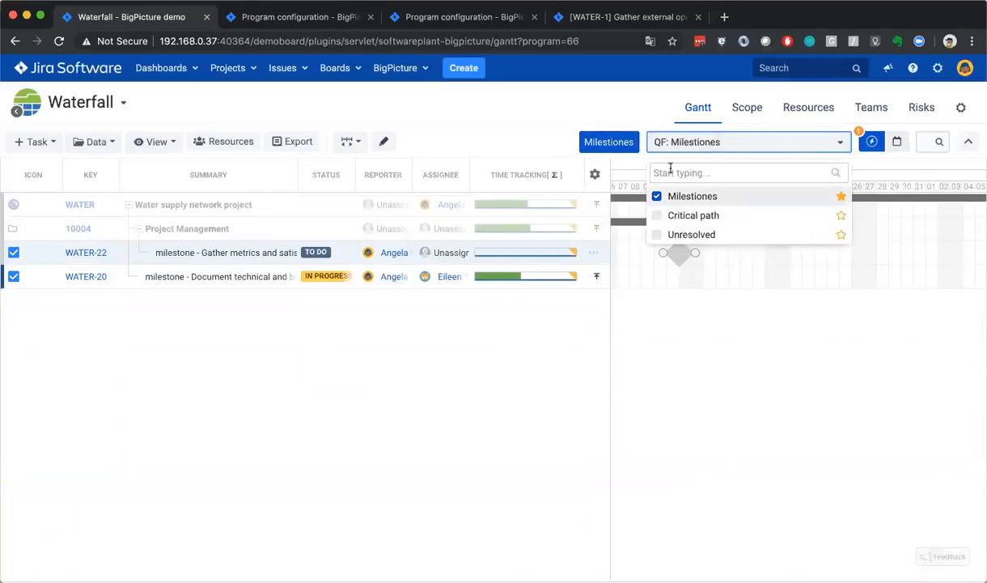
click(608, 140)
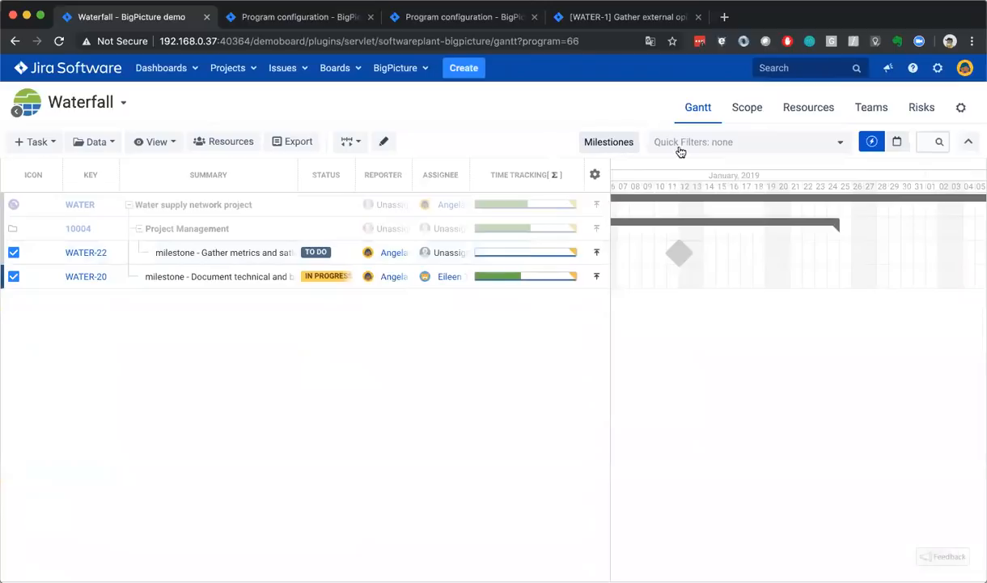
Search the available quick filters for "mile", clear the search, and close the list without applying any
click(745, 144)
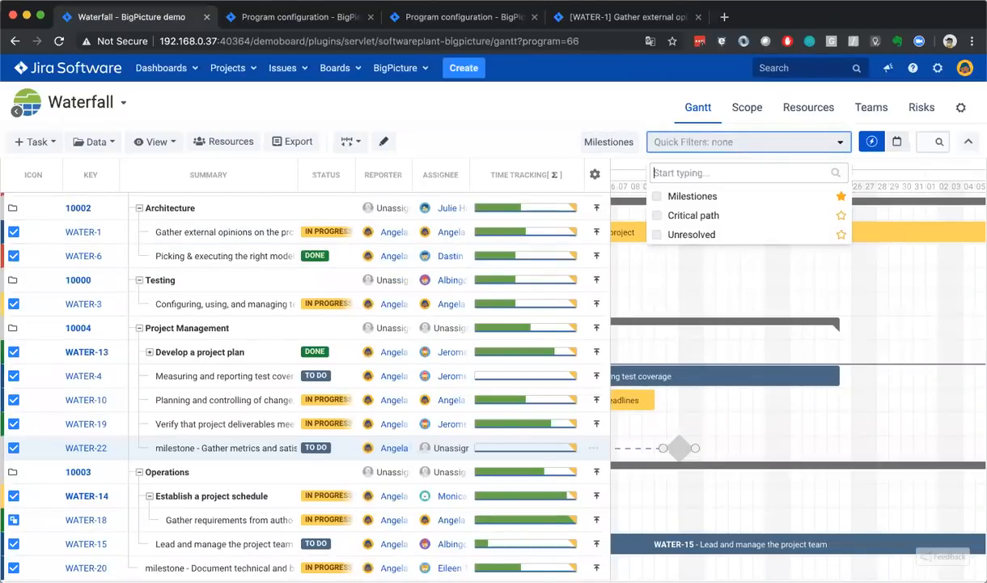
text(mile)
key(BackSpace)
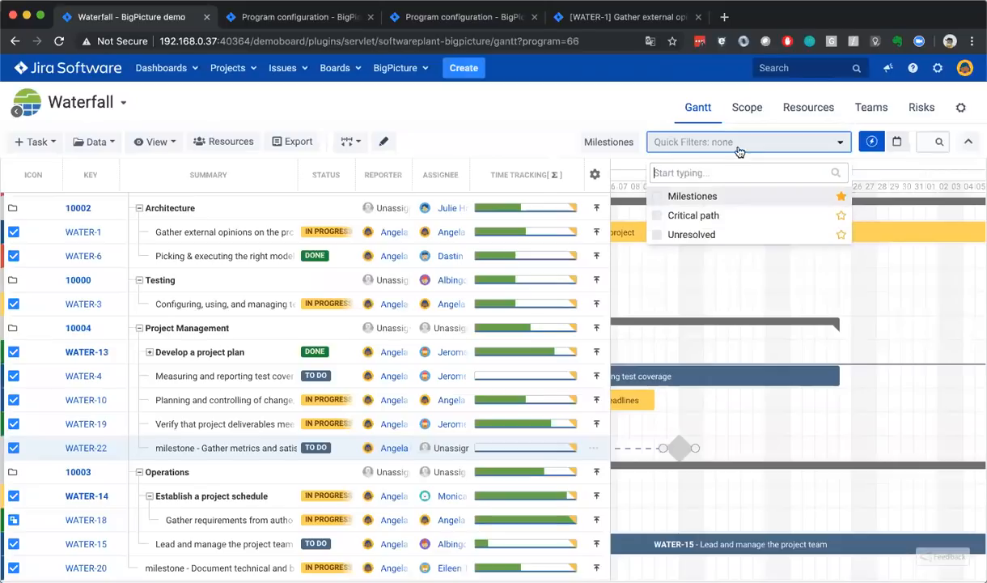
click(505, 119)
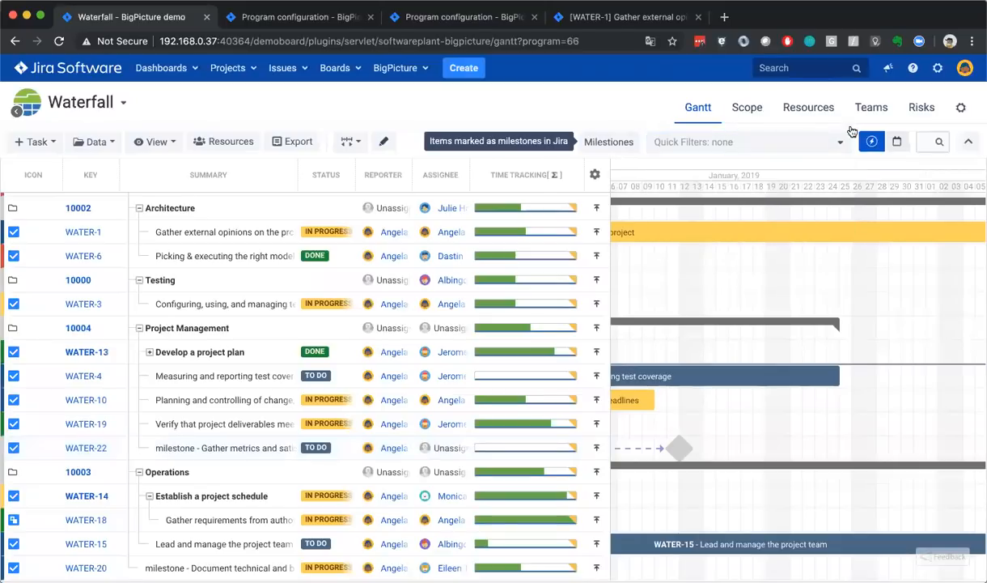
Switch from quick filters to date filtering and set the start date to 2019/01/01
click(897, 141)
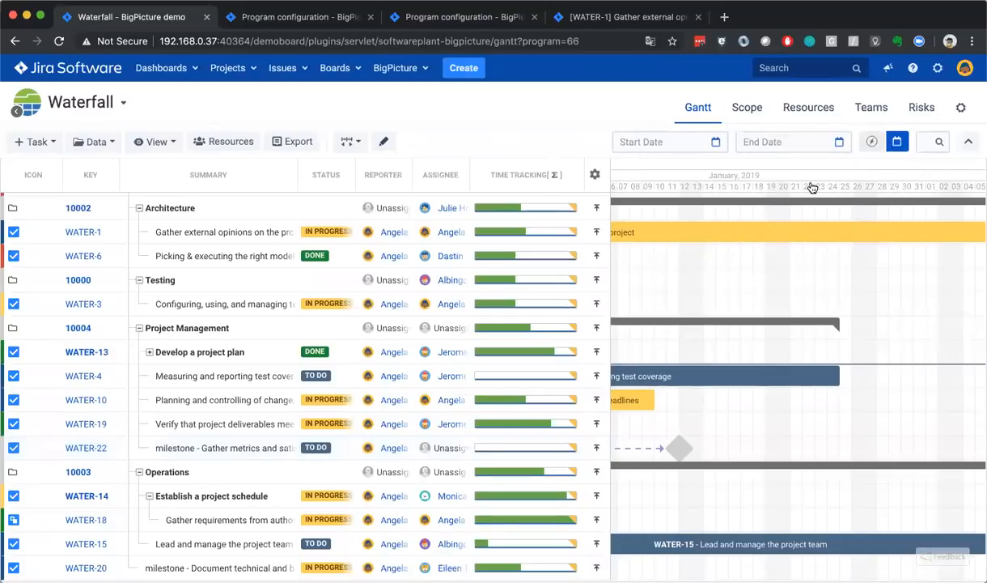
click(716, 142)
click(569, 136)
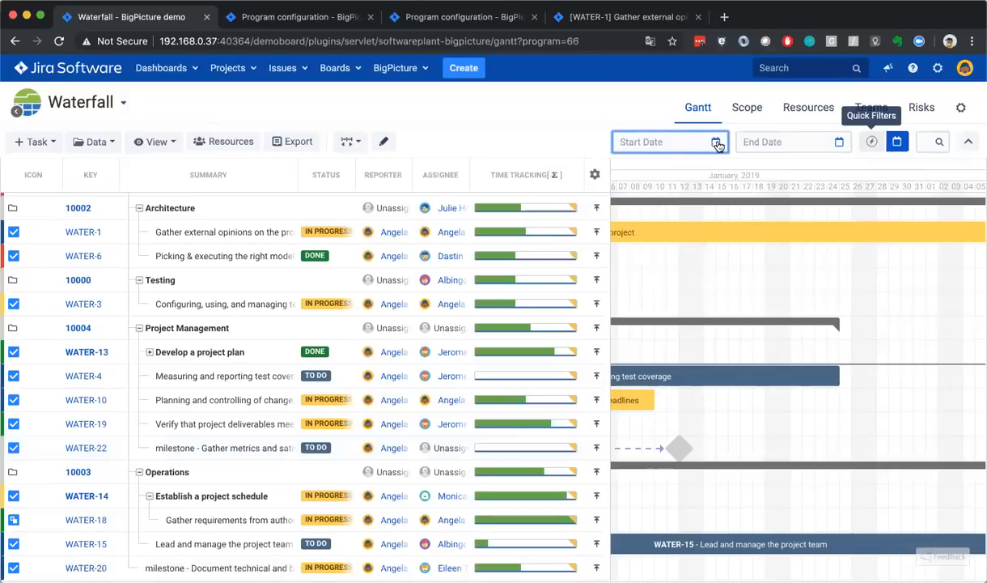
click(717, 144)
click(579, 174)
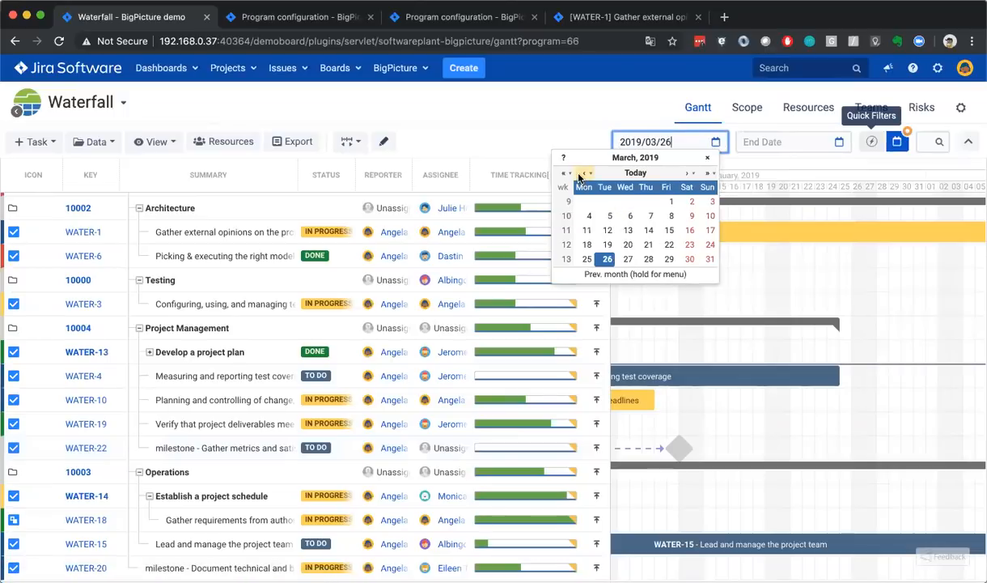
click(579, 174)
click(580, 175)
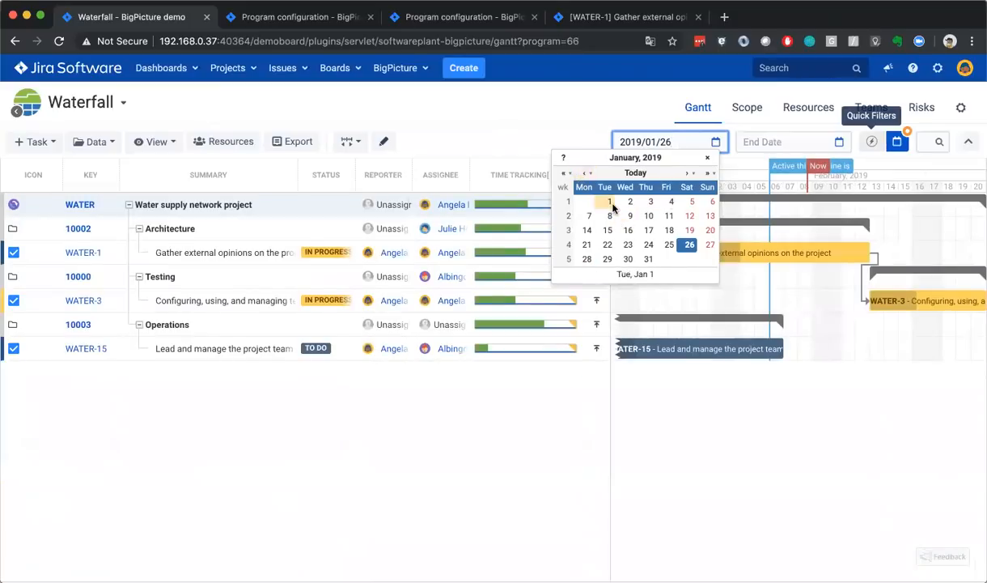
click(611, 204)
Set the end date of the date filter to 2019/02/28
click(815, 144)
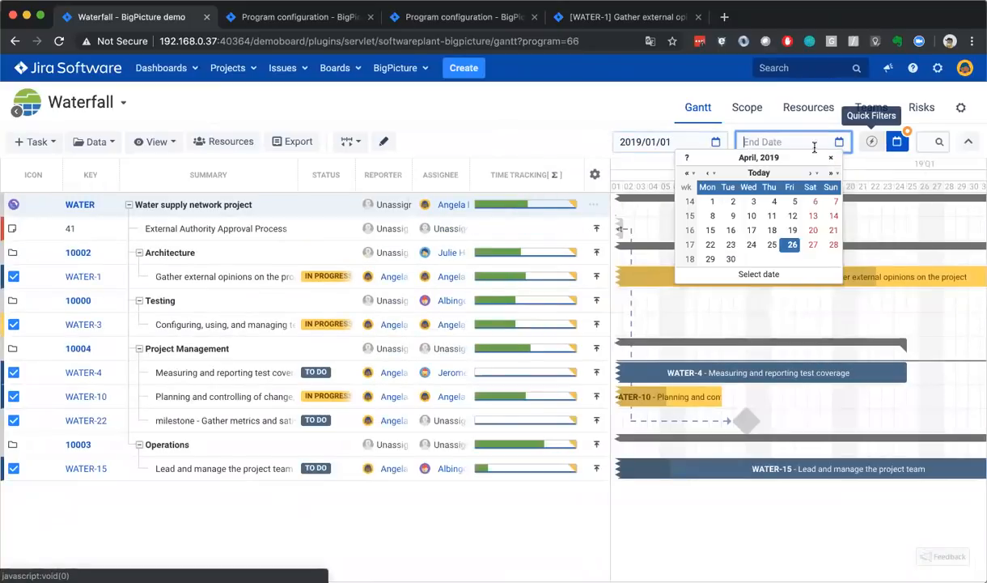
click(709, 173)
click(709, 174)
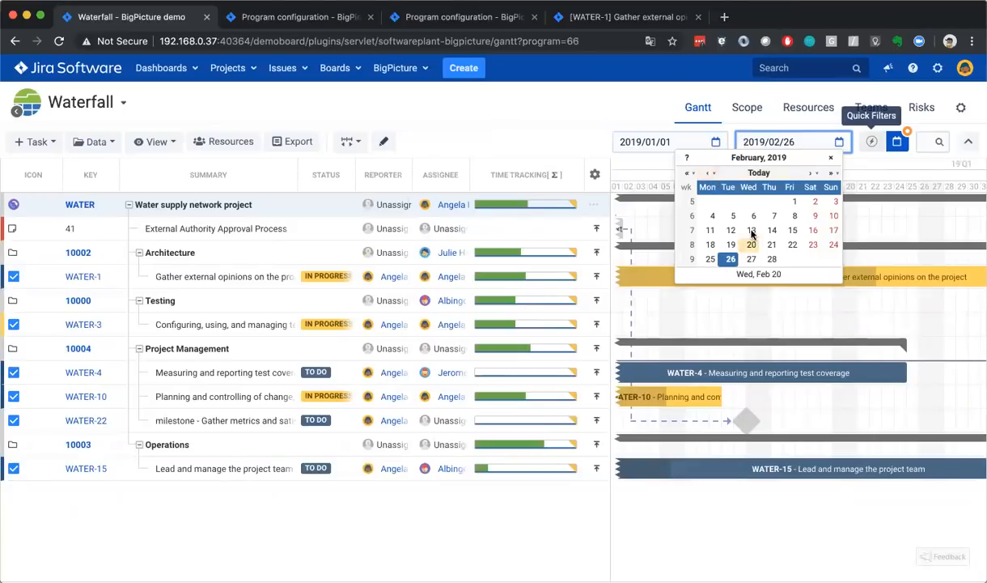
click(772, 259)
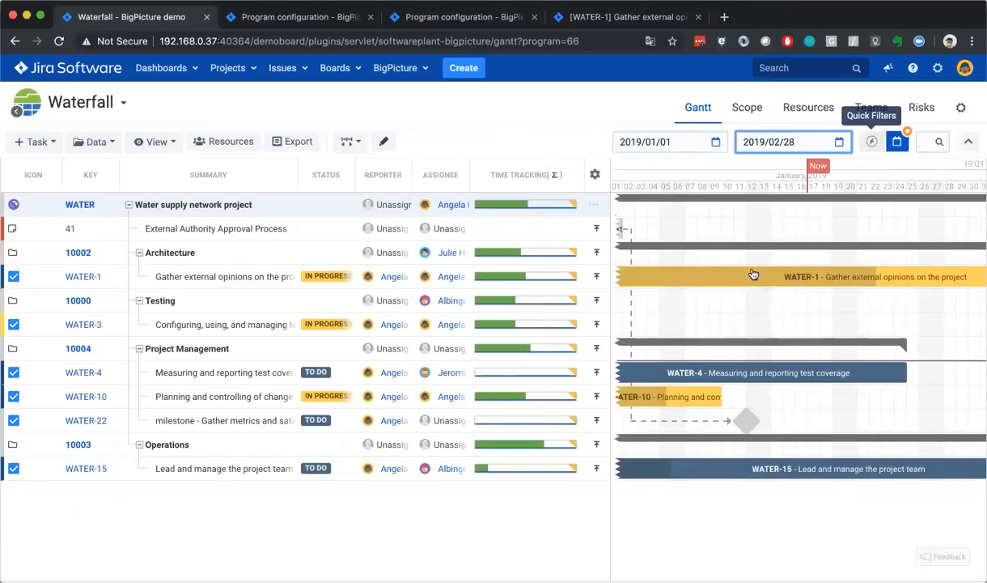
Clear the end date of the date filter and pick 2019/02/28 for it again
key(super+a)
key(BackSpace)
text(4)
key(BackSpace)
click(839, 142)
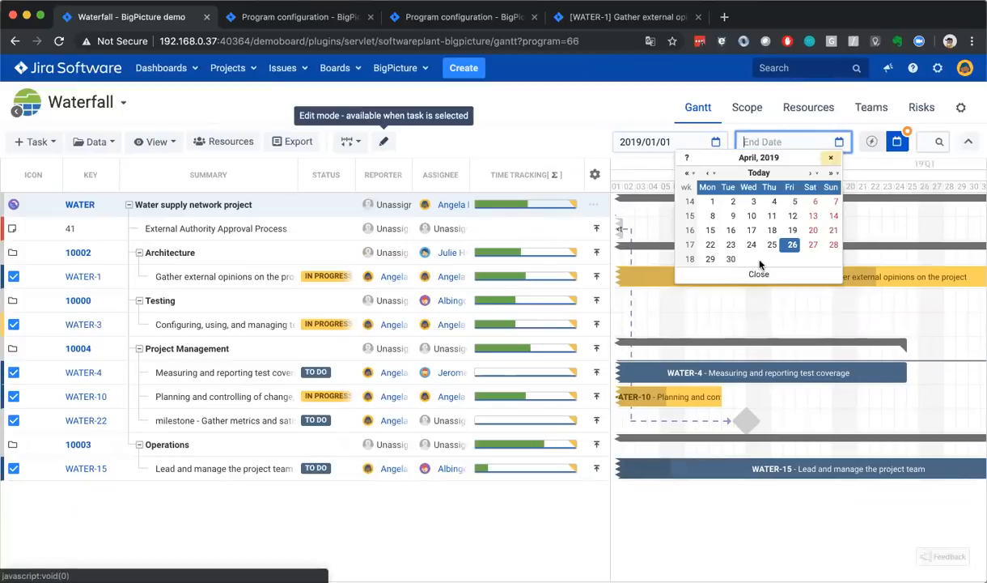
click(708, 174)
click(708, 174)
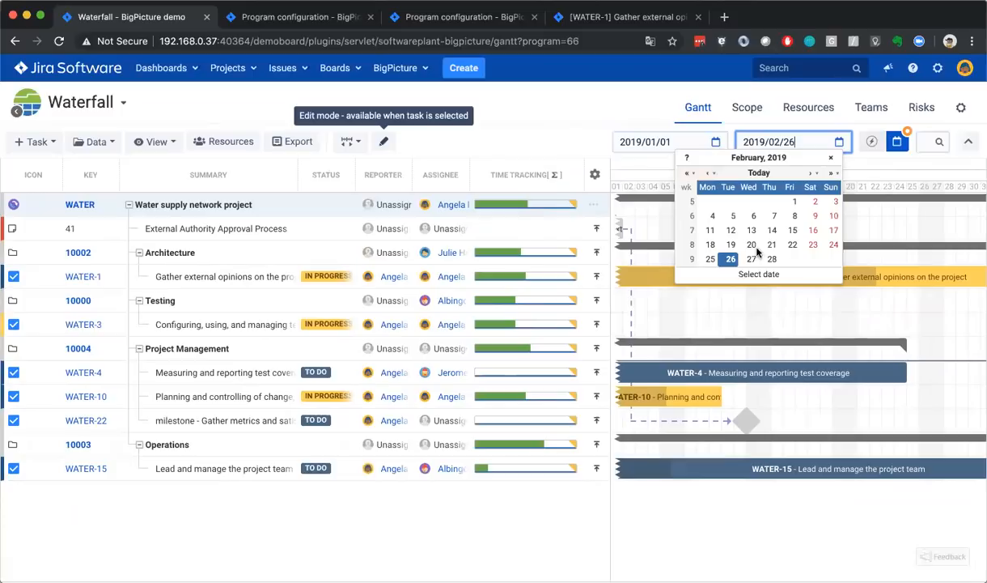
click(773, 259)
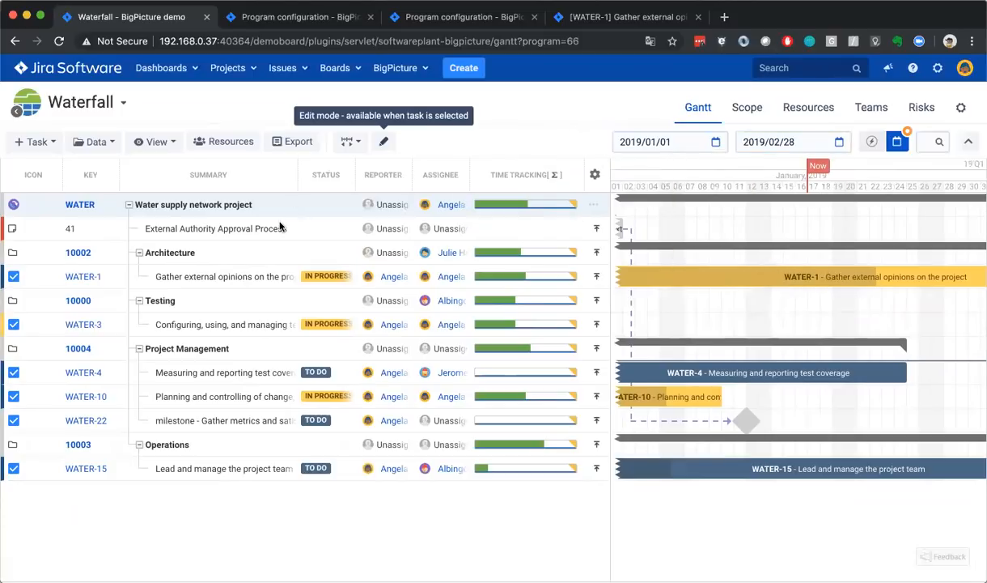
Expand the Gantt chart to full view, look over the date-filtered timeline, and restore the normal layout
key(z)
scroll(277, 282, left, 3)
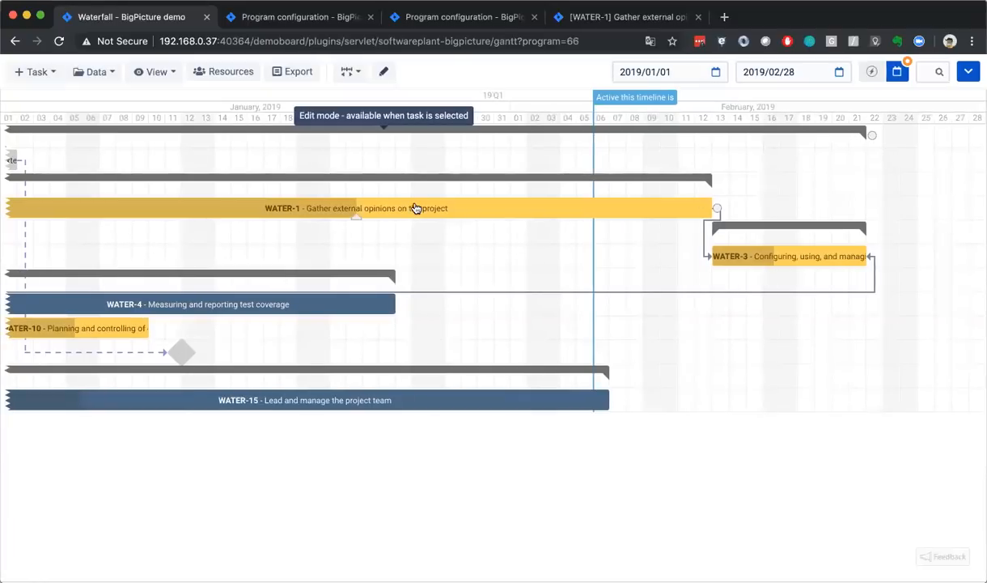
key(z)
Clear both the end date and the start date of the date filter to show all tasks
click(768, 137)
click(689, 149)
key(BackSpace)
key(BackSpace)
key(BackSpace)
key(BackSpace)
key(BackSpace)
key(BackSpace)
key(BackSpace)
key(BackSpace)
key(BackSpace)
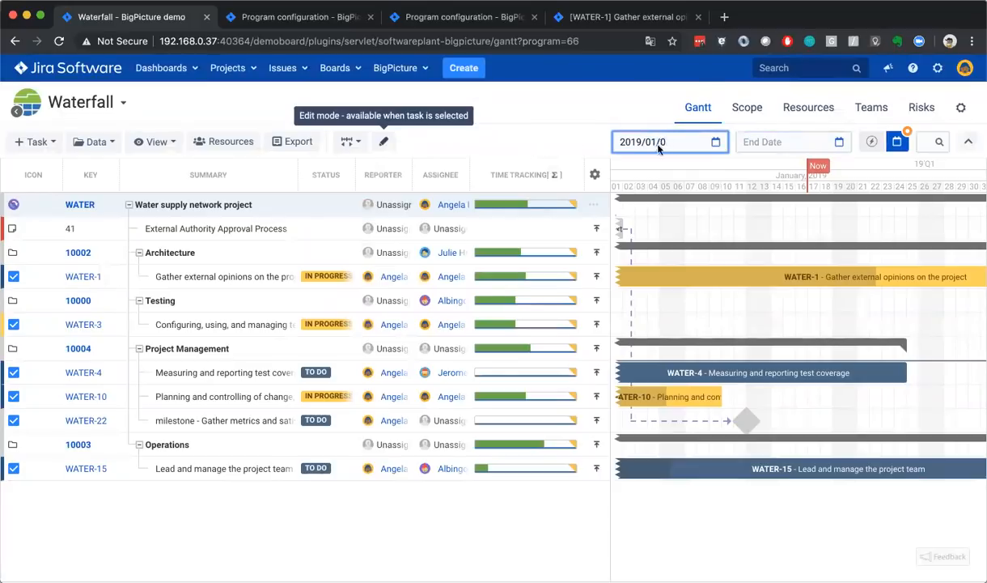
click(619, 120)
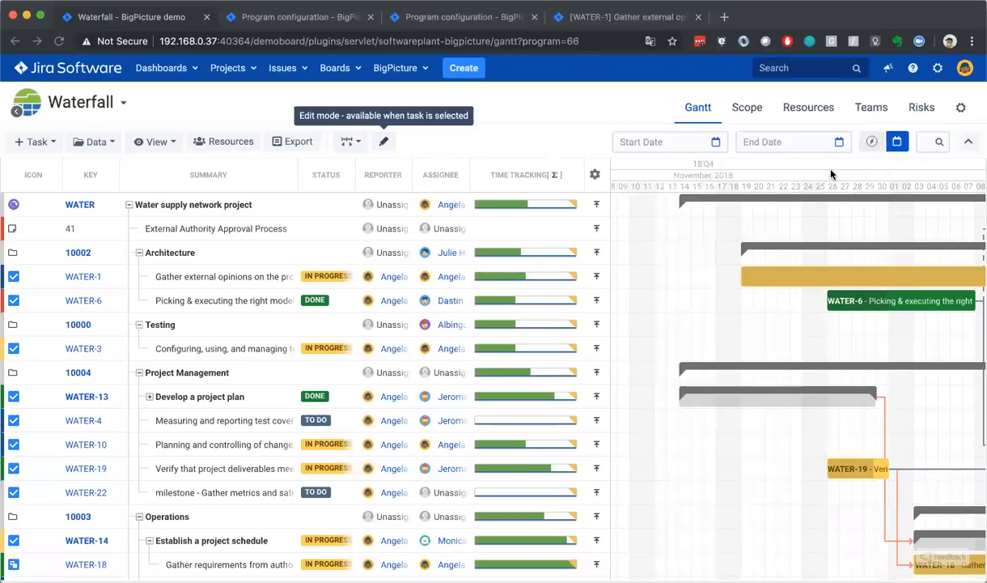
In a new browser tab, search the web for "bigtemplate marketaplce" and open BigTemplate's Atlassian Marketplace listing
key(super+t)
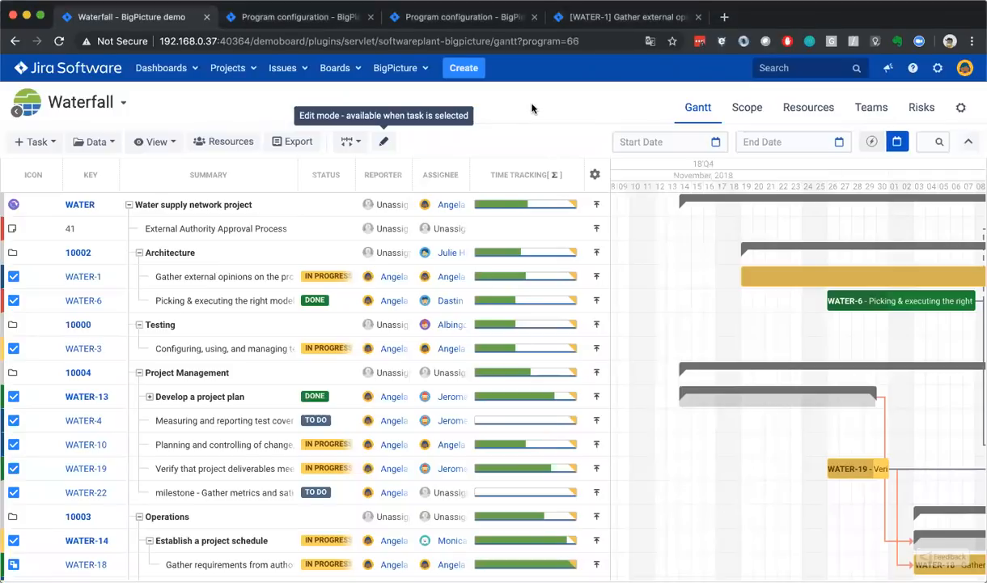
text(big)
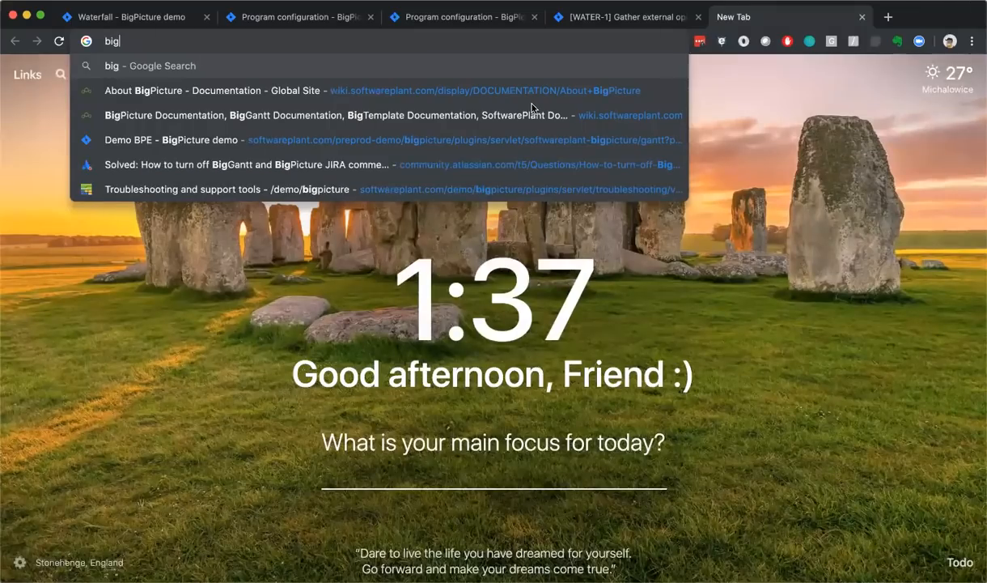
text(template marketaplce)
key(Return)
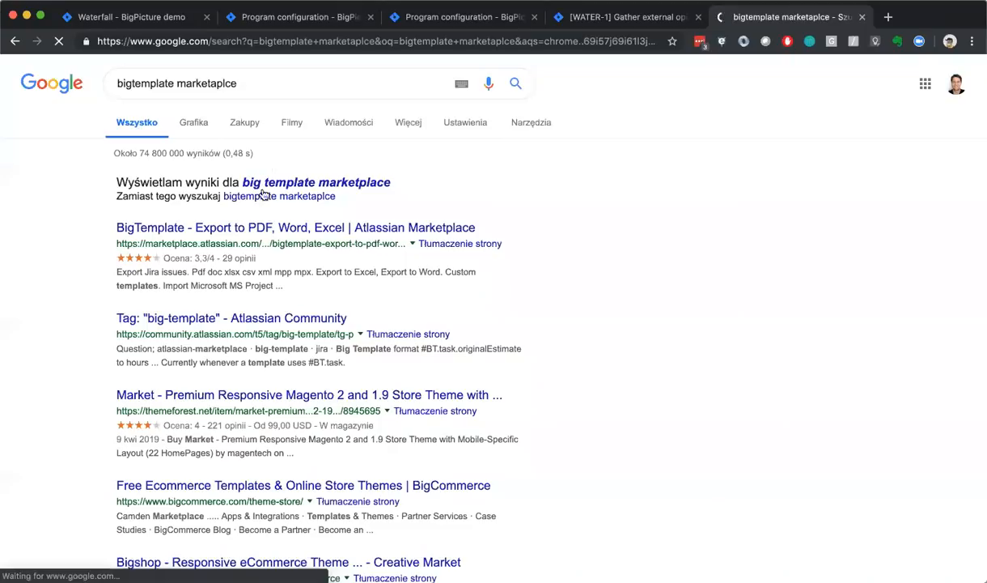
click(241, 229)
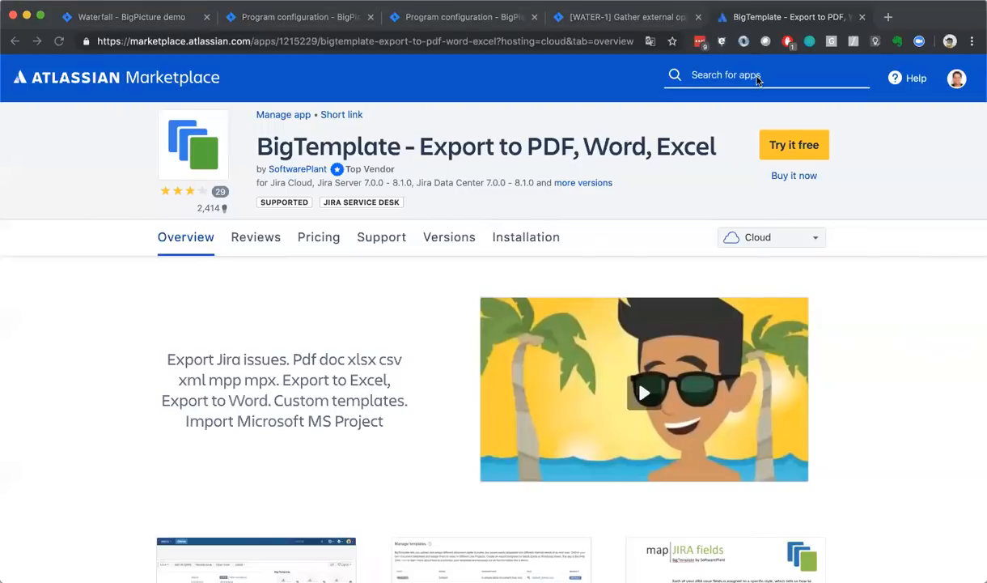
Show the Server hosting version of the BigTemplate listing, and close the page to return to the Waterfall Gantt
click(752, 238)
click(676, 290)
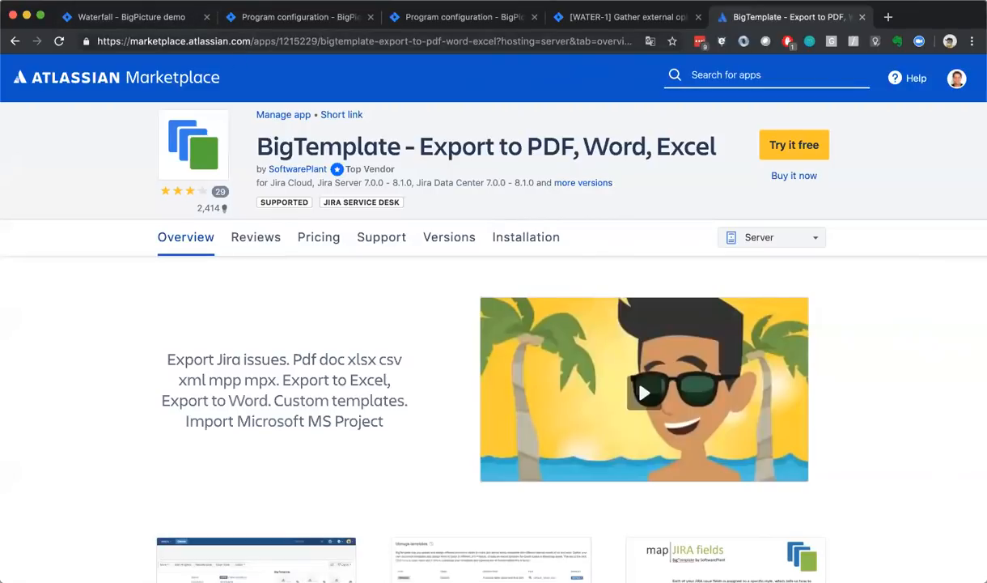
key(super+w)
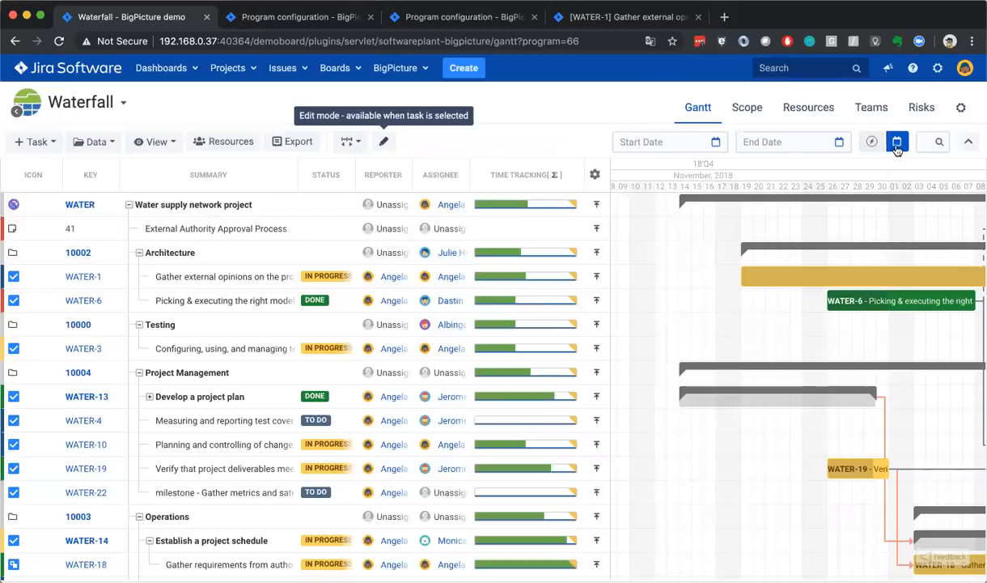
Search the Gantt tasks for "gather", and clear the search text
click(939, 141)
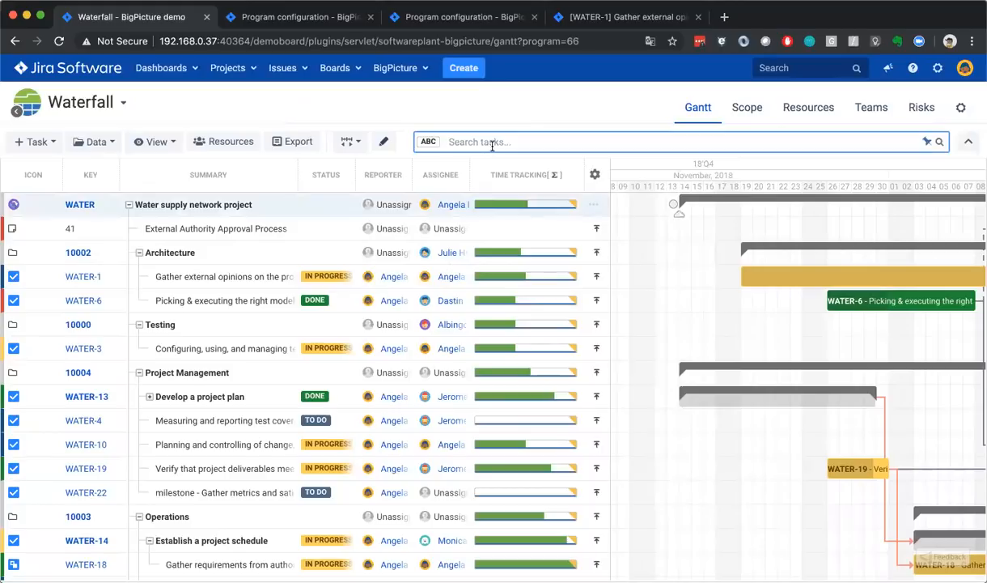
text(gather)
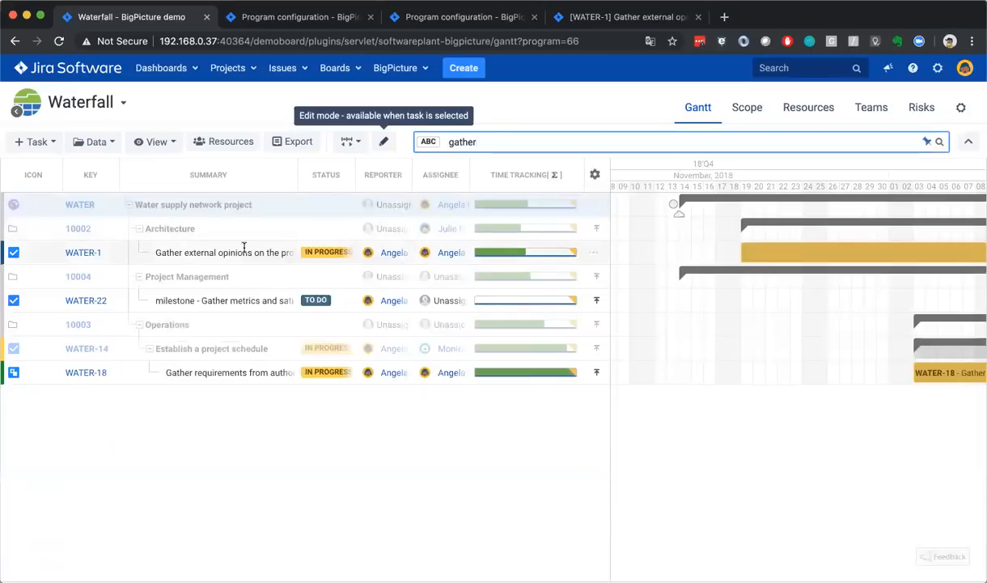
key(BackSpace)
key(BackSpace)
key(BackSpace)
key(BackSpace)
key(BackSpace)
key(BackSpace)
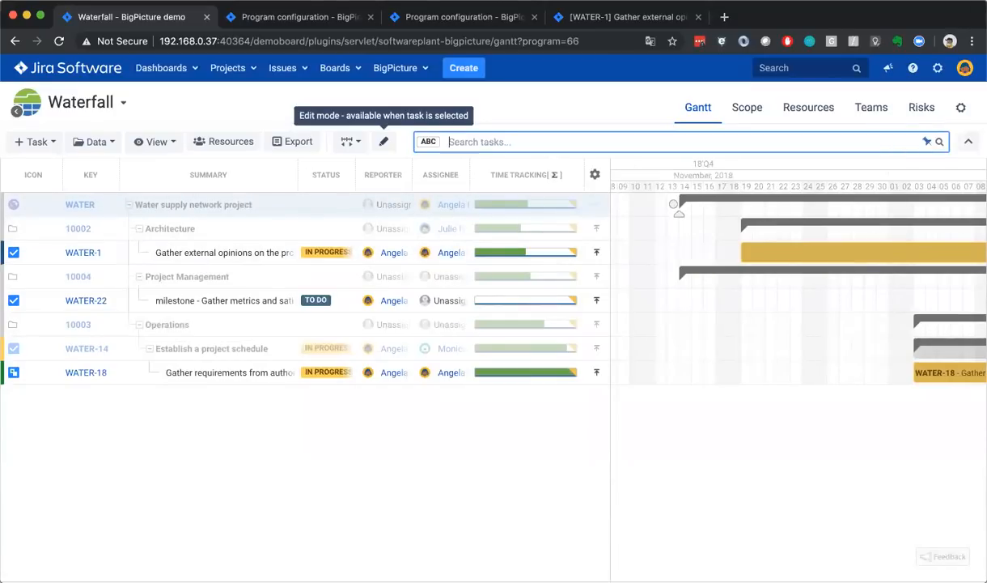
Switch the Gantt task search to JQL mode and search the tasks with the query "type = Sub-task"
click(430, 143)
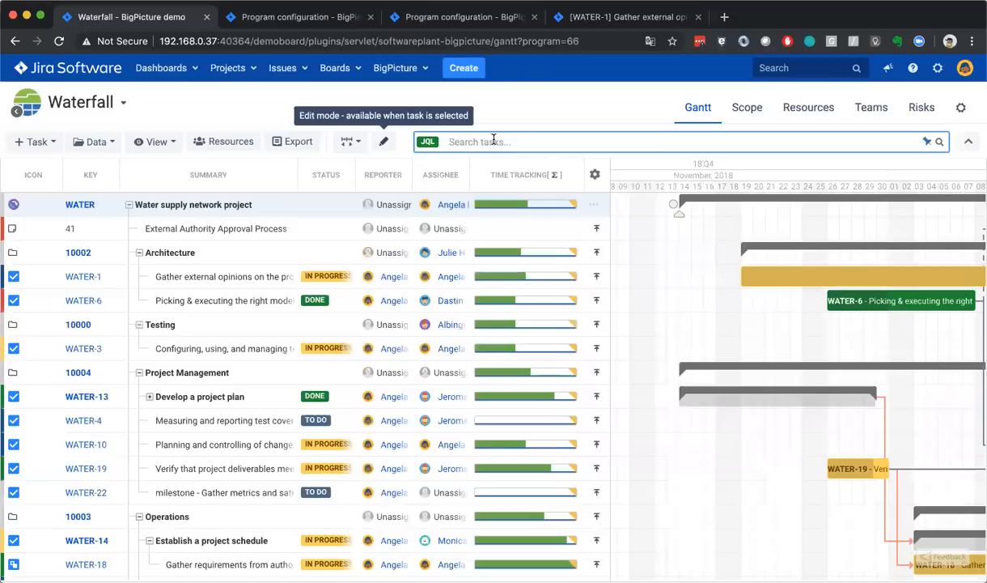
text(type )
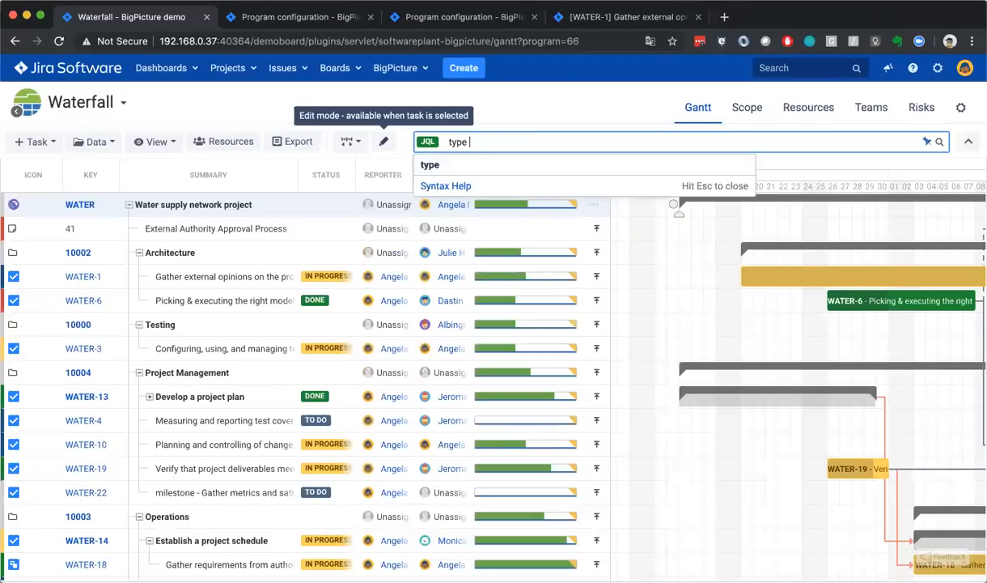
text(= sub)
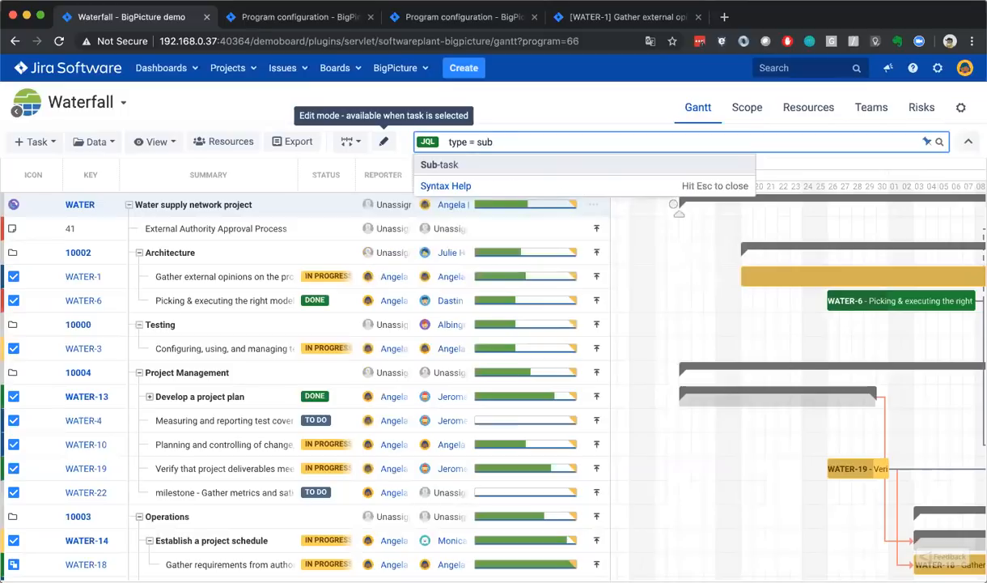
key(Return)
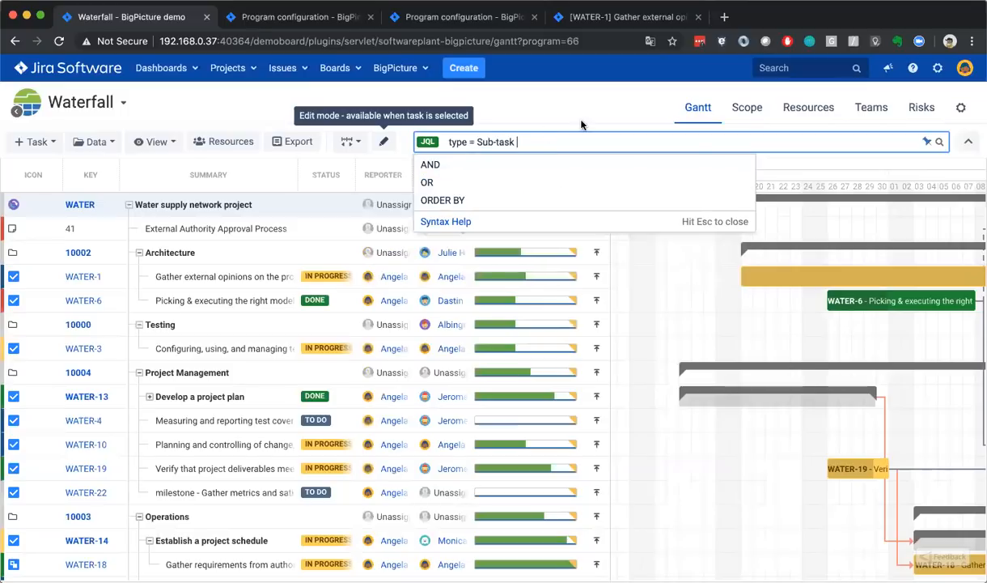
click(939, 142)
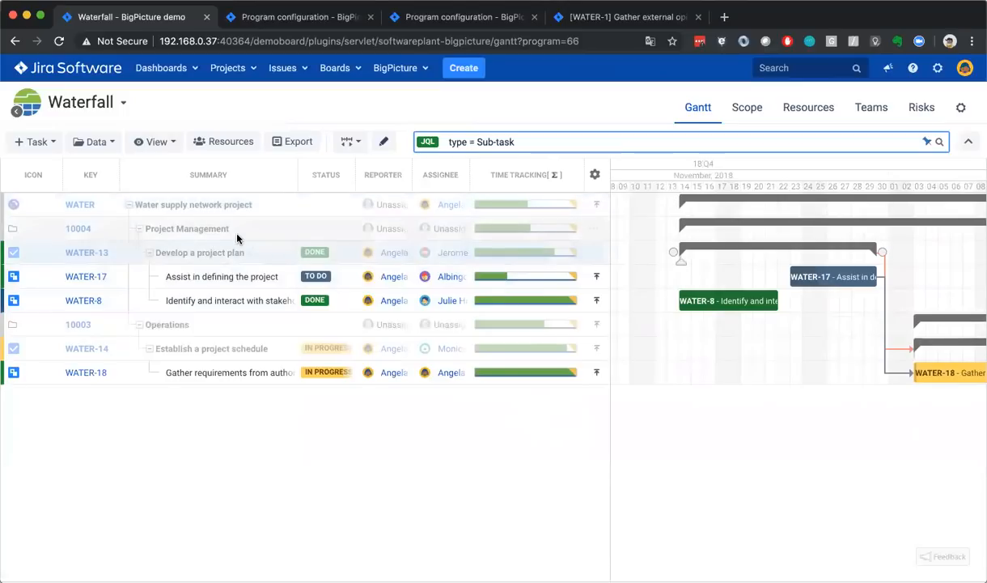
scroll(840, 295, right, 15)
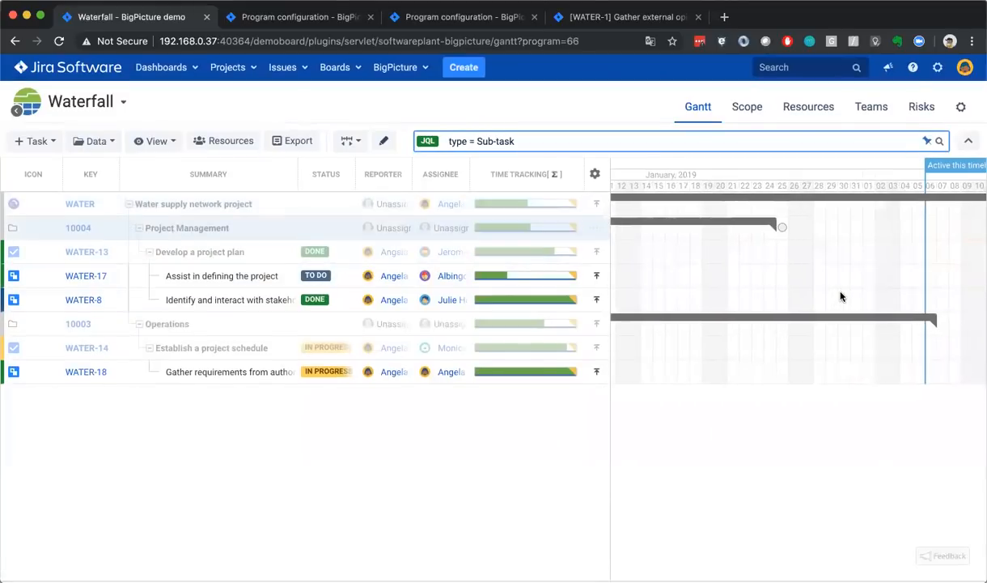
scroll(839, 294, left, 3)
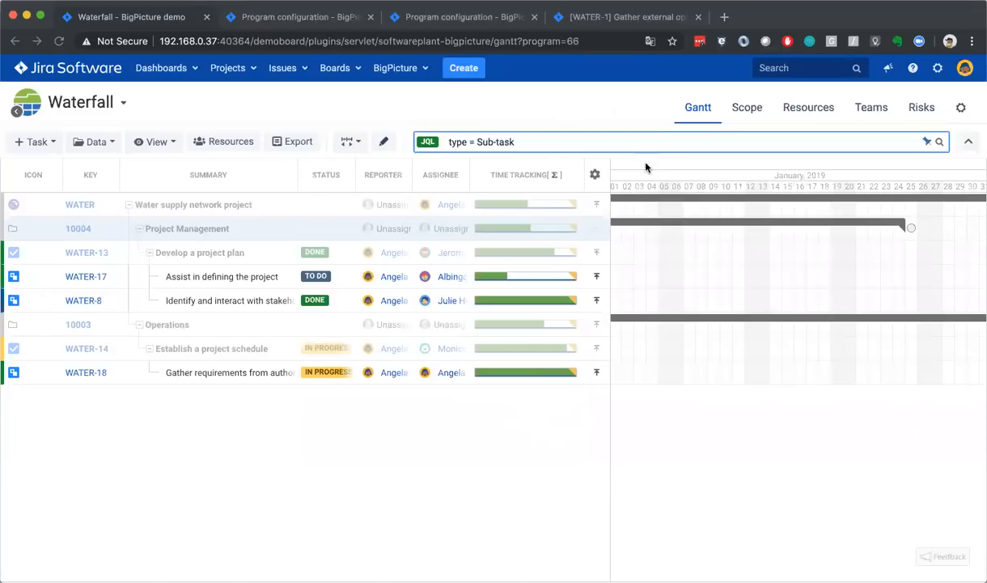
click(148, 277)
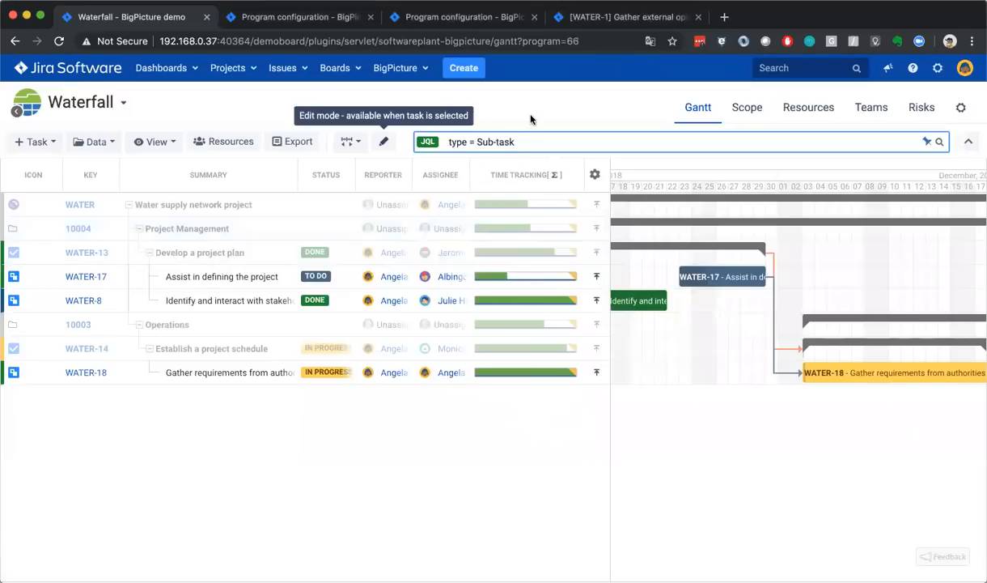
Clear the JQL query so the Gantt lists all Waterfall tasks again
click(755, 134)
key(BackSpace)
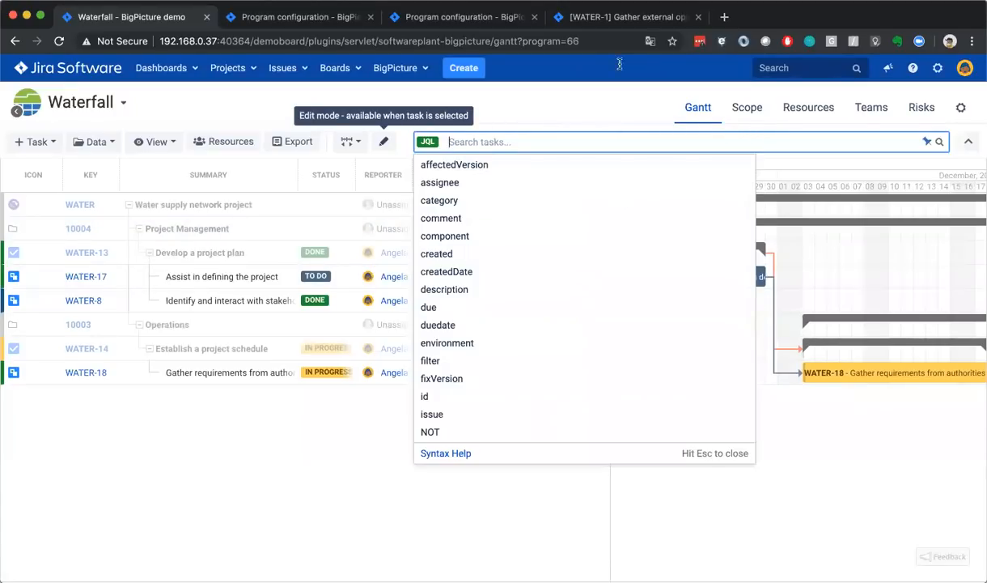
key(Return)
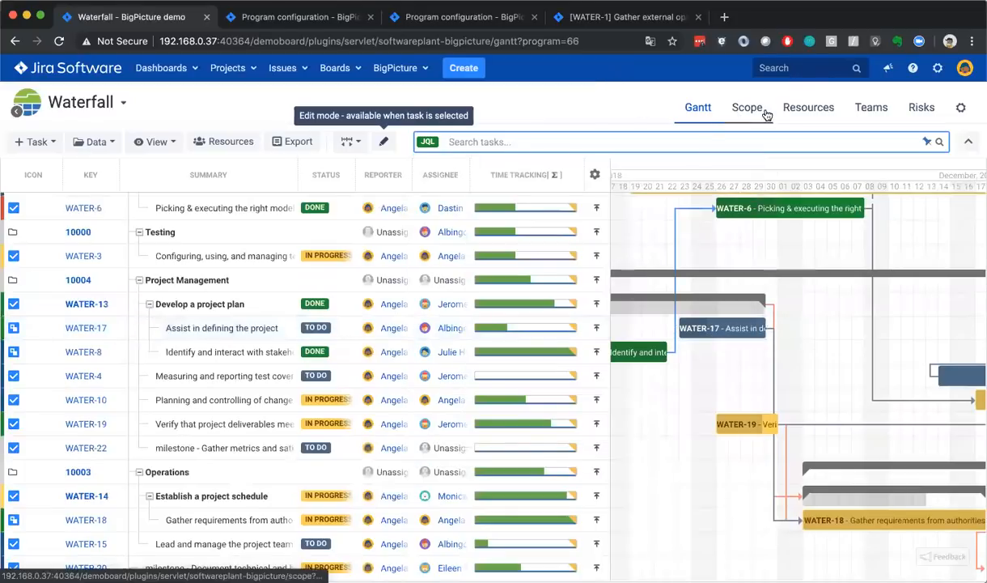
Open the program's Resources module, skip its introductory tour, and set the time period to Half year
click(799, 115)
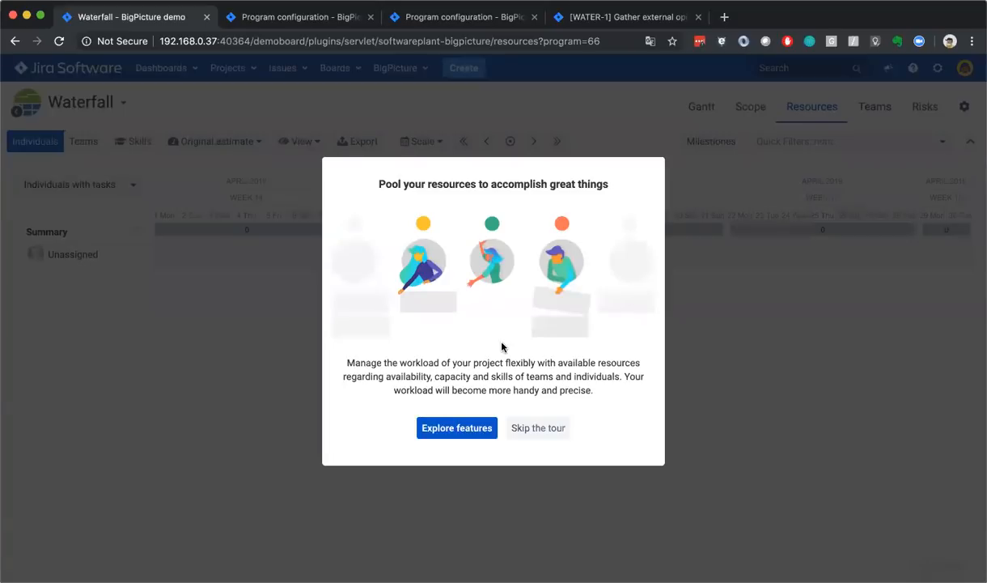
click(546, 432)
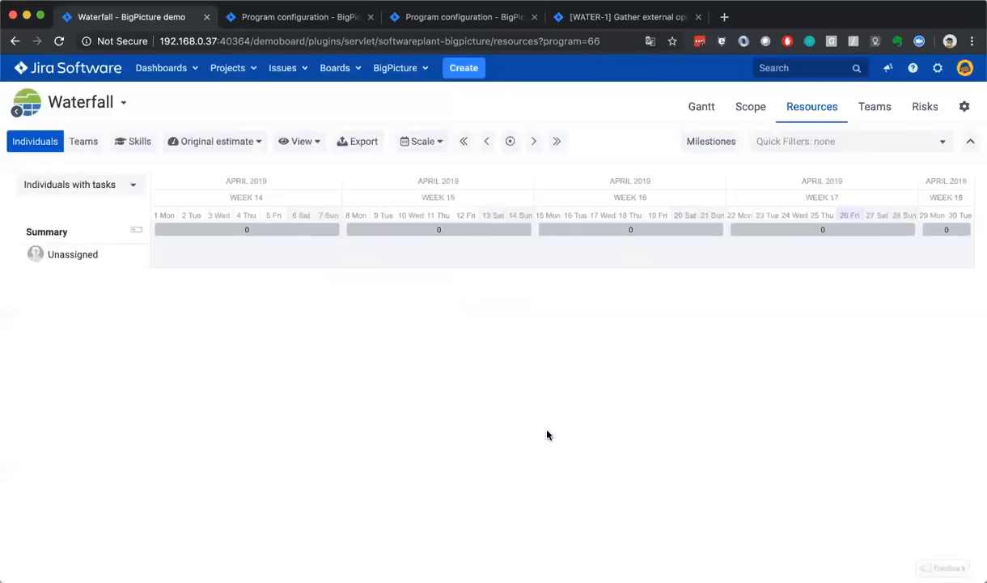
click(421, 141)
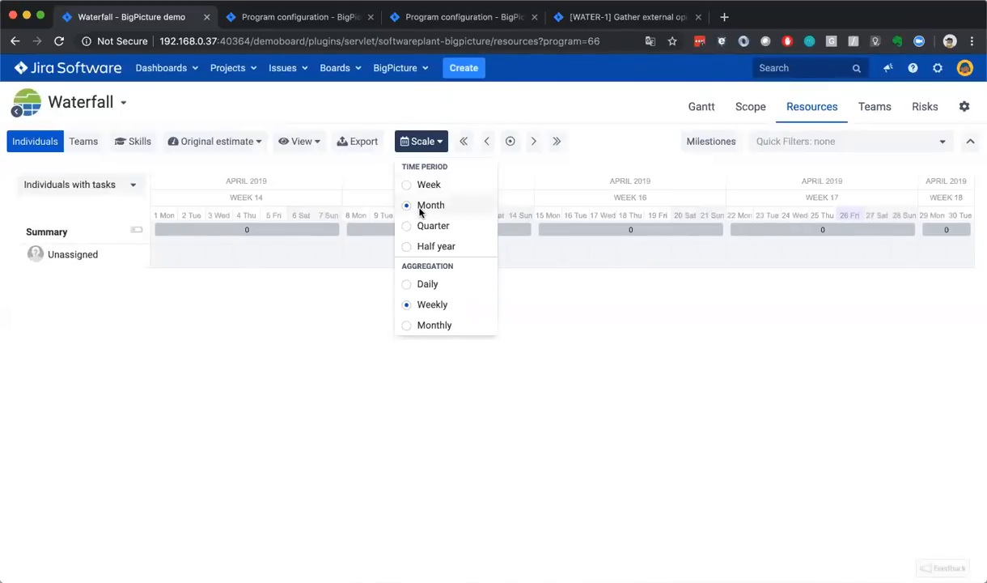
click(515, 244)
click(510, 141)
click(421, 141)
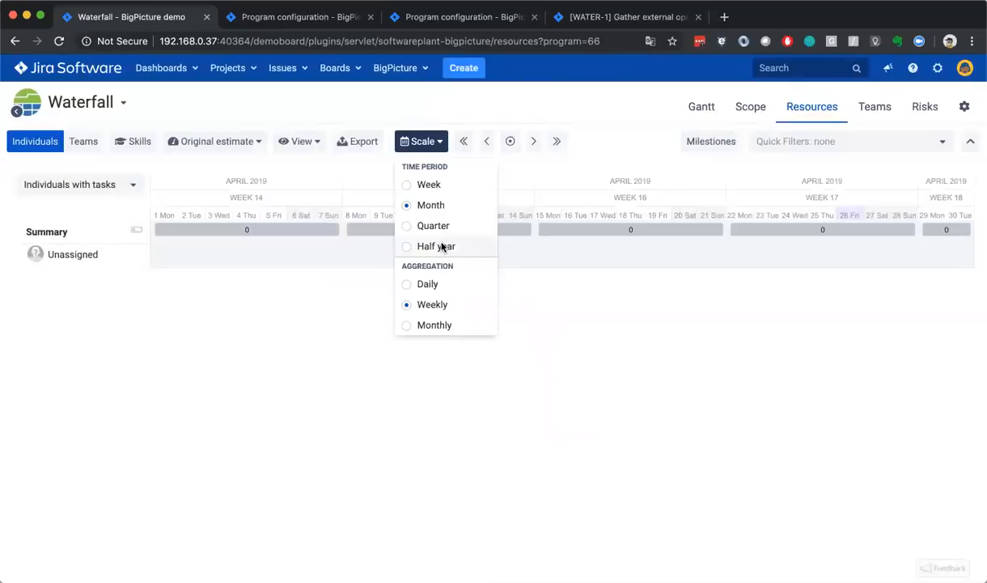
click(445, 245)
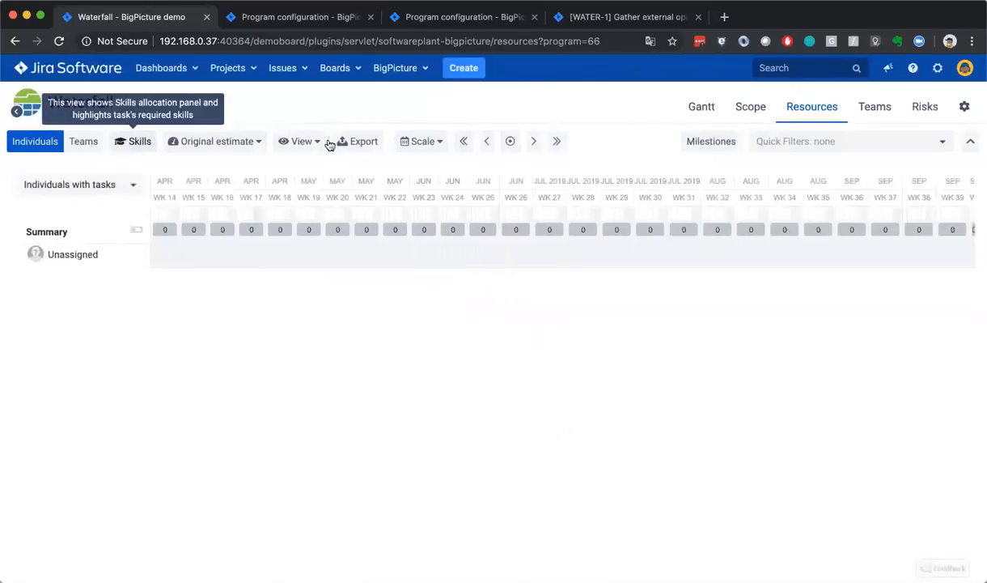
Go back to the previous half year, October to March, and expand all resource rows to show their assigned tasks
click(463, 141)
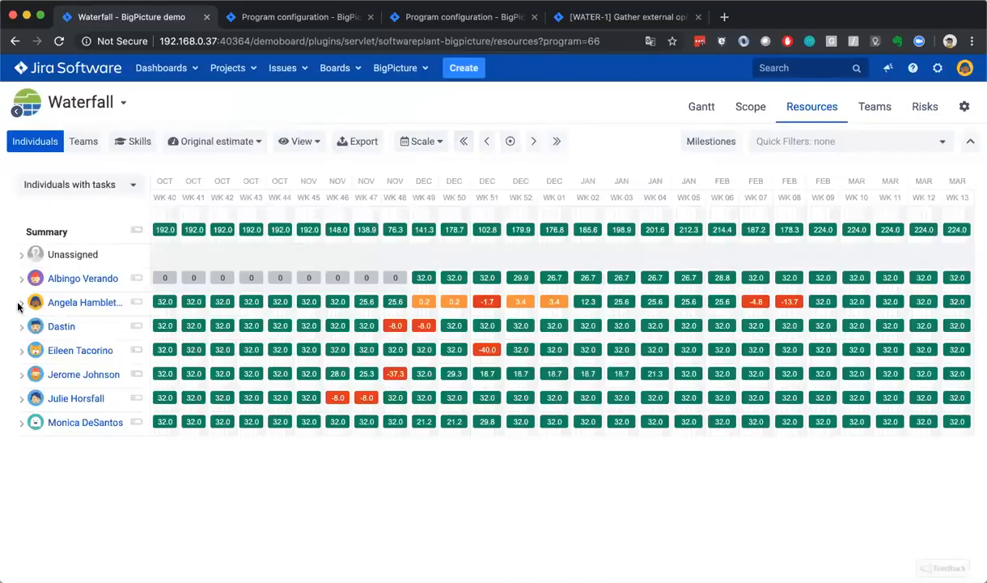
click(20, 303)
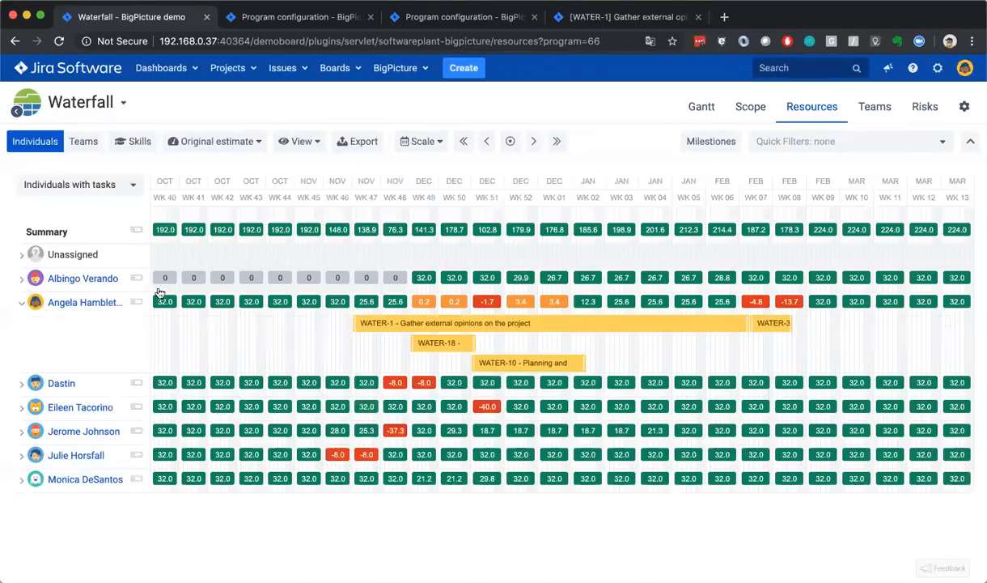
click(159, 292)
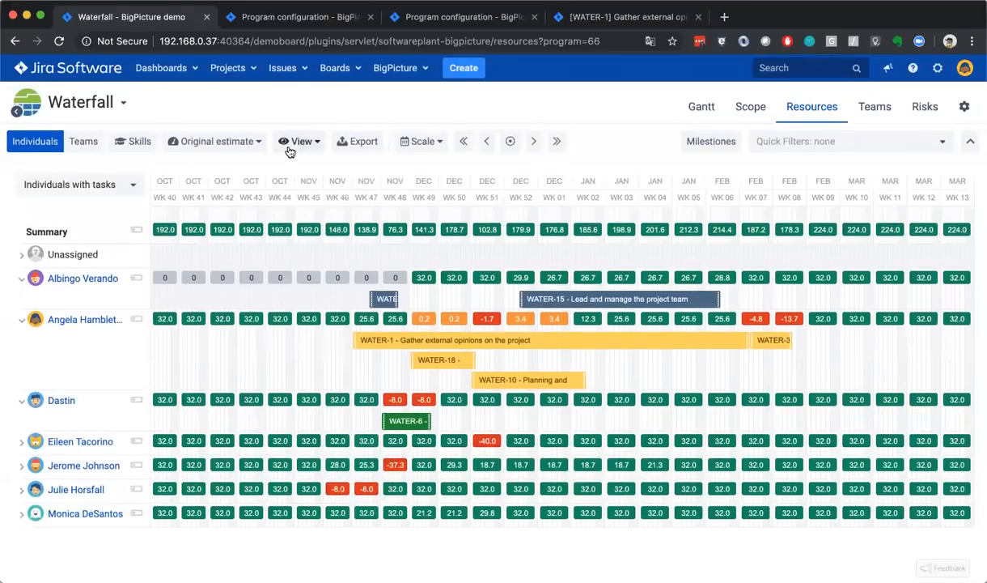
click(290, 152)
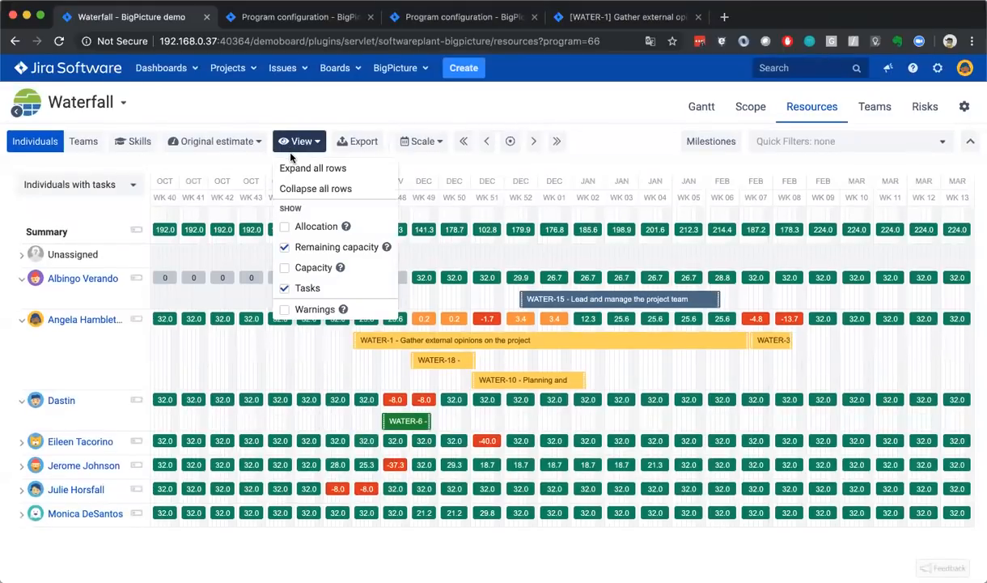
click(348, 167)
scroll(389, 308, down, 1)
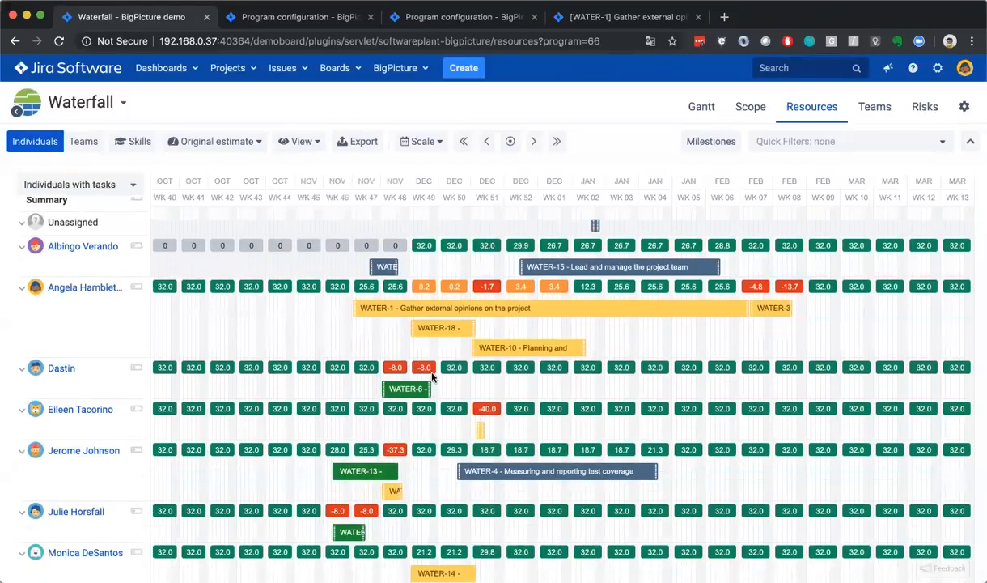
scroll(397, 332, up, 1)
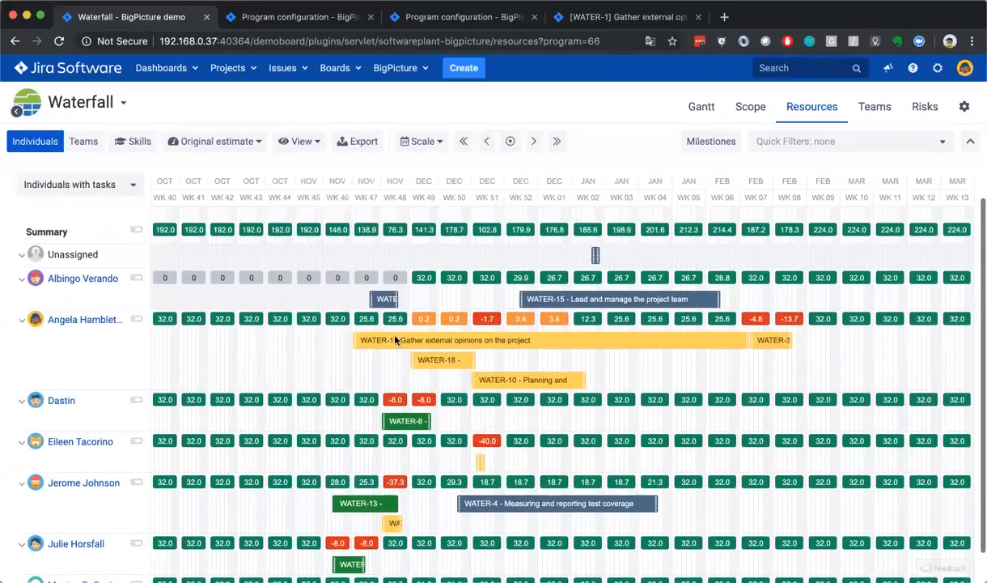
scroll(360, 280, down, 1)
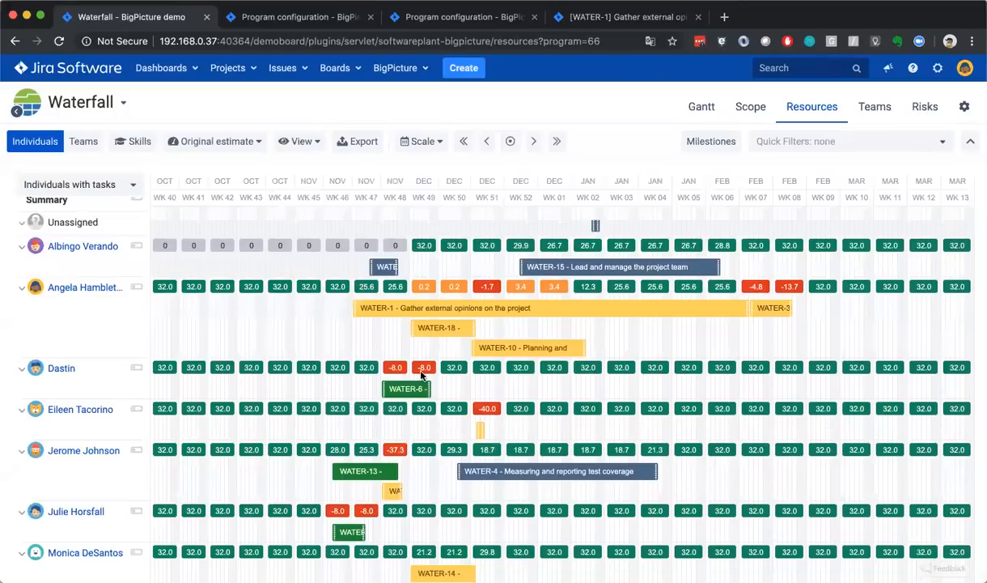
scroll(437, 348, up, 1)
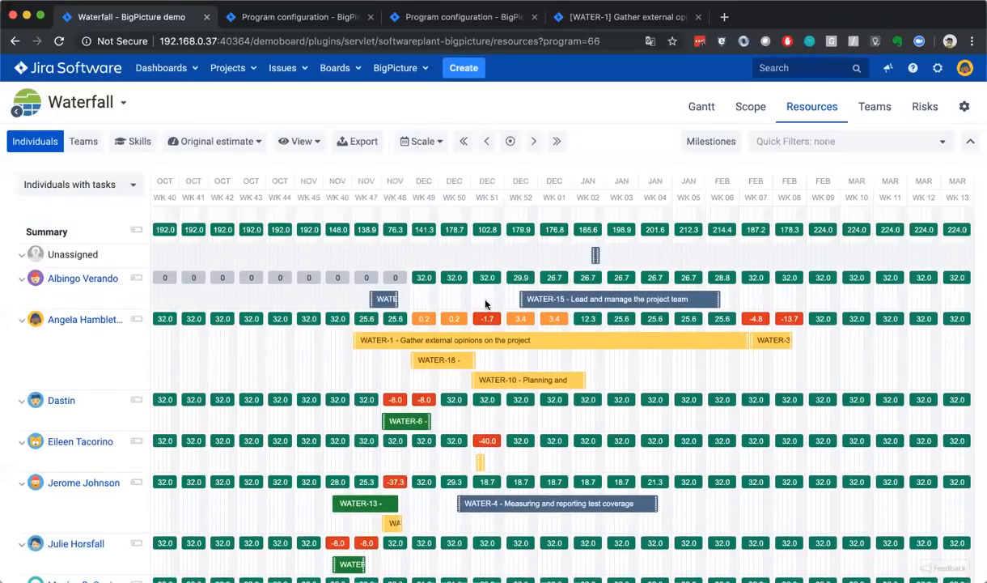
Set the resource workload aggregation to Daily and the time period to Month
click(417, 142)
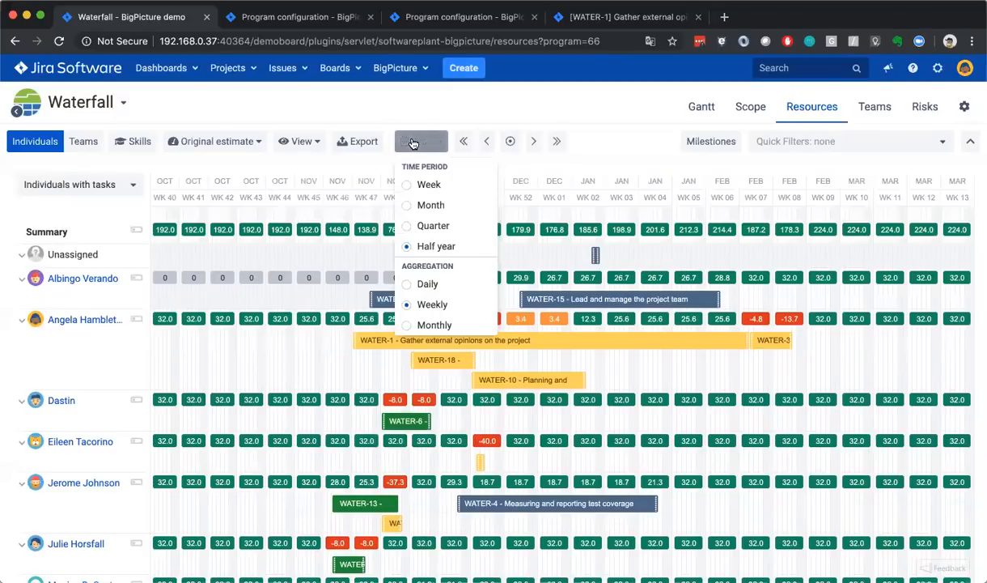
click(436, 283)
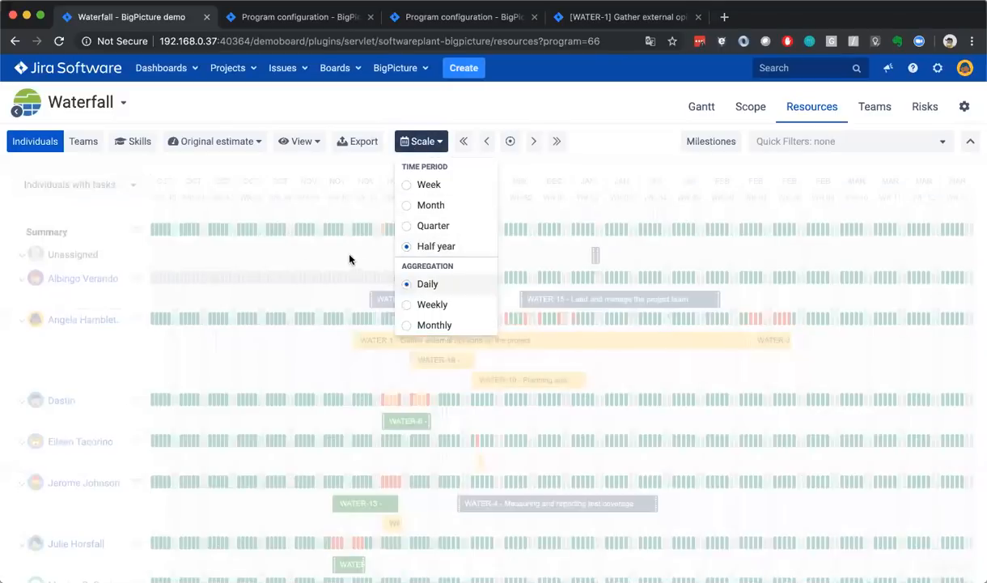
click(417, 149)
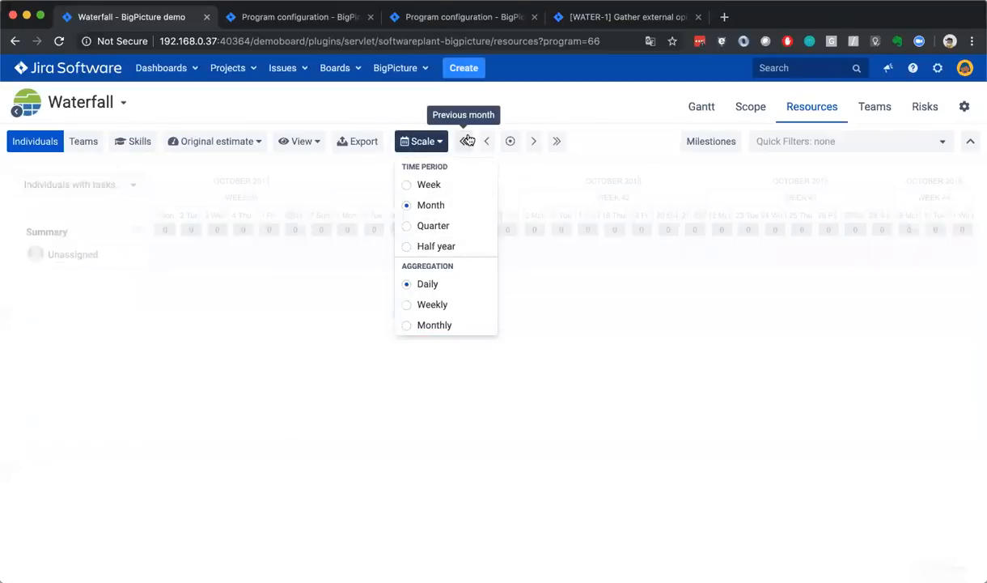
Move the resource timeline to the period from 14 December 2018 to 13 January 2019
click(468, 141)
click(468, 141)
click(468, 141)
click(468, 141)
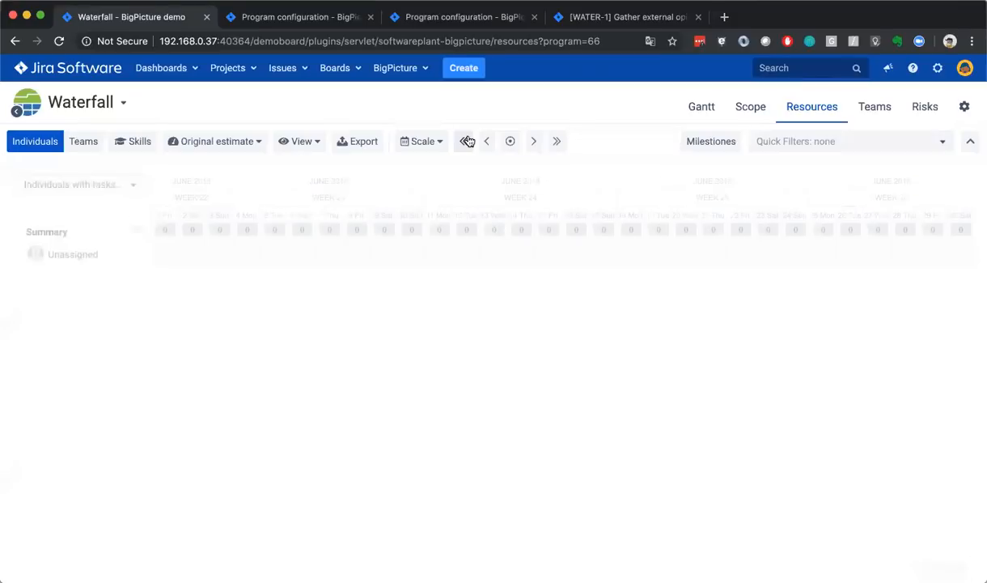
click(468, 141)
click(507, 142)
click(465, 140)
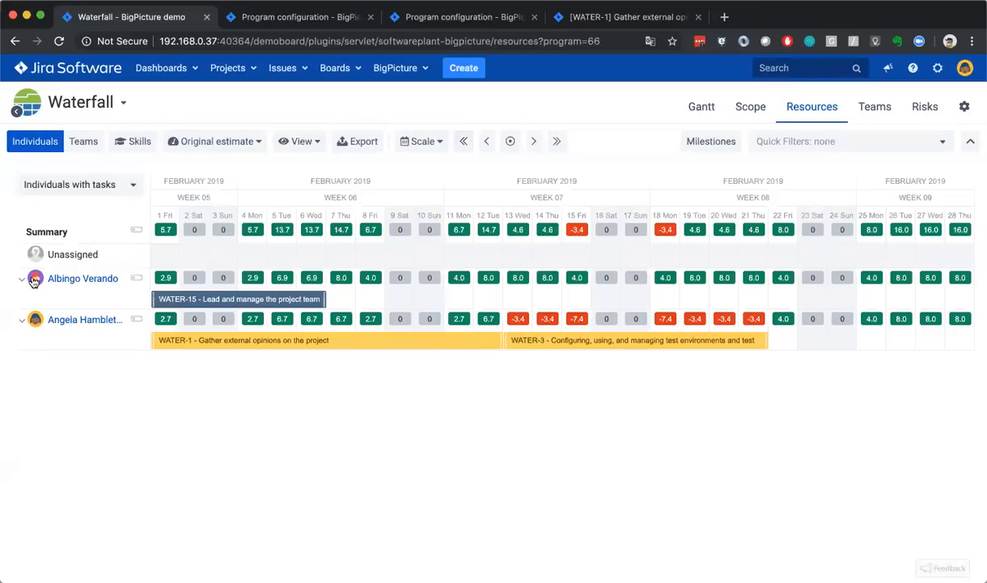
click(487, 141)
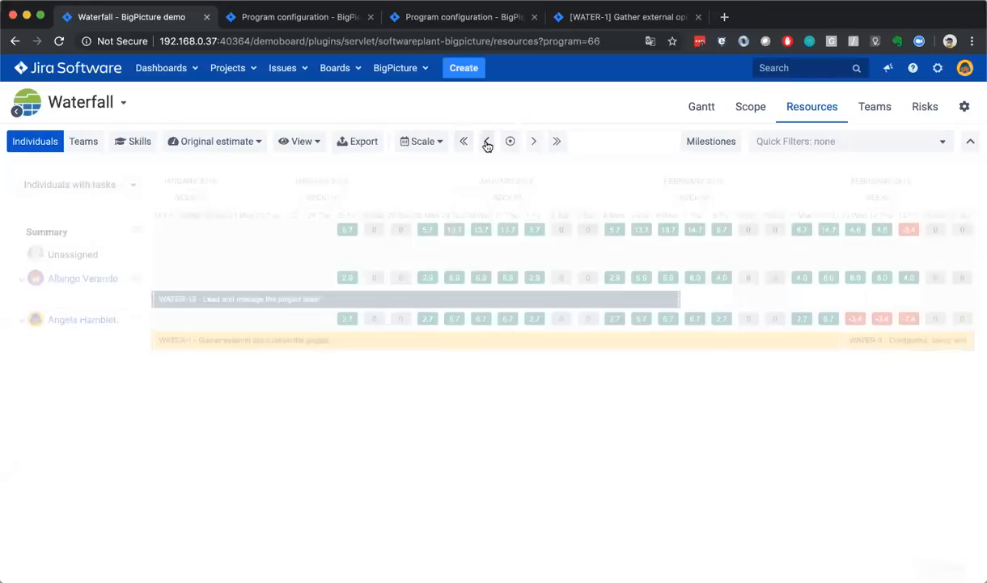
click(487, 142)
click(487, 142)
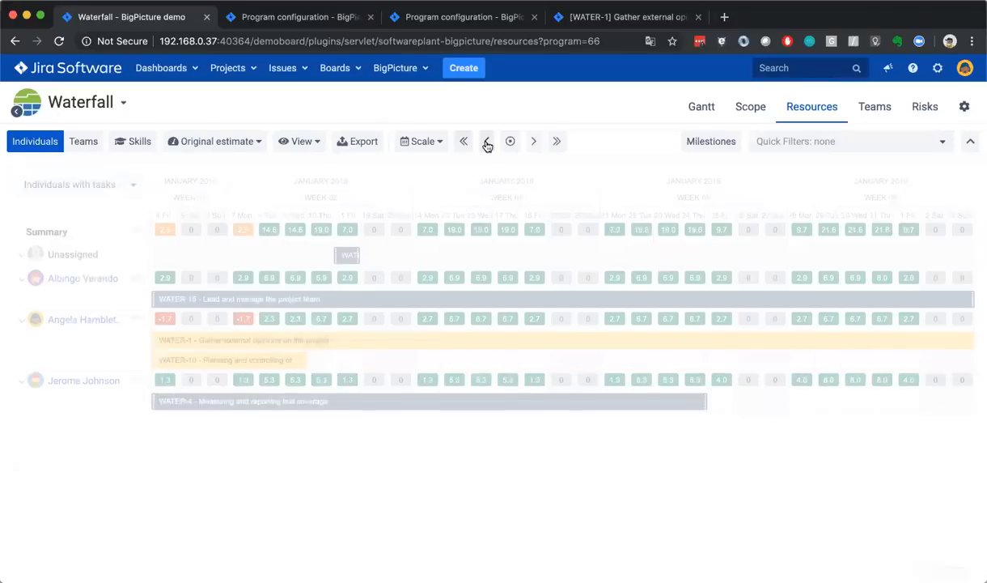
click(488, 142)
click(487, 142)
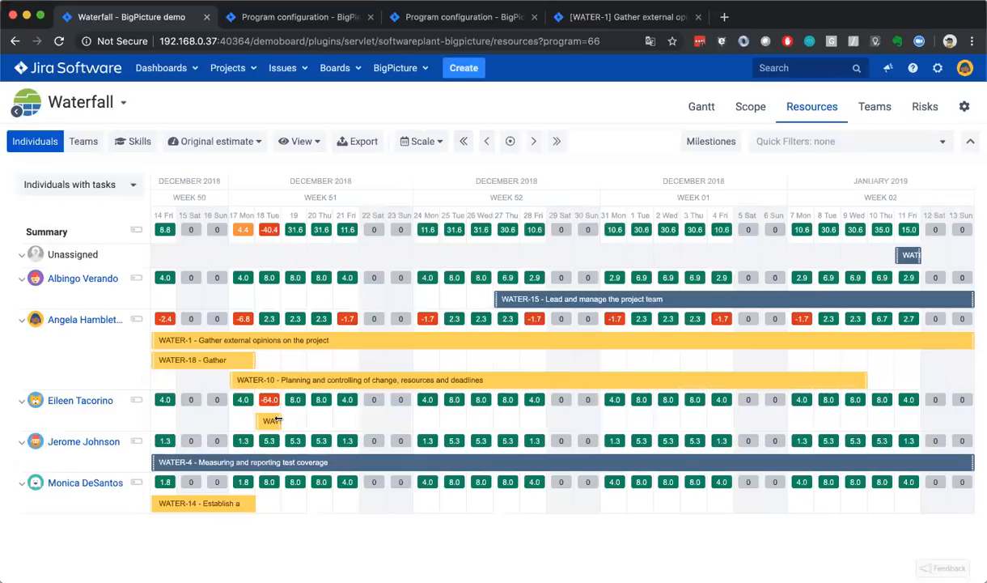
Extend the WATER-20 milestone task on the resource timeline so that it runs through 28 December 2018
mouse_move(270, 419)
mouse_move(267, 416)
mouse_down()
mouse_move(236, 418)
mouse_move(249, 421)
mouse_up()
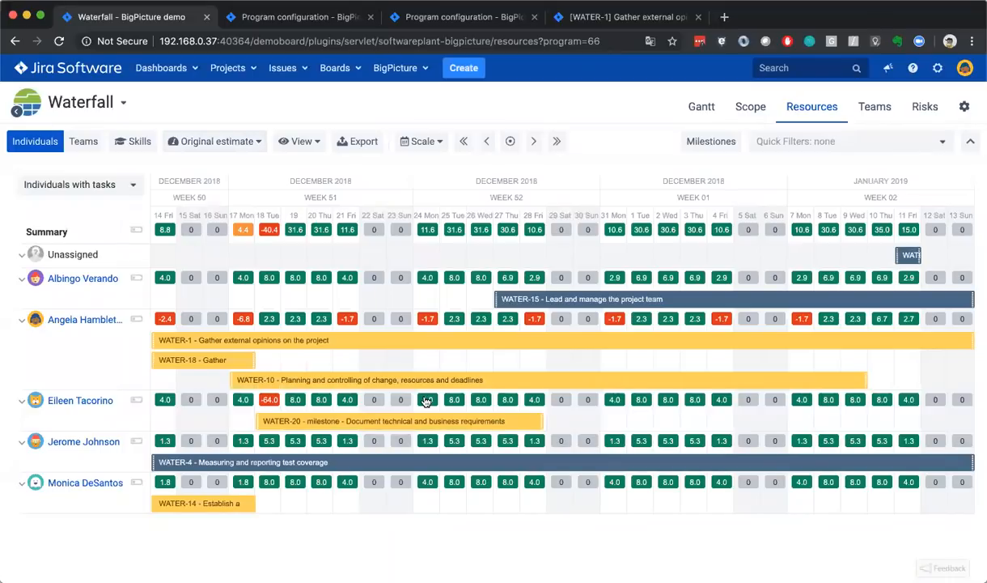
mouse_move(525, 419)
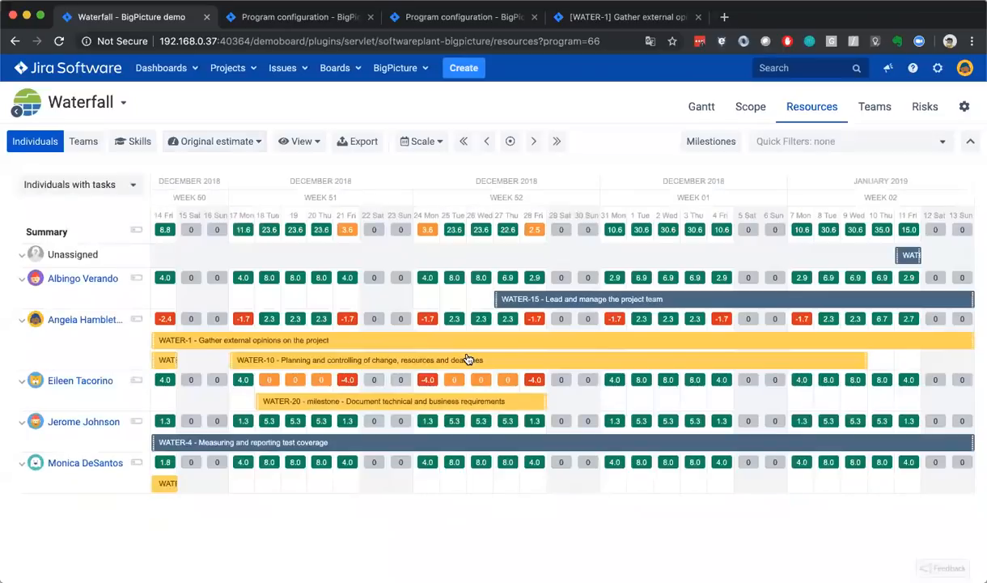
Show the Allocation values in the resource rows in addition to the remaining capacity and tasks
click(303, 141)
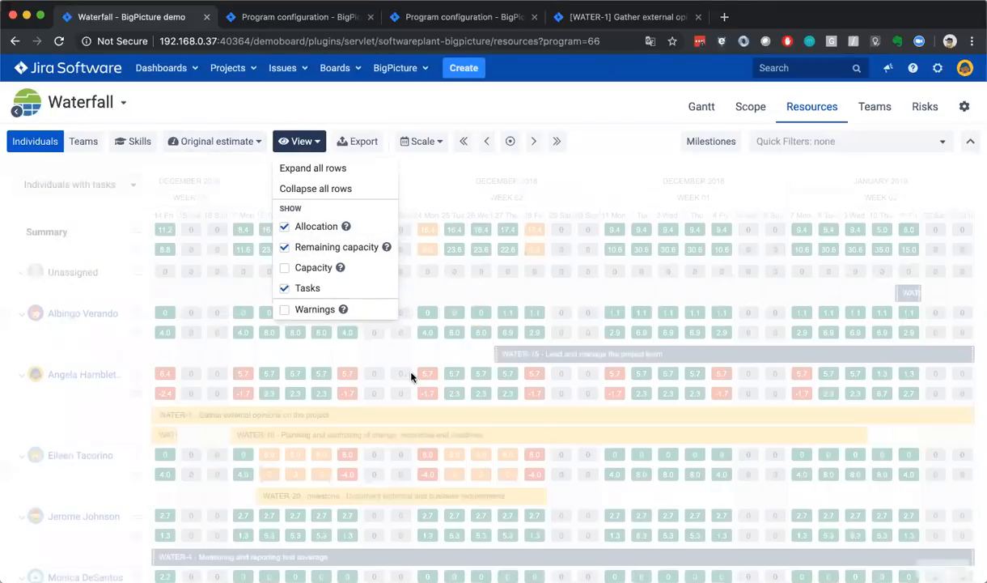
click(411, 374)
scroll(411, 374, down, 2)
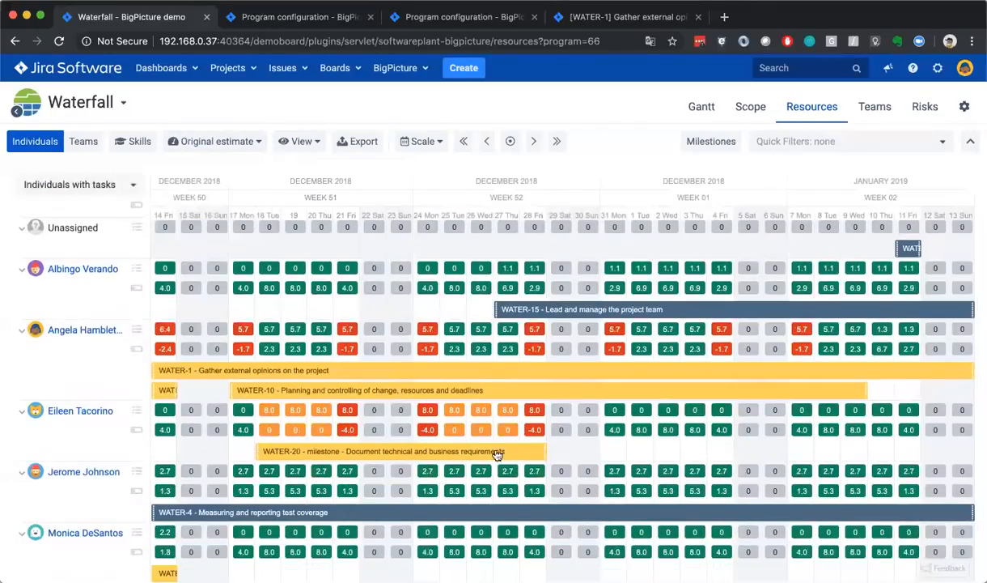
Extend the WATER-18 task on the resource timeline so that it runs through 17 December 2018
mouse_move(498, 455)
drag(497, 373, 525, 377)
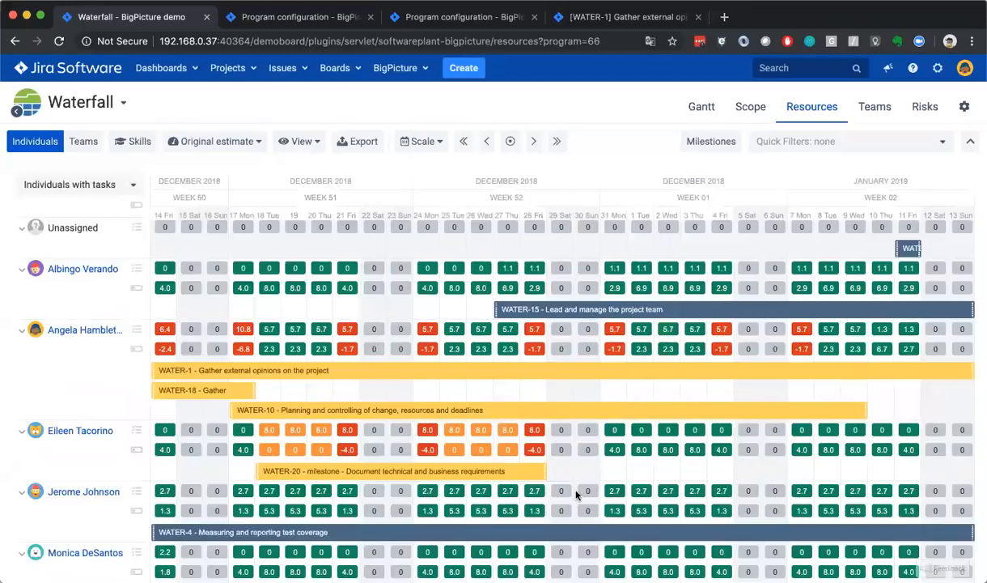
Try ending the WATER-20 milestone task on 21 December 2018, and extend it back through 28 December 2018
drag(545, 470, 359, 472)
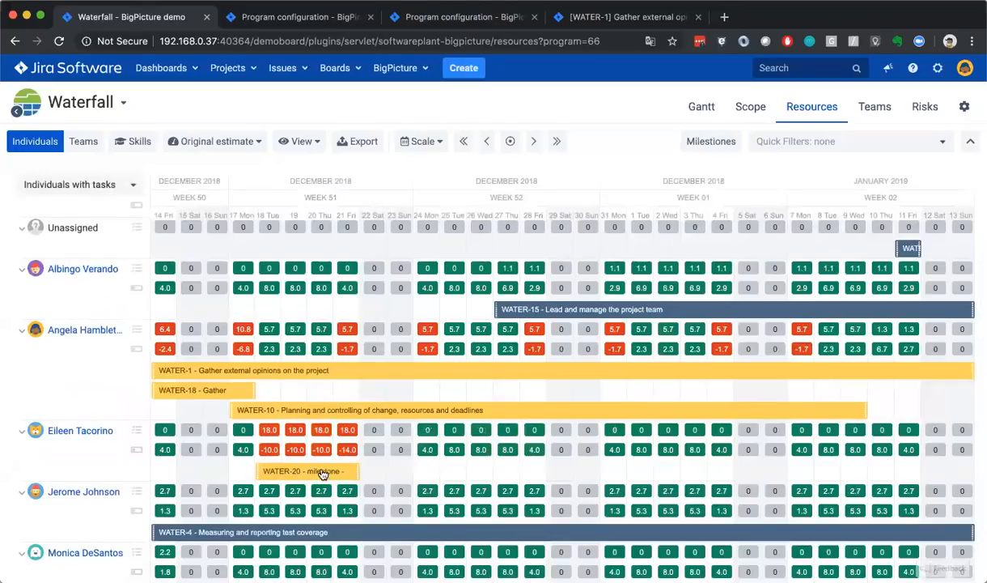
drag(356, 470, 543, 470)
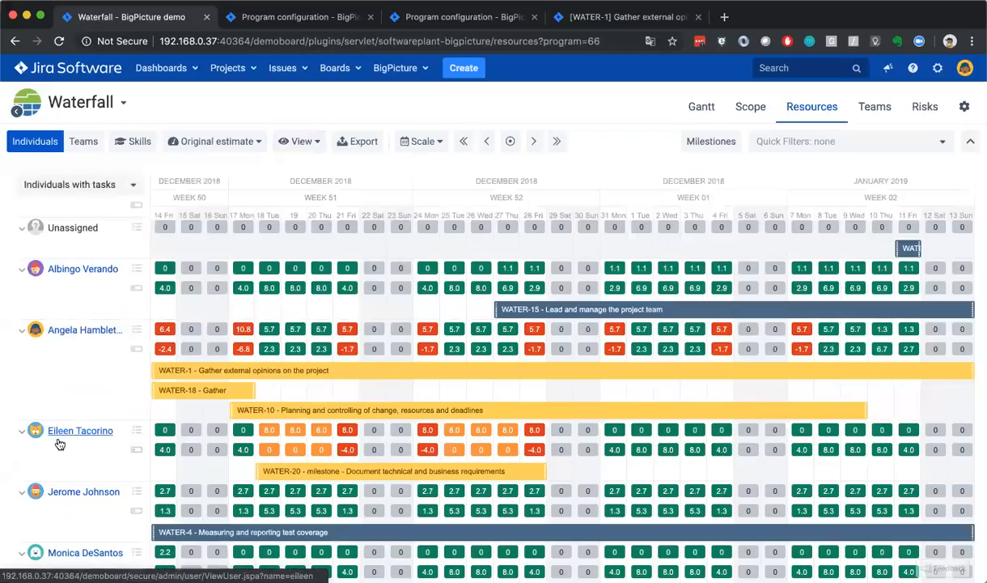
Show the Capacity values in the resource rows and hide the Remaining capacity values
click(300, 142)
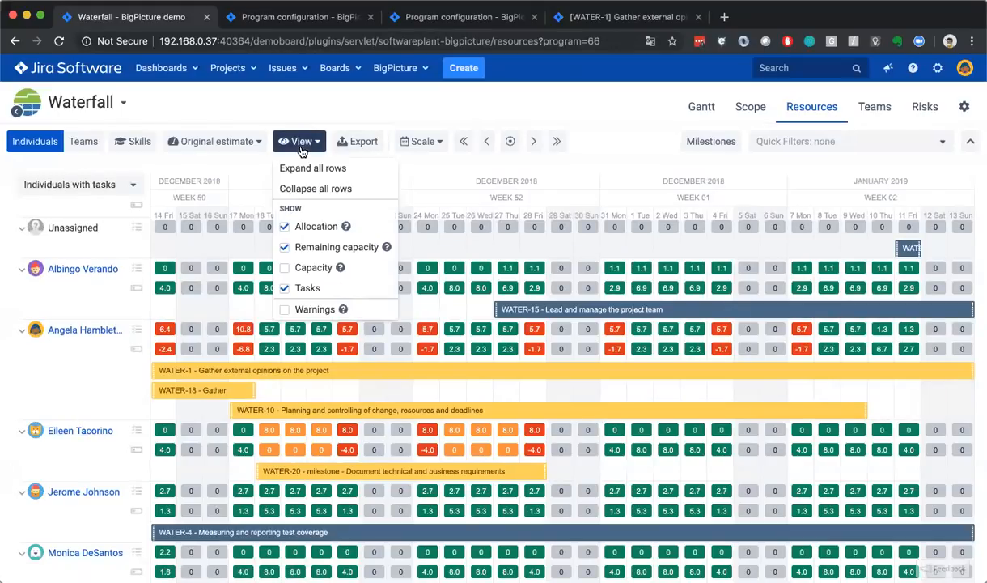
click(307, 268)
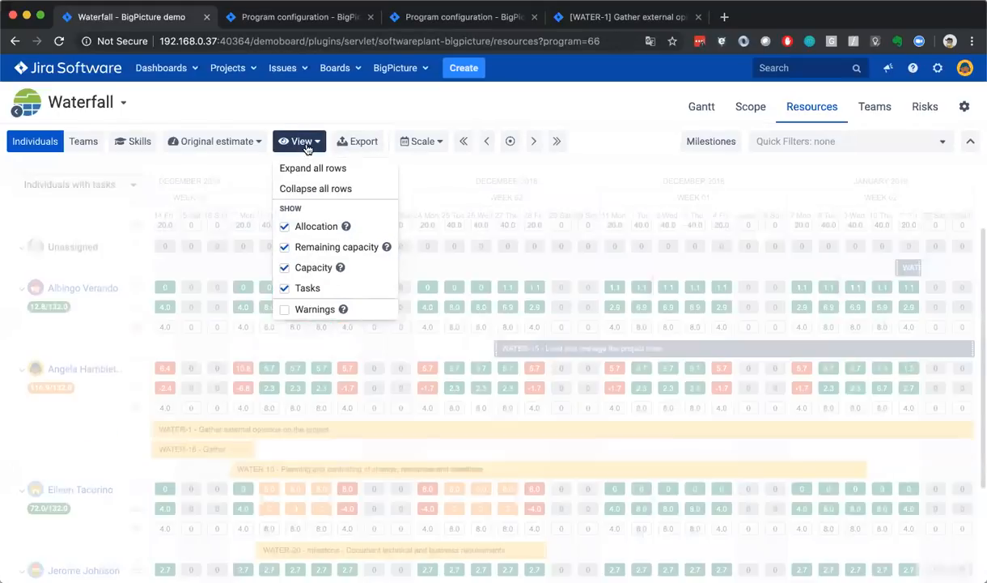
click(303, 247)
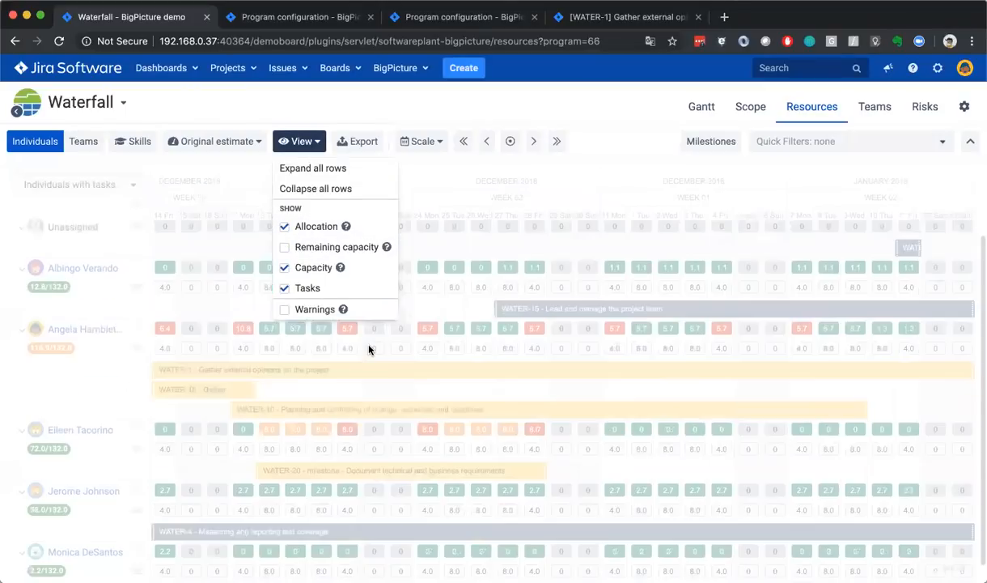
click(374, 378)
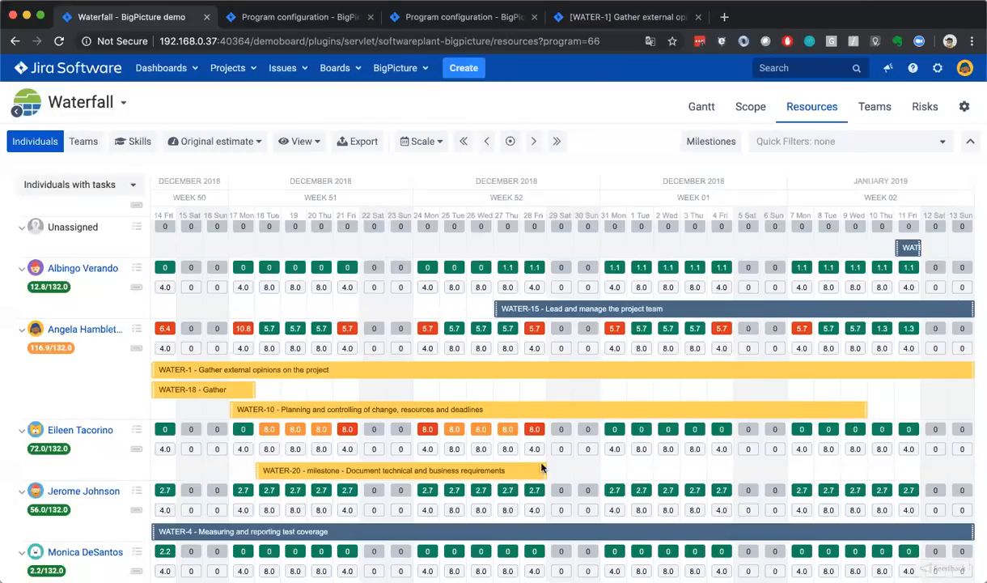
Set the workload aggregation to Weekly and extend the WATER-20 milestone task through 3 January 2019
click(417, 142)
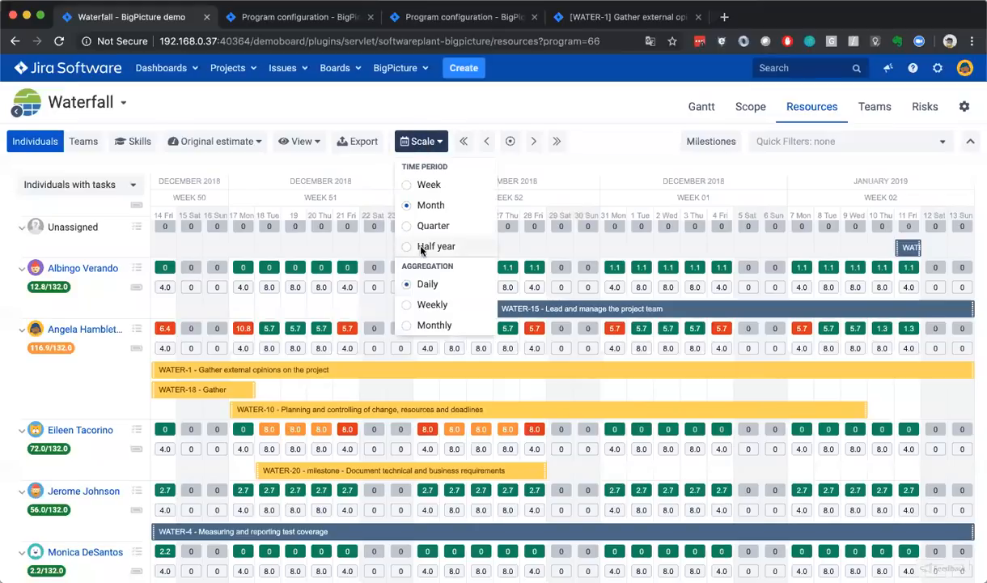
click(429, 305)
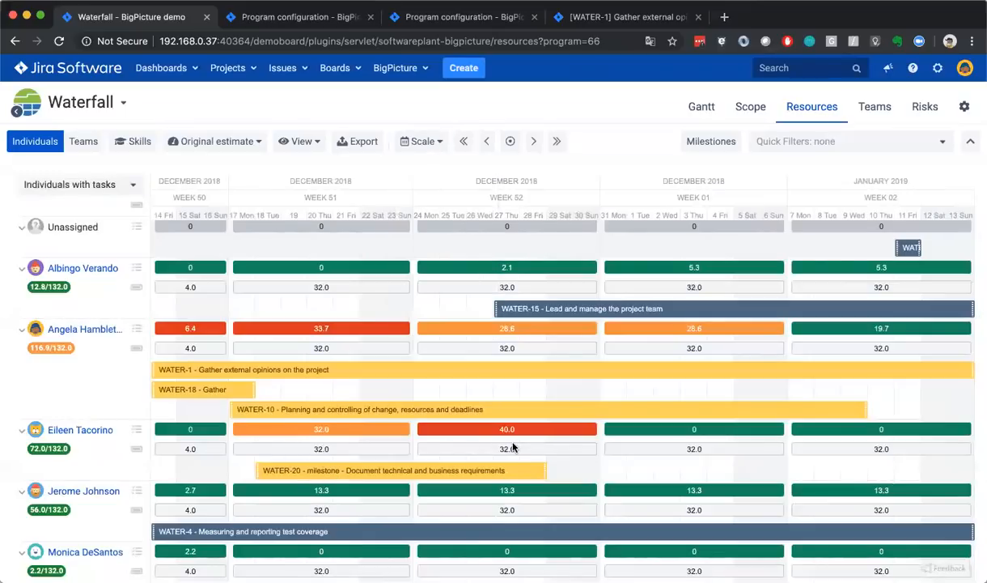
drag(545, 468, 733, 470)
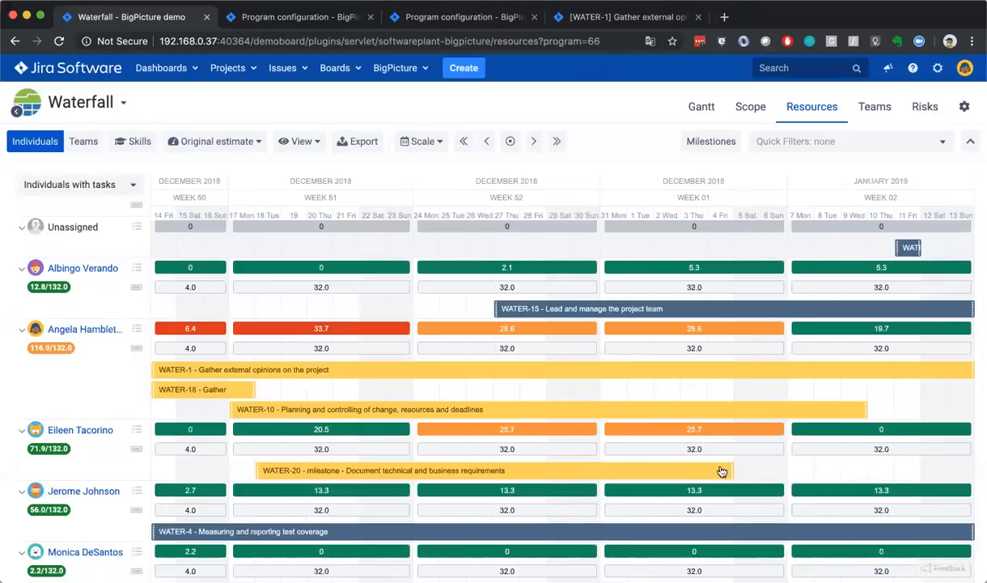
drag(702, 475, 708, 475)
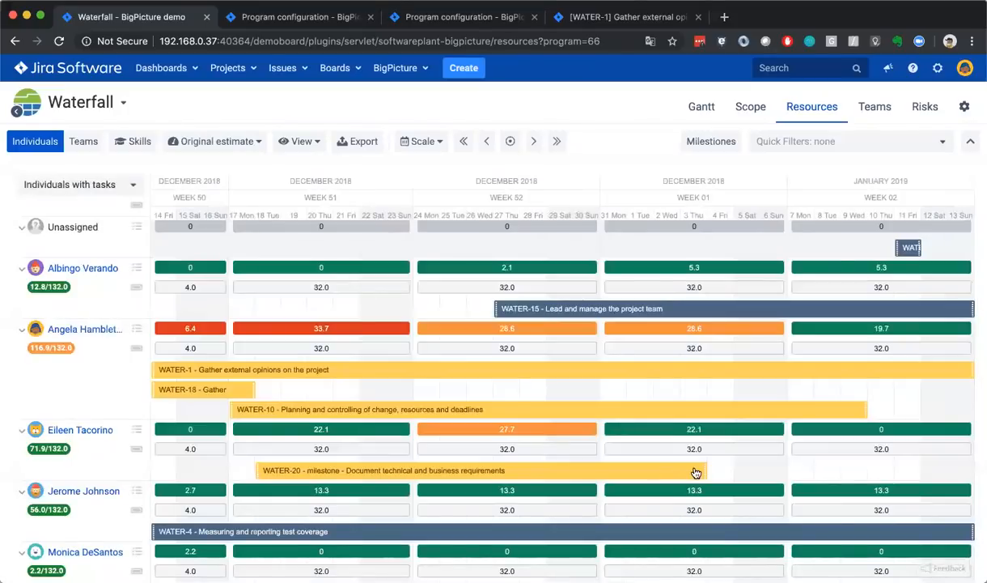
drag(701, 471, 602, 471)
Reassign WATER-10 to the resource holding WATER-20, and move WATER-20 to the resource holding WATER-1
drag(534, 411, 535, 458)
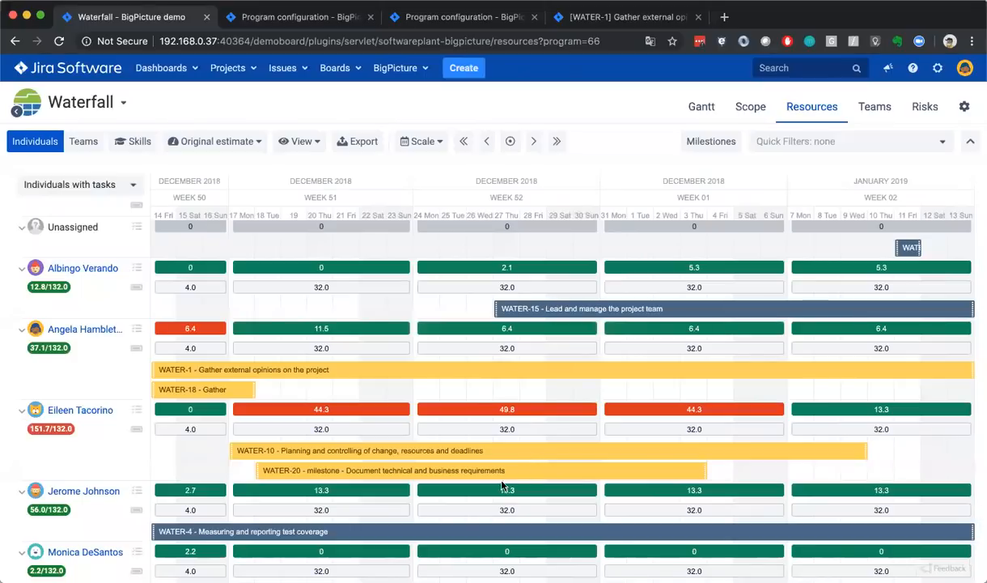
drag(522, 477, 715, 471)
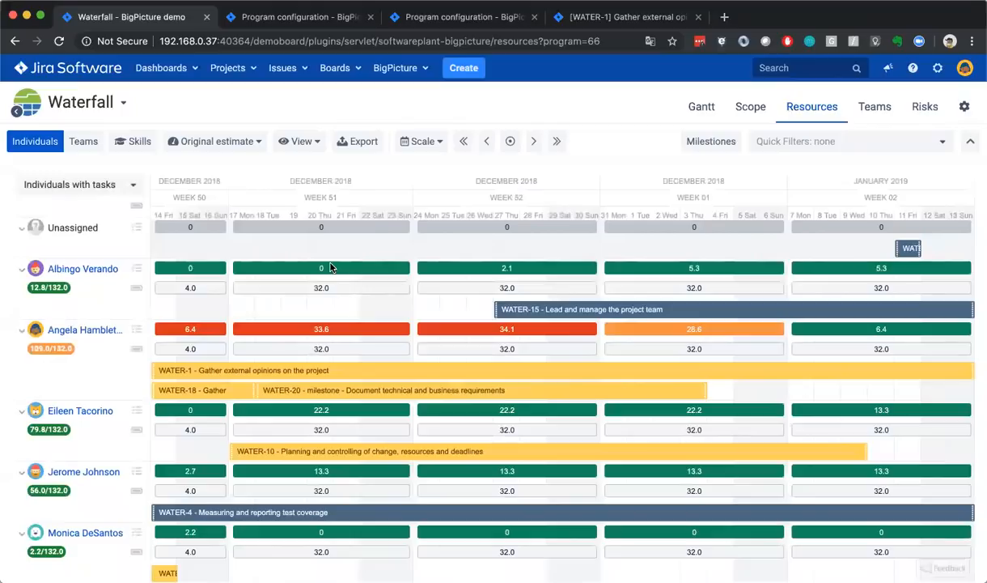
click(200, 140)
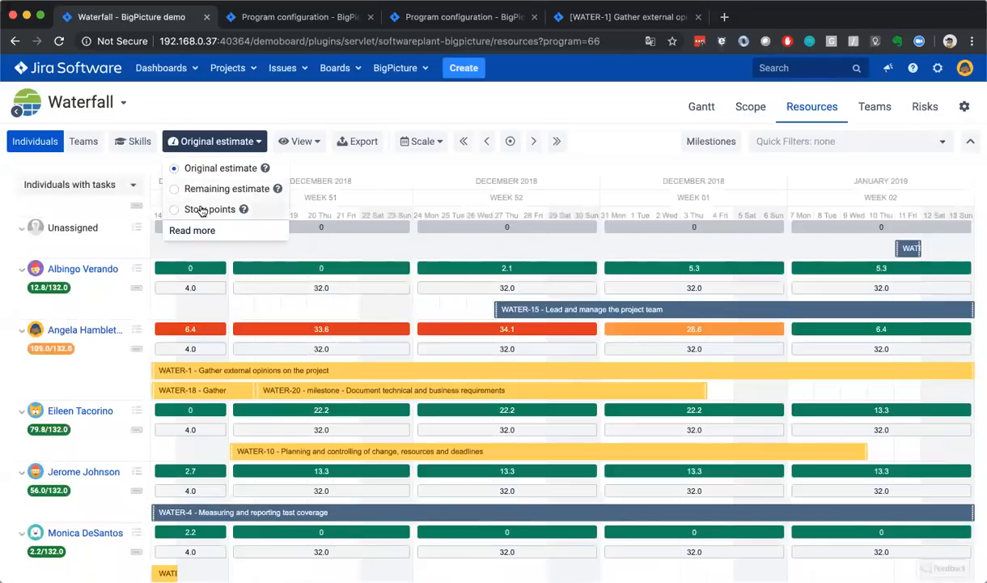
click(265, 117)
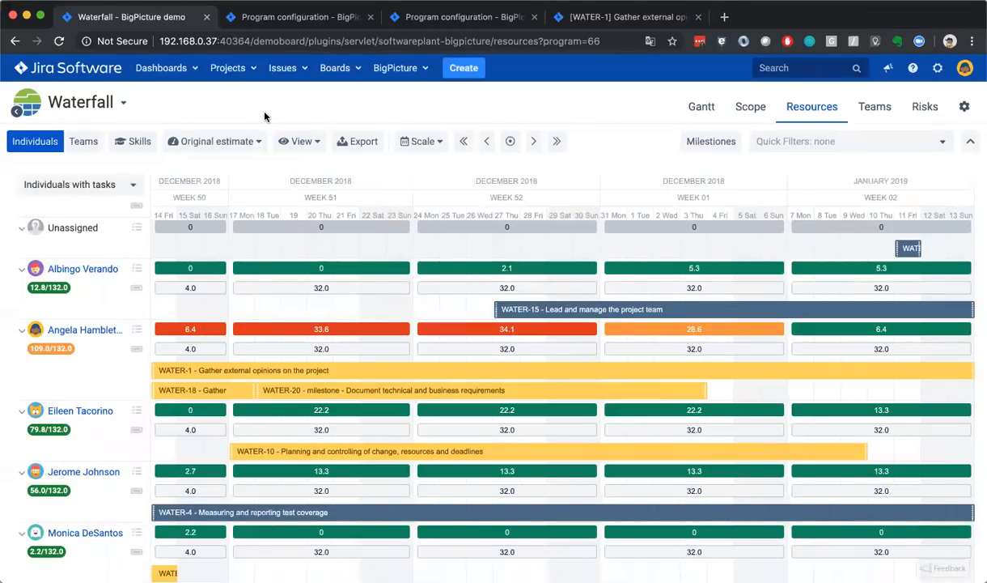
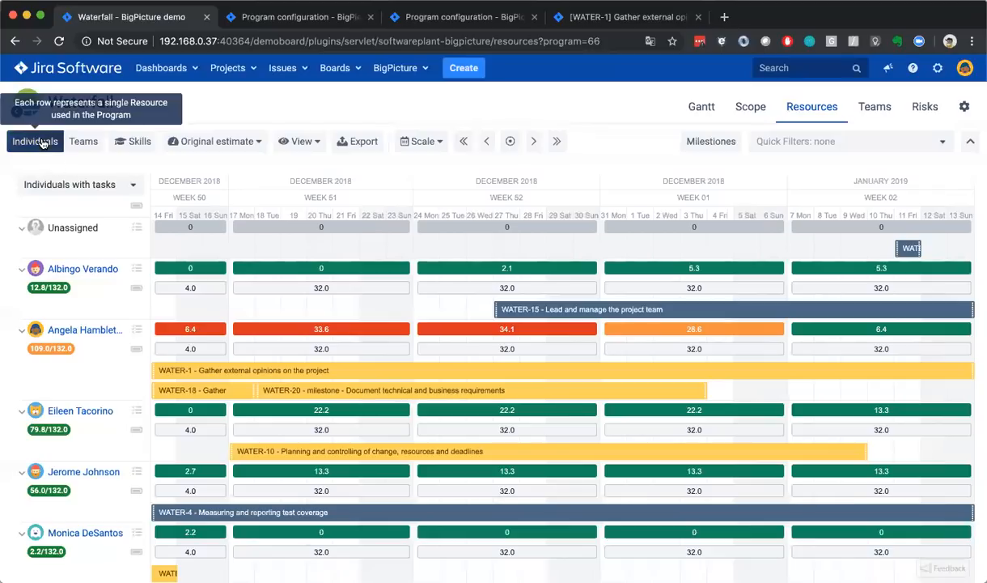
Show the workload by teams with the Android team's tasks expanded for 14 November to 13 December 2018
click(81, 141)
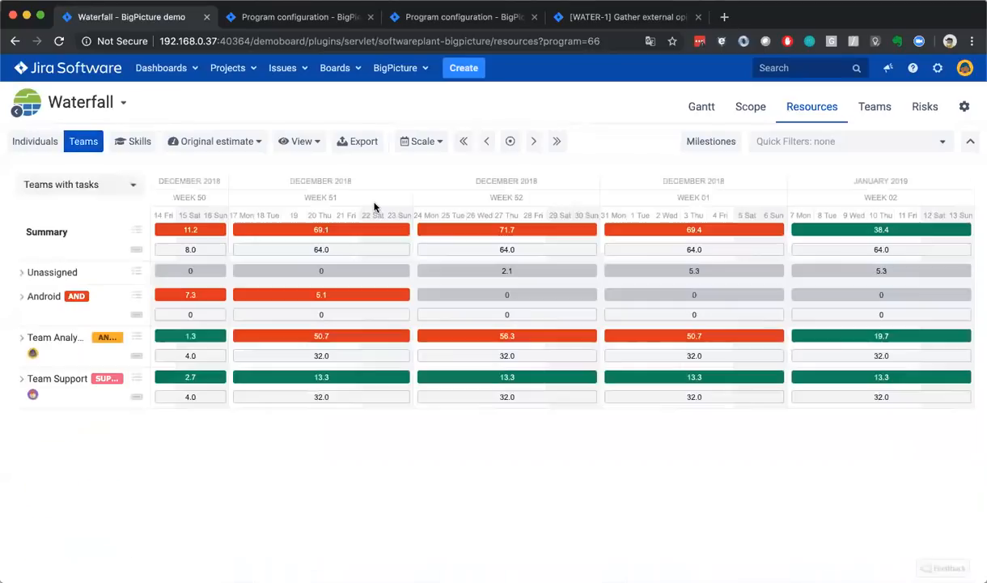
click(21, 297)
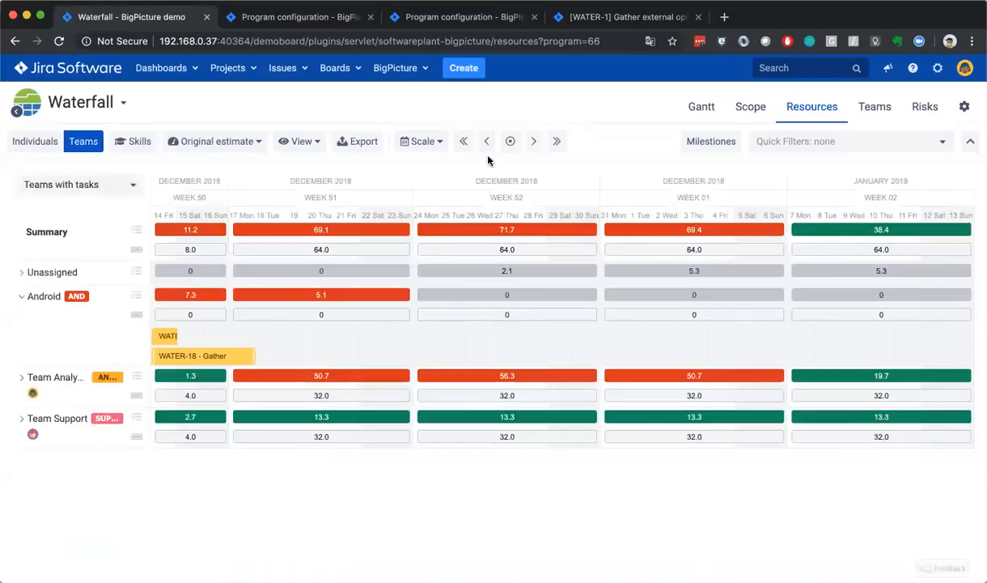
click(464, 141)
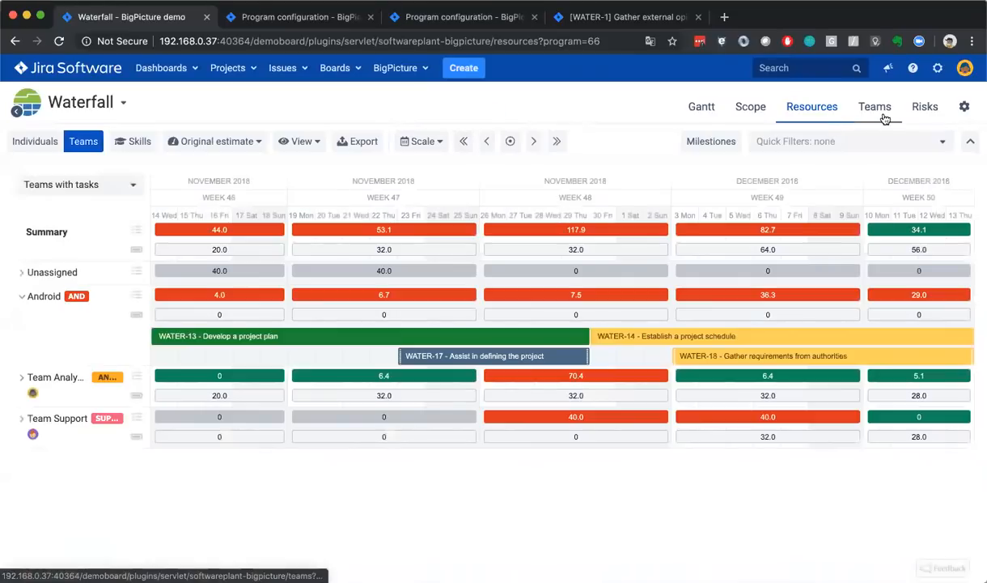
Open the program's Teams module in a new browser tab and expand the TST, Team Analysis and Android teams
super+click(866, 112)
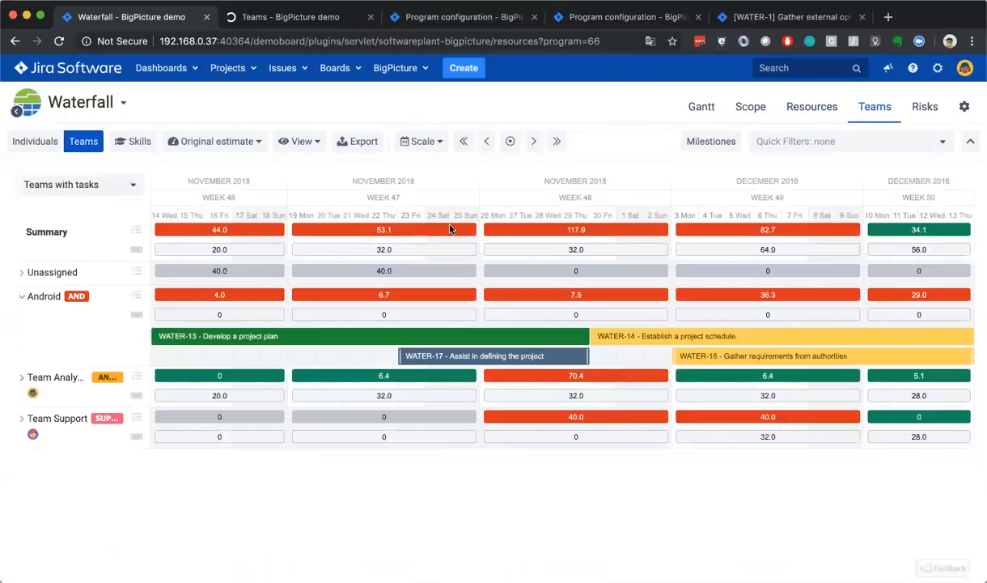
key(ctrl+Tab)
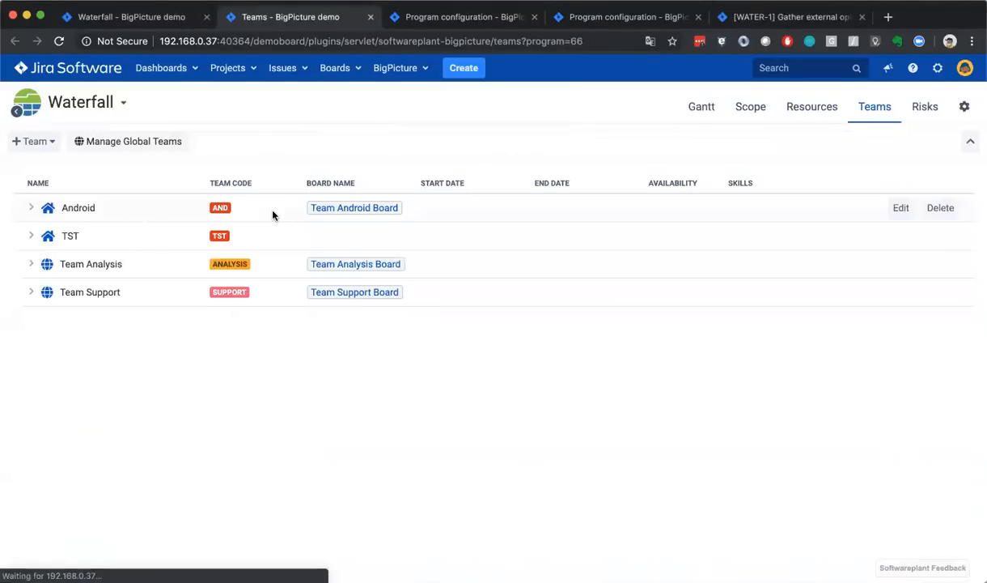
click(30, 236)
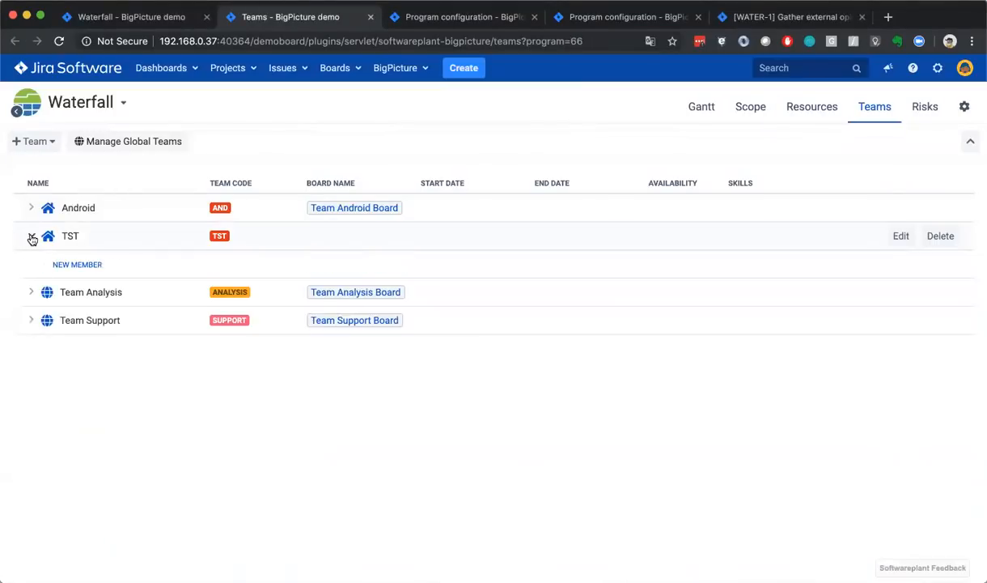
click(31, 293)
click(30, 208)
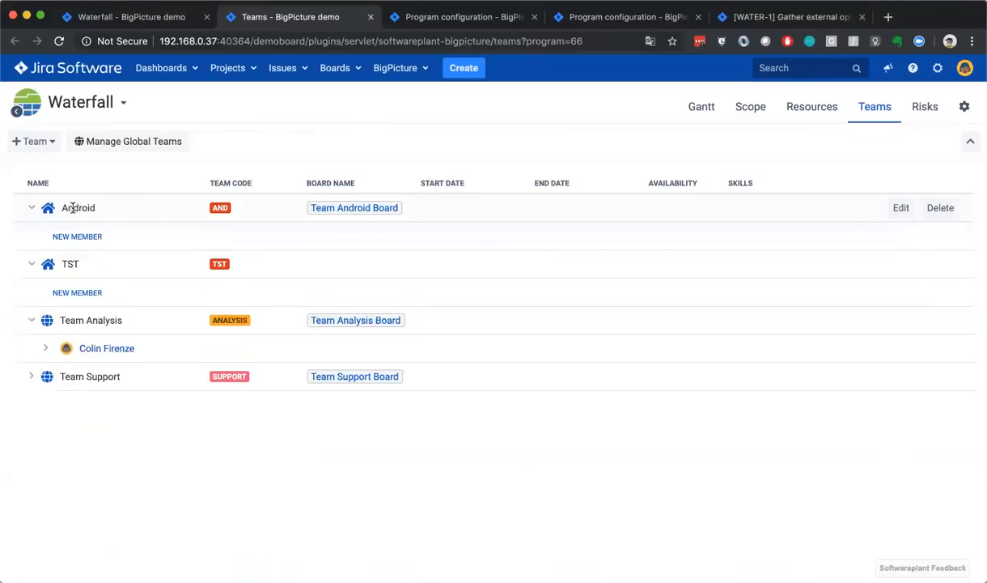
click(47, 146)
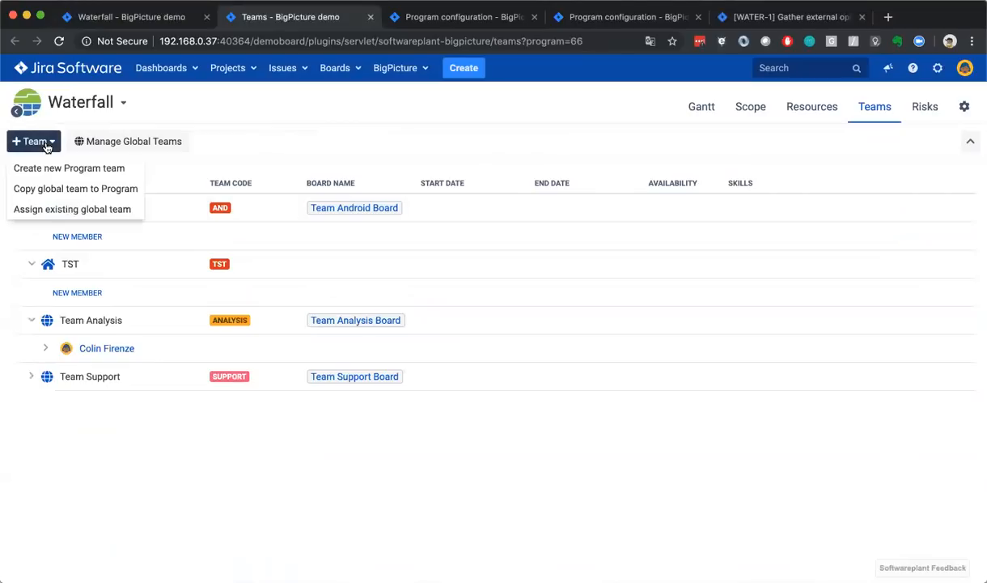
click(172, 208)
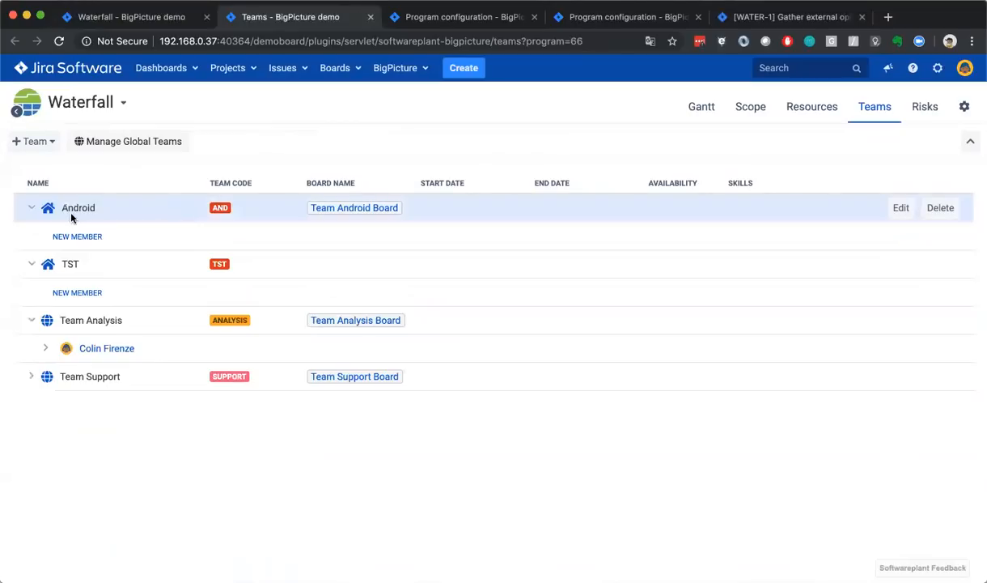
Add a new member to the Android team by searching users for "al", with the start date 2019/05/25
click(76, 237)
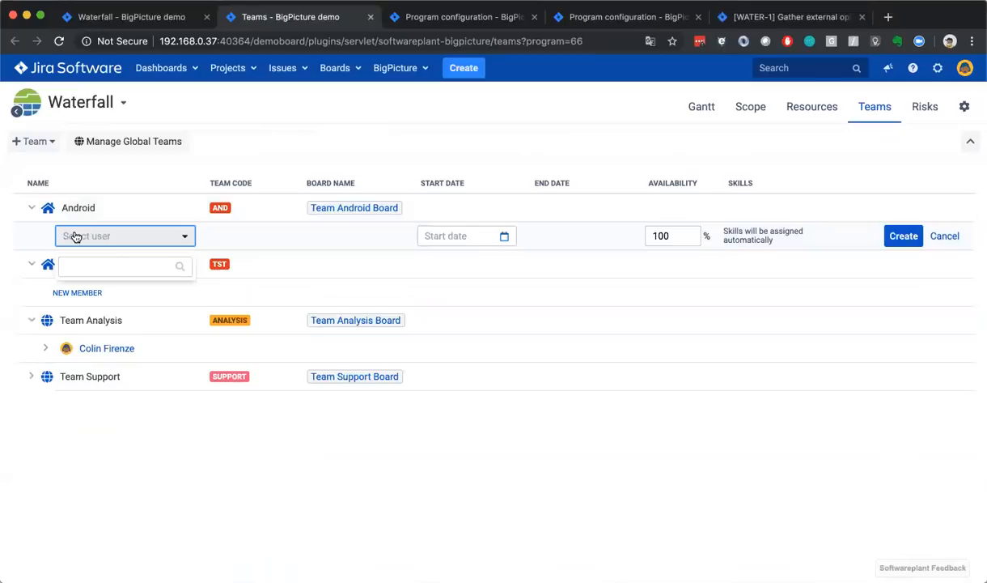
text(al)
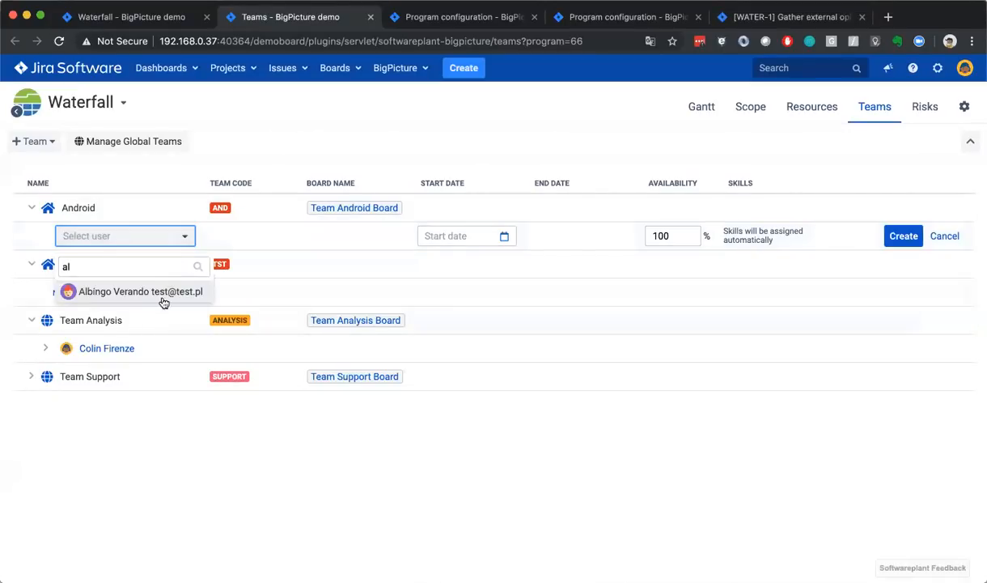
click(163, 298)
click(504, 236)
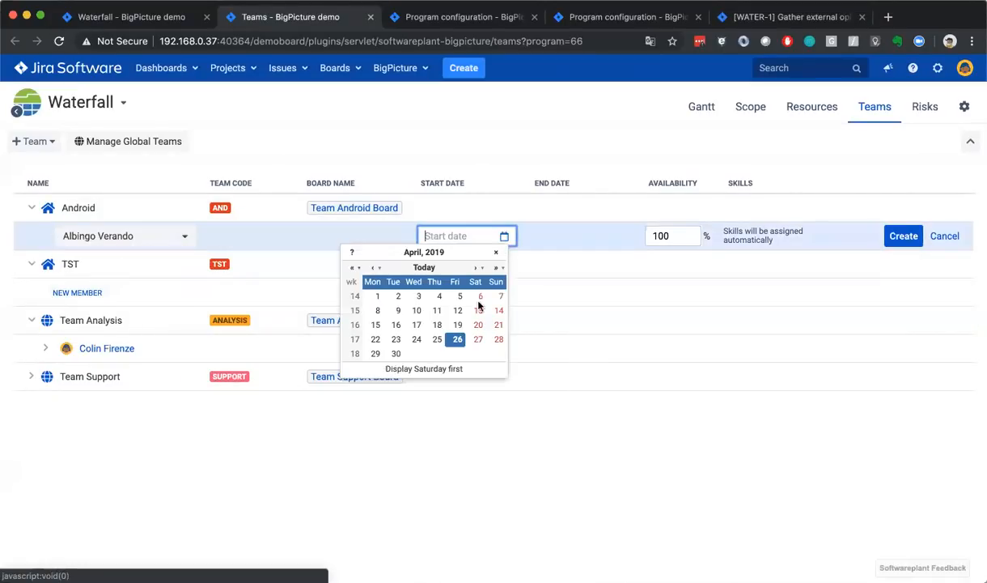
click(475, 267)
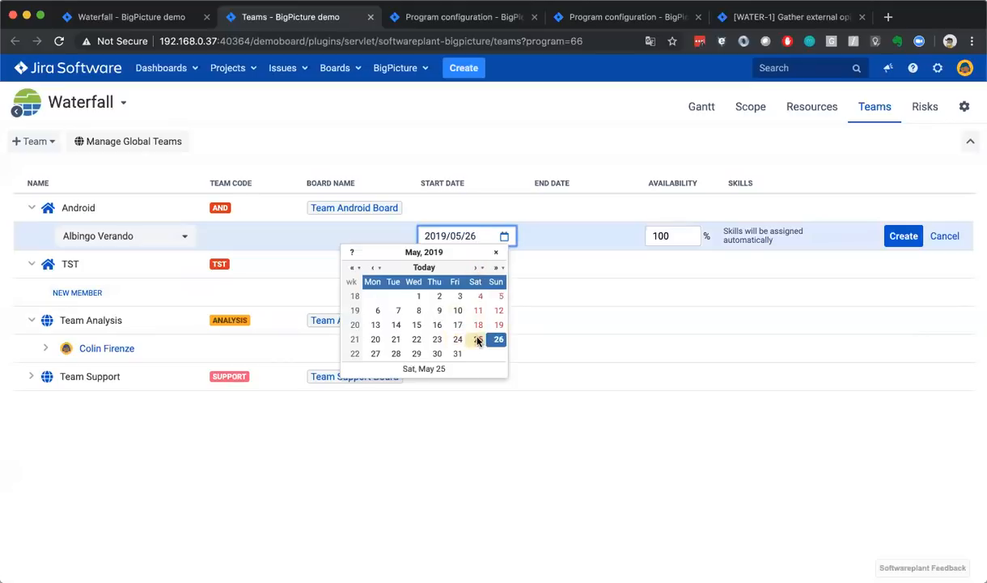
click(478, 340)
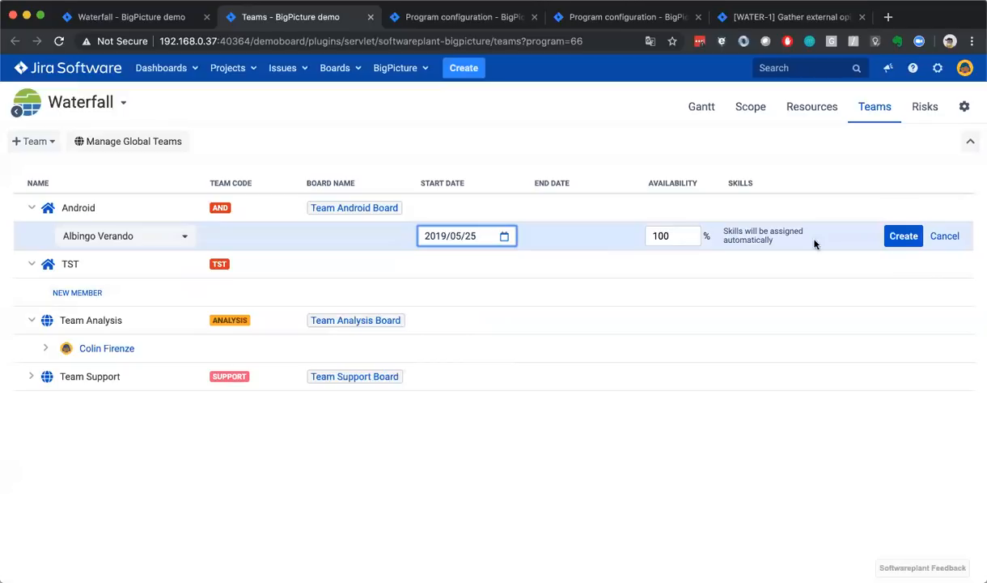
click(898, 236)
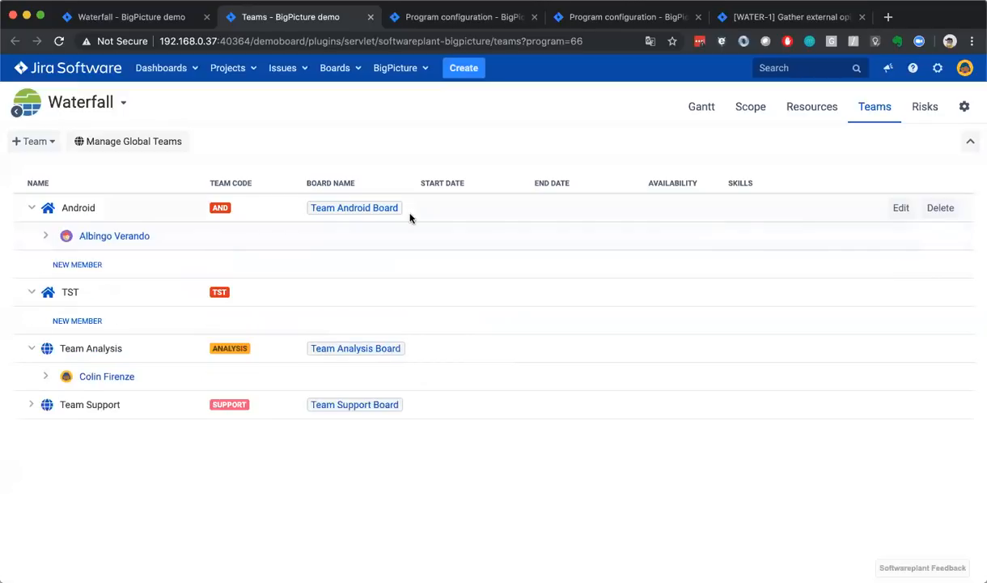
Create a second membership for the new Android team member, starting 2019/07/31 with 0% availability
click(45, 235)
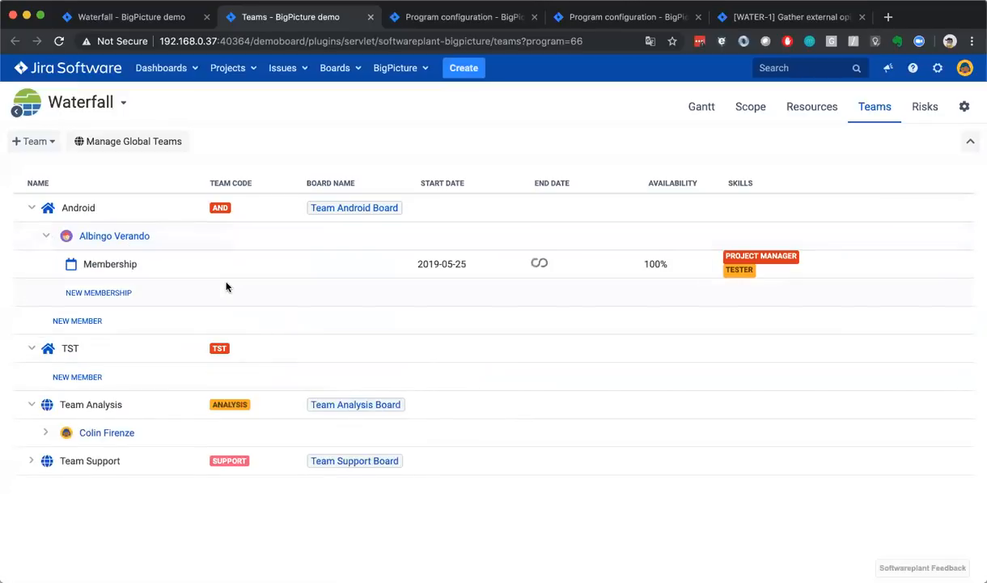
click(114, 292)
double_click(691, 294)
text(0)
click(501, 293)
click(473, 323)
click(473, 324)
click(473, 324)
click(413, 411)
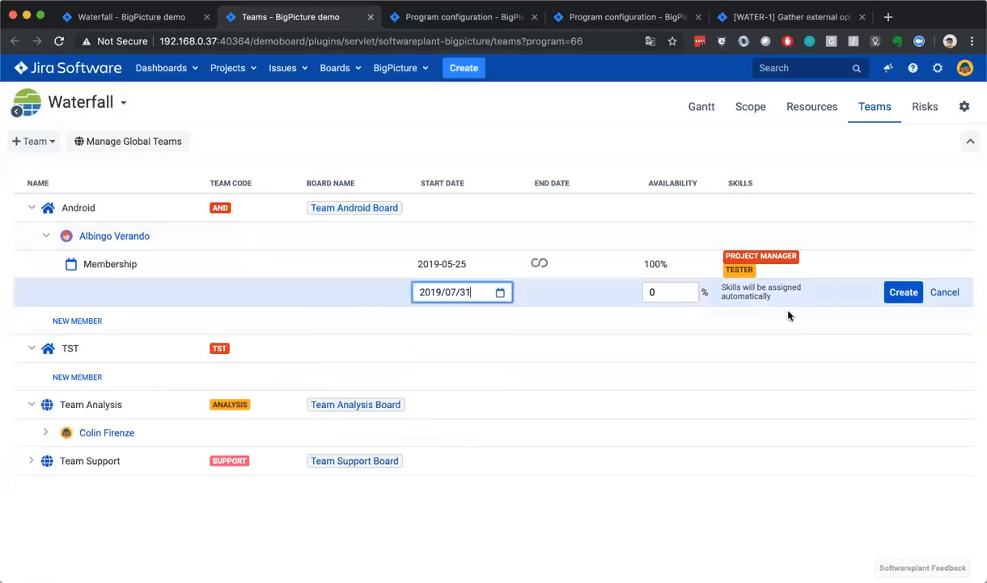
click(894, 293)
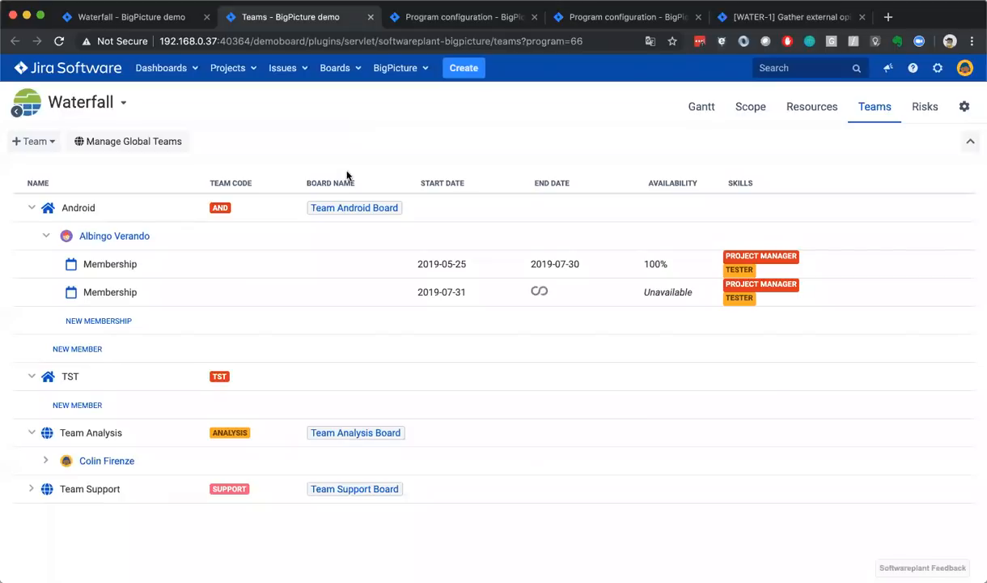
Reload the Resources workload by teams and compare it with the Android team's memberships in the Teams module
key(ctrl+shift+Tab)
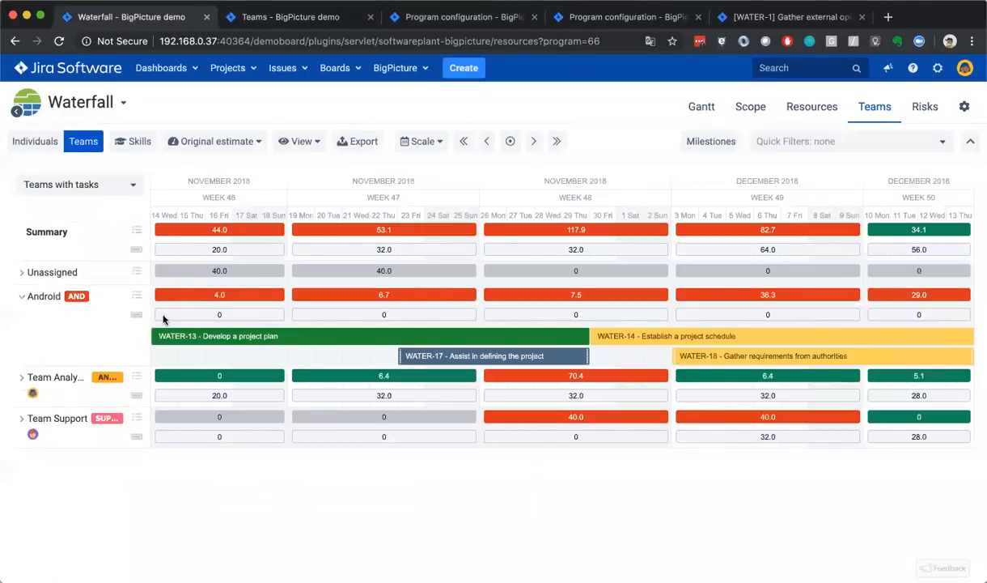
key(ctrl+Tab)
key(ctrl+shift+Tab)
key(super+r)
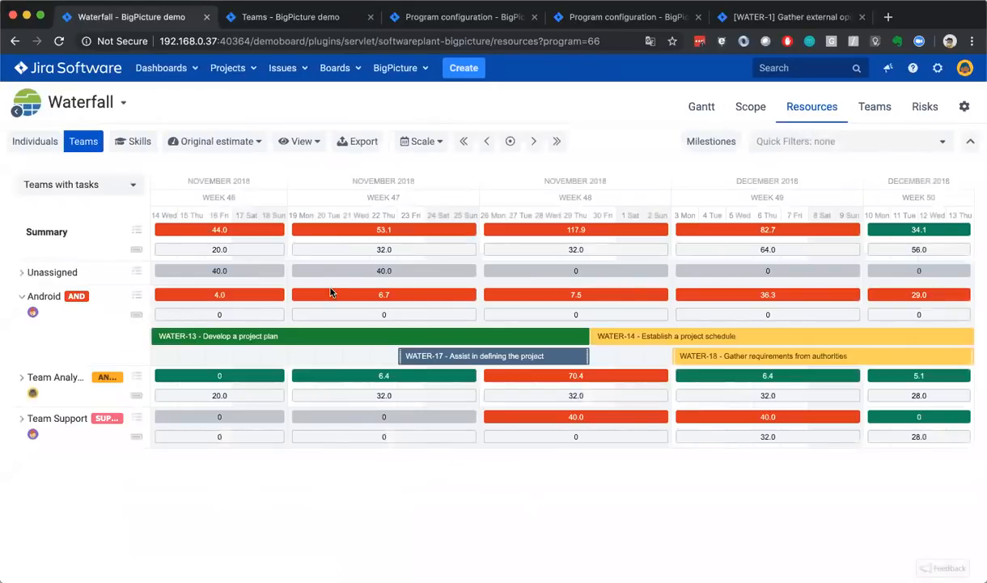
key(ctrl+Tab)
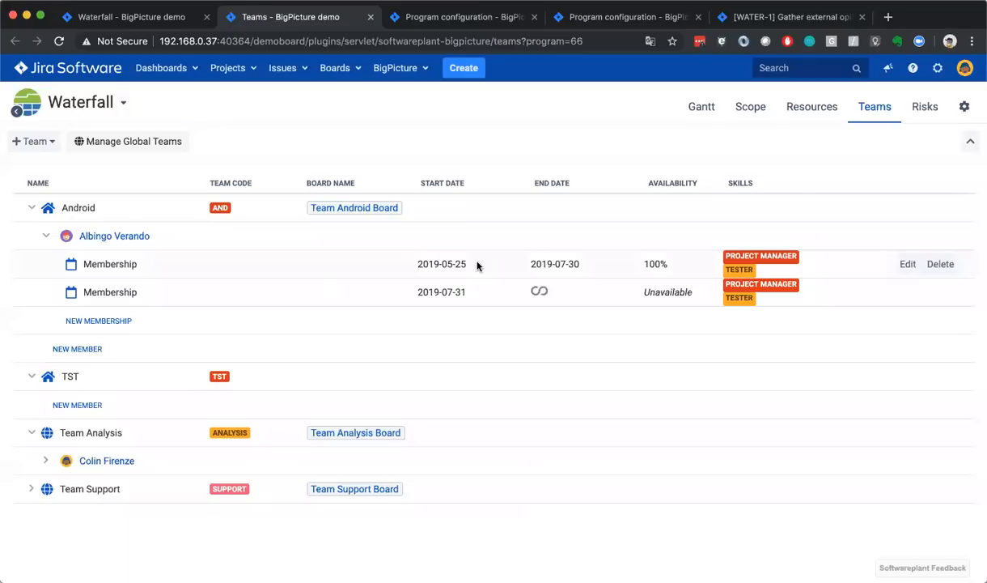
key(ctrl+shift+Tab)
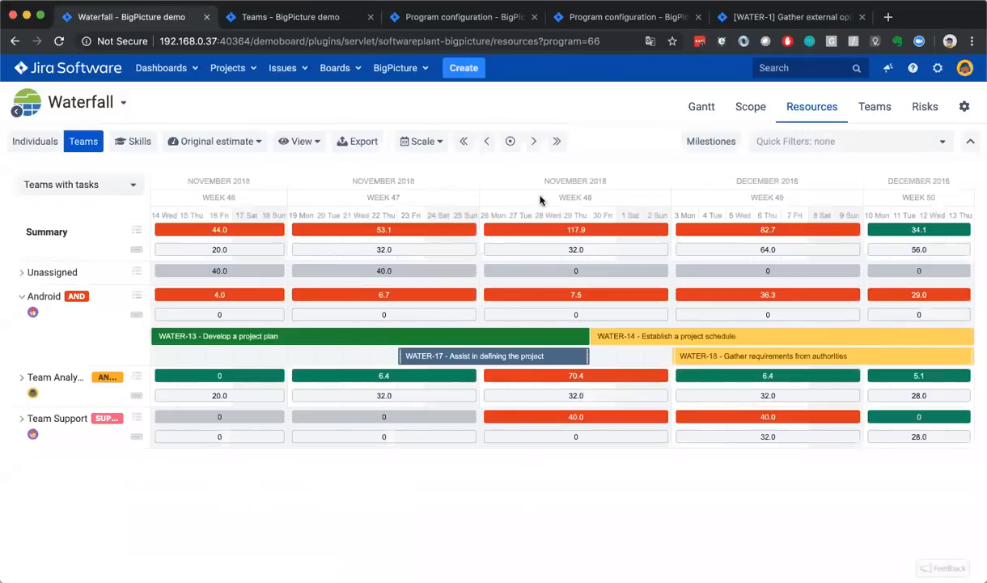
Show the team workload for February 2019 in Resources and expand the Team Analysis tasks
click(510, 141)
click(534, 142)
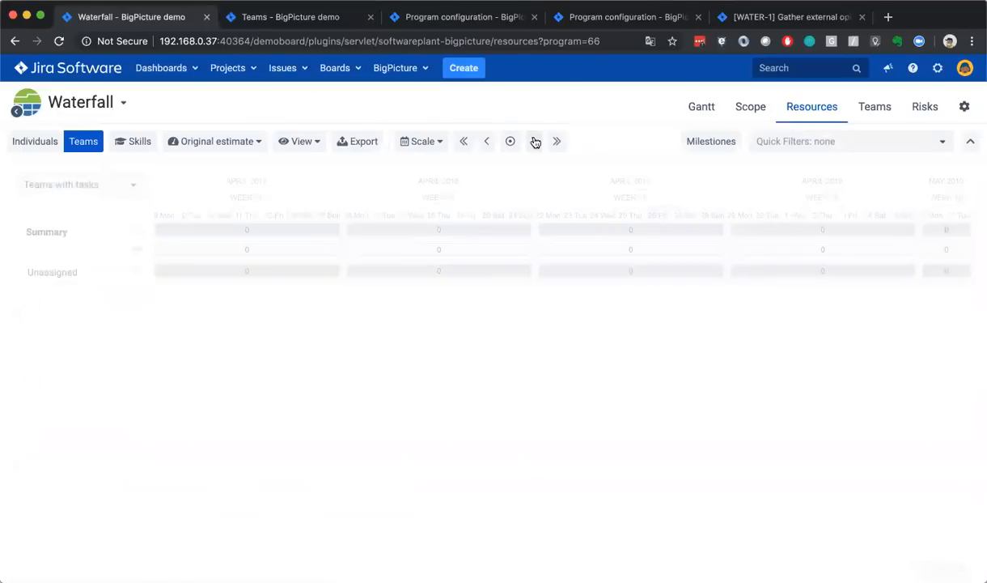
click(534, 141)
click(534, 142)
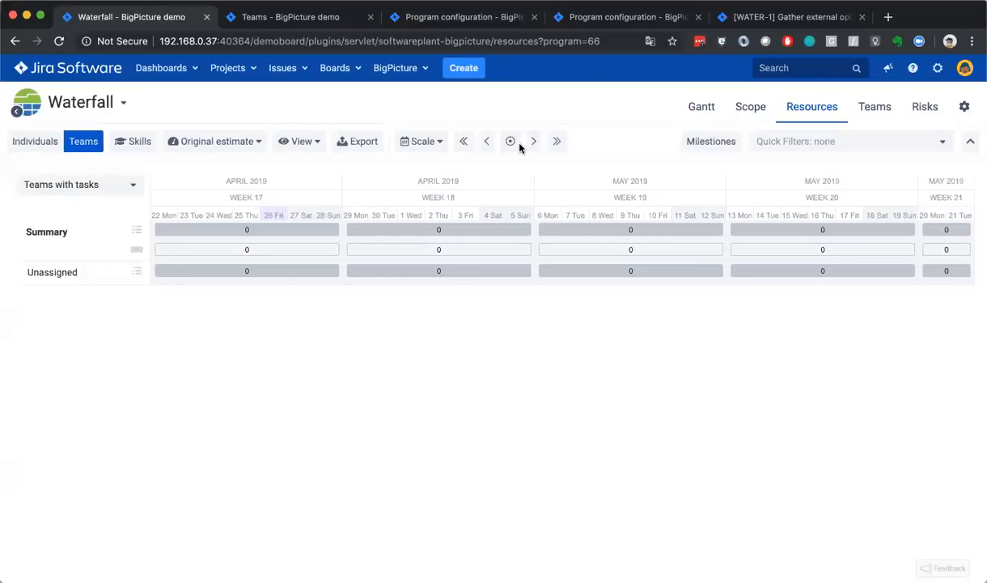
click(461, 143)
click(462, 143)
click(461, 143)
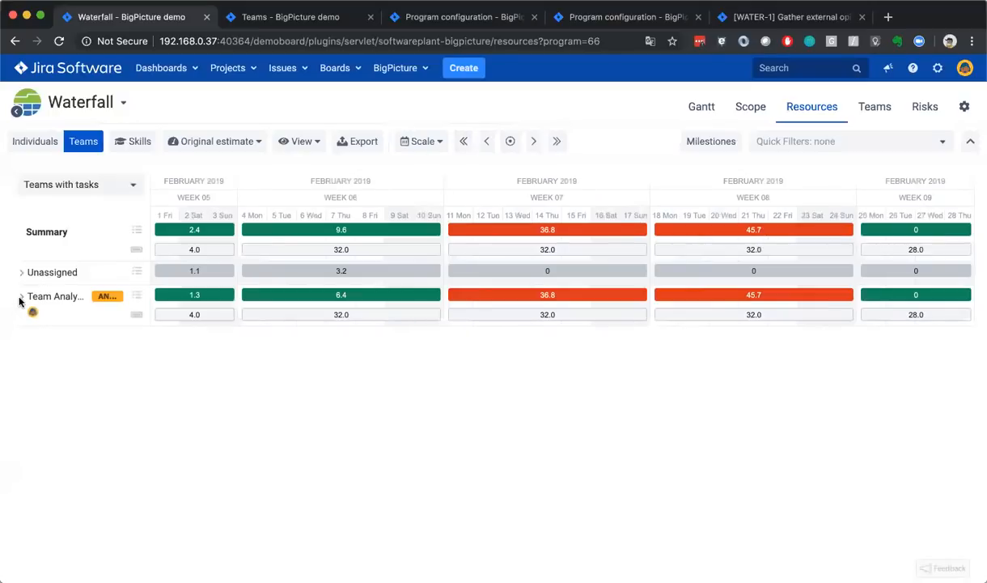
click(25, 298)
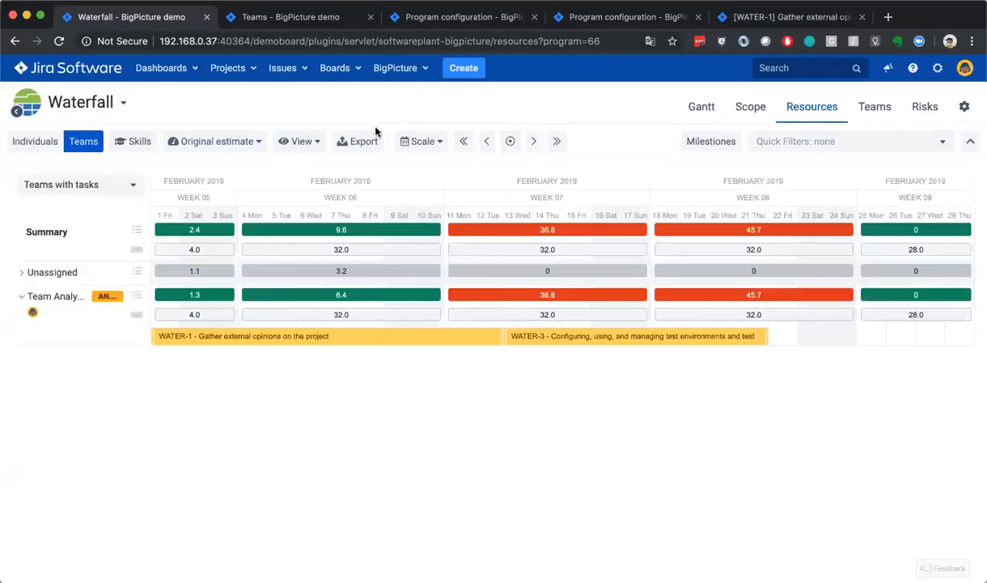
Open the global teams administration from the Teams module, look through the team list and return to the Resources workload
key(ctrl+Tab)
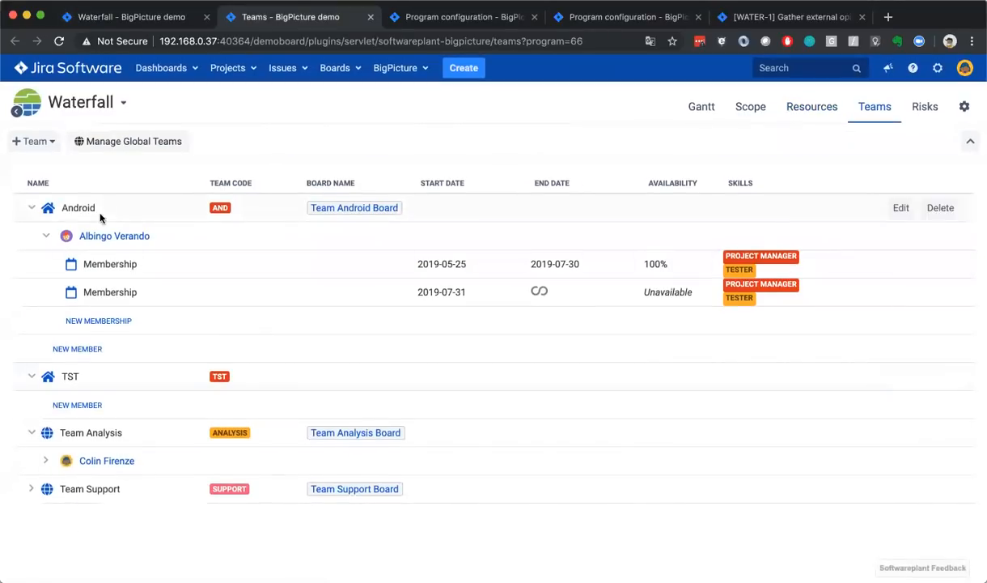
click(157, 149)
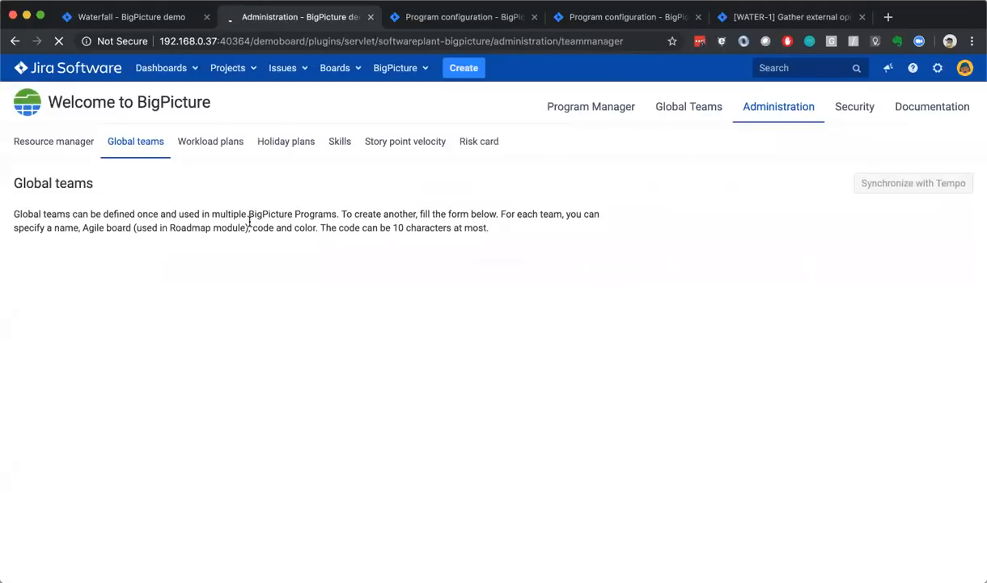
scroll(32, 364, down, 3)
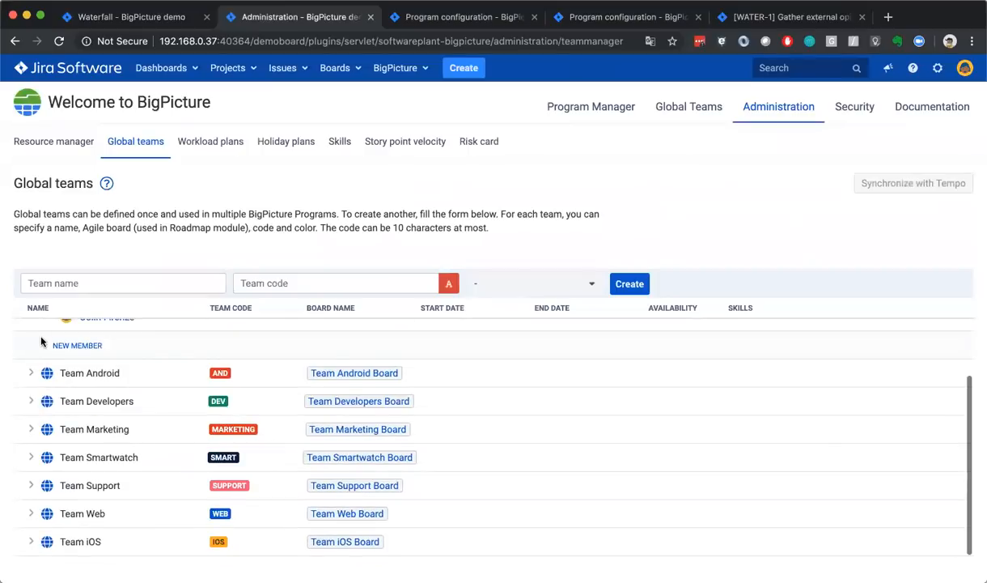
scroll(41, 341, up, 2)
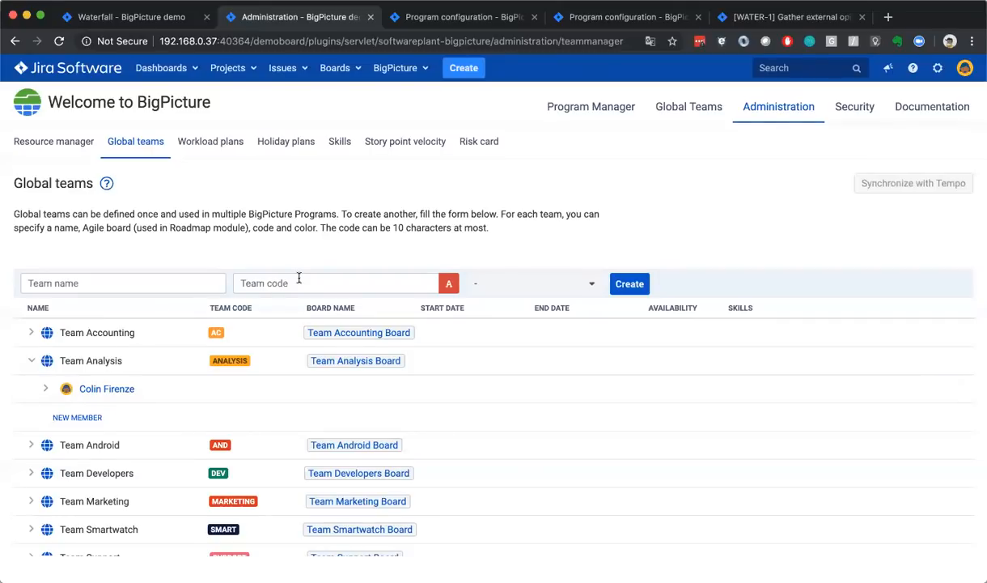
key(ctrl+shift+Tab)
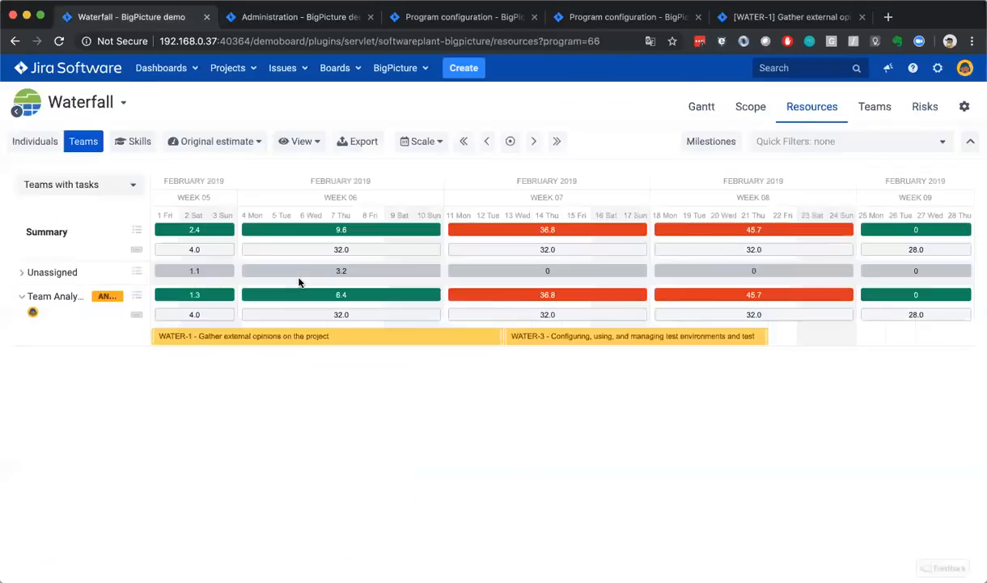
Open the WATER-15 issue from the tasks without a team, clear its assignee and collapse its Work Breakdown Structure section
click(20, 273)
click(177, 292)
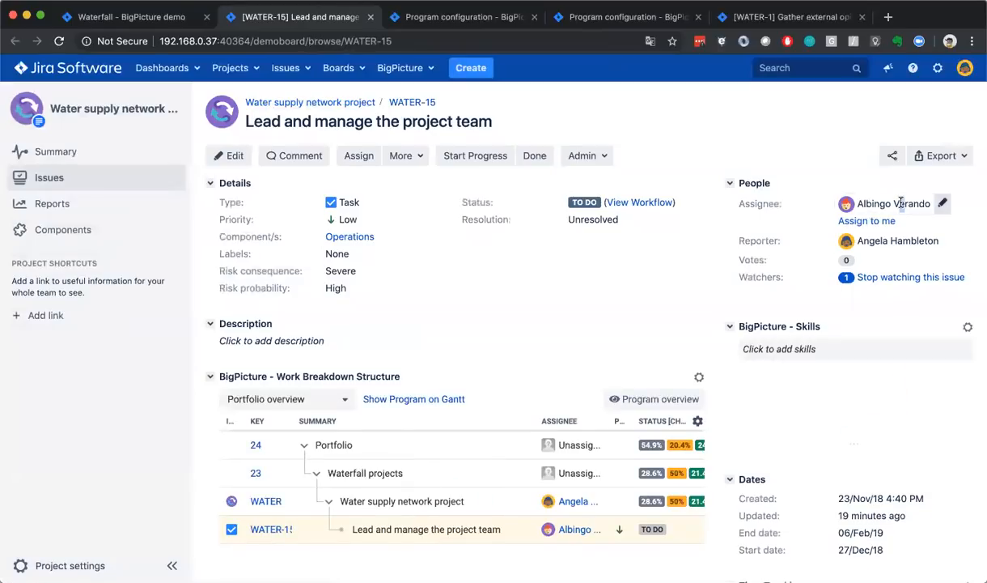
click(900, 203)
key(BackSpace)
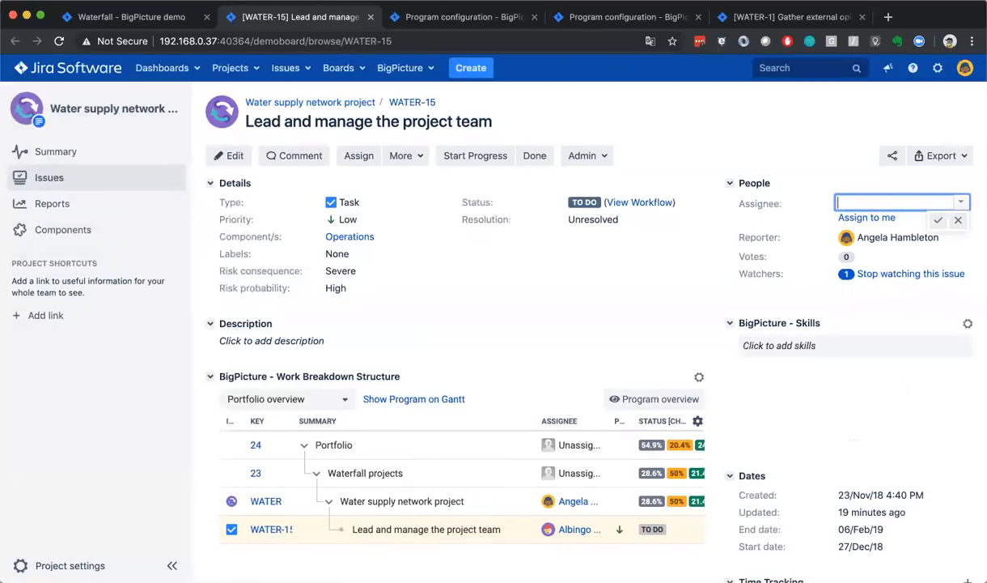
key(Return)
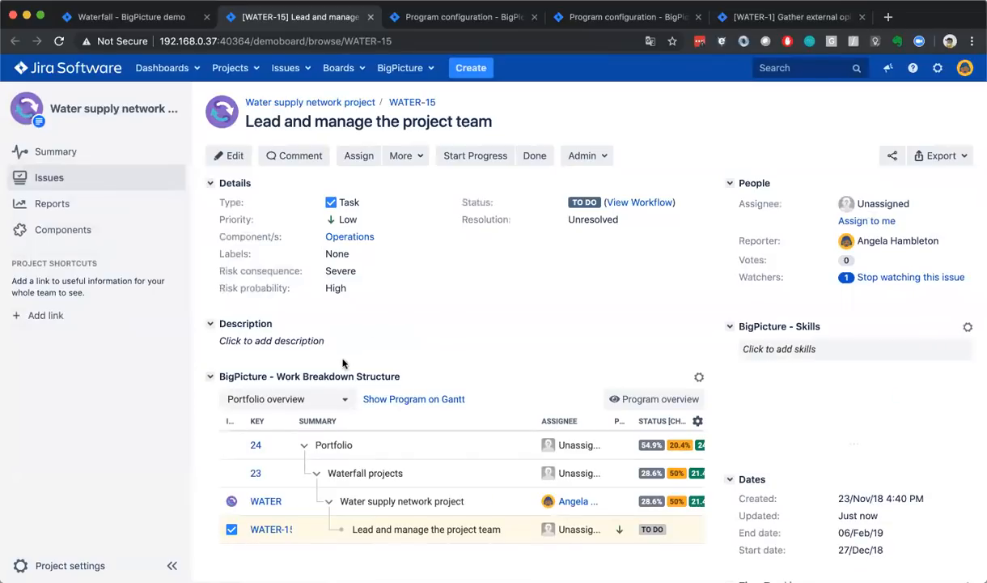
click(324, 378)
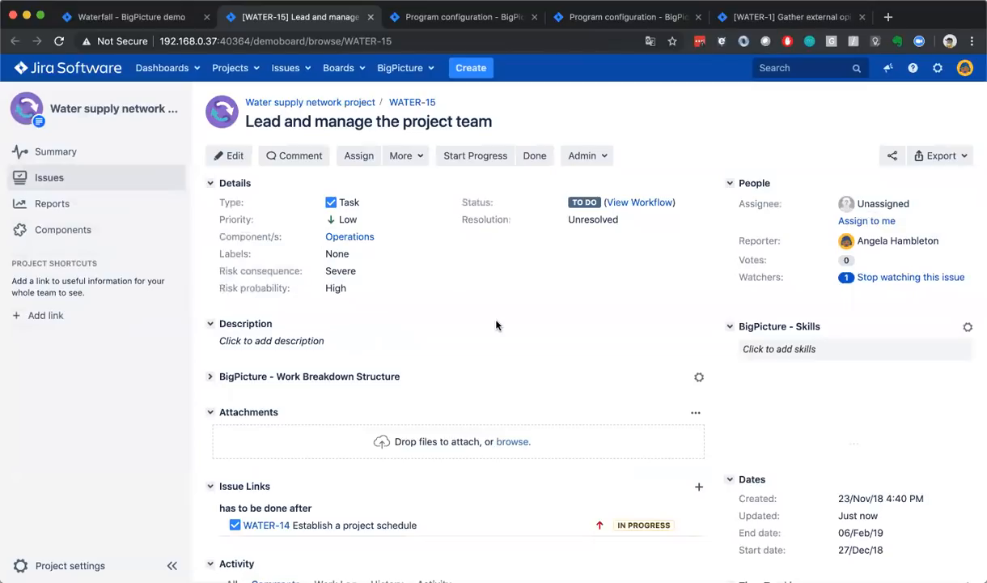
Move WATER-15 from Unassigned to Team Analysis, rescheduled to 31/Dec/18 through 08/Feb/19, and reload its issue page
key(ctrl+shift+Tab)
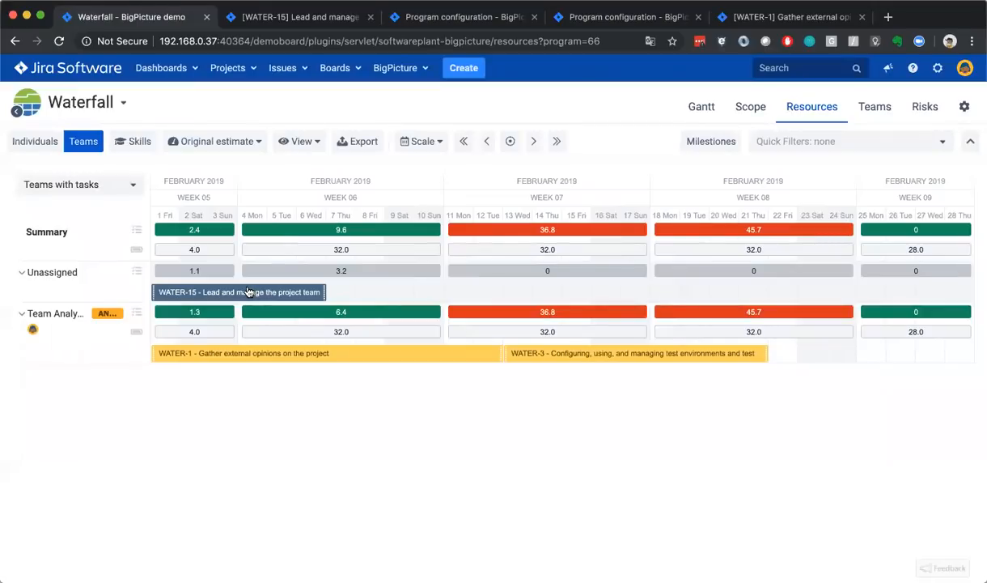
drag(248, 291, 348, 318)
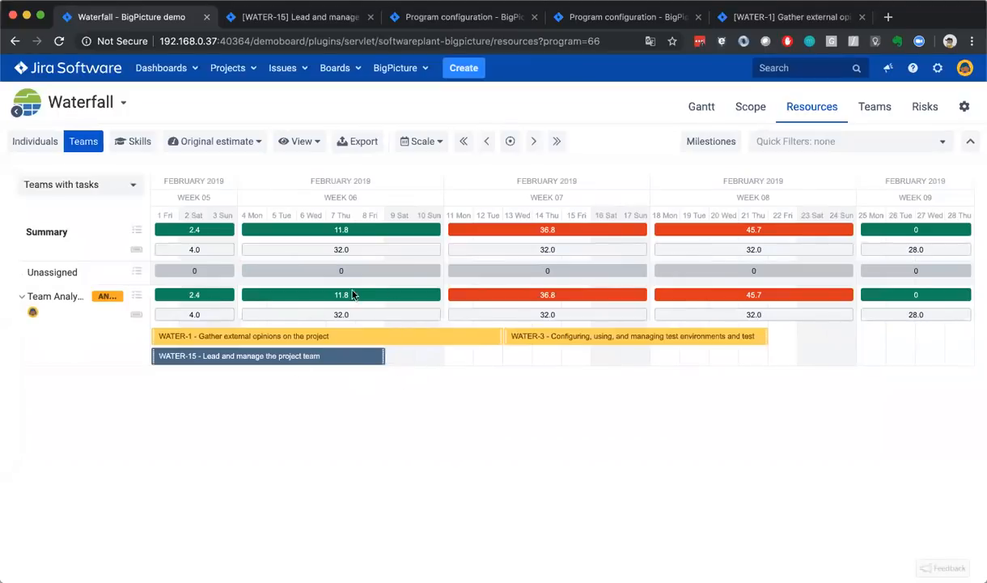
key(ctrl+Tab)
key(super+r)
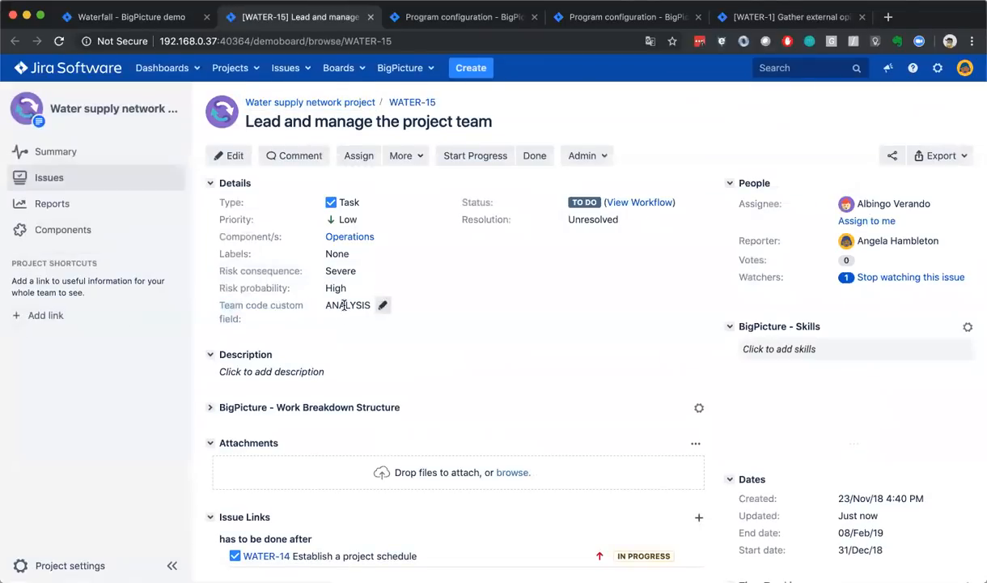
Compare the WATER-15 team code custom field with the Team Analysis code in Resources, and save the field as ANALYSIS
click(347, 306)
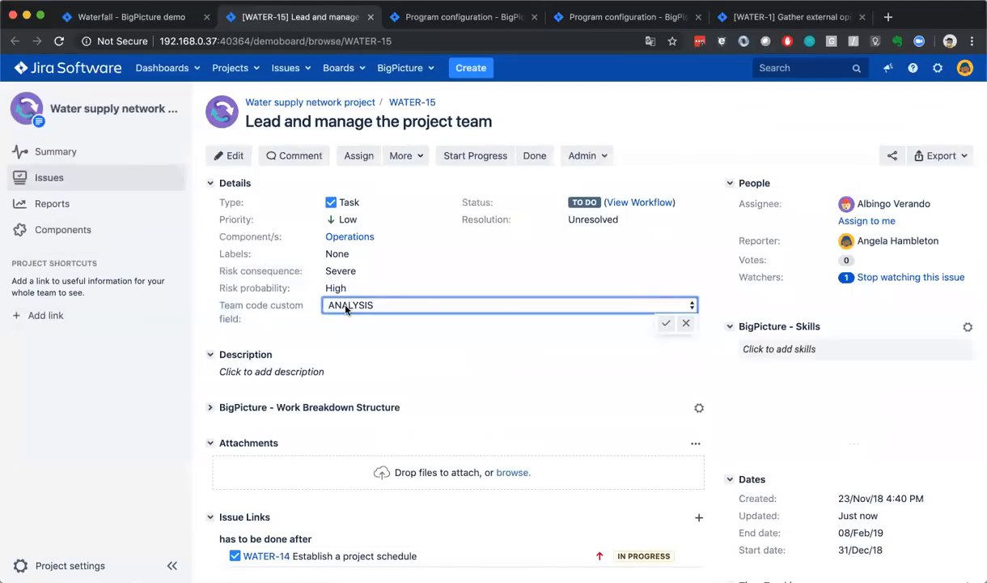
key(ctrl+shift+Tab)
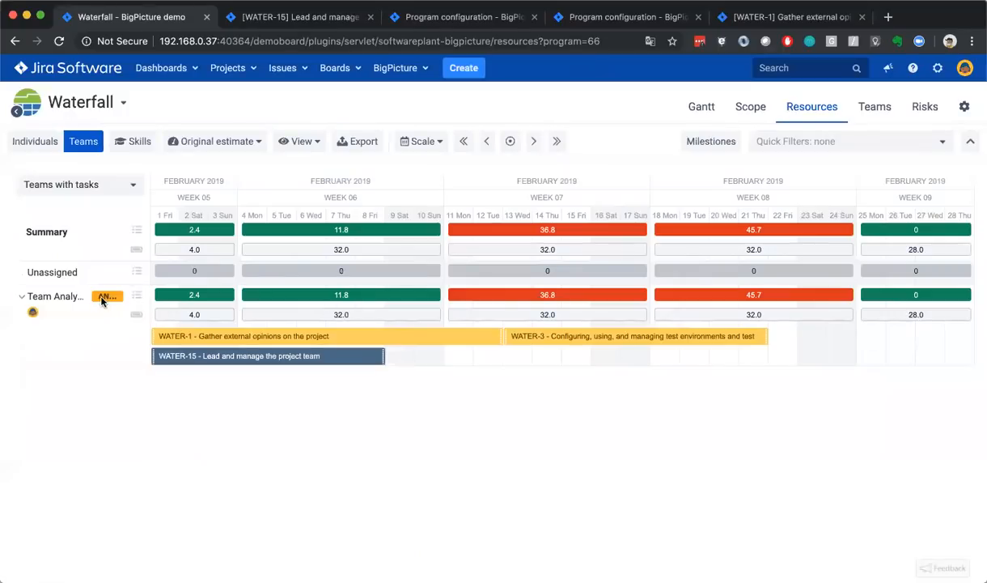
key(ctrl+Tab)
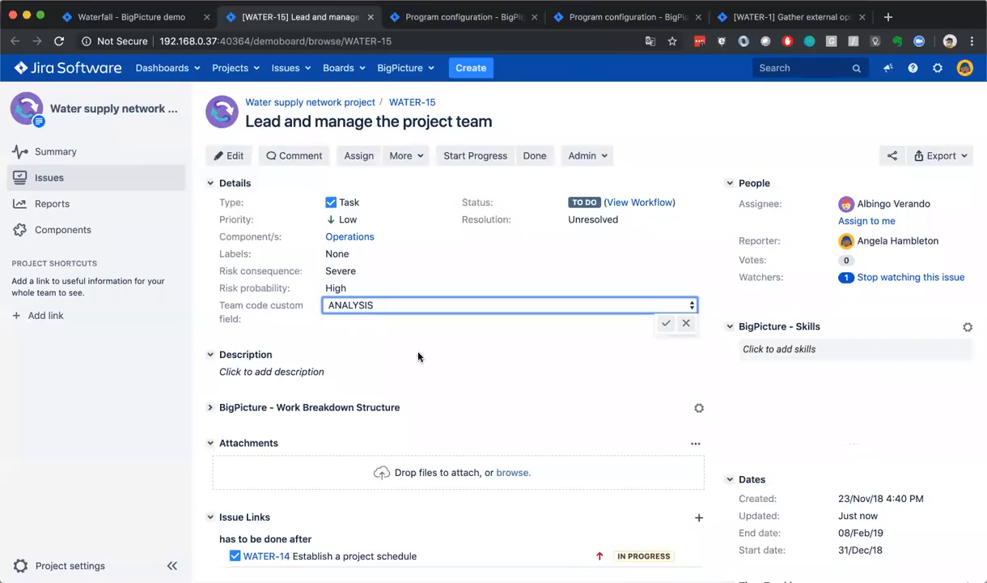
click(666, 323)
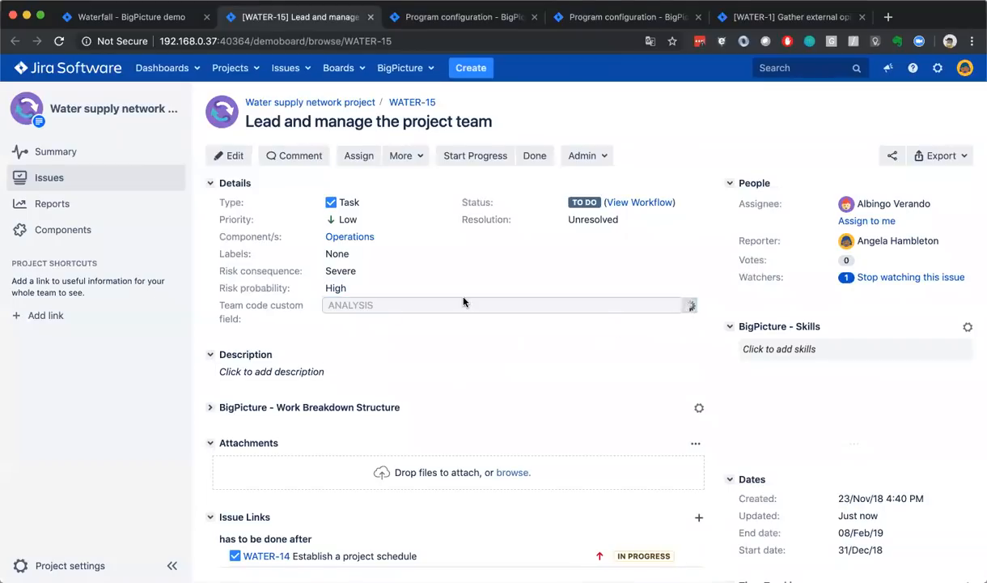
Add the label team#ANALYSIS to the WATER-15 issue
click(364, 256)
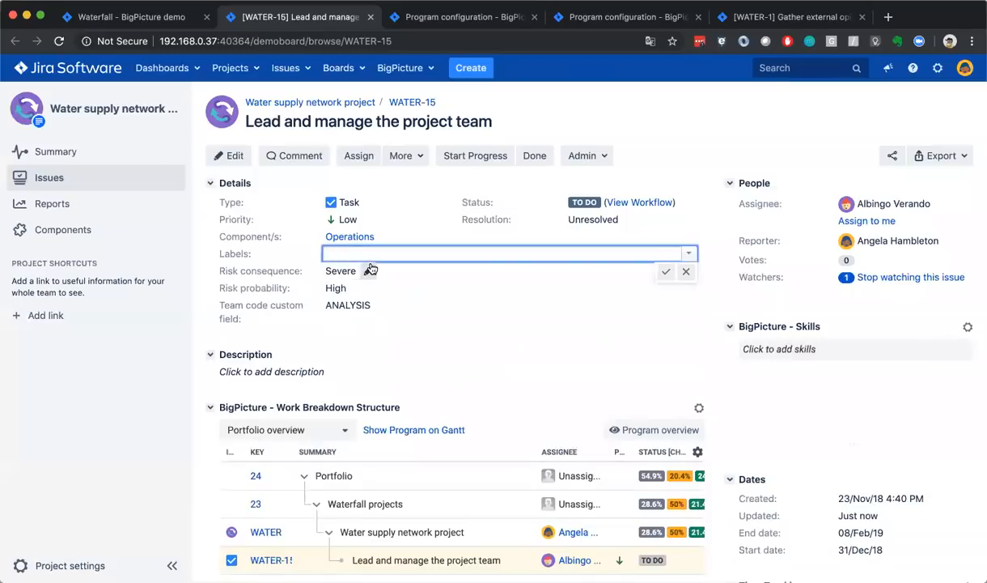
text(t)
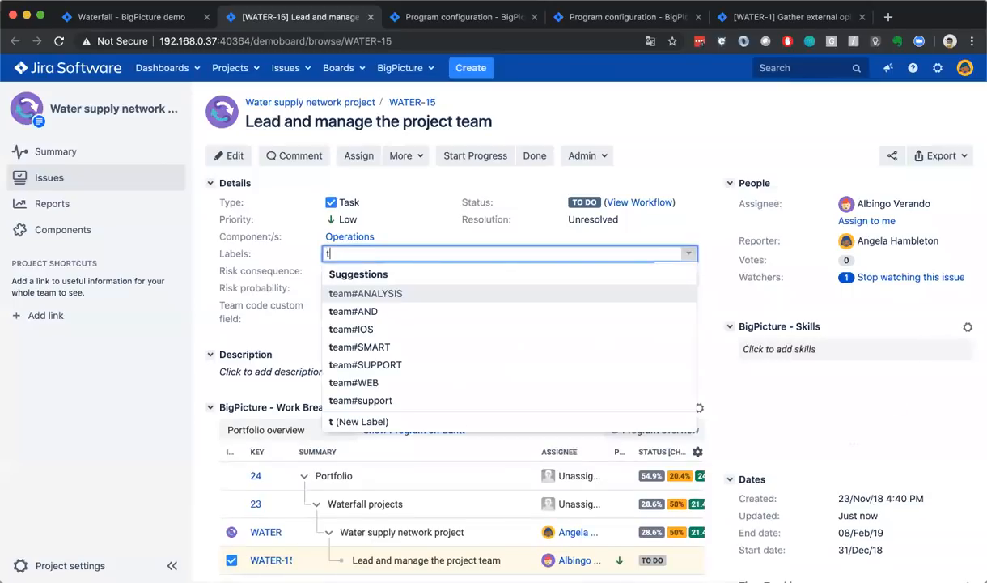
text(eam#)
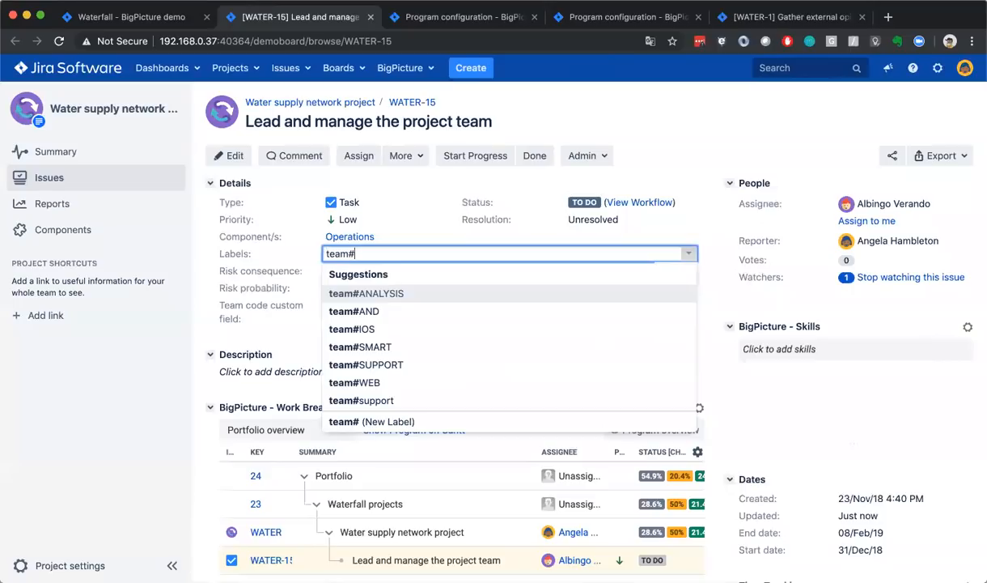
key(Return)
key(Return)
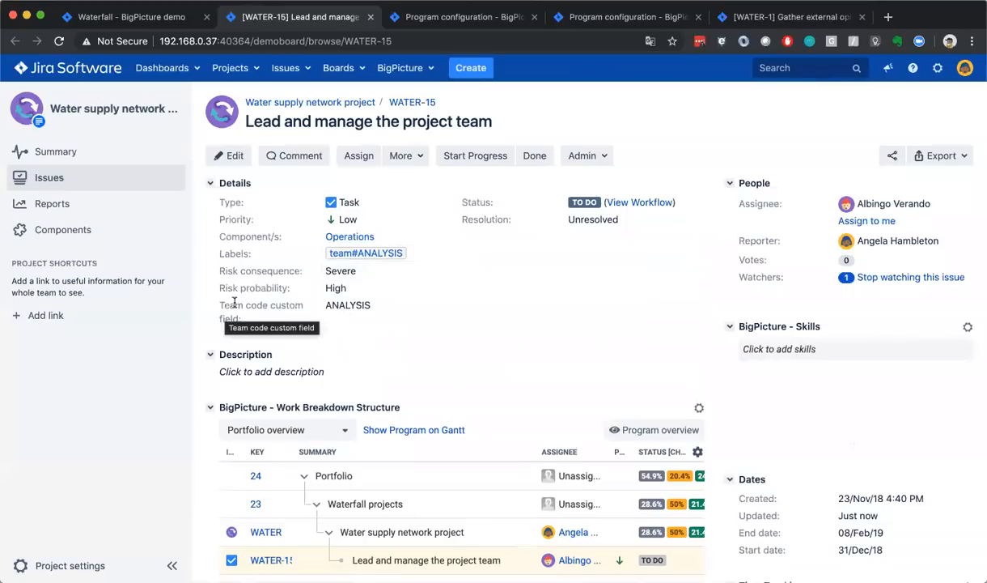
Examine the available options of the team code custom field on WATER-15, keeping ANALYSIS selected
click(357, 304)
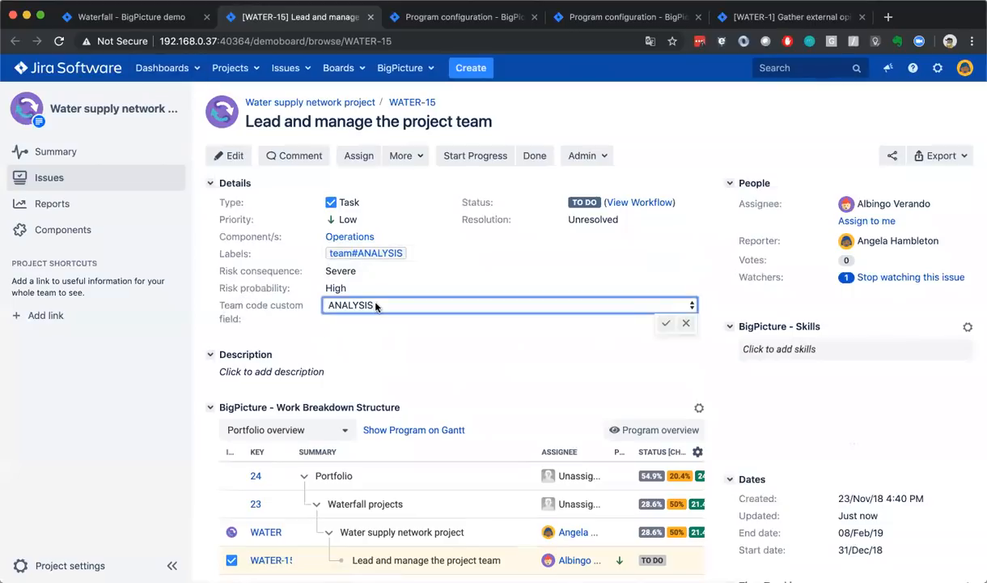
click(372, 305)
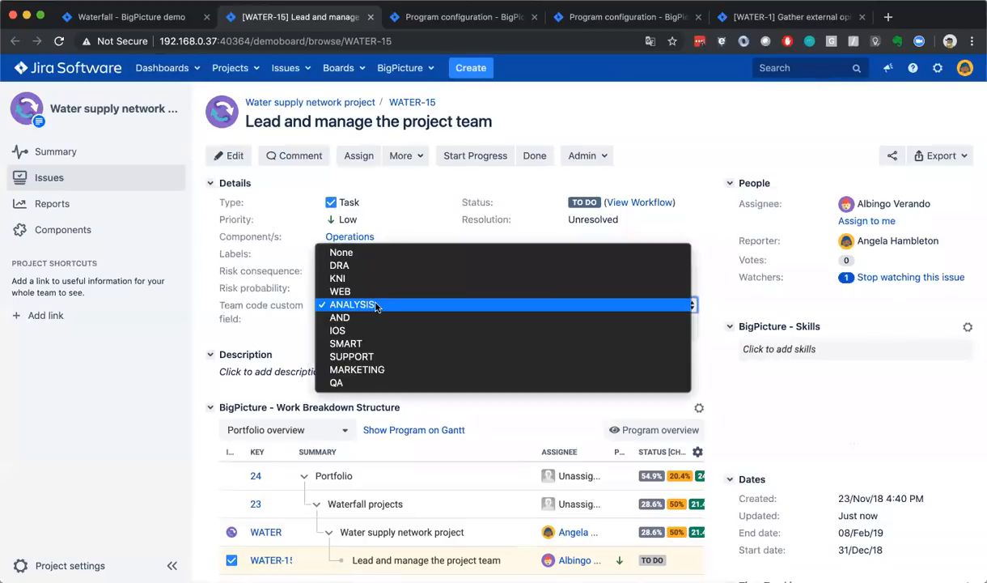
click(294, 317)
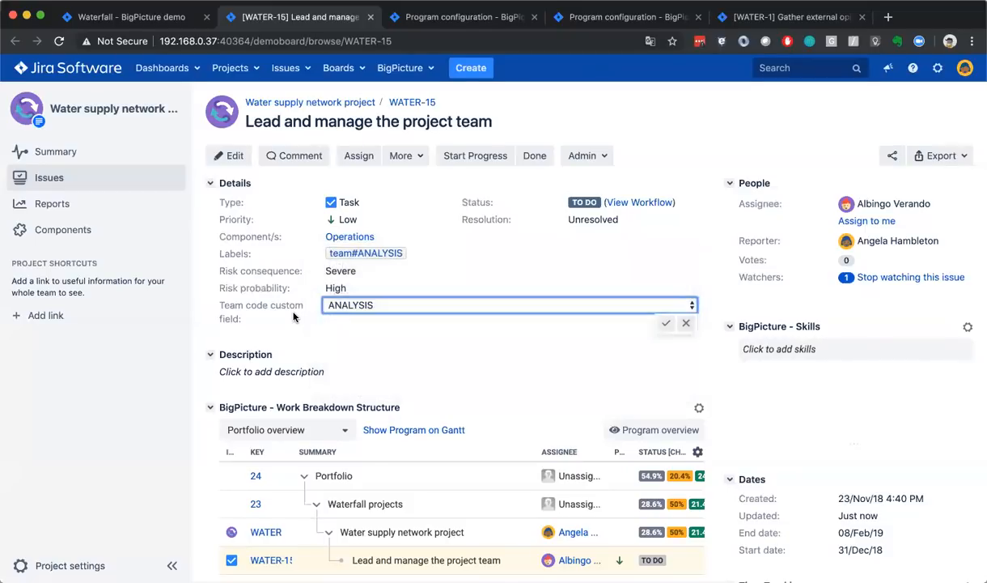
Return to the Resources module and alternate between the team and individual workloads, ending on individuals
click(129, 16)
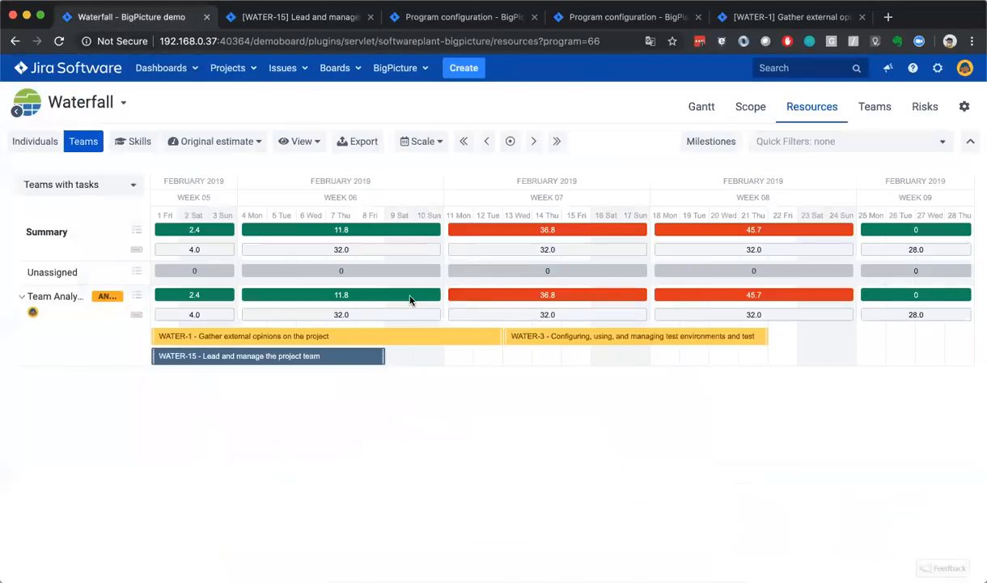
click(42, 143)
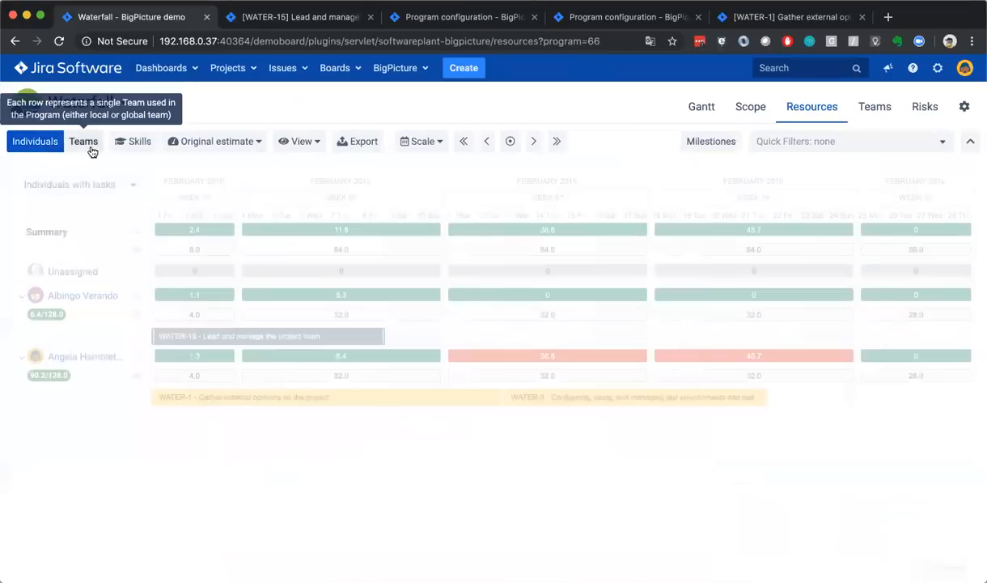
click(92, 151)
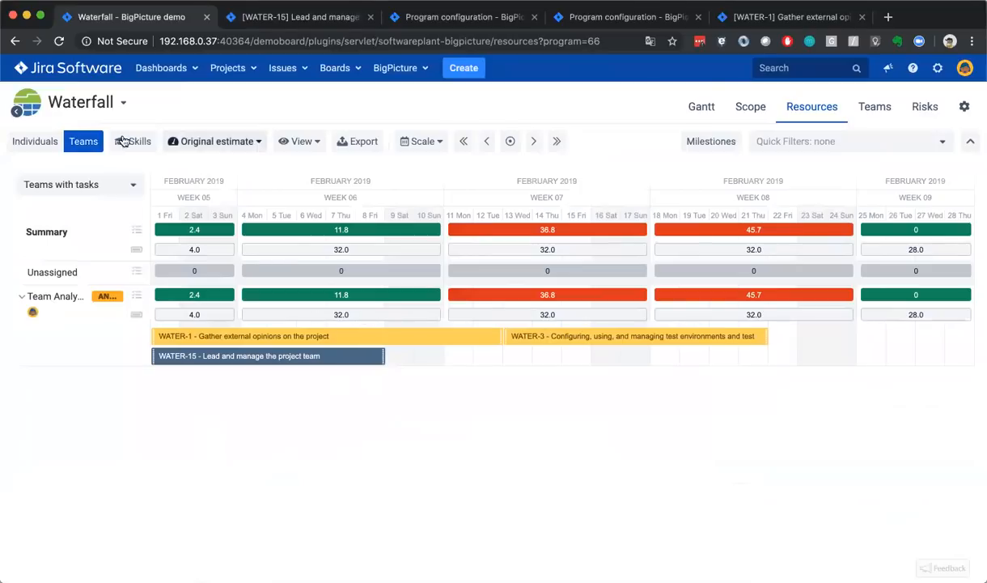
click(32, 141)
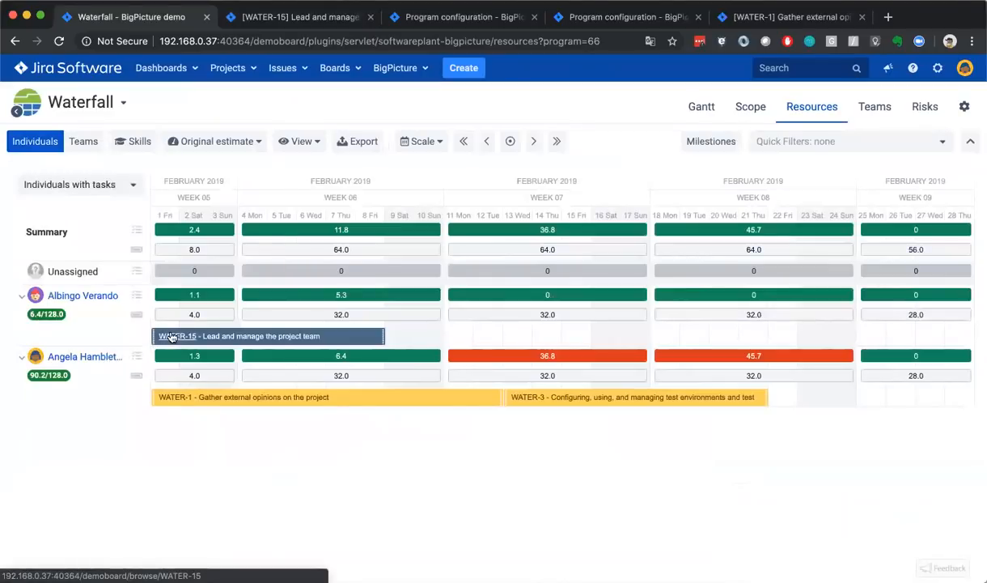
Check the export options for the individual workload and close them without exporting
click(357, 142)
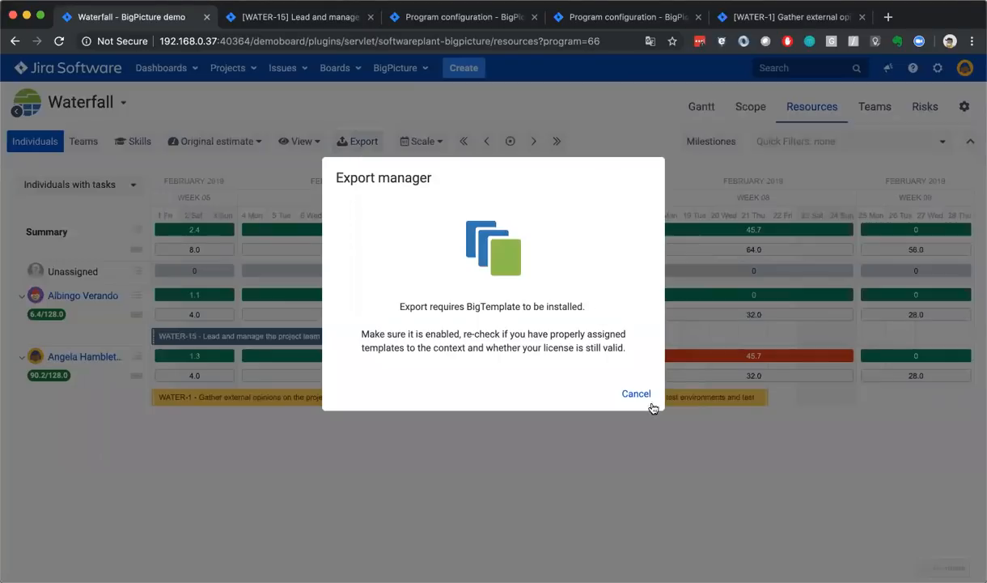
click(639, 397)
Set the Resources view to hide tasks and allocation, and to show remaining capacity alongside capacity
click(312, 145)
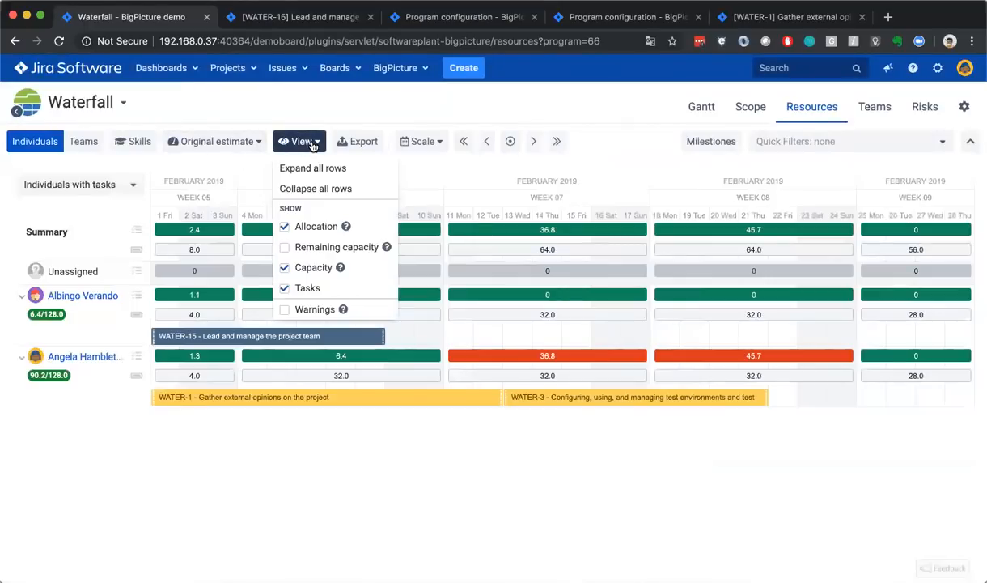
click(307, 285)
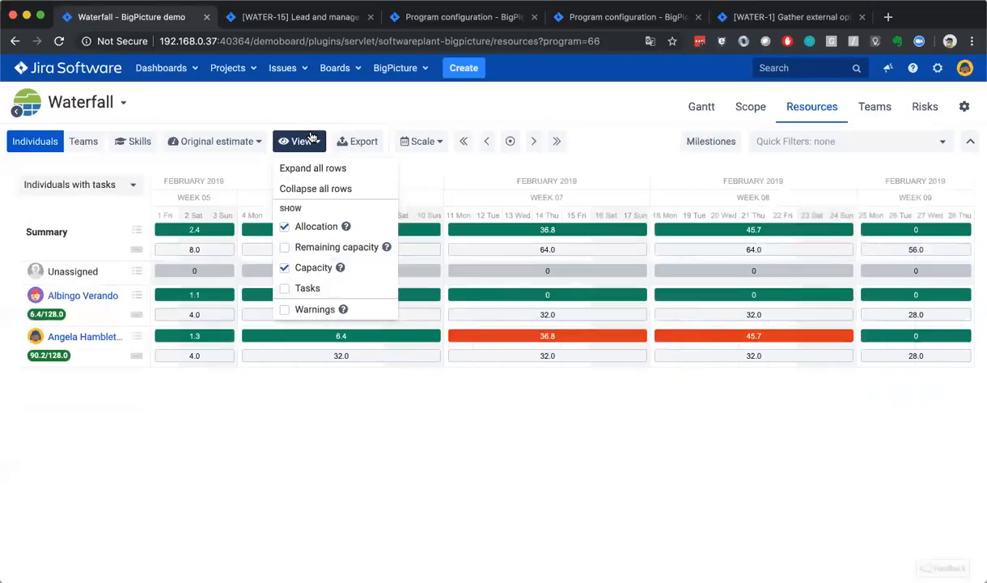
click(295, 247)
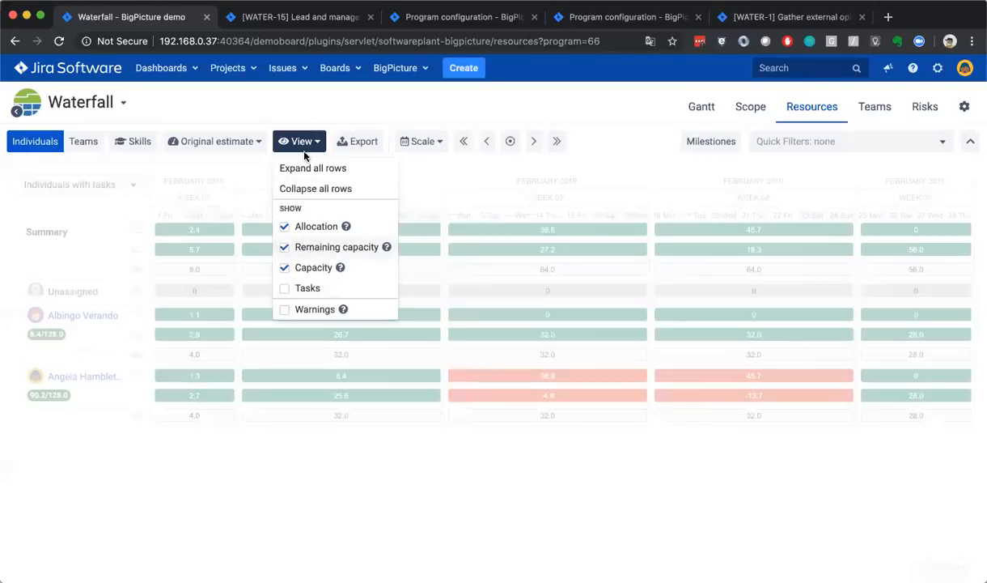
click(298, 226)
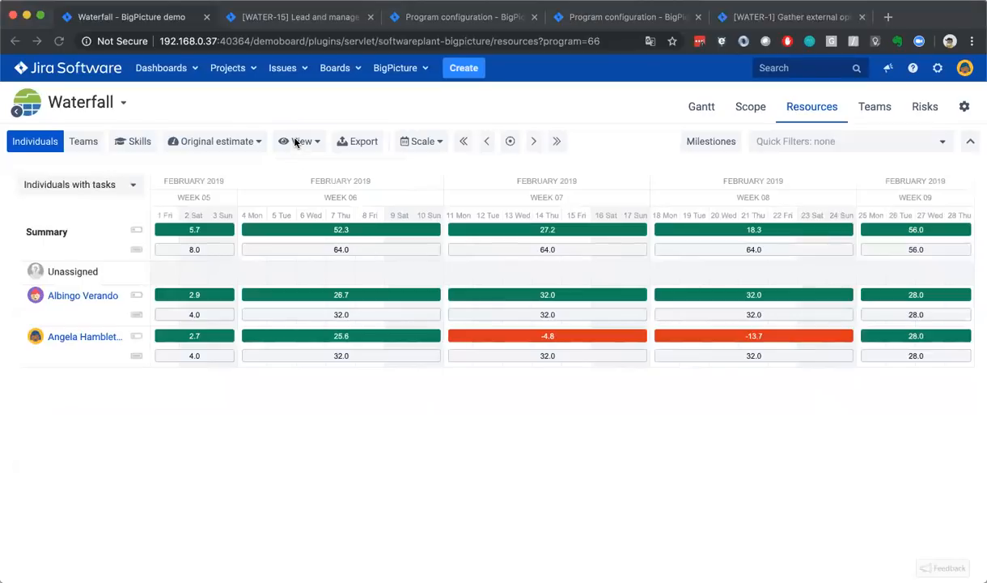
click(519, 253)
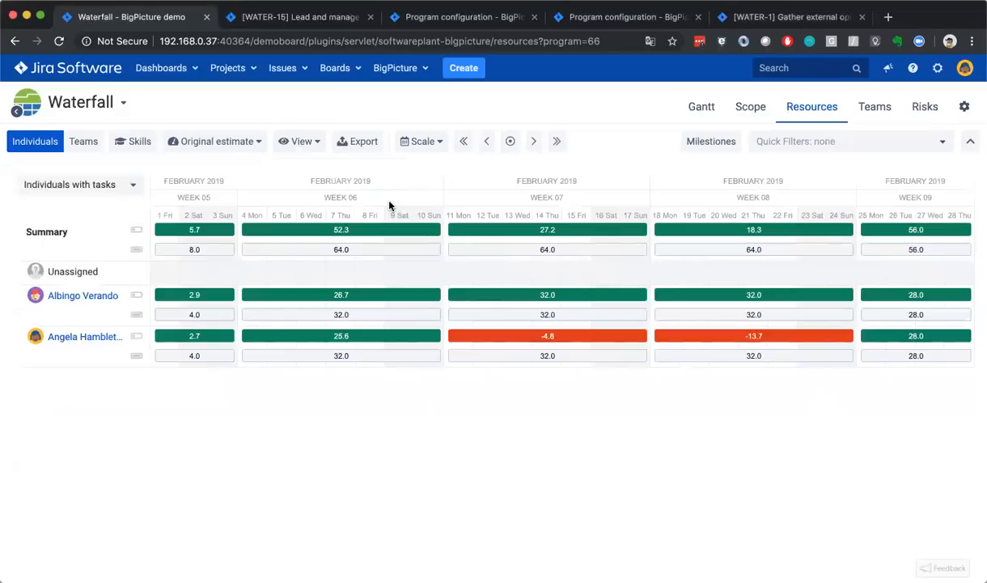
Turn on warnings and show the tasks again in the Resources view
click(299, 141)
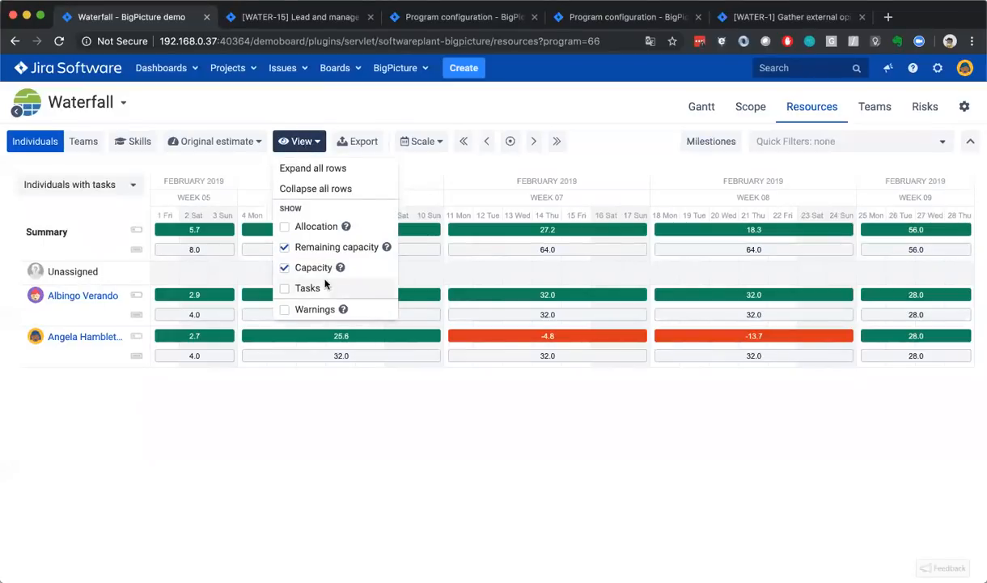
mouse_move(321, 270)
click(312, 307)
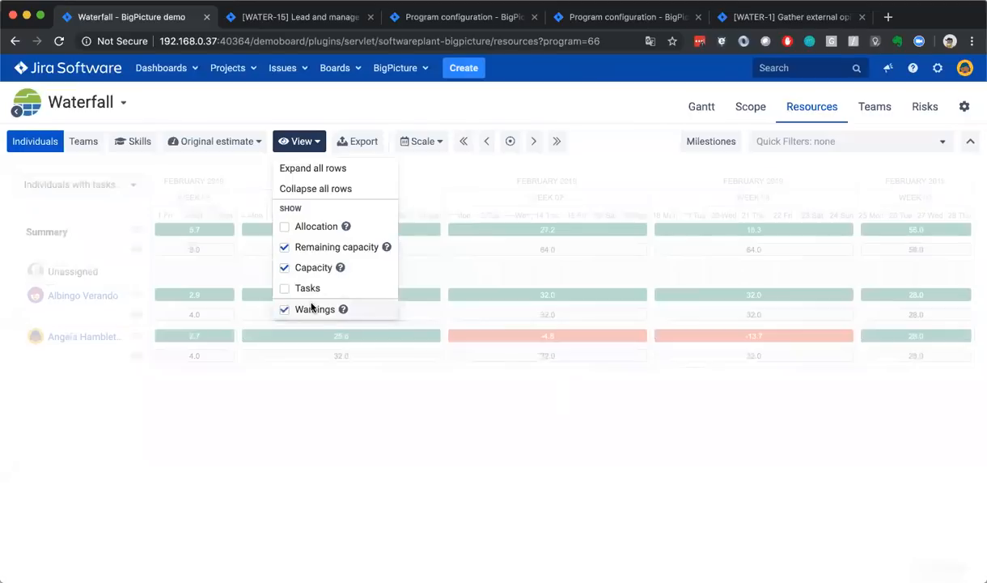
click(311, 285)
click(484, 283)
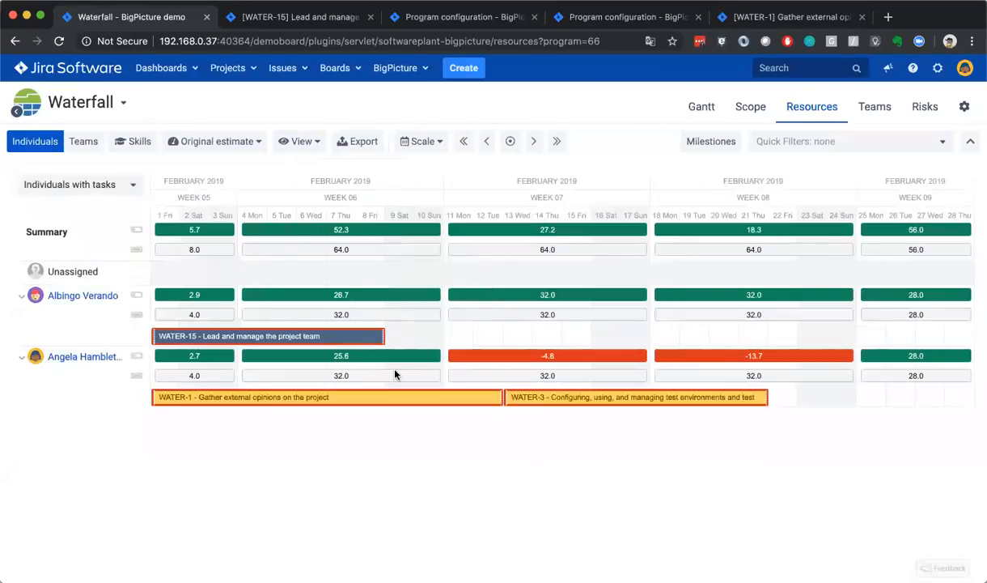
Examine the task details of WATER-15 and read its assignment warning
mouse_move(369, 343)
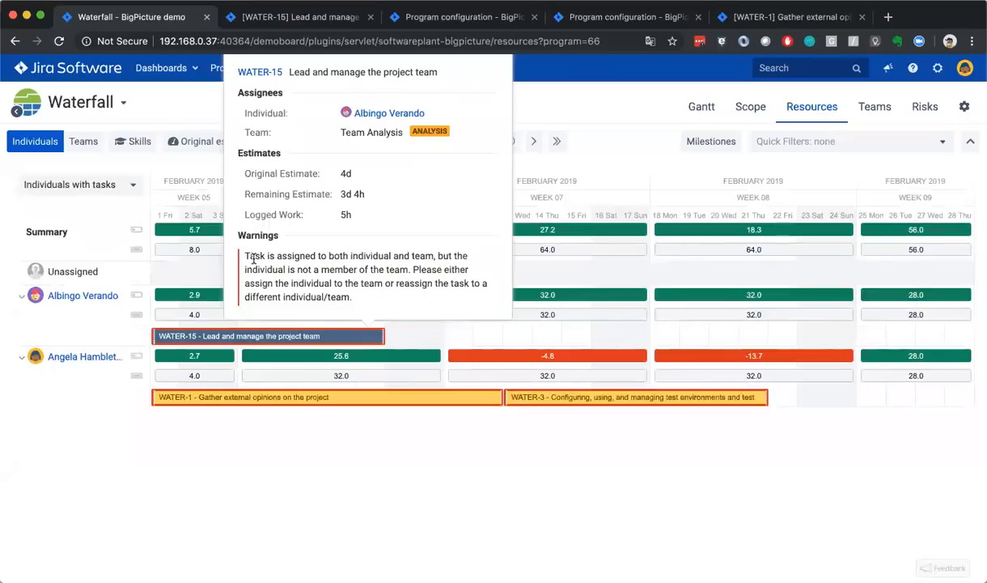
drag(251, 257, 344, 265)
click(344, 265)
drag(245, 251, 351, 296)
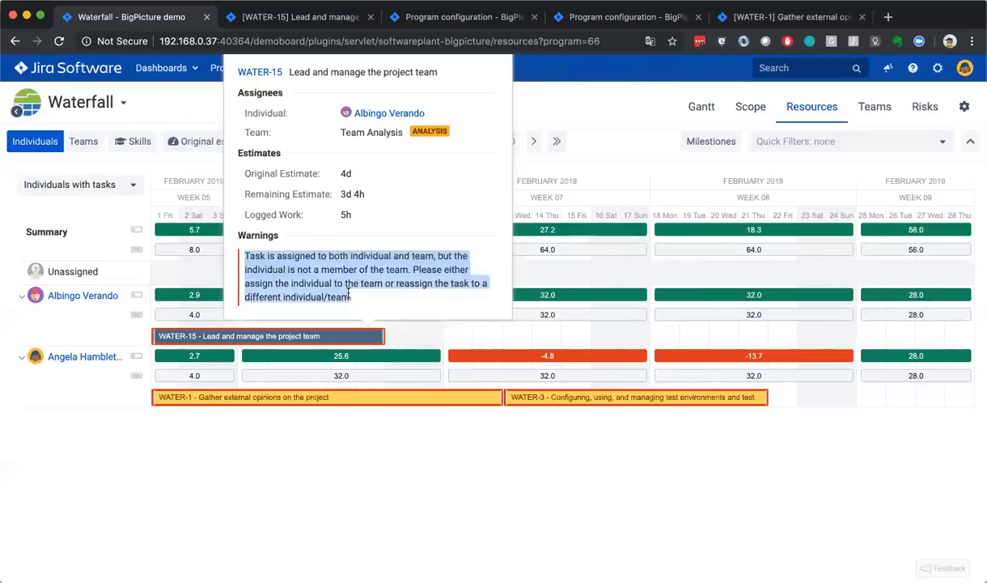
click(349, 293)
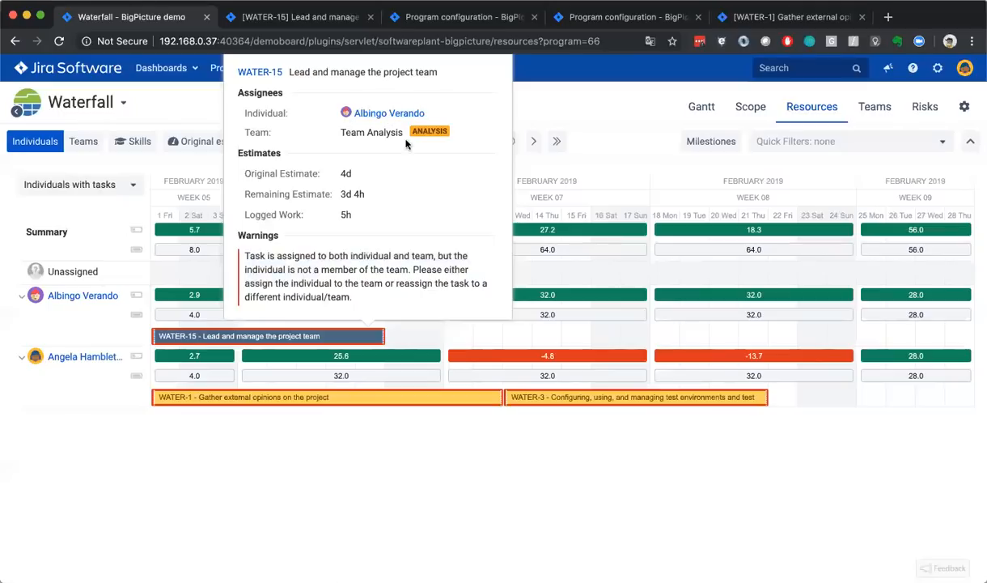
drag(251, 261, 319, 294)
click(436, 294)
Turn off the warnings, and show January 2019 in the Resources view with all tasks loaded
click(306, 146)
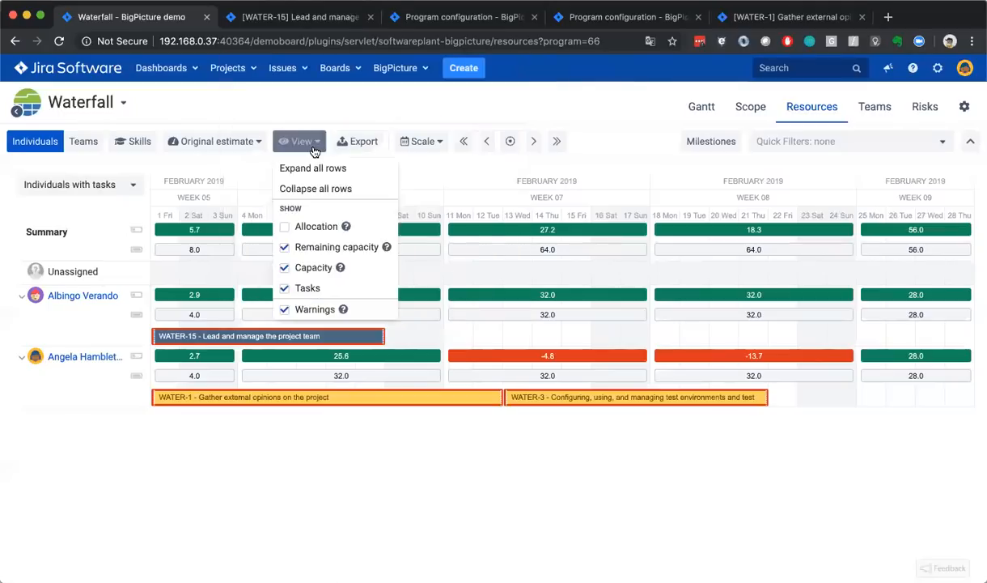
click(317, 310)
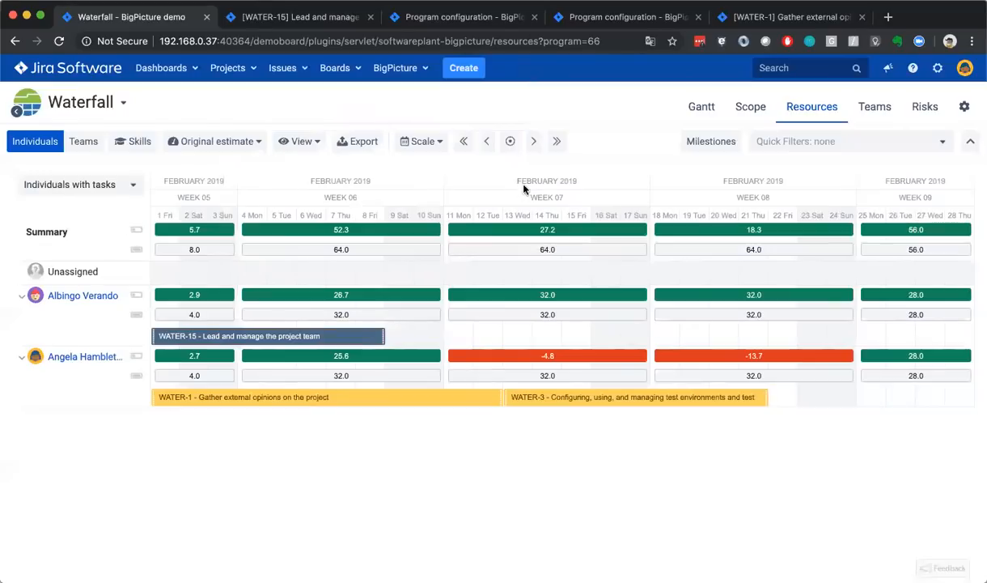
click(467, 143)
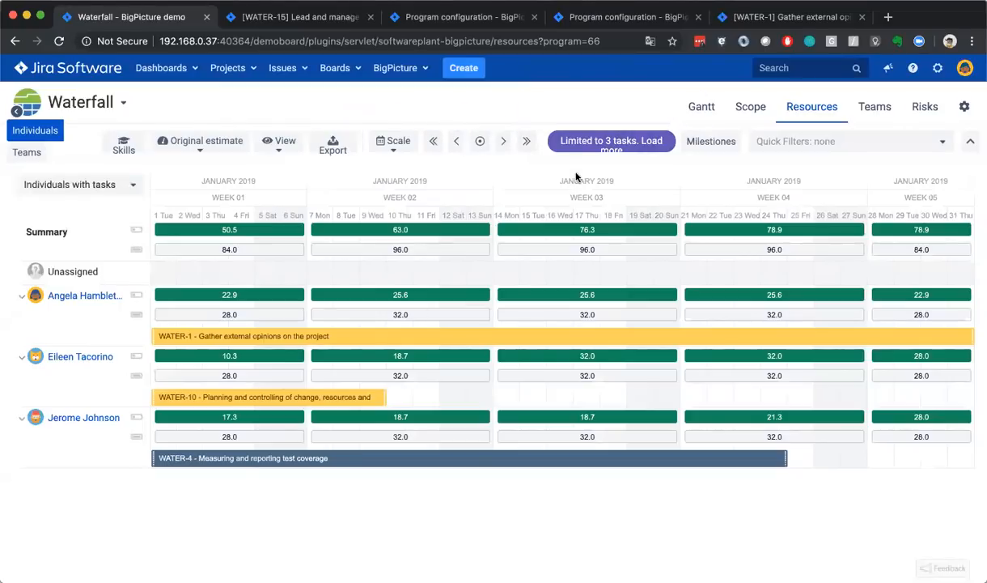
click(629, 150)
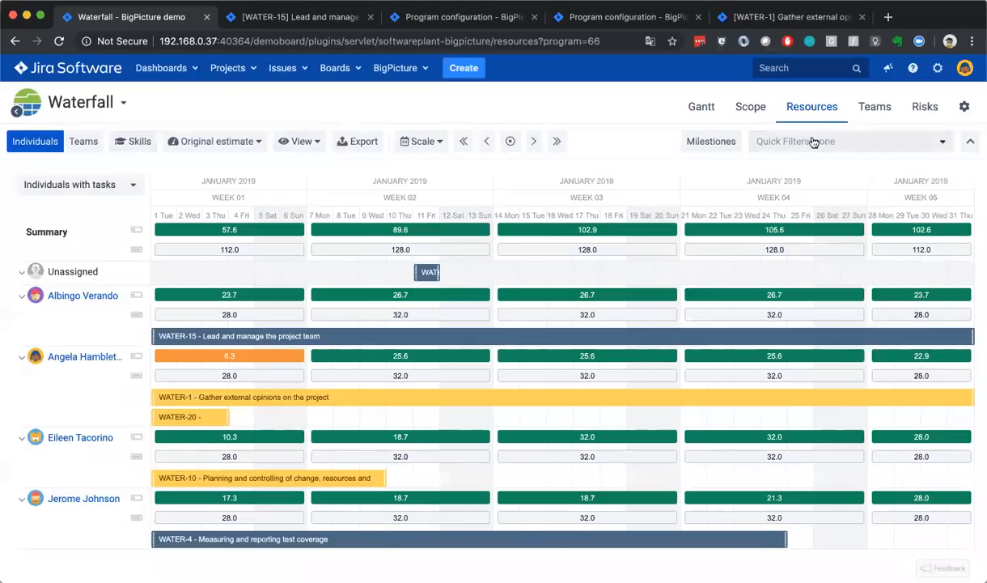
Filter the Resources view to milestones only, and remove the filter again after viewing them
click(752, 148)
click(714, 144)
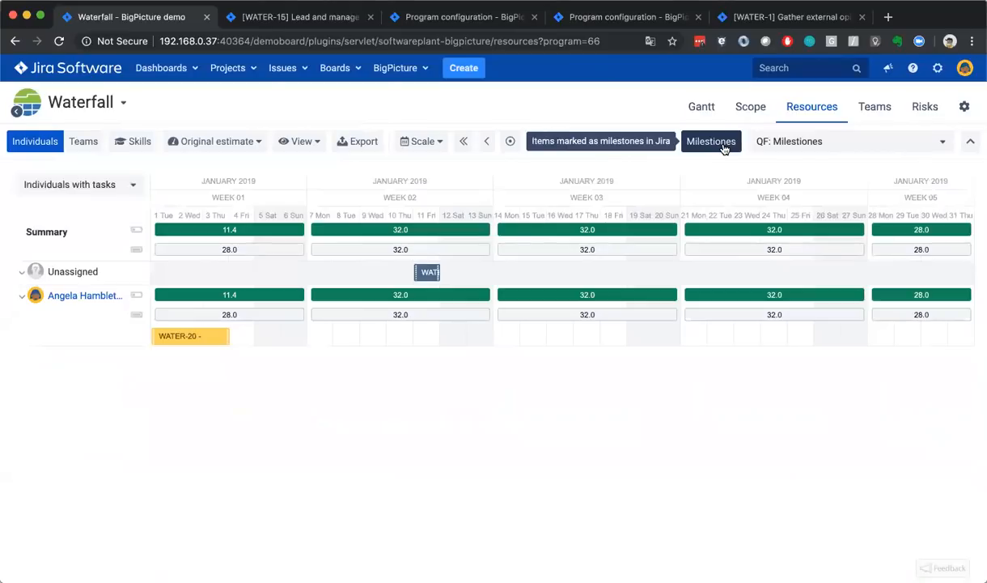
click(723, 144)
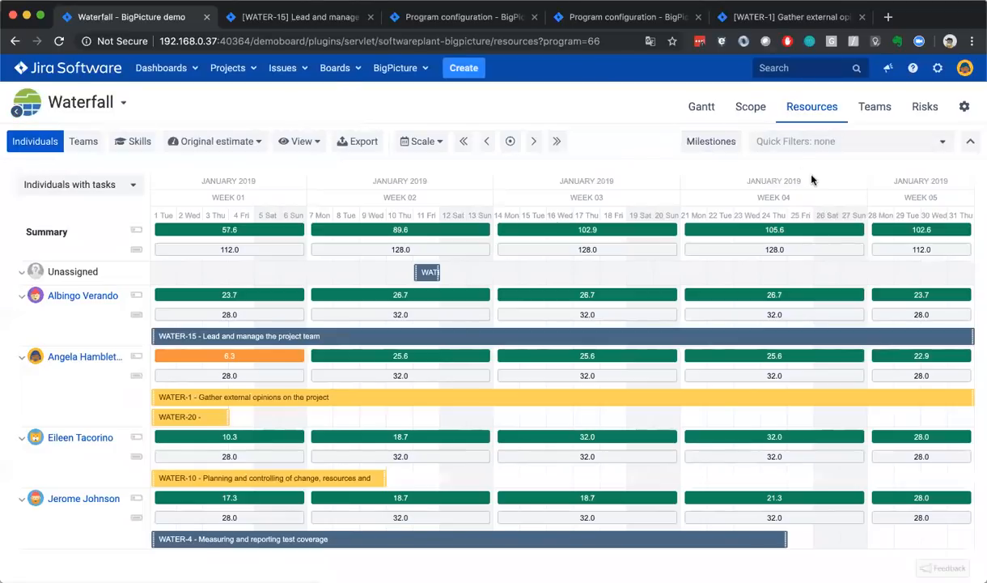
Open the Scope module and look through the whole task hierarchy of the Waterfall program
click(752, 115)
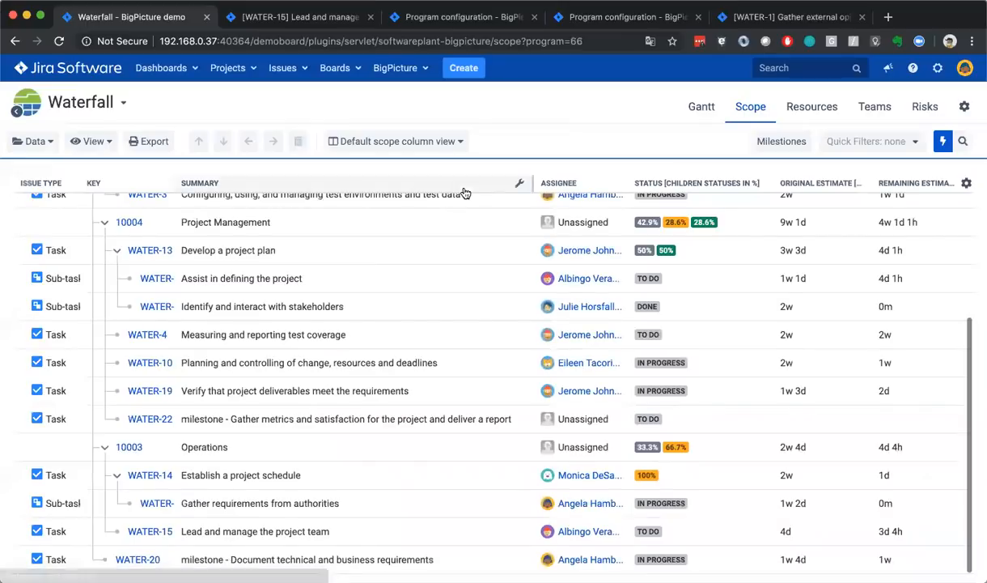
scroll(465, 194, up, 3)
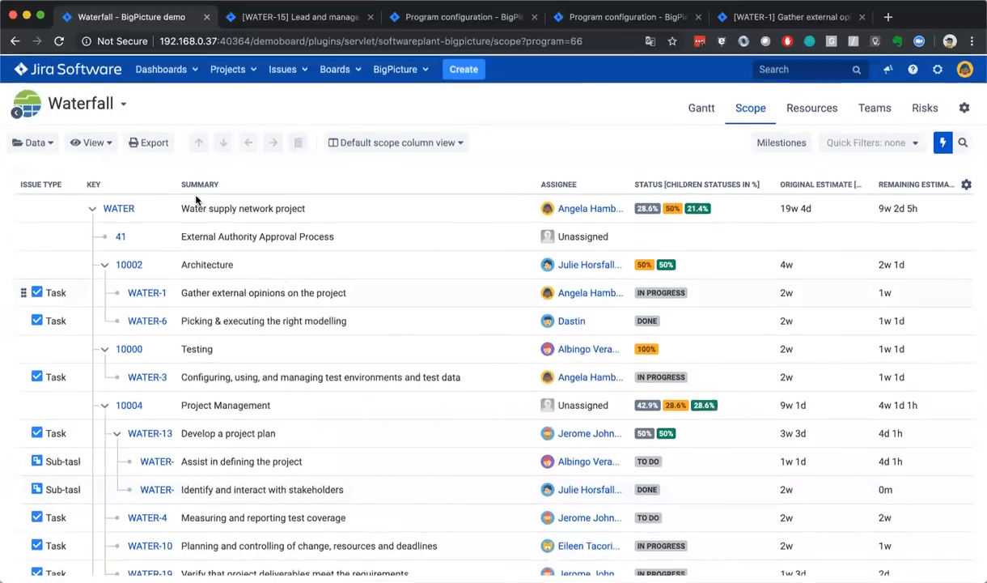
scroll(332, 340, down, 3)
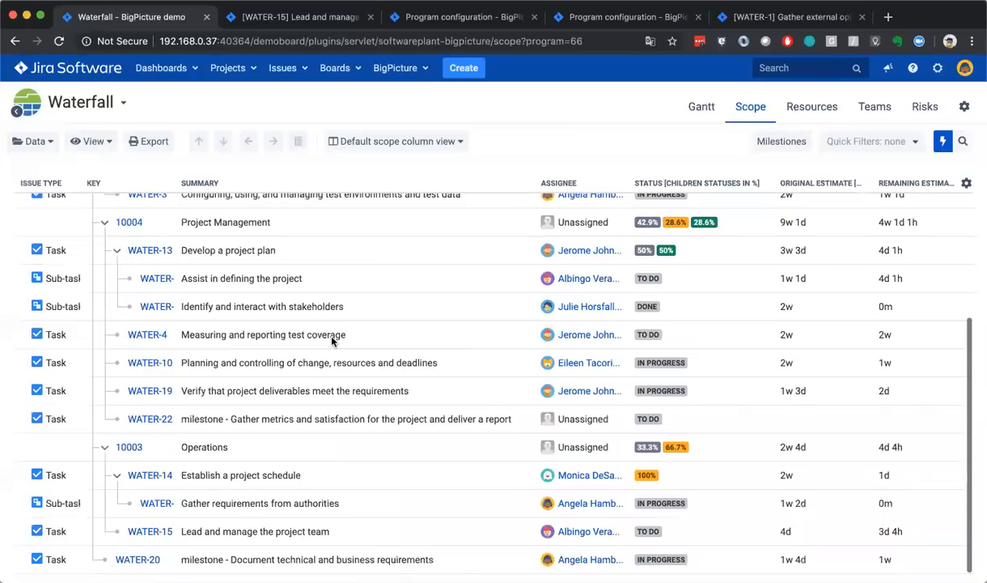
scroll(275, 445, up, 3)
scroll(277, 454, down, 3)
scroll(277, 453, up, 3)
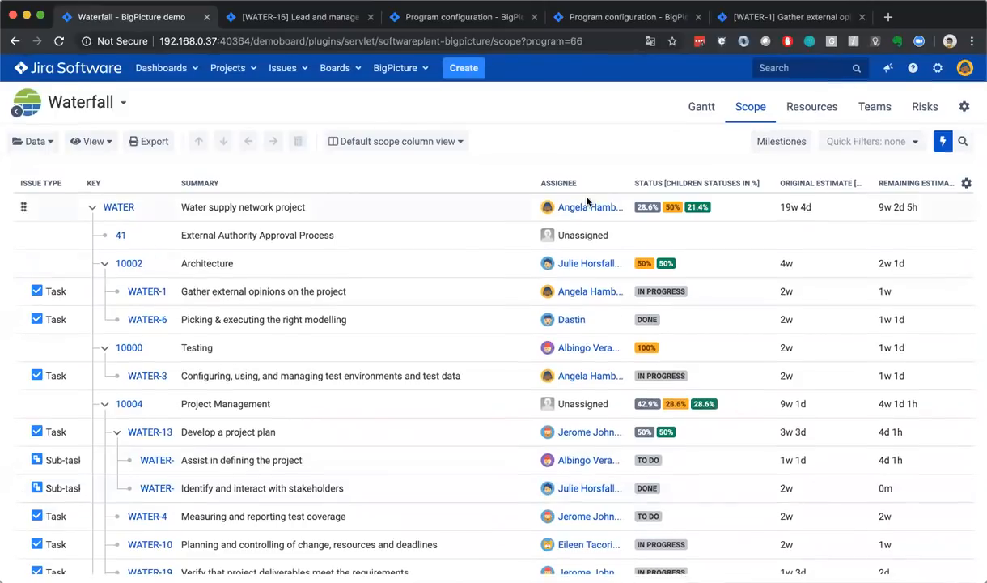
Add the Reporter column to the Scope table
click(967, 184)
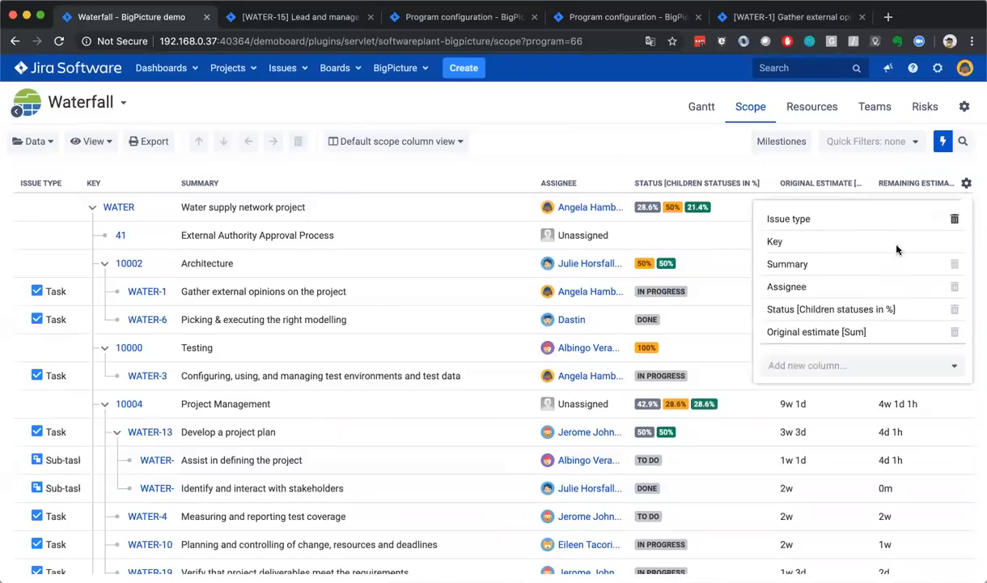
click(827, 362)
text(repo)
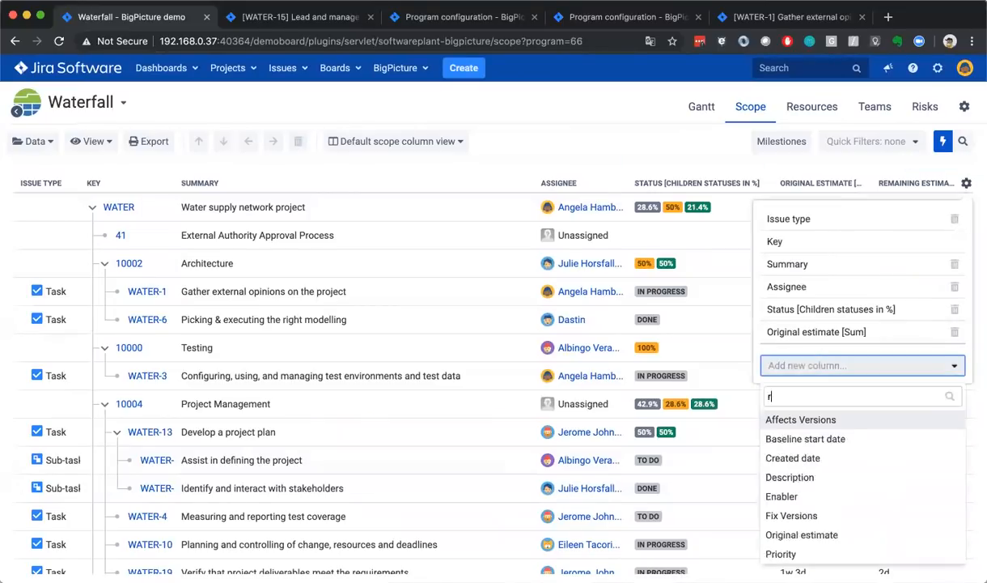
key(Return)
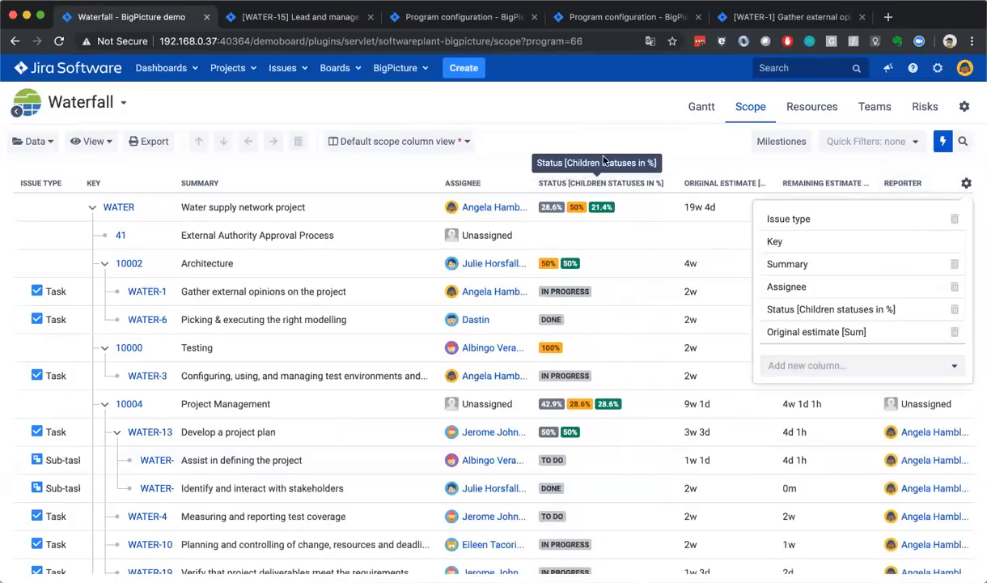
click(979, 239)
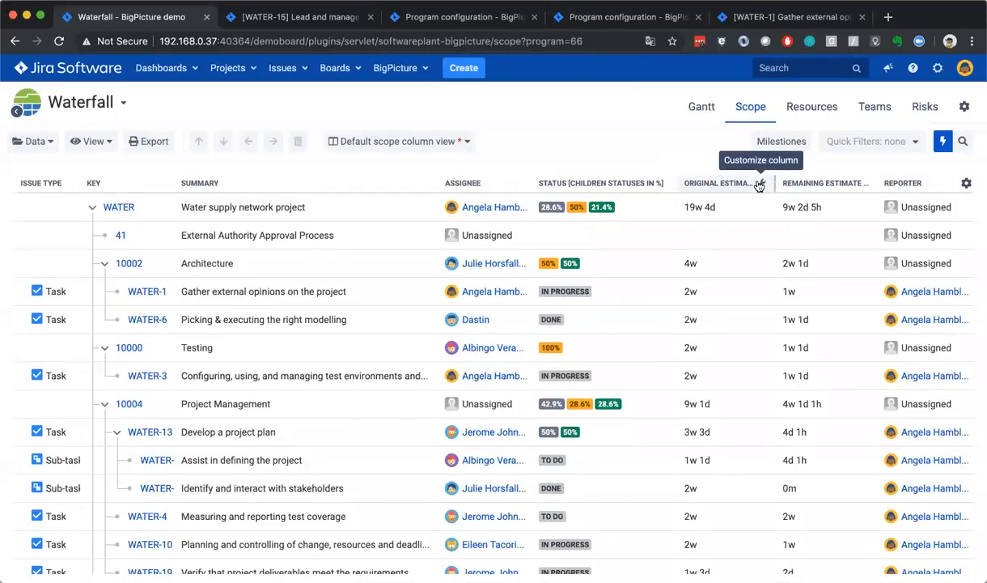
Set the aggregation of the Original estimate and Remaining estimate columns to Sum, without parent
click(761, 188)
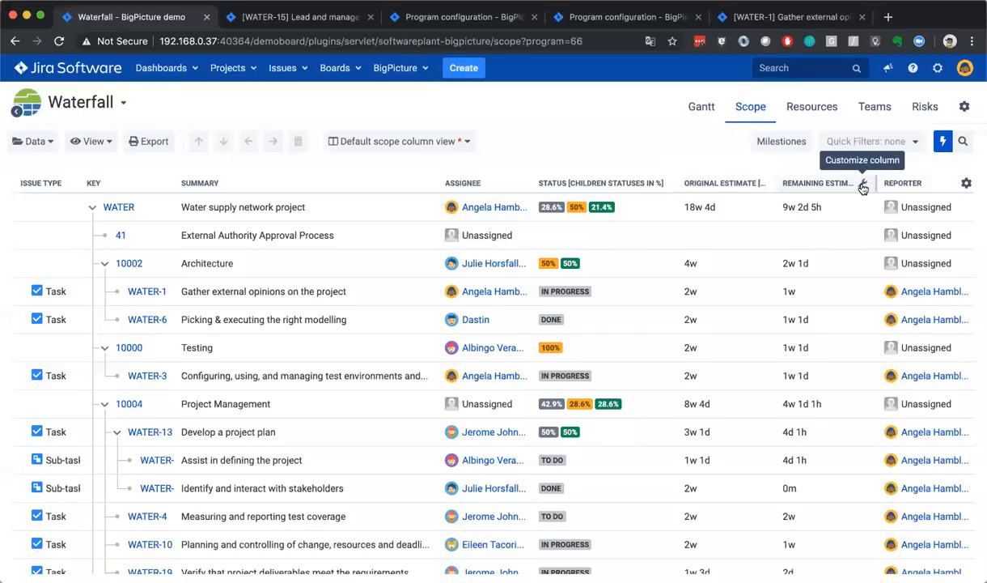
click(863, 183)
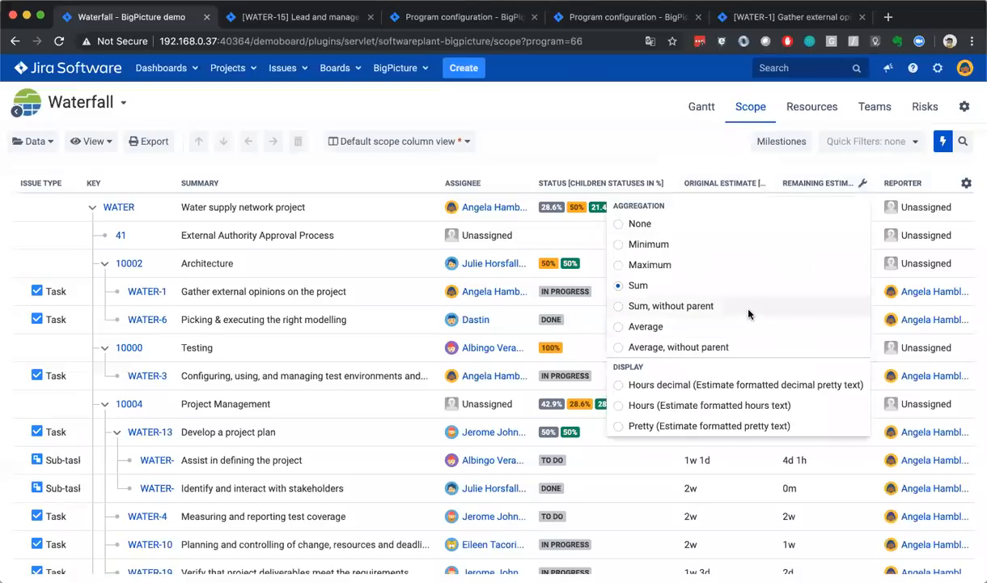
click(749, 312)
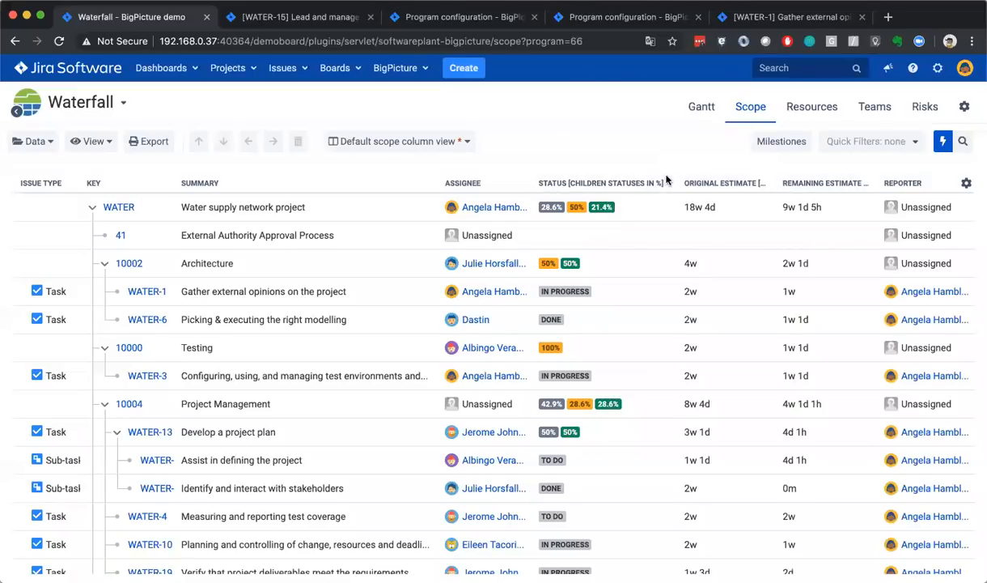
Try to save the modified Default scope column view
click(431, 144)
mouse_move(421, 184)
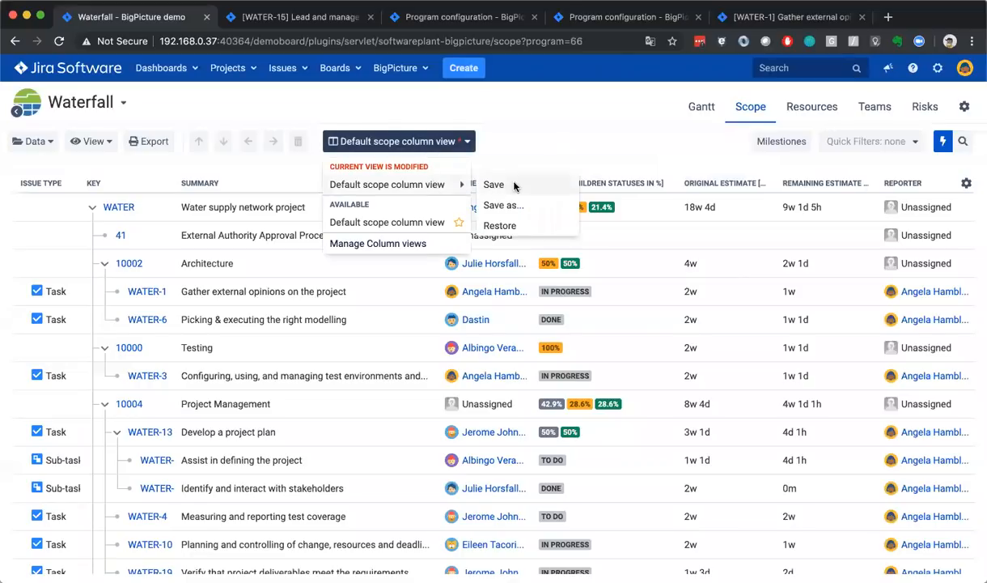
click(490, 185)
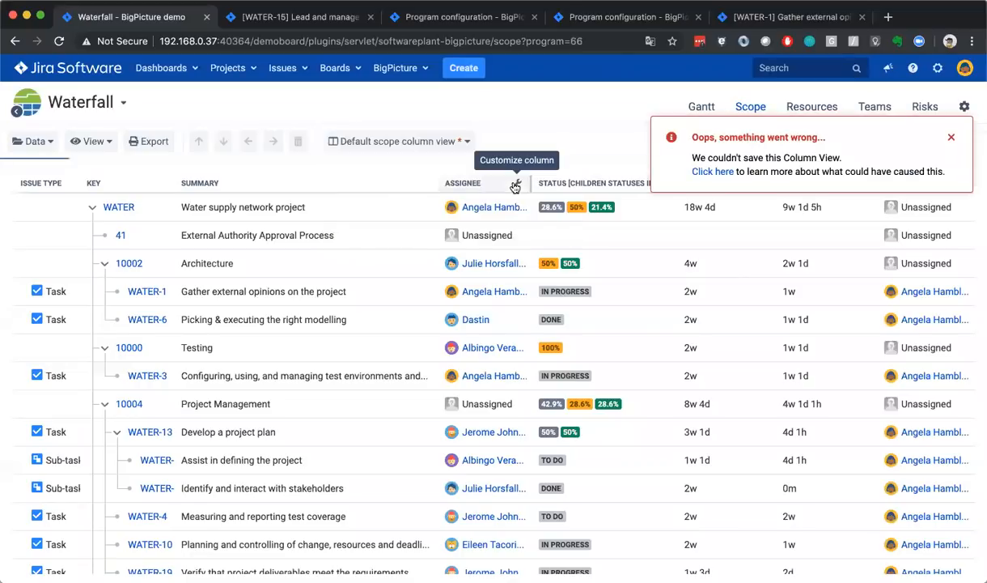
click(951, 137)
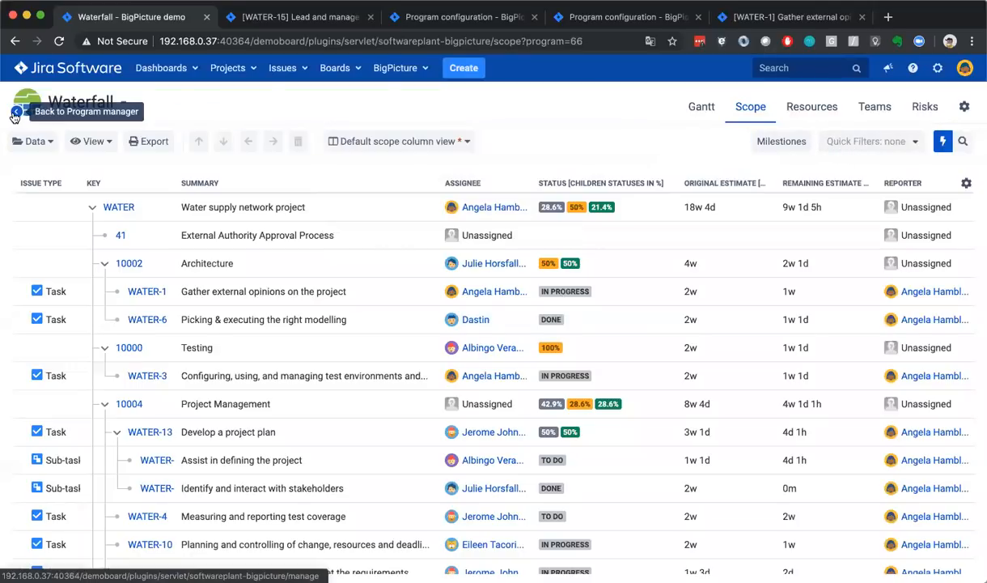
Open the Risks module and browse the enlarged risk cards from WATER-1 across to WATER-10
click(922, 116)
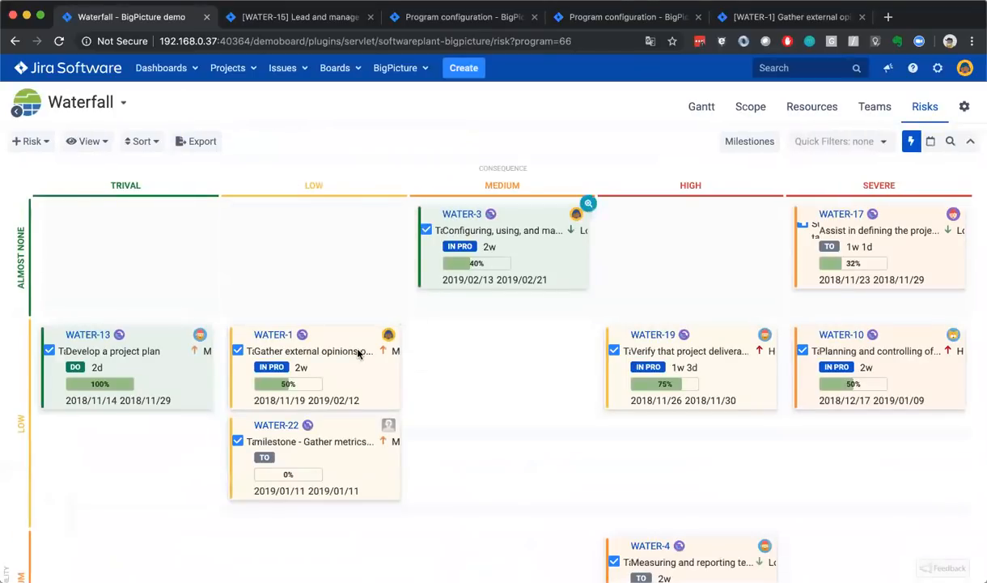
click(401, 325)
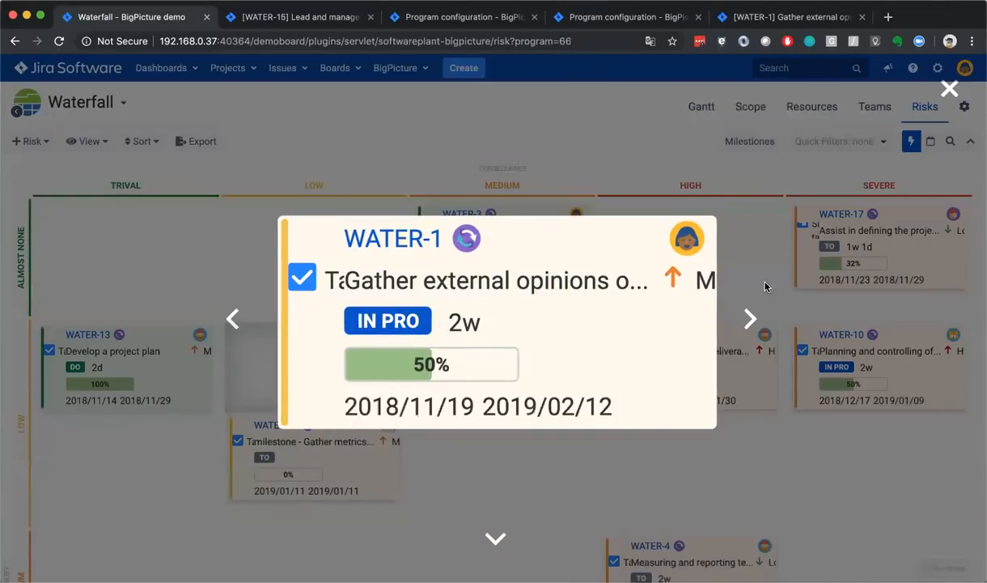
click(748, 321)
click(746, 322)
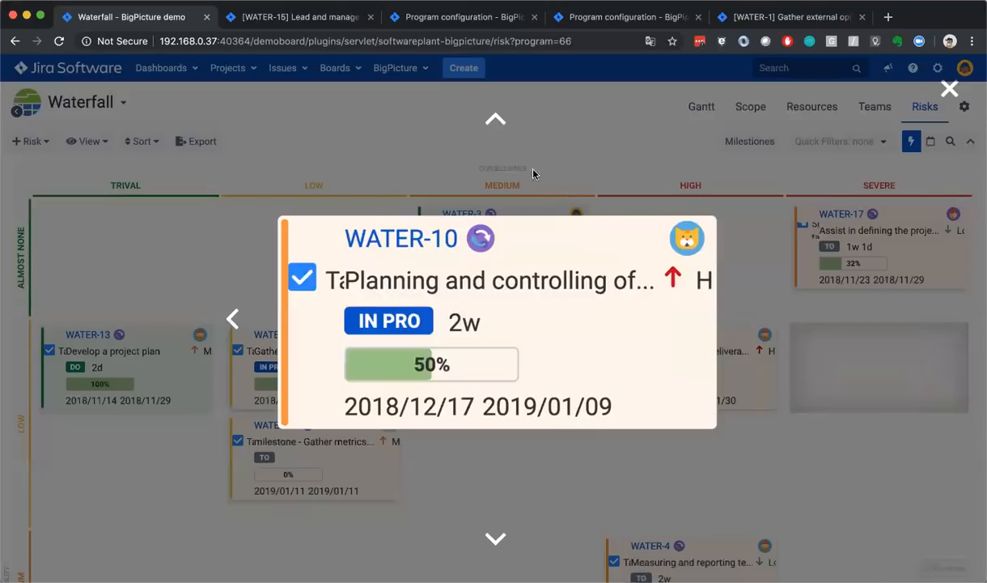
Browse the enlarged risk cards up to WATER-17 and back to WATER-3, and close the enlarged view
click(495, 120)
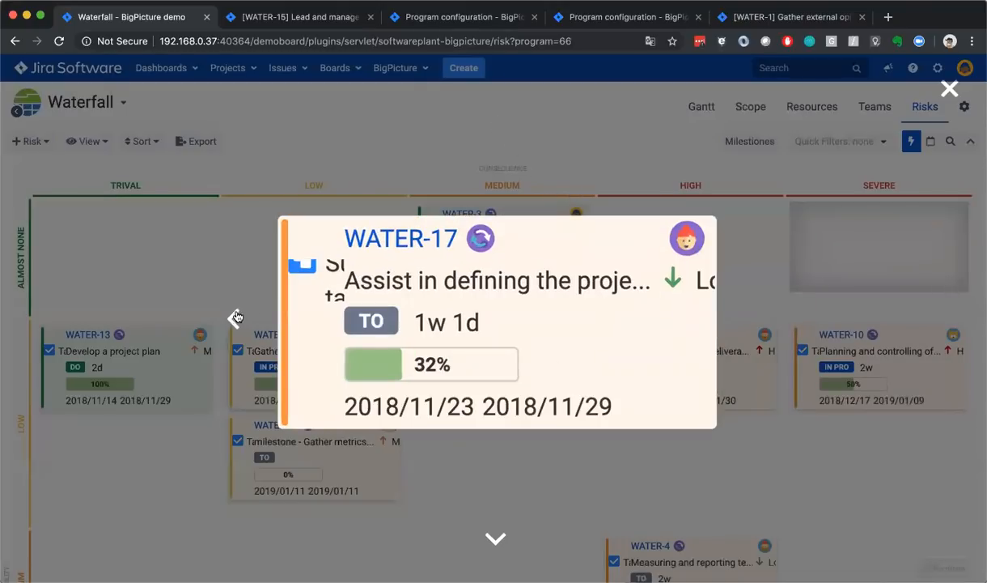
click(233, 317)
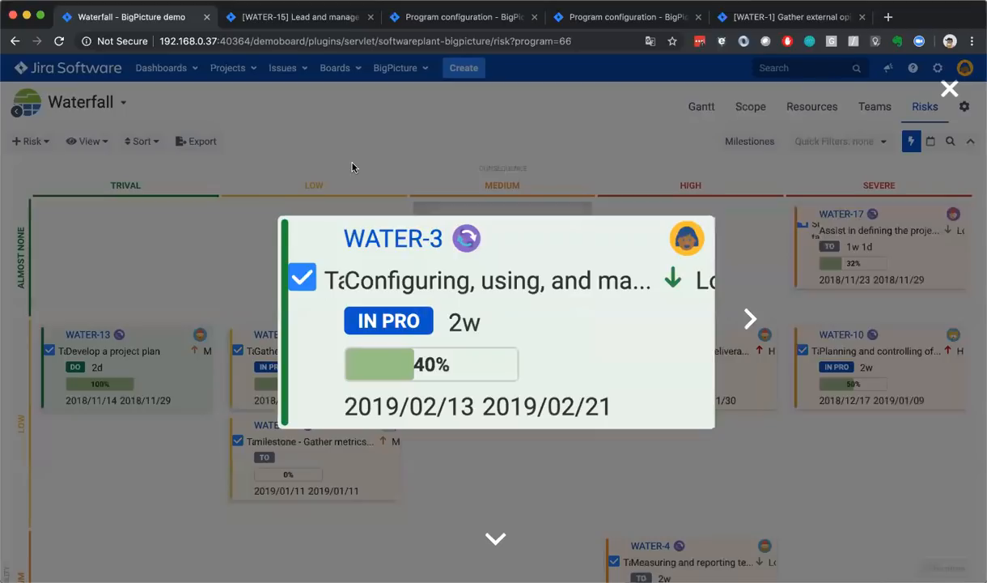
click(949, 89)
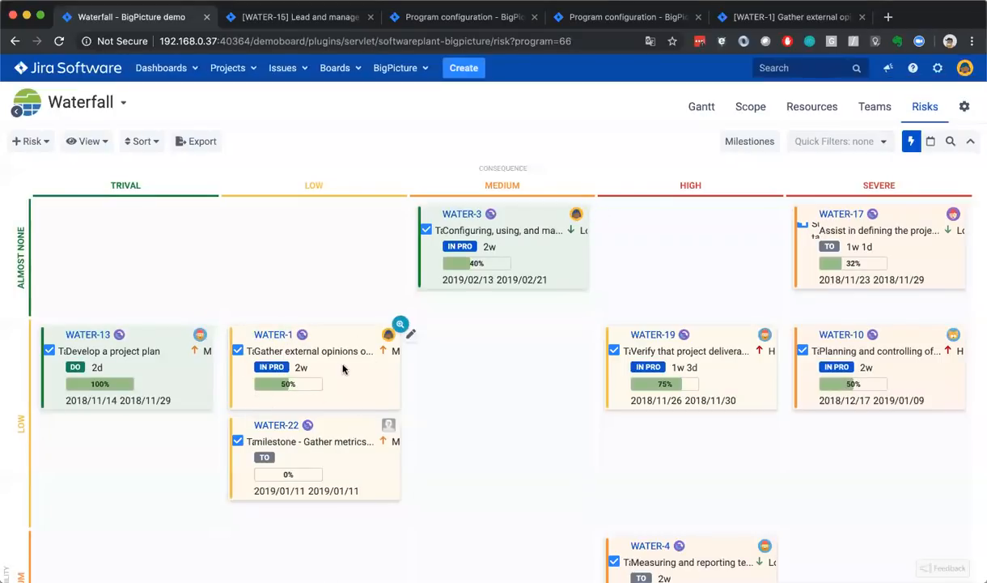
Examine the risk matrix from the Low probability row down to the Very high row and the risk table
scroll(703, 336, down, 3)
scroll(704, 337, down, 2)
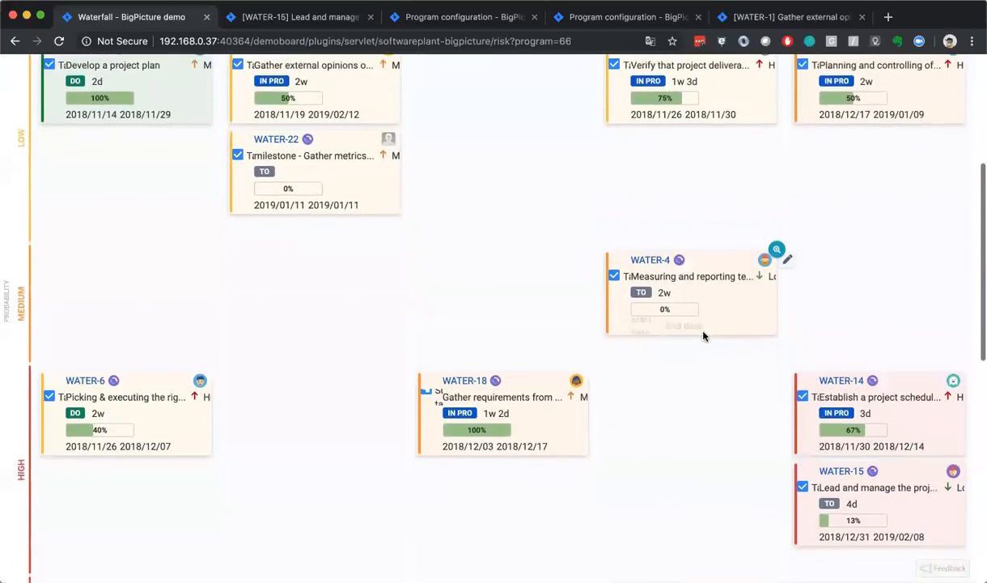
scroll(547, 313, up, 1)
scroll(511, 397, down, 1)
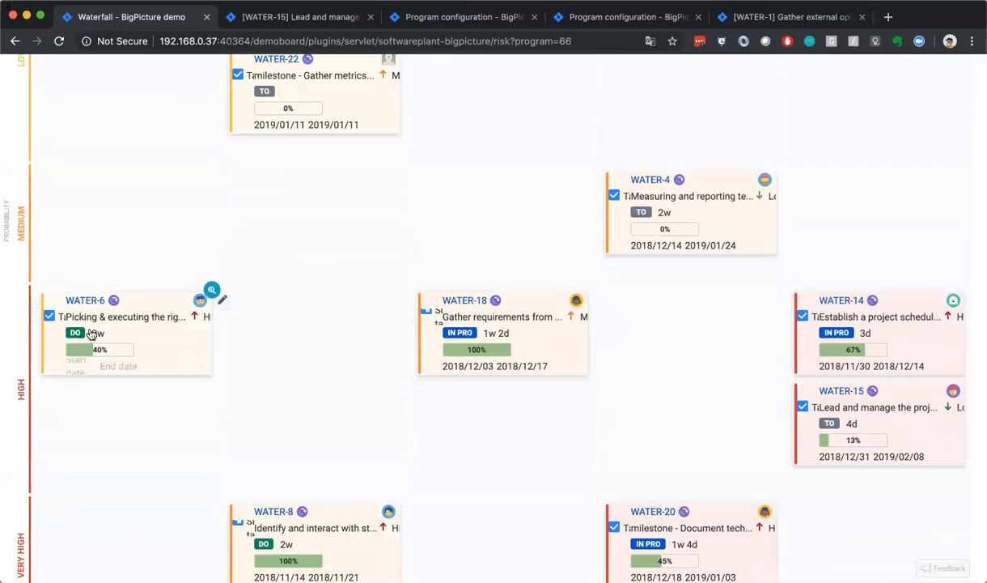
scroll(465, 308, down, 4)
scroll(466, 308, up, 5)
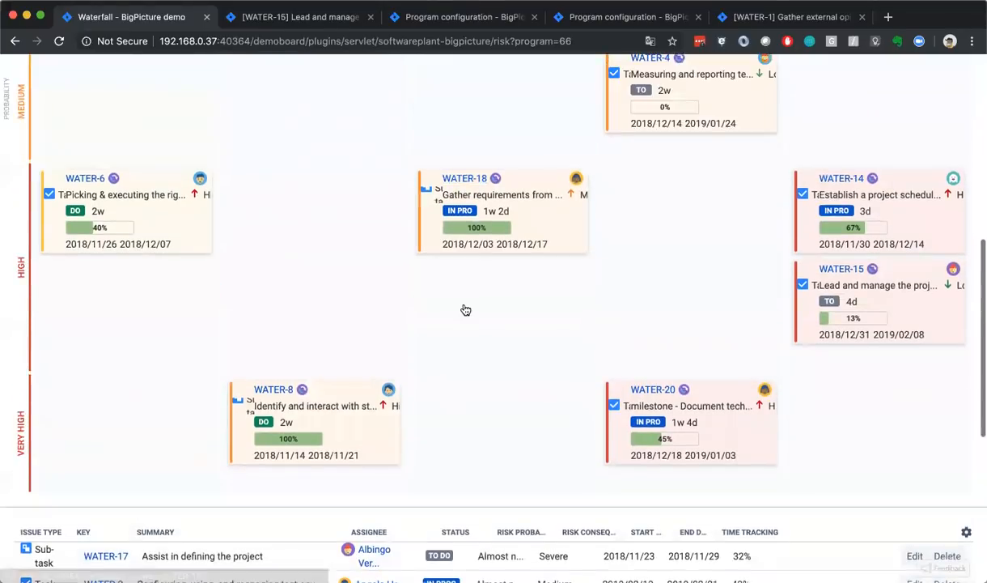
scroll(463, 300, up, 3)
Browse the enlarged risk cards from WATER-1 through WATER-19 and WATER-4 to WATER-20, and close the enlarged view
click(390, 279)
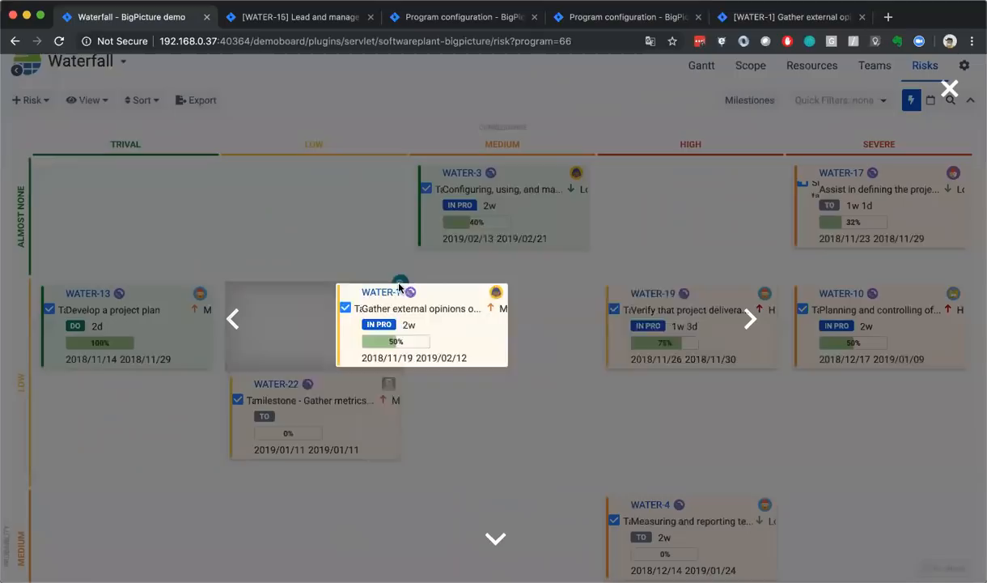
key(Right)
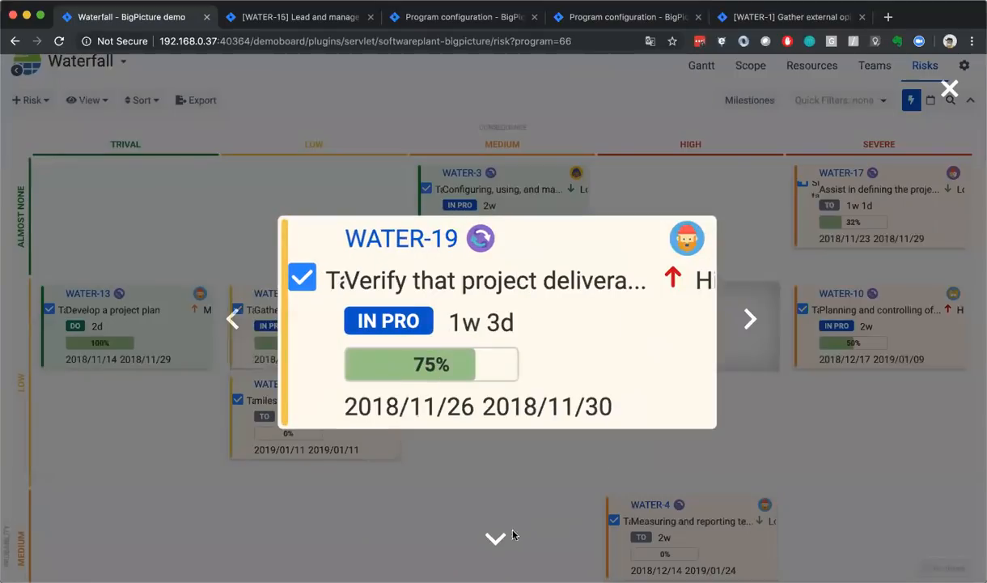
click(495, 538)
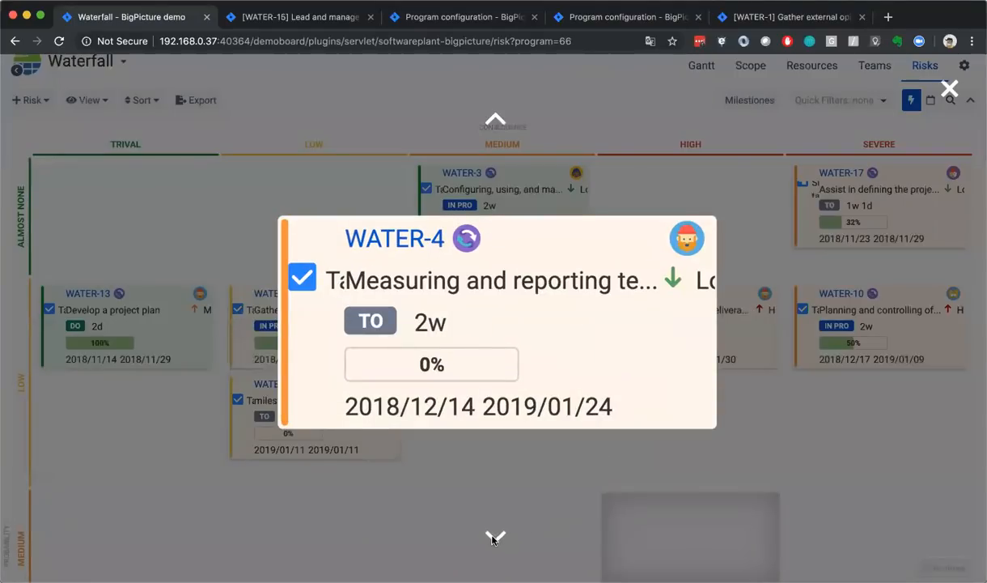
key(Right)
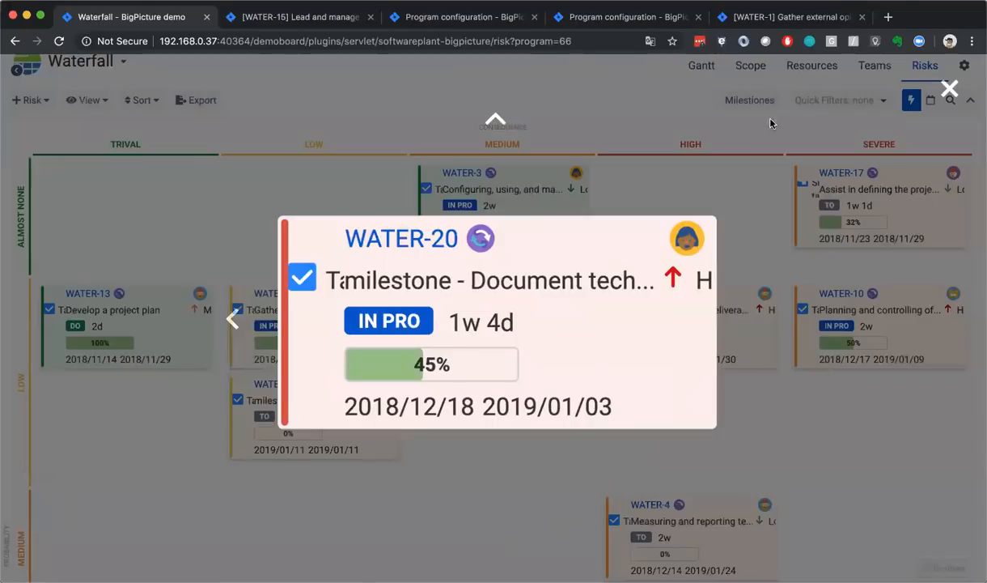
click(947, 88)
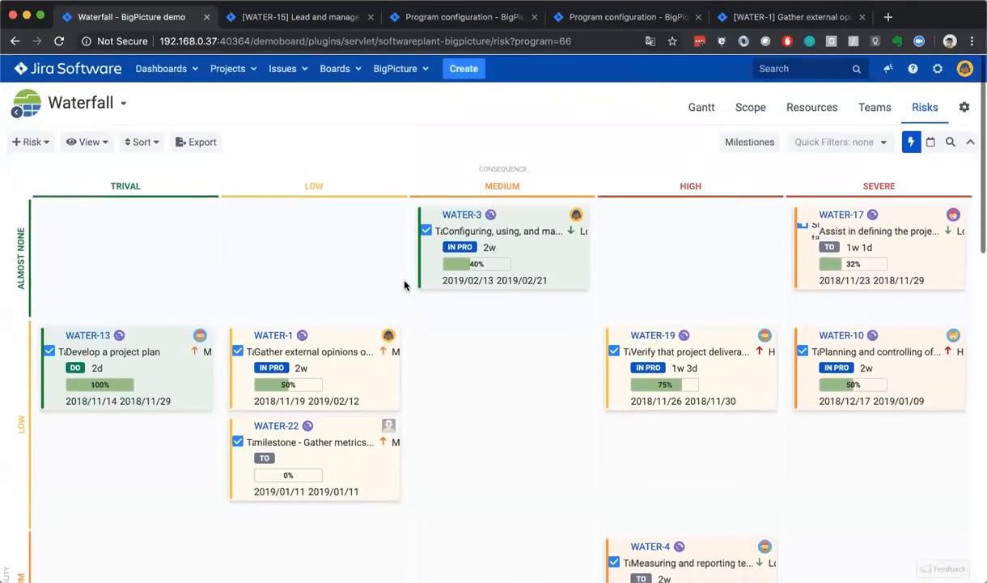
Move the WATER-3 risk to High consequence in the Almost none row, check its risk fields in the Jira issue, and return to the matrix
drag(545, 267, 691, 259)
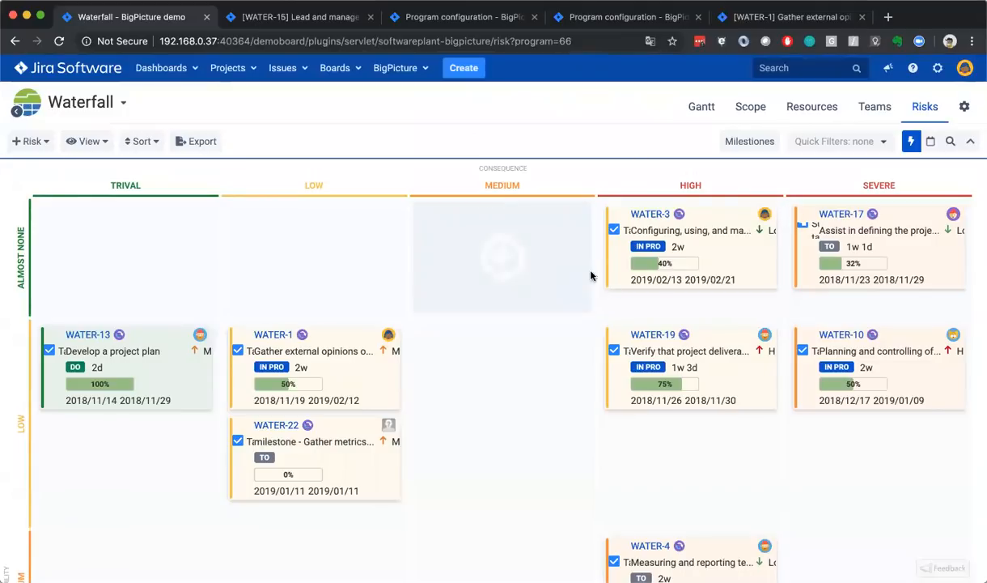
click(652, 214)
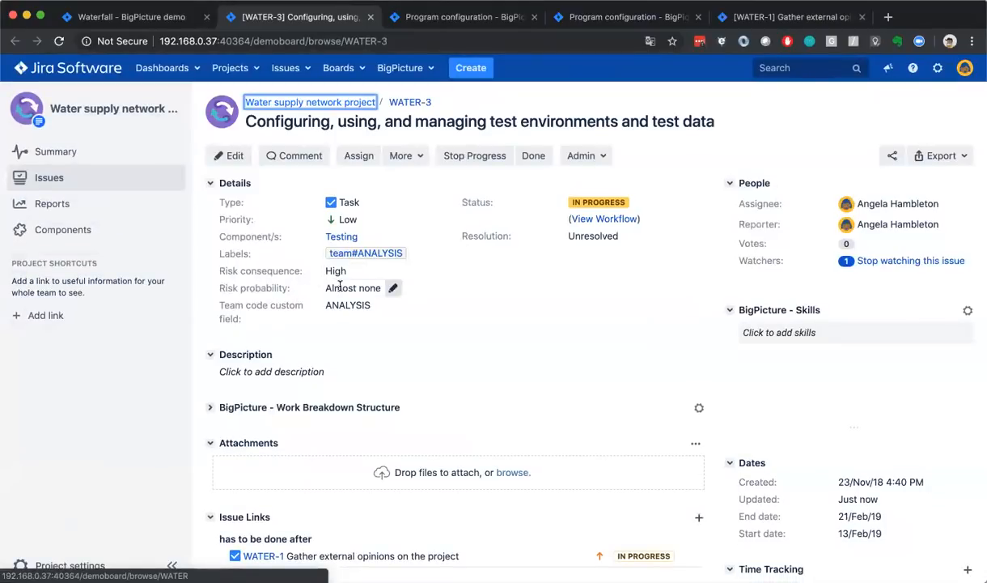
key(ctrl+shift+Tab)
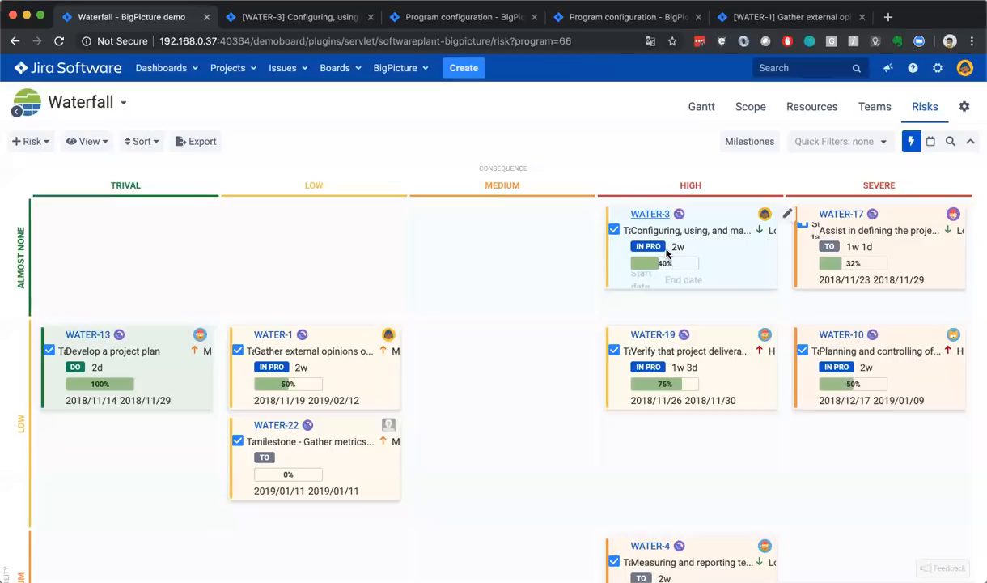
Move the WATER-3 risk to the Medium probability and Medium consequence cell, and open its Jira issue
scroll(667, 253, down, 1)
drag(681, 212, 502, 510)
click(473, 513)
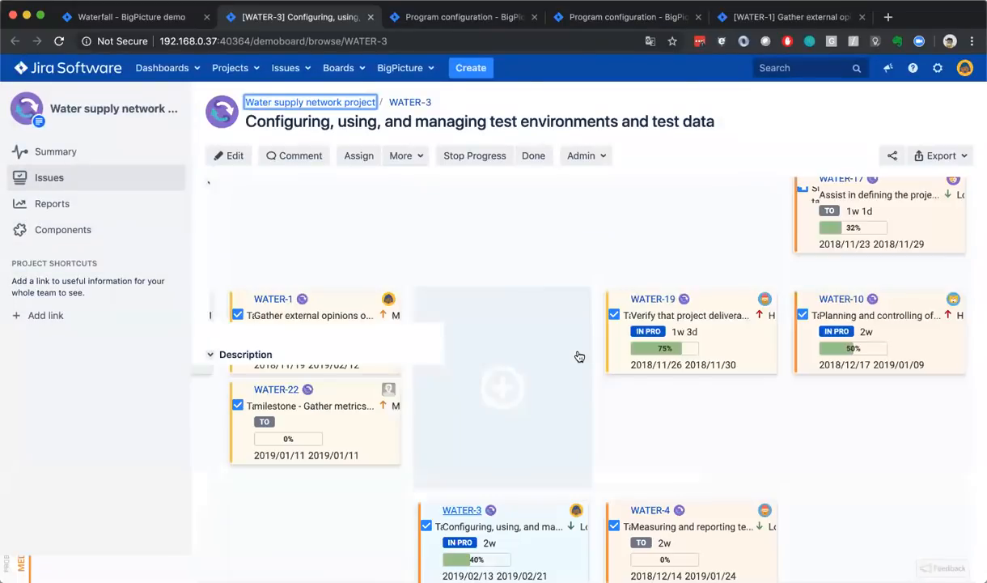
Move the WATER-3 and WATER-15 risks to the Very high probability and Severe consequence cell
scroll(578, 353, down, 10)
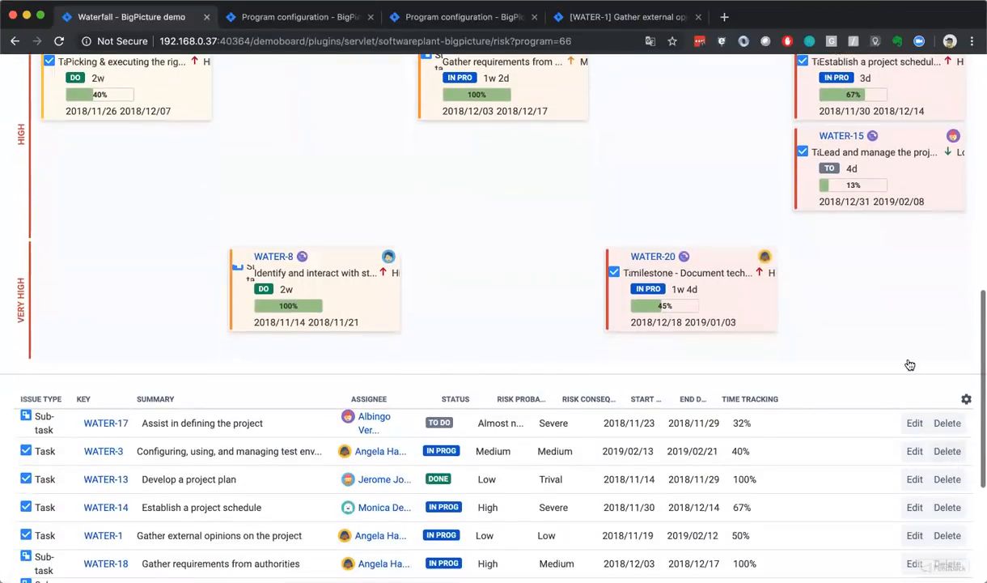
mouse_move(918, 179)
mouse_down()
mouse_move(924, 277)
mouse_move(918, 181)
mouse_up()
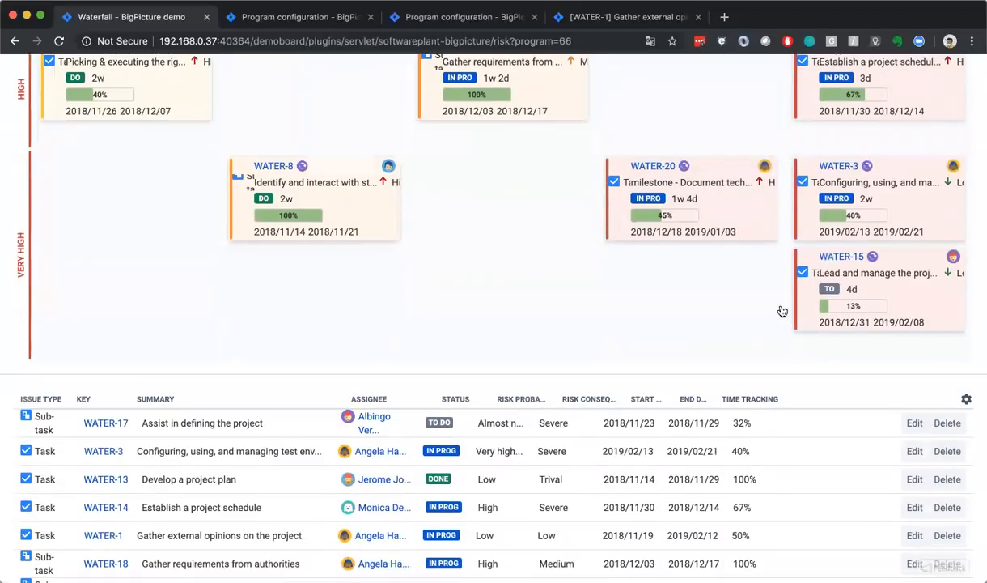
scroll(819, 278, up, 3)
scroll(824, 275, down, 3)
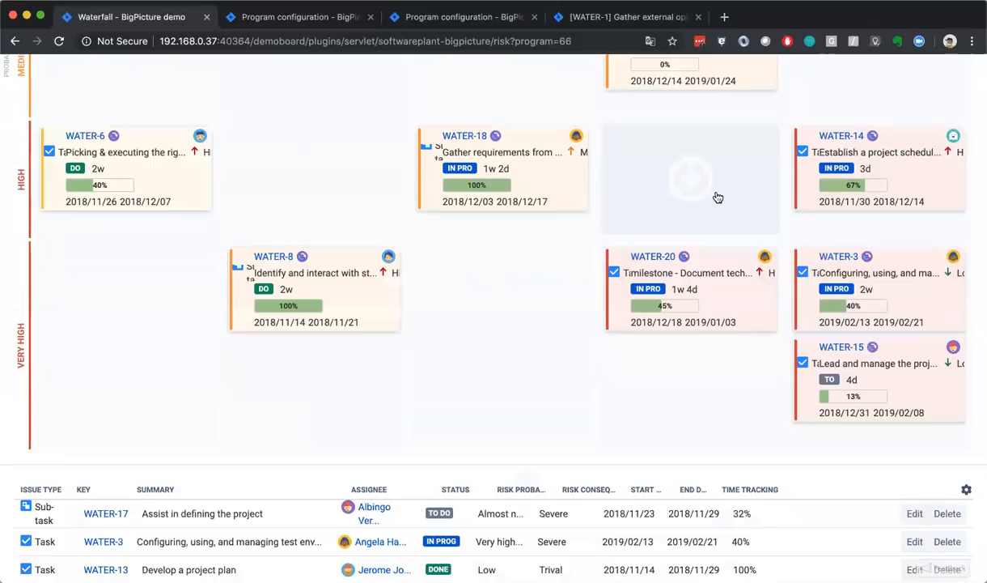
scroll(717, 198, up, 5)
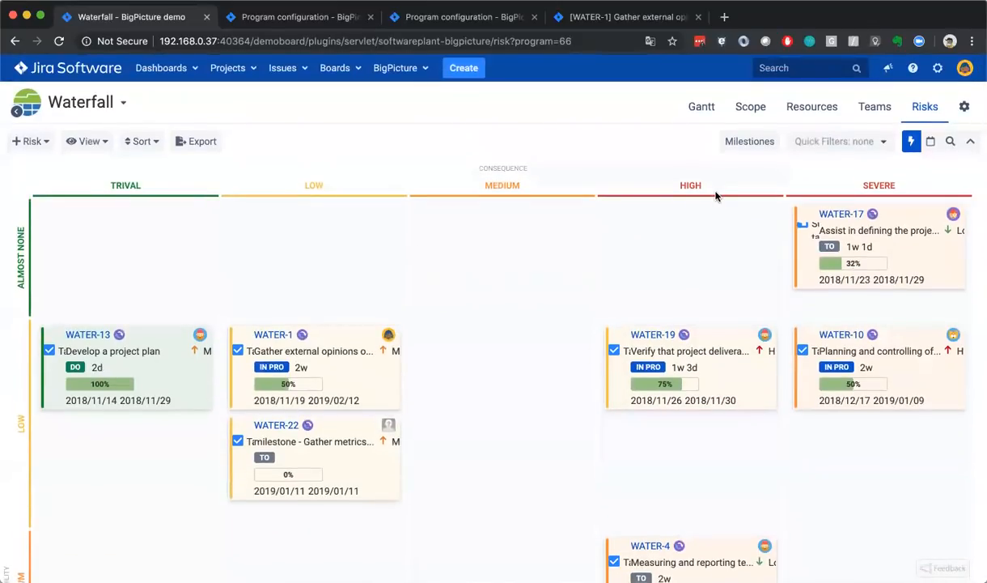
Review the risk table below the matrix, and hide the matrix to display only the table
mouse_move(592, 223)
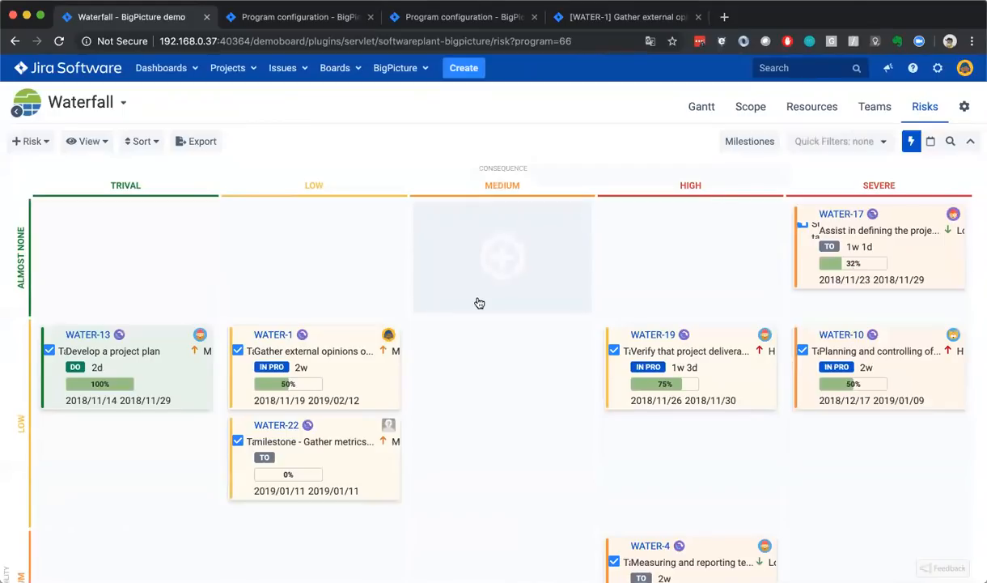
scroll(480, 303, down, 10)
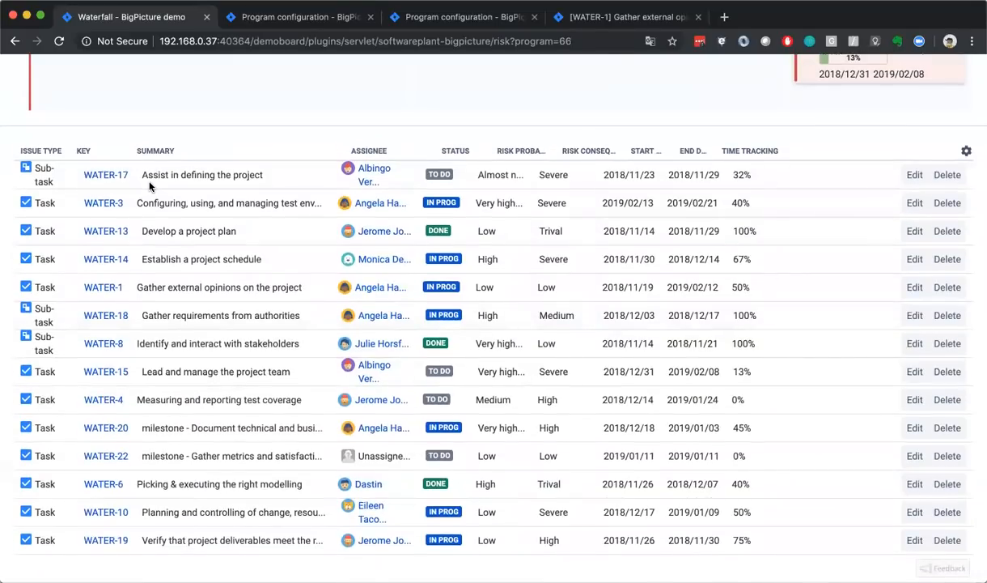
scroll(147, 167, up, 10)
click(80, 151)
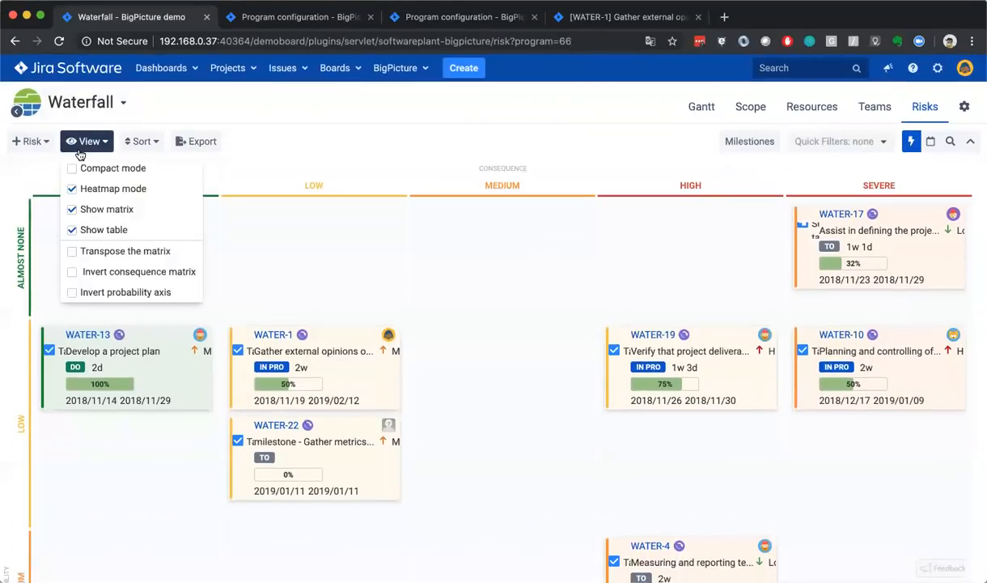
click(119, 210)
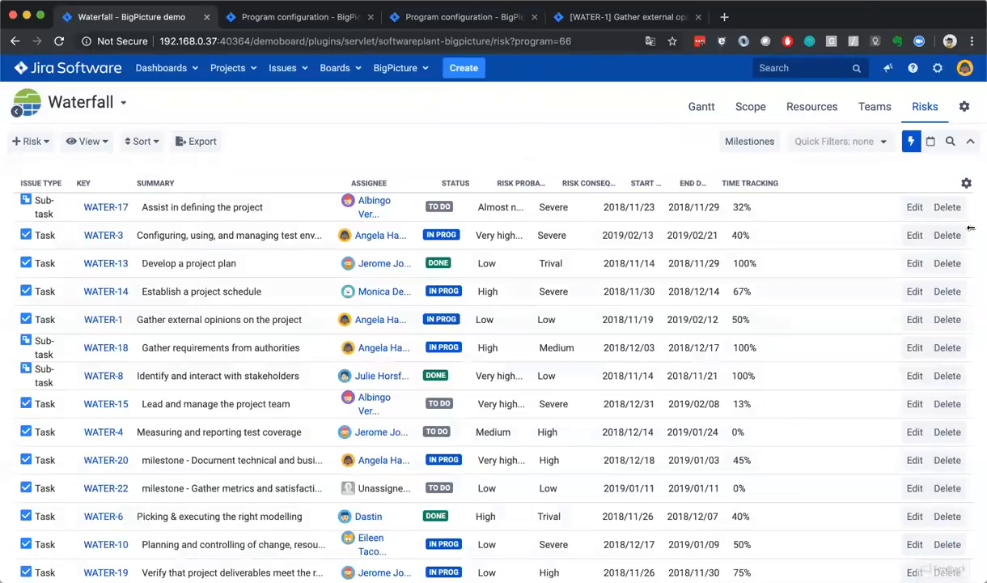
Add the Reporter and Due date columns to the risk table
click(967, 184)
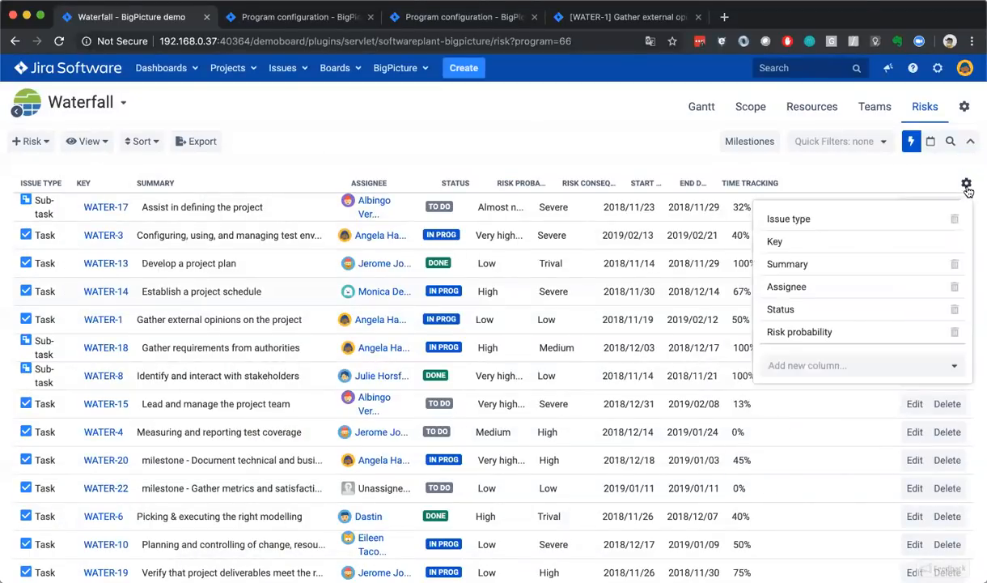
click(845, 366)
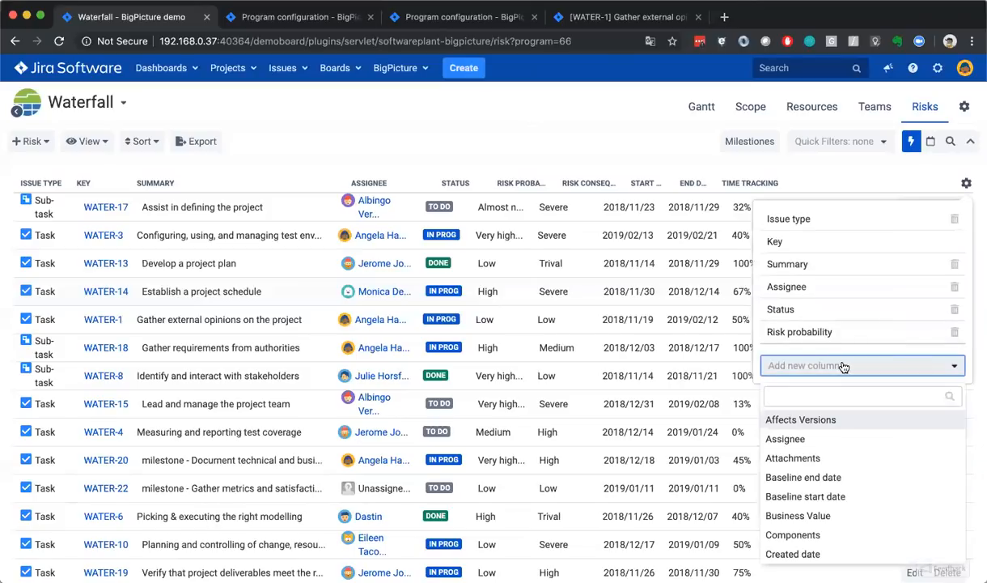
text(repo)
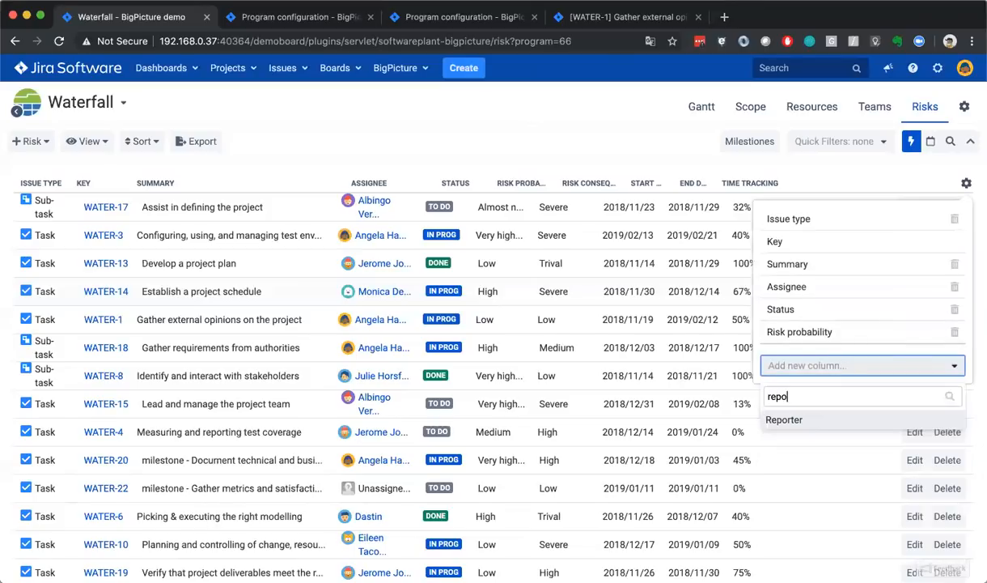
key(Return)
click(828, 368)
text(d)
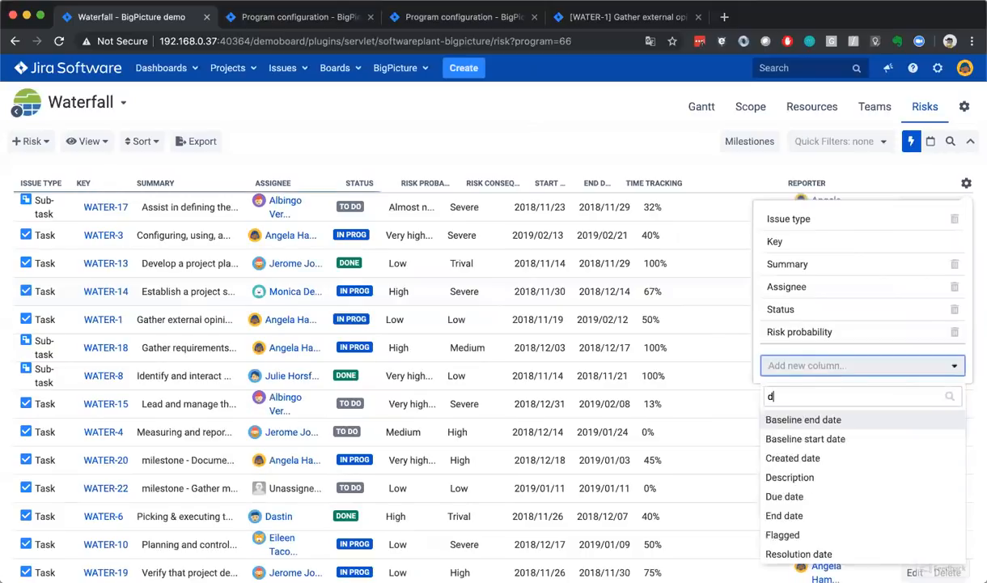
text(ue)
key(Return)
click(634, 150)
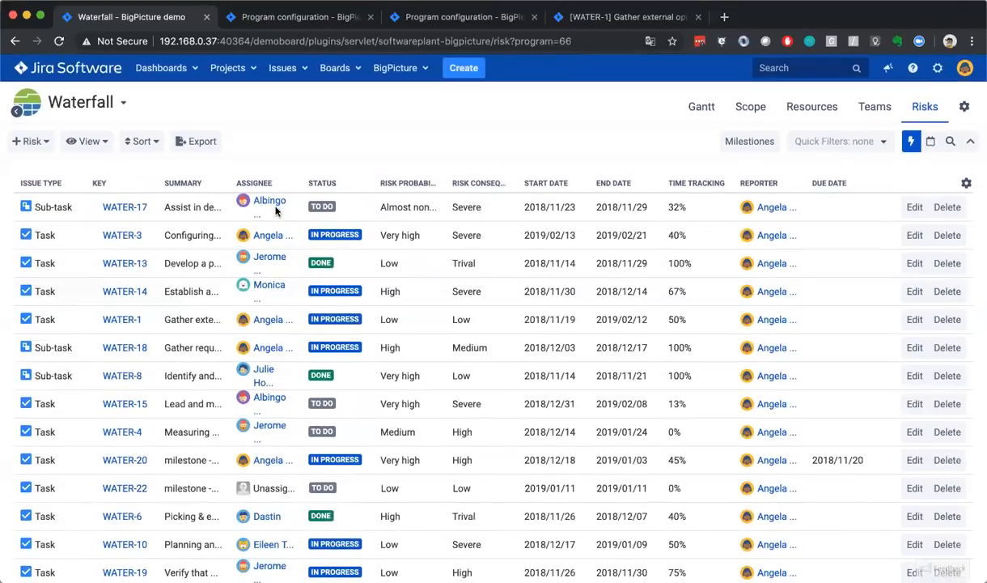
Filter the risk table with the Milestones quick filter, and clear the filter
click(765, 142)
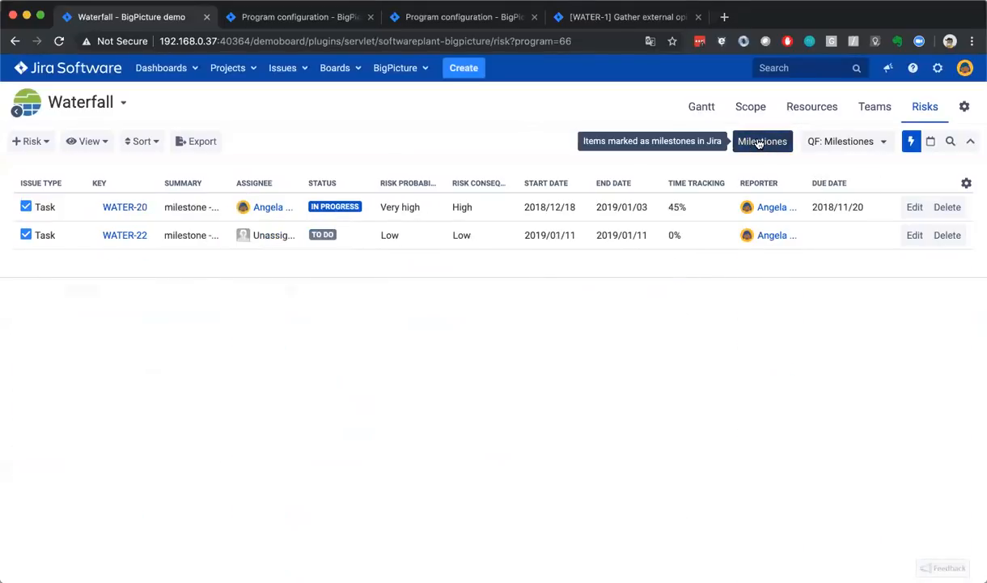
click(761, 141)
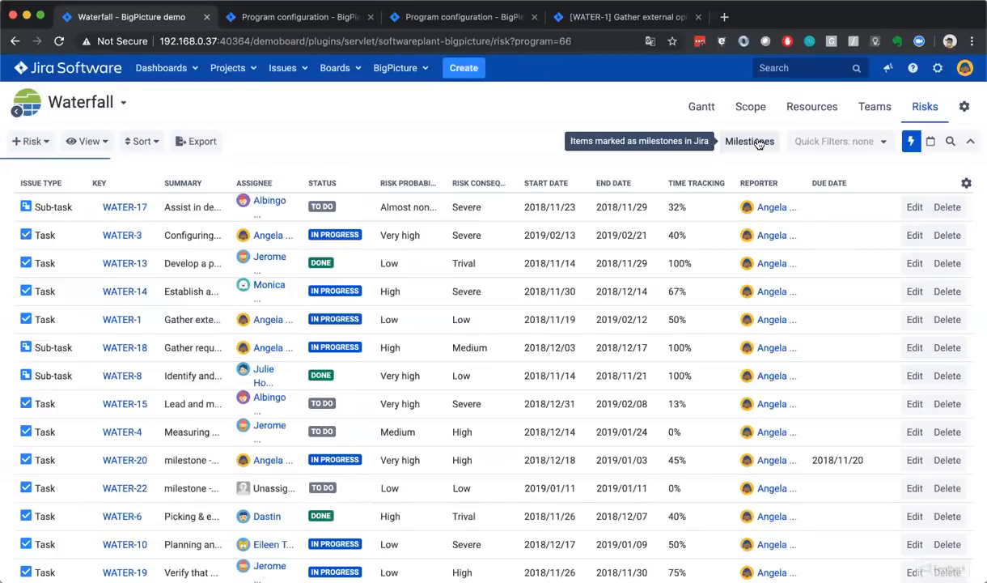
Show the risk matrix again and enable its compact mode
click(89, 142)
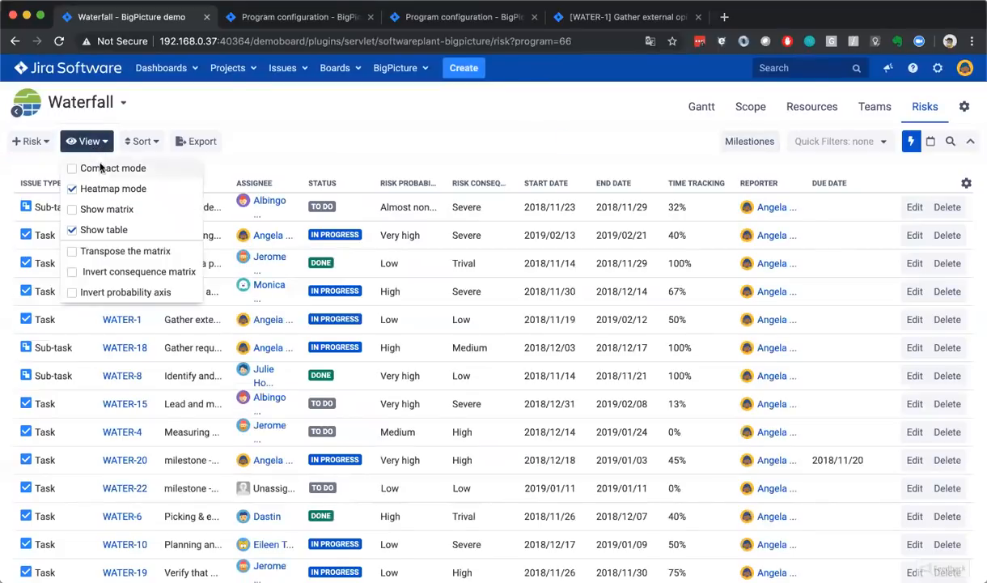
click(107, 210)
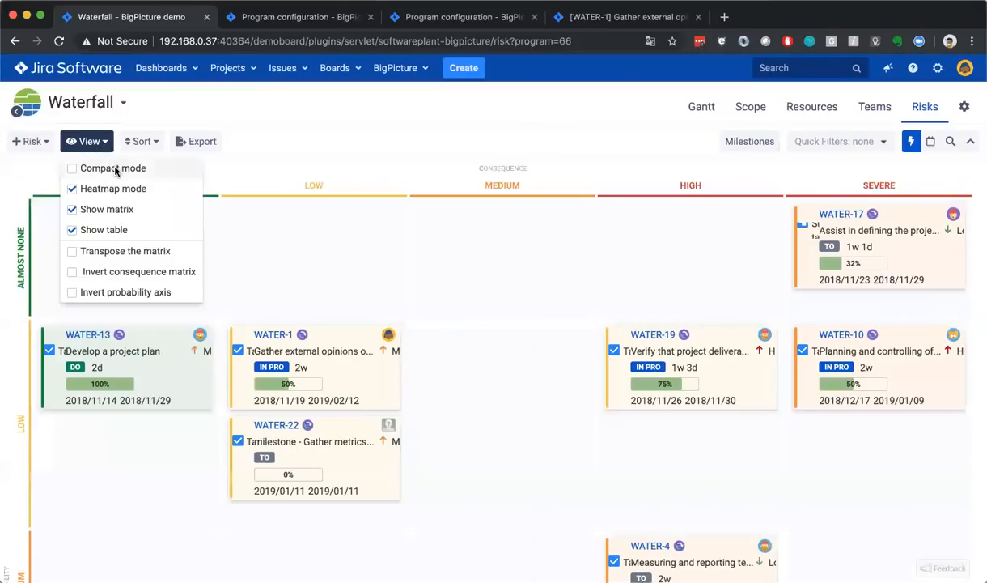
click(115, 168)
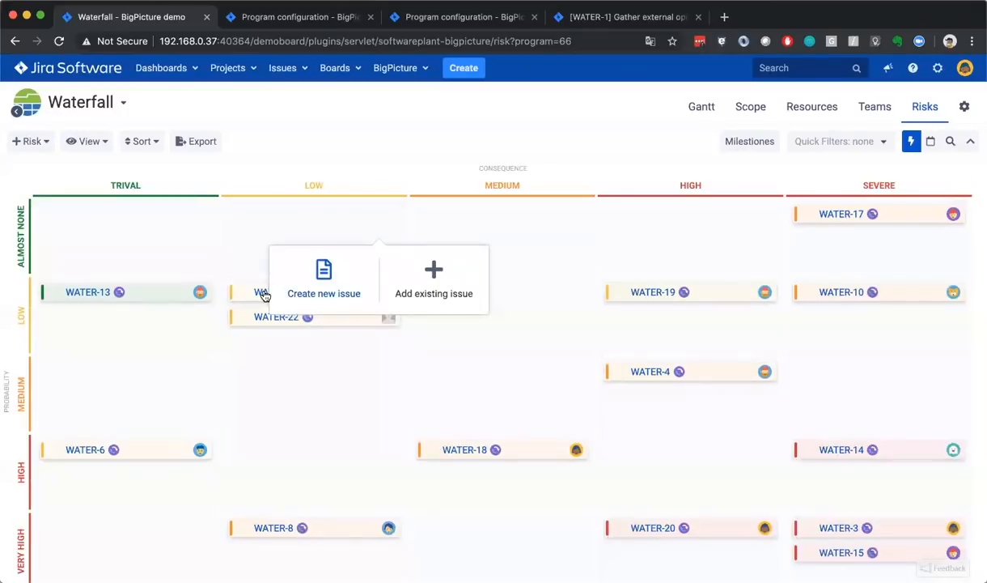
Open the WATER-1 issue from the compact matrix, close it, and enlarge the WATER-1 risk card
click(255, 283)
key(super+w)
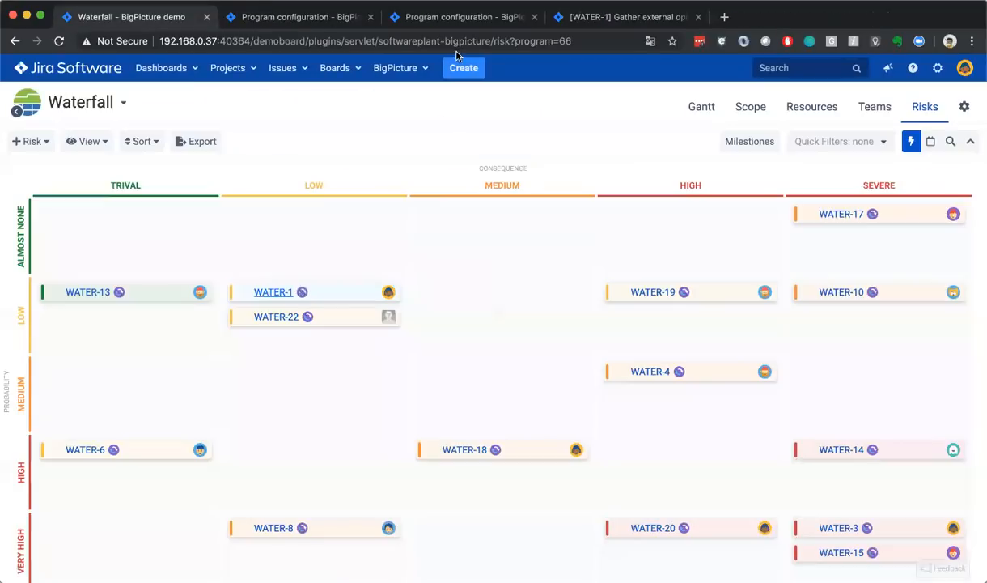
click(401, 280)
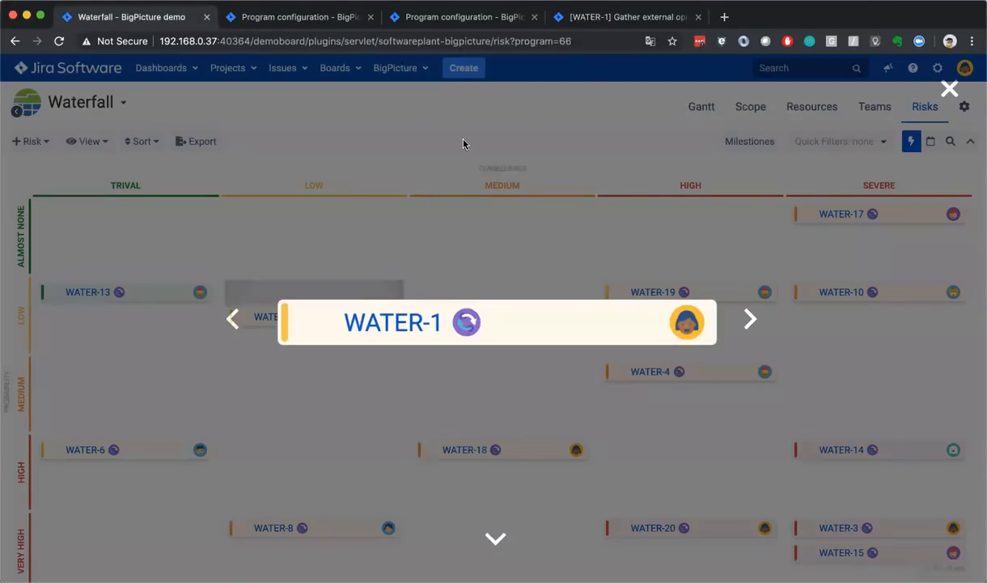
Turn off compact mode for the risk matrix while it is filtered by Milestones, and clear the quick filter
click(465, 140)
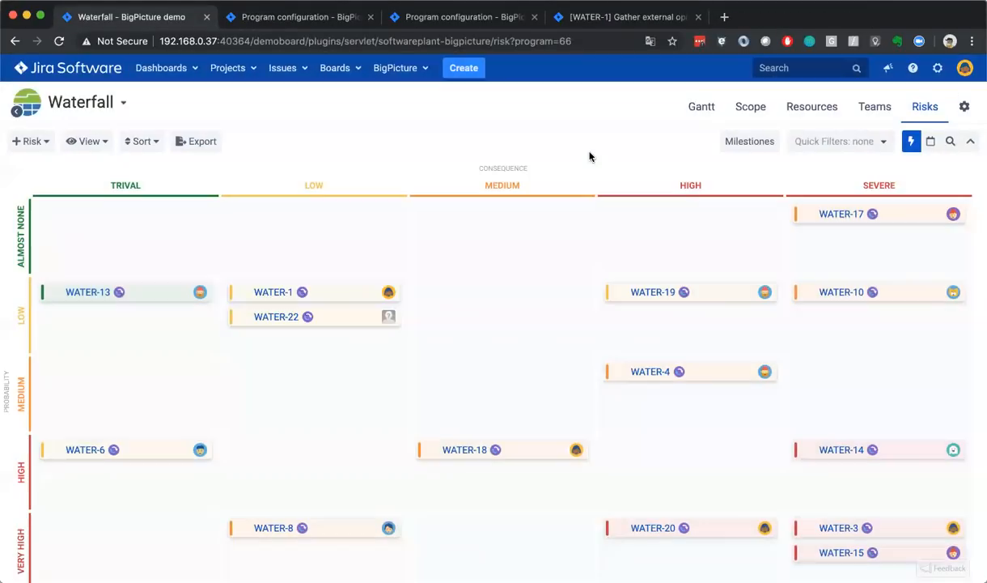
click(752, 143)
click(88, 143)
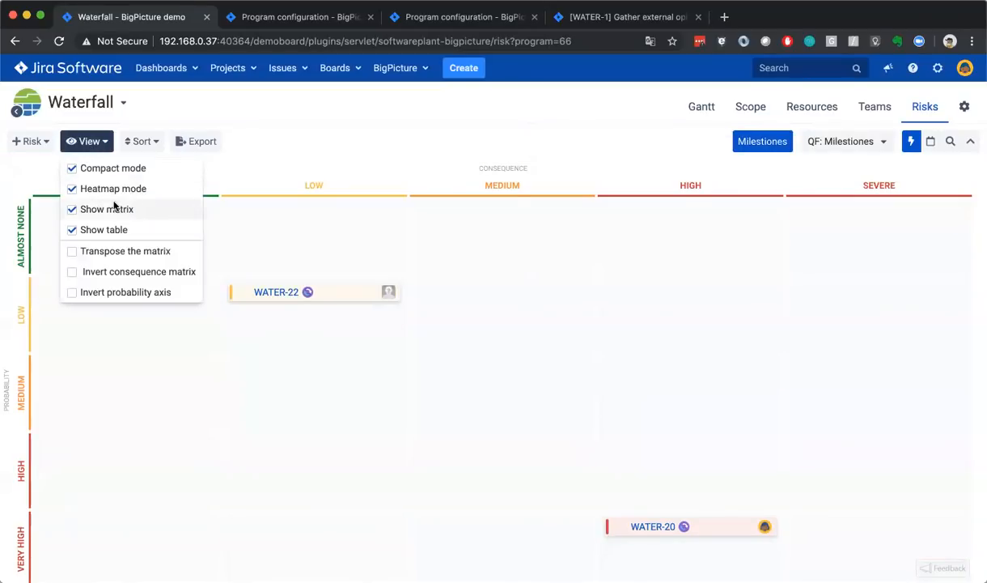
click(134, 172)
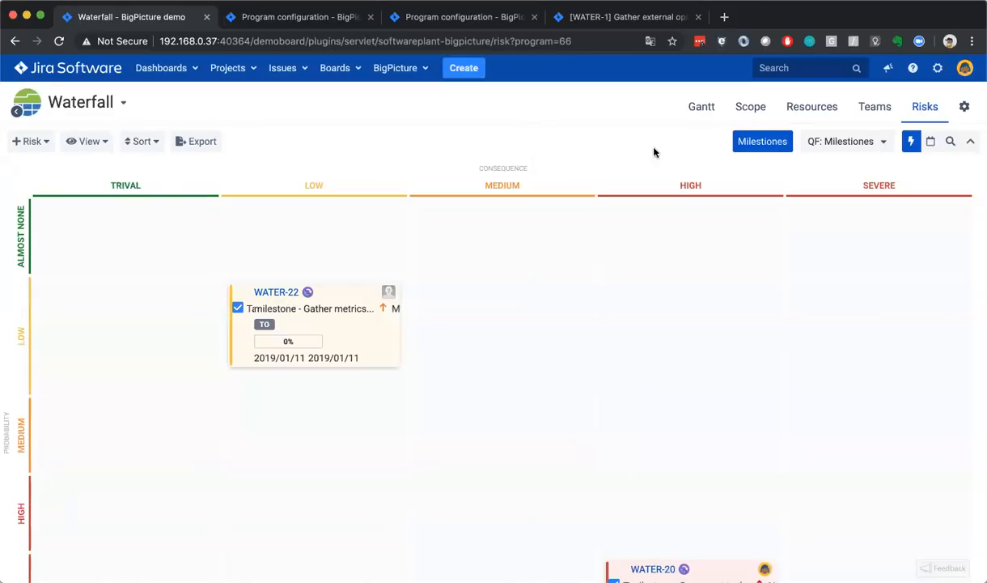
click(743, 149)
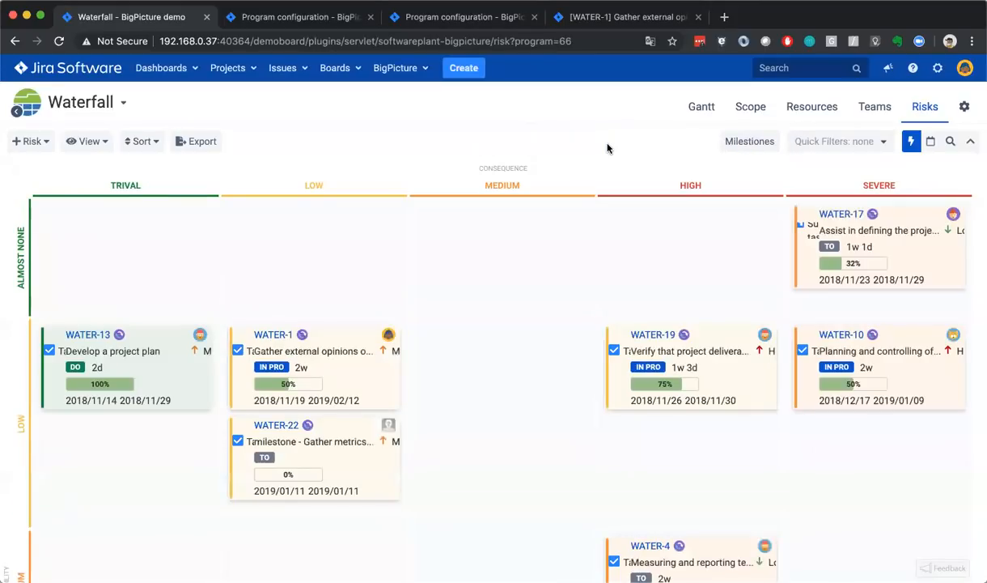
Return to the program list and open the Board of Agile Project - Large Team Board, dismissing the feature introductions
click(17, 113)
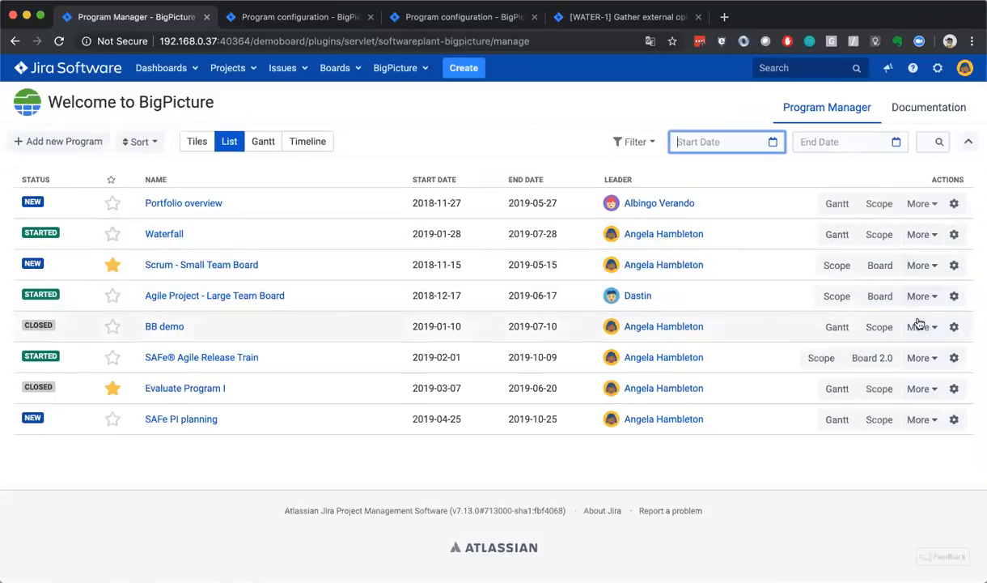
click(921, 358)
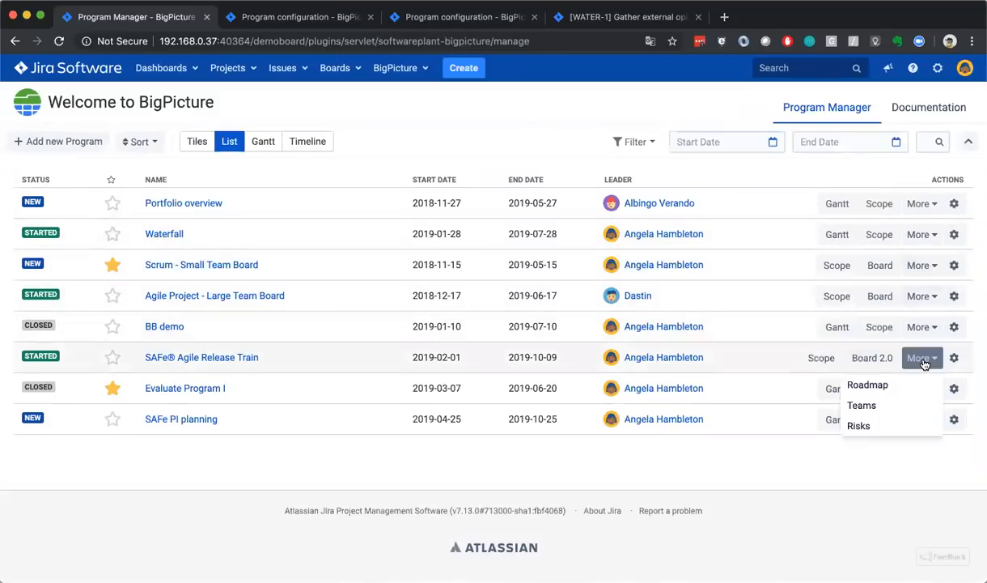
click(882, 297)
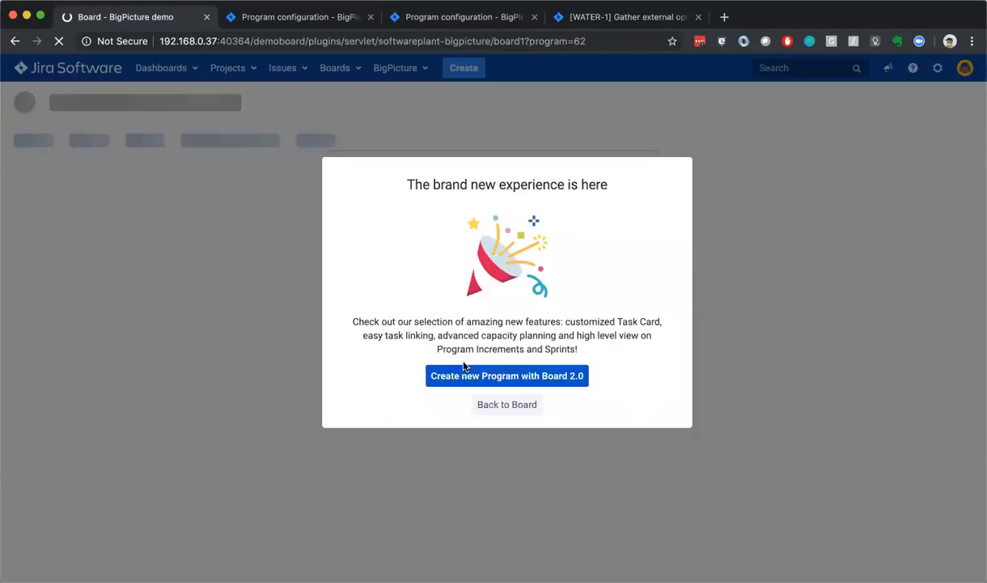
click(518, 403)
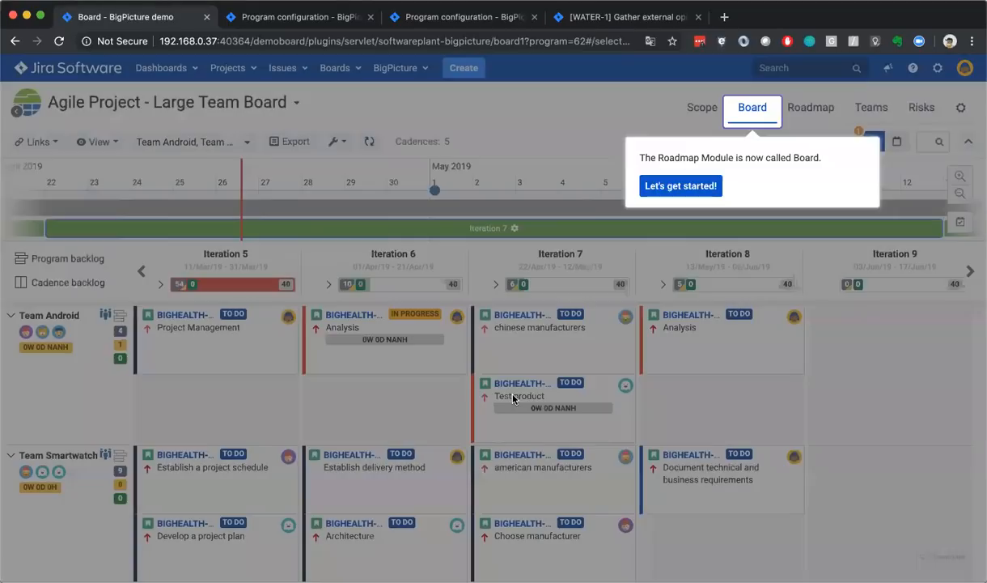
click(684, 186)
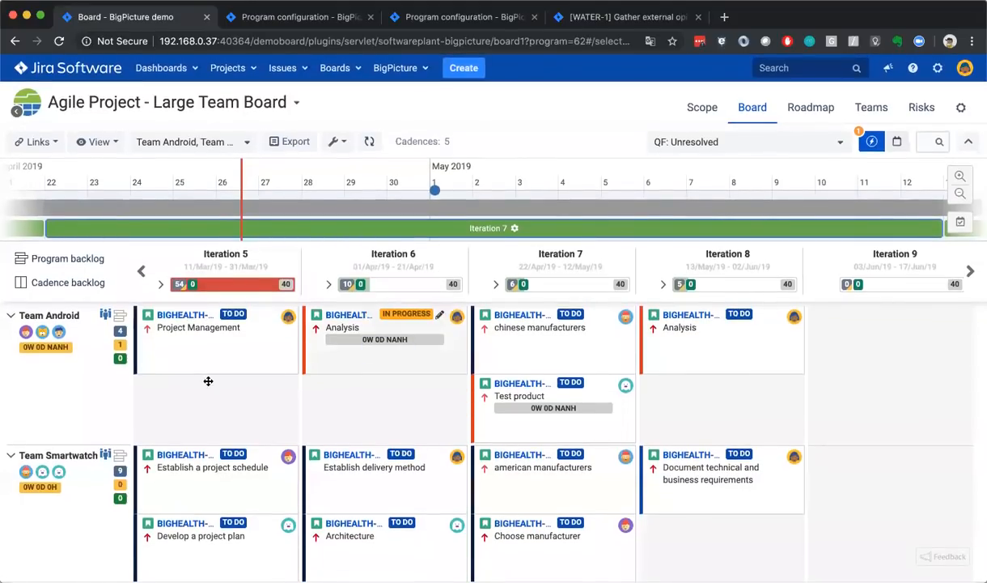
Collapse the Team Android row and set the board to compact mode with the Team Smartwatch row expanded
click(11, 316)
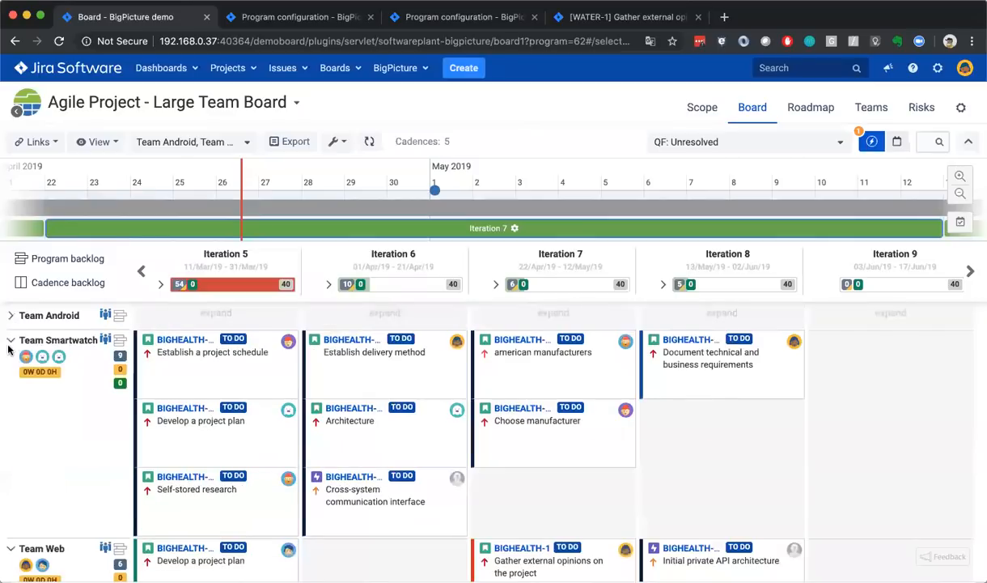
click(11, 341)
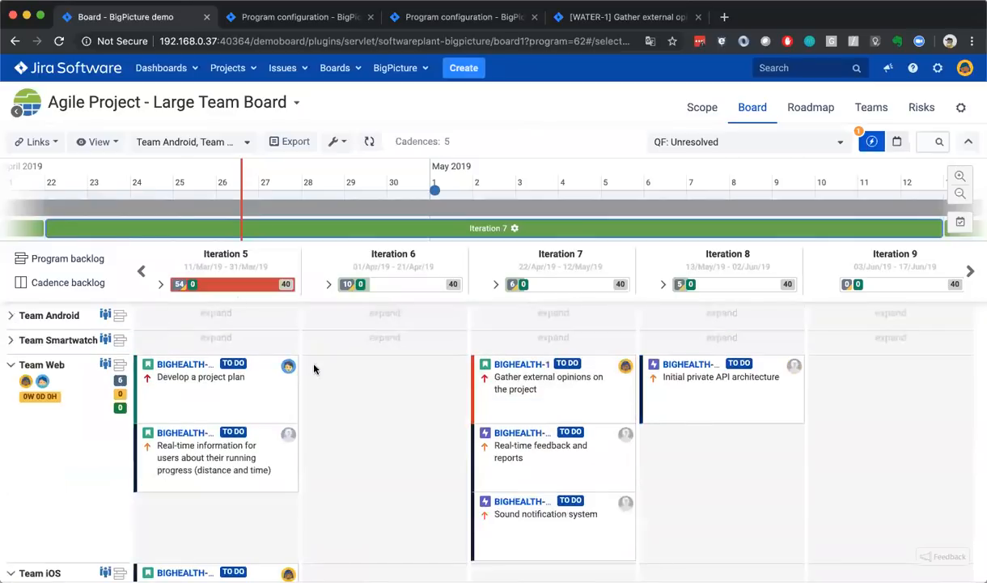
click(105, 143)
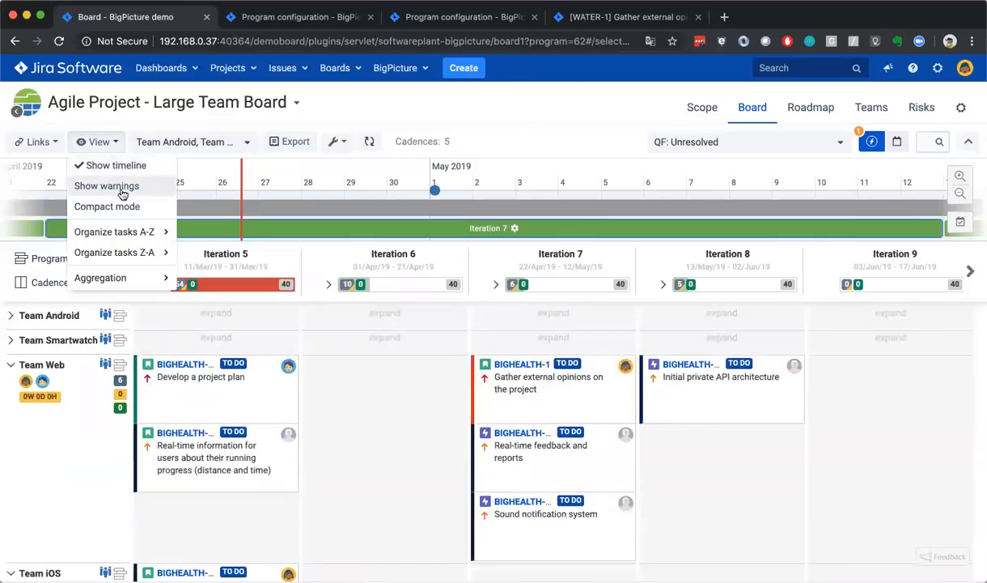
click(126, 207)
click(10, 340)
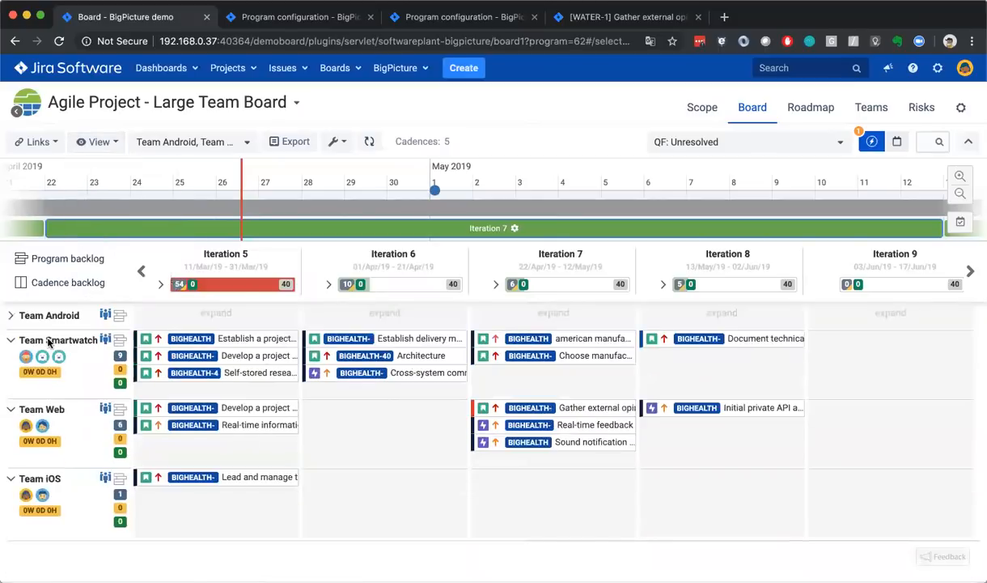
Zoom the board timeline out to the whole program and shift the displayed columns to Iterations 3 to 7
click(96, 137)
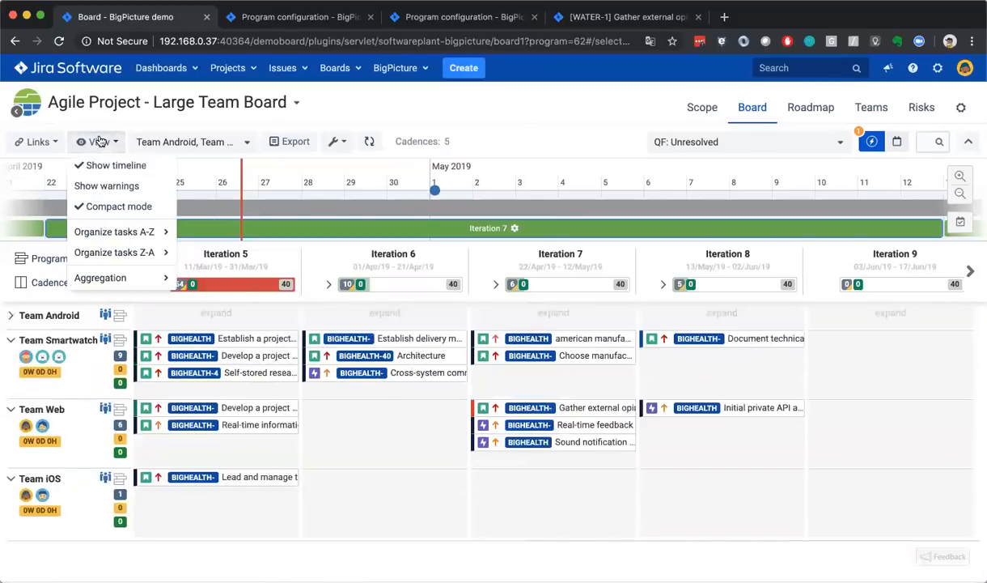
click(457, 211)
scroll(458, 211, down, 3)
scroll(457, 211, down, 5)
drag(389, 211, 593, 218)
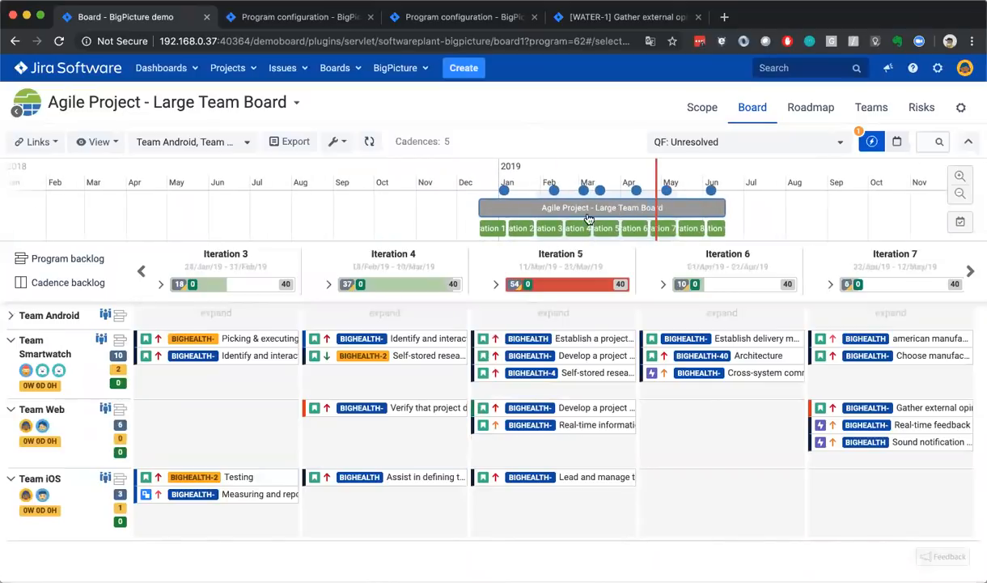
Hide the board's timeline and expand the Team Android row
click(99, 142)
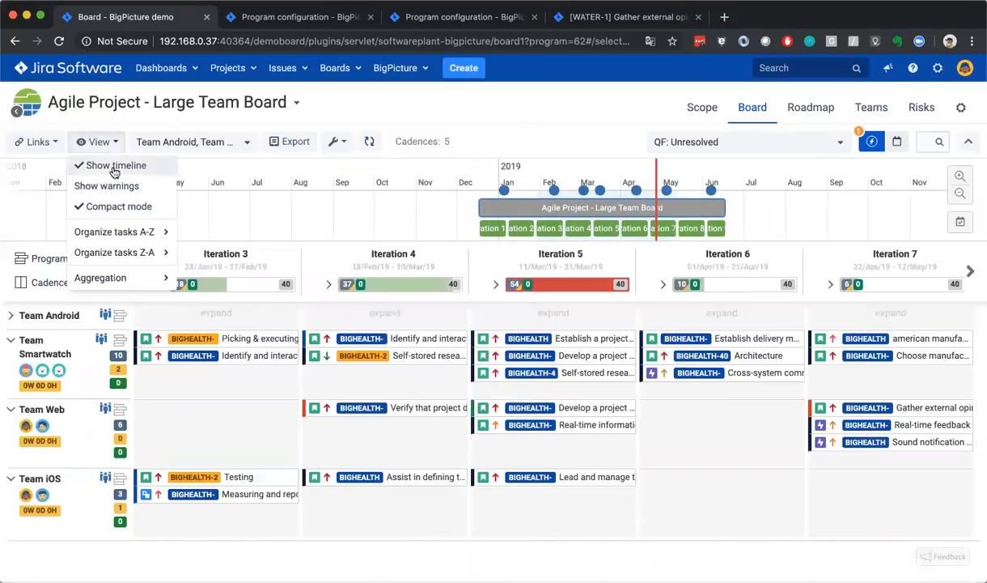
click(129, 166)
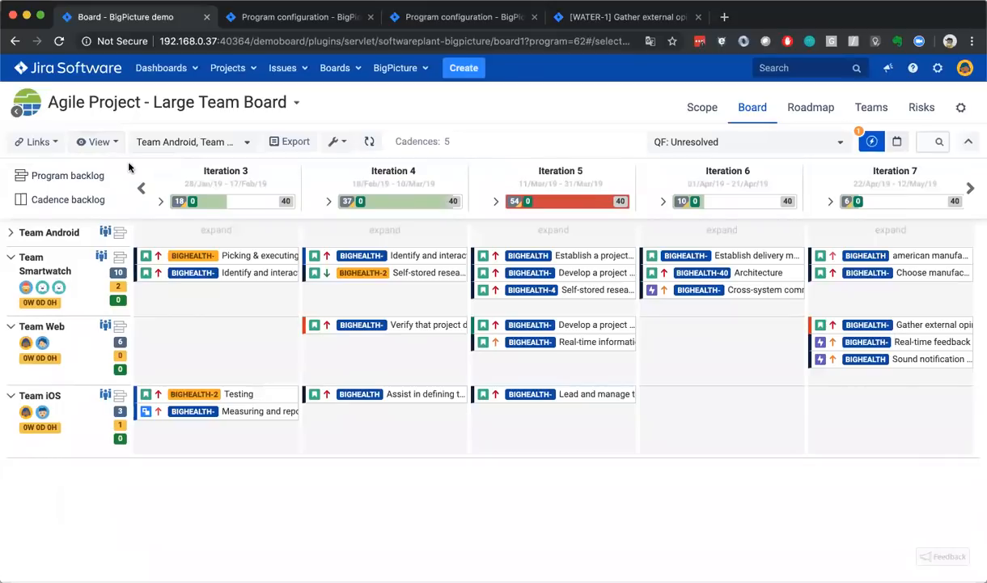
click(214, 230)
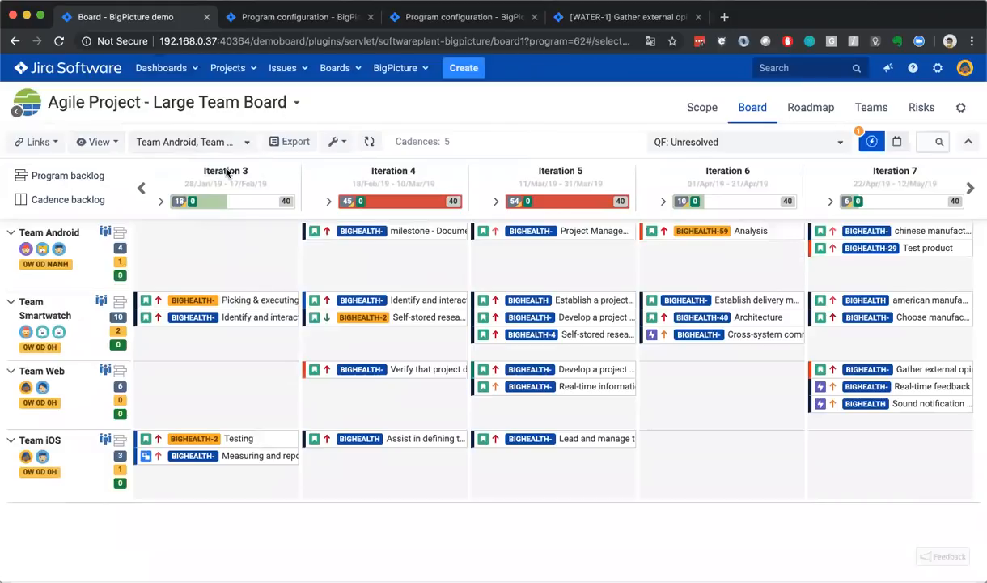
Open Manage Board, search for "pro" among the sprints available to Team iOS in Iteration 7, and leave the assignment screen
click(338, 142)
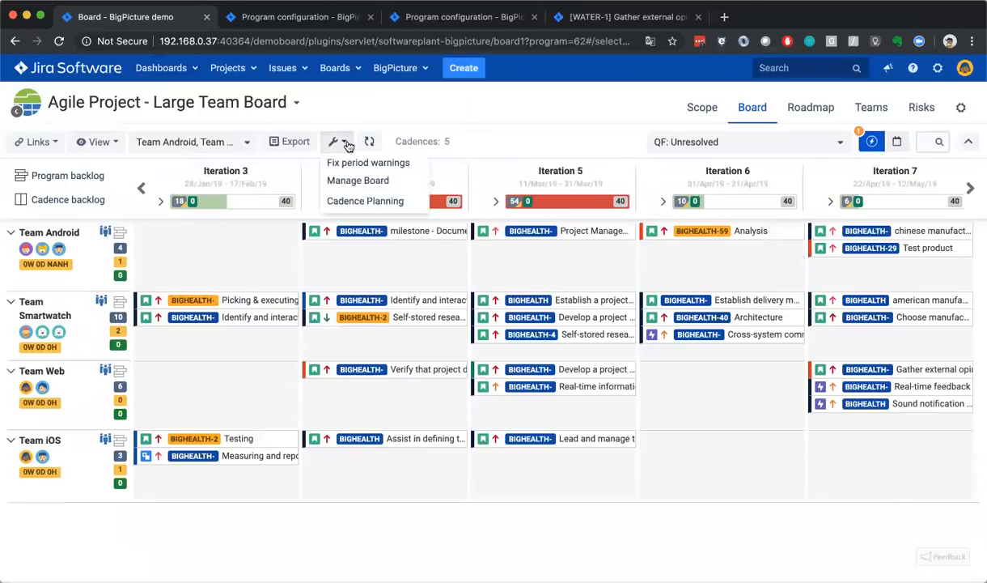
click(359, 181)
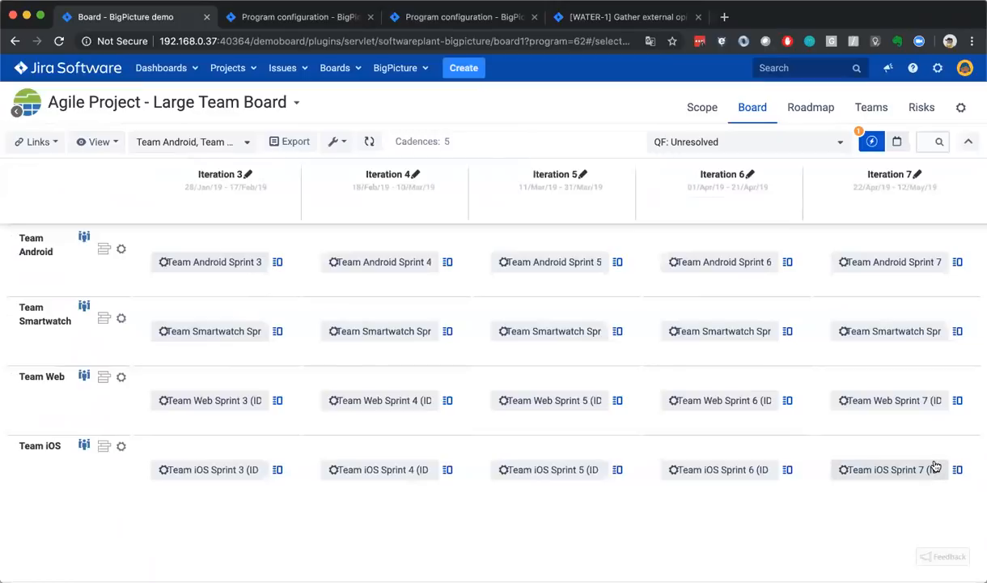
click(903, 472)
text(p)
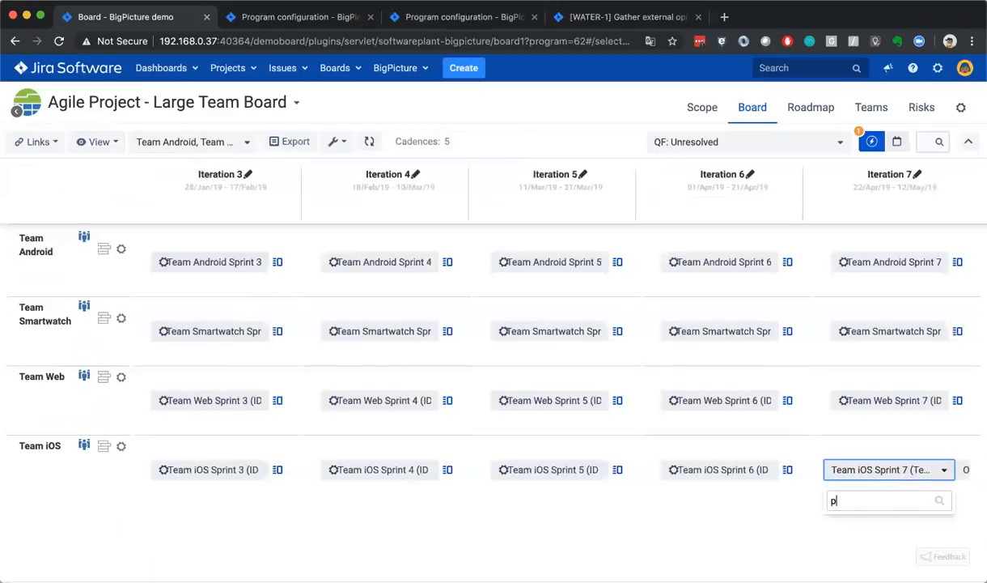
text(ro)
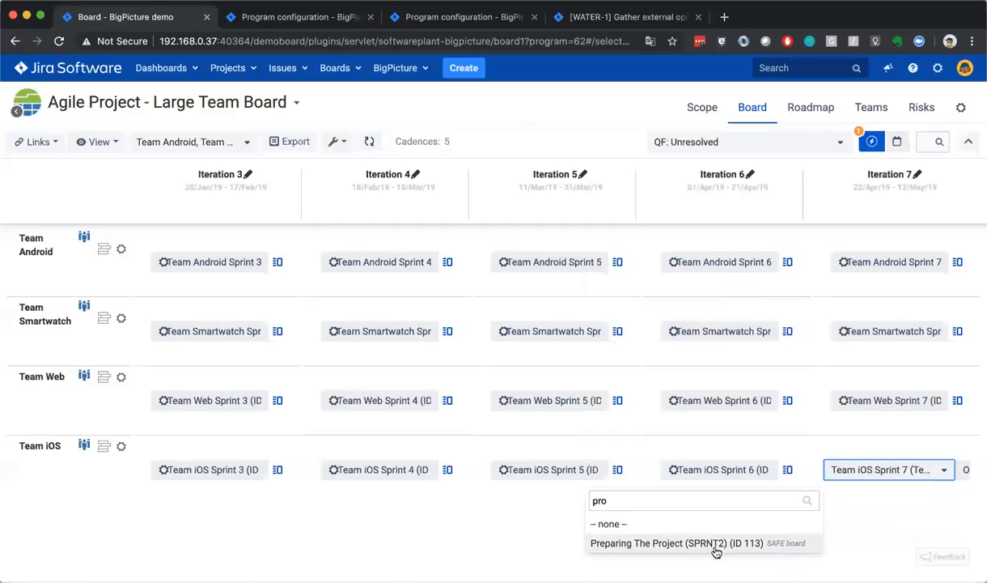
click(908, 516)
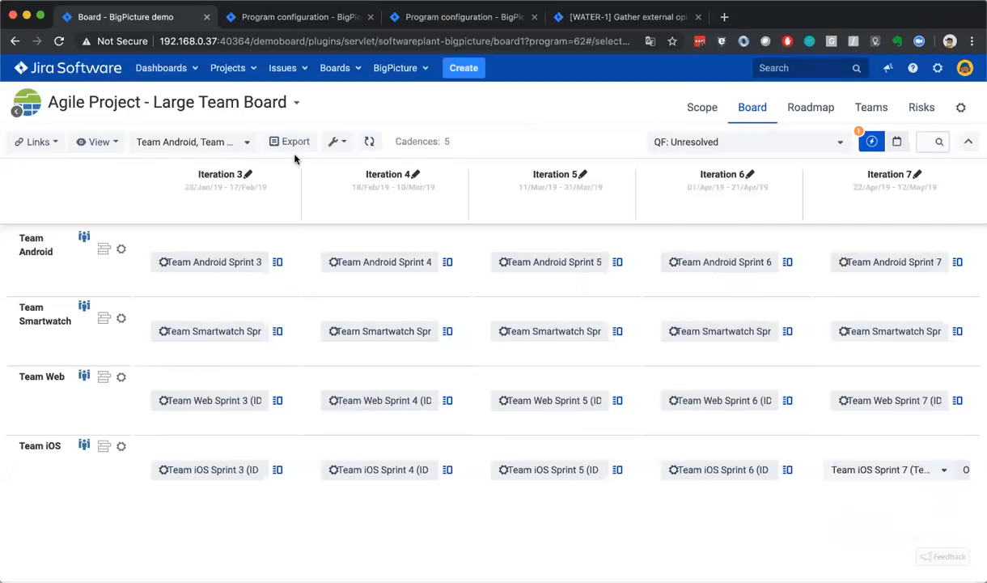
click(336, 142)
click(343, 186)
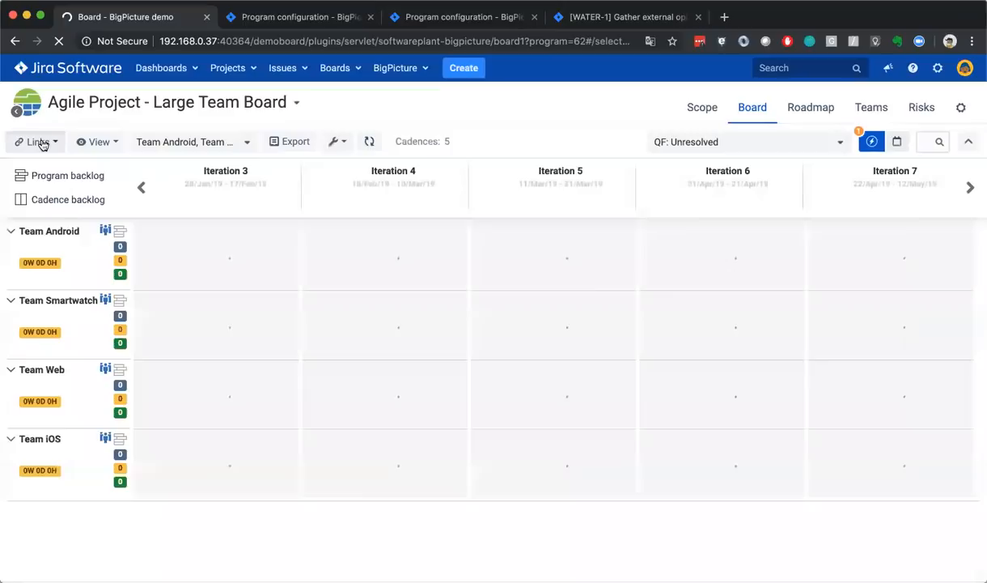
Show the task links on the board and open the program and cadence backlogs, keeping only the cadence backlog open
click(38, 142)
click(42, 186)
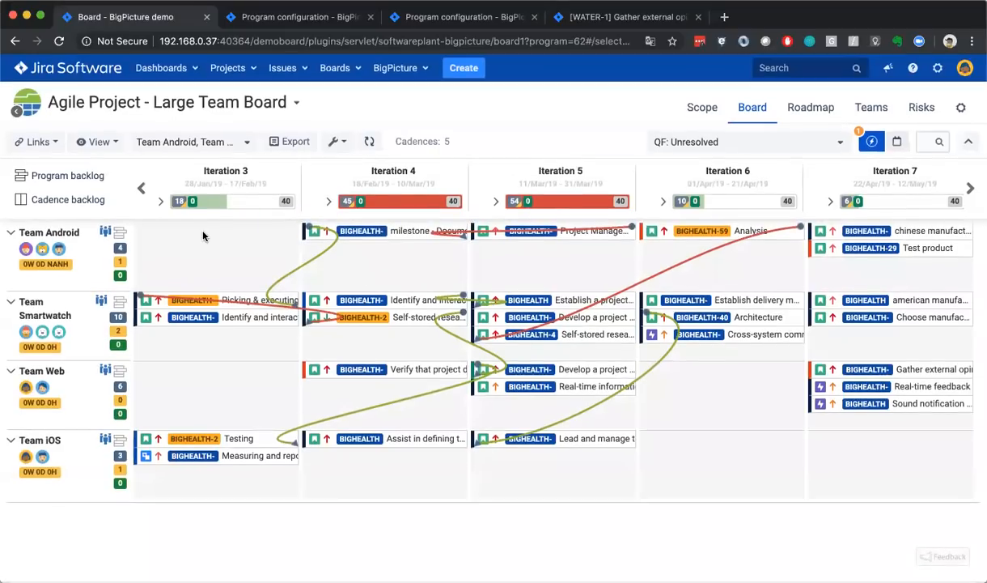
click(87, 175)
click(78, 255)
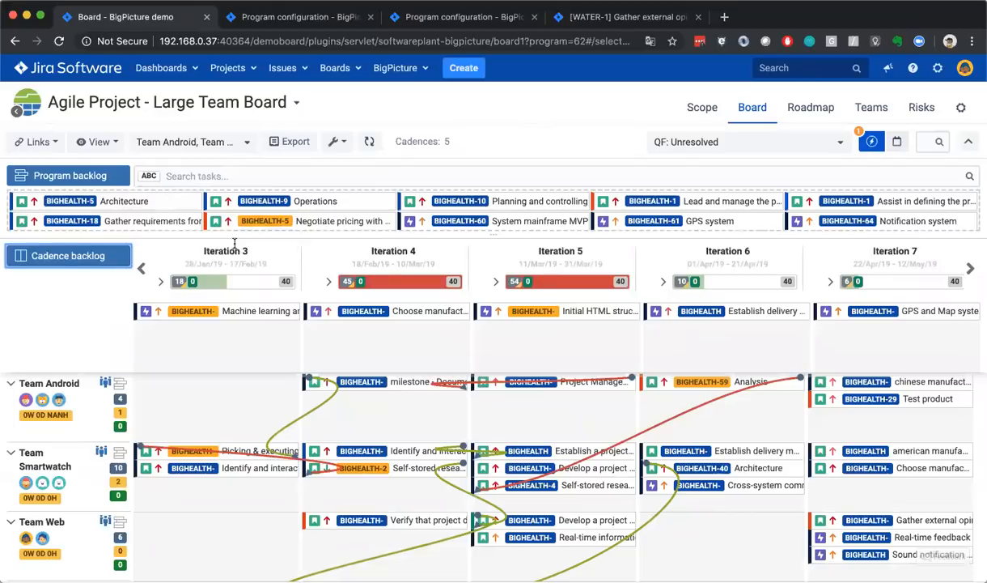
click(111, 175)
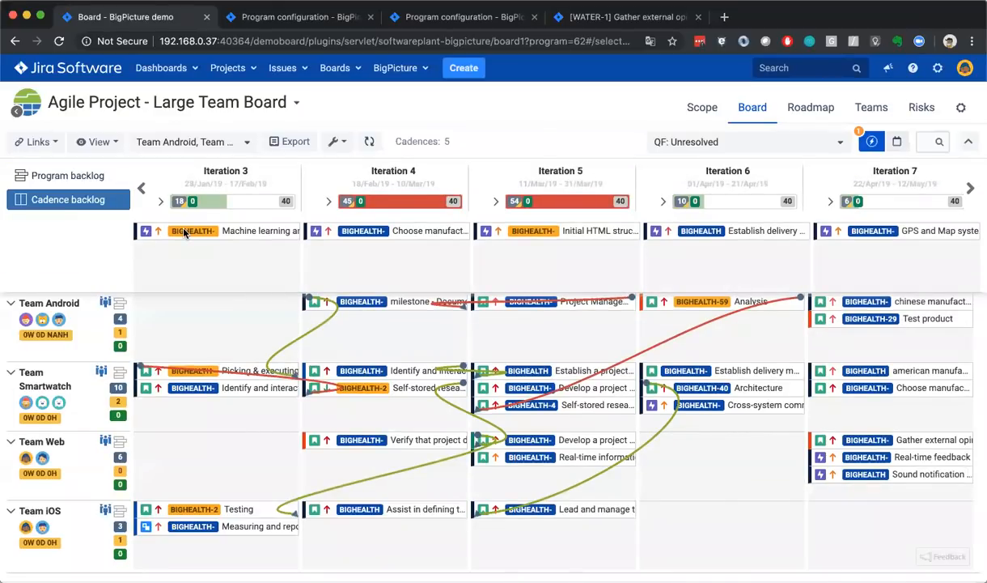
Open the BIGHEALTH-51 milestone issue to check its sprint, and move its Team Android card from Iteration 4 to Iteration 3
click(357, 302)
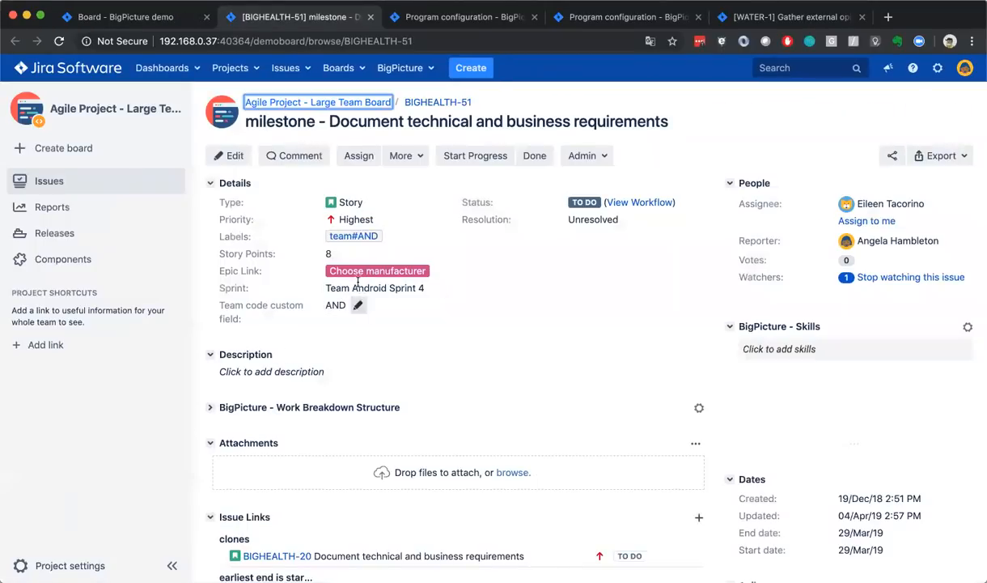
key(ctrl+shift+Tab)
drag(373, 301, 219, 306)
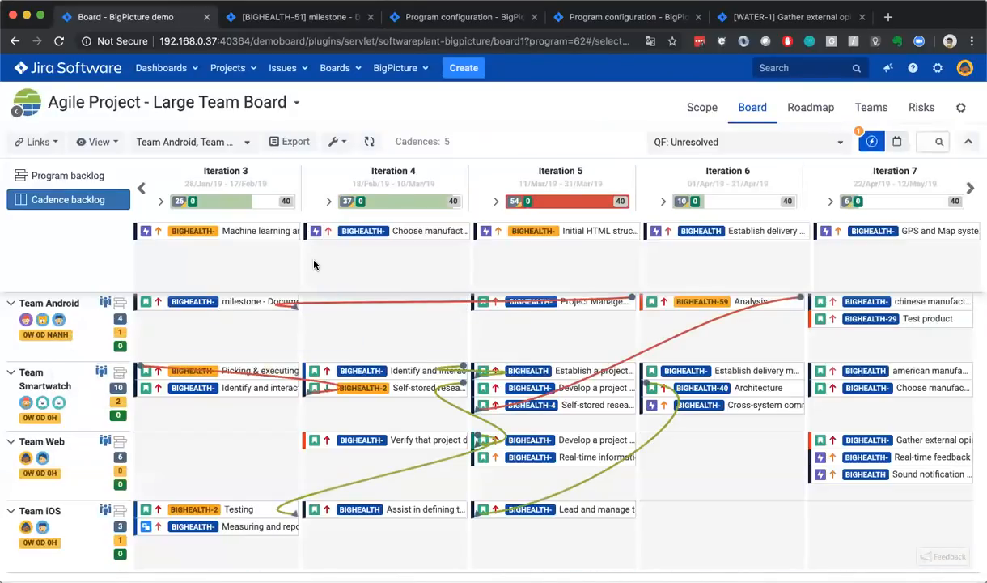
Reload the BIGHEALTH-51 issue and review its sprint and change history, sorted with the newest entries first
key(ctrl+Tab)
key(super+r)
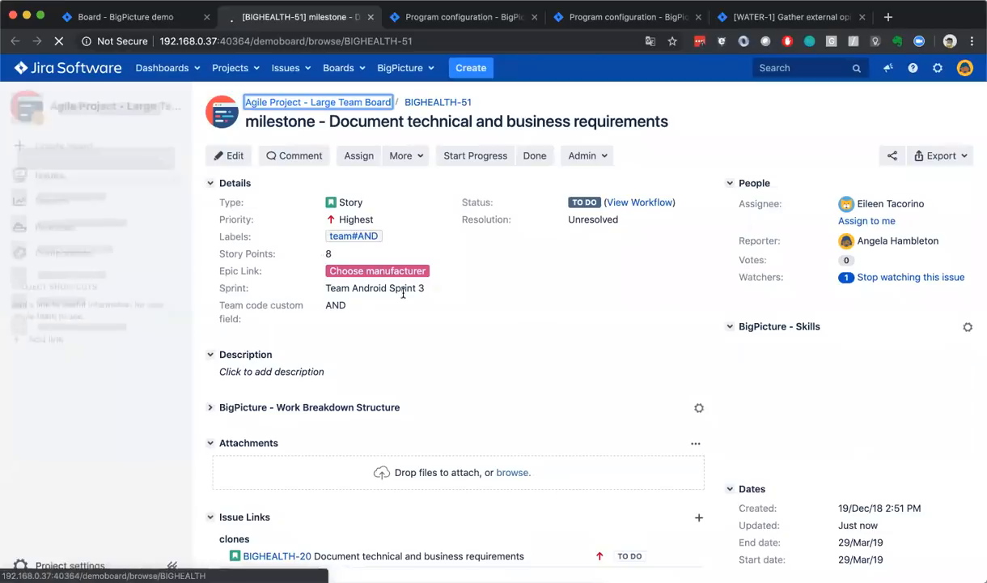
scroll(403, 292, down, 3)
click(387, 490)
scroll(391, 495, down, 3)
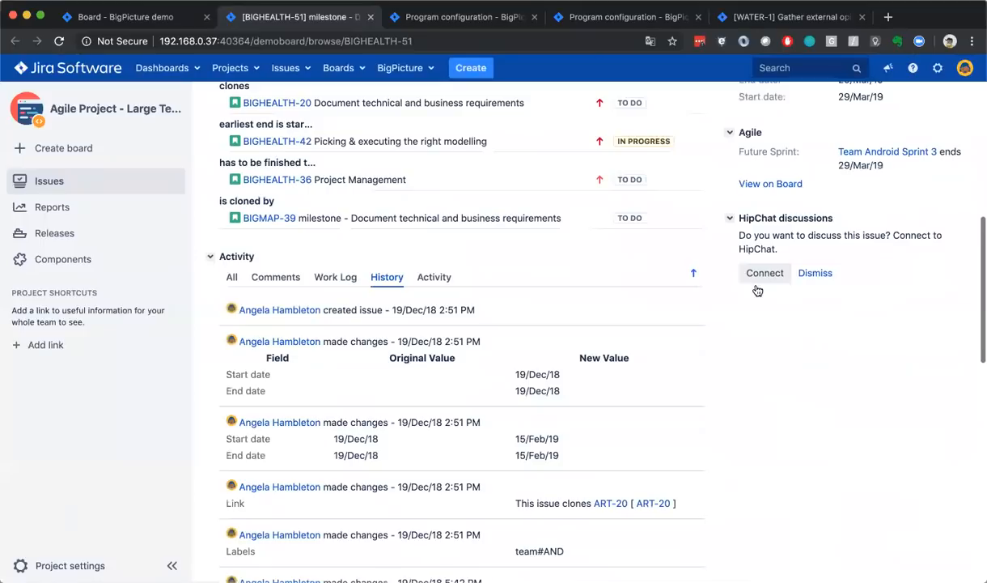
click(693, 272)
scroll(548, 267, down, 1)
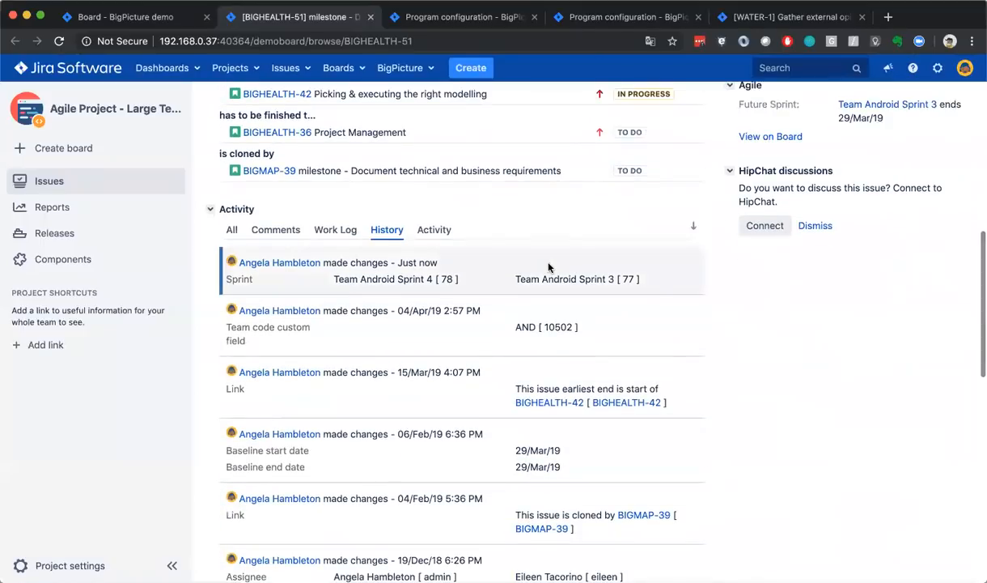
Go back to the board and open the program's Roadmap to review the program and team objectives
key(ctrl+shift+Tab)
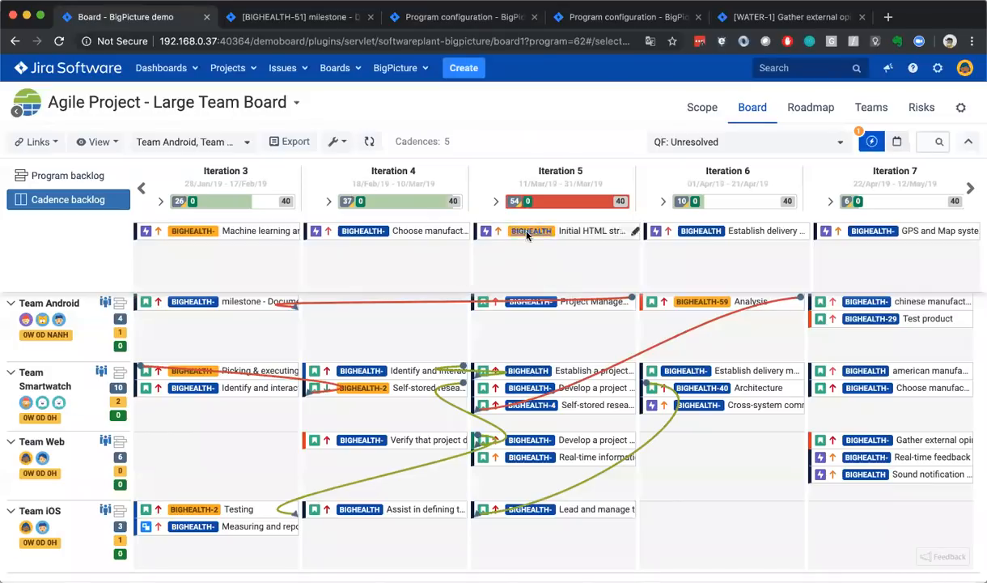
click(811, 108)
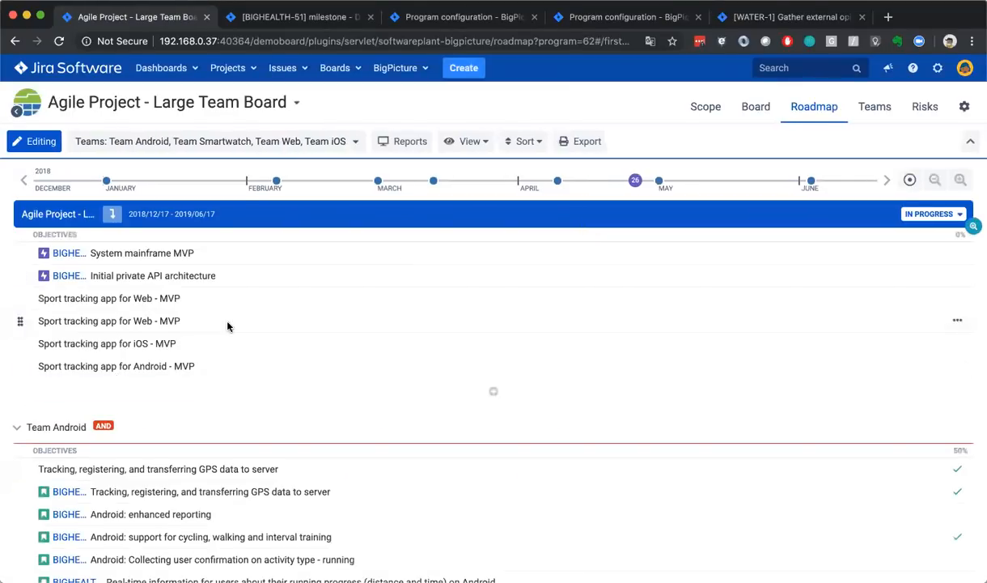
scroll(228, 324, down, 3)
click(522, 404)
scroll(243, 316, up, 3)
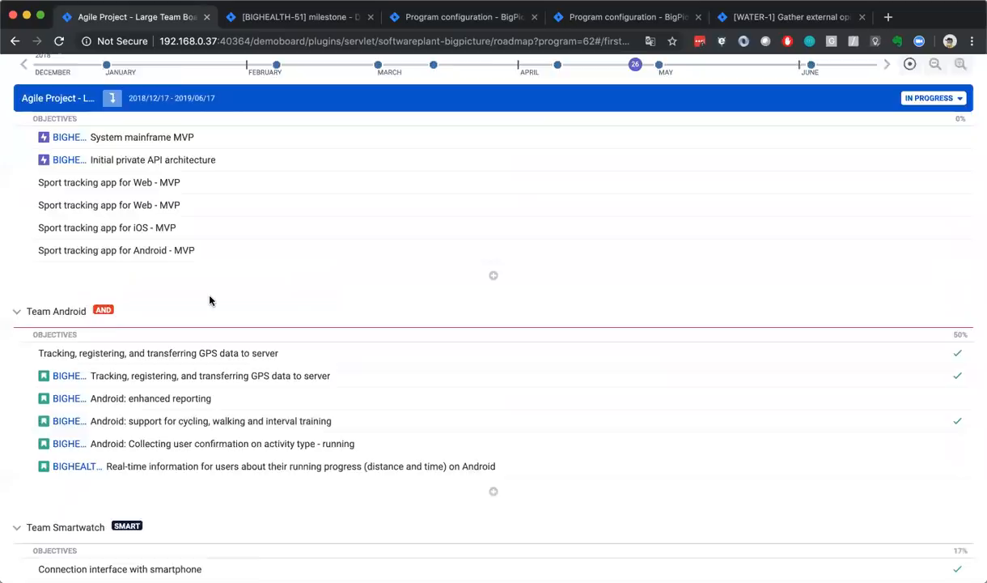
Mark Team Android's "Android: enhanced reporting" objective as Failed and select the team's real-time running progress objective
scroll(210, 301, down, 8)
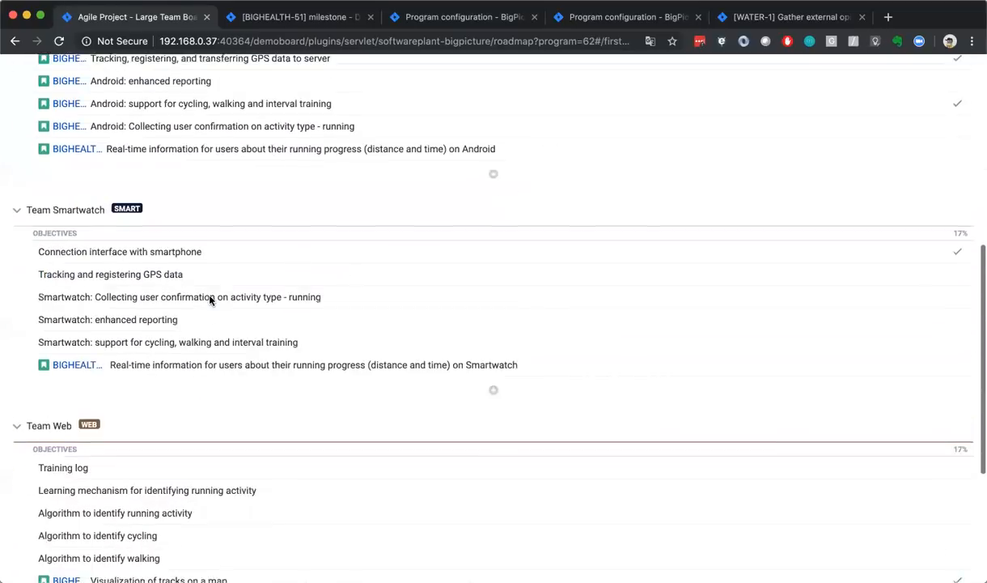
scroll(227, 280, up, 10)
scroll(632, 288, down, 3)
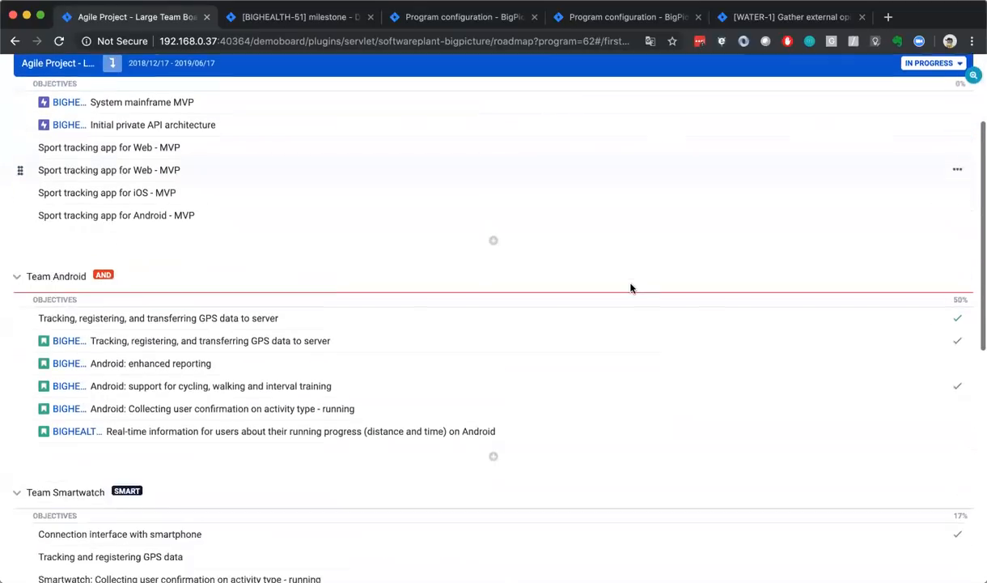
scroll(631, 288, down, 2)
click(957, 279)
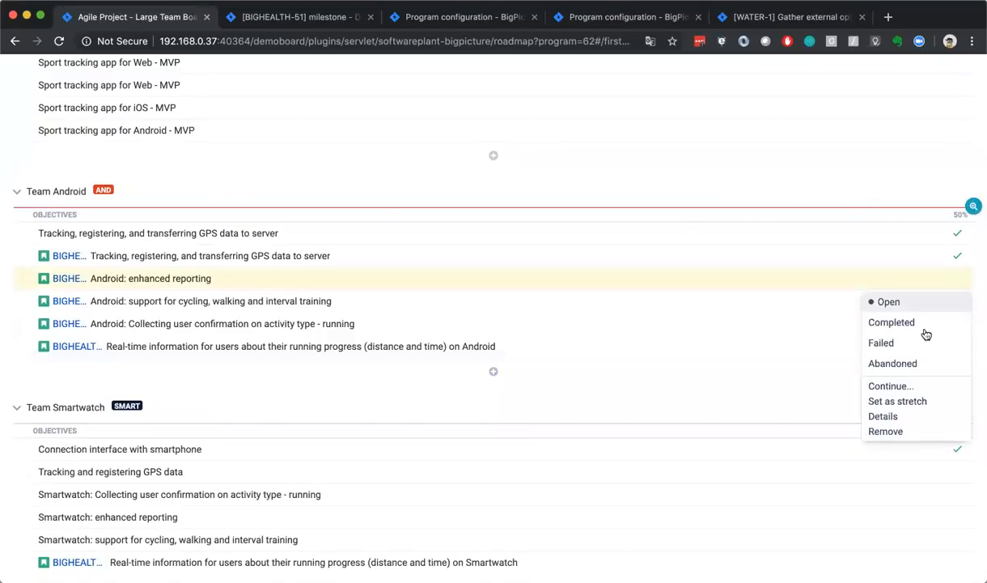
click(923, 343)
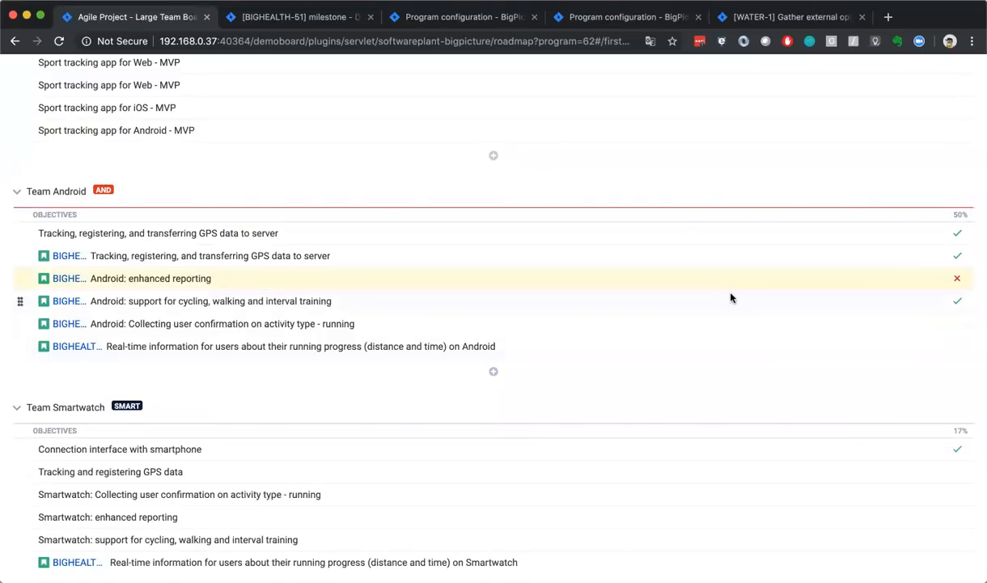
click(843, 348)
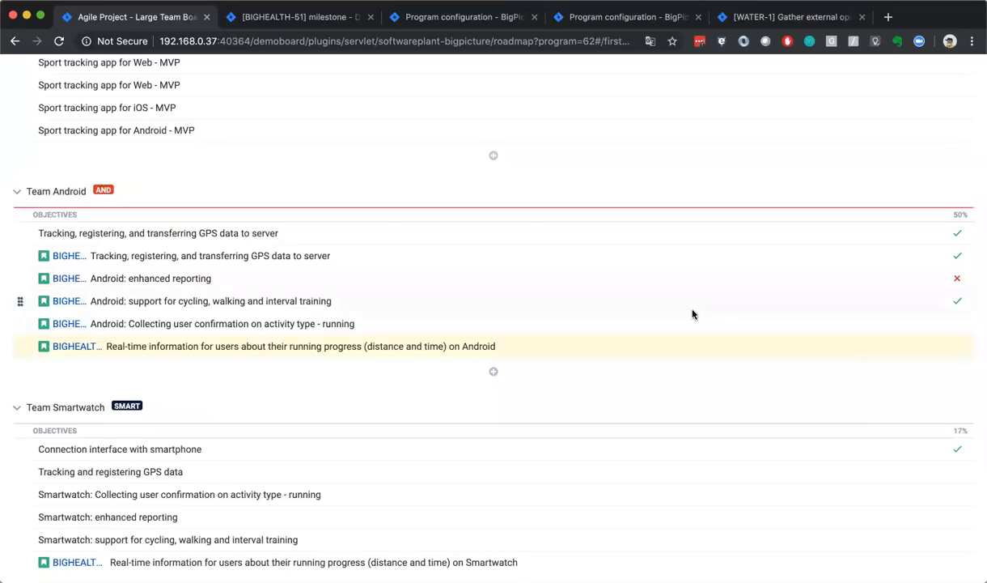
Review the program objectives and collapse the Team Android and Team Smartwatch objective lists
scroll(692, 314, up, 3)
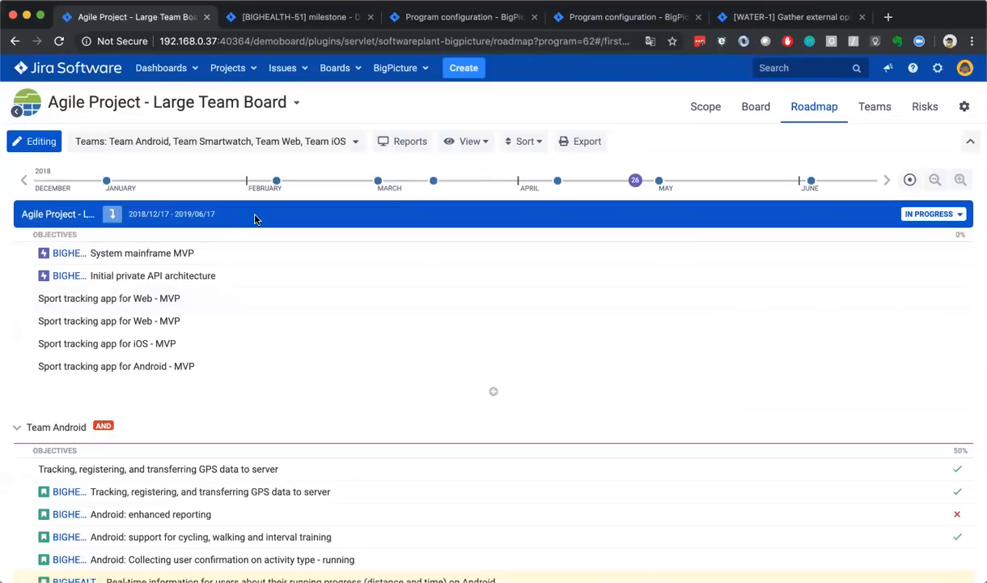
scroll(254, 320, down, 3)
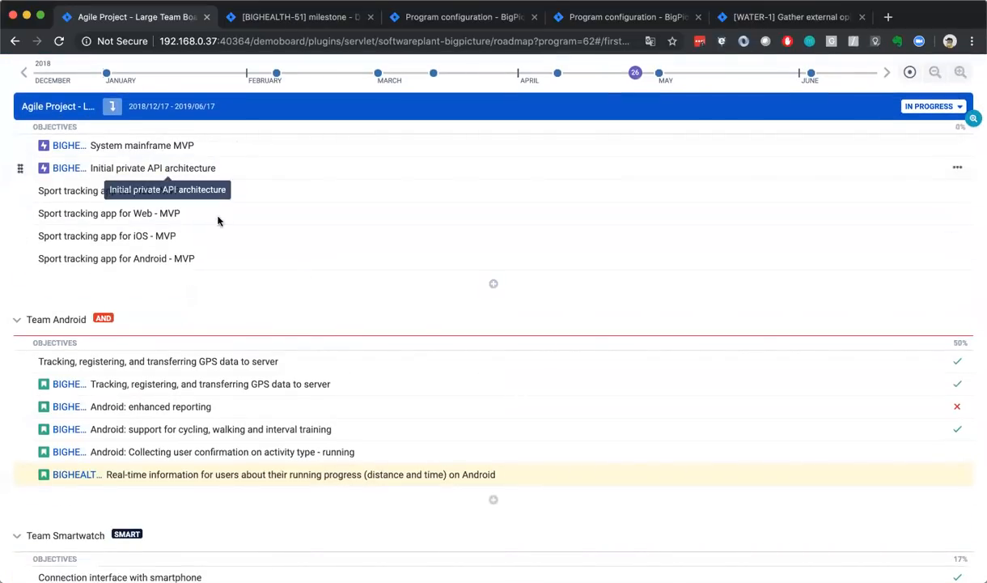
scroll(264, 157, down, 4)
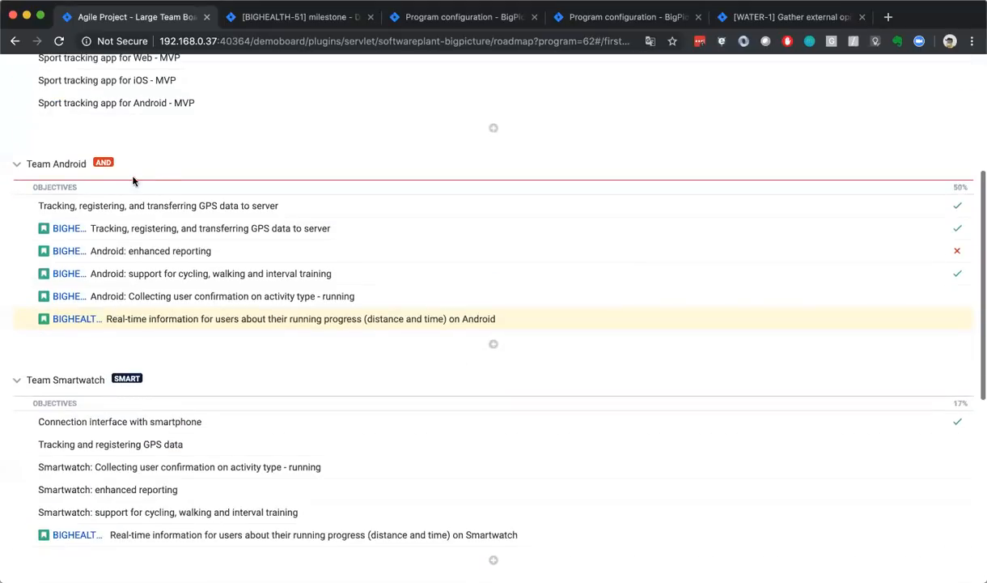
click(16, 164)
click(16, 202)
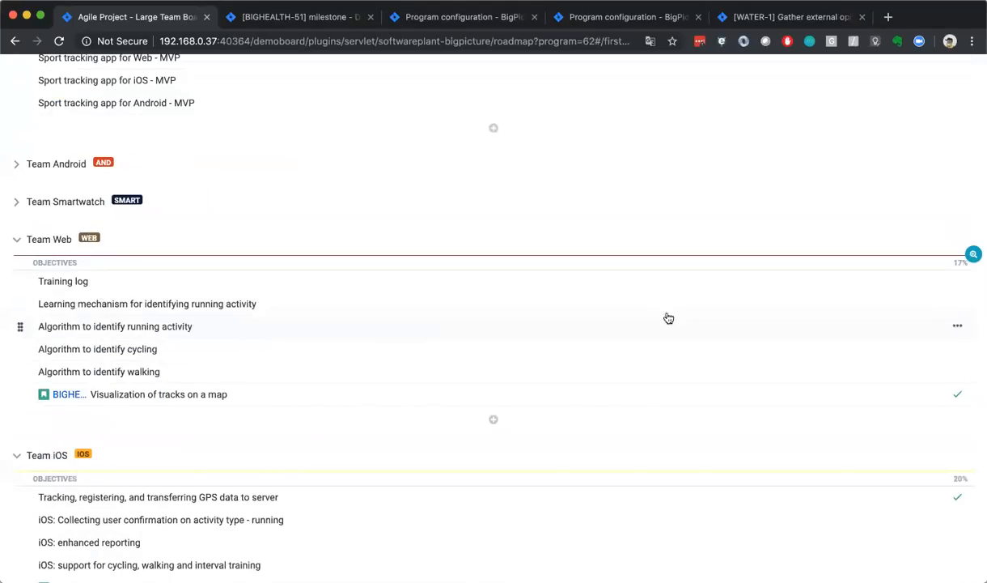
Mark Team Web's "Algorithm to identify running activity" and "Learning mechanism for identifying running activity" objectives as Completed
click(958, 326)
click(936, 370)
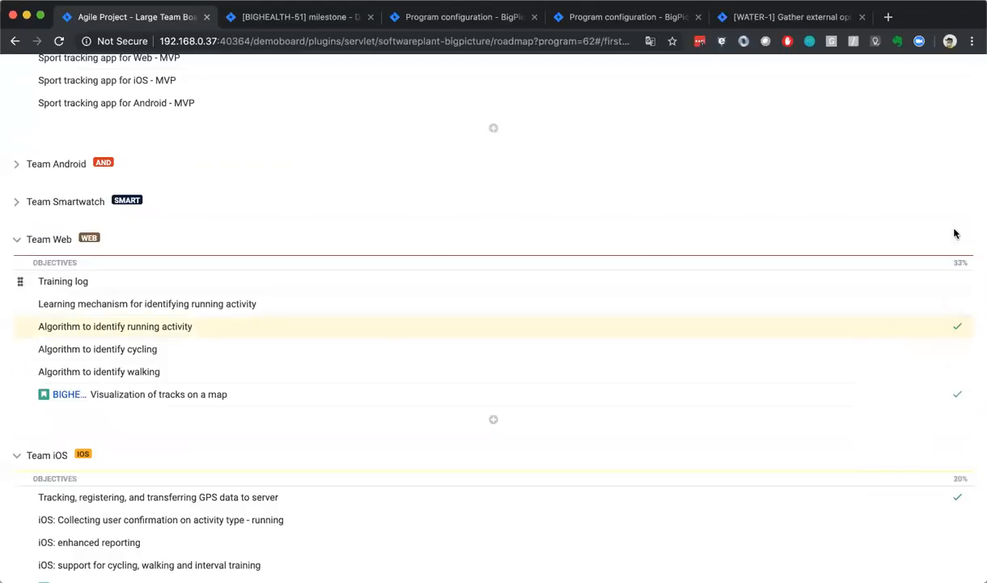
click(957, 304)
click(935, 347)
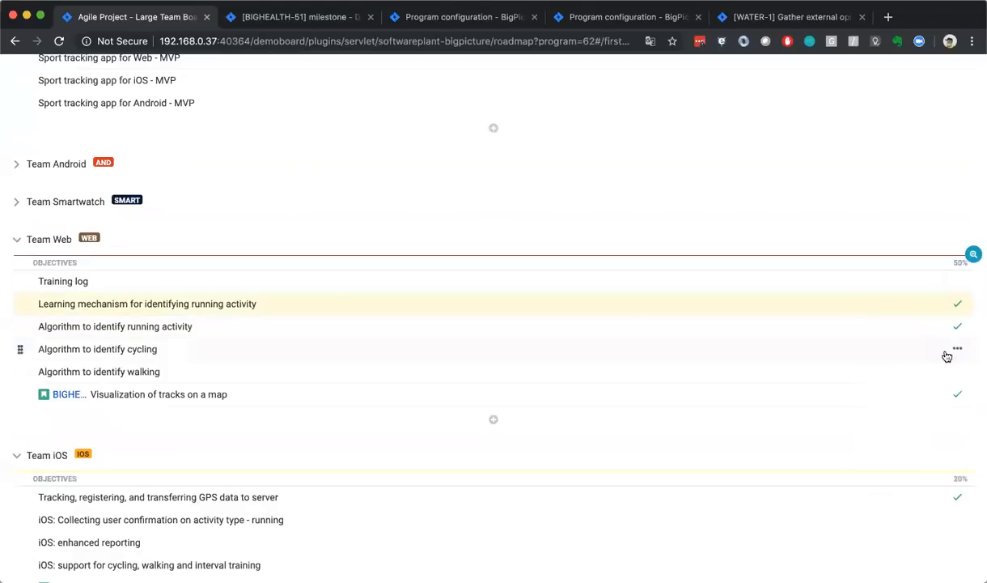
Mark Team Web's "Algorithm to identify cycling" objective as Failed and "Algorithm to identify walking" as Abandoned
click(957, 348)
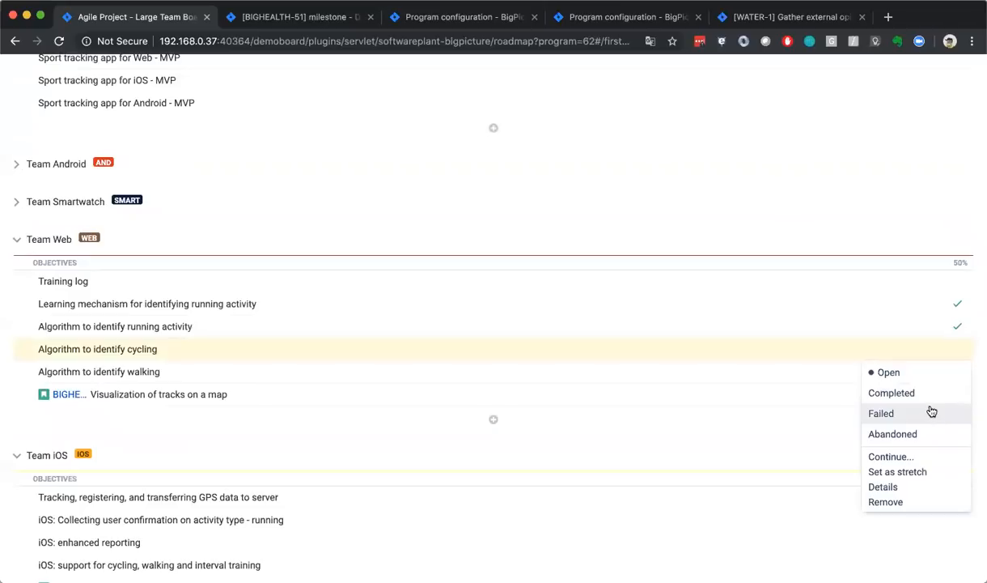
click(931, 412)
click(957, 371)
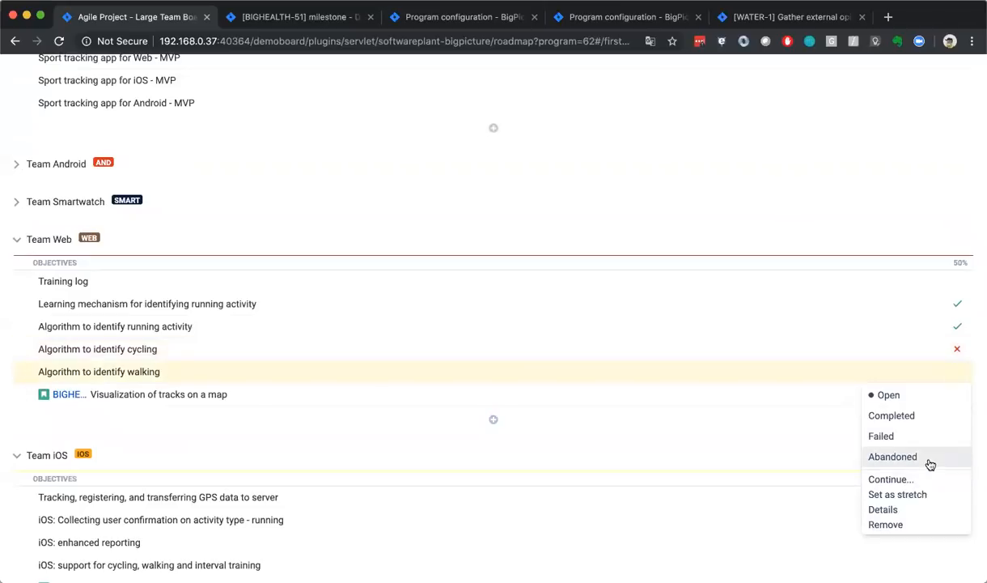
click(930, 465)
Start a new Team Web objective based on a Jira issue, searching for "engine" and "watch"
click(493, 419)
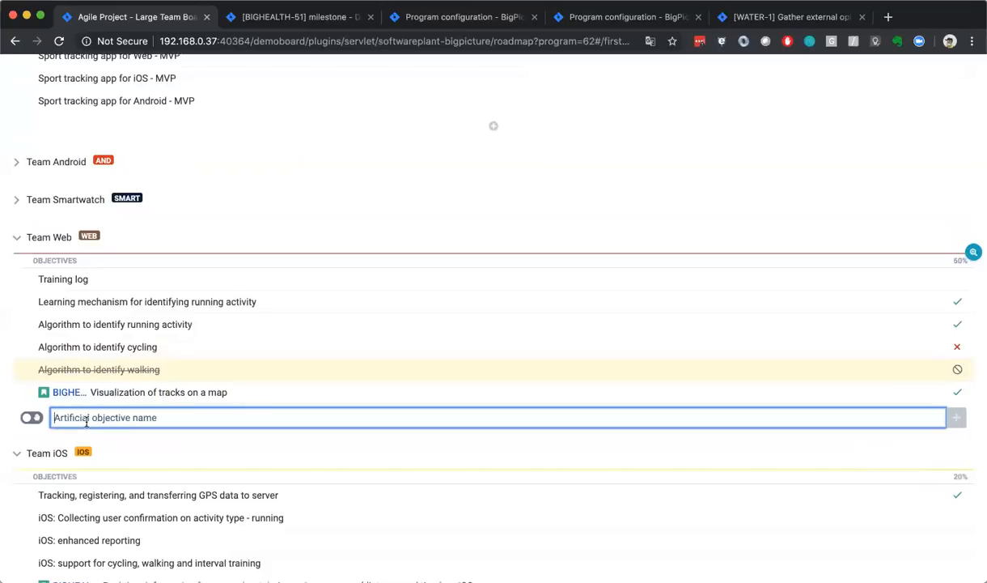
click(32, 418)
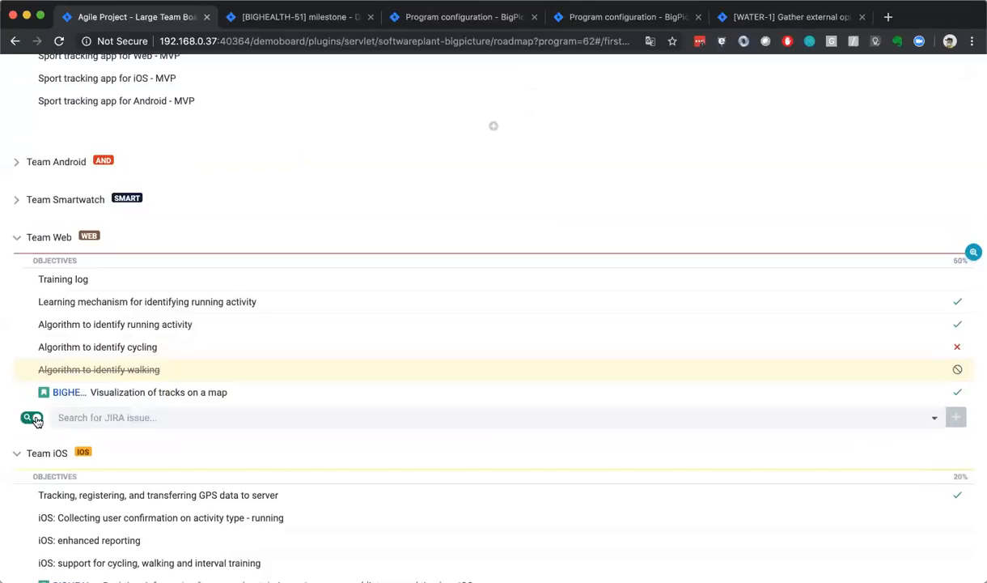
click(98, 415)
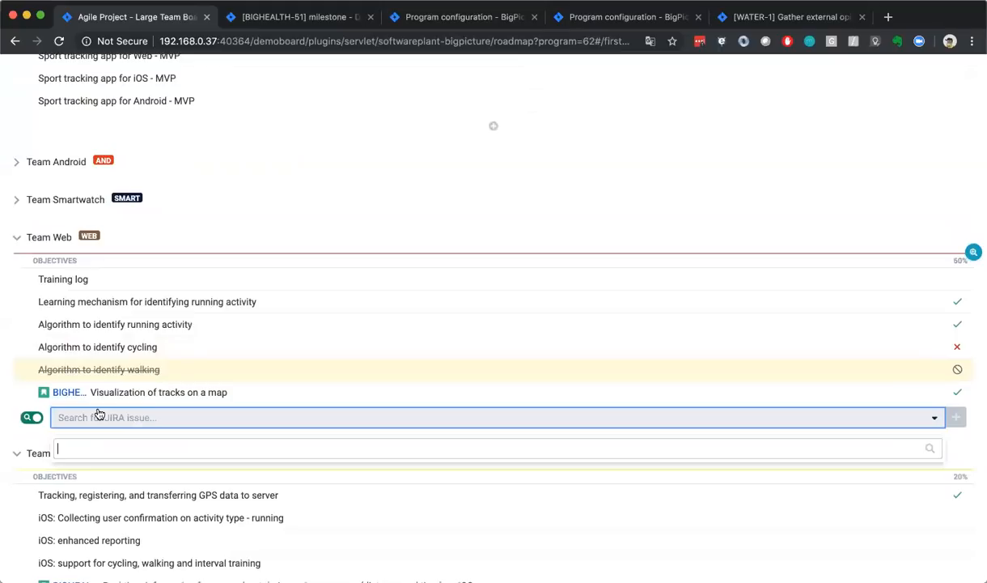
text(engine)
key(ctrl+a)
key(BackSpace)
text(watch)
key(BackSpace)
key(BackSpace)
key(BackSpace)
key(BackSpace)
key(BackSpace)
key(Escape)
Try naming an artificial Team Web objective "Objective" and discard the entry
click(32, 417)
click(63, 420)
text(O)
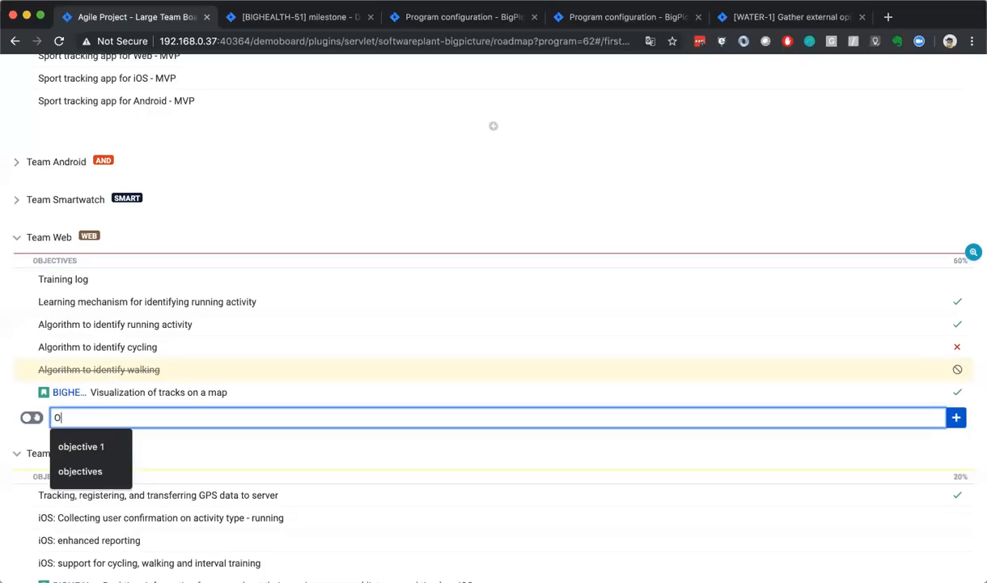
double_click(64, 420)
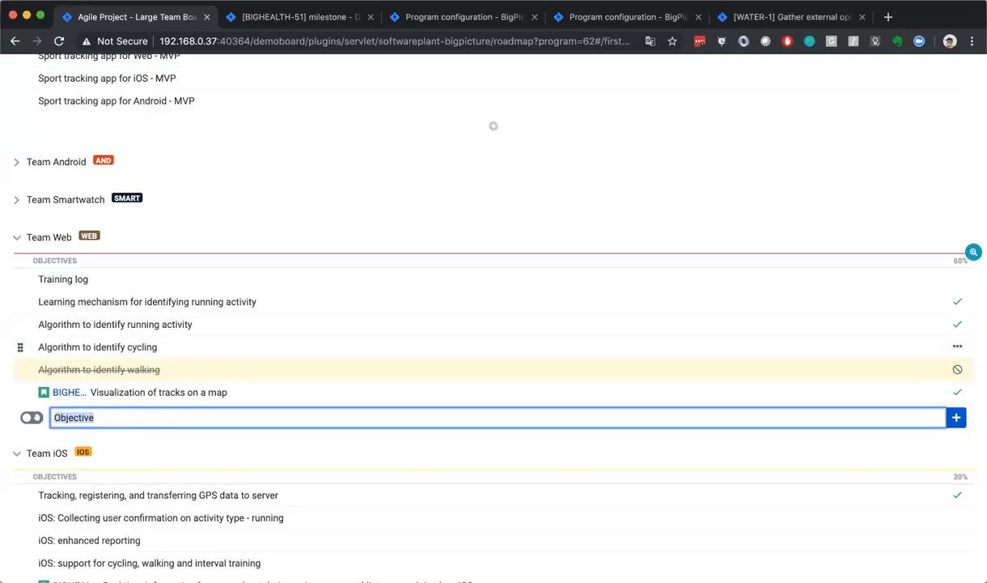
key(BackSpace)
click(285, 168)
Open BigPicture's Administration and review the resources' workload plans, holiday plans and skills in the Resource manager
scroll(285, 173, up, 5)
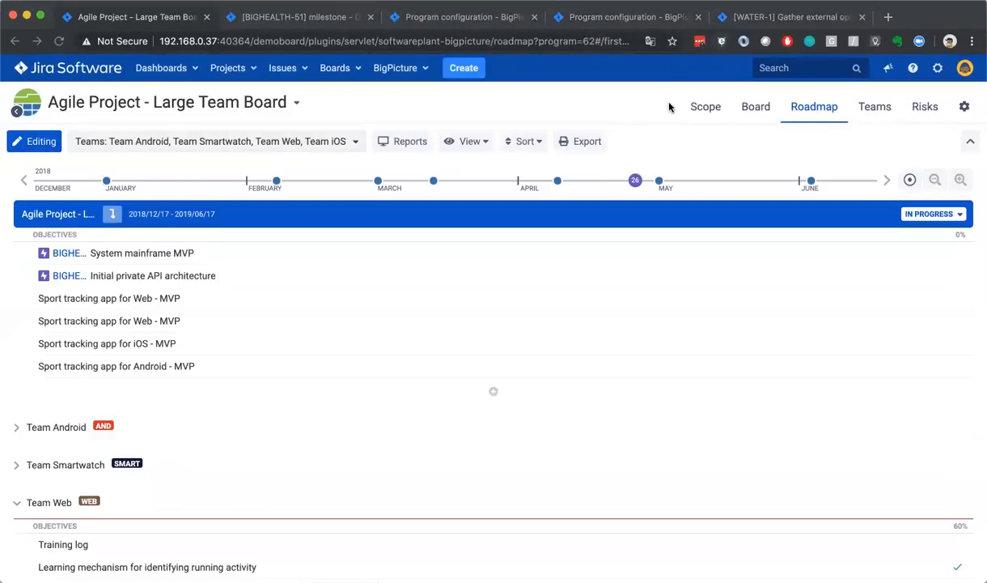
click(405, 70)
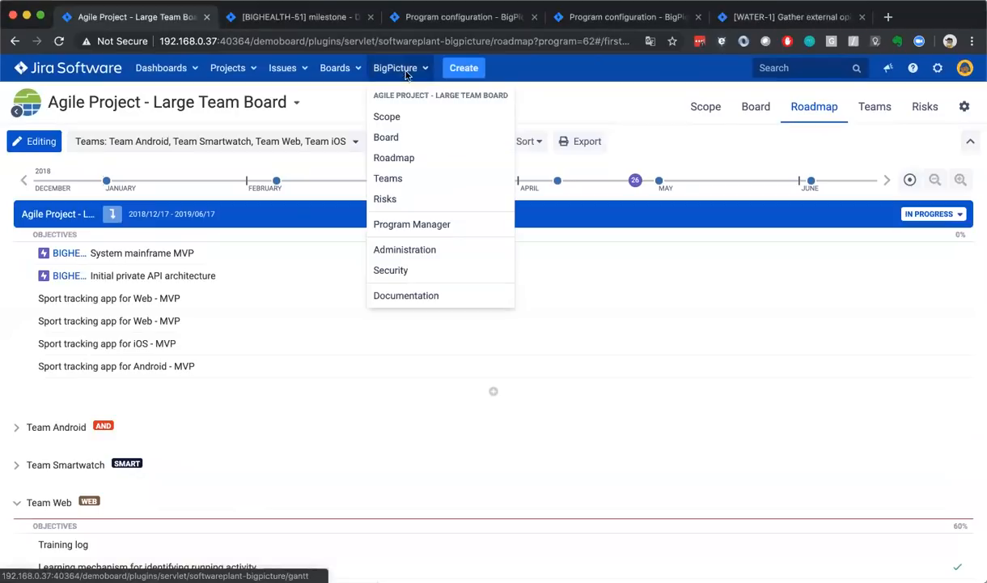
click(405, 252)
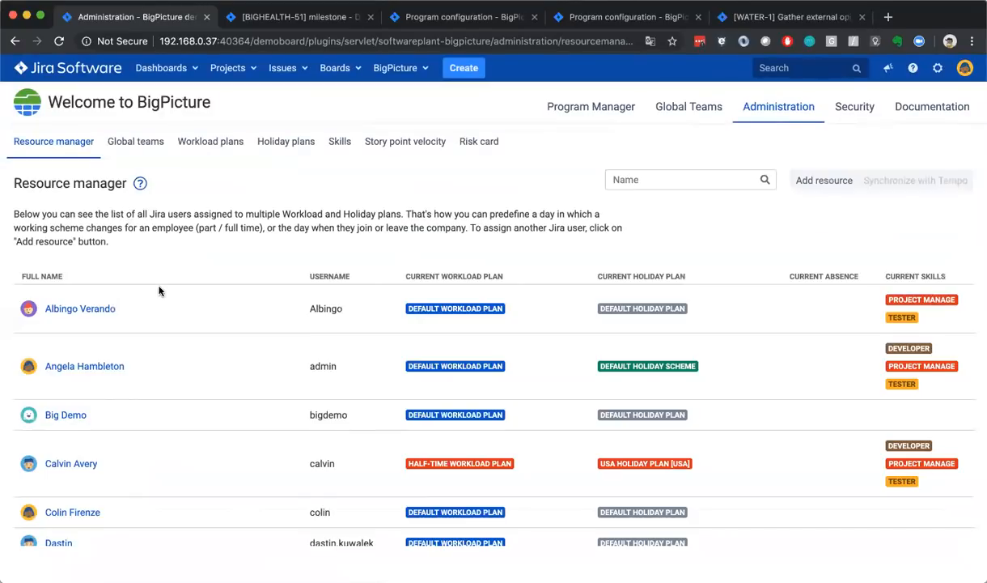
scroll(160, 292, down, 5)
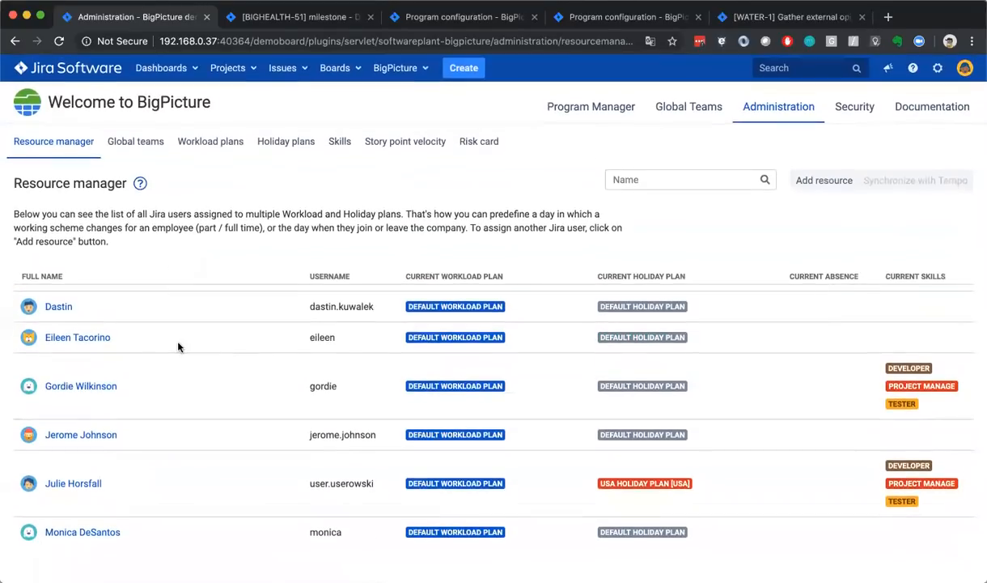
scroll(179, 346, up, 5)
Review the global teams and open the Default Workload Plan to check its working hours
click(136, 142)
click(209, 143)
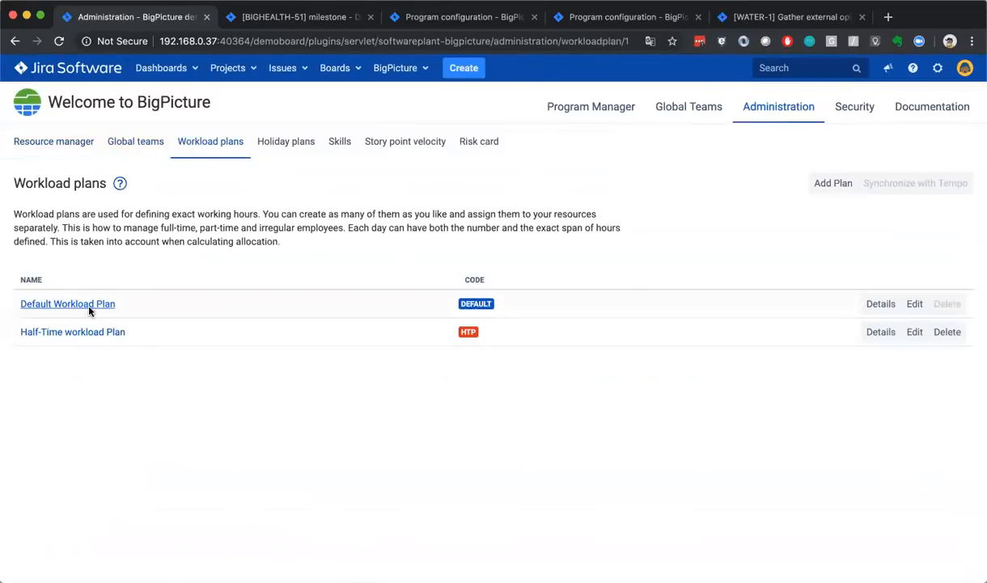
click(90, 307)
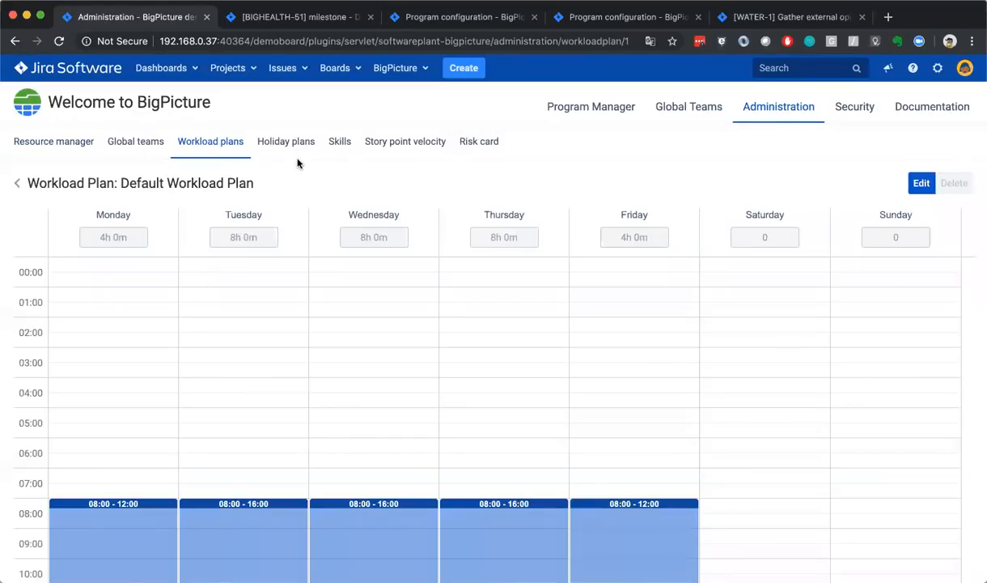
Open the Default Holiday Plan for editing and add floating holidays on February 7 and 8, 2019
click(285, 141)
click(67, 308)
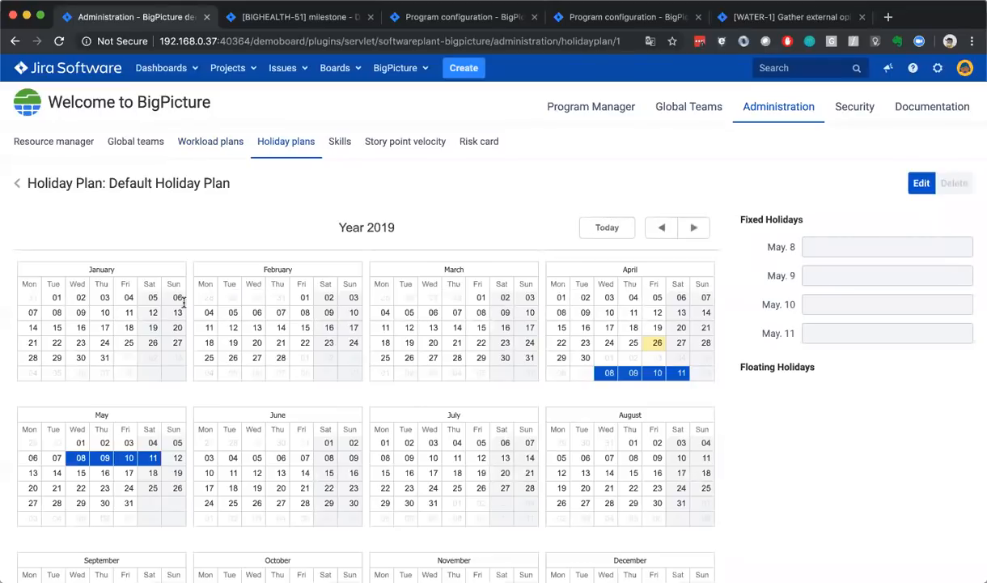
click(921, 183)
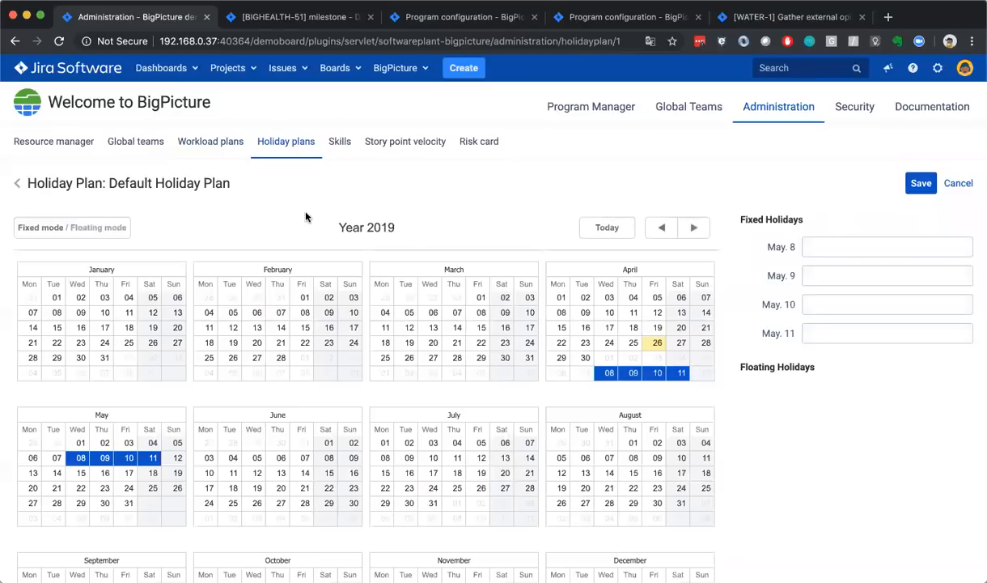
click(96, 227)
click(281, 312)
click(304, 312)
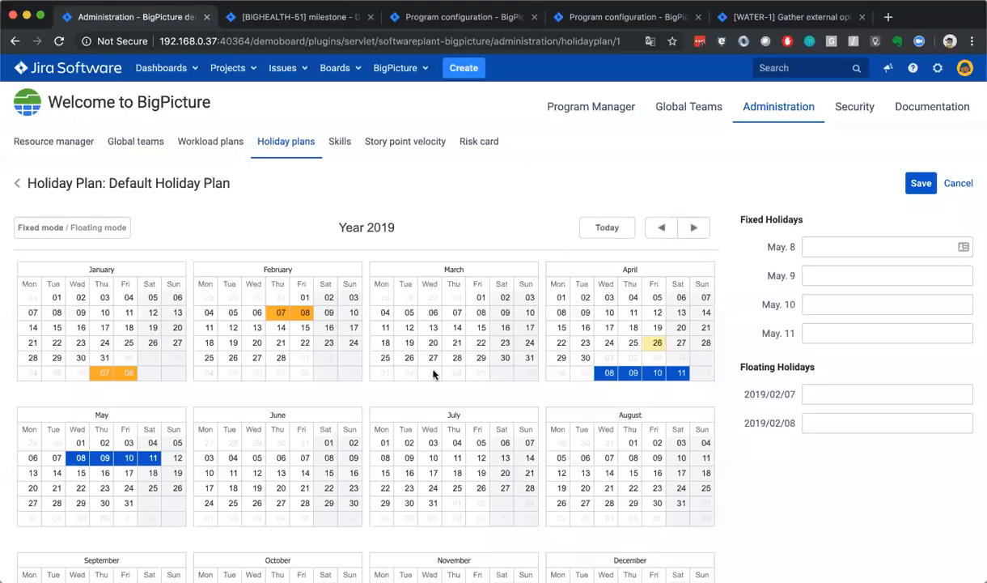
Add fixed holidays on March 5 and 6 to the Default Holiday Plan and check the following year's calendar
click(410, 315)
click(433, 313)
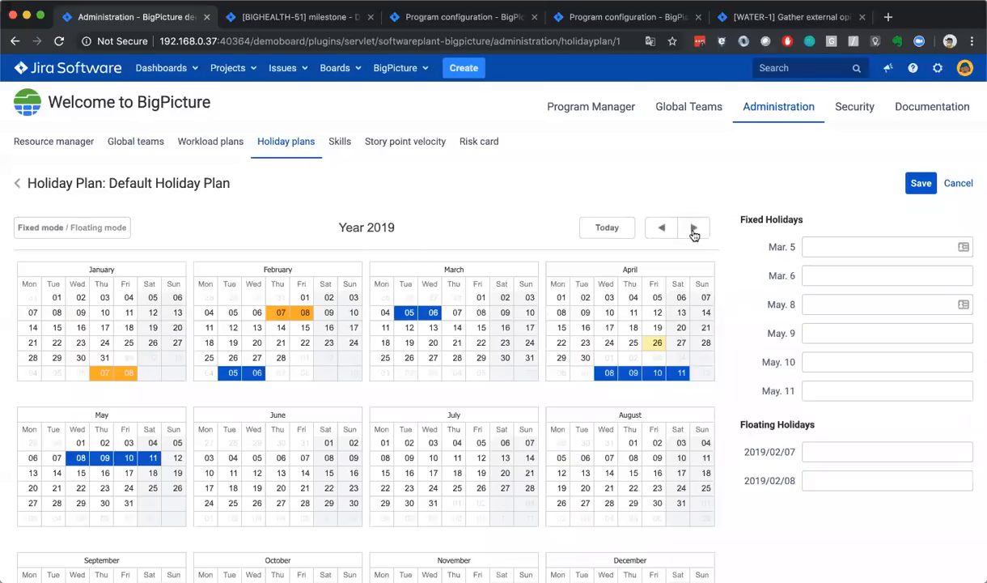
click(694, 227)
click(664, 229)
Examine the dates listed under the holiday plan's Fixed Holidays and Floating Holidays
drag(761, 245, 792, 389)
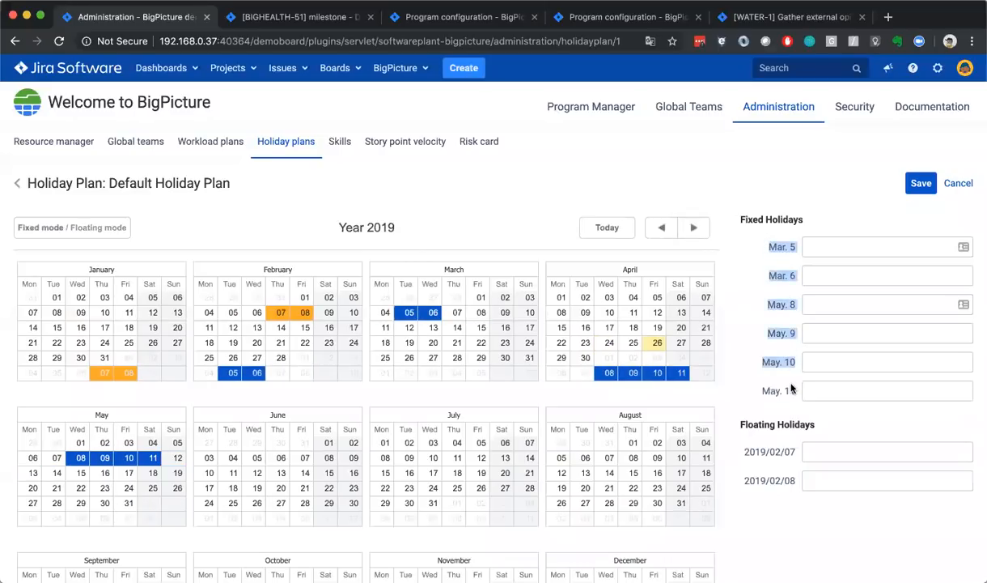
drag(772, 287, 797, 391)
click(770, 394)
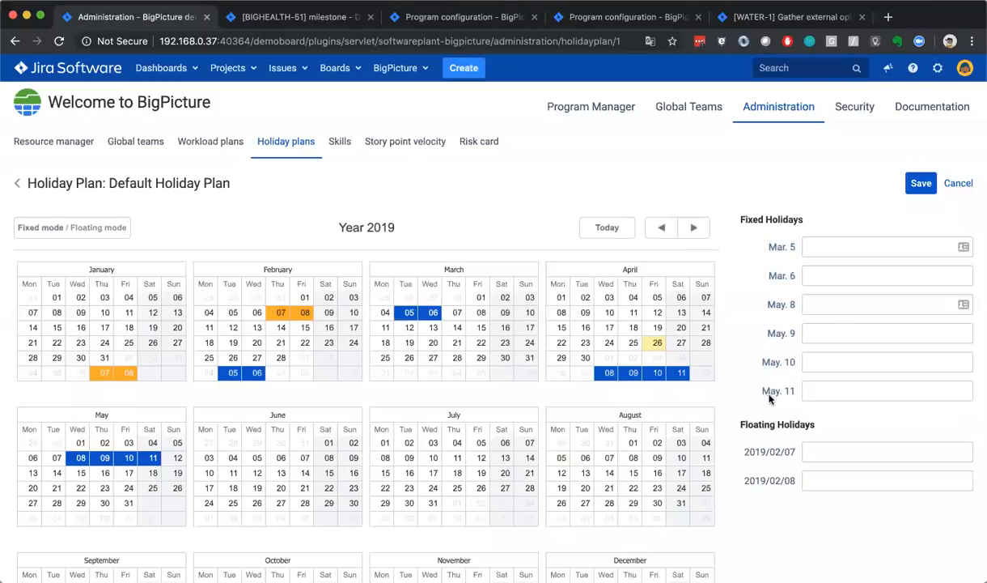
drag(743, 450, 757, 458)
click(745, 479)
click(783, 479)
Leave the holiday plan without saving and review the Skills and Story point velocity settings
click(341, 154)
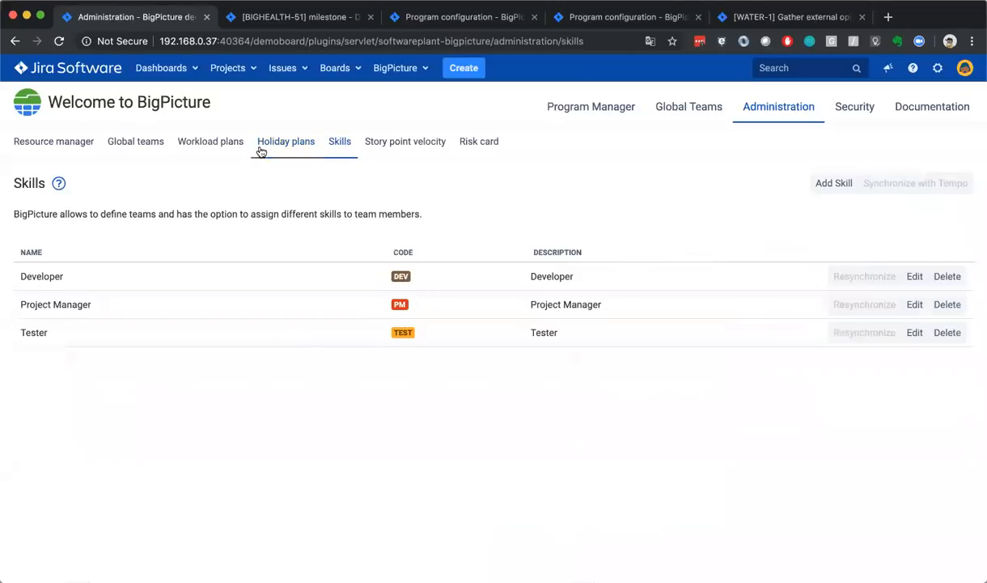
click(421, 144)
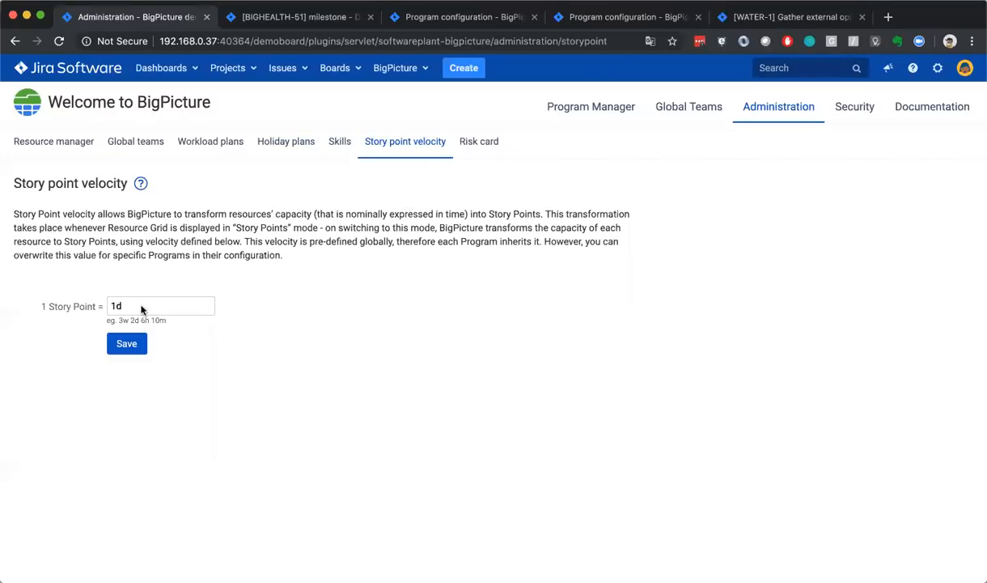
Preview the risk card template with the data of task SCRUM-1 Gather external opinions on the project
click(478, 141)
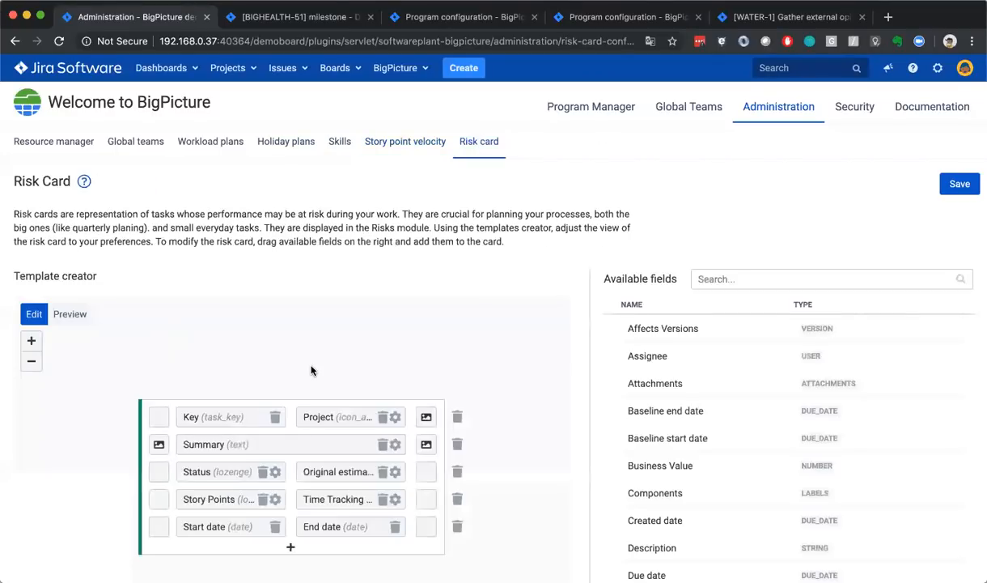
scroll(312, 370, down, 3)
click(73, 214)
click(211, 215)
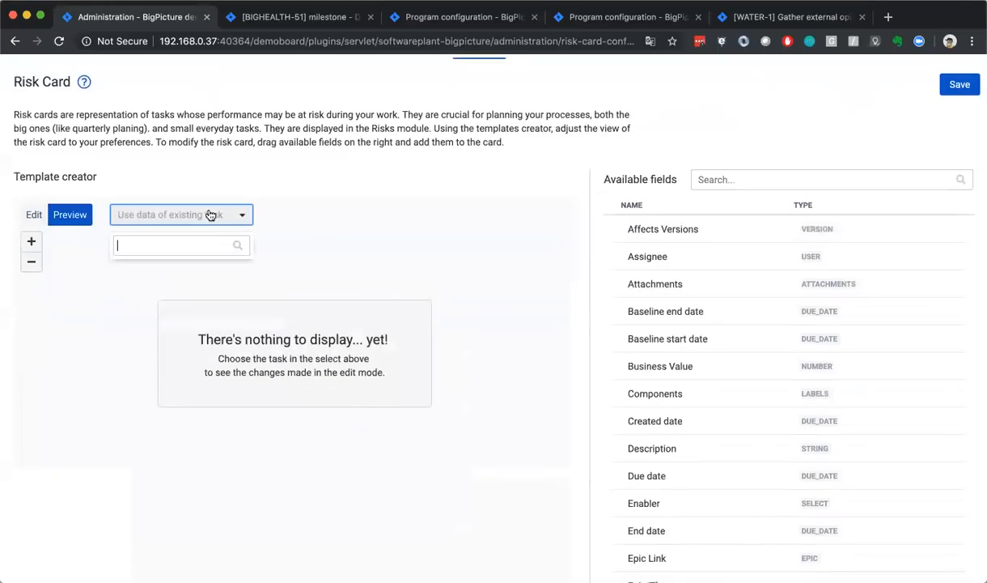
text(gather)
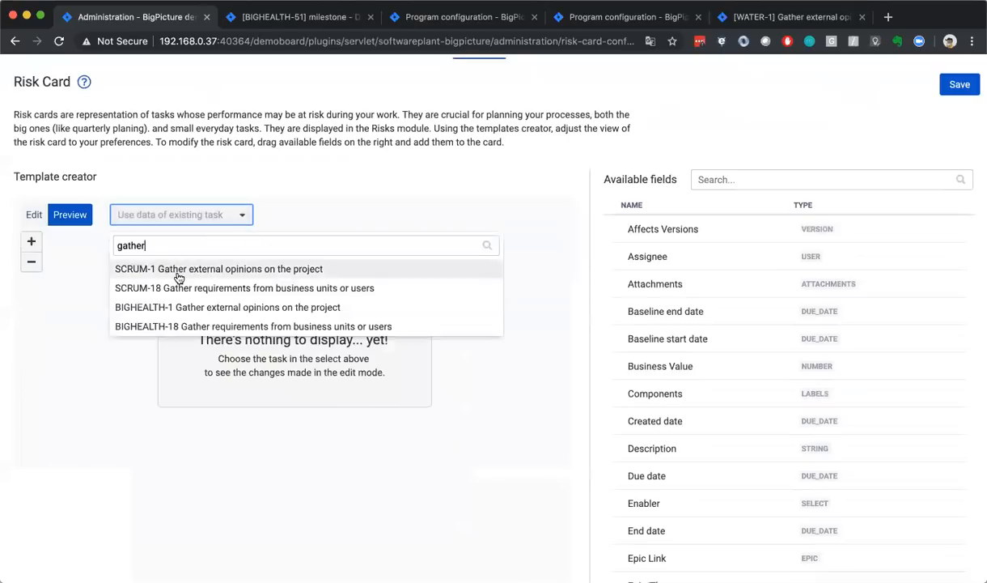
click(138, 273)
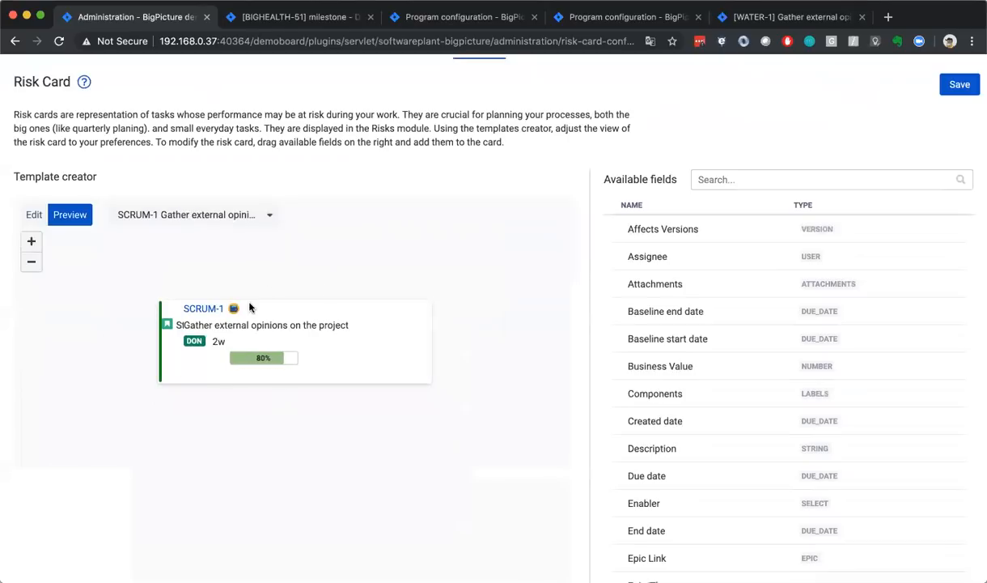
Open the first resource in the Resource manager and review its skills, workload plans and holiday plans
scroll(232, 149, up, 2)
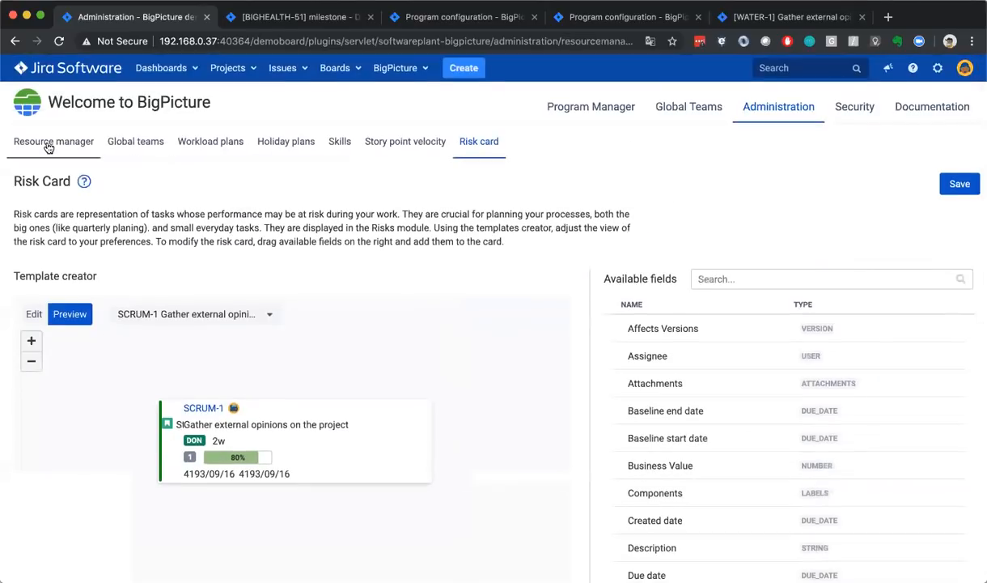
click(50, 142)
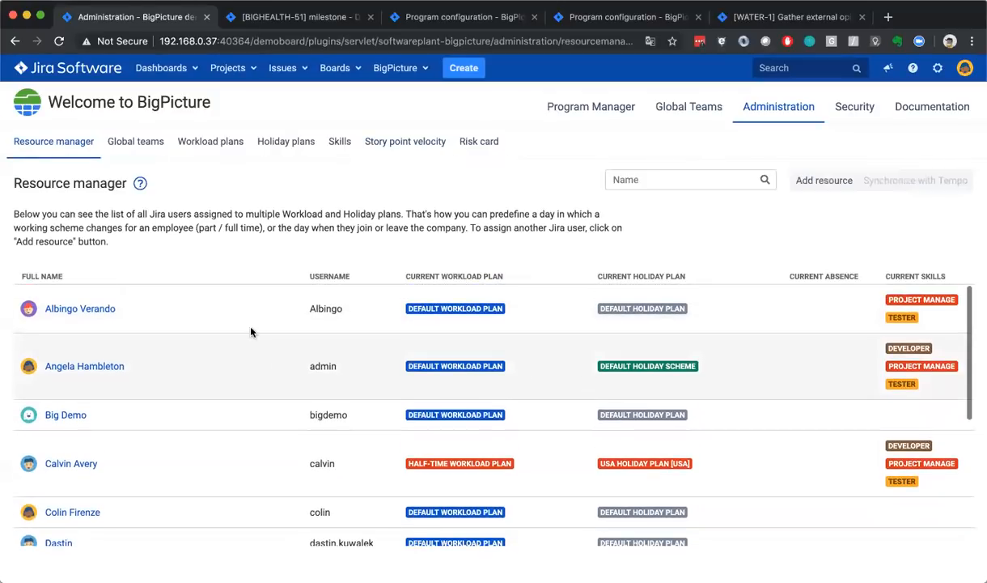
click(100, 314)
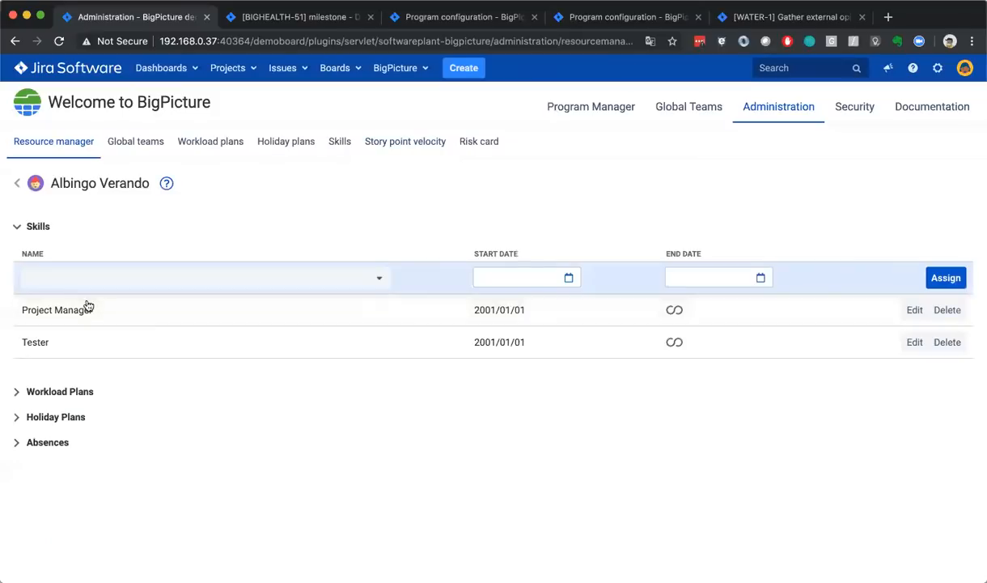
click(30, 225)
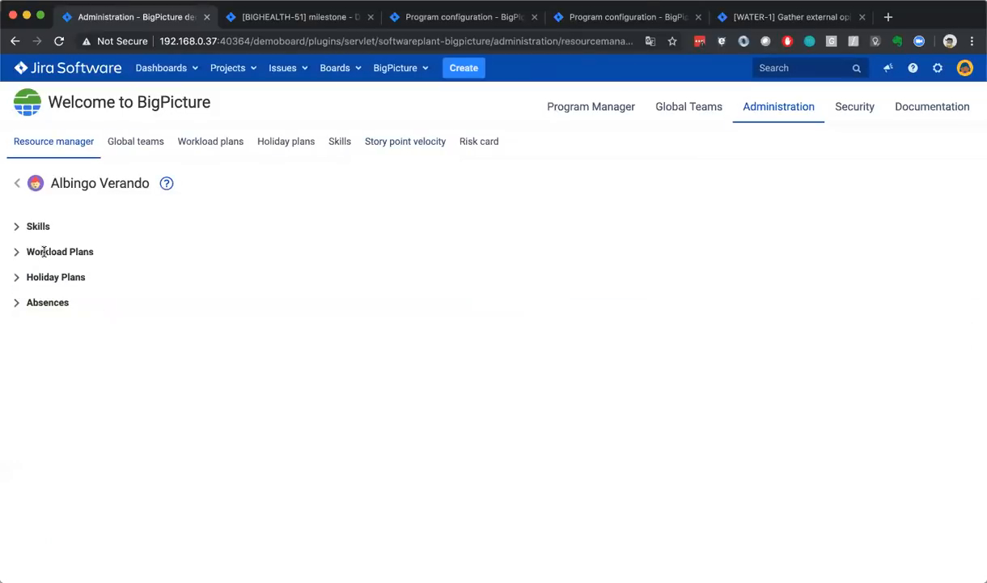
click(44, 252)
click(44, 252)
click(46, 275)
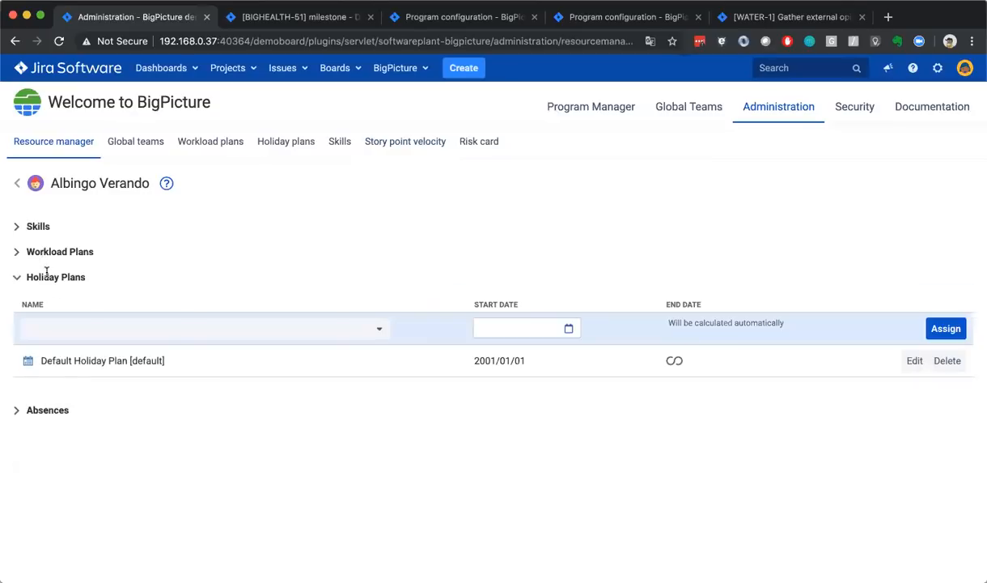
click(46, 275)
Assign the resource a "Leave at request" absence from 2019/04/01 to 2019/04/30
click(37, 301)
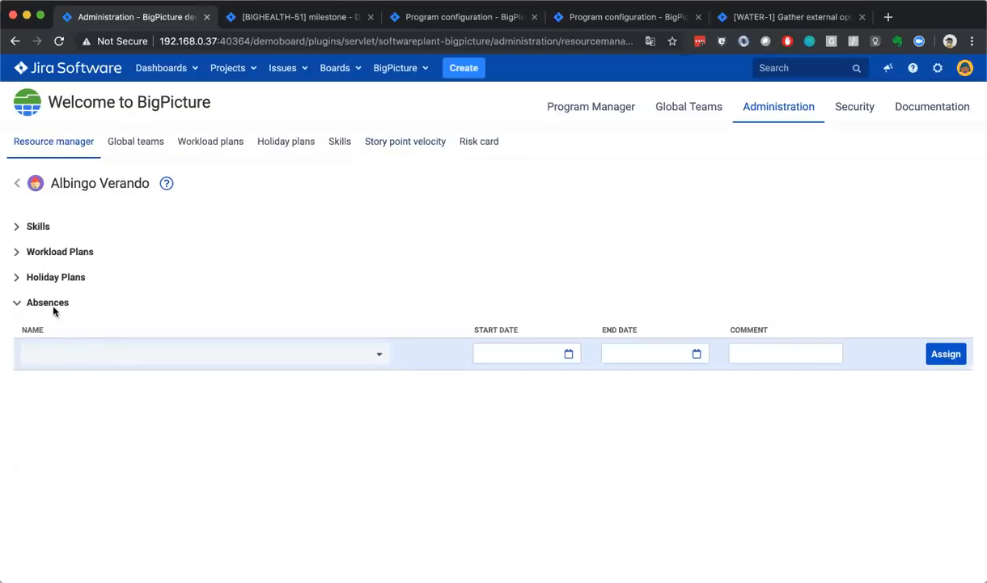
click(133, 353)
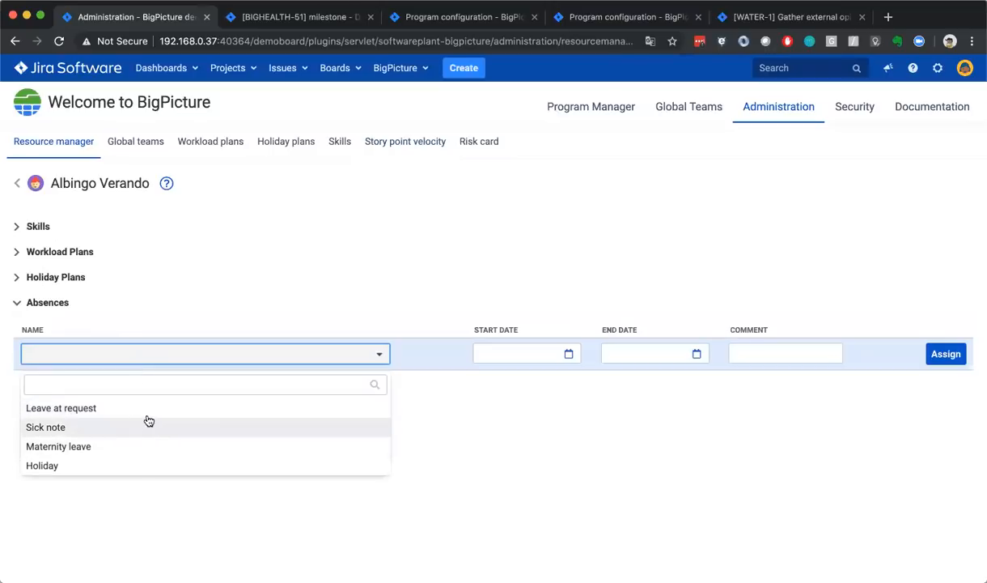
click(229, 414)
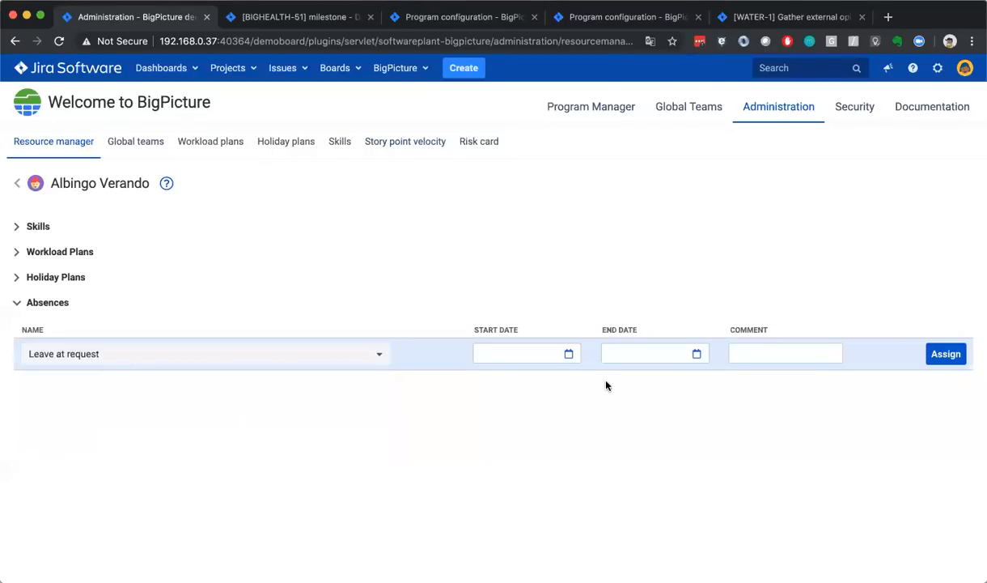
click(569, 354)
click(442, 413)
click(696, 354)
click(696, 353)
click(567, 466)
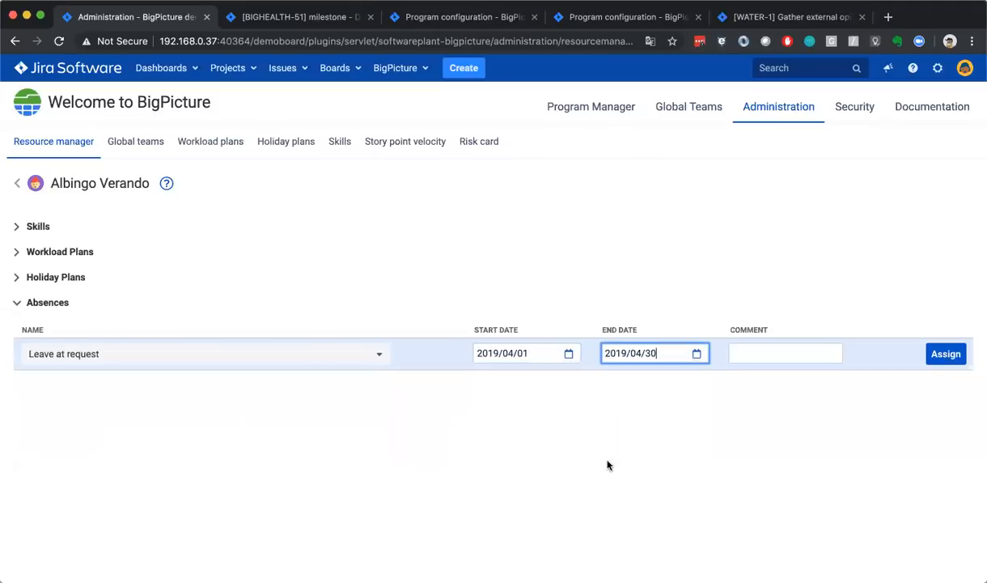
click(838, 352)
click(941, 353)
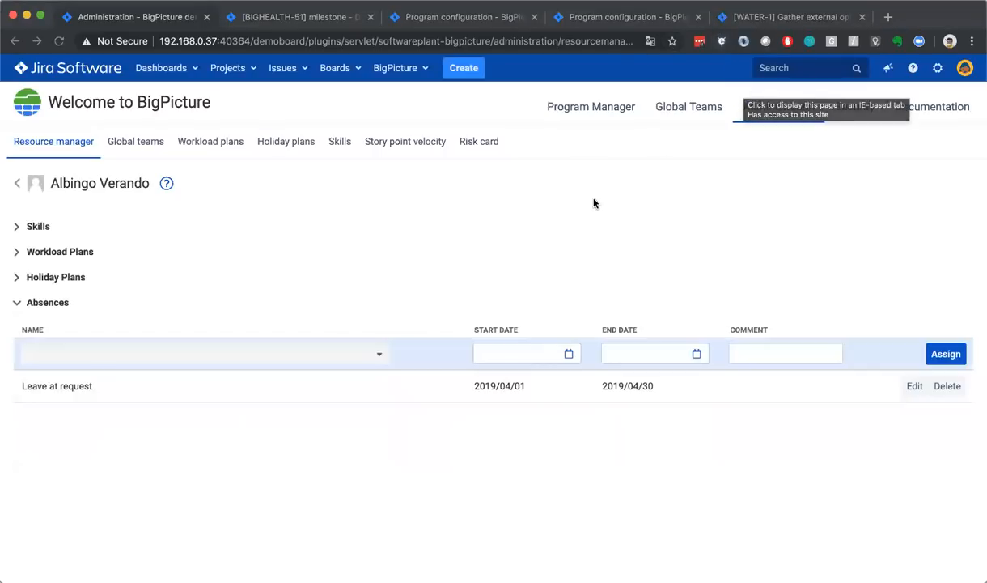
Open the Reporting dashboard and search its available gadgets for "big" without adding one
click(146, 67)
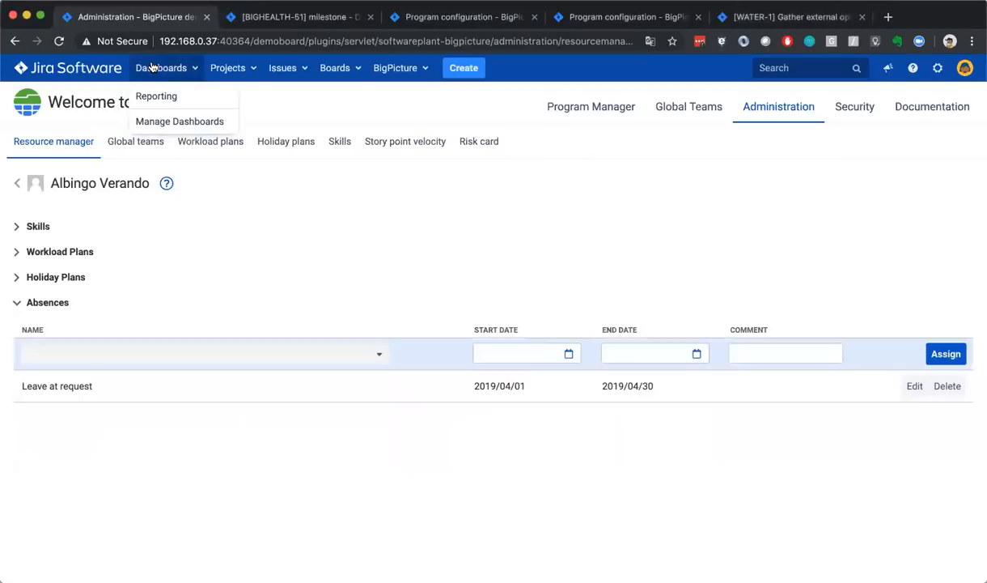
click(171, 106)
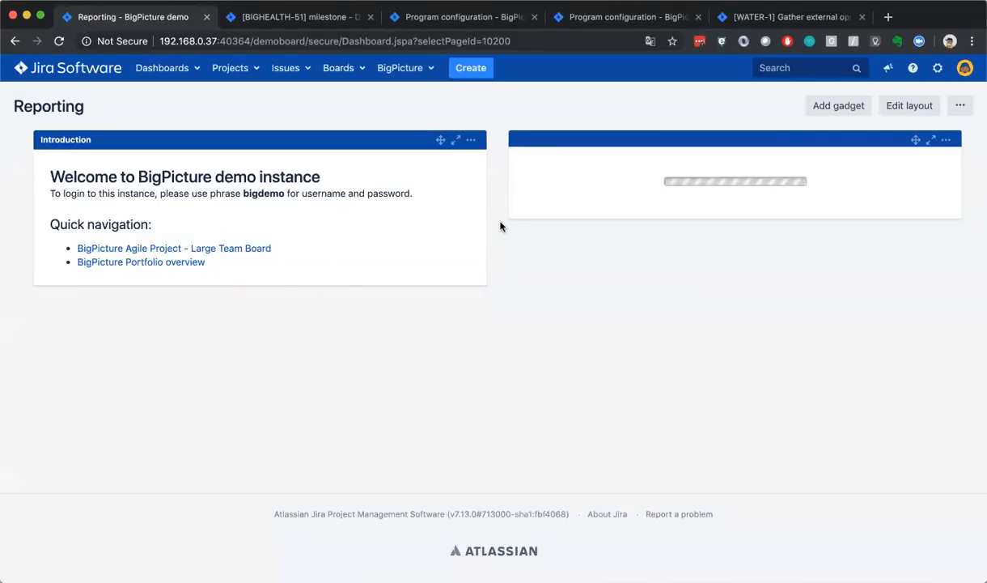
click(837, 105)
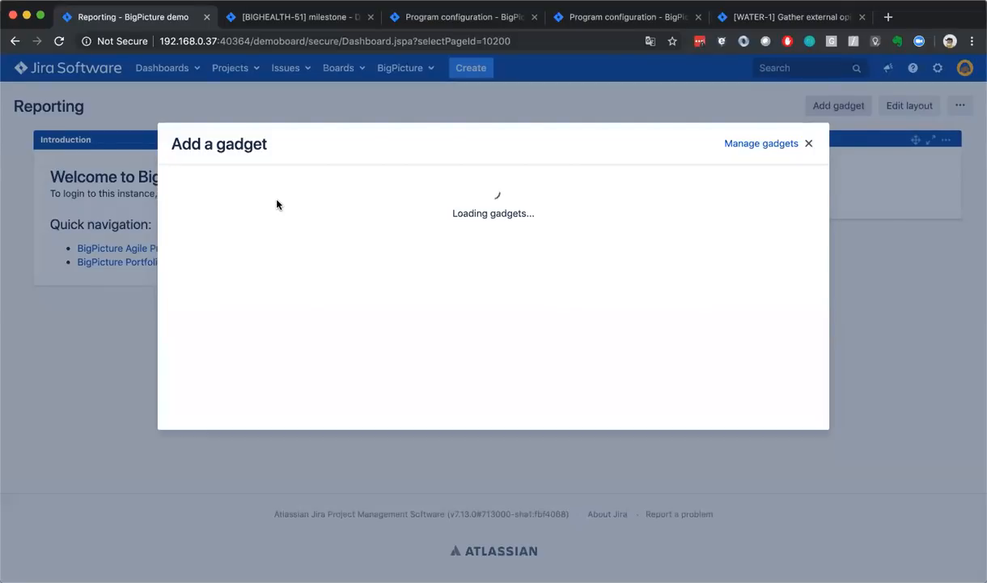
click(258, 188)
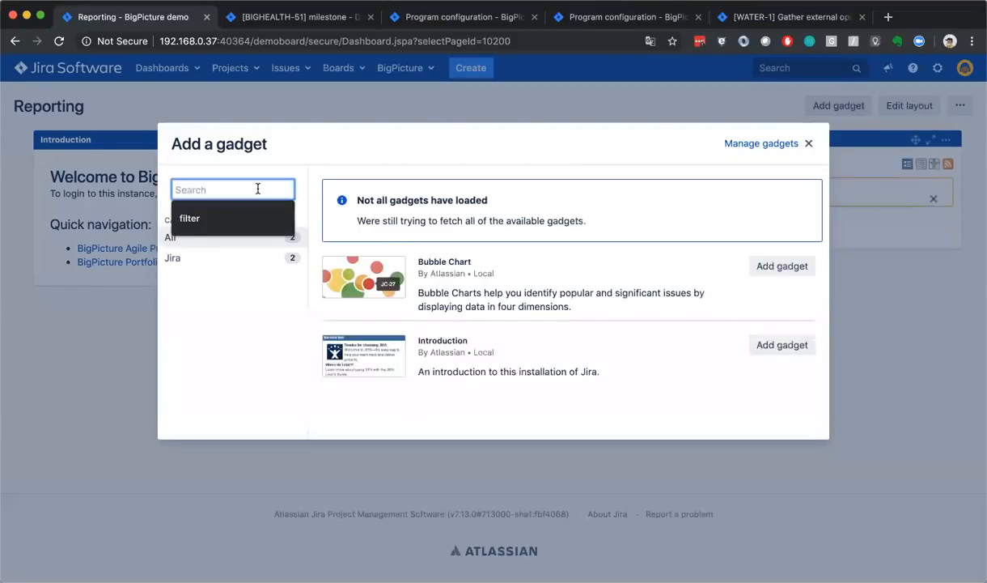
text(big)
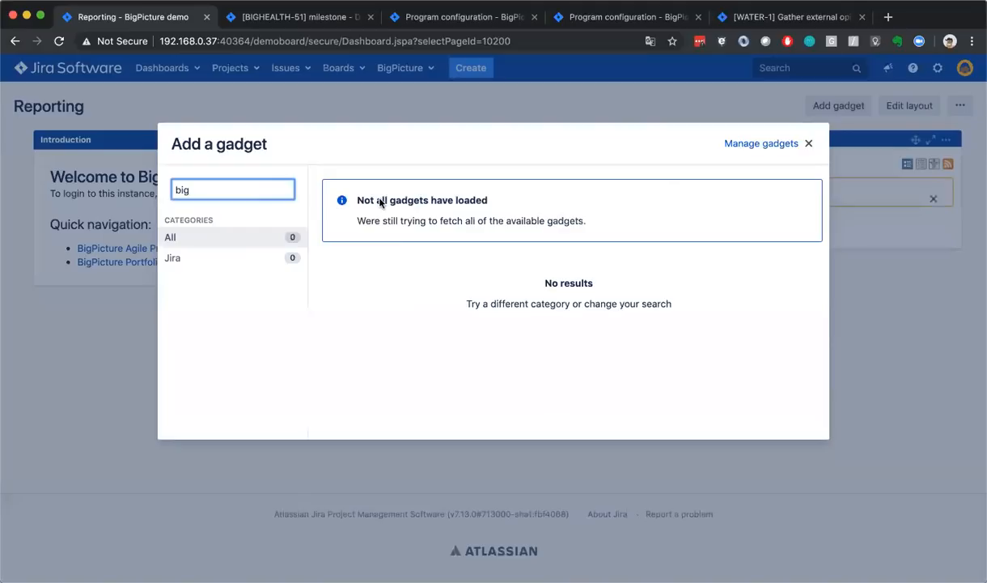
click(809, 143)
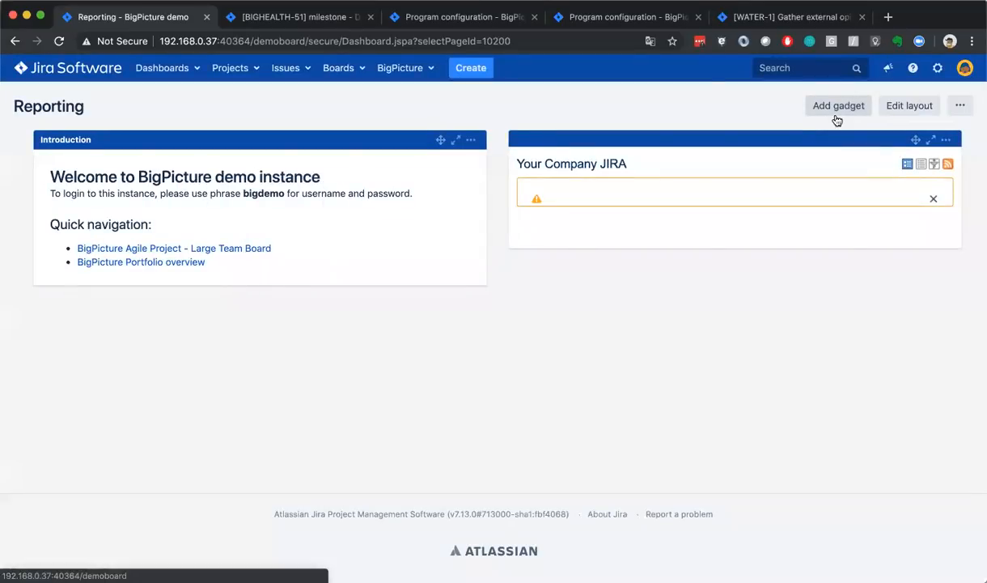